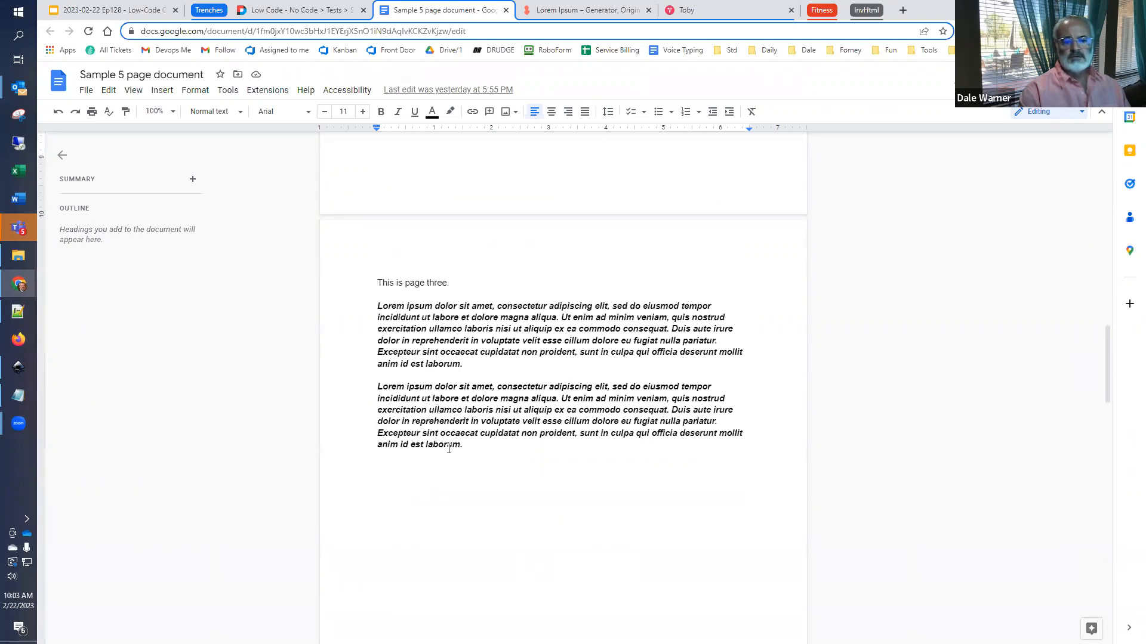
- Look through pages three to five of the sample five-page document
scroll(449, 448, down, 10)
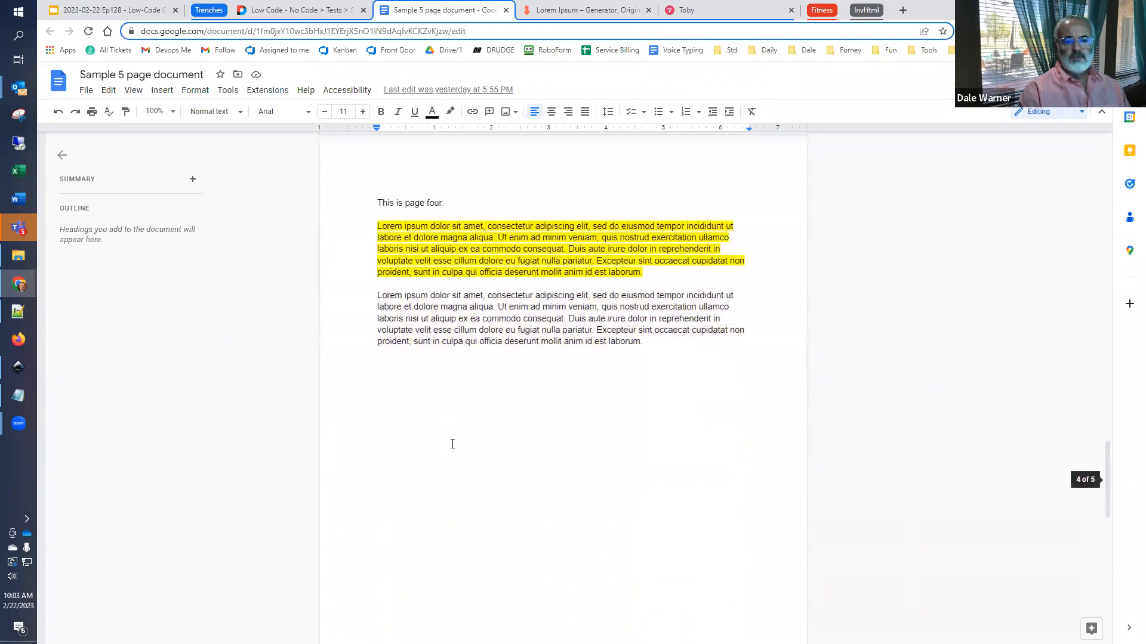
scroll(450, 448, down, 10)
scroll(453, 446, down, 2)
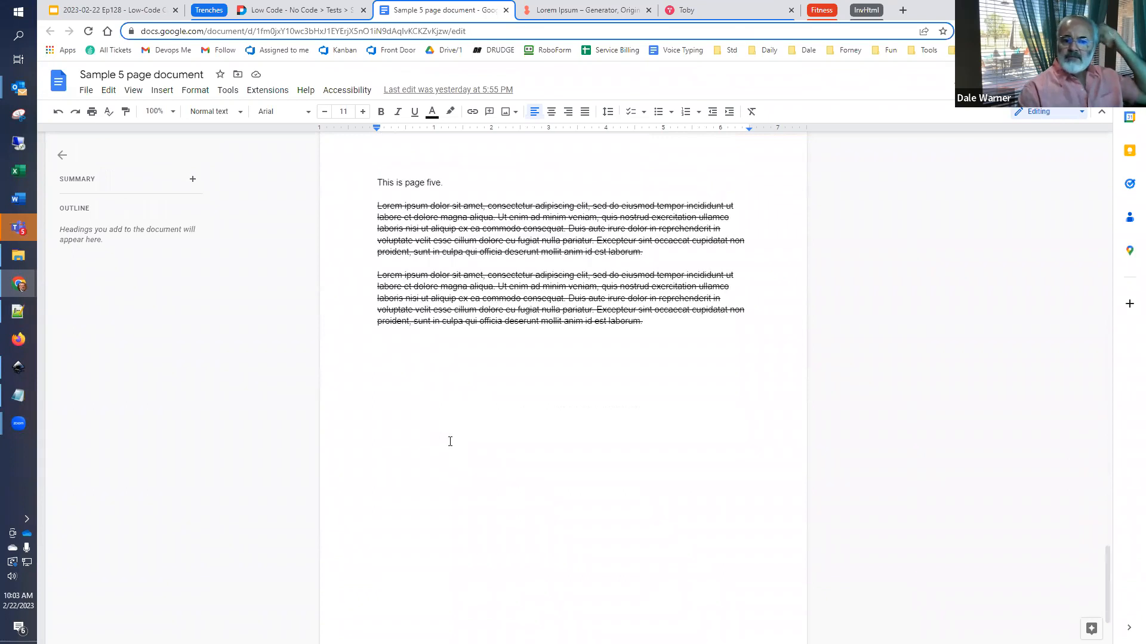
- Close the Lorem Ipsum generator page and switch to the Extract PDF test page
click(581, 15)
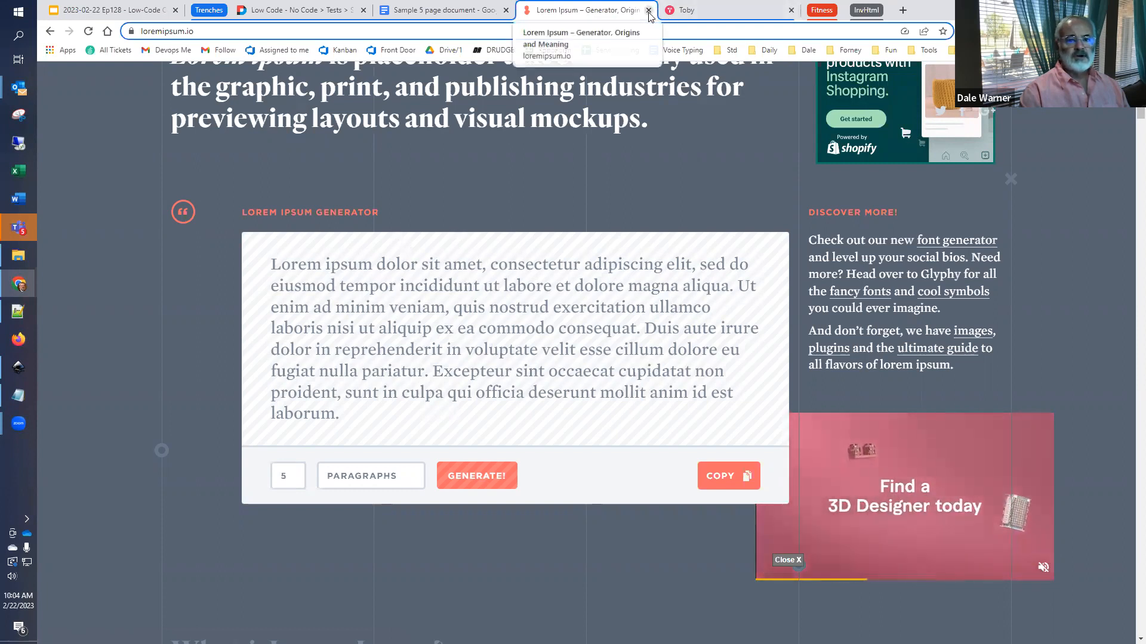
key(ctrl+w)
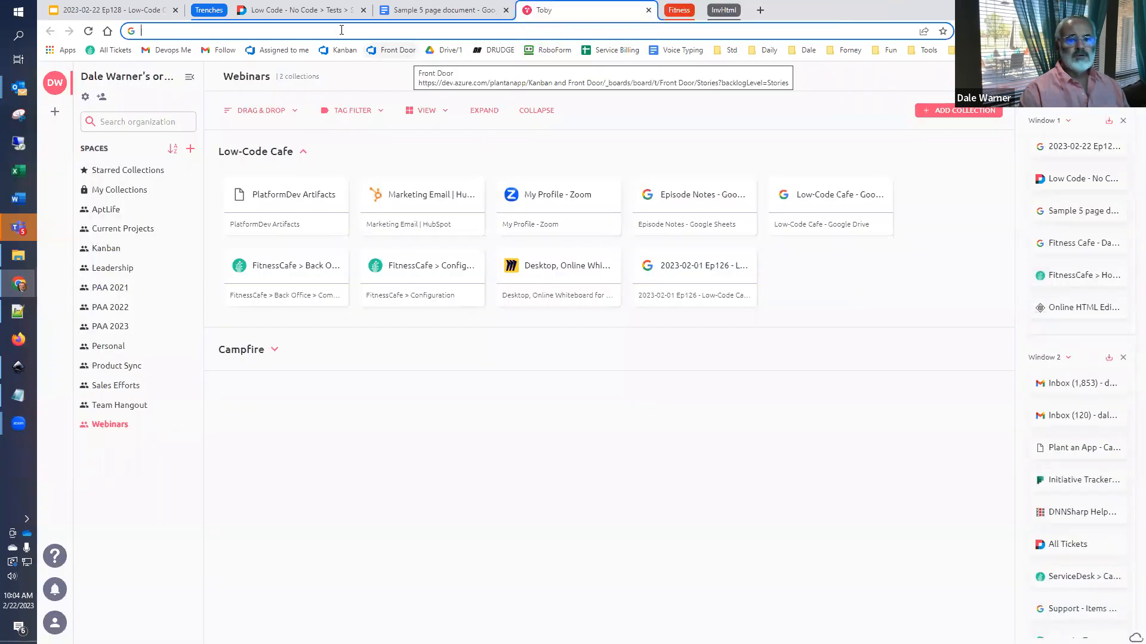
click(301, 11)
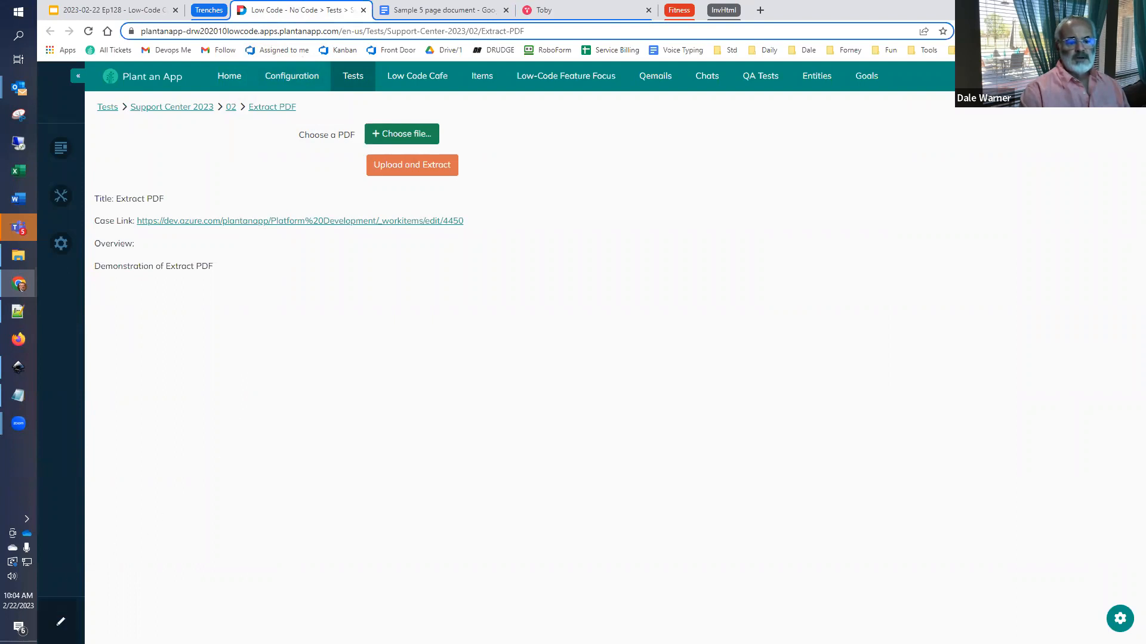
- Open the Extract PDF page's form manager in full screen in a new browser tab, and reload the page to leave edit mode
click(61, 622)
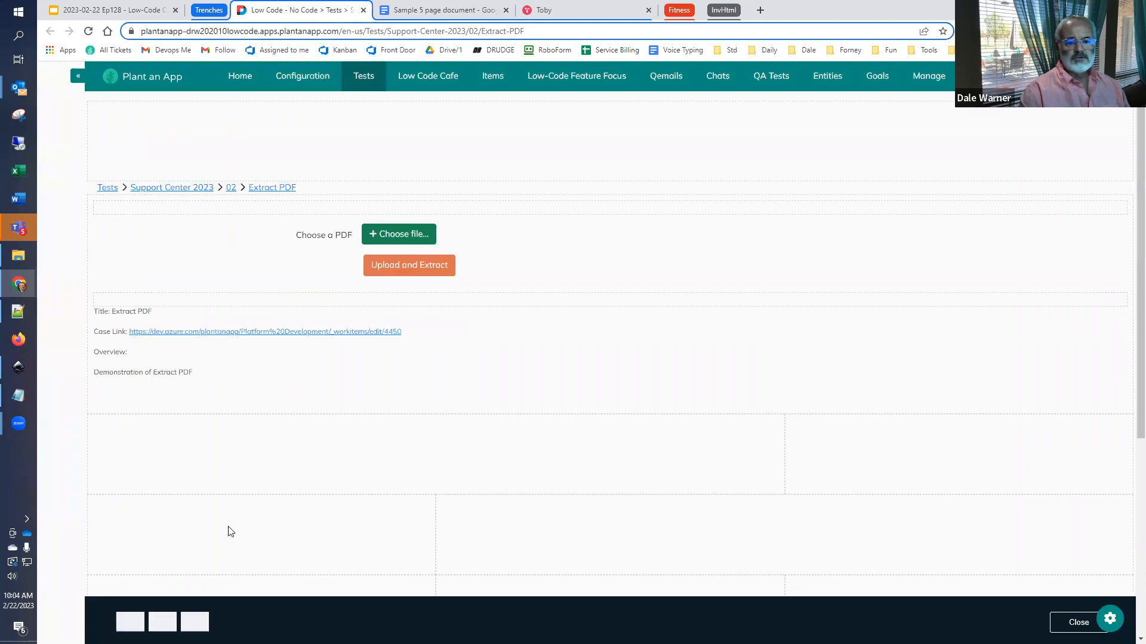
mouse_move(1118, 208)
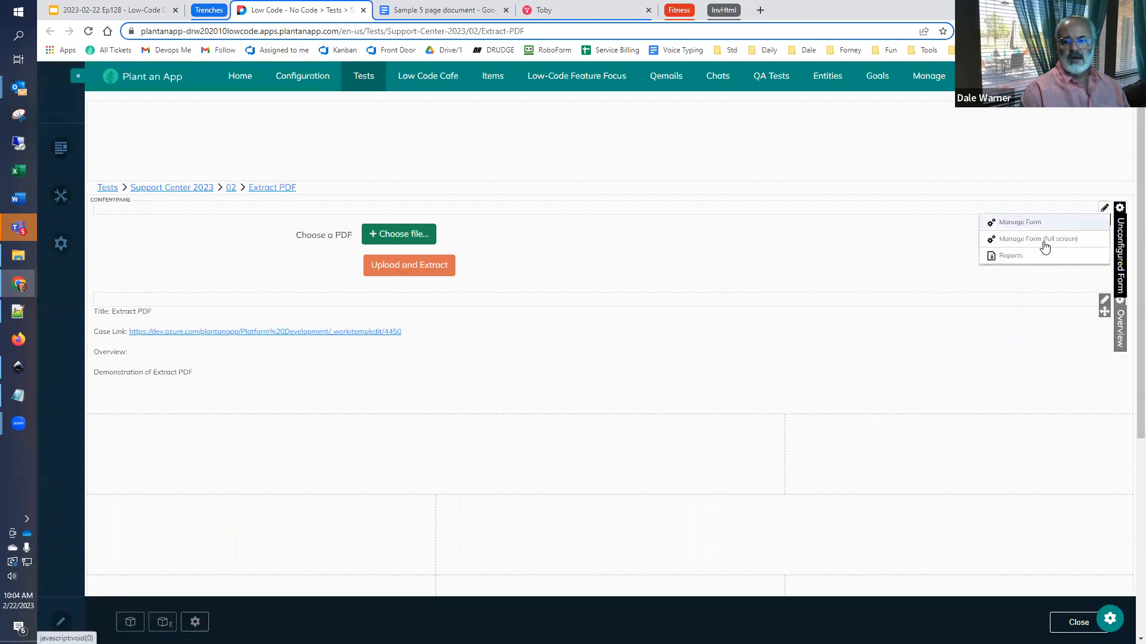
right_click(1043, 245)
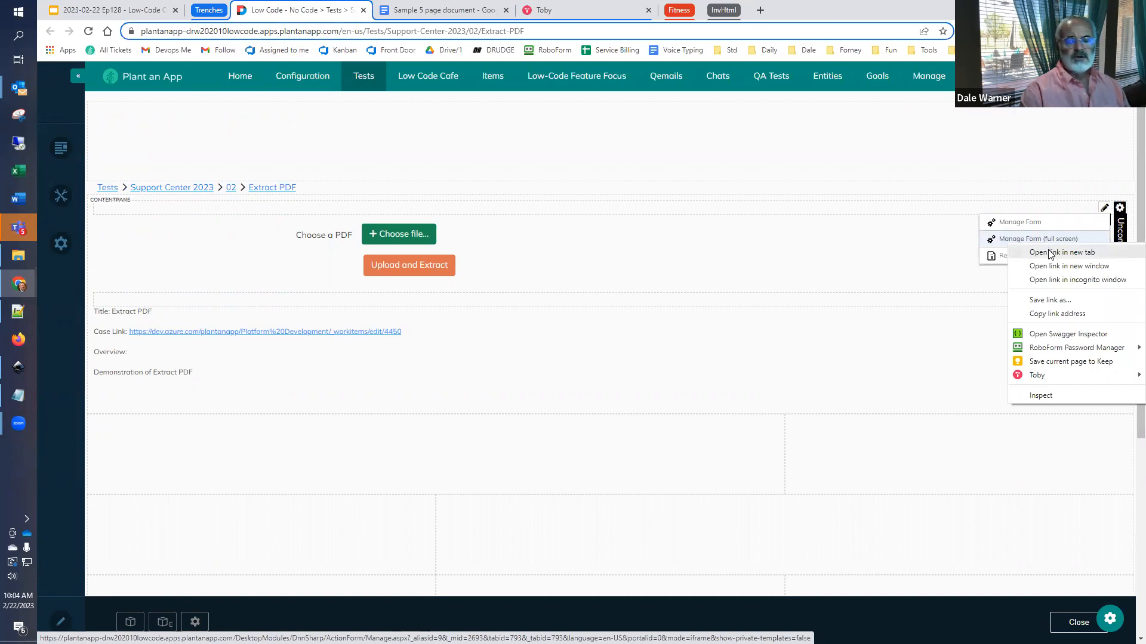
click(1049, 253)
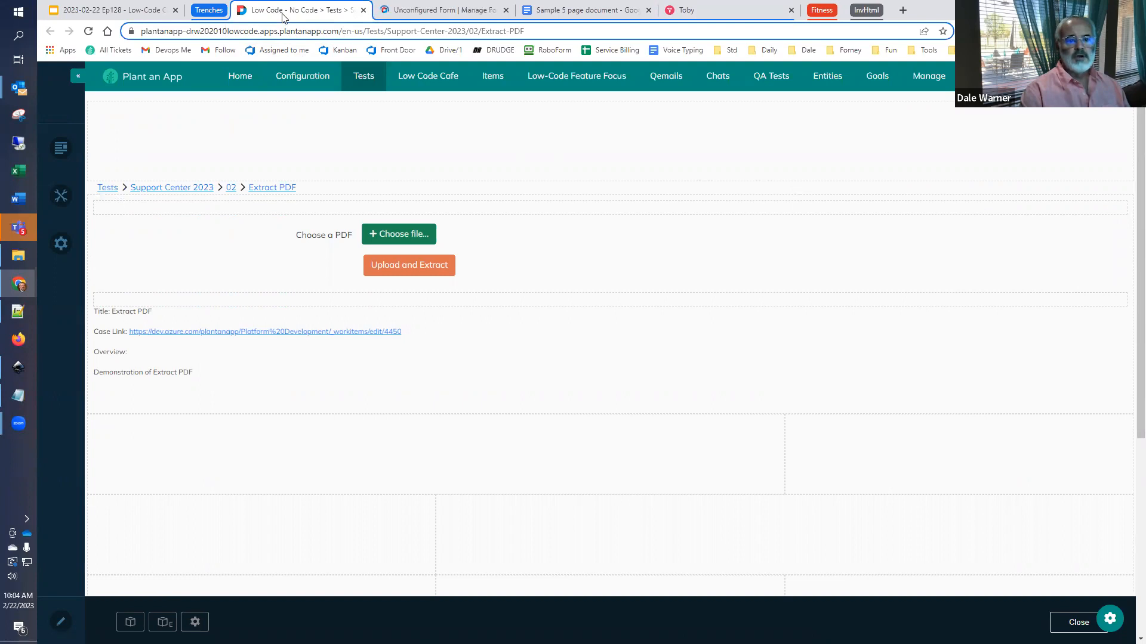
key(F5)
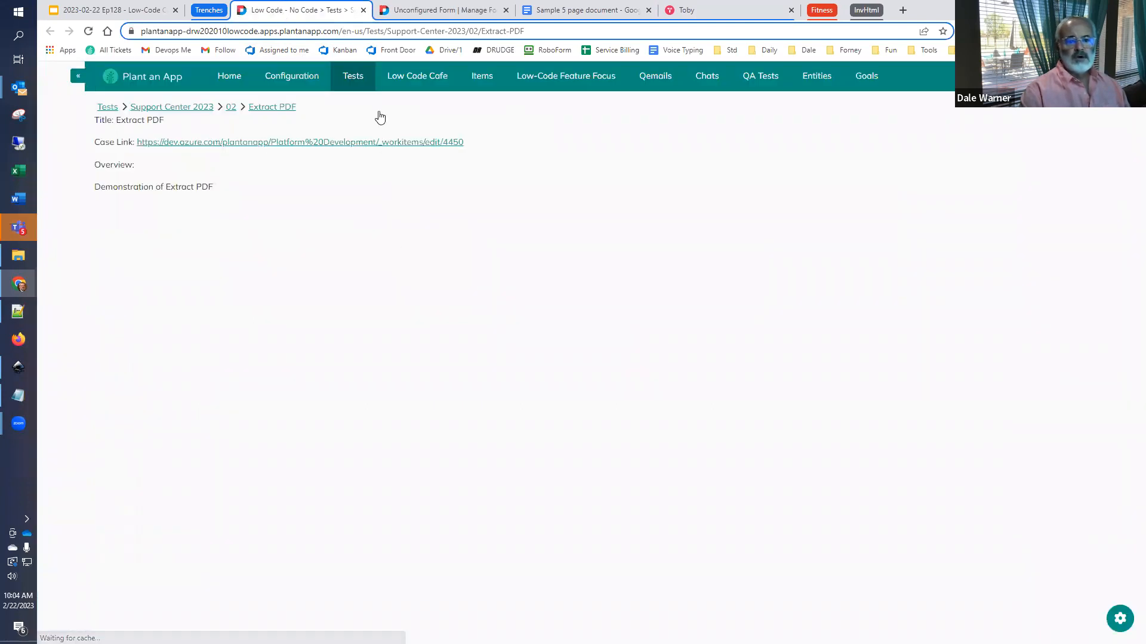
- Examine the settings of the ChooseaPDF upload field, including its file types, upload folder and duplicate handling
click(422, 11)
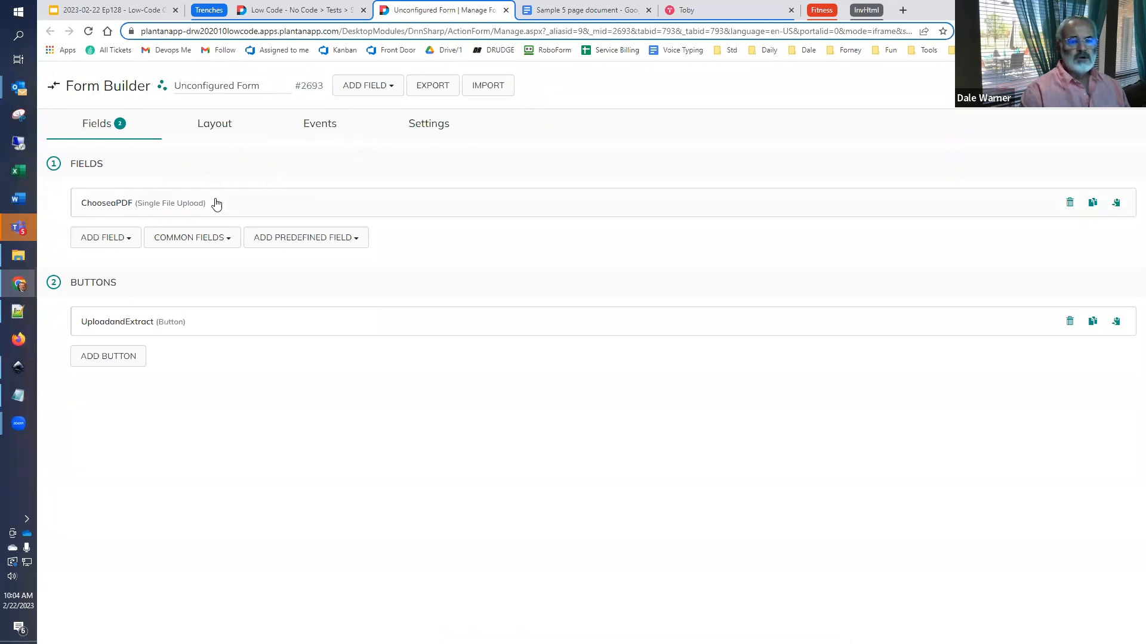
click(144, 207)
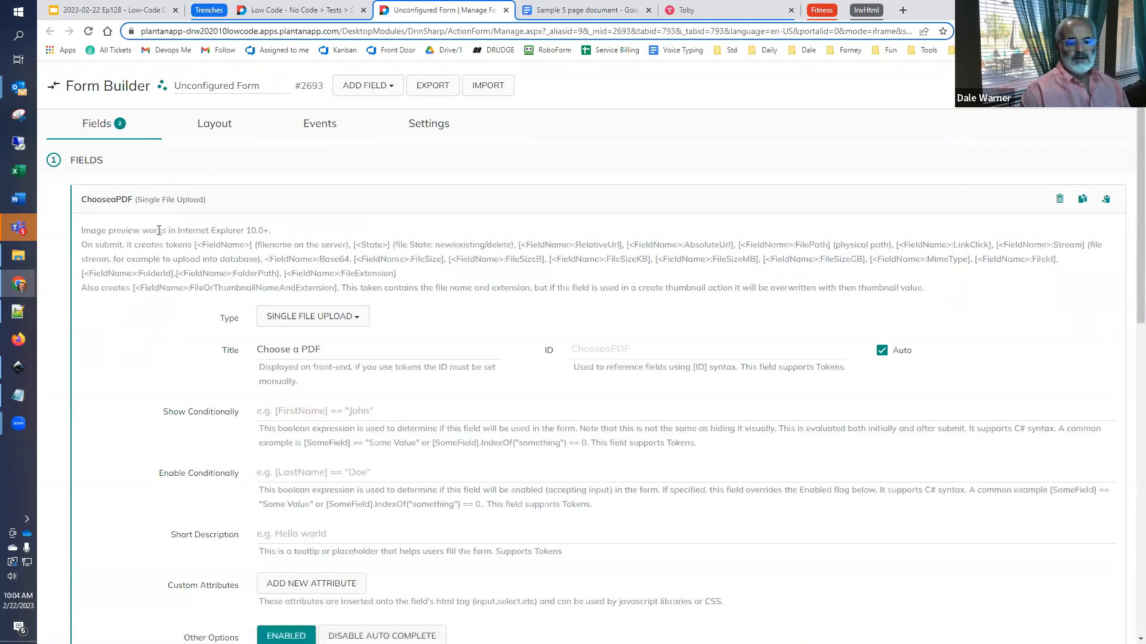
scroll(159, 230, down, 4)
scroll(159, 234, down, 2)
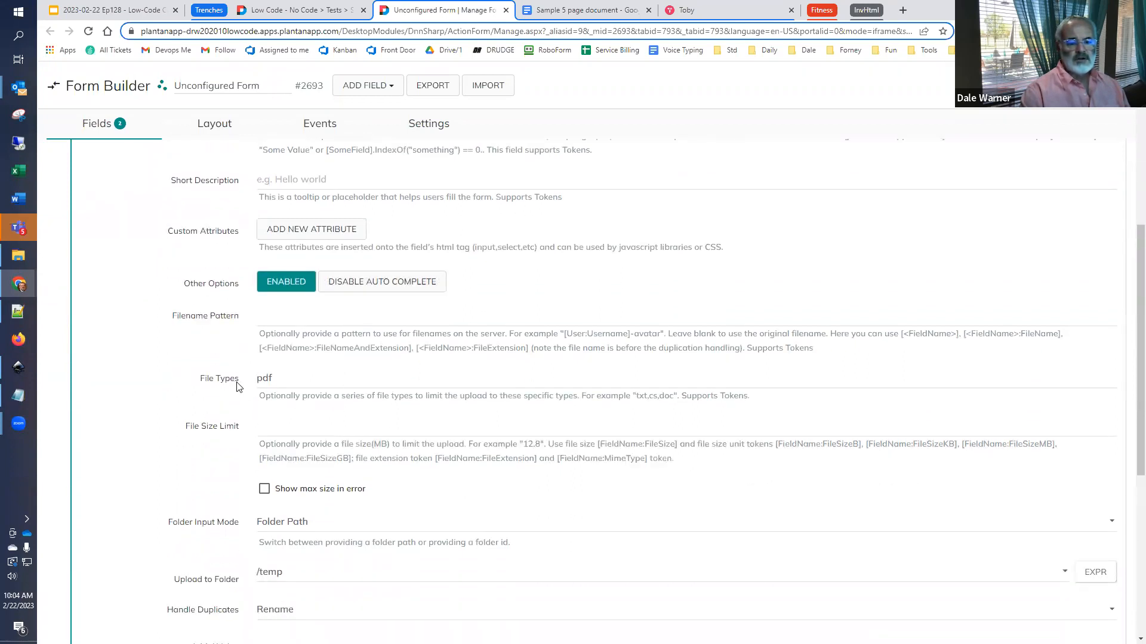
scroll(239, 385, down, 1)
scroll(238, 384, down, 5)
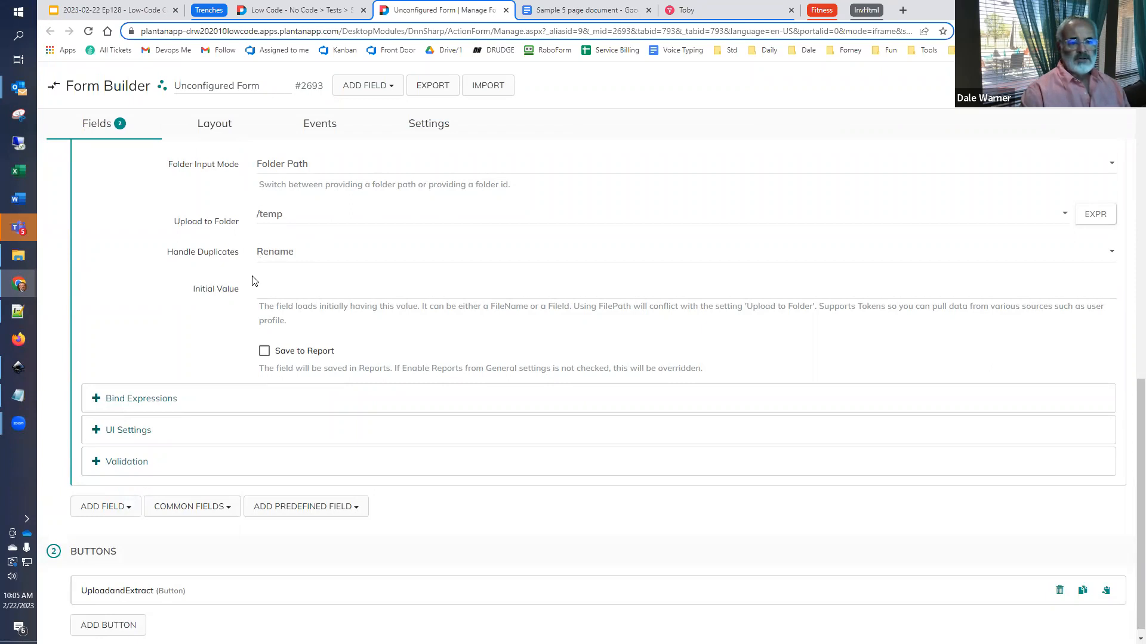
scroll(255, 281, up, 10)
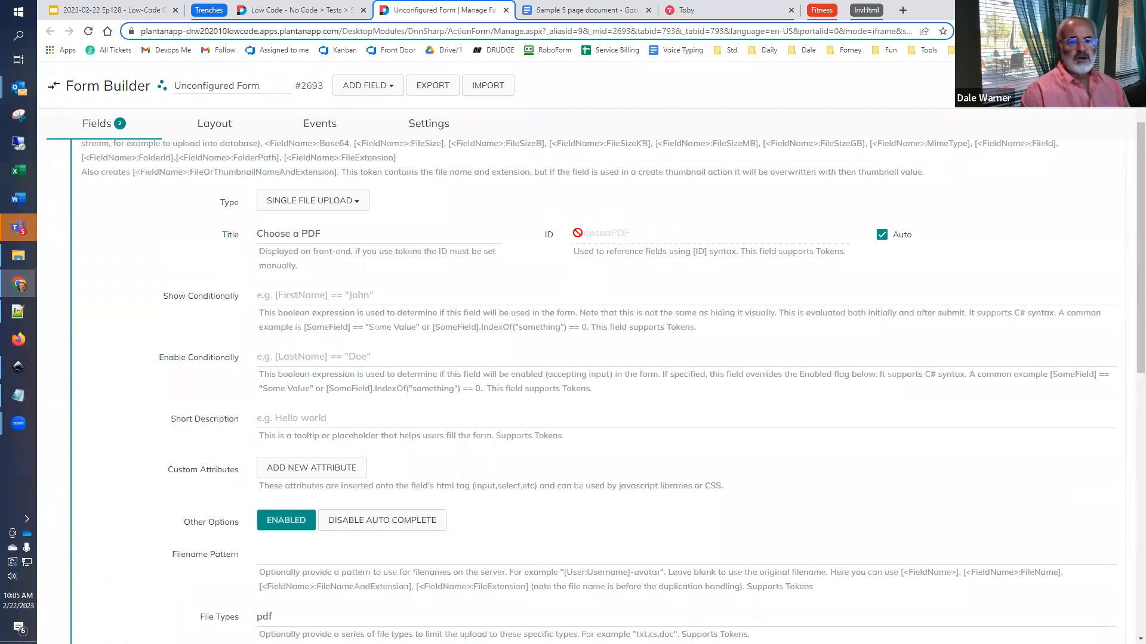
scroll(212, 216, up, 2)
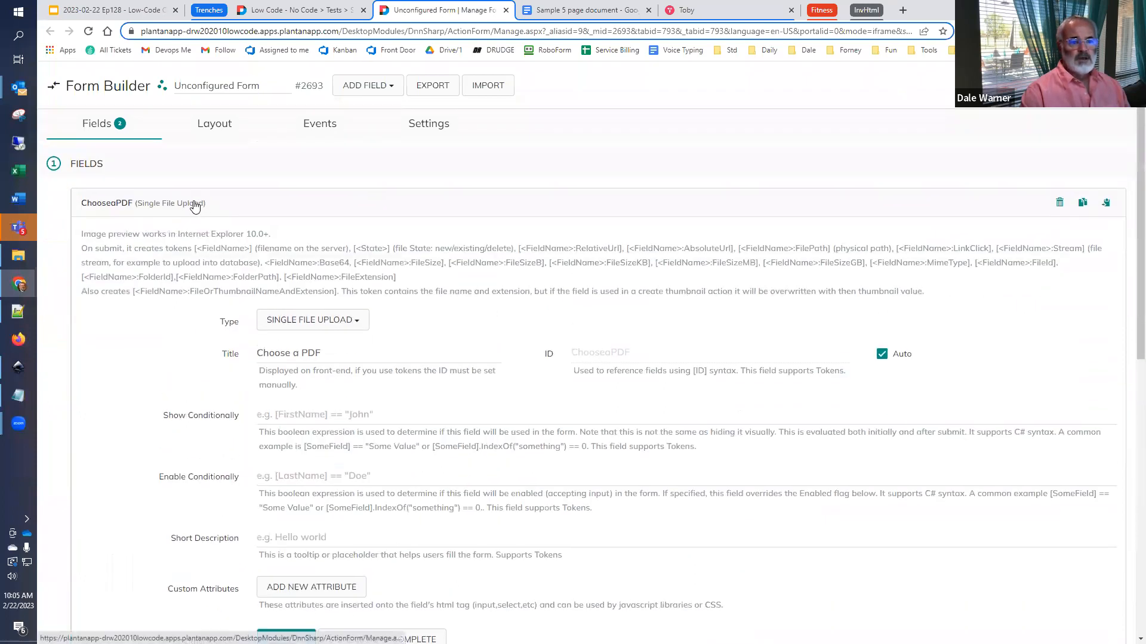
click(195, 206)
- Expand the UploadandExtract button and examine the Extract PDF action in its on-click handler
click(120, 330)
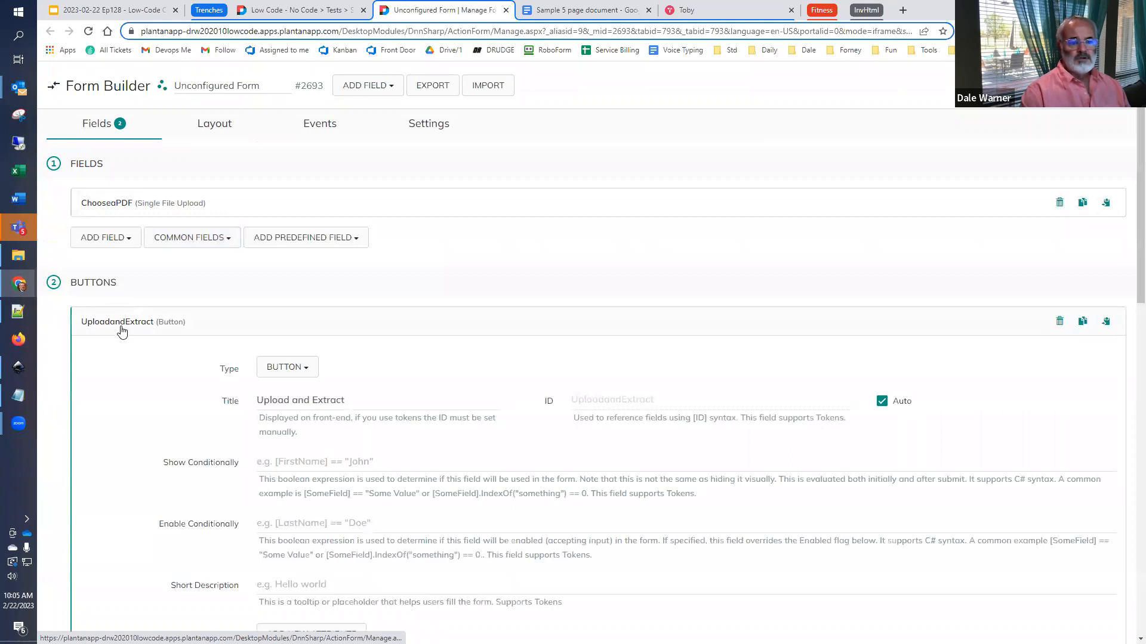
scroll(127, 332, down, 8)
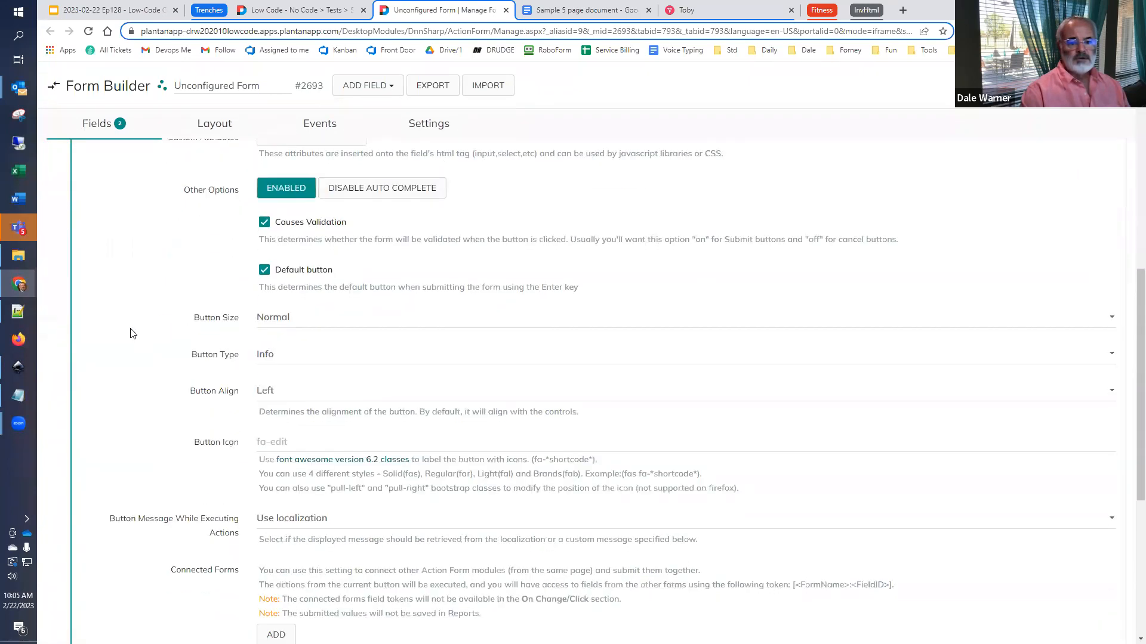
scroll(133, 333, down, 5)
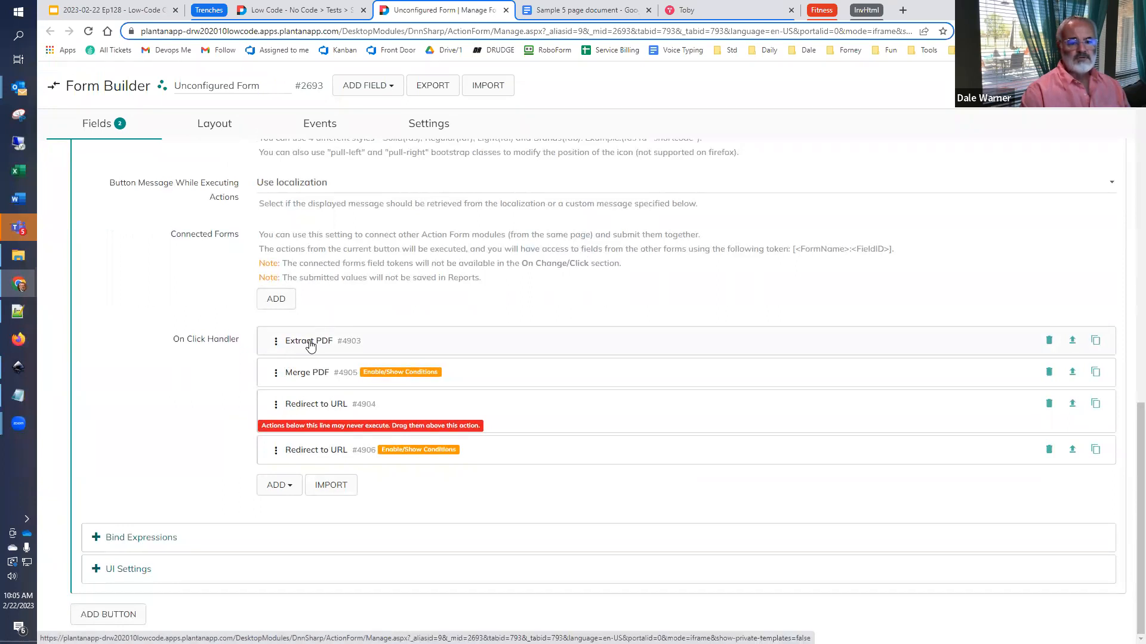
click(310, 345)
scroll(310, 345, down, 3)
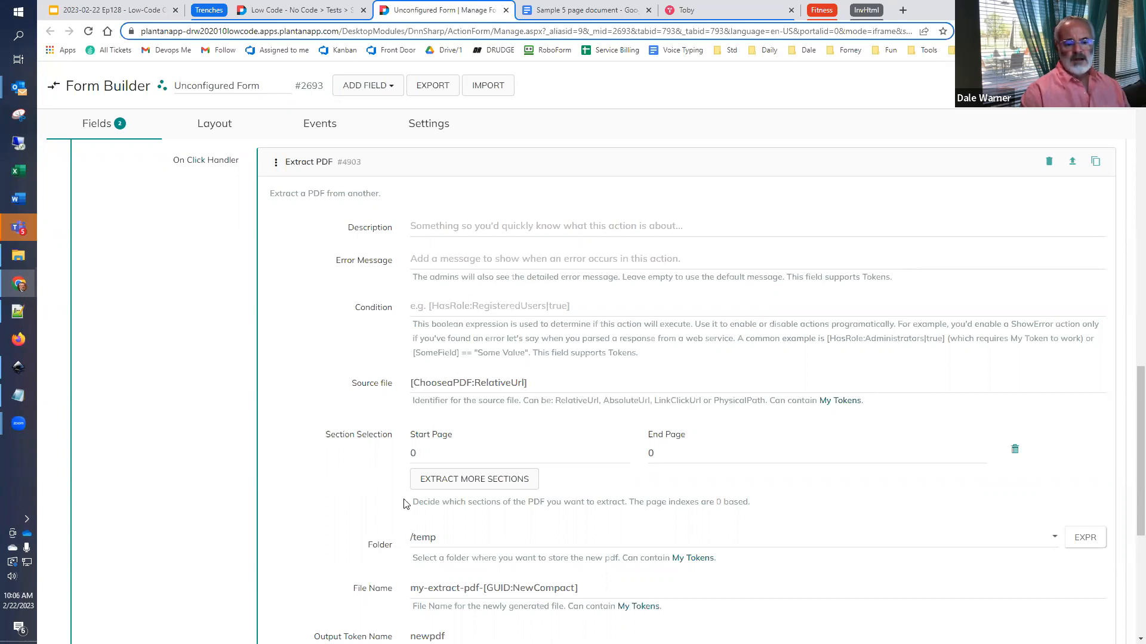
- Add a second page section to the Extract PDF action and remove it again
click(445, 488)
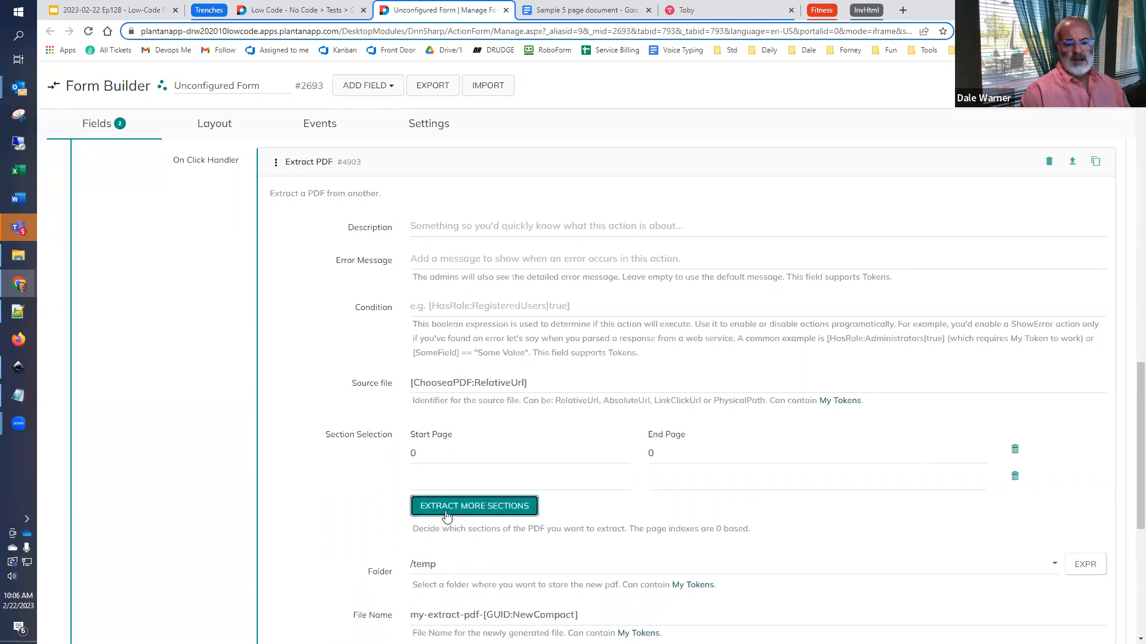
click(1014, 477)
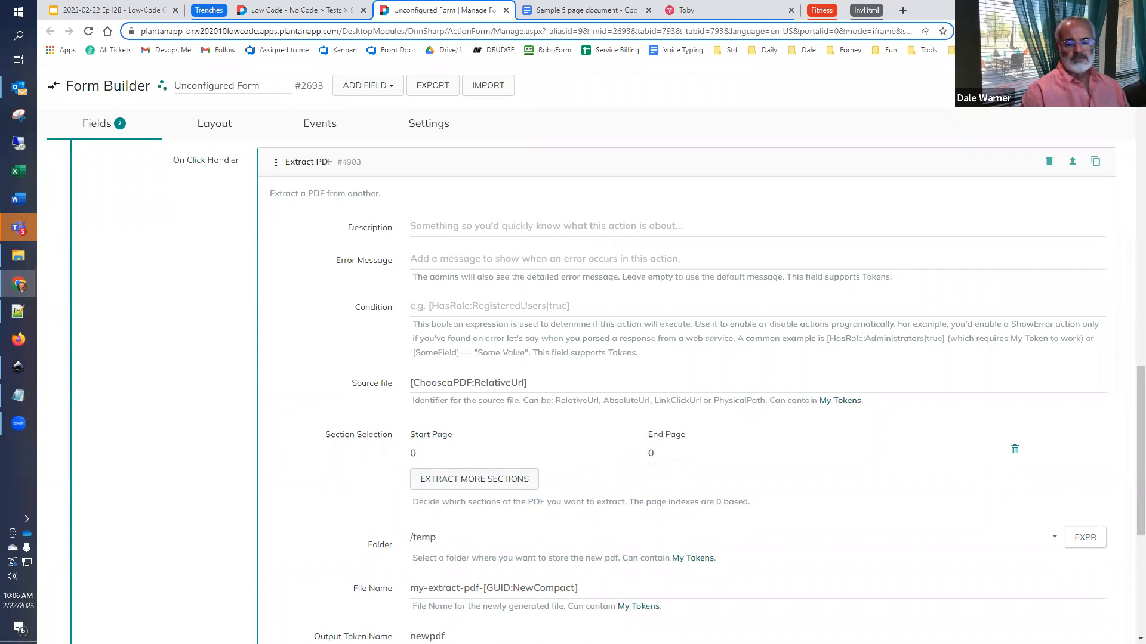
- Inspect the Extract PDF action's folder, file name with its GUID token, and output token name
scroll(558, 457, down, 2)
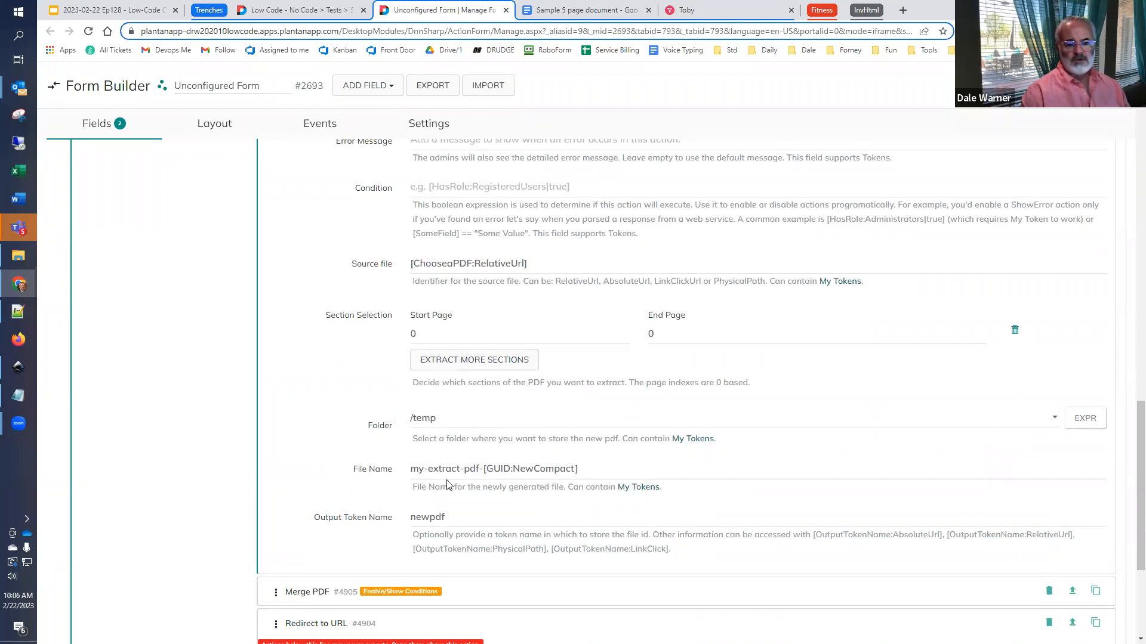
drag(606, 470, 482, 475)
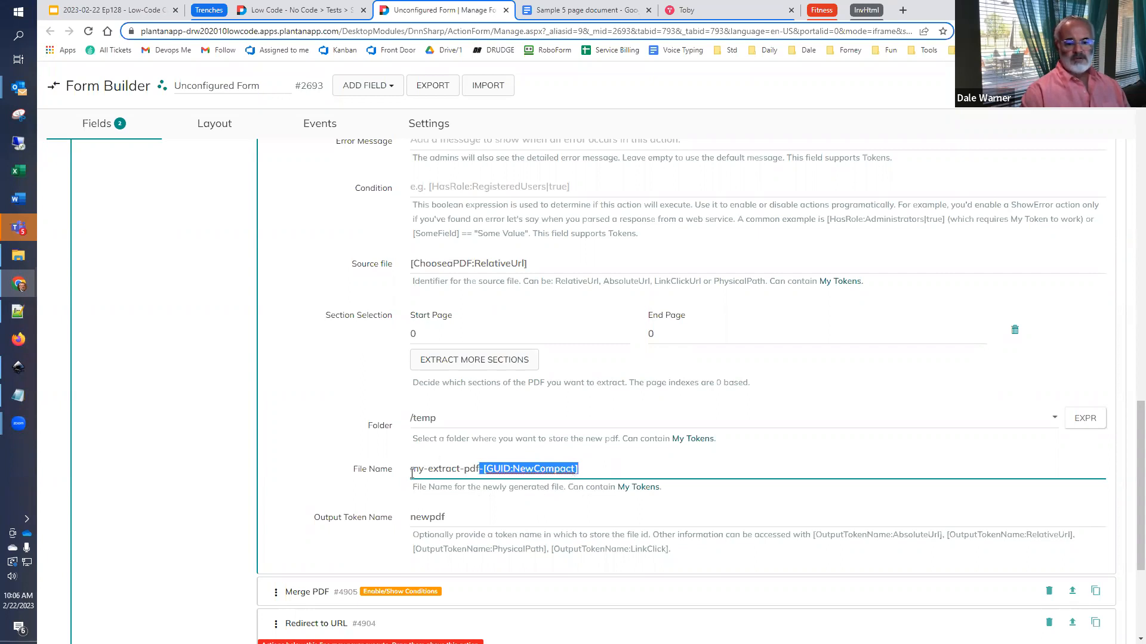
scroll(412, 473, down, 2)
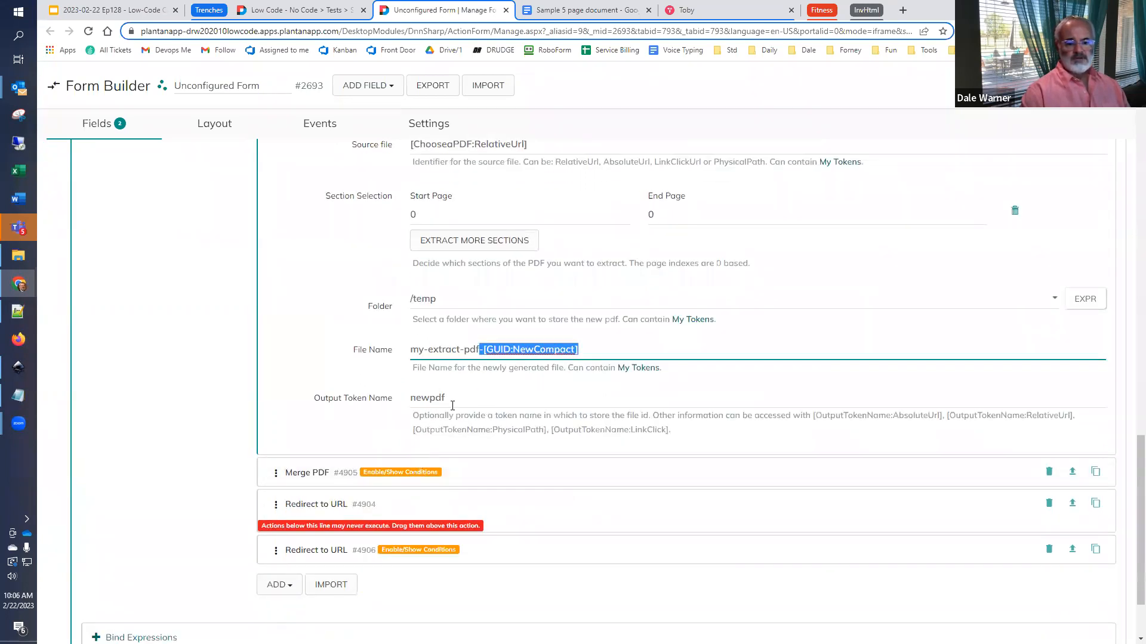
drag(453, 405, 326, 404)
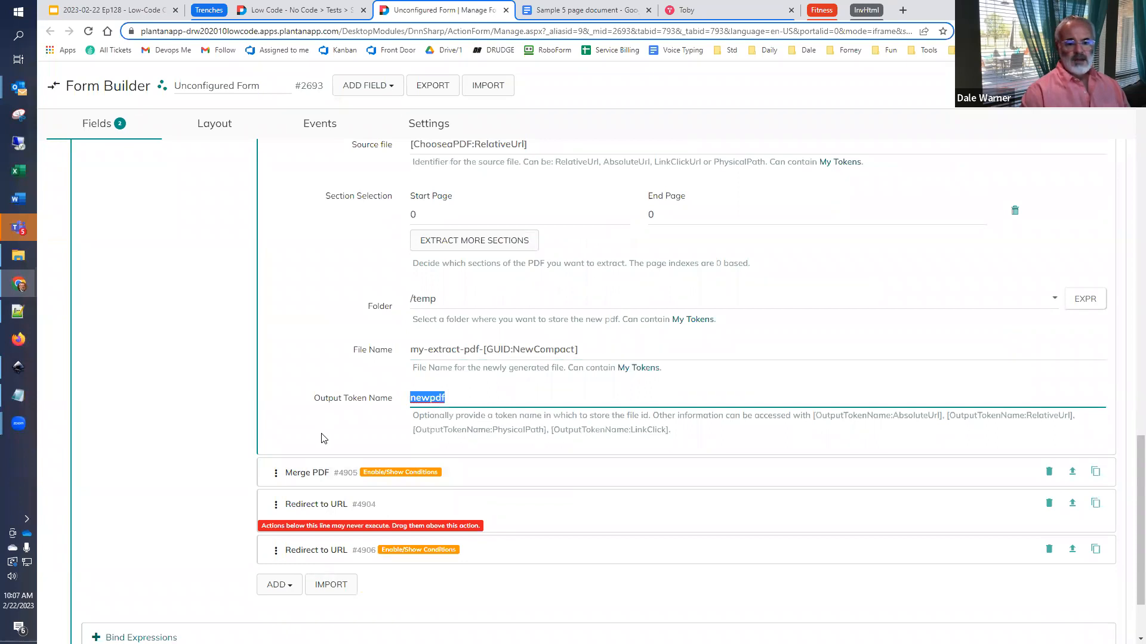
- Examine the URL and new-tab options of the first Redirect to URL action
scroll(321, 440, down, 1)
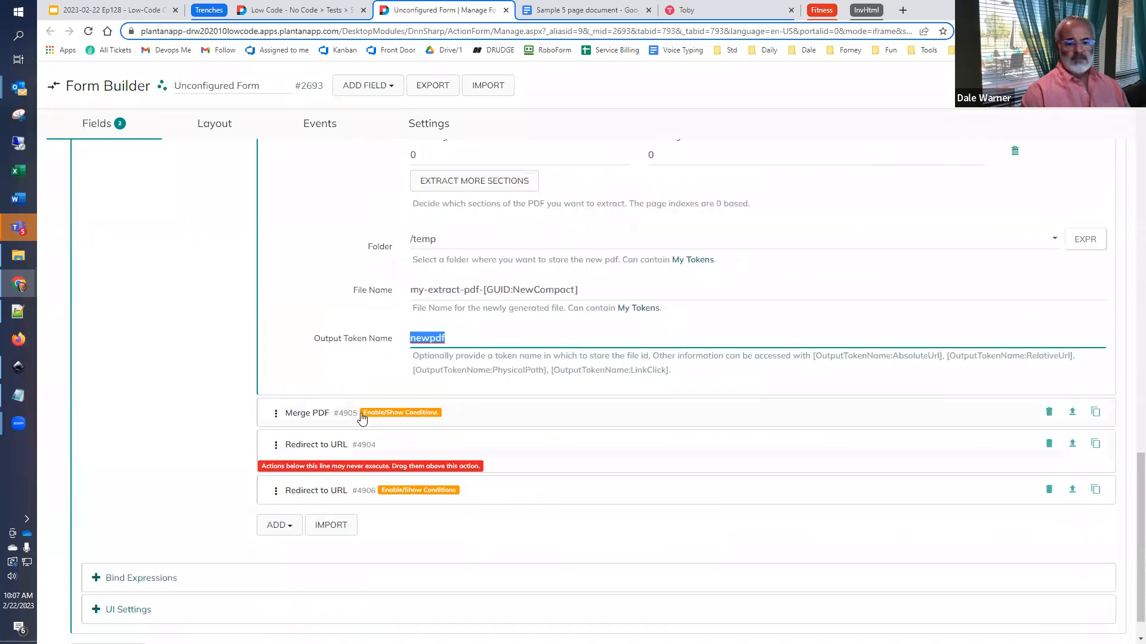
click(317, 449)
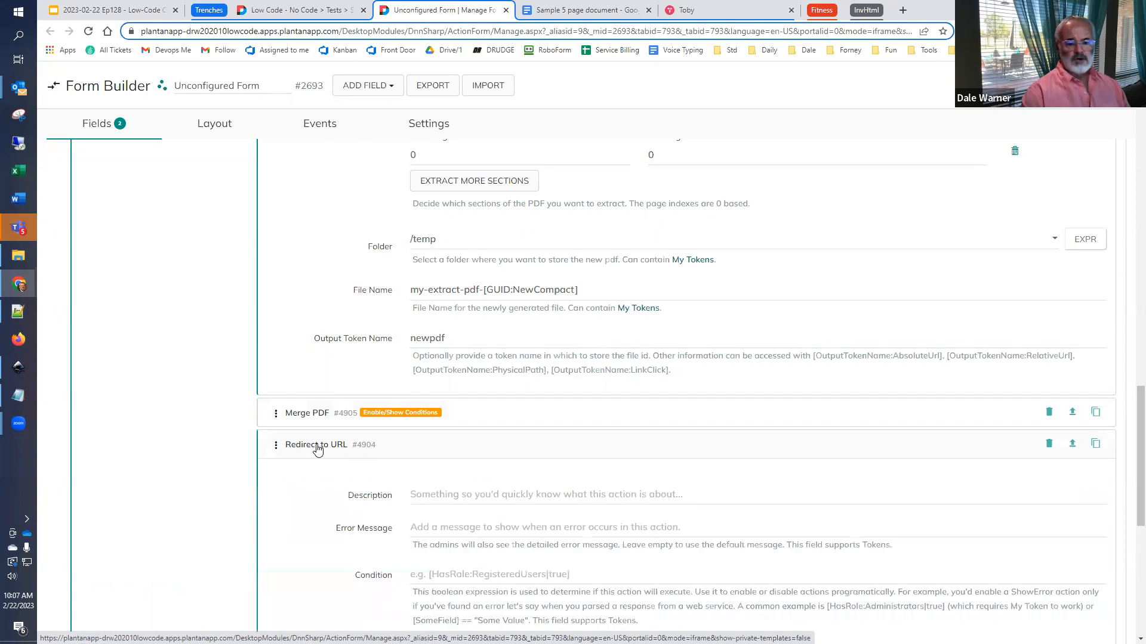
scroll(317, 449, down, 3)
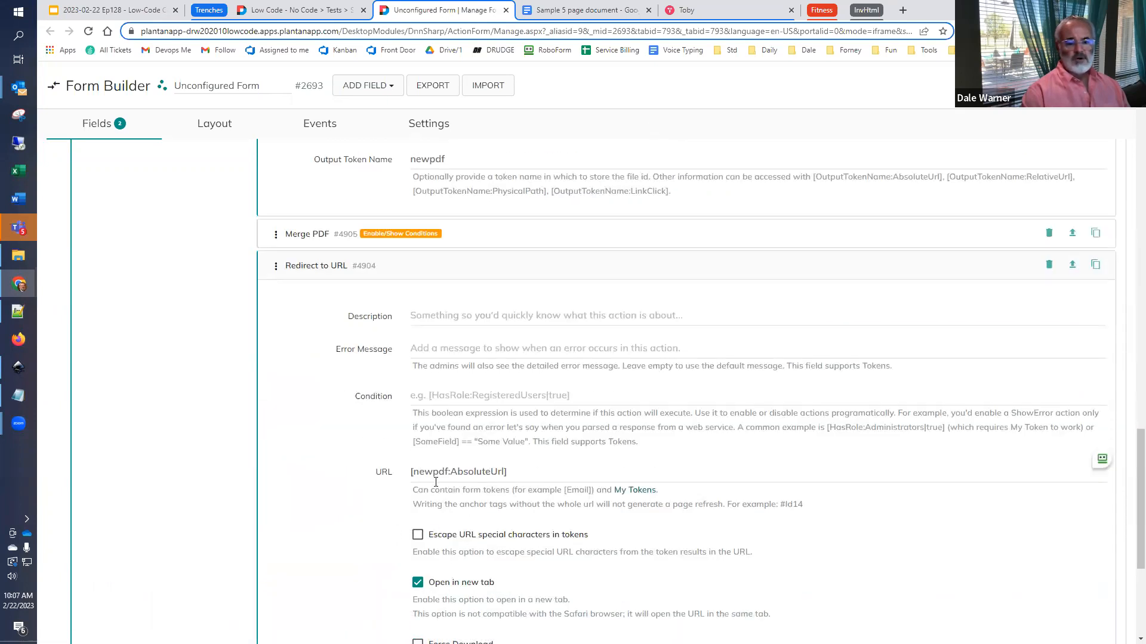
scroll(386, 488, down, 2)
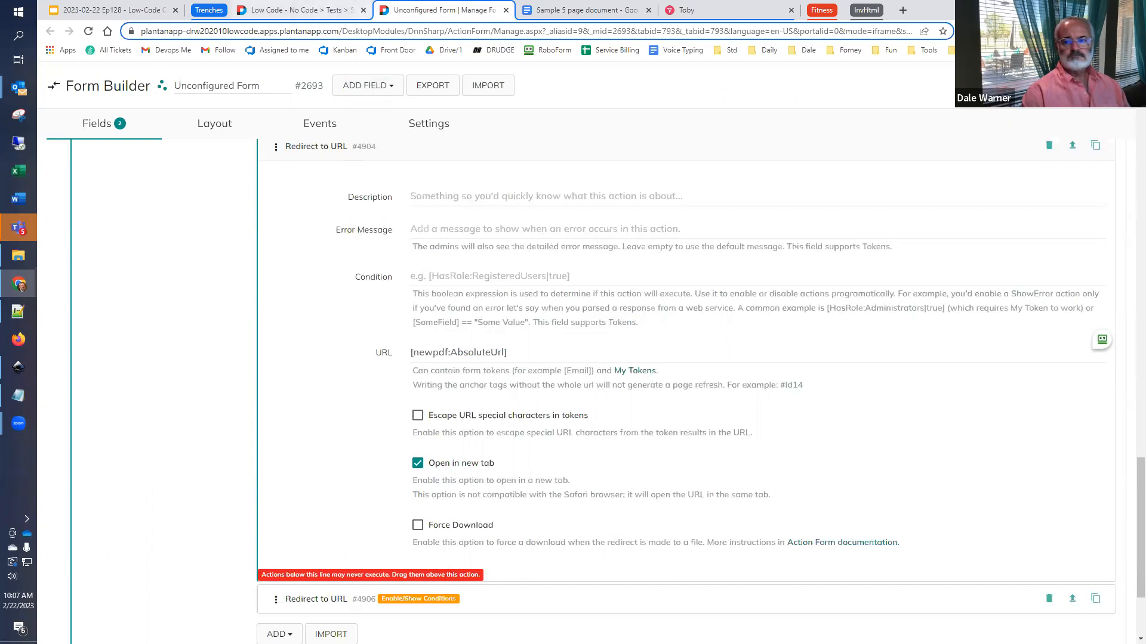
- On the Extract PDF page, run Upload and Extract on "Sample 5 page document (1).pdf" from Downloads and close the extracted PDF
click(283, 12)
click(397, 133)
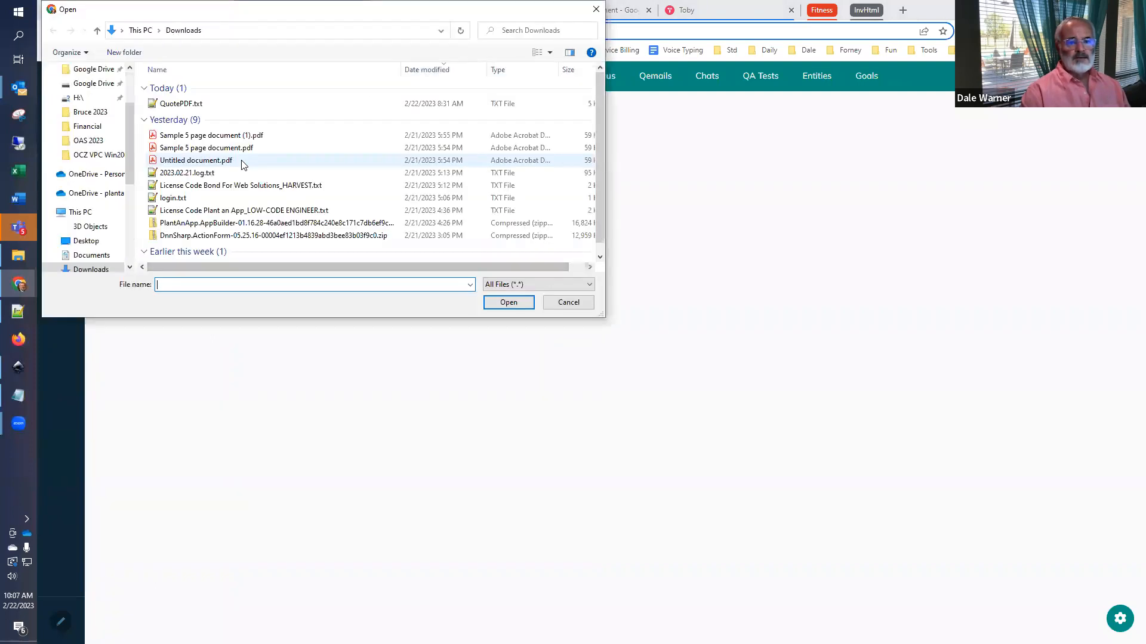
click(226, 136)
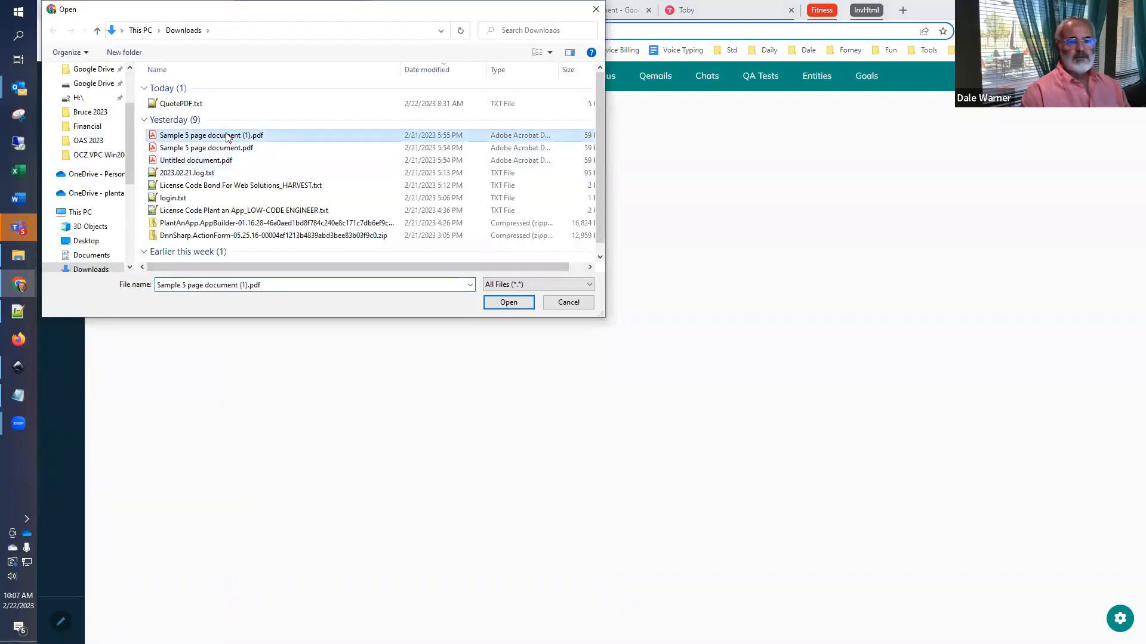
click(500, 303)
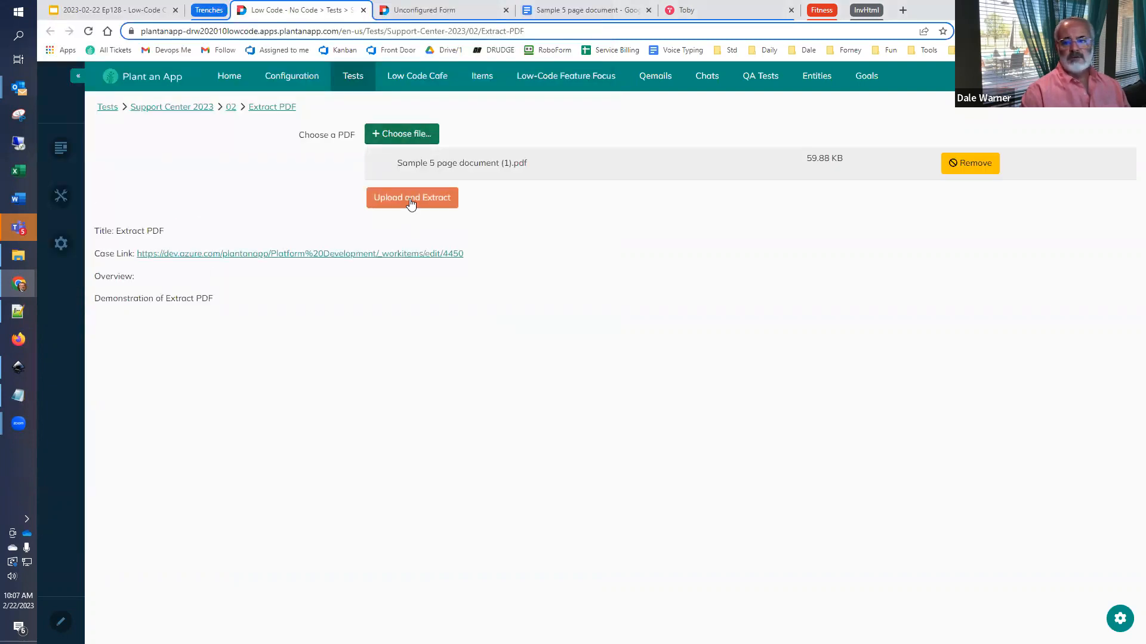
click(409, 199)
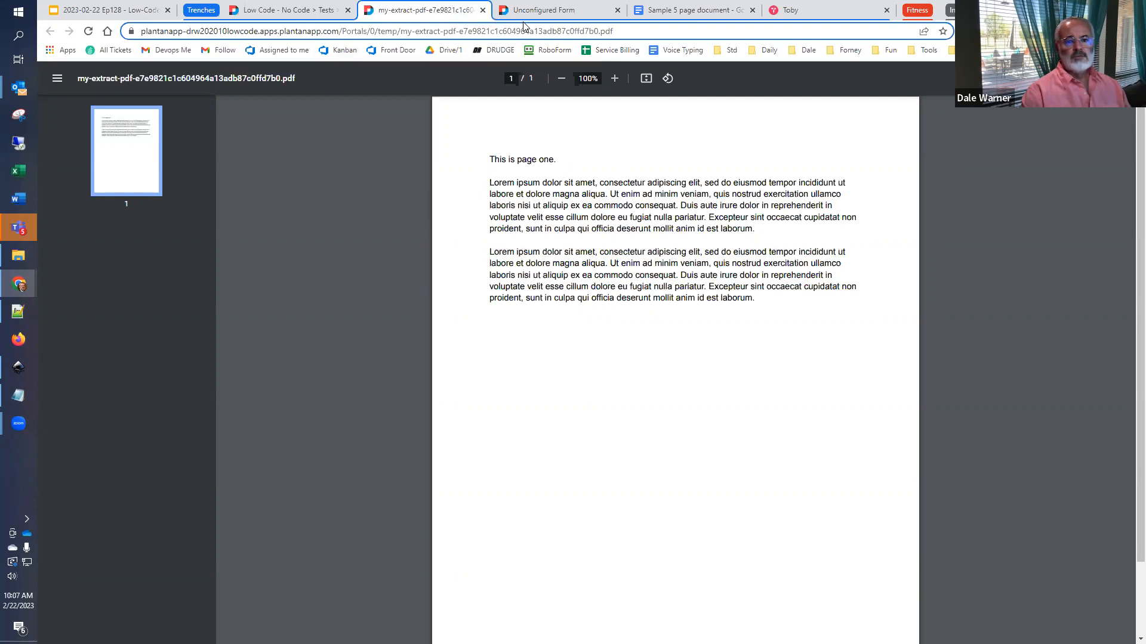
click(483, 10)
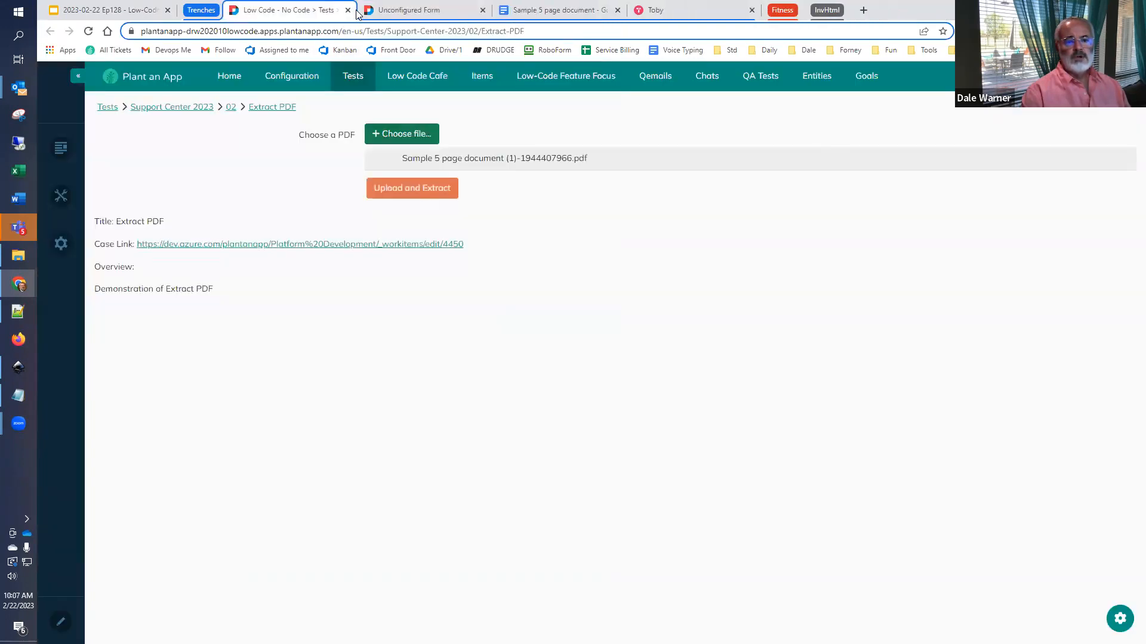
- In the UploadandExtract button's Extract PDF action, set the section's end page to 99 and save the form
click(397, 12)
click(104, 322)
scroll(328, 391, down, 10)
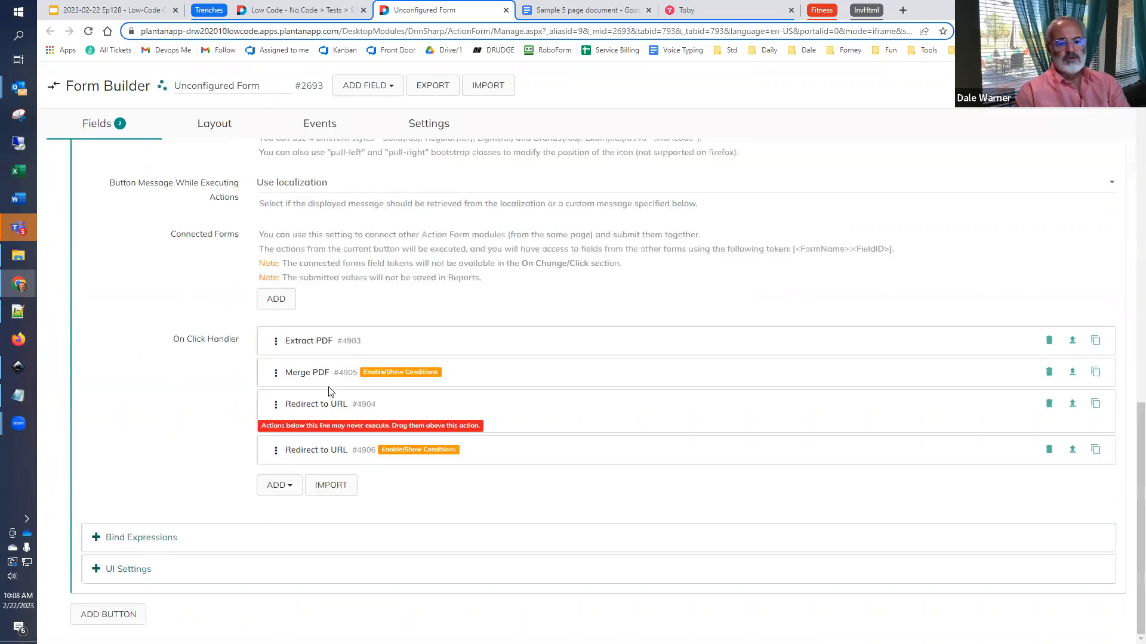
click(327, 349)
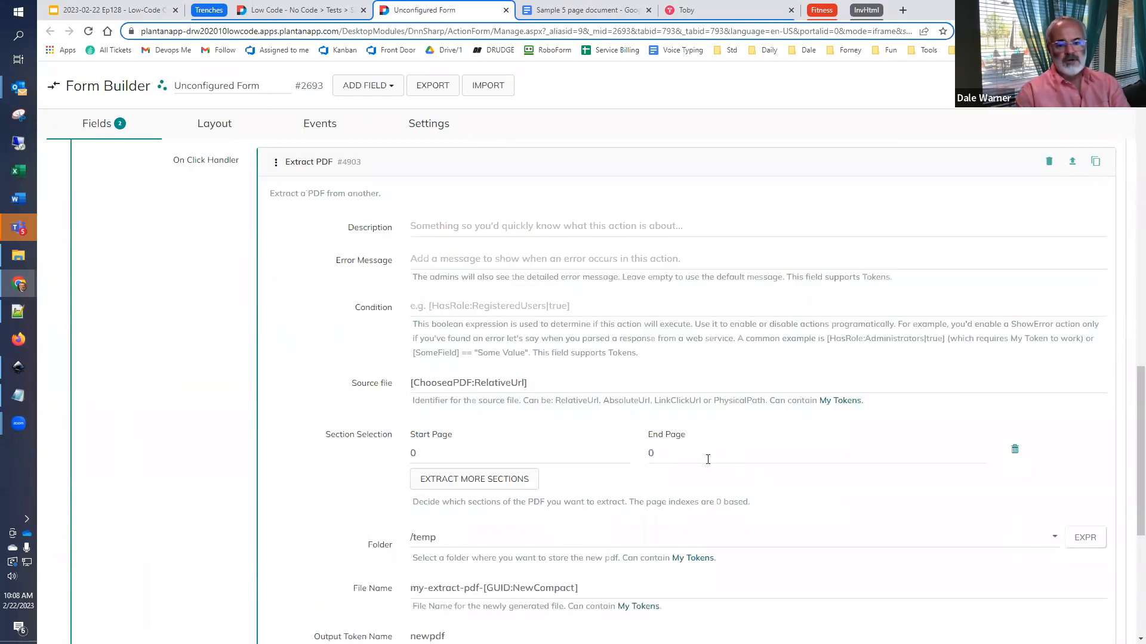
key(Tab)
text(99)
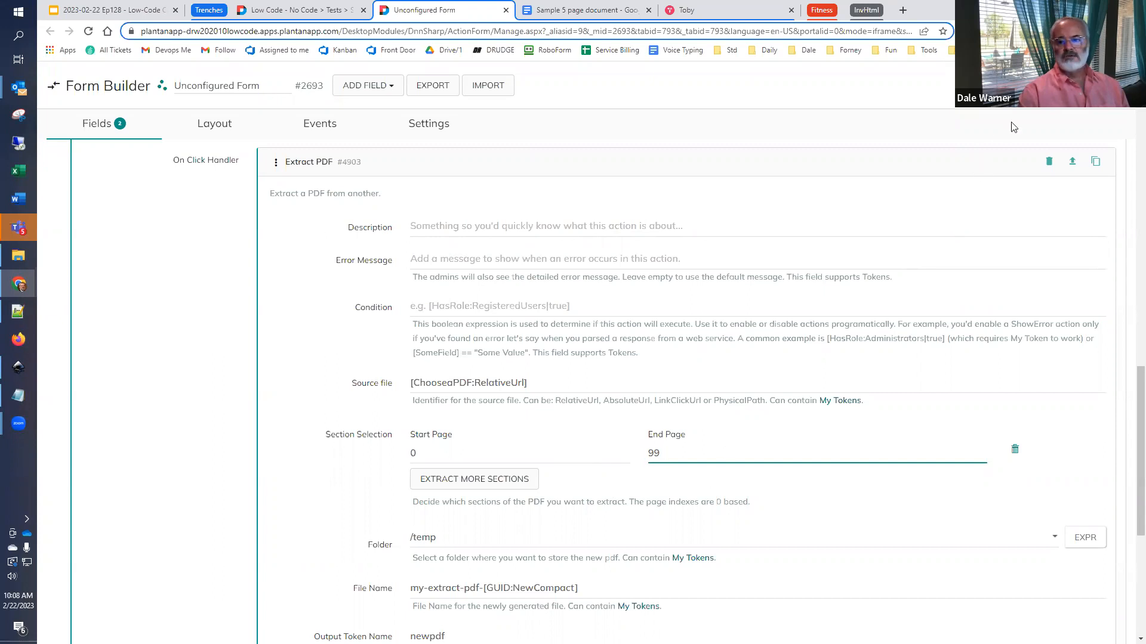
click(1068, 85)
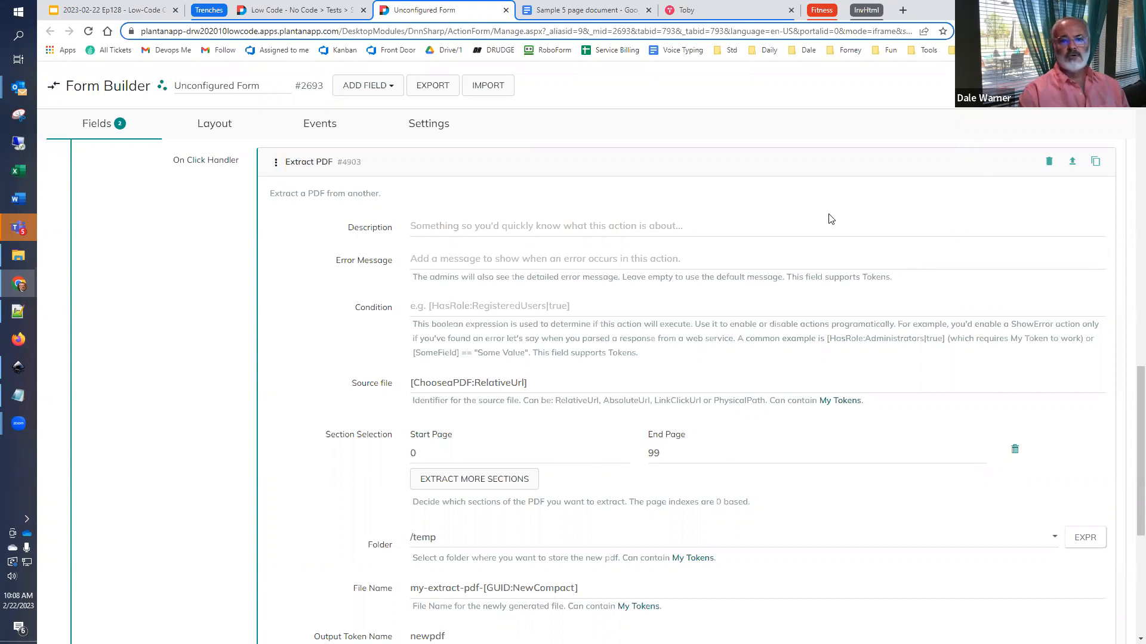
- Run Upload and Extract on the already chosen PDF, look through the extracted pages and close the resulting file
click(312, 9)
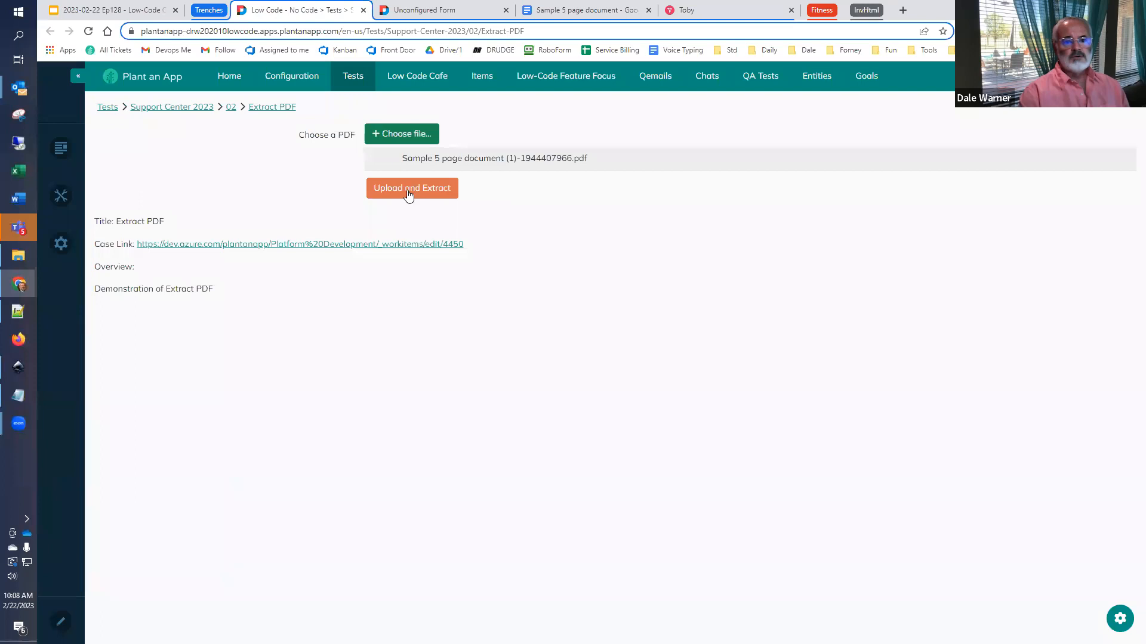
click(444, 192)
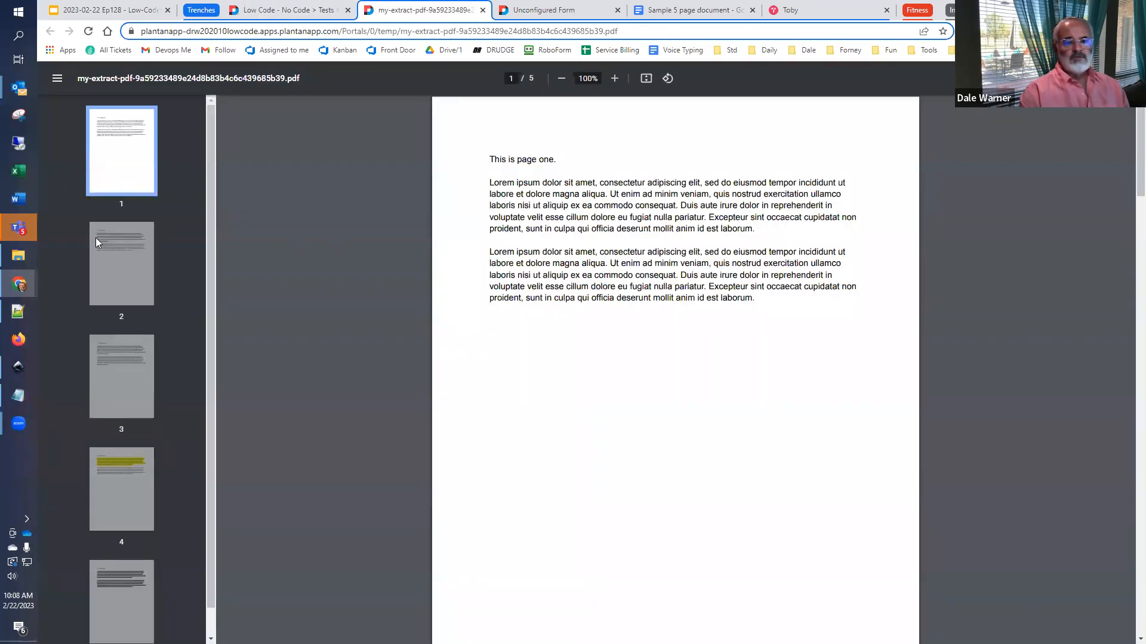
click(103, 248)
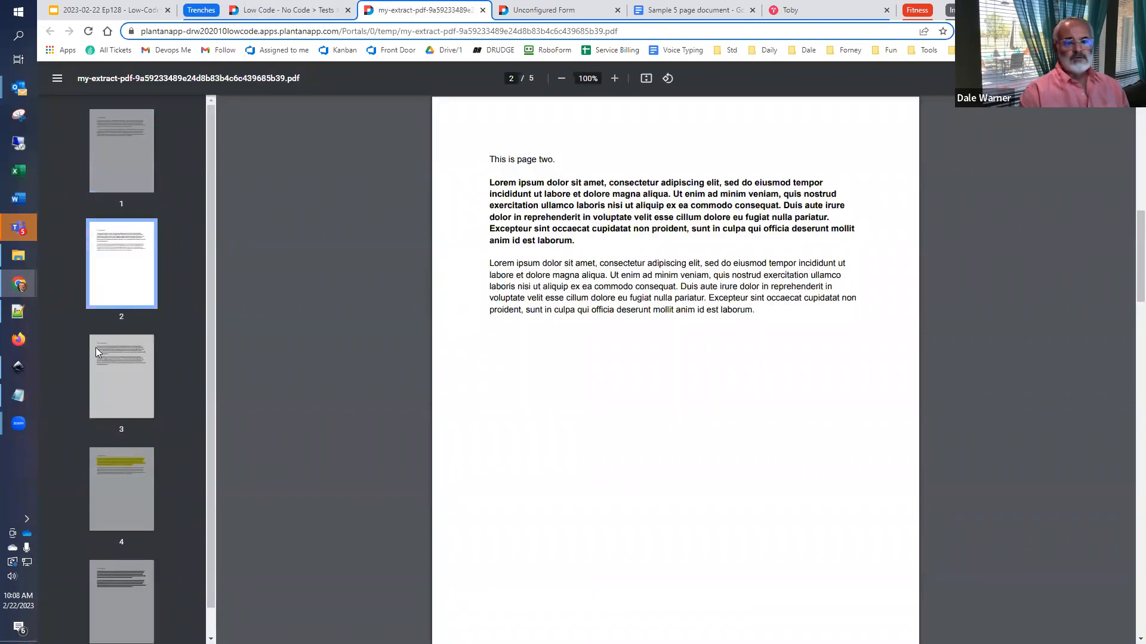
click(123, 519)
click(107, 604)
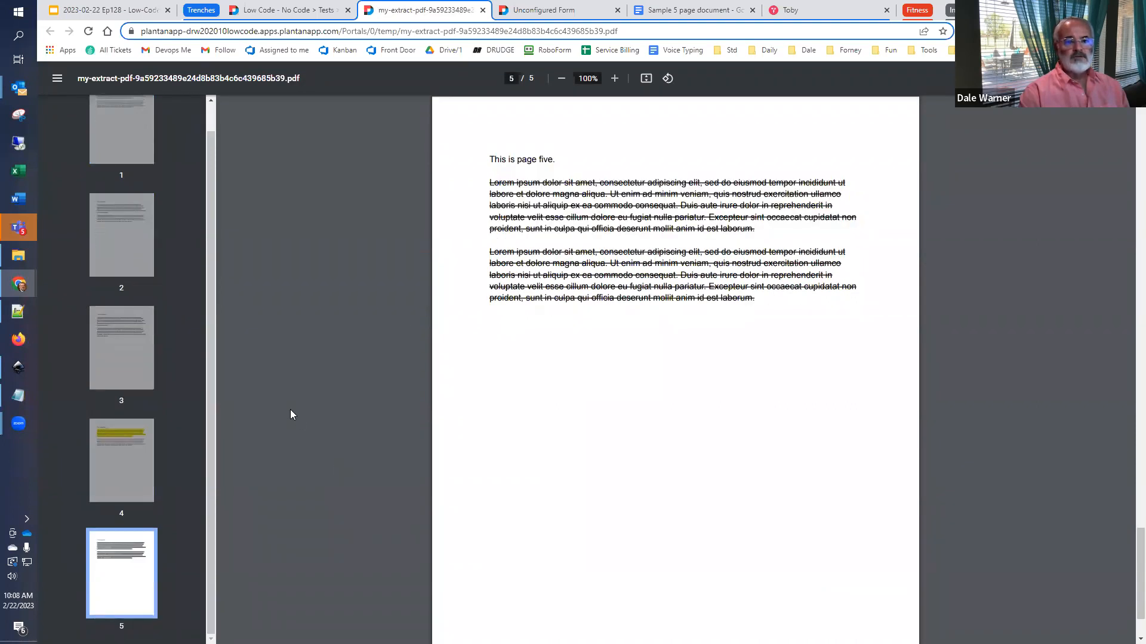
click(482, 10)
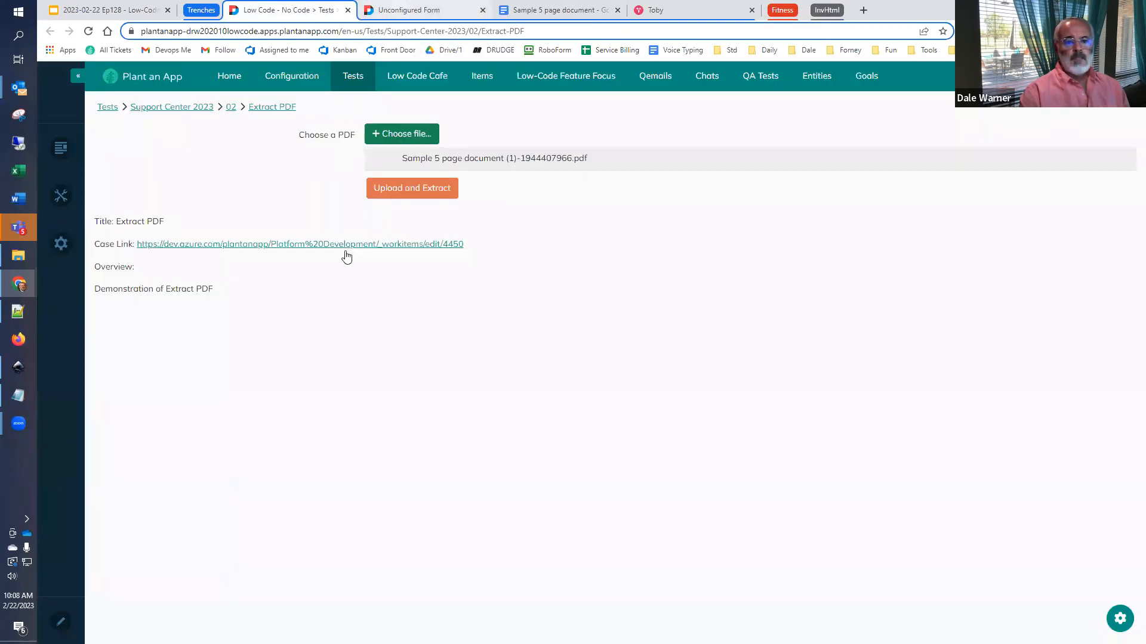
- Reopen the Extract PDF action in the form builder and set its first section to start page 4 and end page 4
key(ctrl+Tab)
click(166, 322)
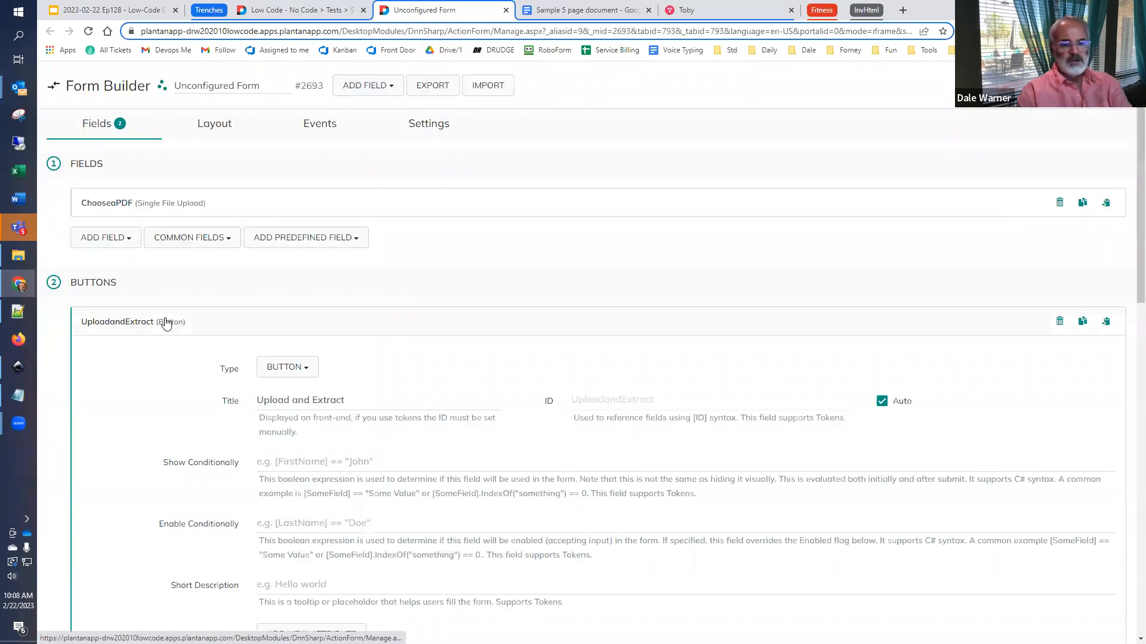
scroll(179, 328, down, 10)
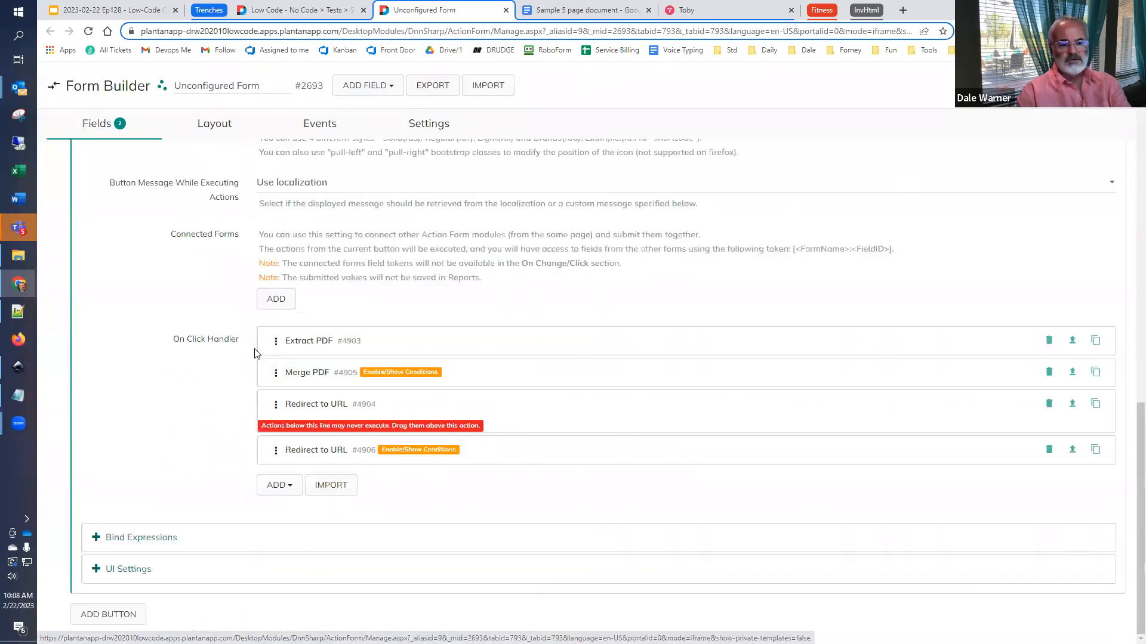
click(323, 343)
scroll(623, 459, down, 3)
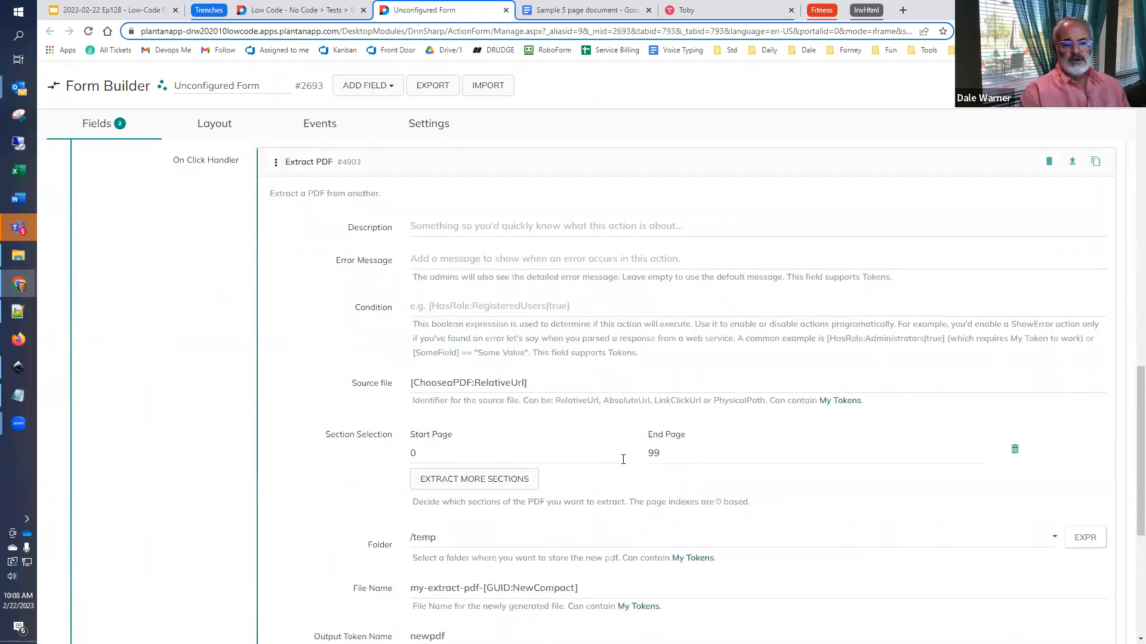
double_click(499, 453)
text(4)
double_click(715, 460)
text(4)
- Add a second extraction section with start page 3 and end page 3
click(463, 481)
click(458, 487)
text(3)
click(728, 486)
text(3)
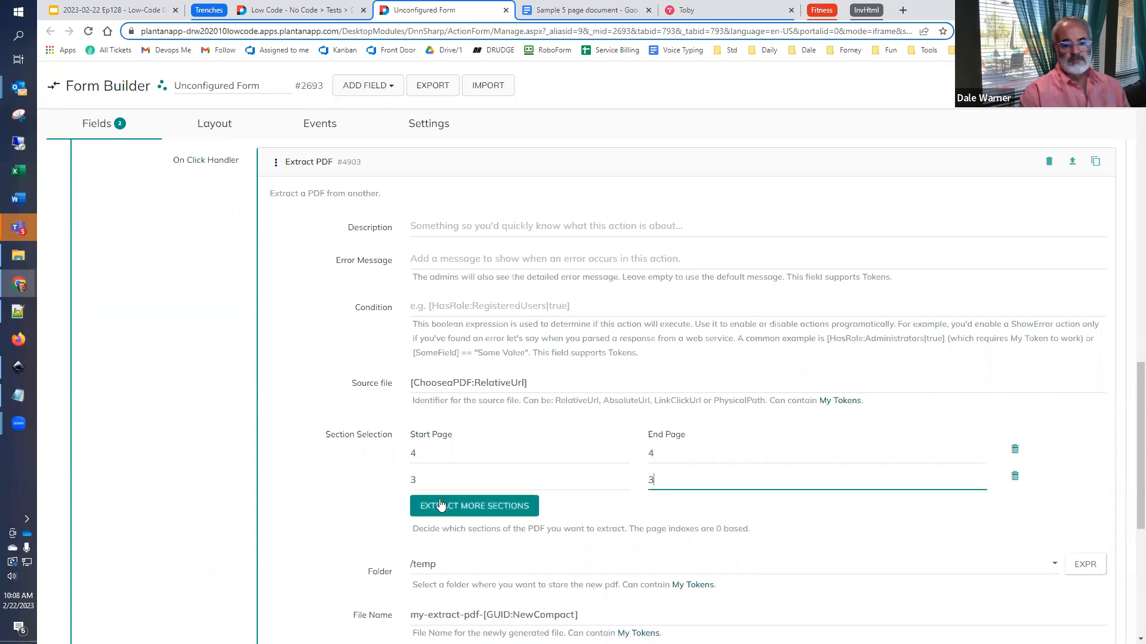
- Add two more extraction sections, one from page 2 to 2 and one from page 1 to 1
click(440, 505)
text(2)
click(670, 511)
text(2)
click(532, 539)
text(1)
click(697, 534)
text(1)
- Add a fifth extraction section with start page 0 and end page 0, and save the form
click(465, 560)
click(466, 560)
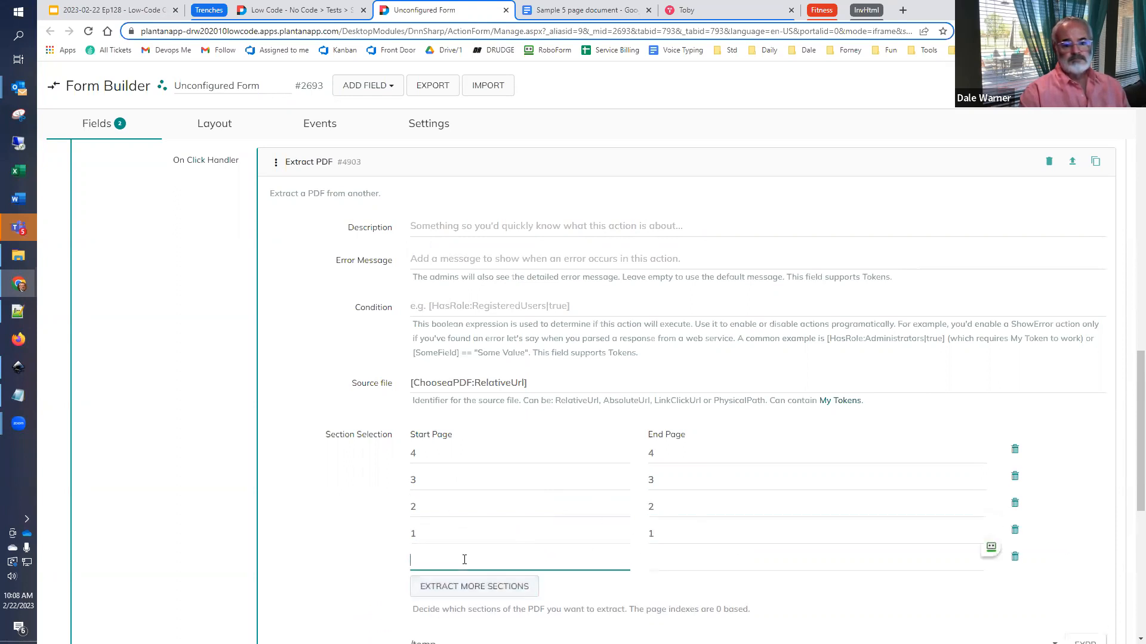
text(0)
click(776, 563)
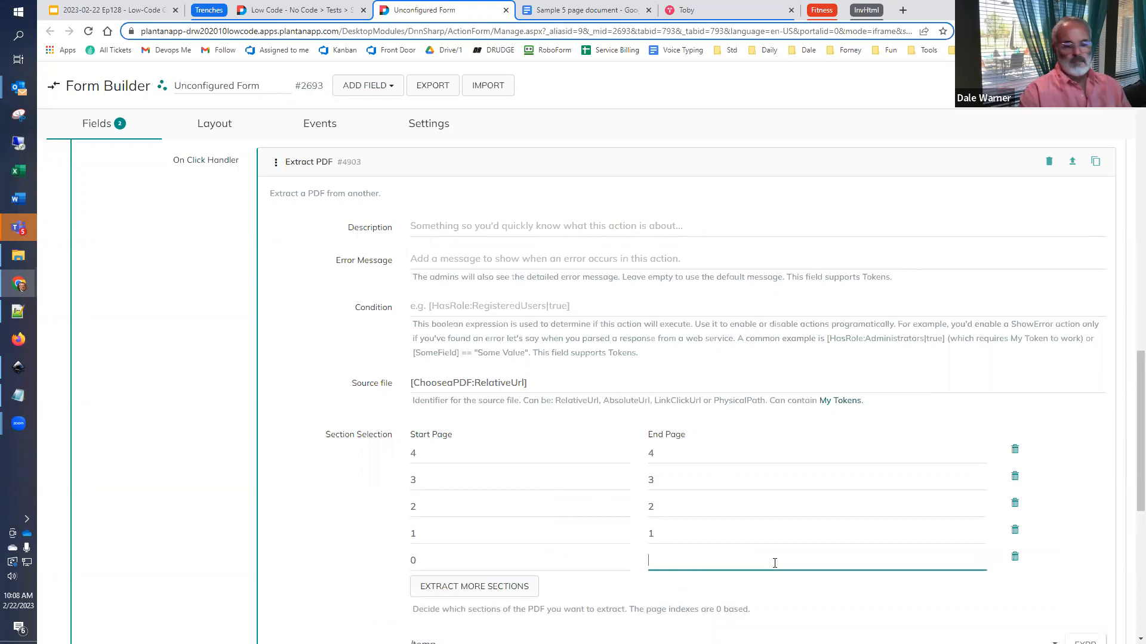
text(0)
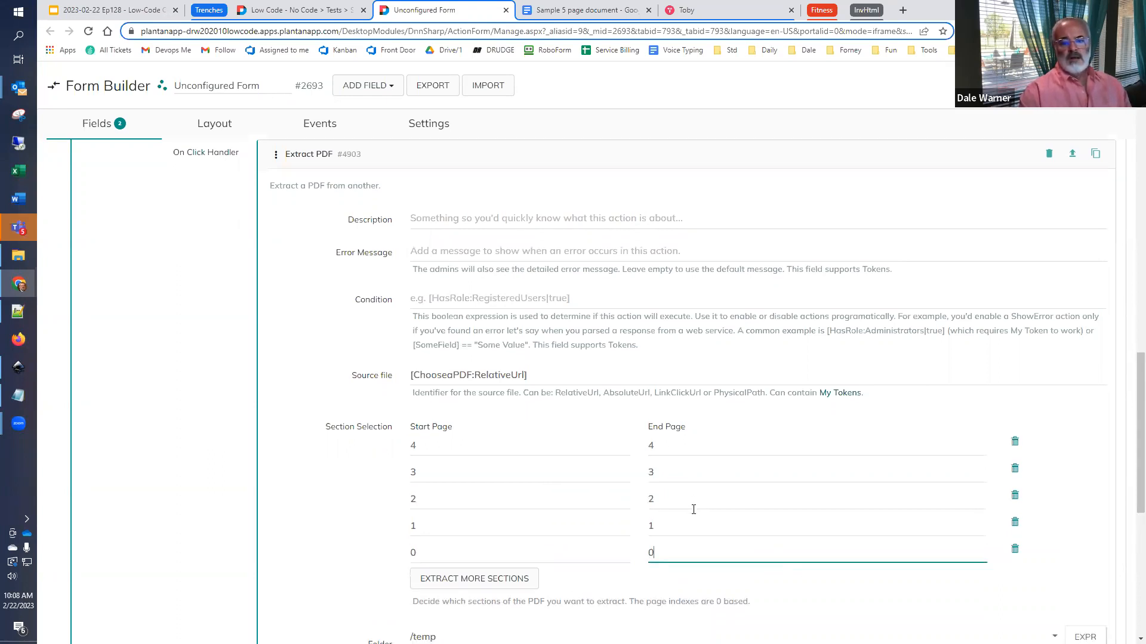
scroll(1070, 182, down, 3)
click(1068, 85)
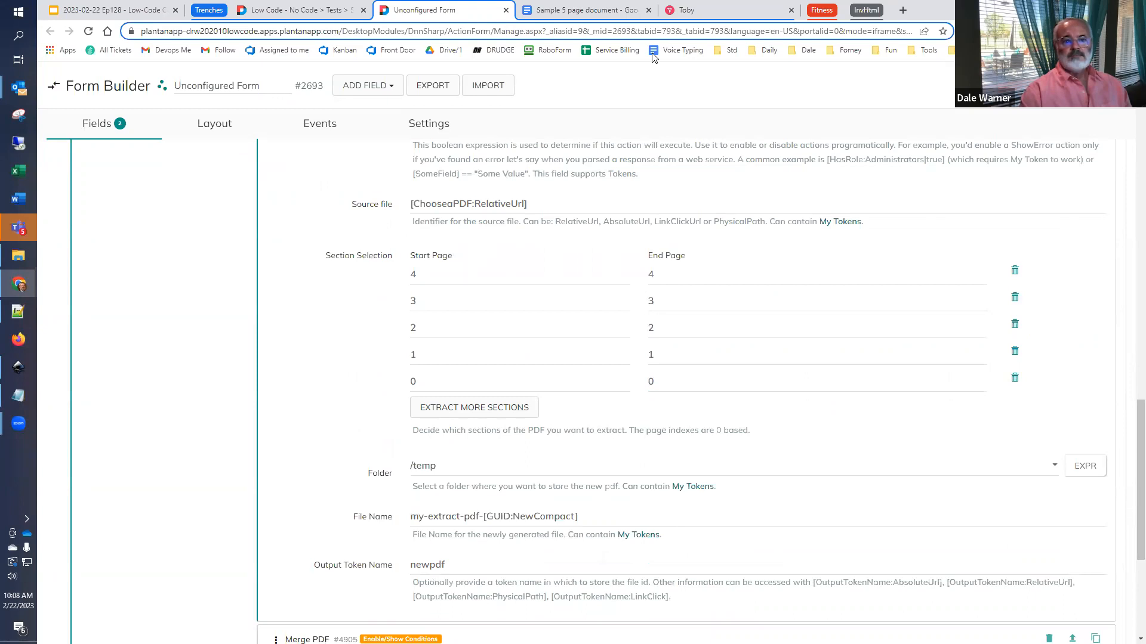
- Run Upload and Extract again on the Extract PDF page and check the page order of the extracted PDF
click(326, 12)
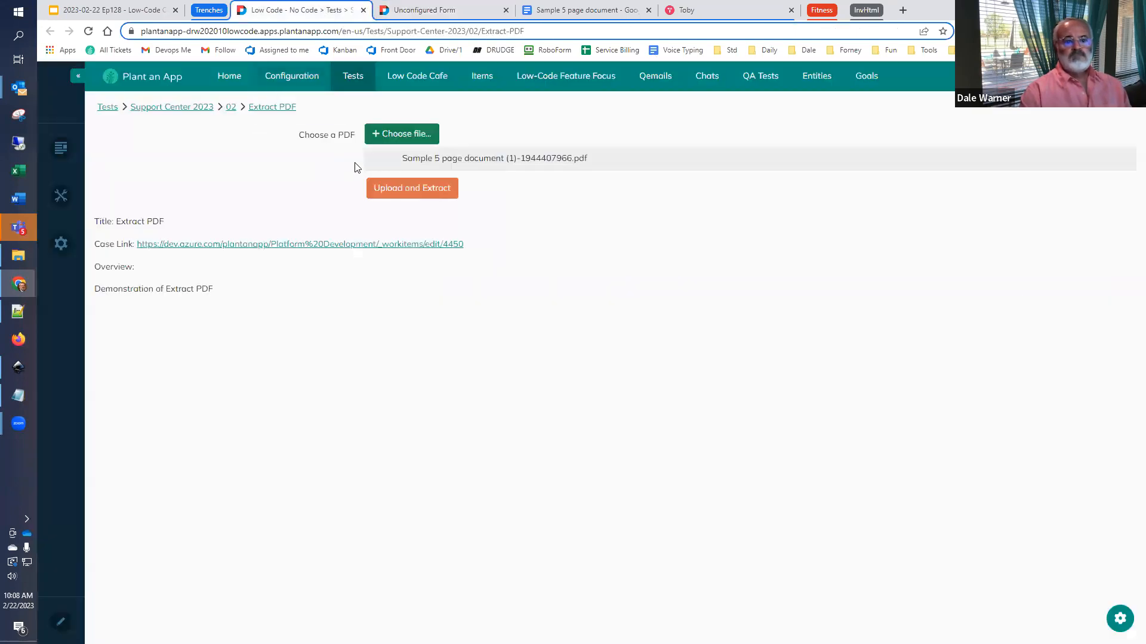
click(402, 186)
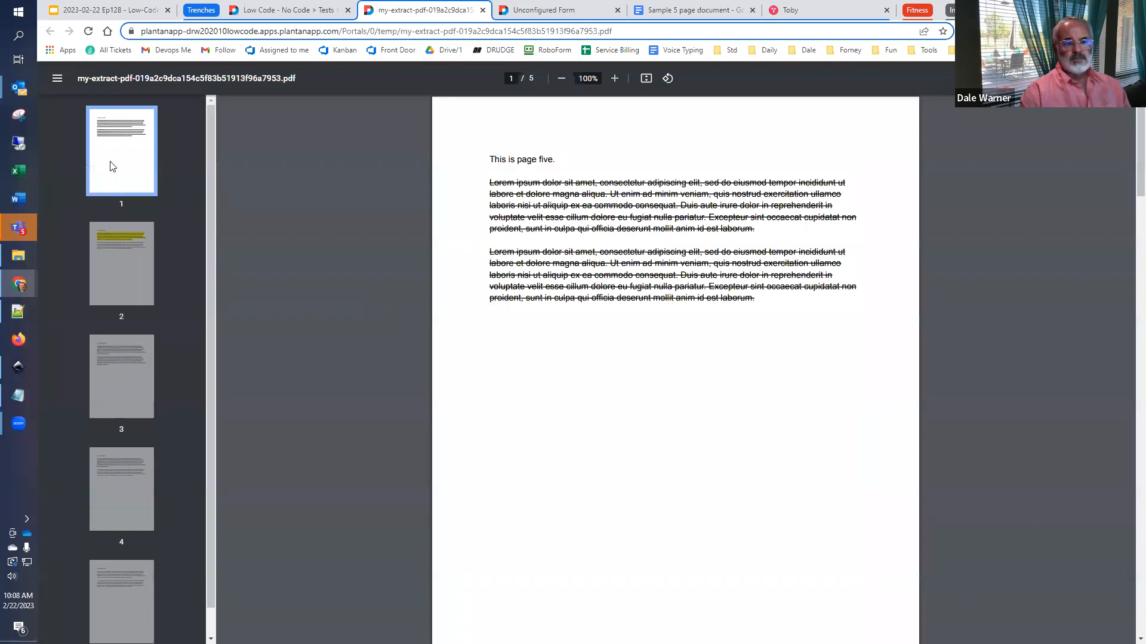
click(110, 230)
click(119, 367)
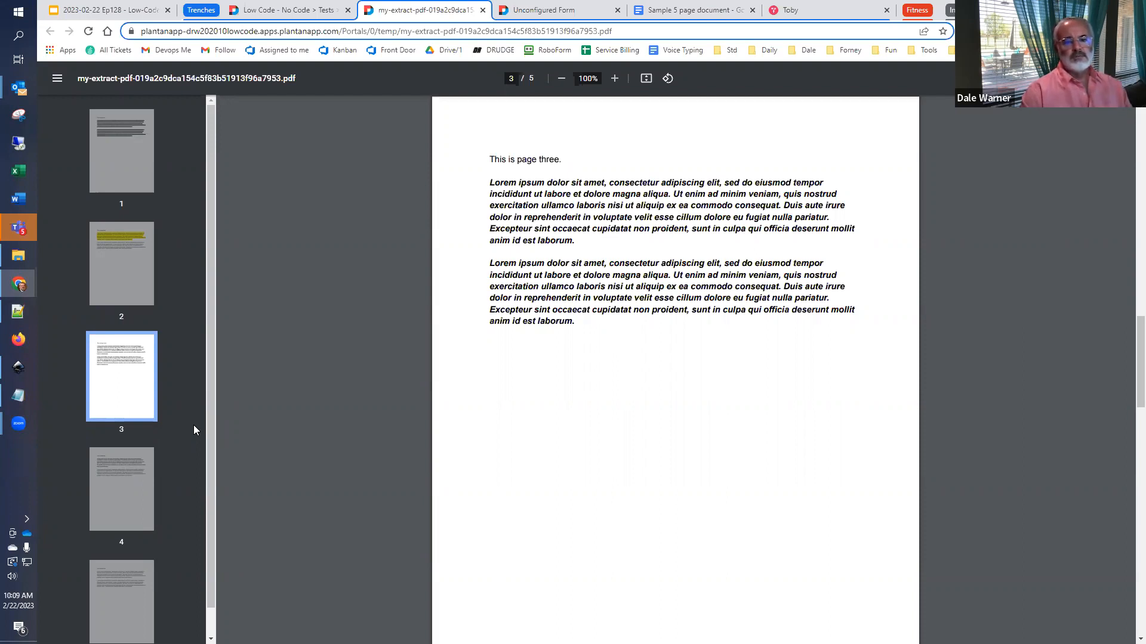
- Examine the Merge PDF action's condition, first and second files, folder, file name and URL token in the UploadandExtract button
click(572, 9)
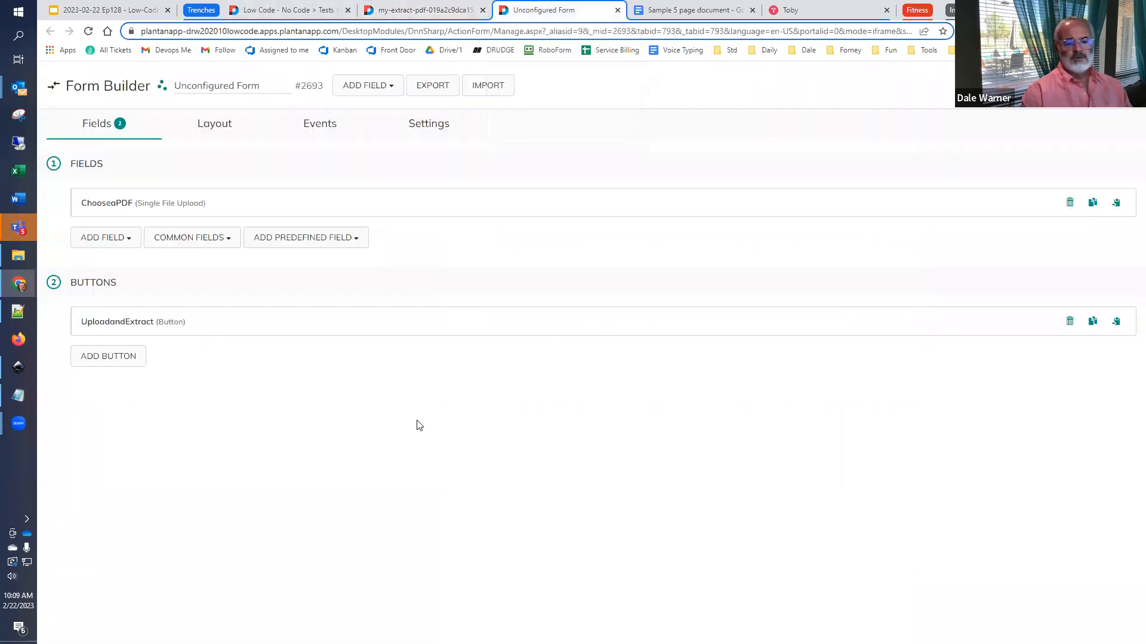
click(144, 327)
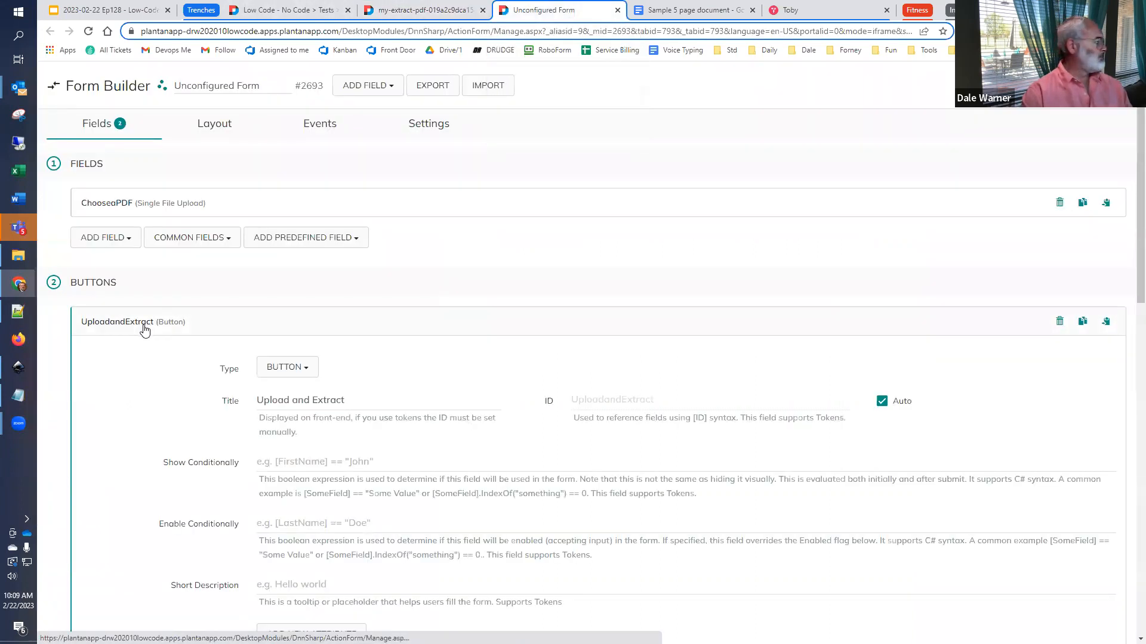
scroll(159, 280, down, 6)
scroll(166, 346, down, 8)
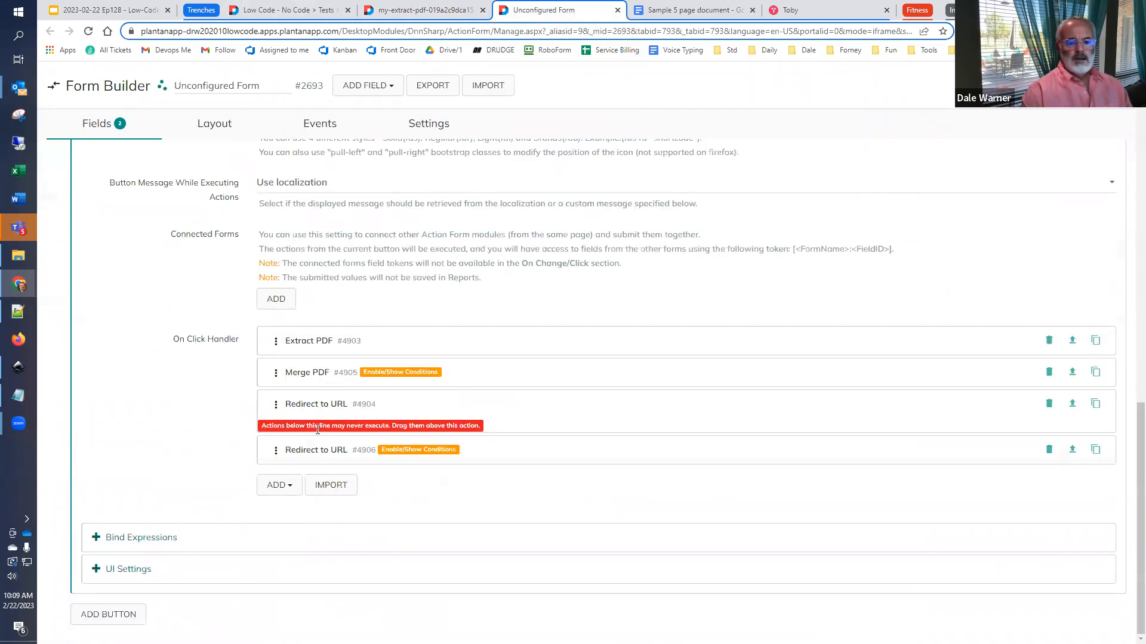
click(293, 374)
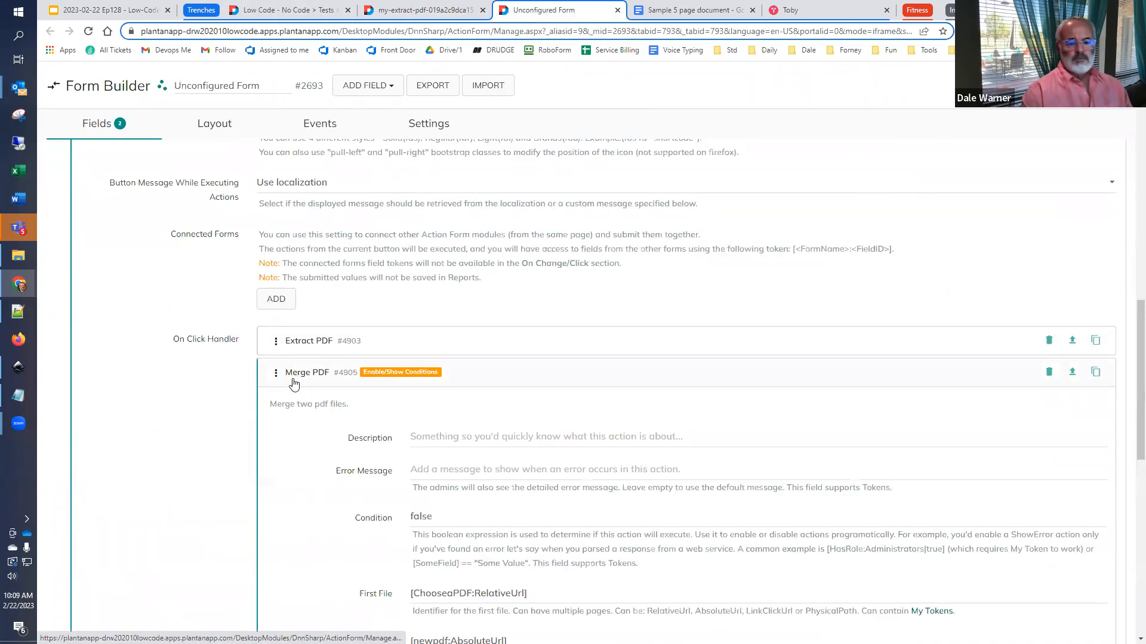
scroll(292, 388, down, 4)
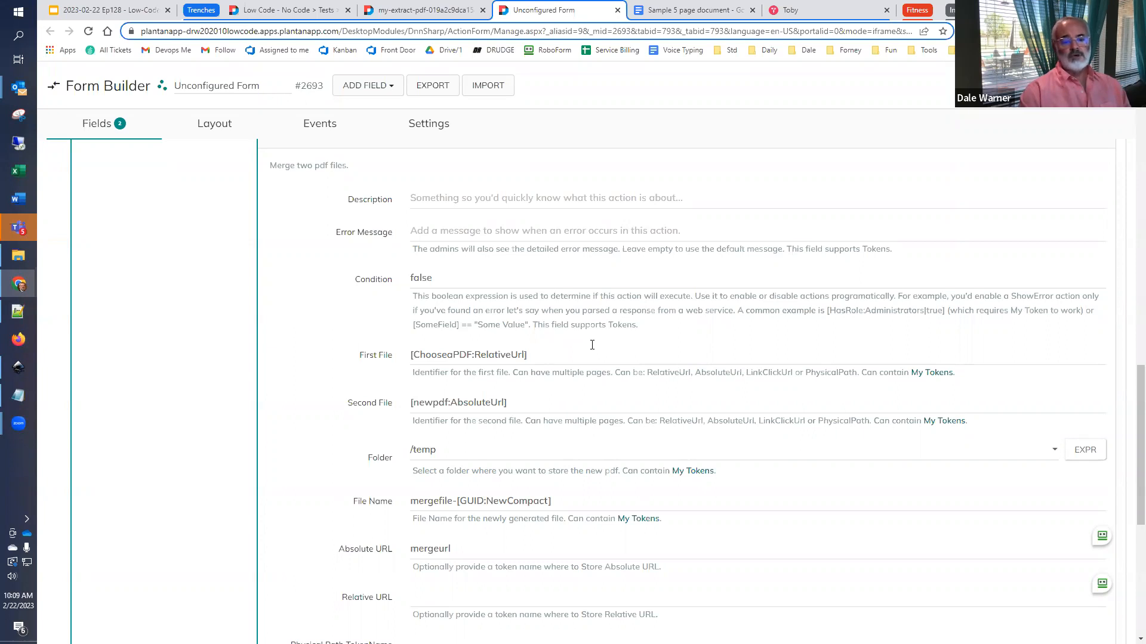
scroll(592, 345, up, 4)
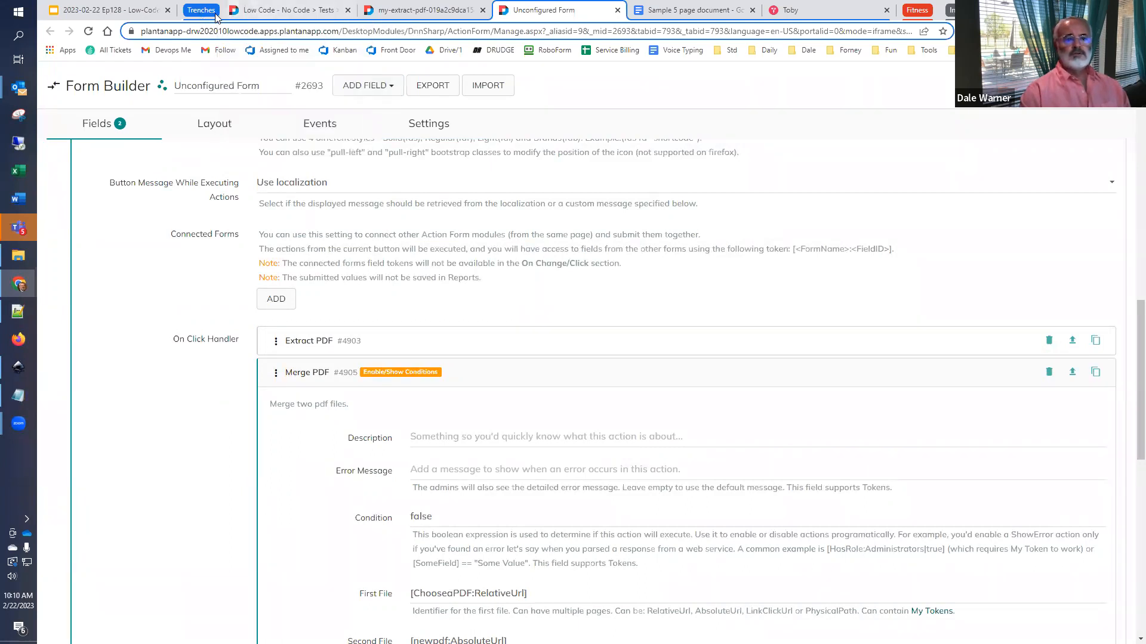
- Switch to the Low-Code Café deck in Google Slides, present it through to the Known Issues slide and leave the slideshow
click(280, 10)
click(113, 10)
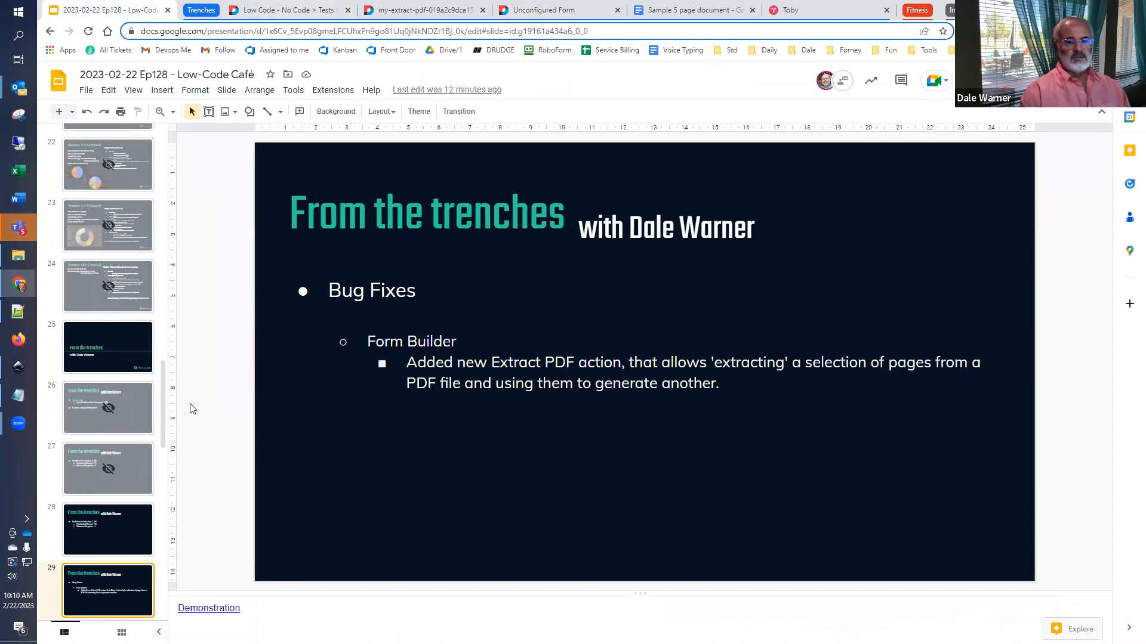
key(ctrl+F5)
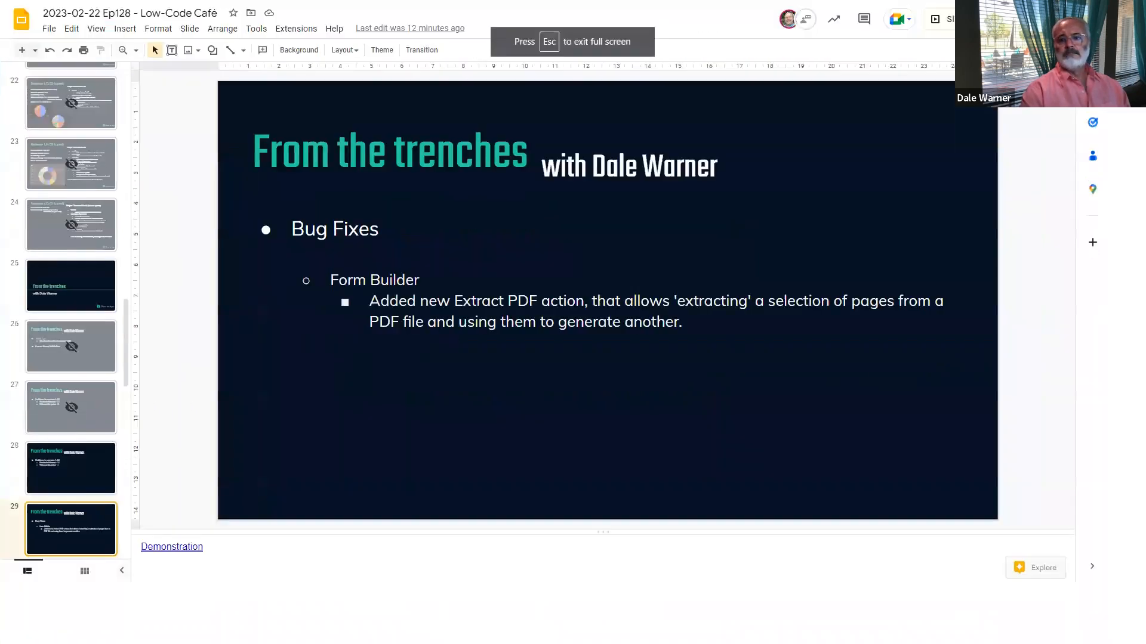
key(Right)
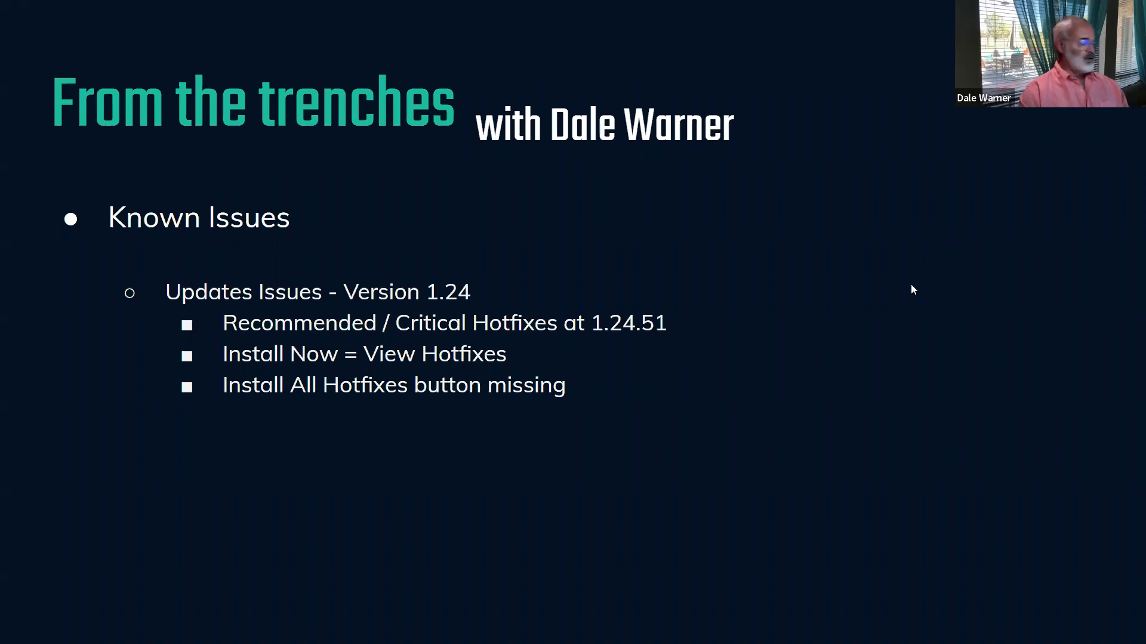
key(Escape)
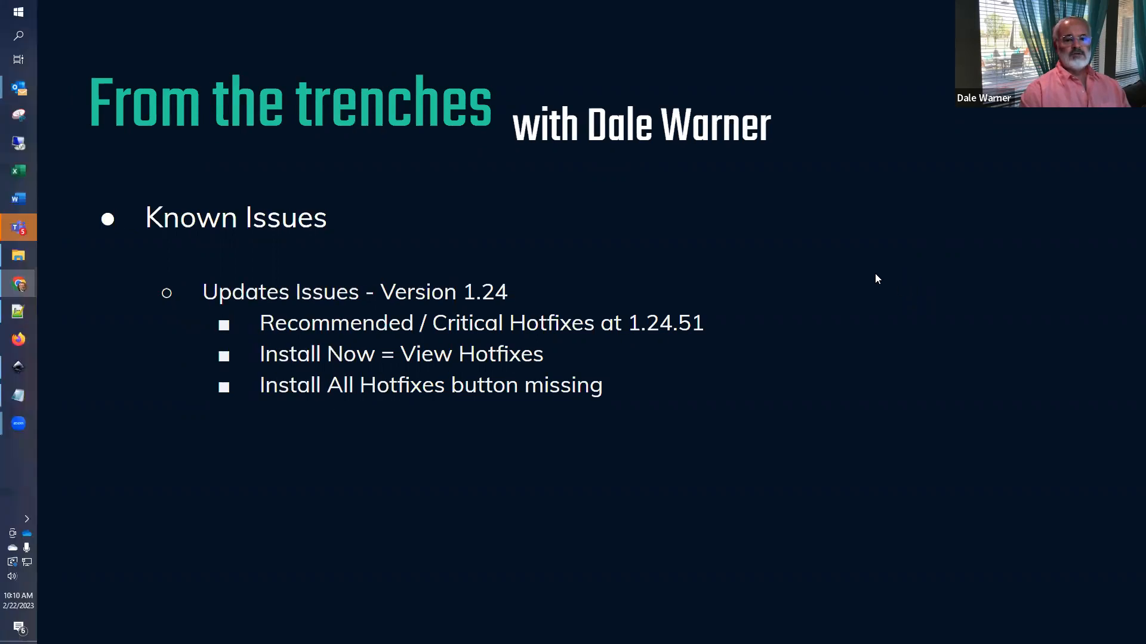
- Switch back to the Plant an App site and open its Configuration area
click(293, 10)
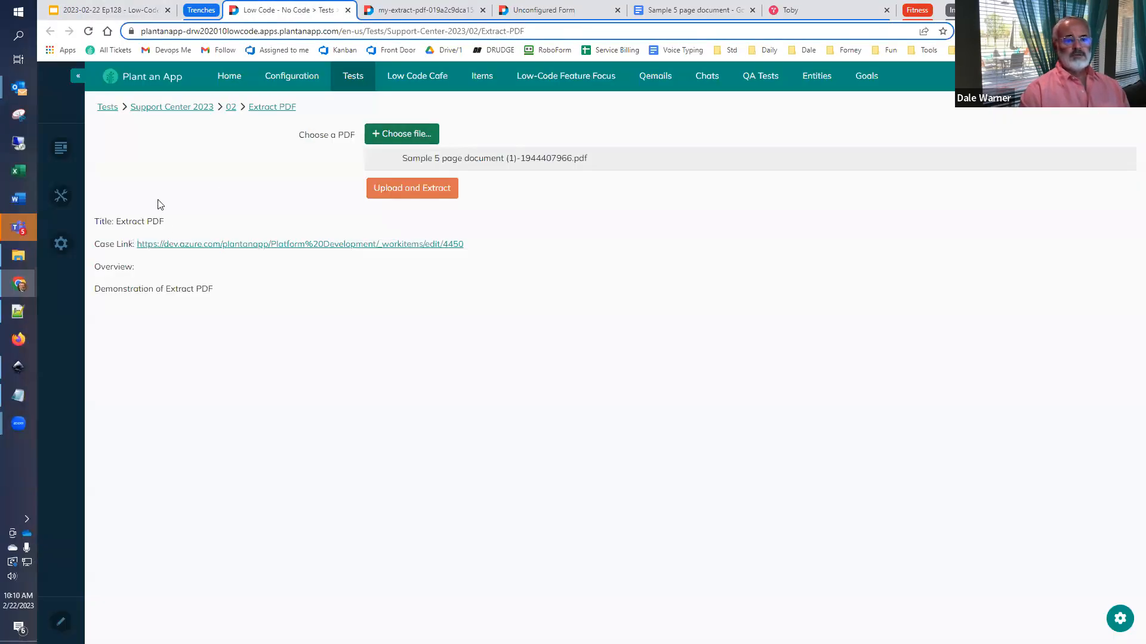
mouse_move(301, 86)
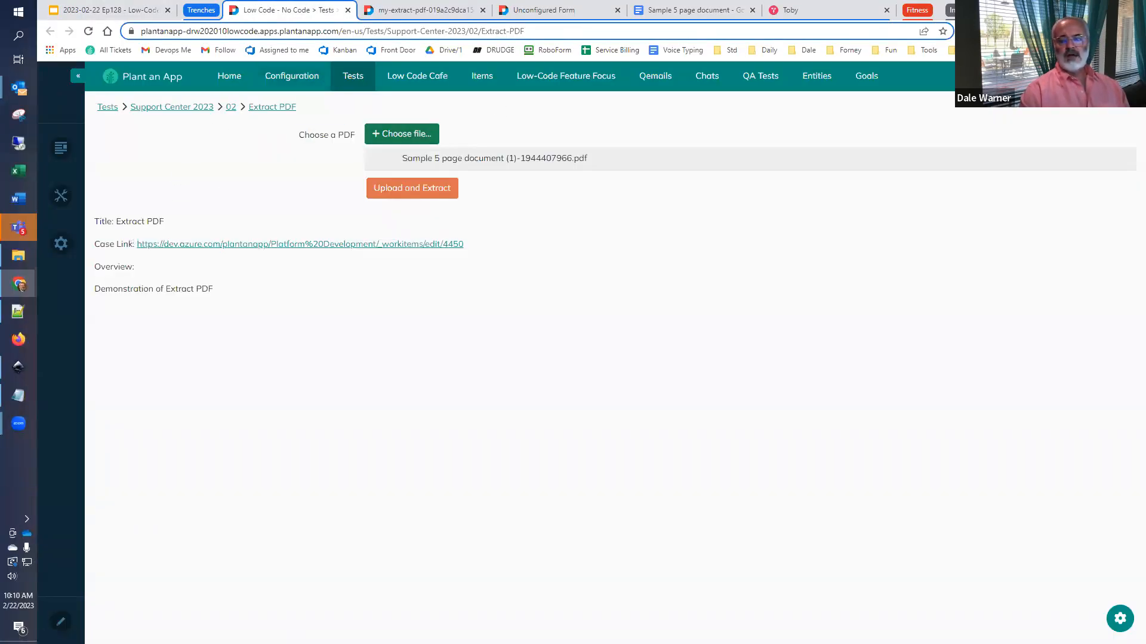
click(270, 75)
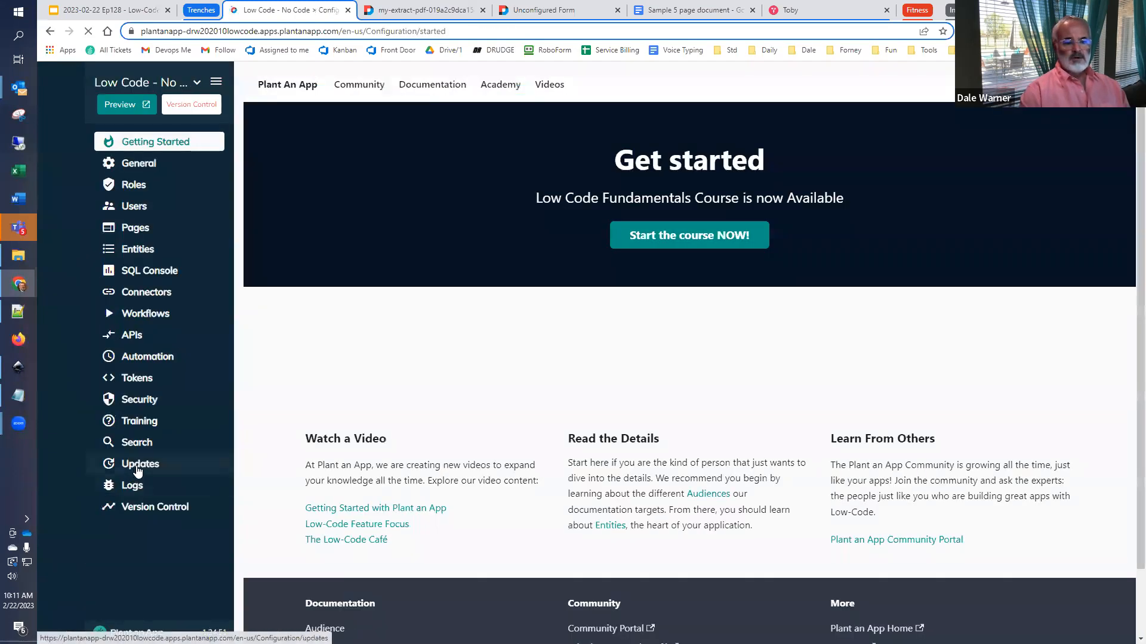
- Open the available hotfixes from the Updates page's install notice and select all of them
click(138, 466)
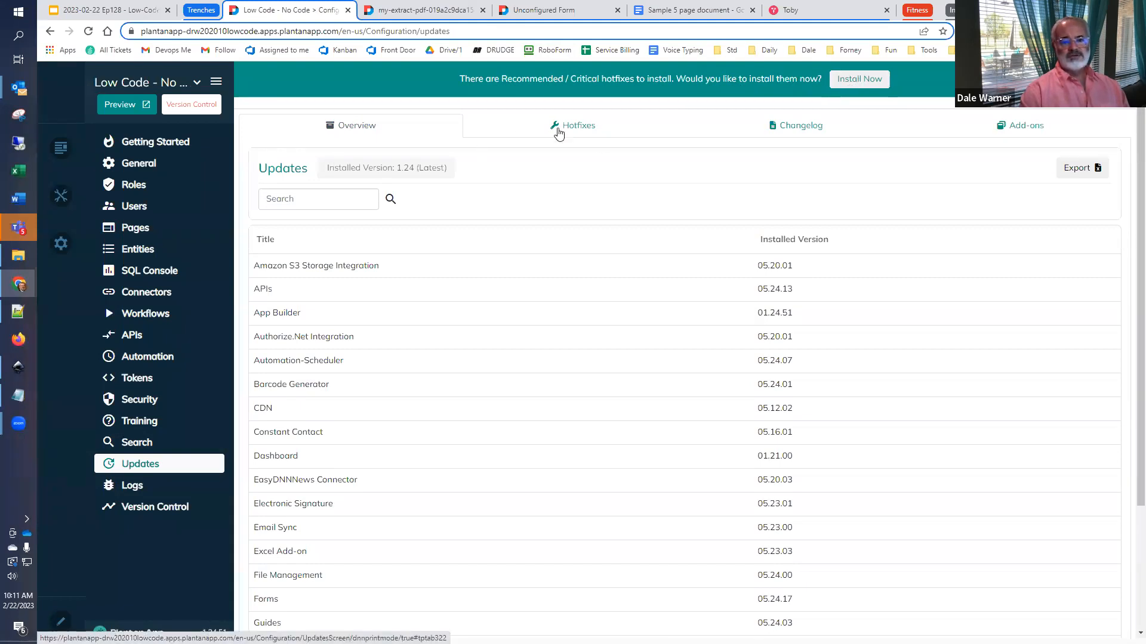
click(838, 81)
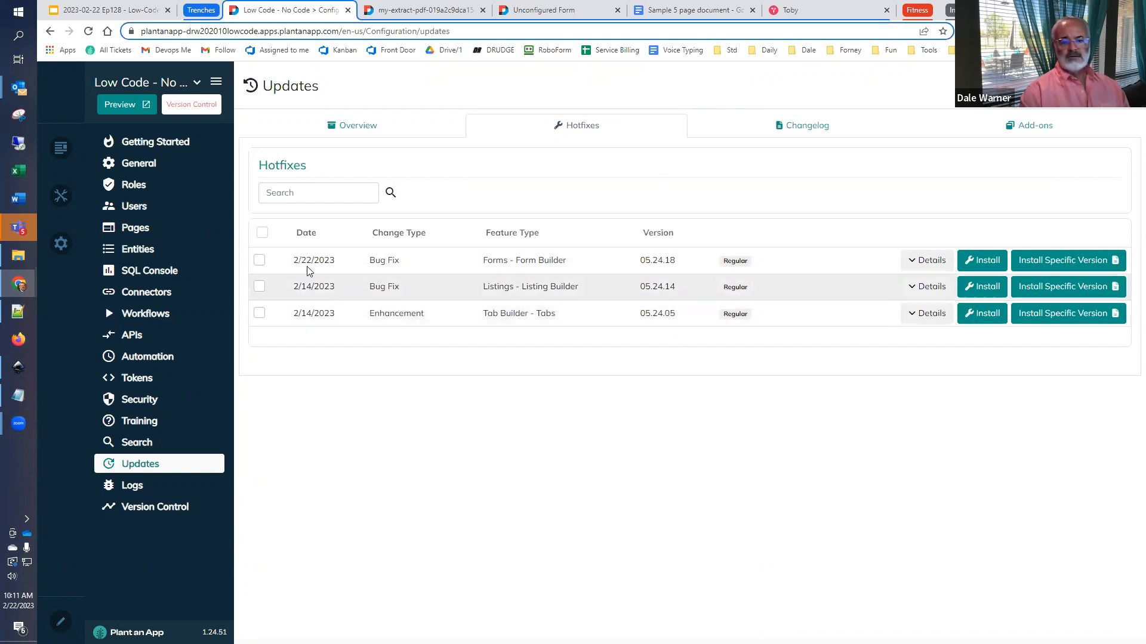
click(261, 234)
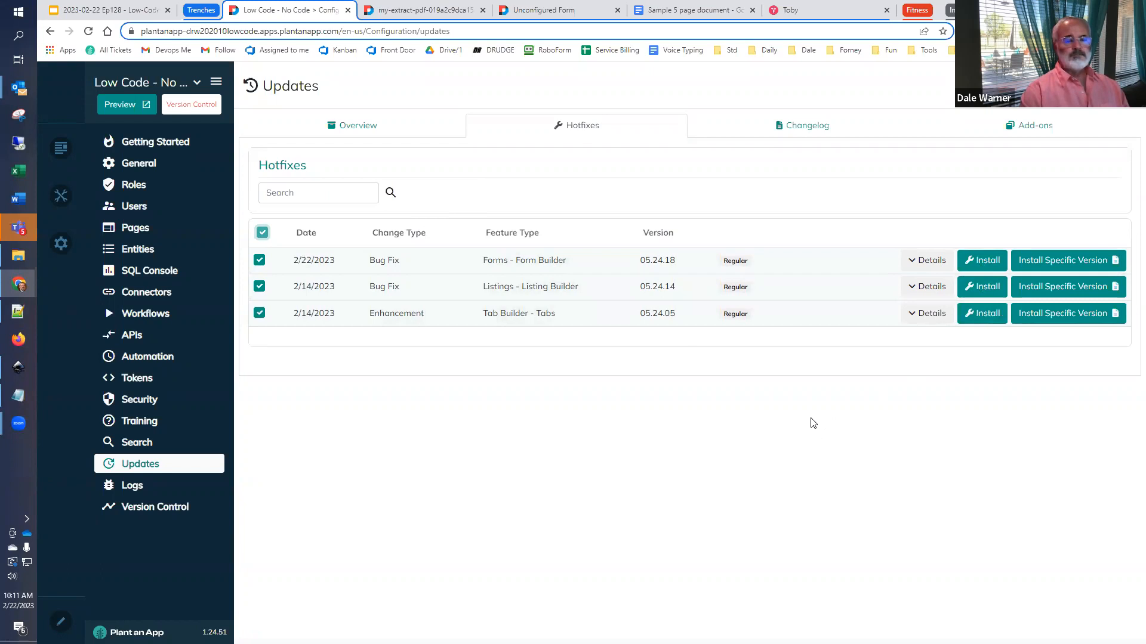
- Switch back to the Low-Code Café deck in Google Slides and present it, advancing to the Engage in Campfire slide
click(113, 10)
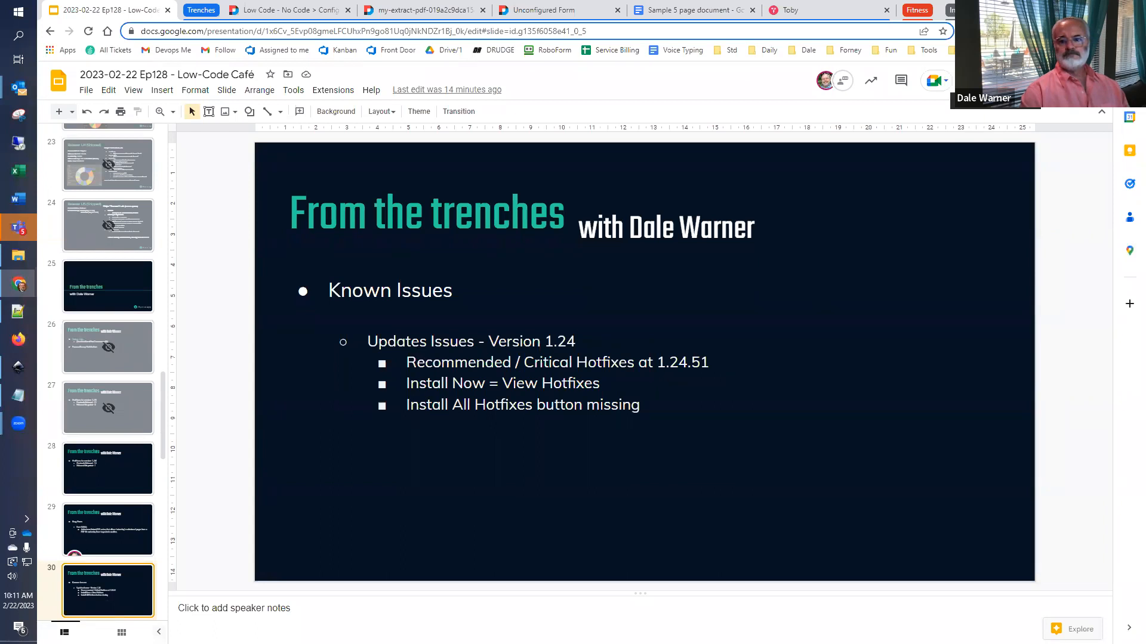
key(ctrl+F5)
key(Right)
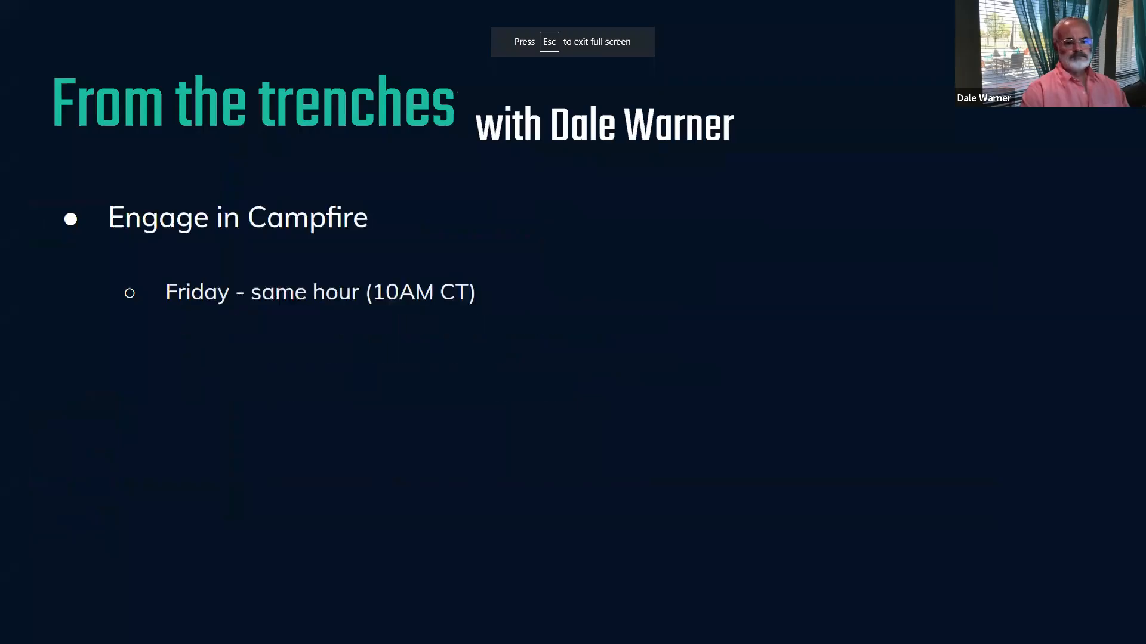
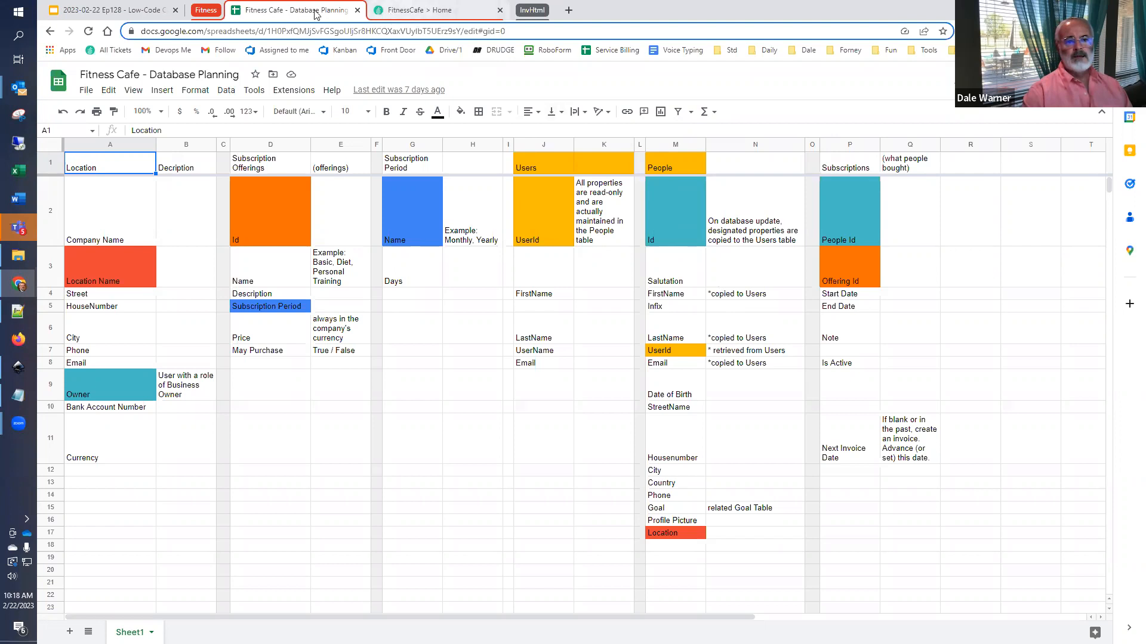
- Move the Fitness Cafe - Database Planning sheet out of this browser window and open the Entities list in the FitnessCafe configuration
drag(330, 14, 1, 35)
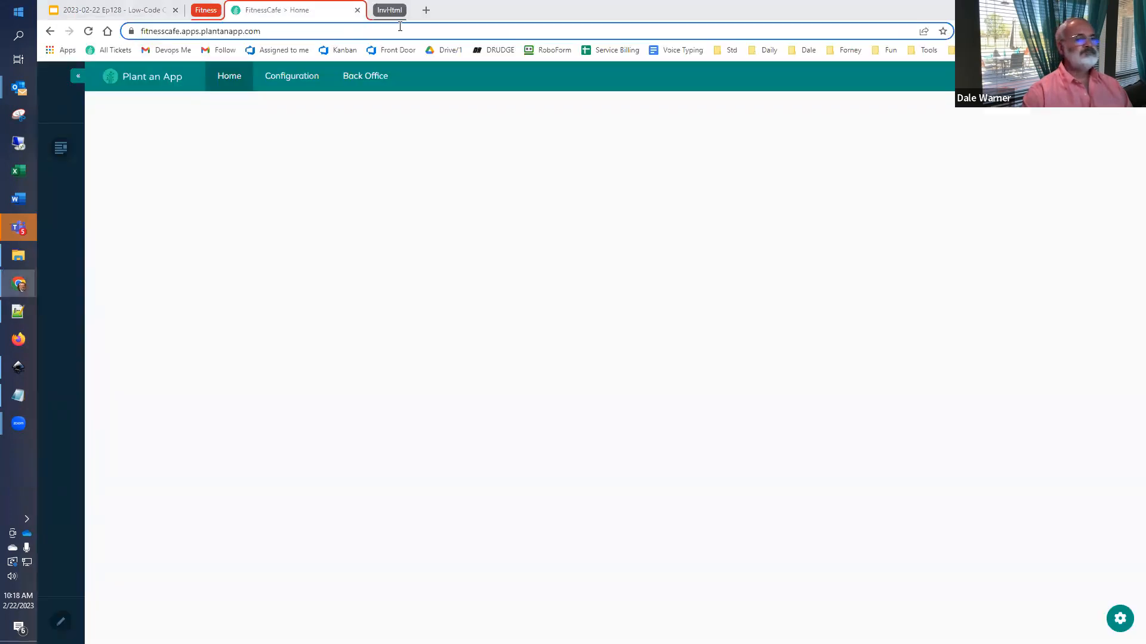
click(287, 81)
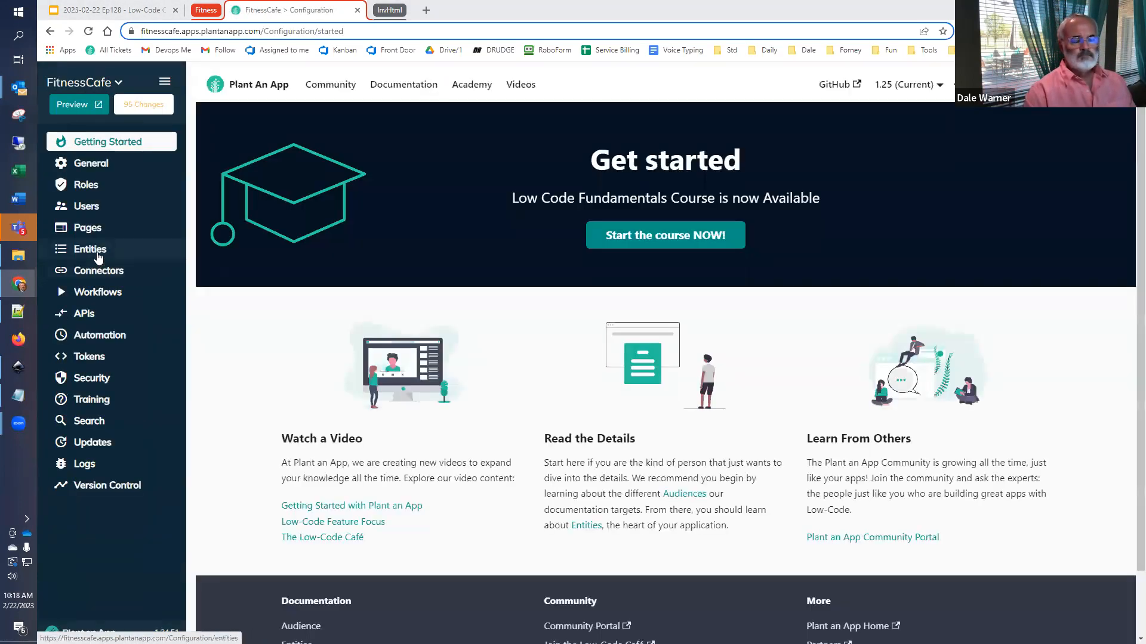
click(95, 255)
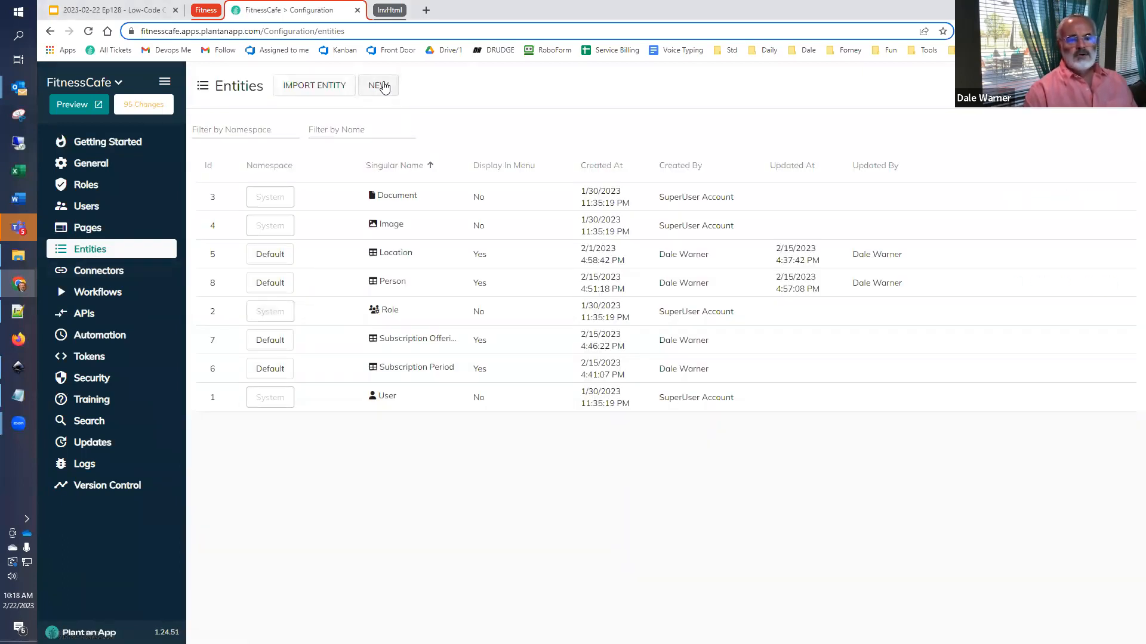
- Start a new entity and assign it to a newly created namespace named Invoice
click(383, 86)
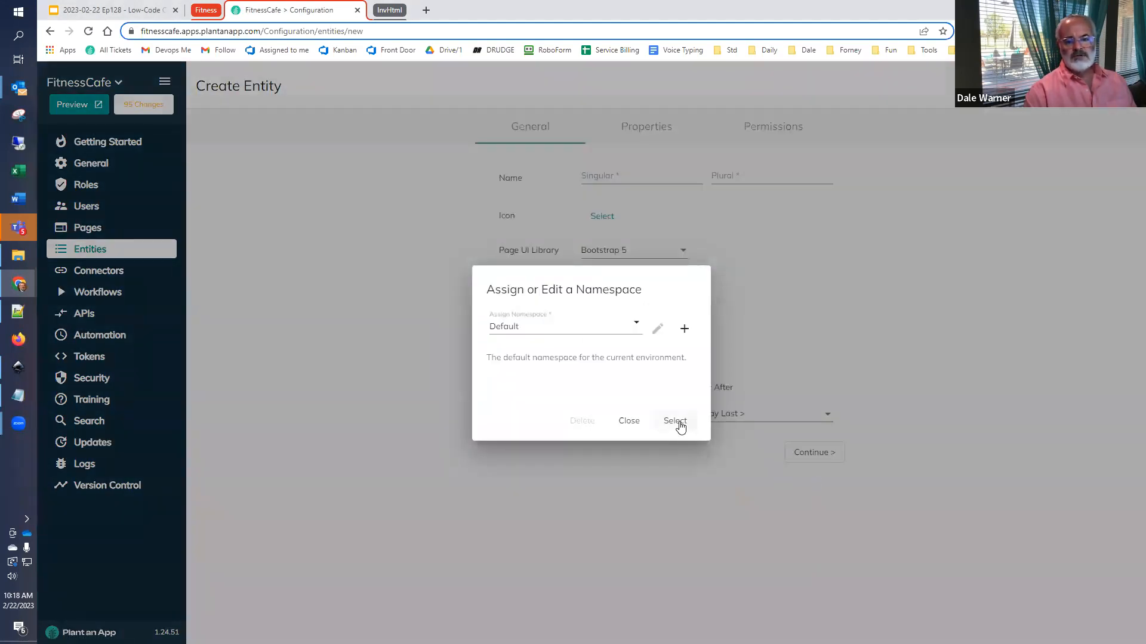
click(685, 329)
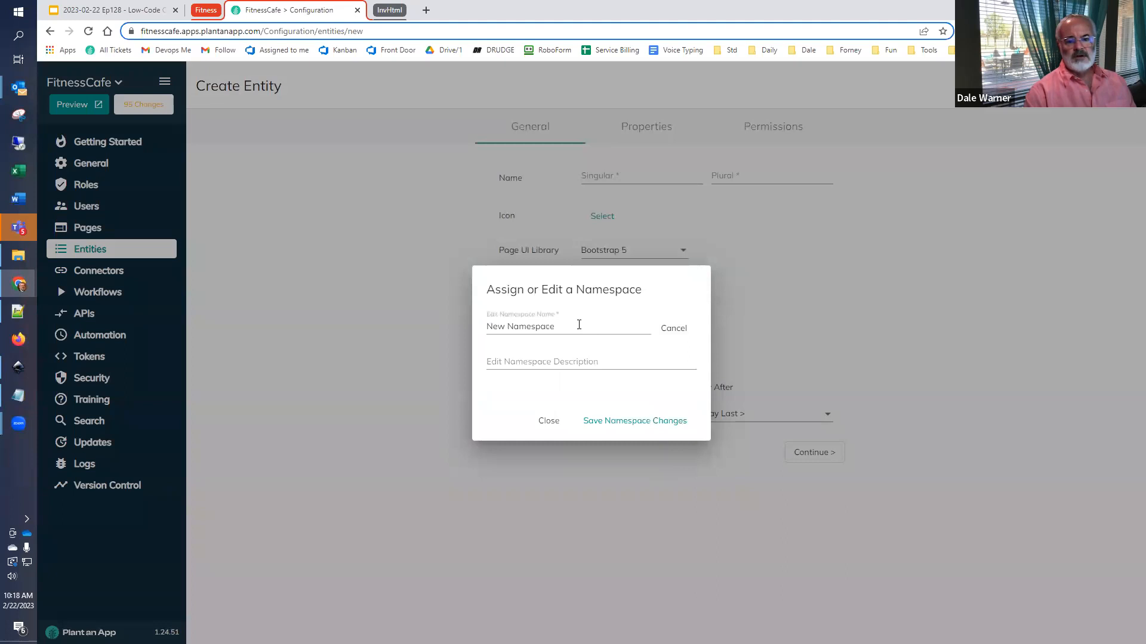
drag(579, 324, 428, 313)
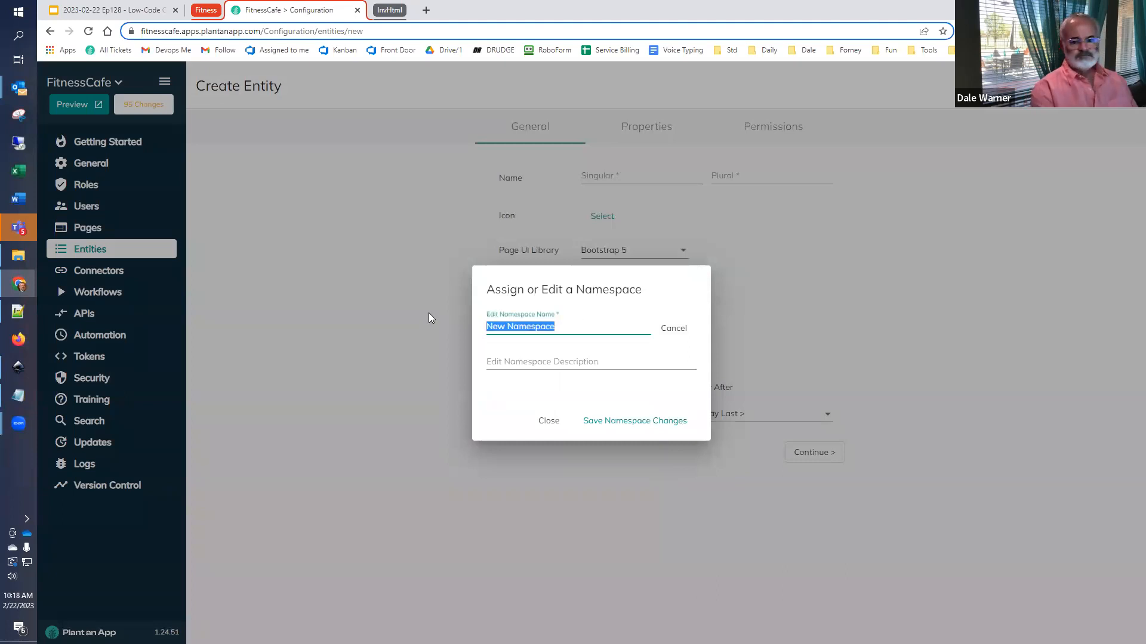
text(Invoice)
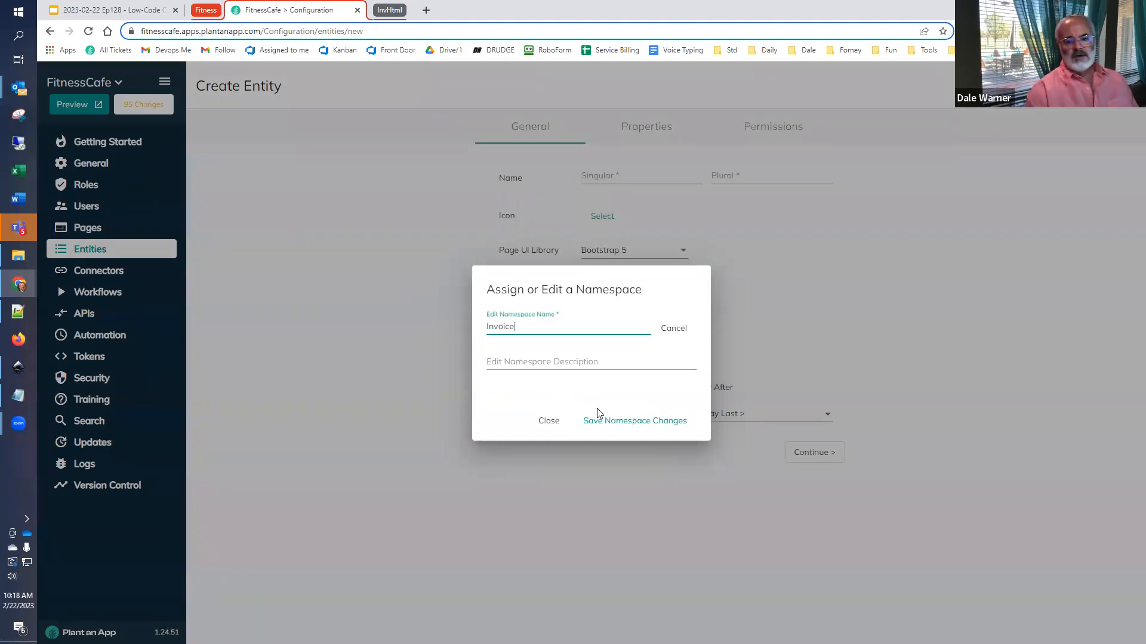
click(605, 419)
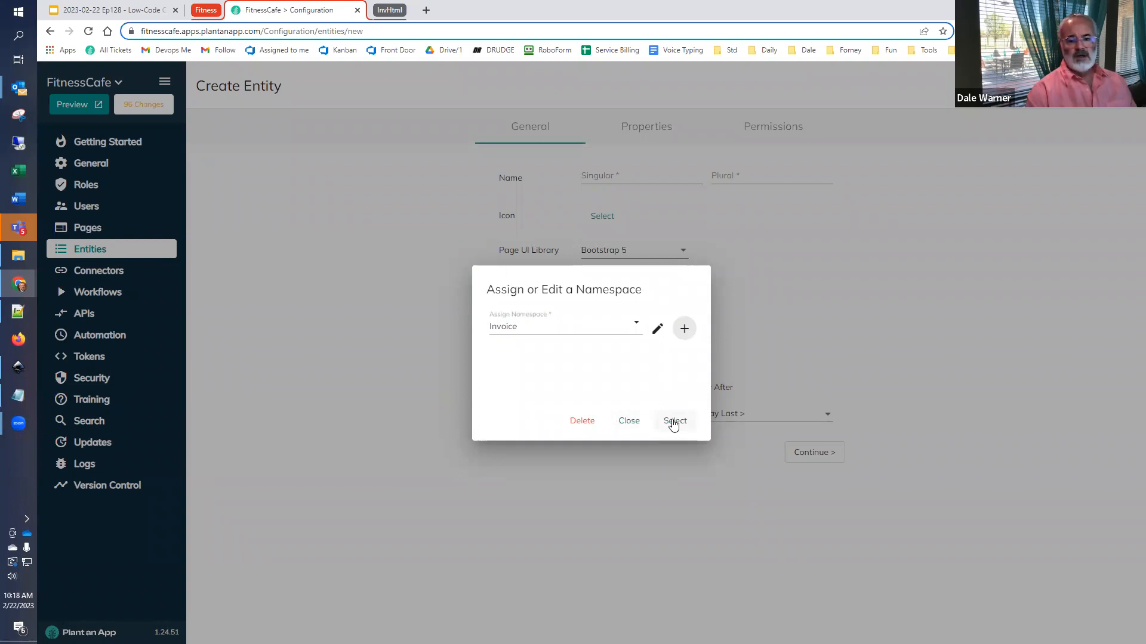
click(674, 423)
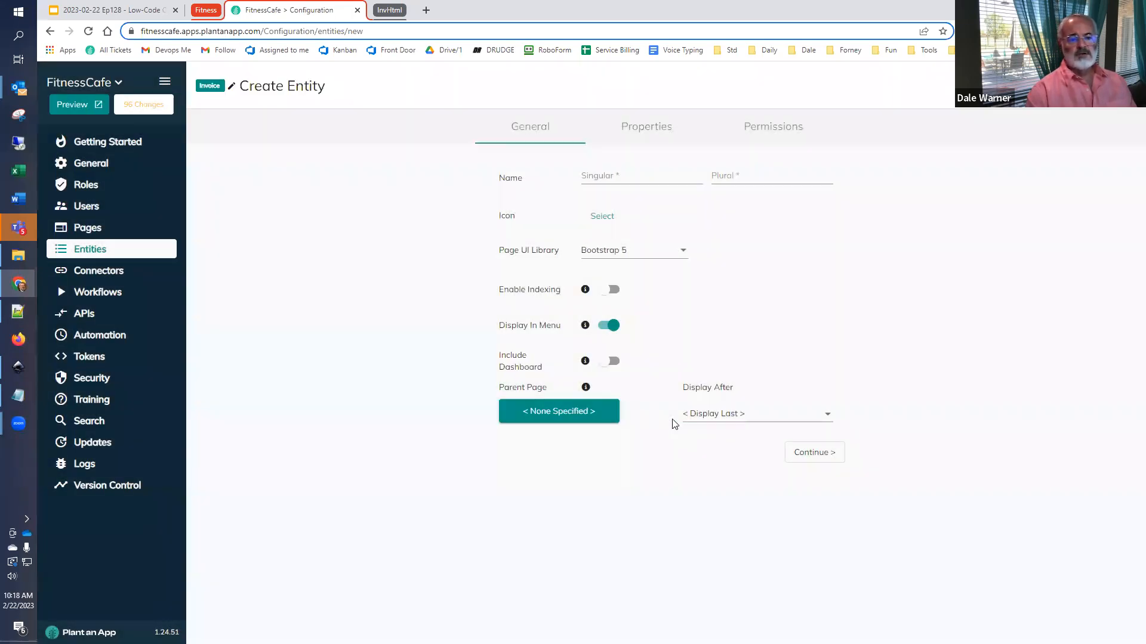
- Name the entity Invoice with plural Invoices, set its parent page to Back Office Maintenance and continue to its properties
click(621, 176)
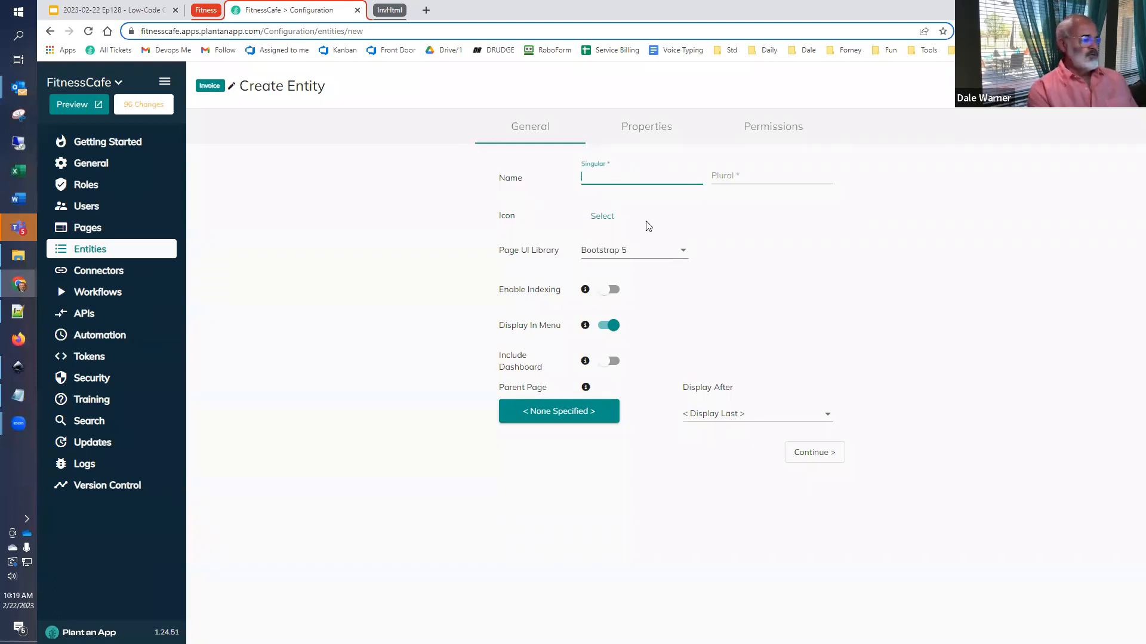
text(Invoice)
key(Tab)
text(Invoices)
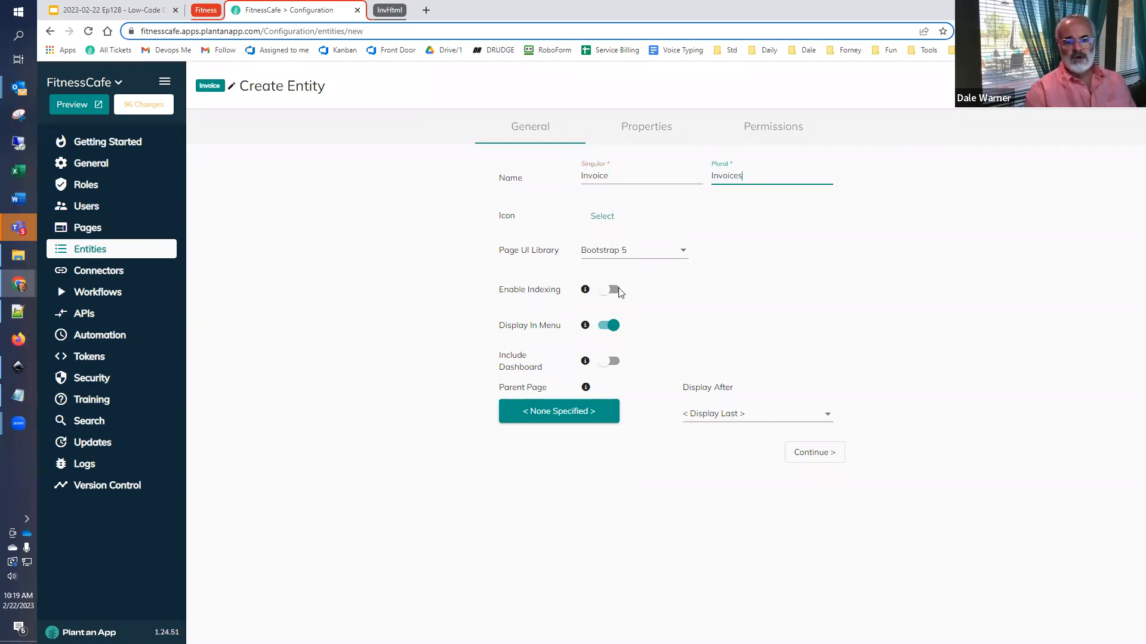
click(571, 418)
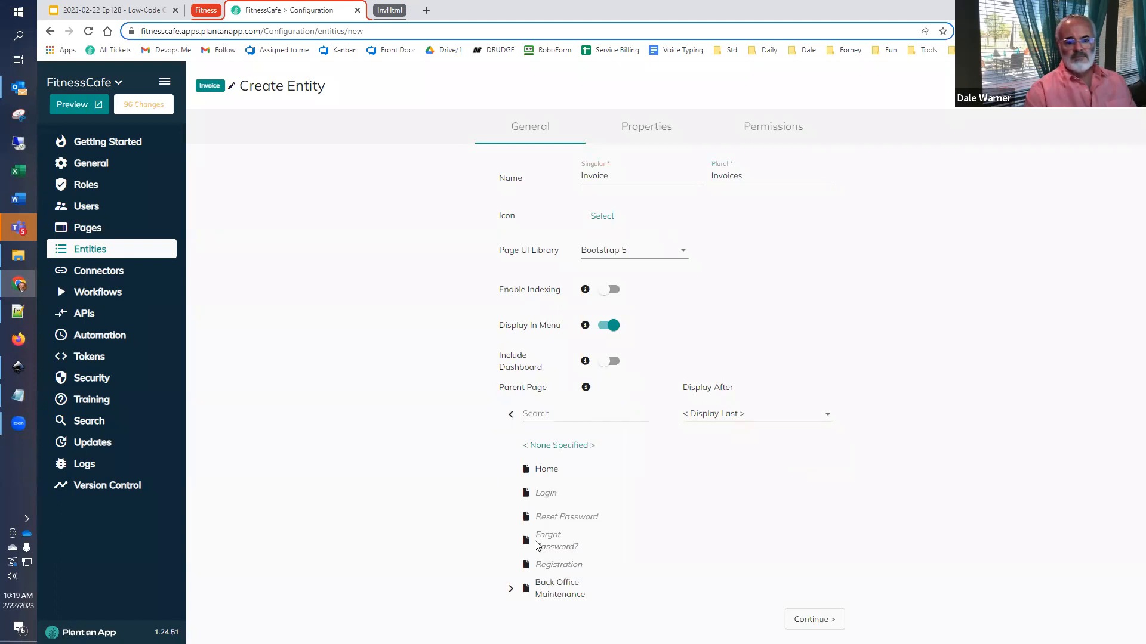
click(560, 589)
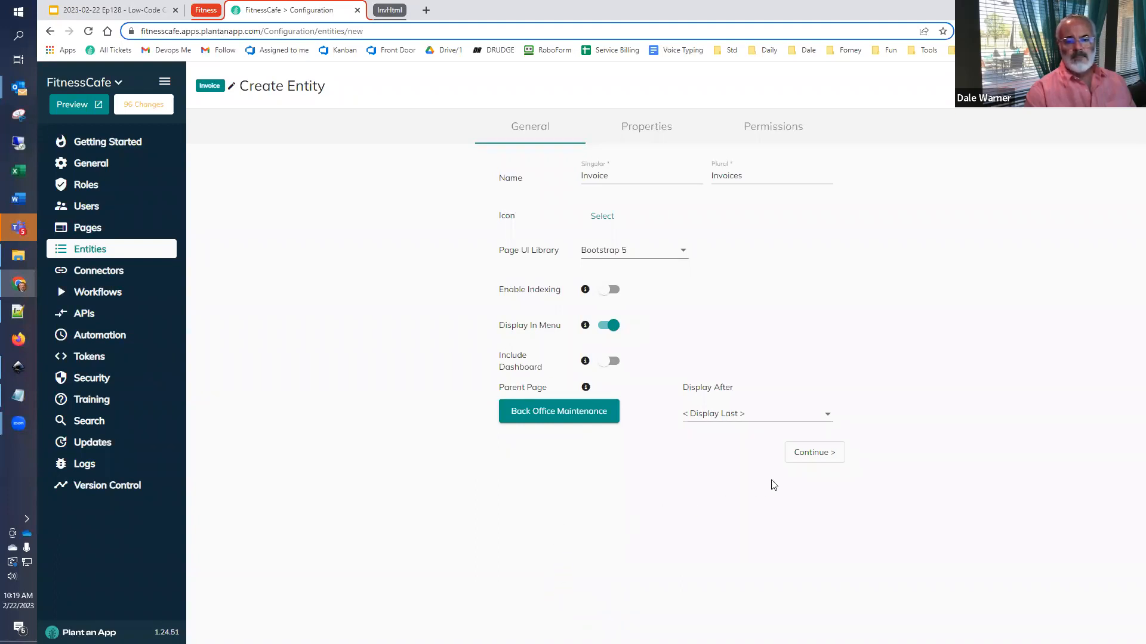
click(796, 453)
- Add a custom property named Invoice Number with the type Number (Integer)
click(266, 427)
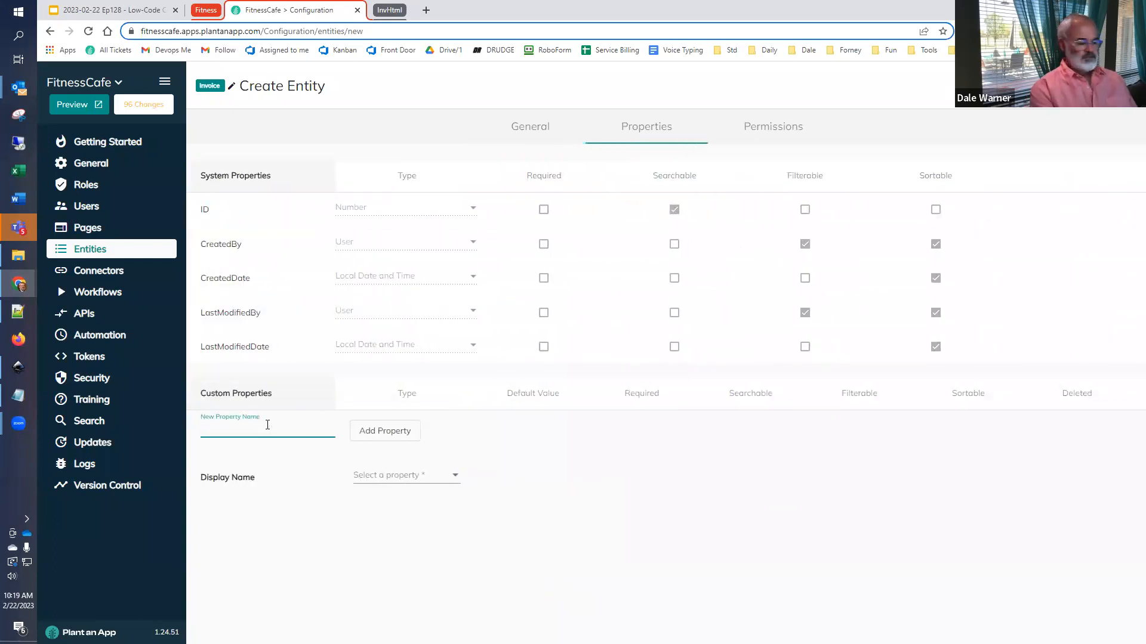
text(Invoice Number)
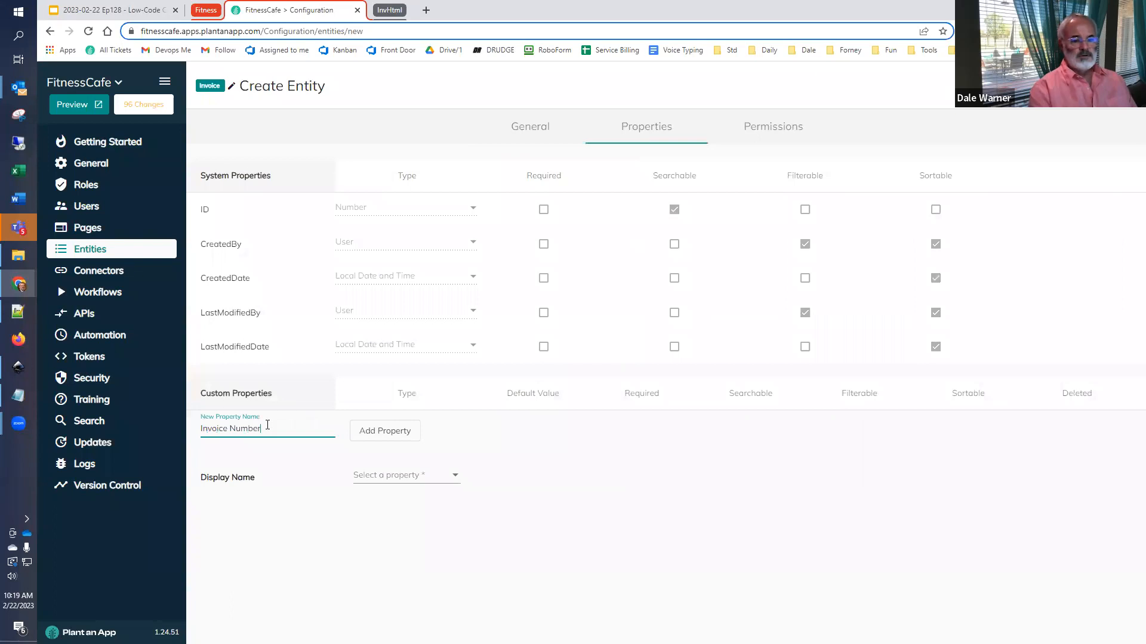
click(375, 431)
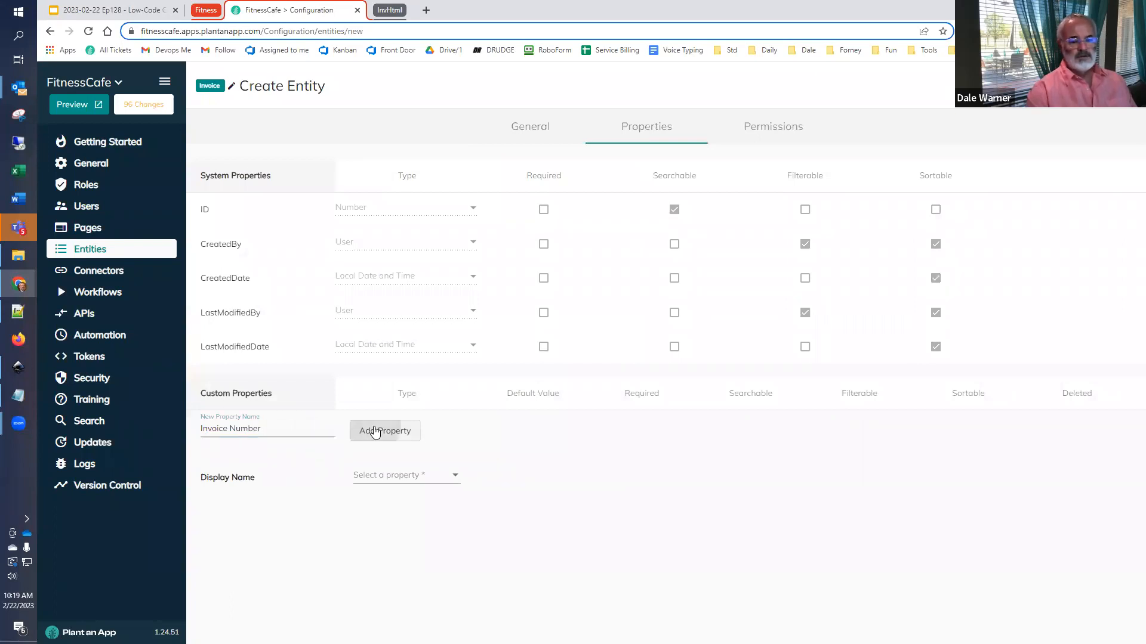
click(384, 428)
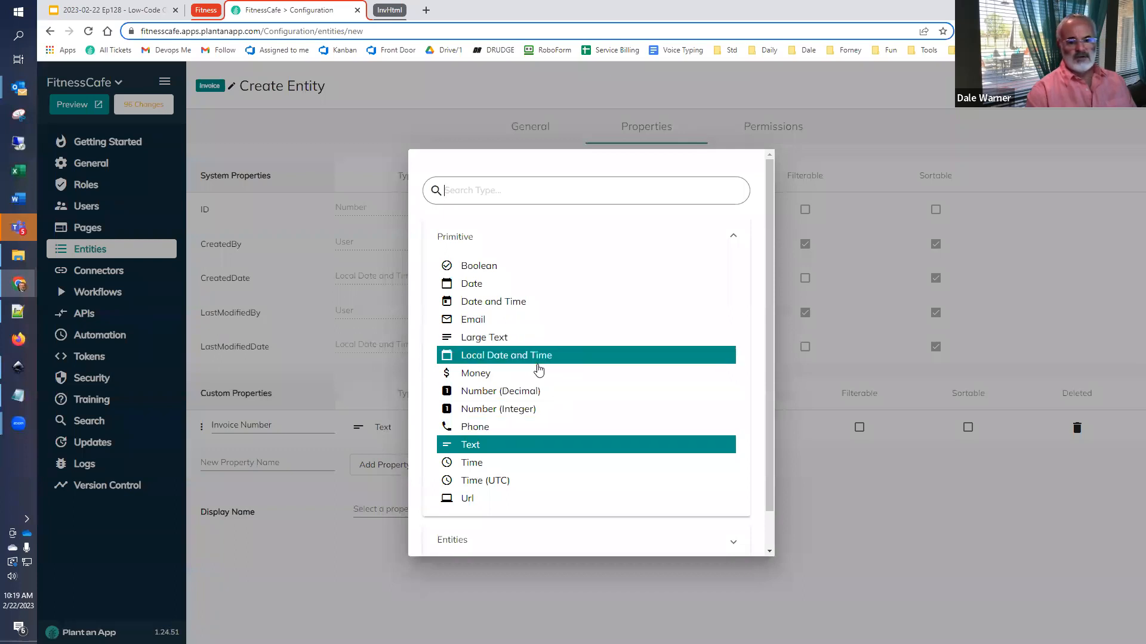
click(531, 409)
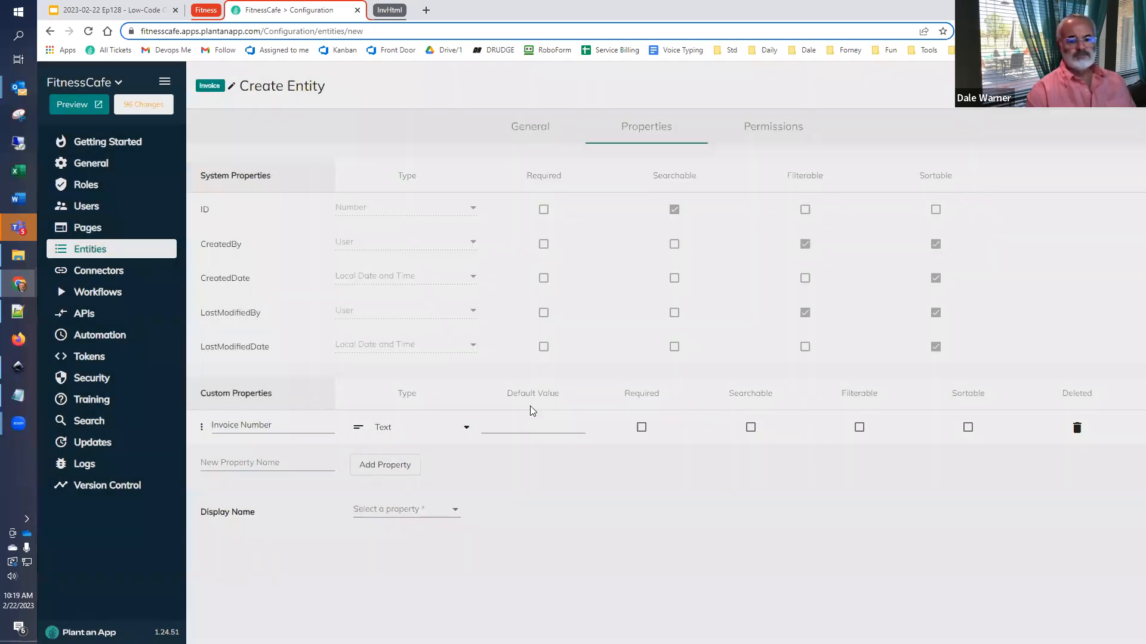
- Add a custom property named Customer that uses the Person entity as its type
click(276, 463)
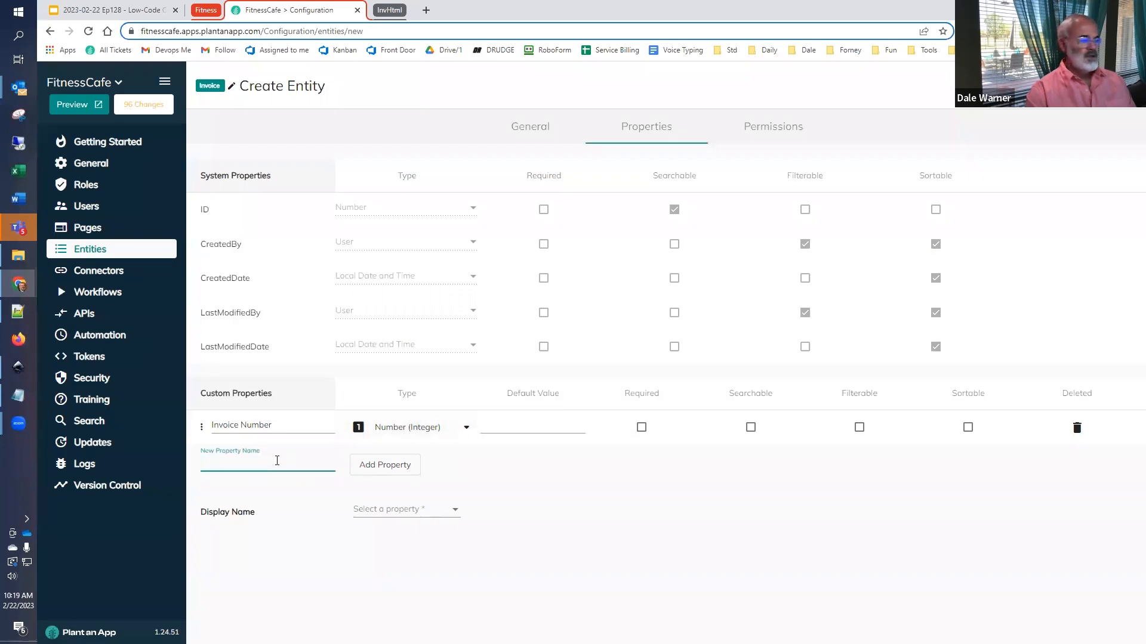
text(Customer)
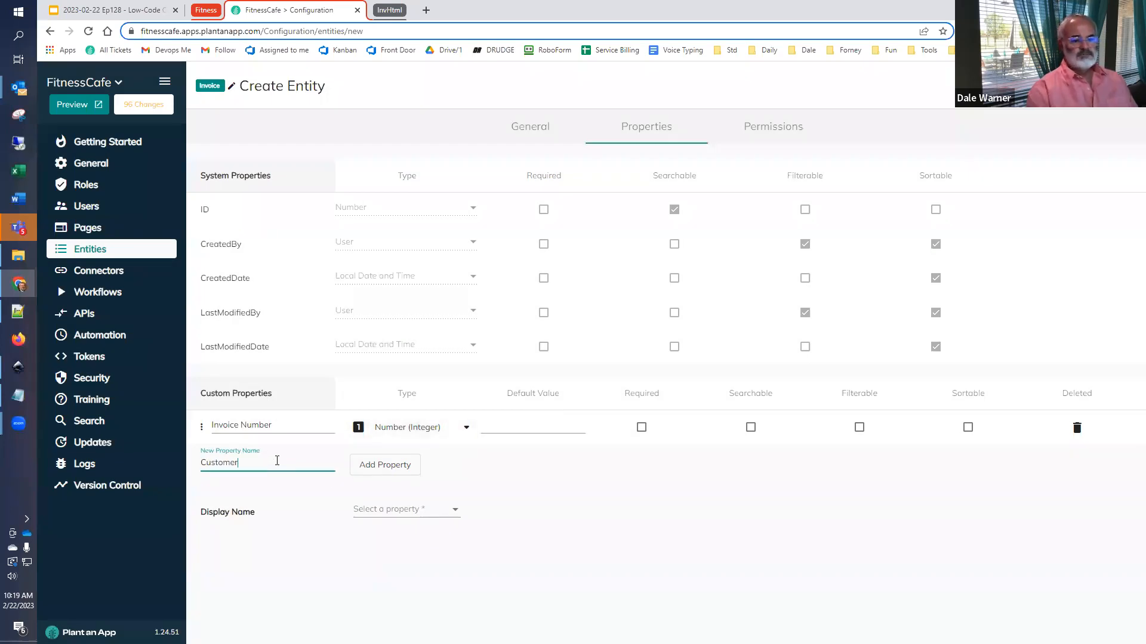
click(371, 468)
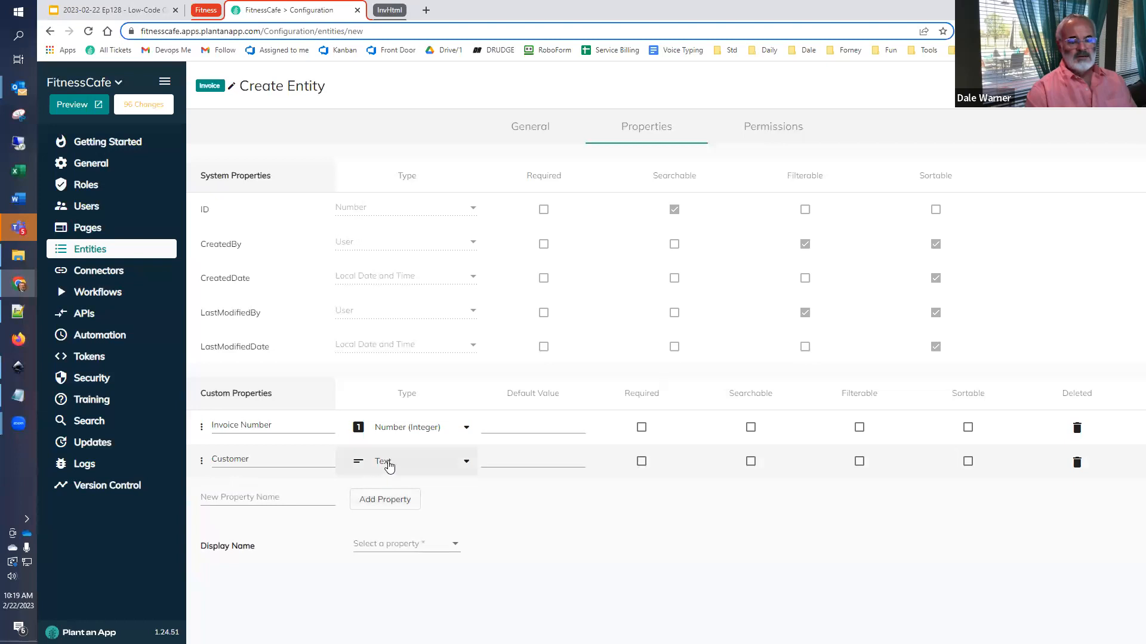
click(386, 465)
scroll(458, 399, down, 1)
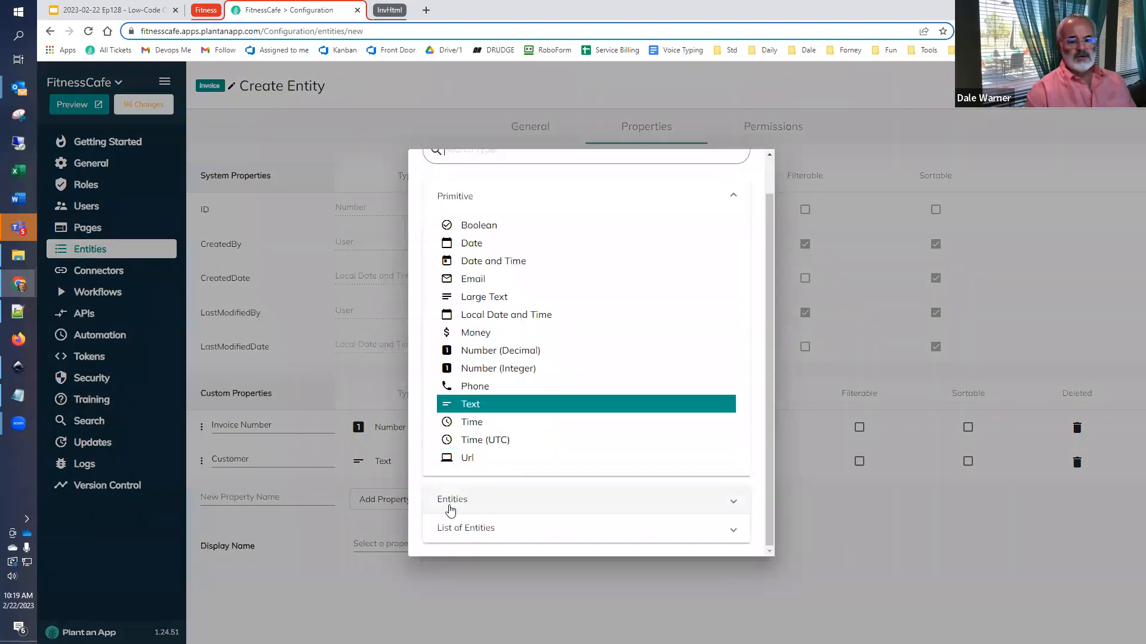
click(449, 509)
scroll(515, 365, down, 3)
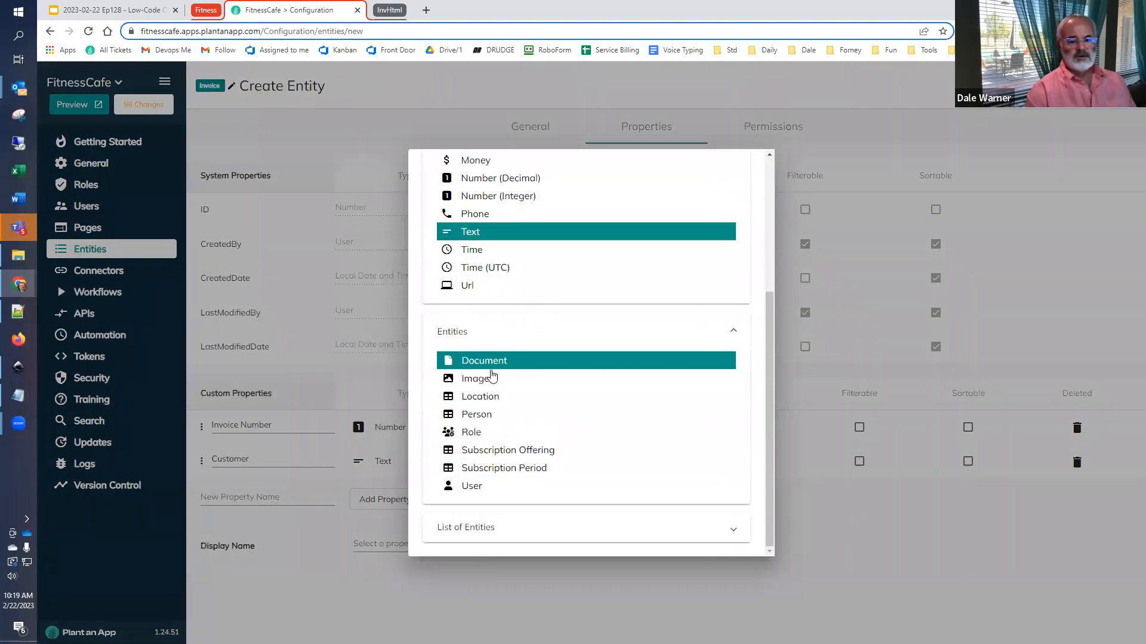
click(491, 421)
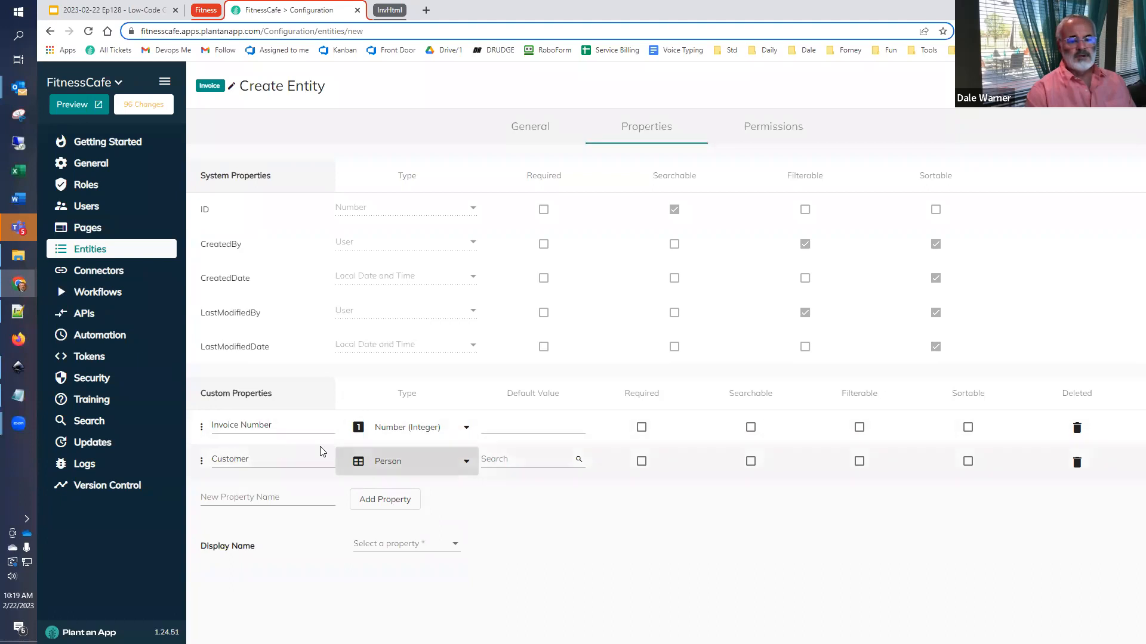
- Add a custom property named Sold By that uses the Person entity as its type
click(257, 499)
text(Sold By)
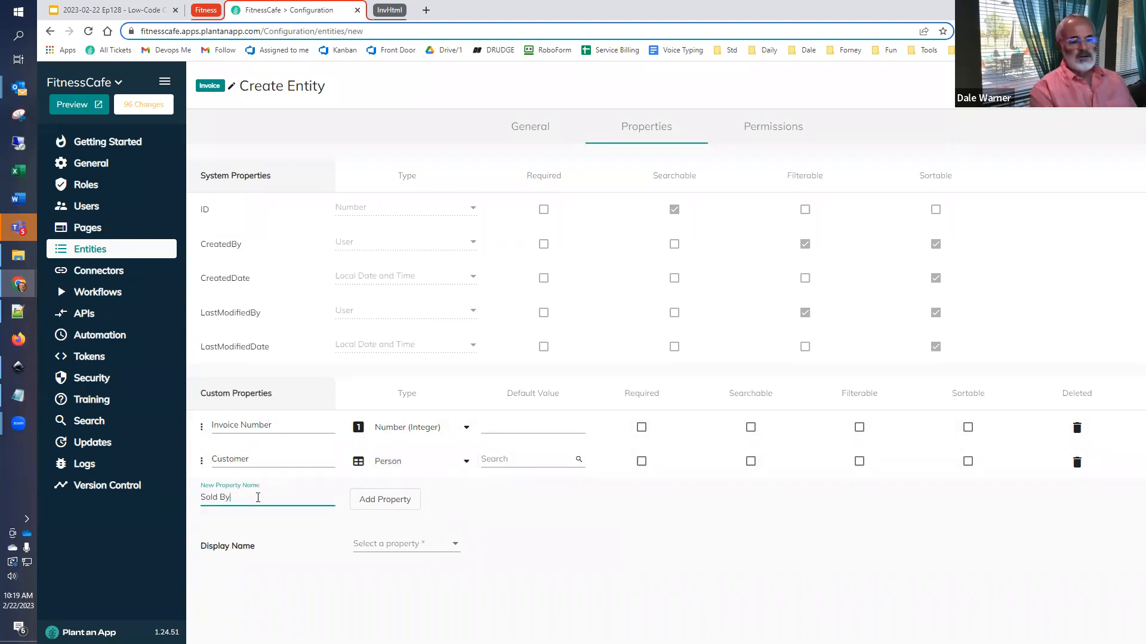
click(402, 502)
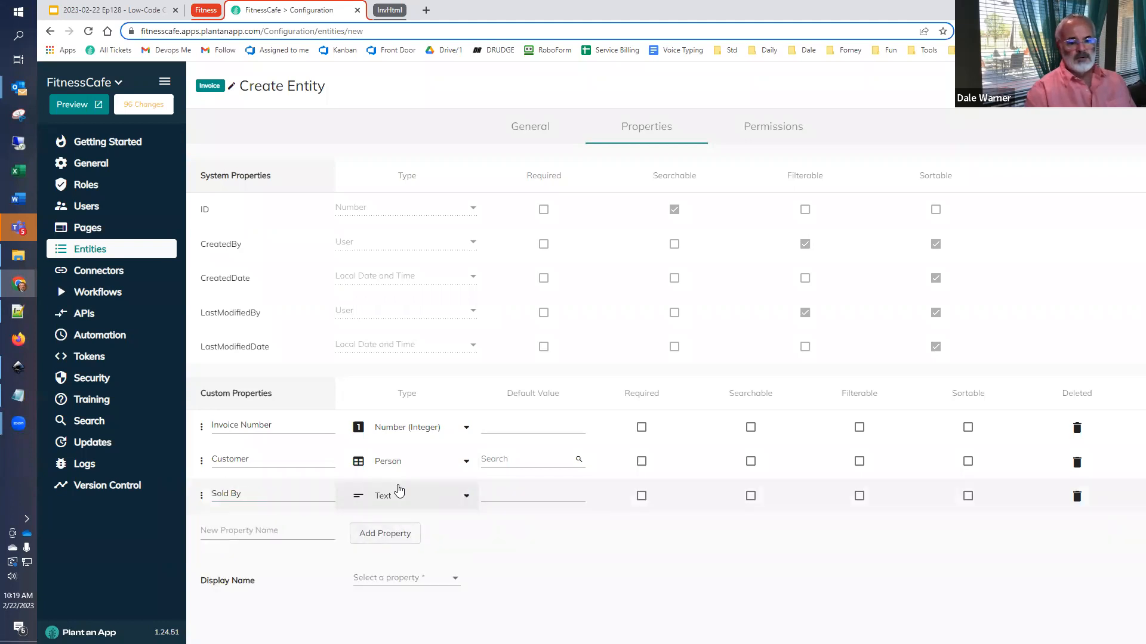
click(394, 495)
scroll(461, 431, down, 1)
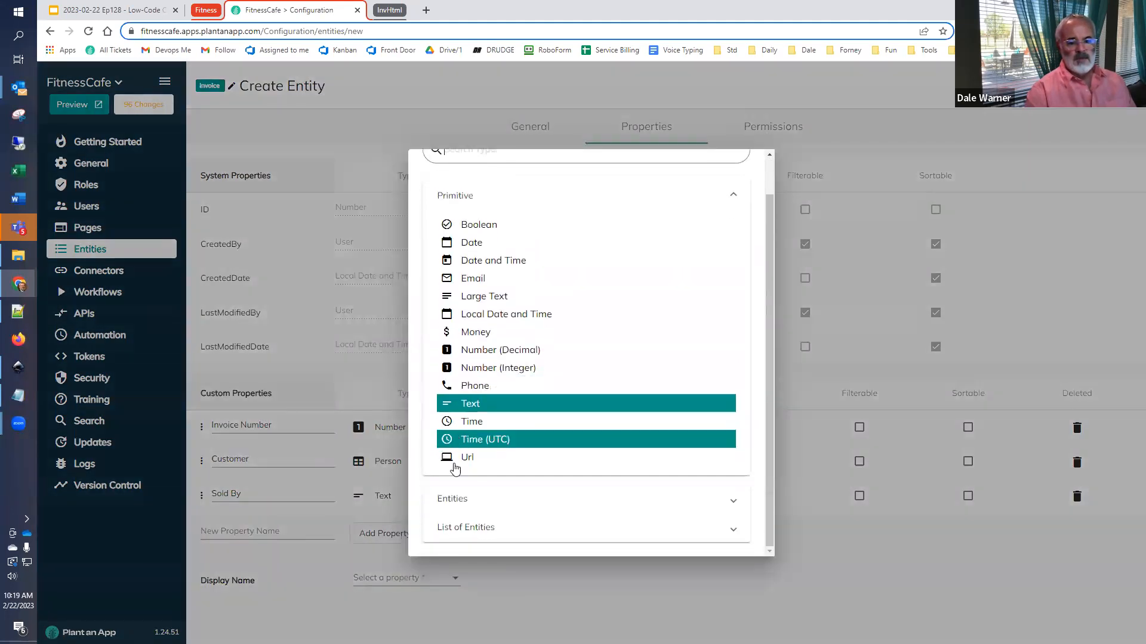
click(465, 509)
scroll(469, 503, down, 1)
scroll(470, 503, down, 2)
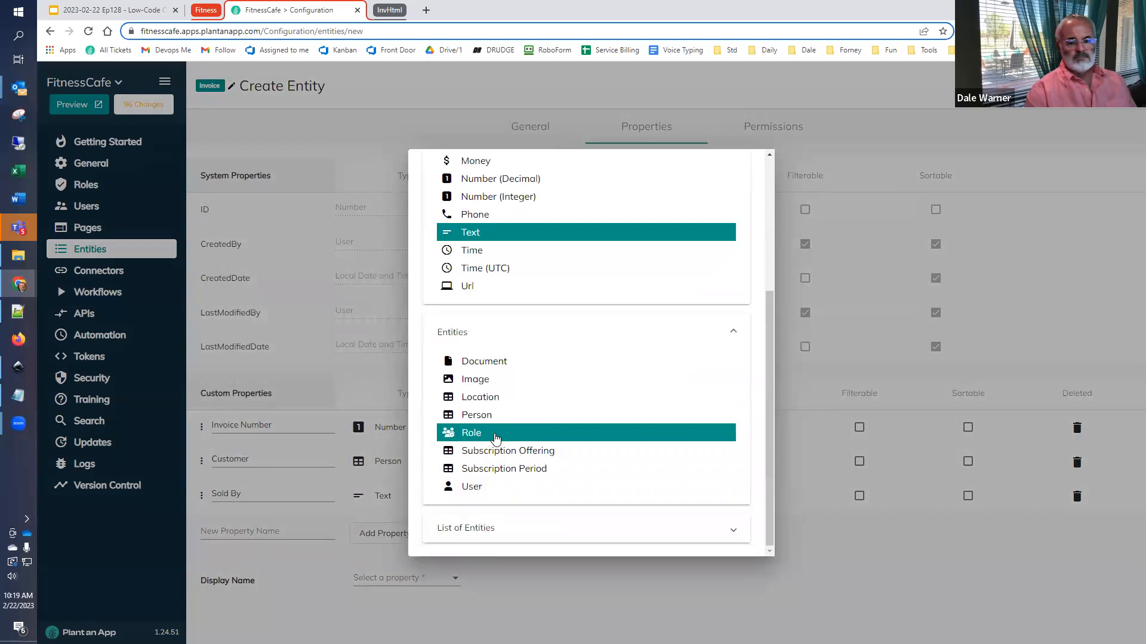
click(499, 422)
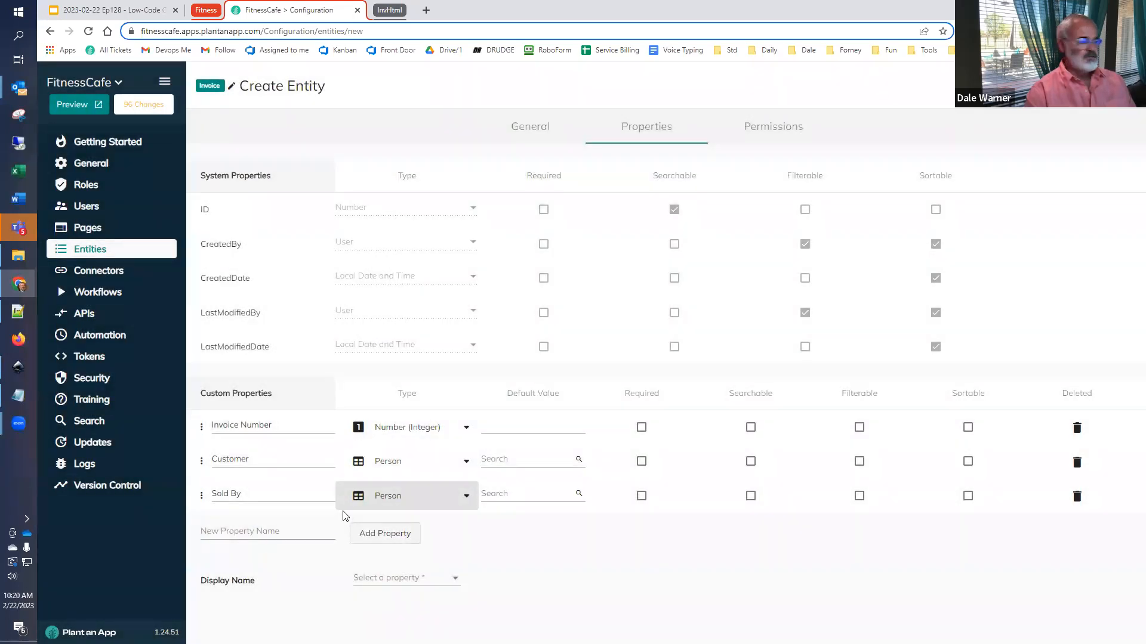
- Add a custom property named Grand Total with the type Money
click(234, 531)
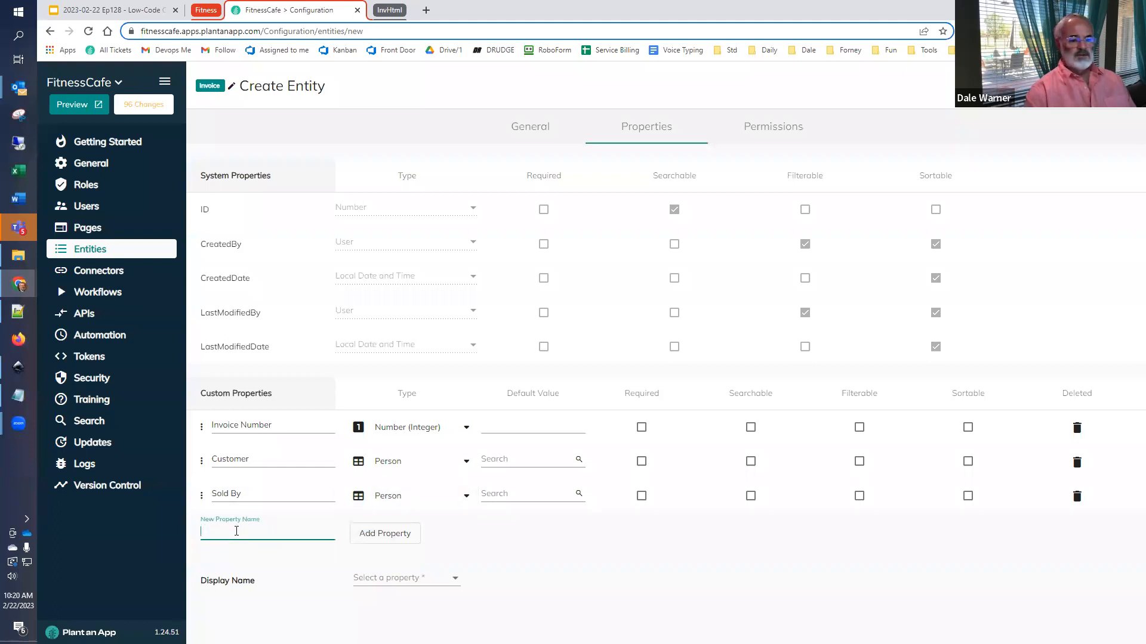
text(Gro)
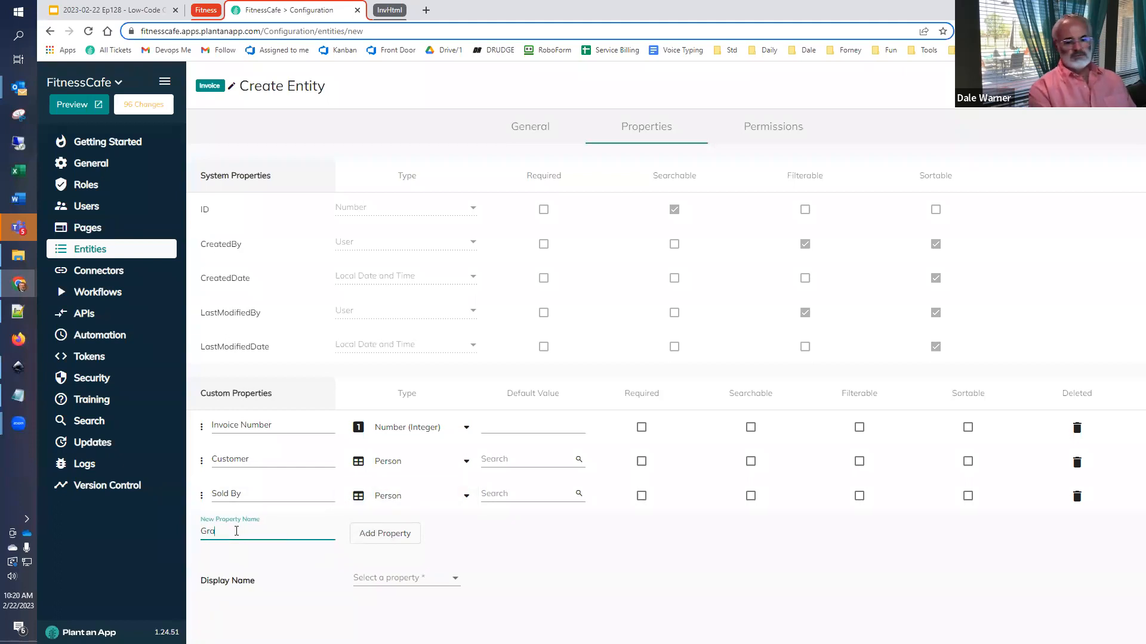
text(and Total)
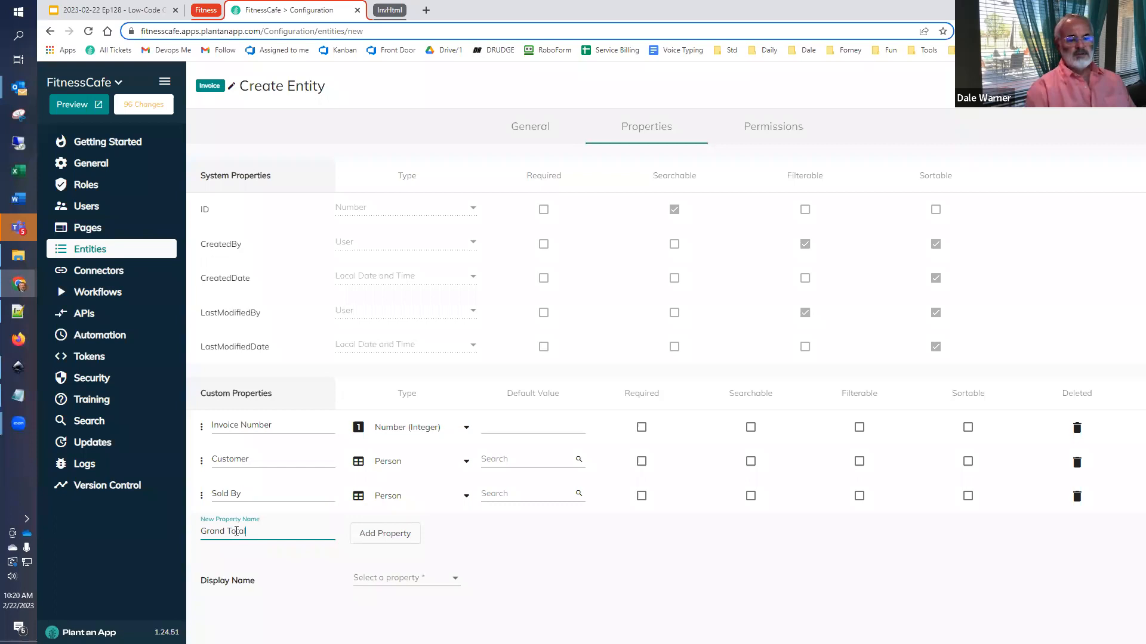
click(381, 535)
click(396, 529)
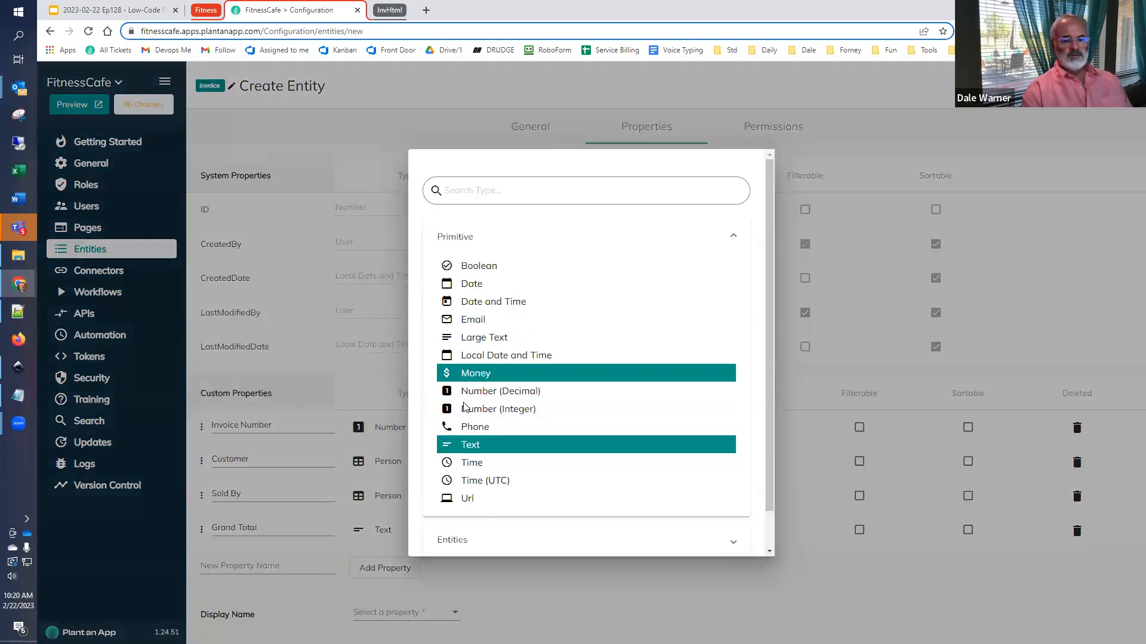
click(469, 378)
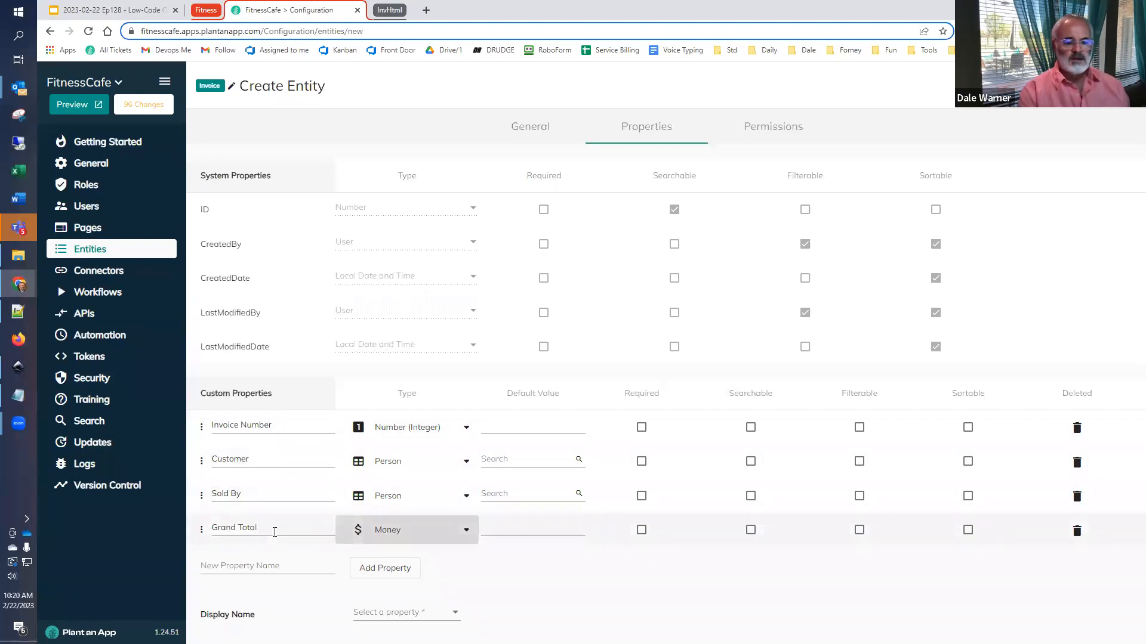
- Use Invoice Number as the entity's display name and make all four custom properties sortable
click(377, 613)
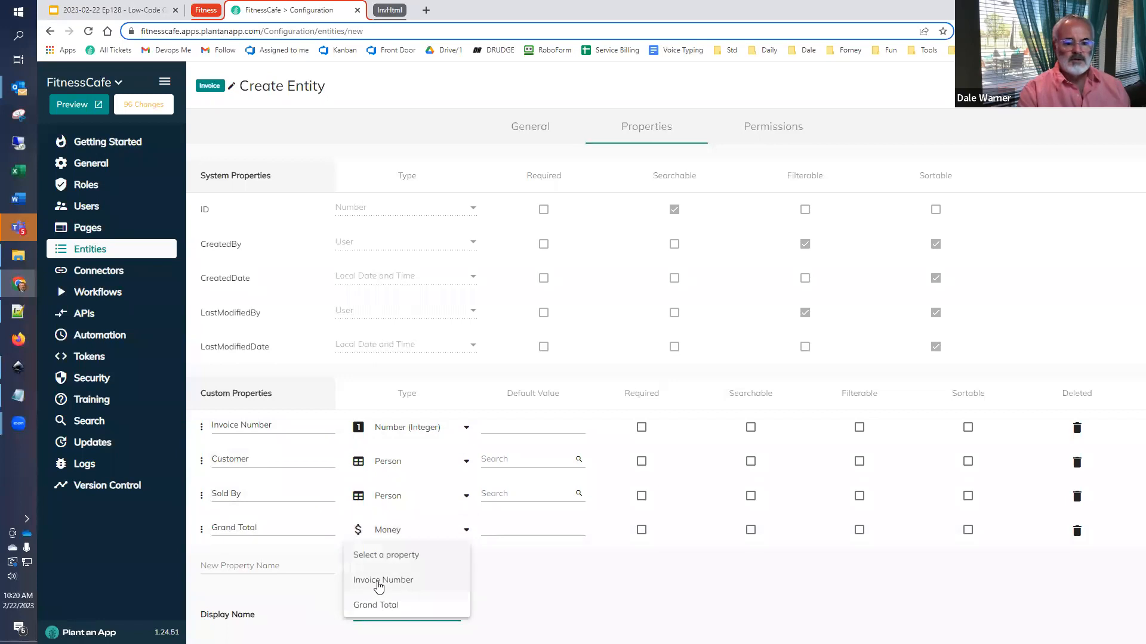
click(378, 581)
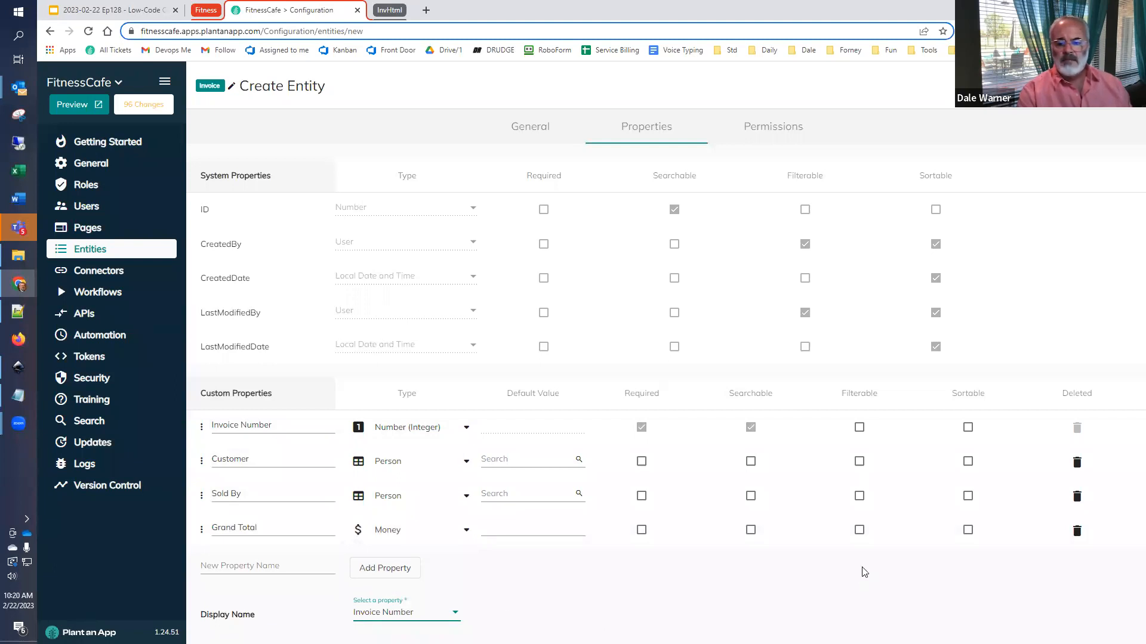
click(968, 427)
click(968, 461)
click(968, 496)
click(967, 529)
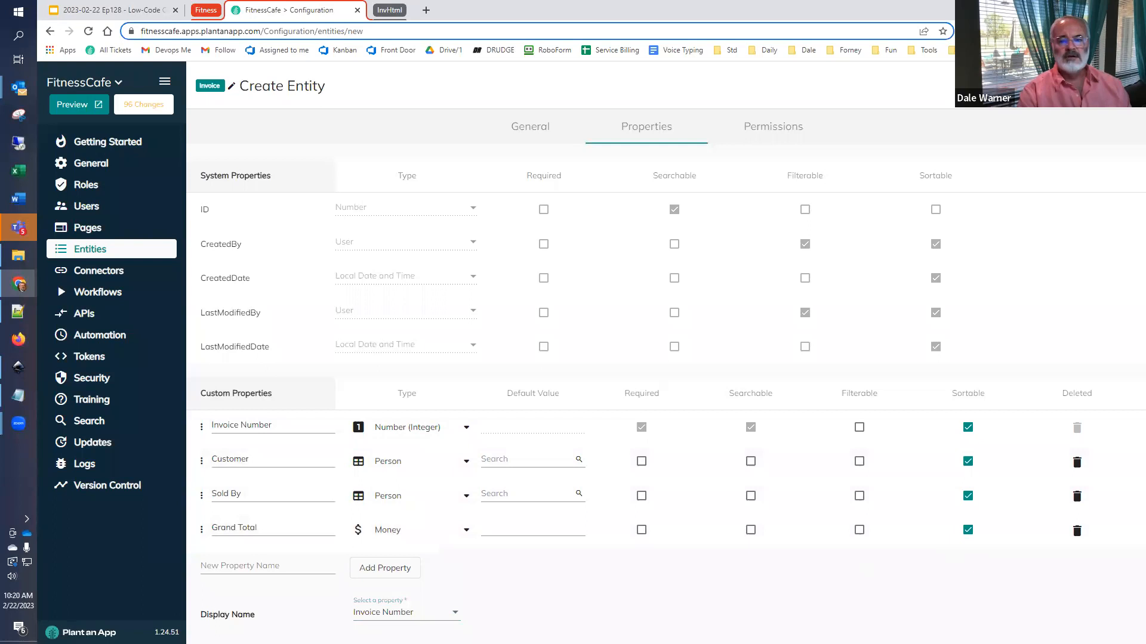
- Review the role permissions of the Invoice entity and save it
click(777, 124)
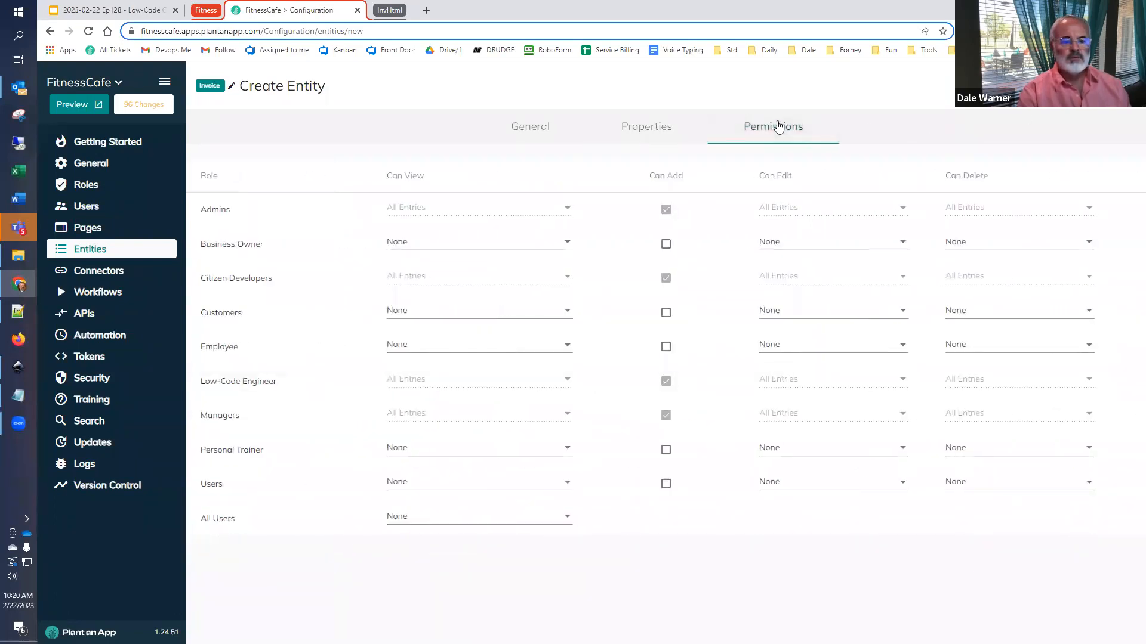
click(659, 127)
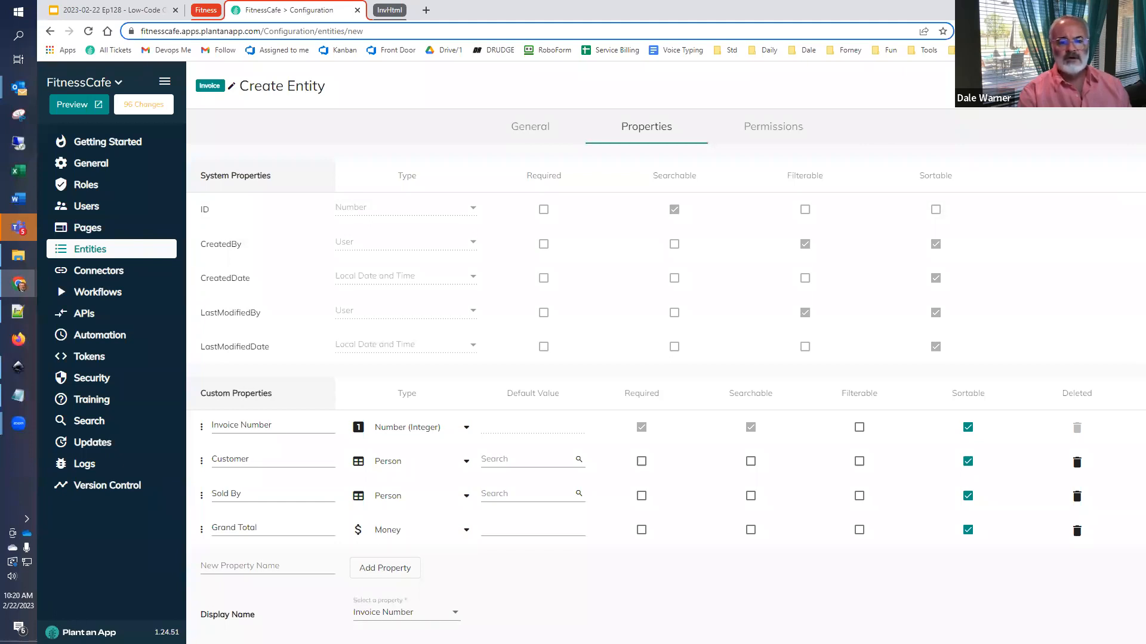
click(1104, 86)
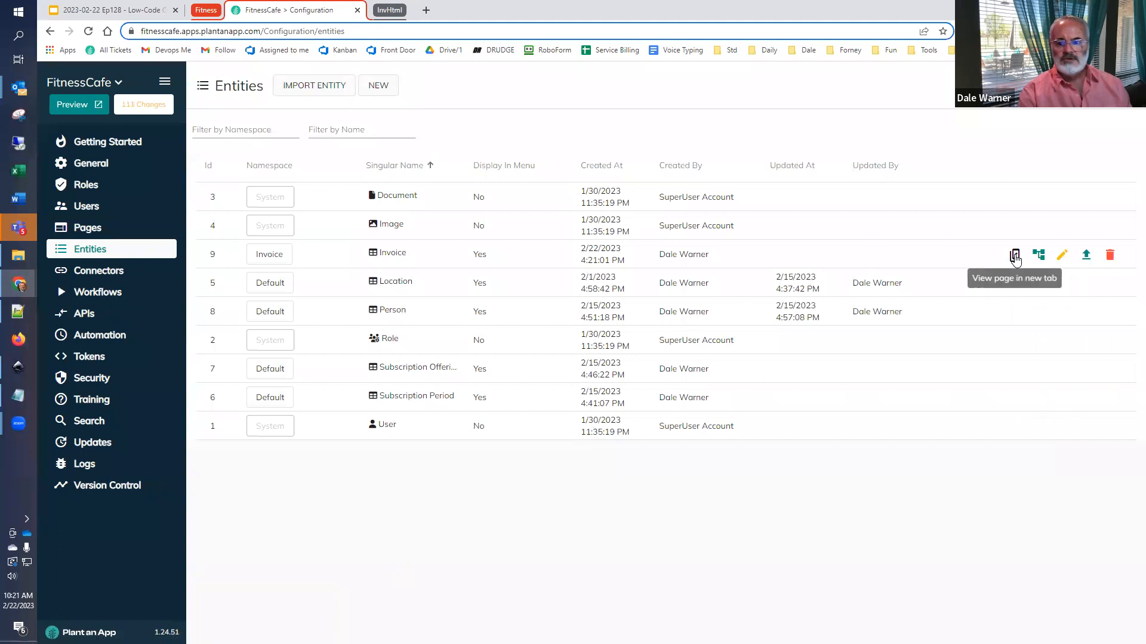
- Open the Invoice entity's page in a new tab and add an invoice with Invoice Number 1 and Grand Total 0
click(1015, 255)
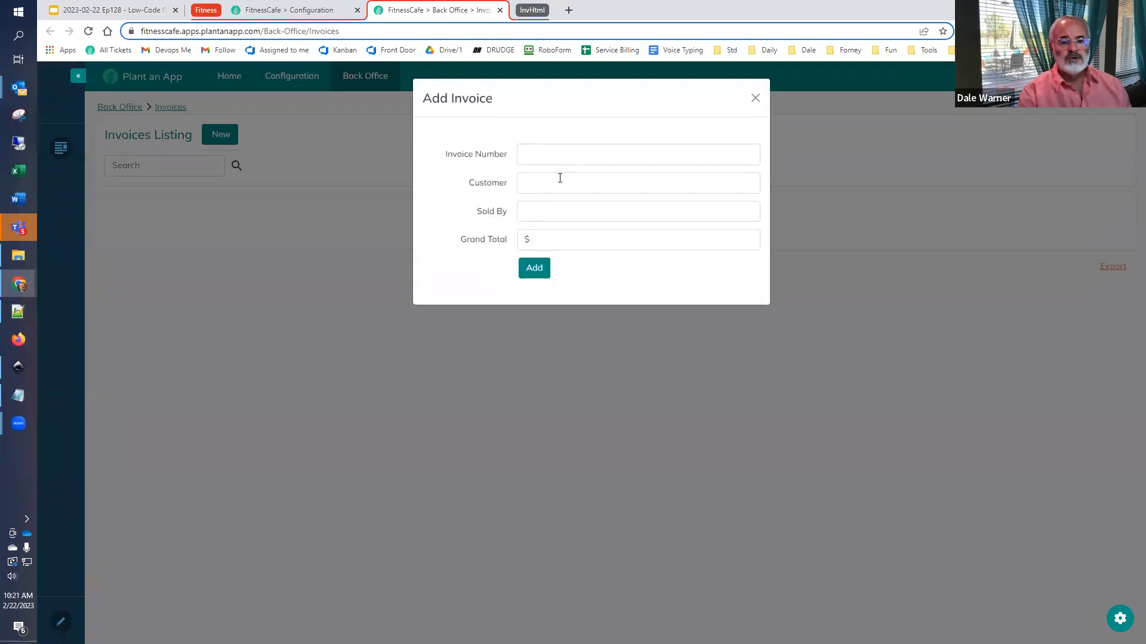
click(579, 160)
text(1)
key(Tab)
click(546, 203)
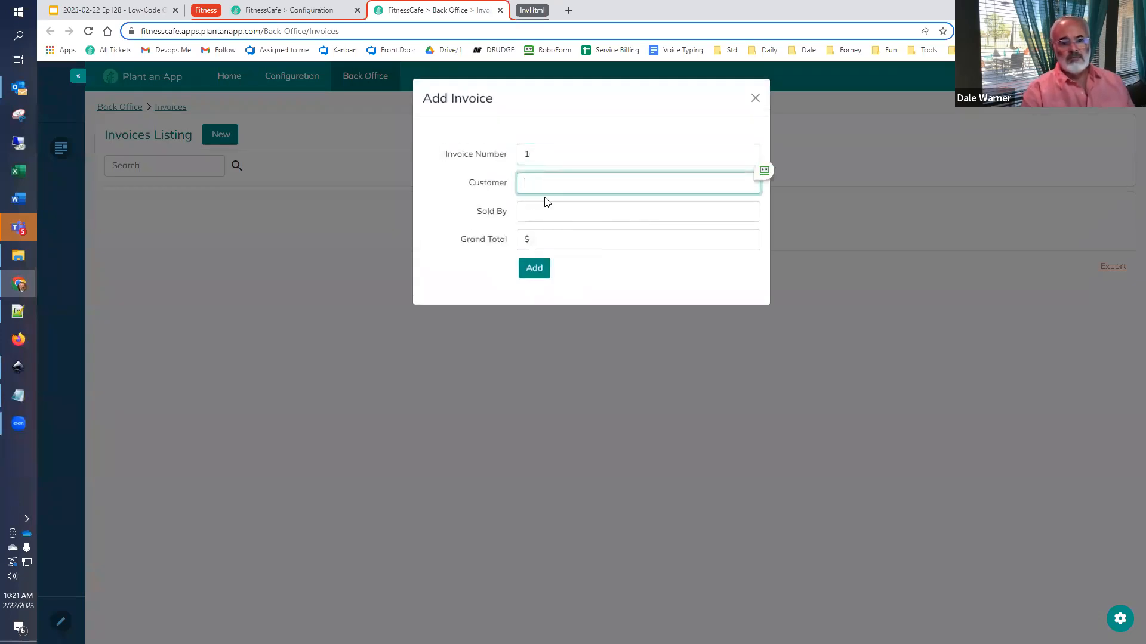
click(549, 244)
text(0)
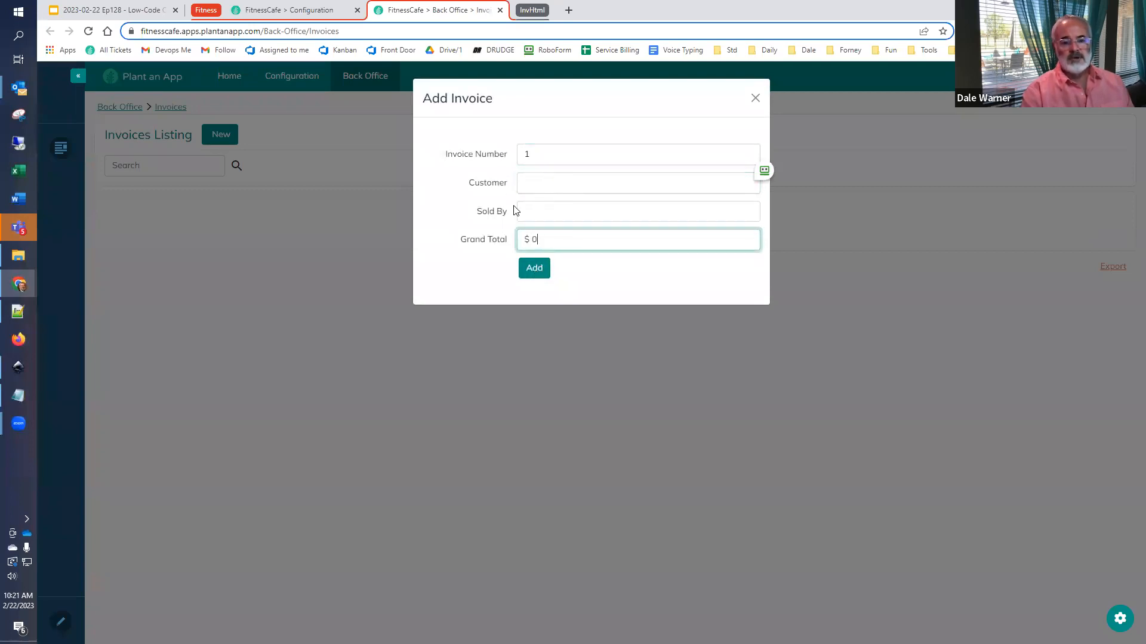
click(530, 272)
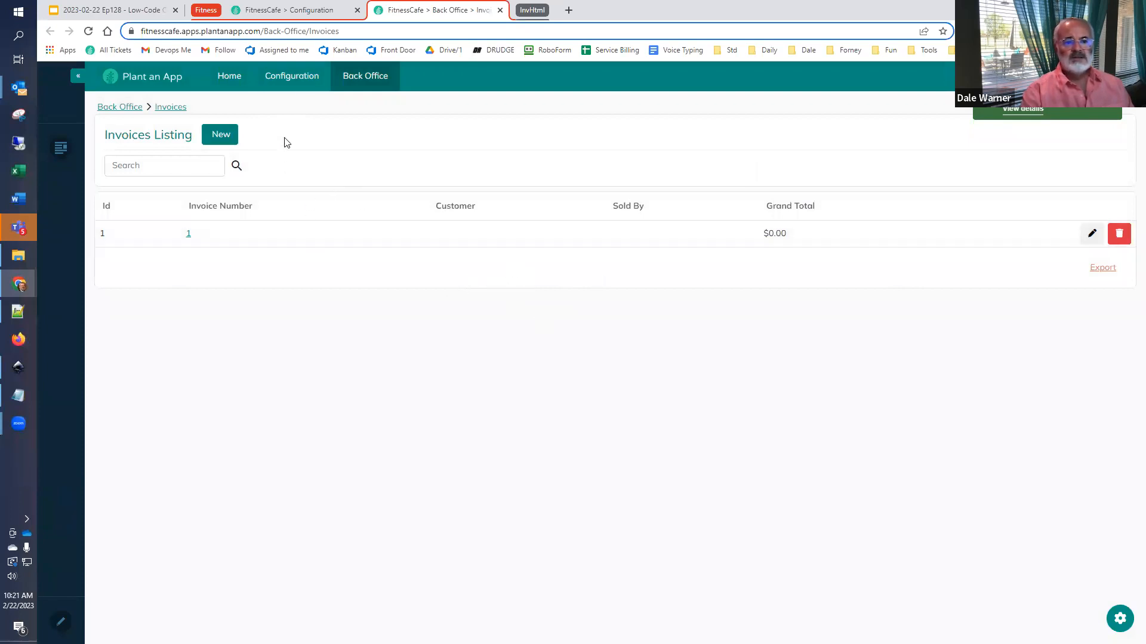
- Review the Invoice and Invoice Line Item fields on the Google Slides outline and return to the Invoices listing
click(300, 15)
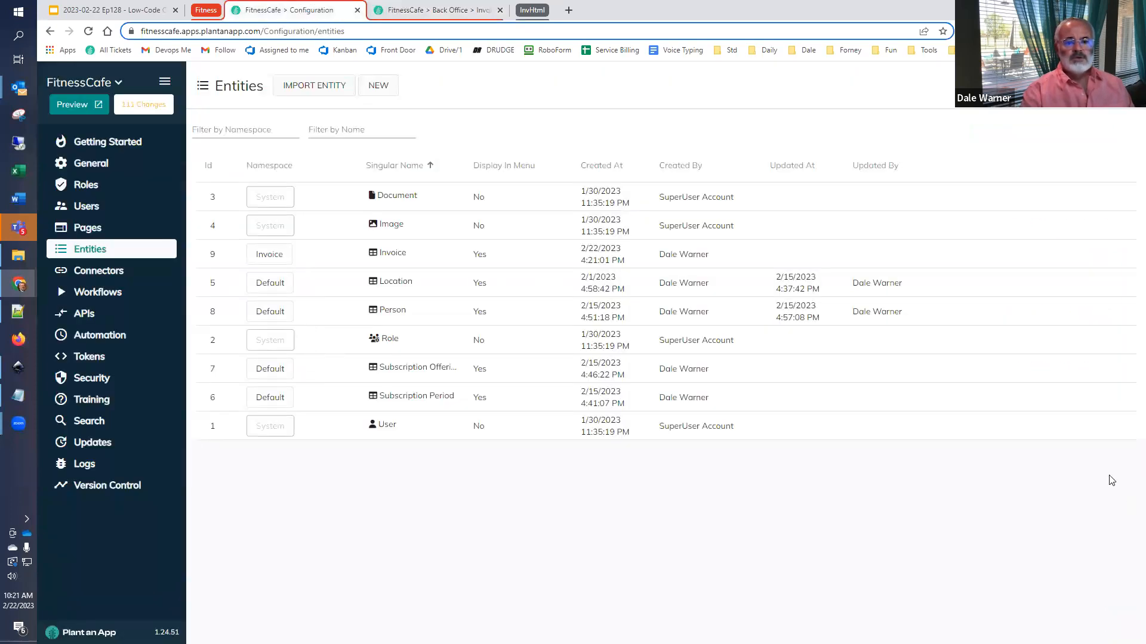
key(ctrl+1)
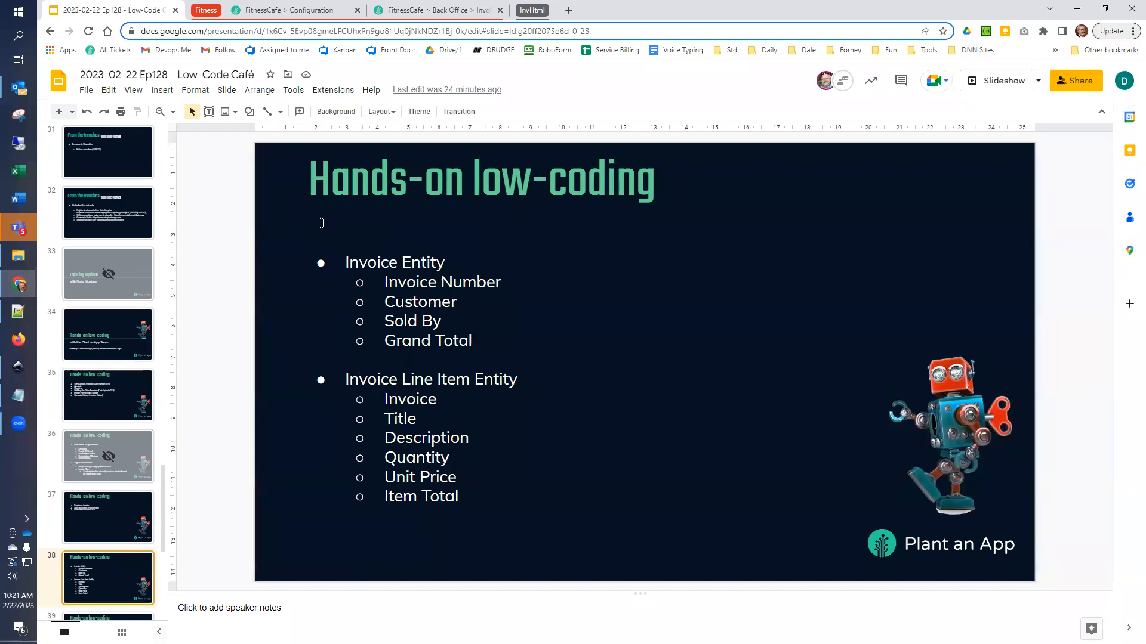
click(416, 15)
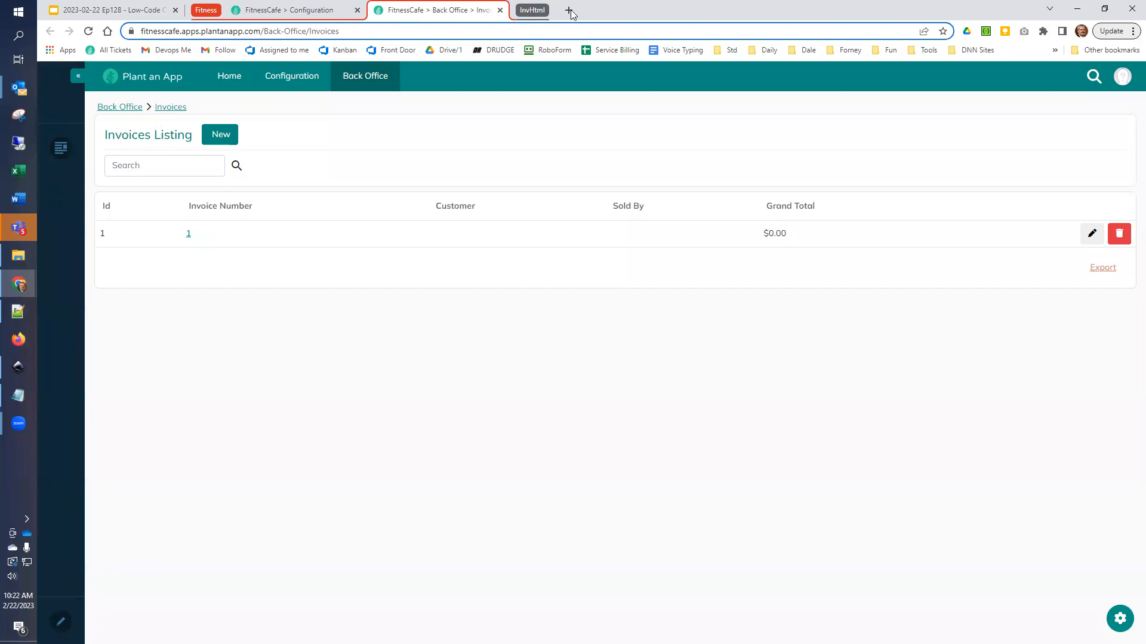
- Set the existing invoice's Invoice Number to 100 and save the update
click(1091, 235)
click(560, 156)
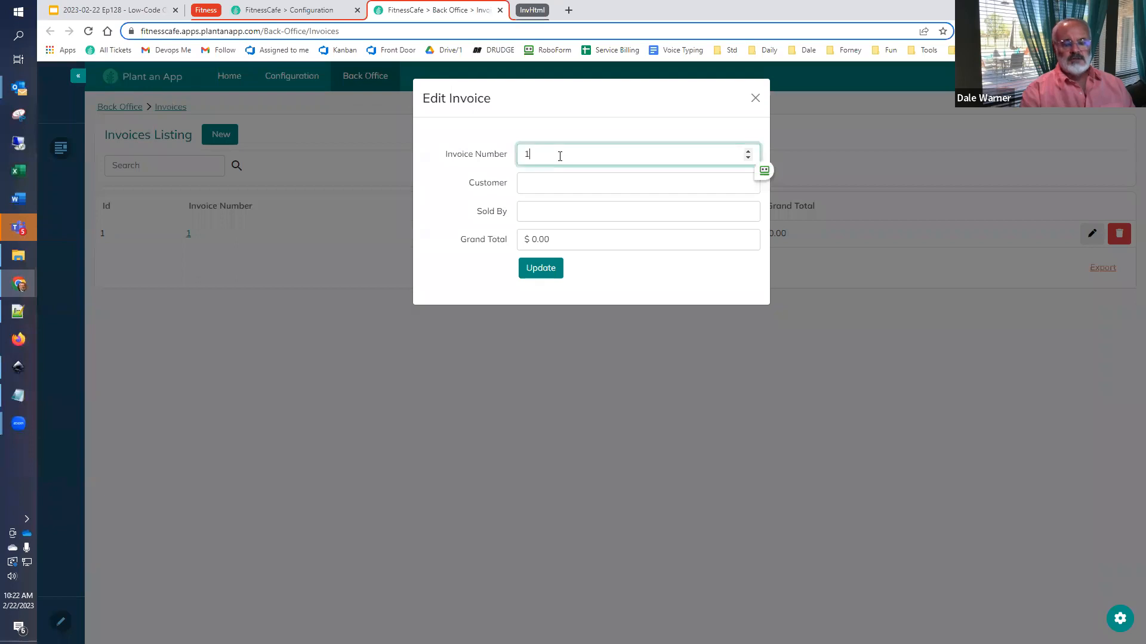
text(00)
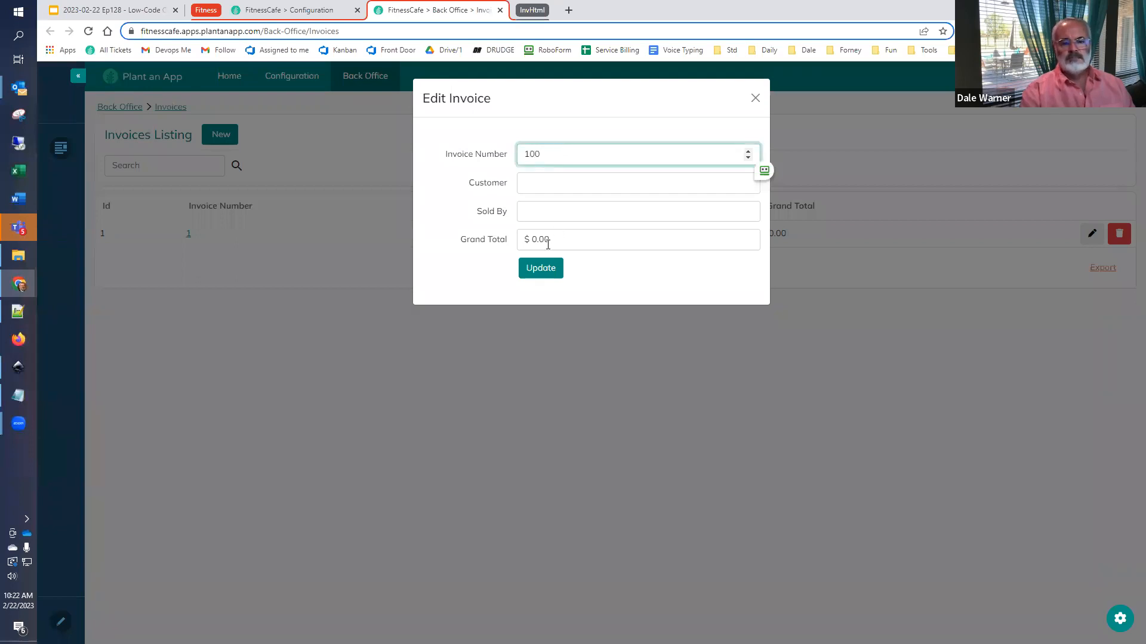
click(538, 271)
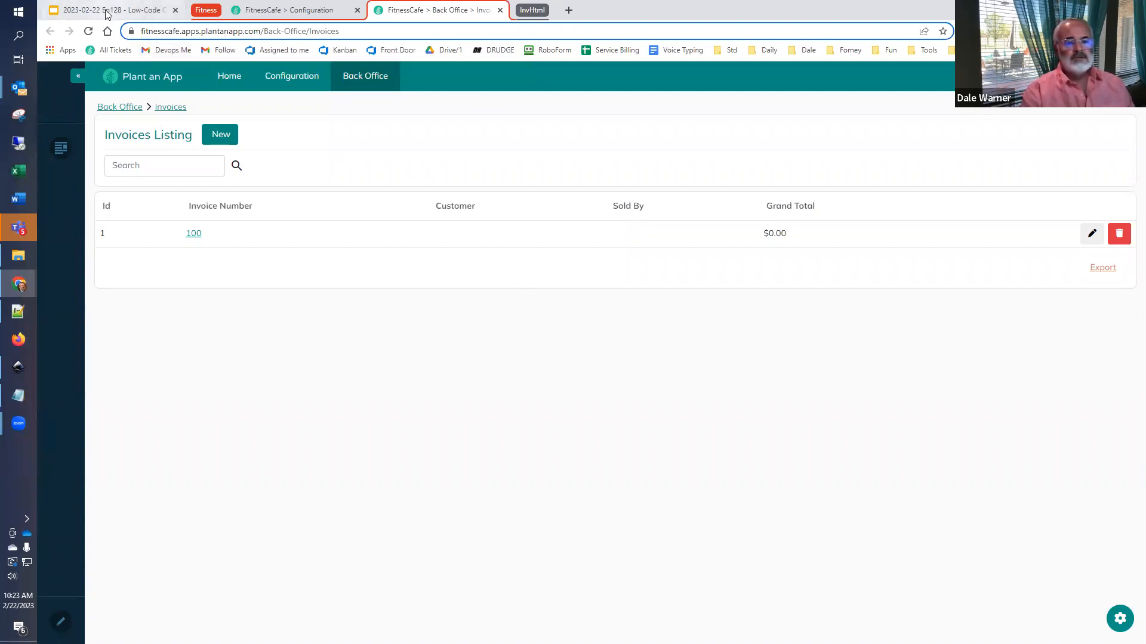
- Examine the invoice's detail page and the Invoice Line Item fields on the Google Slides outline
click(194, 233)
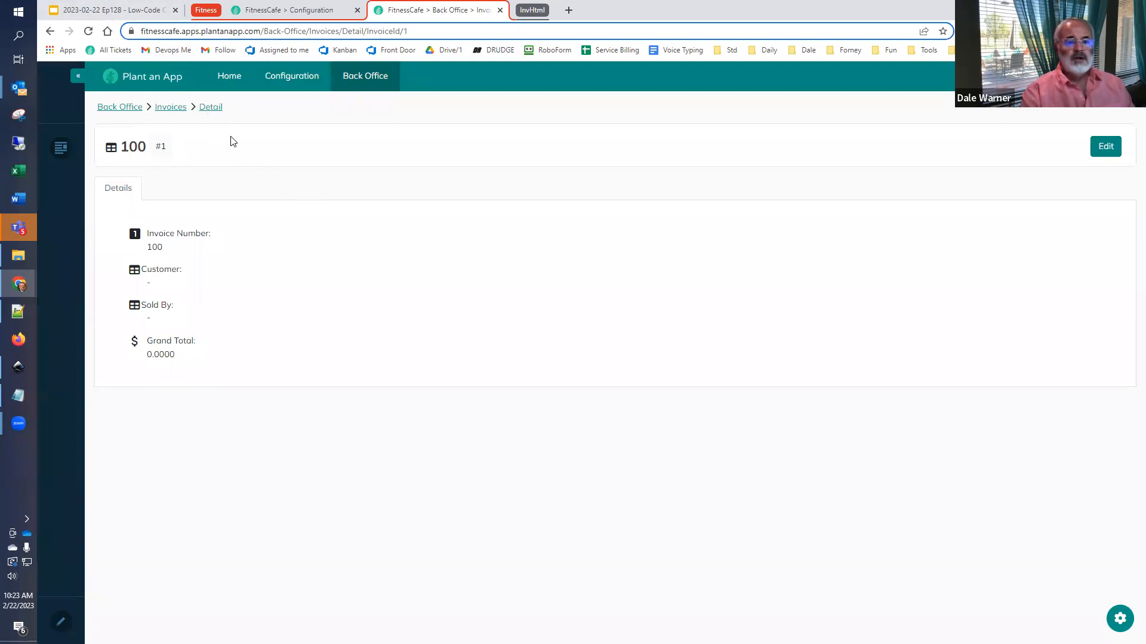
click(179, 110)
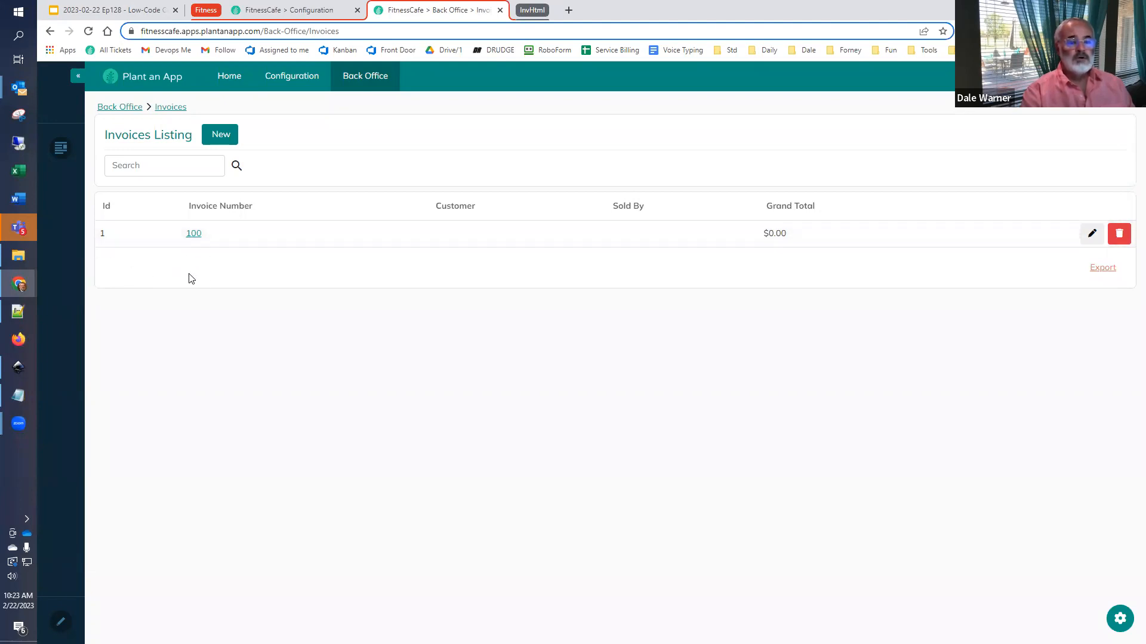
click(119, 12)
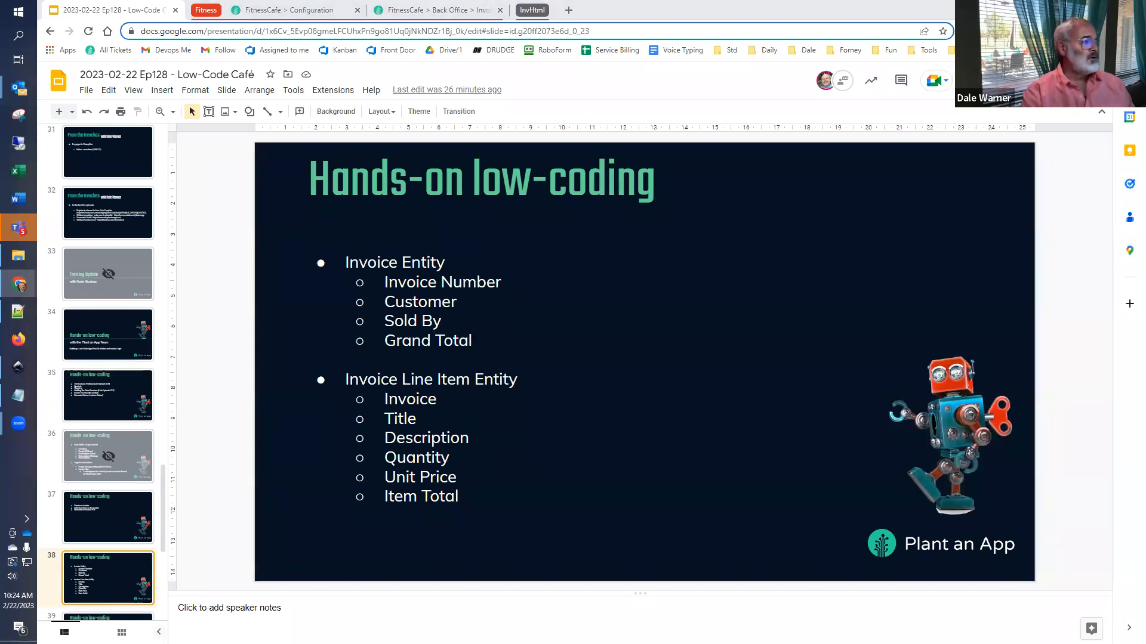
- Switch back to the FitnessCafe configuration and start a new entity assigned to the Invoice namespace
click(272, 12)
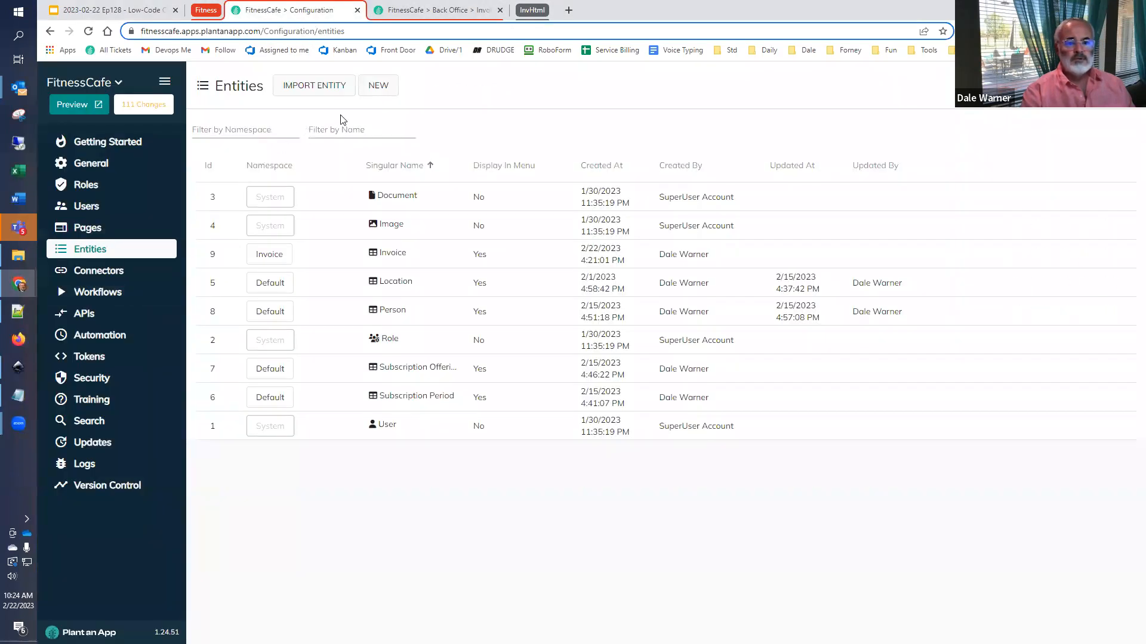
click(374, 88)
click(618, 327)
click(566, 379)
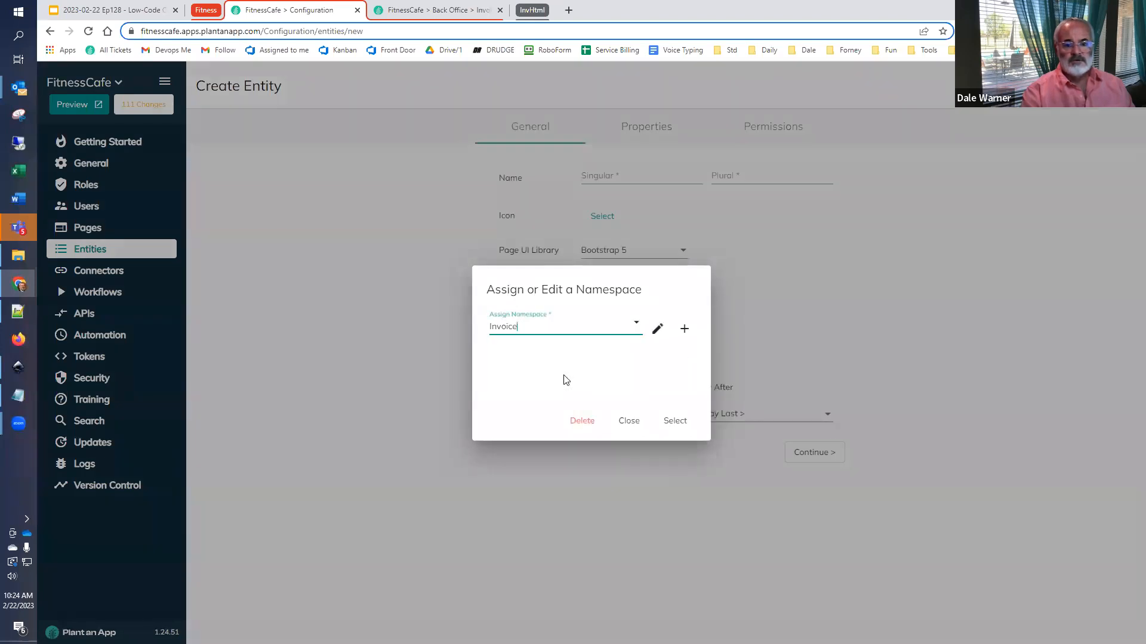
click(675, 421)
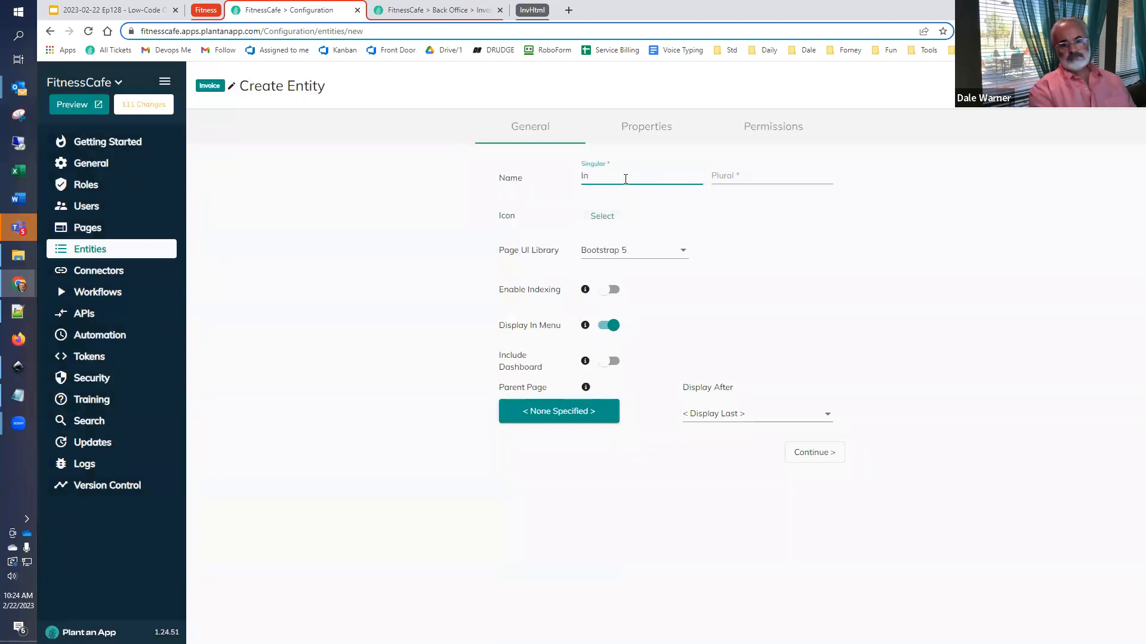
- Name the new entity Invoice Line Item in singular and Invoice Line Items in plural
text(m)
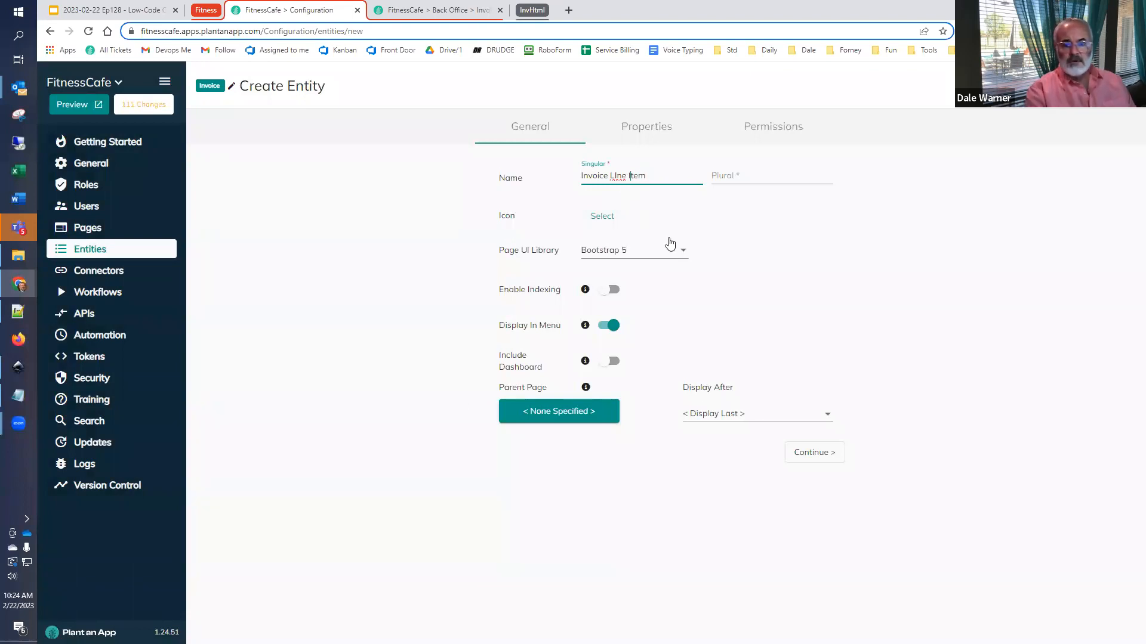
key(BackSpace)
text(i)
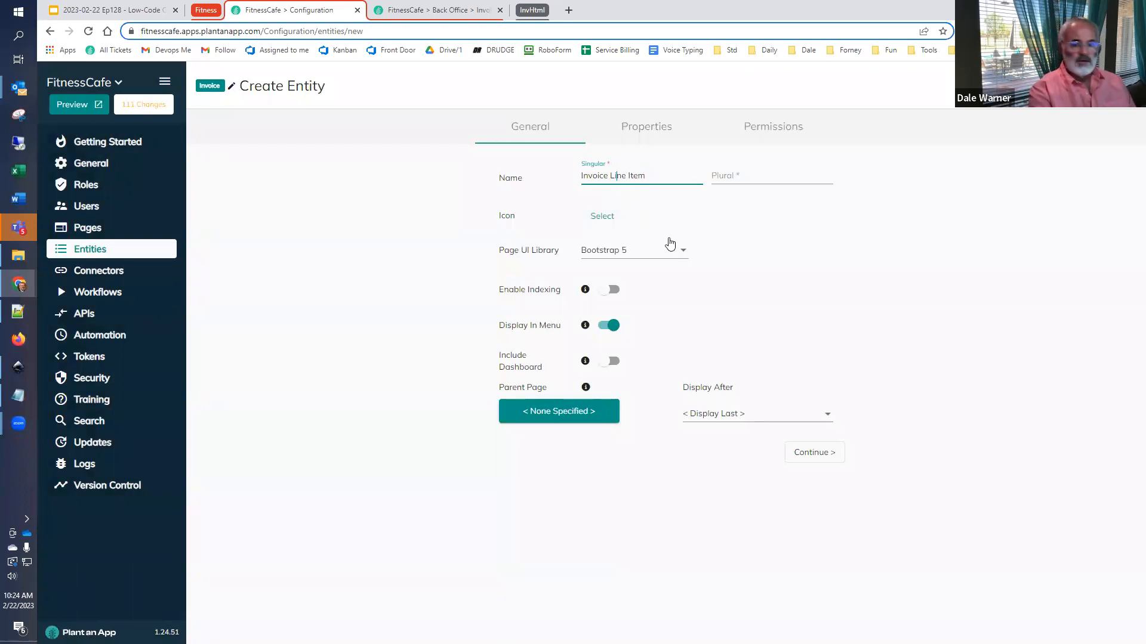
key(ctrl+a)
key(ctrl+c)
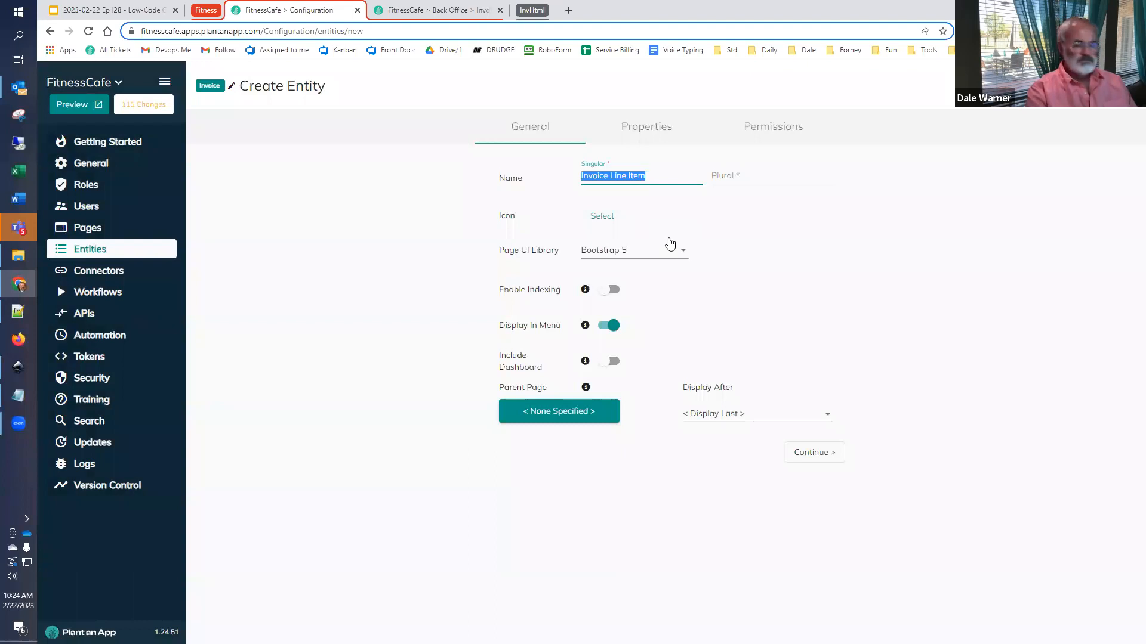
key(Tab)
key(ctrl+v)
text(s)
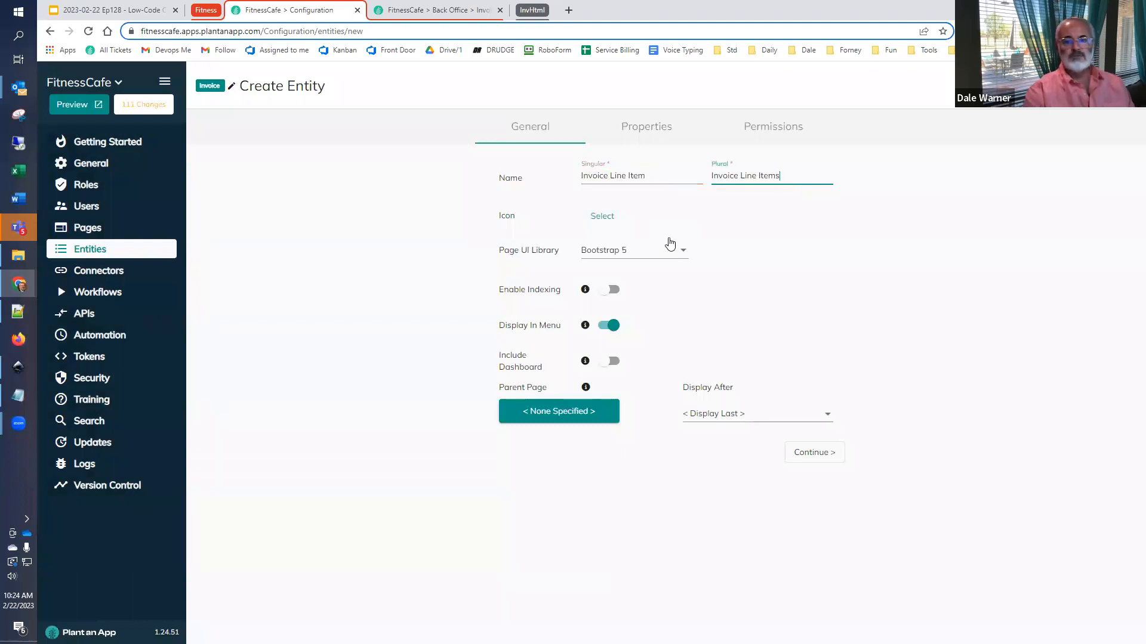
- Set the entity's parent page to Invoices under Back Office Maintenance
click(564, 413)
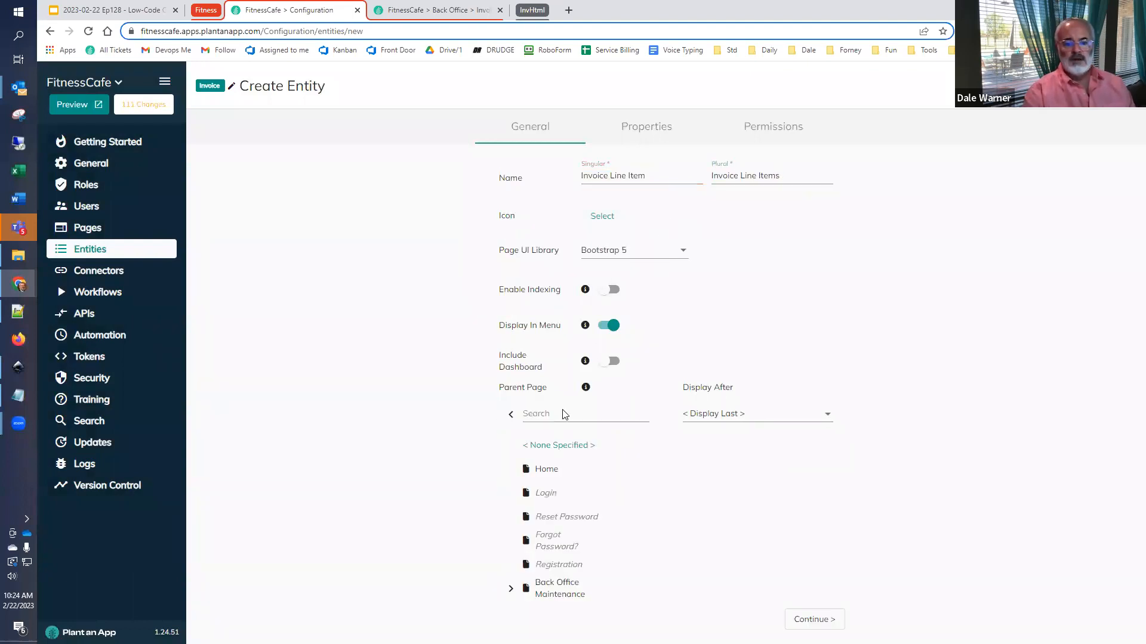
click(510, 589)
scroll(614, 573, down, 2)
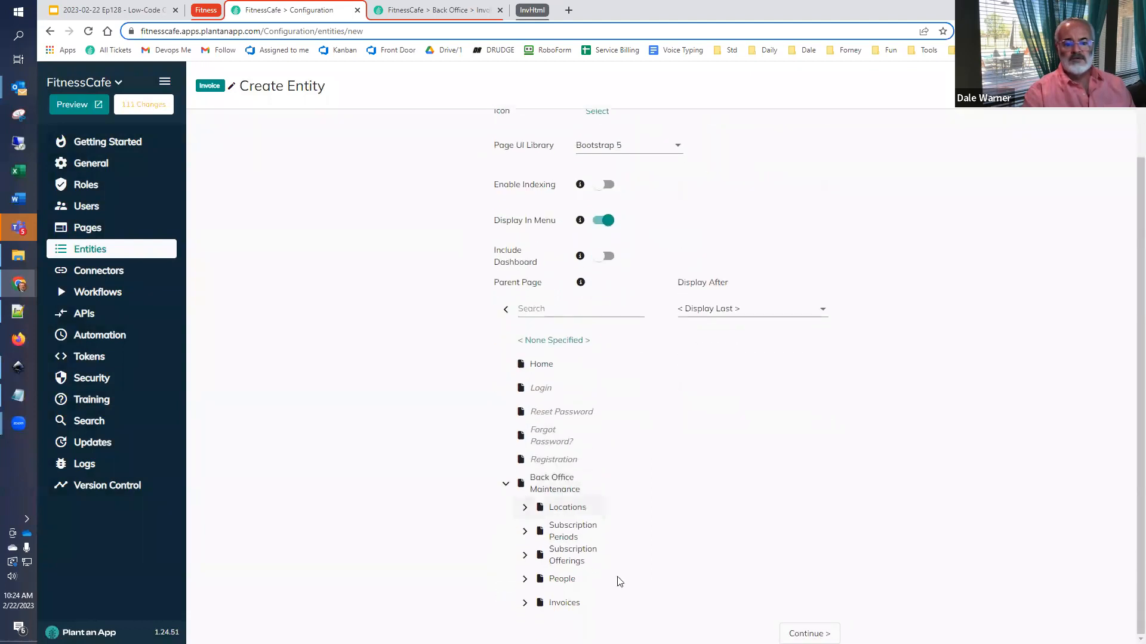
click(563, 603)
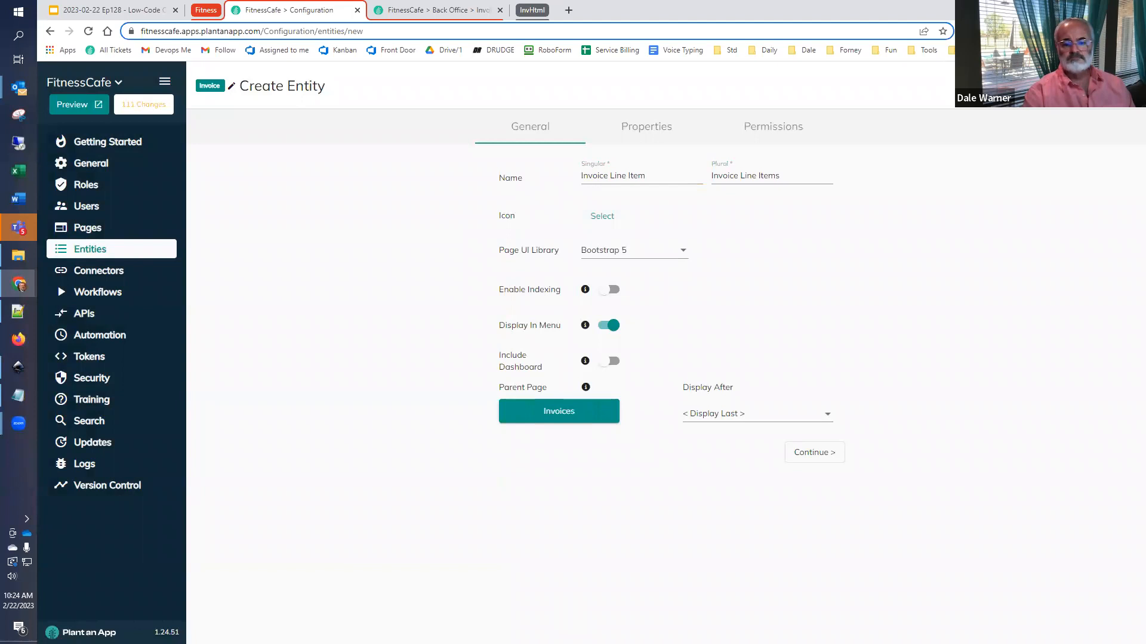
- Continue to the entity's properties and add a custom property named Invoice that uses the Invoice entity as its type
click(825, 461)
click(305, 430)
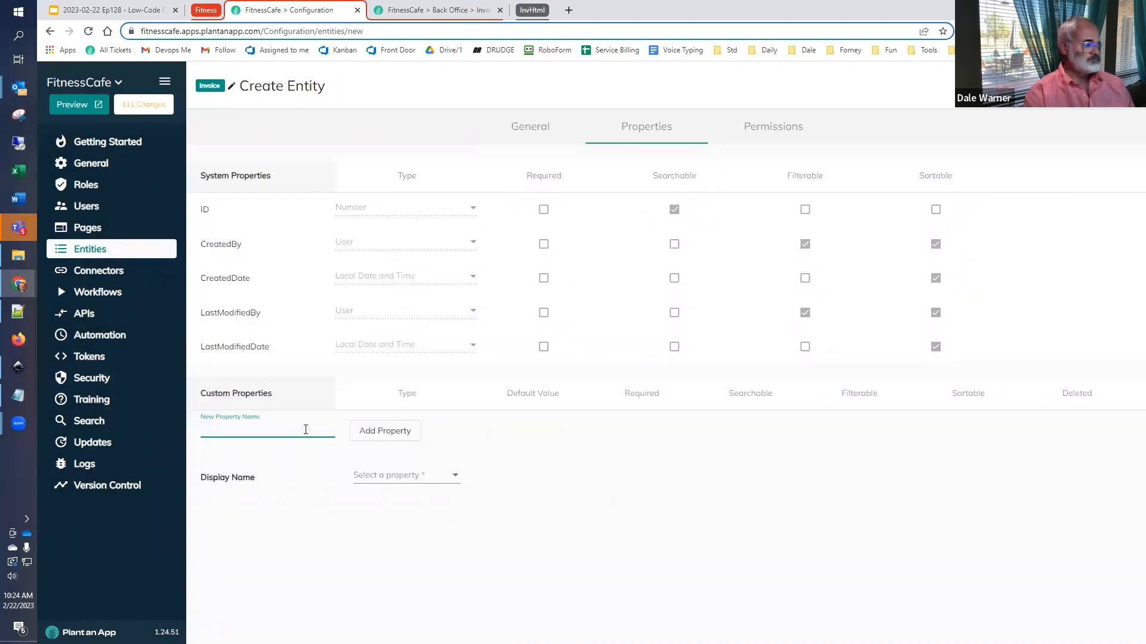
text(Invoice)
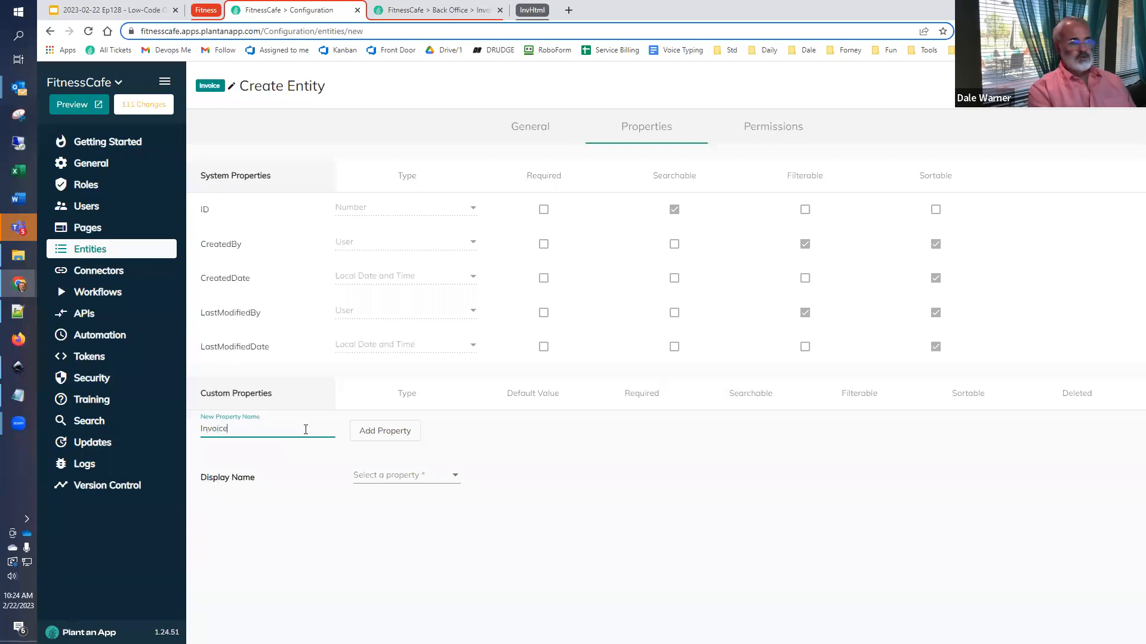
click(382, 431)
click(397, 431)
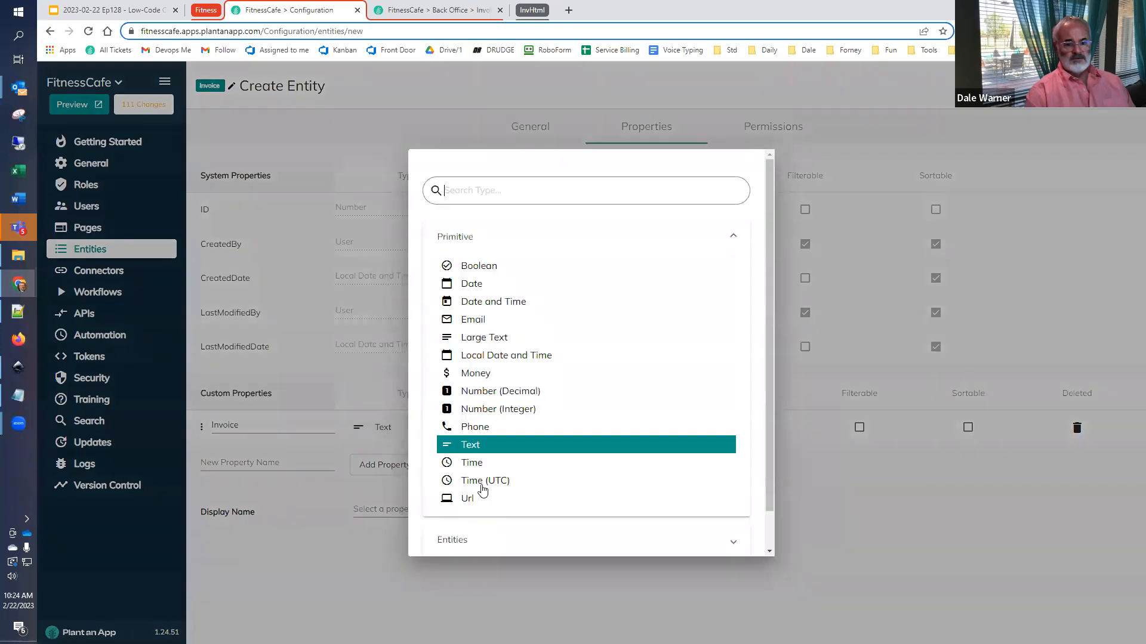
click(466, 540)
scroll(495, 417, down, 4)
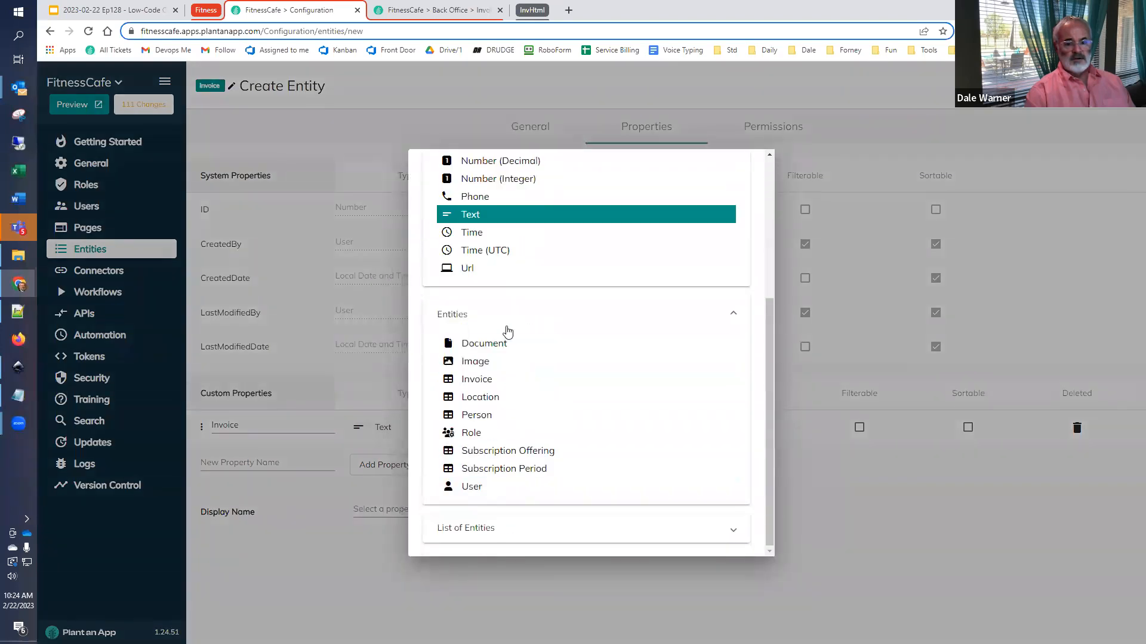
click(499, 380)
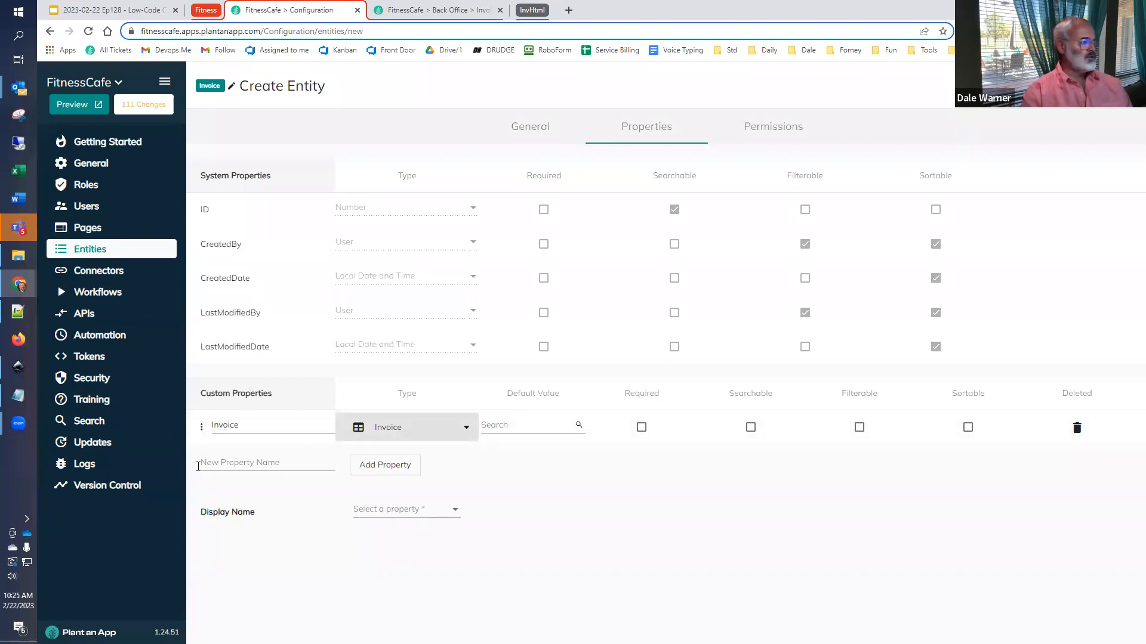
- Add two custom properties named Title and Description to the entity, both of the Text type
click(255, 462)
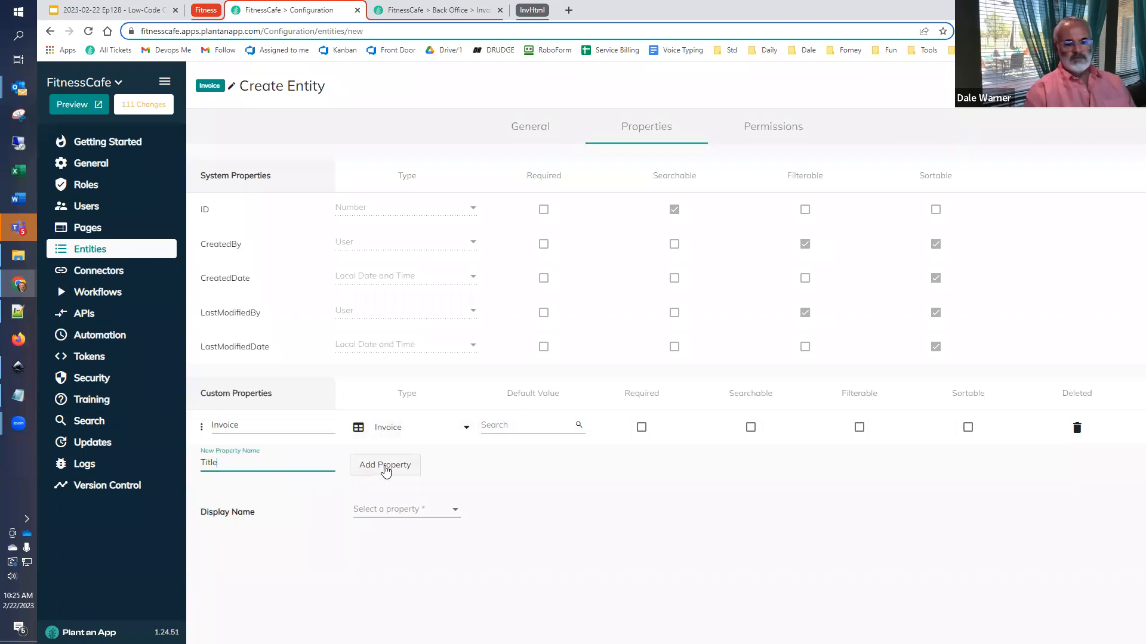
click(384, 465)
click(280, 493)
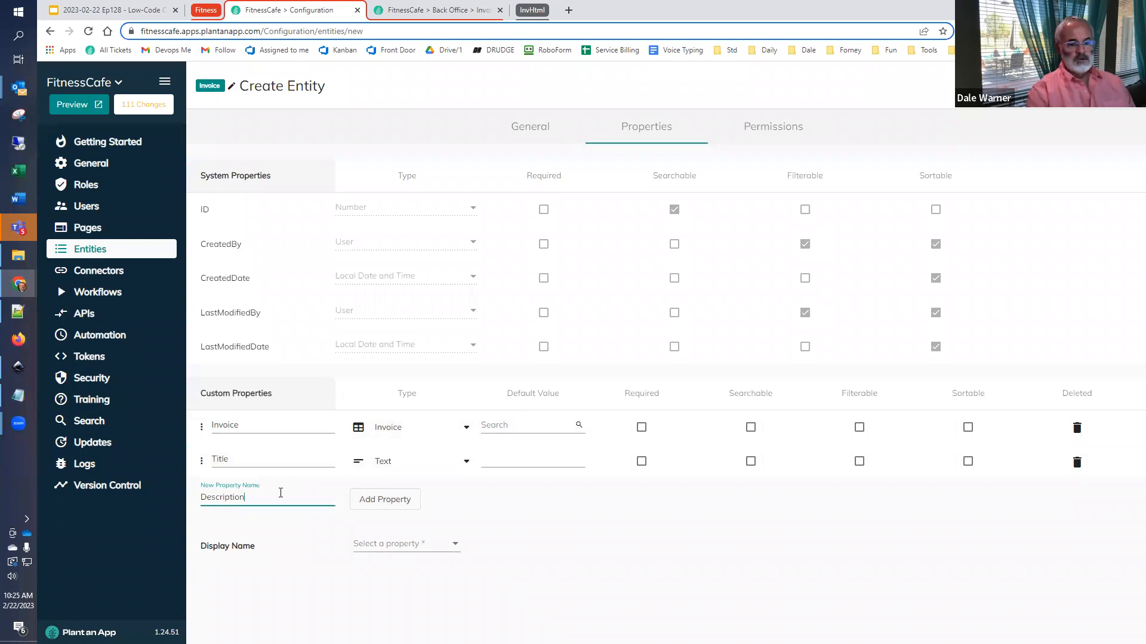
text(Description)
click(385, 500)
- Add a custom property named Quantity with the Number (Decimal) type
click(219, 531)
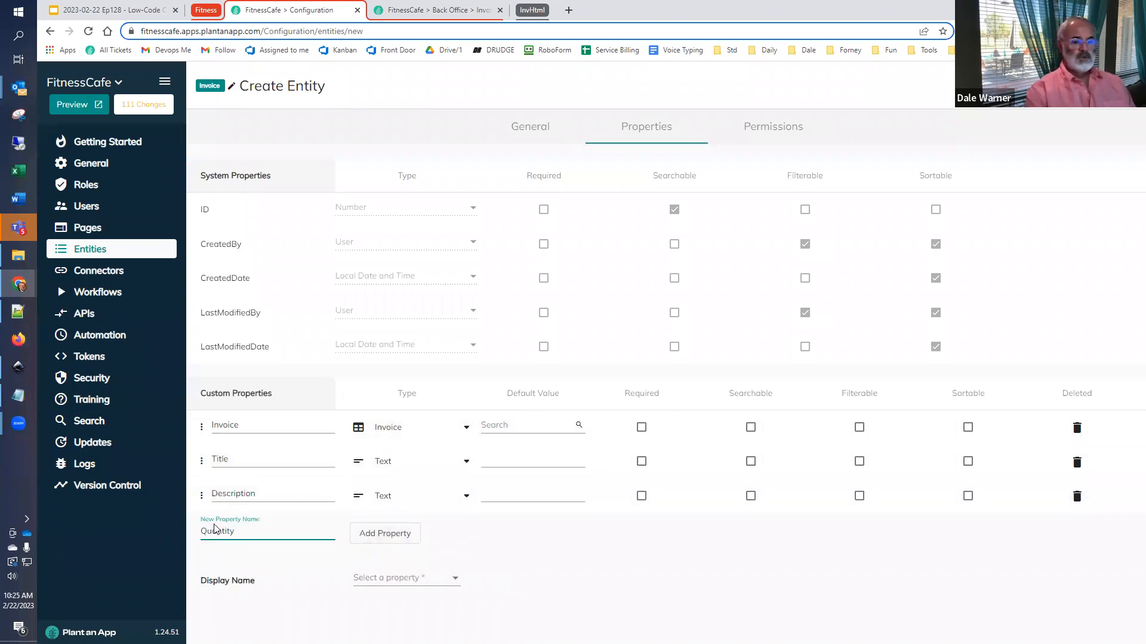
click(382, 533)
click(387, 530)
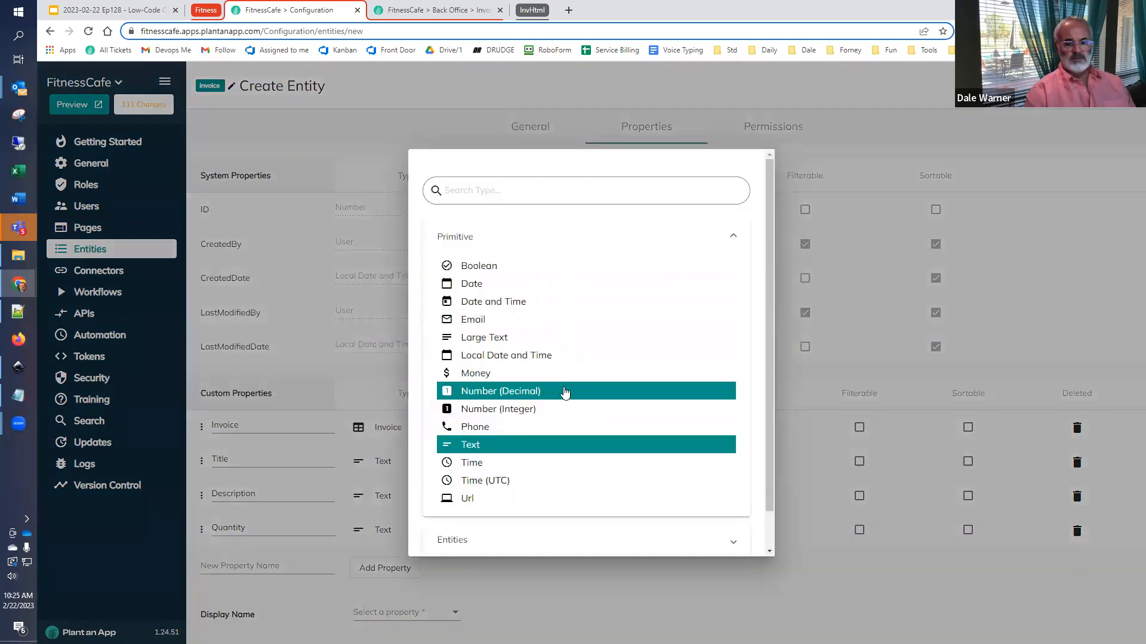
click(565, 391)
- Add a custom property named Unit Price with the Money type
click(300, 566)
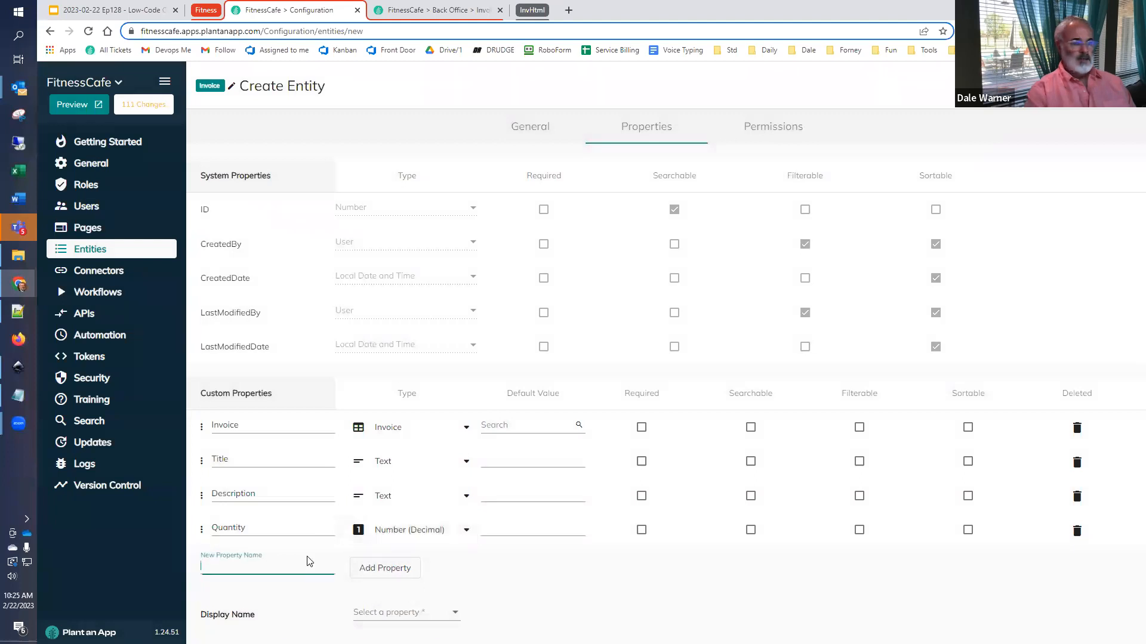
text(Unit Price)
click(374, 567)
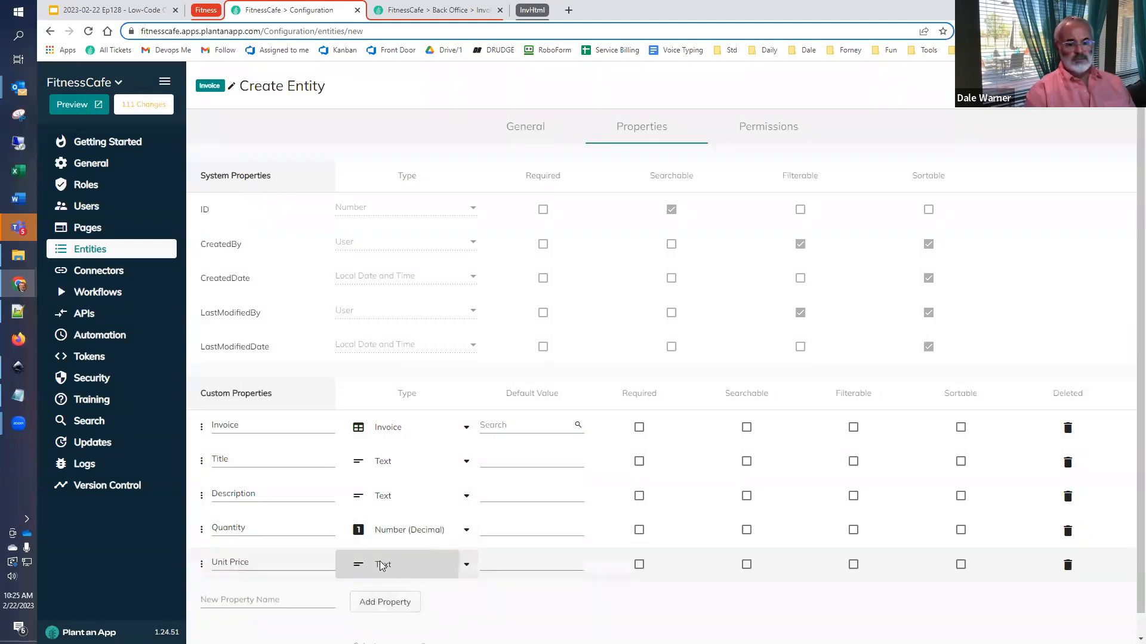
click(382, 566)
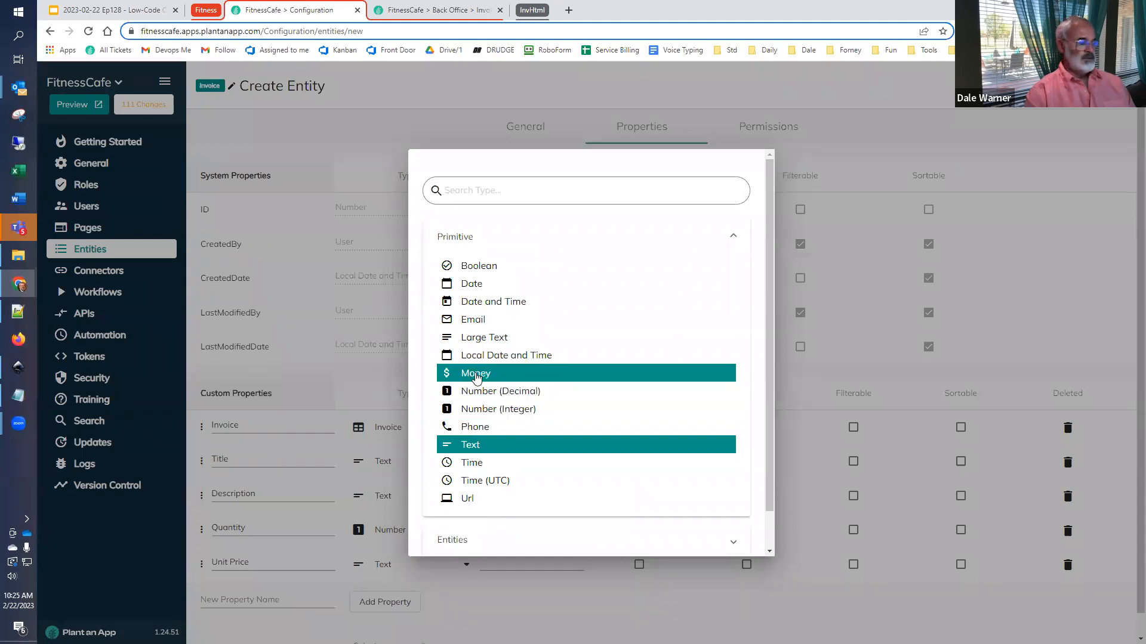
click(476, 375)
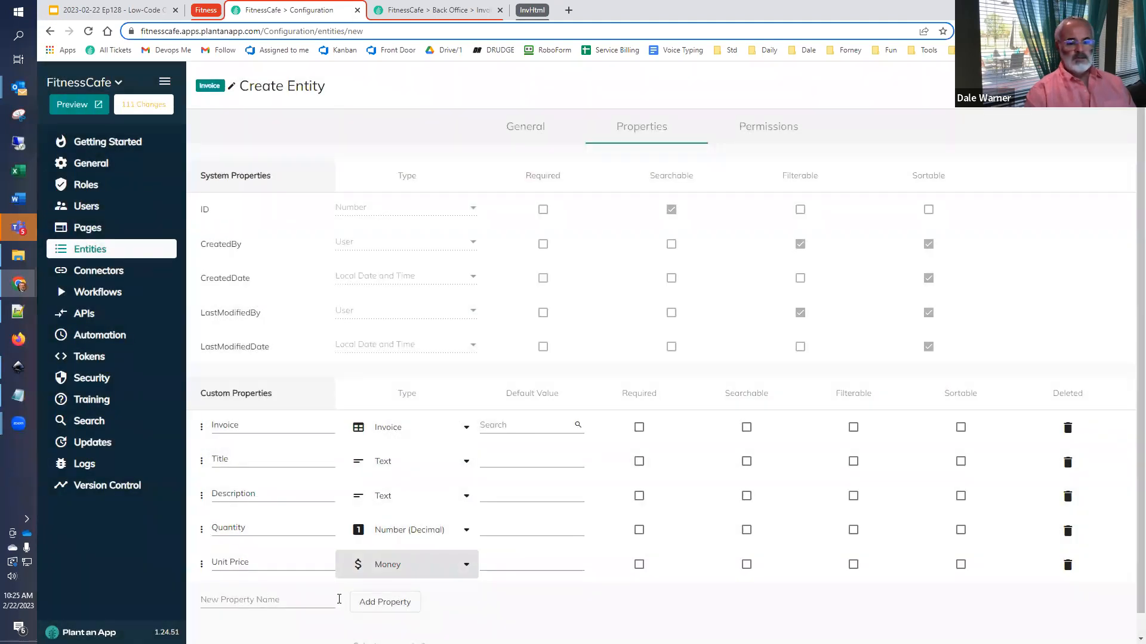
- Add a custom property named Item Total with the Money type
click(294, 601)
text(Ite)
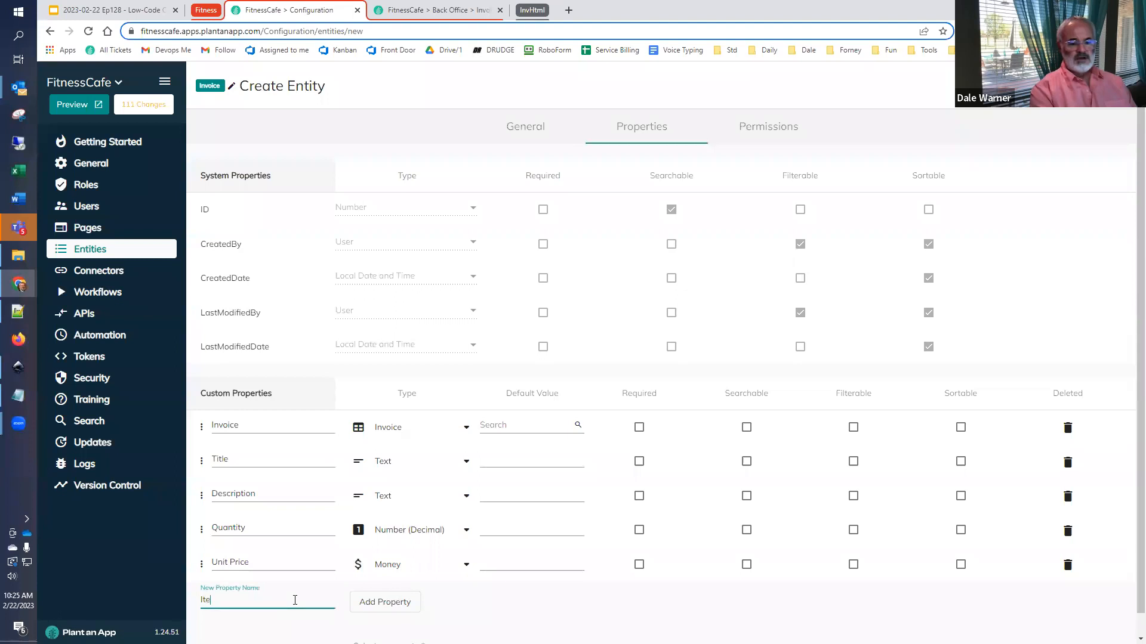
text(m Total)
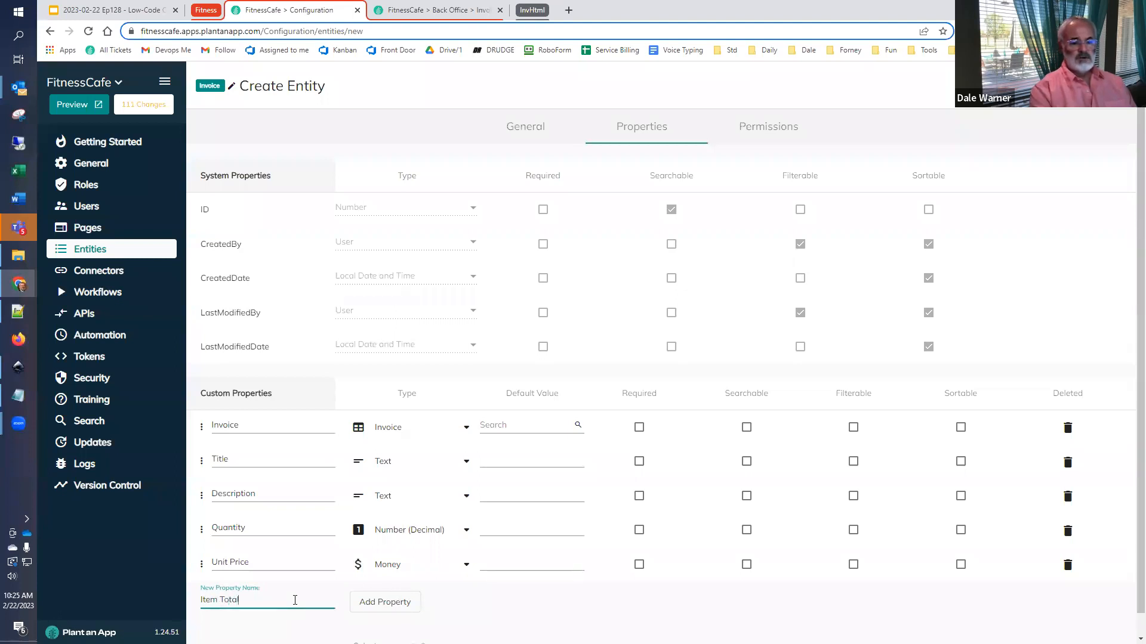
click(385, 604)
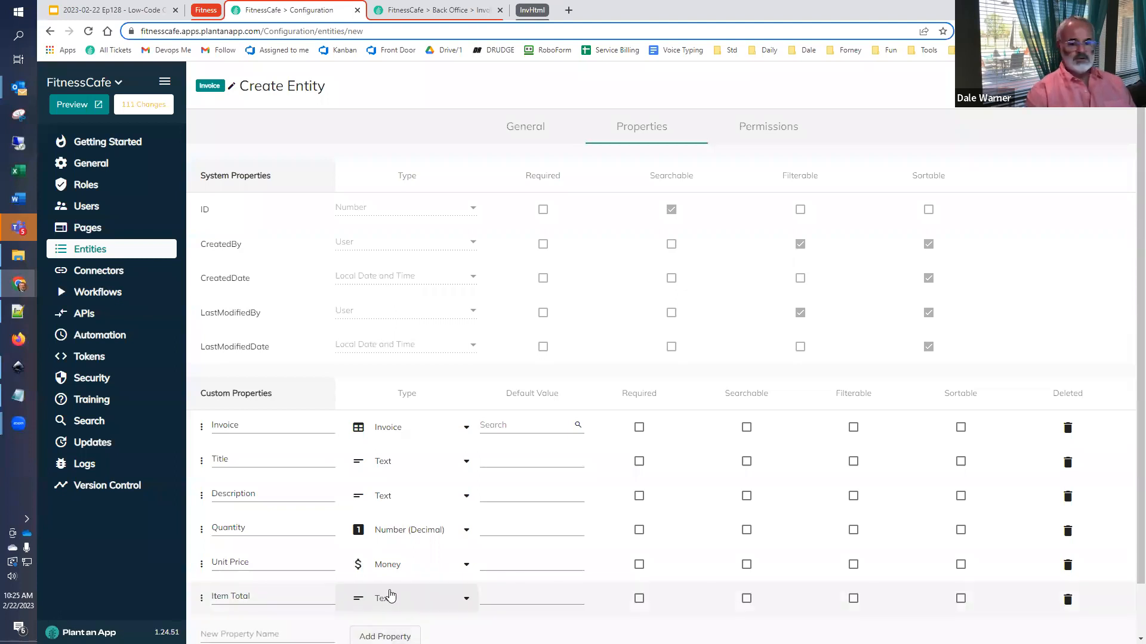
click(388, 595)
click(497, 374)
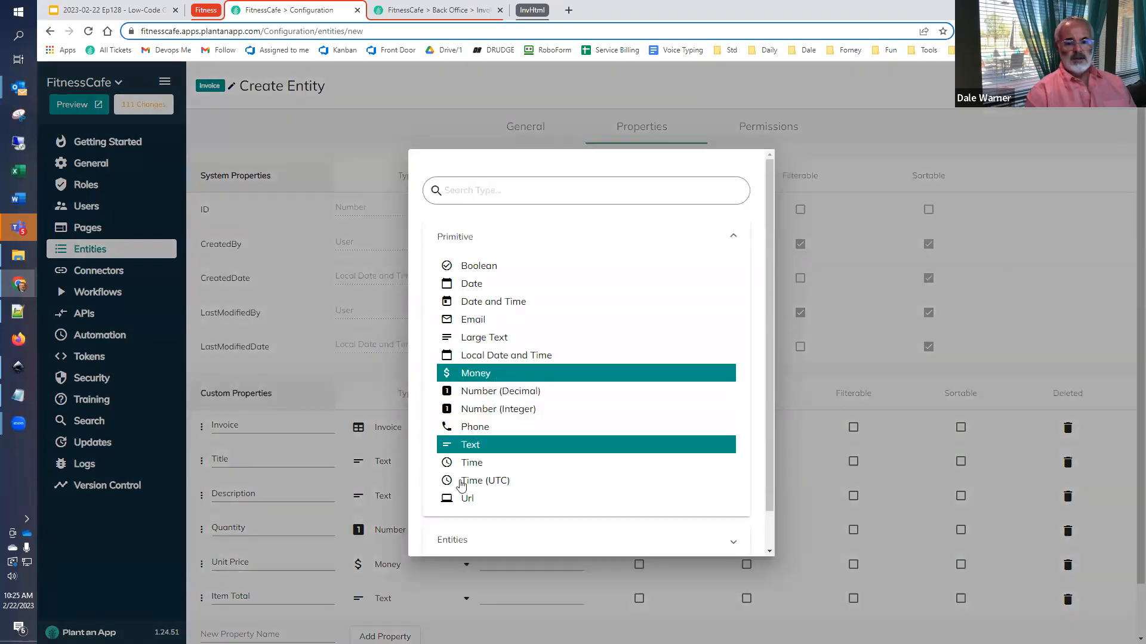
- Choose Title as the entity's display name property and save the entity
scroll(427, 545, down, 1)
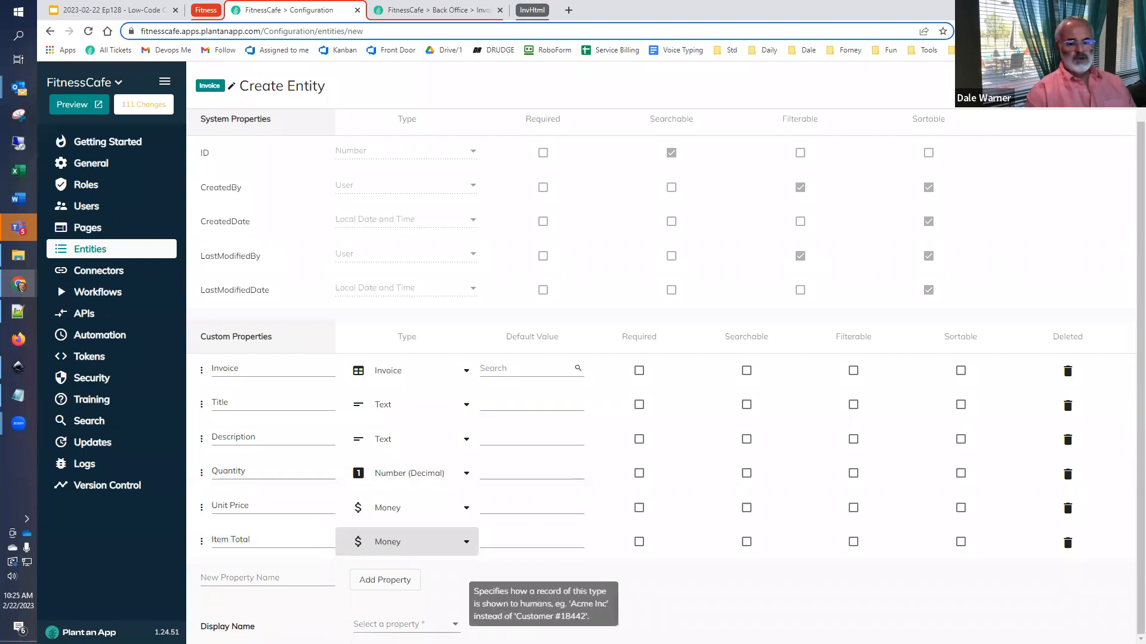
click(391, 624)
click(390, 522)
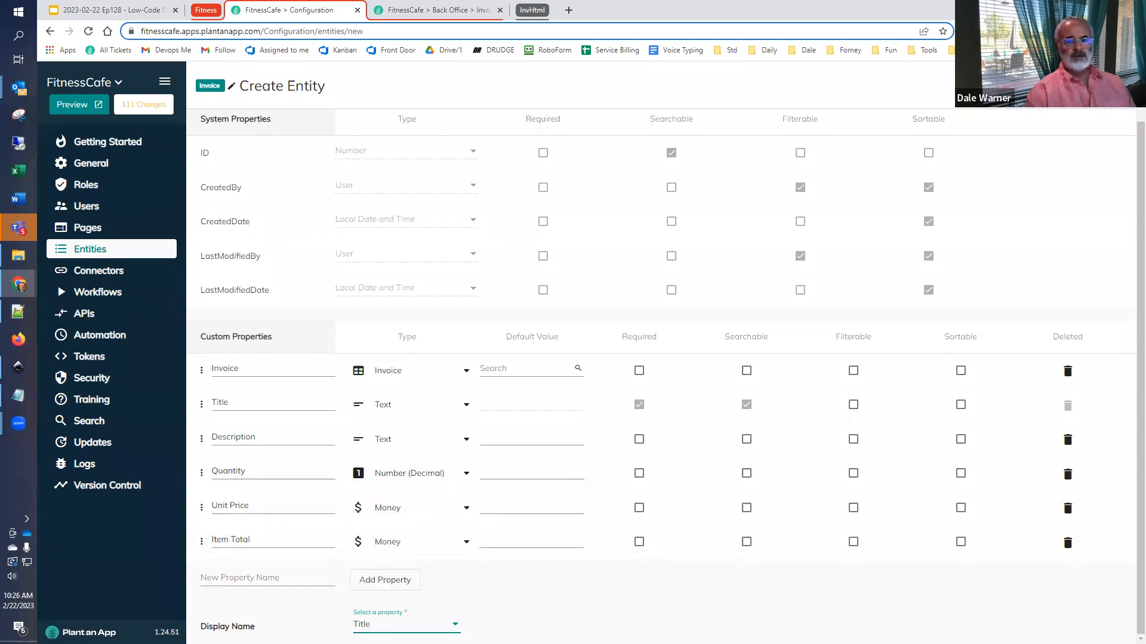
click(1099, 86)
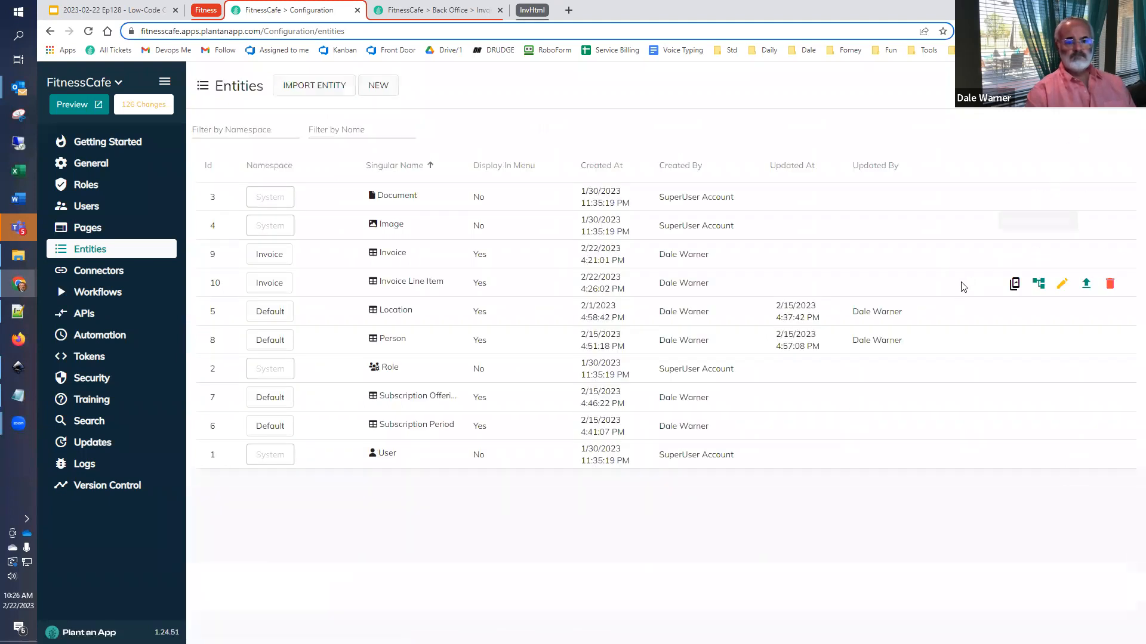
- Open the Invoice Line Item entity's listing page, place its browser tab after the Invoices listing, and view both listings
click(1016, 285)
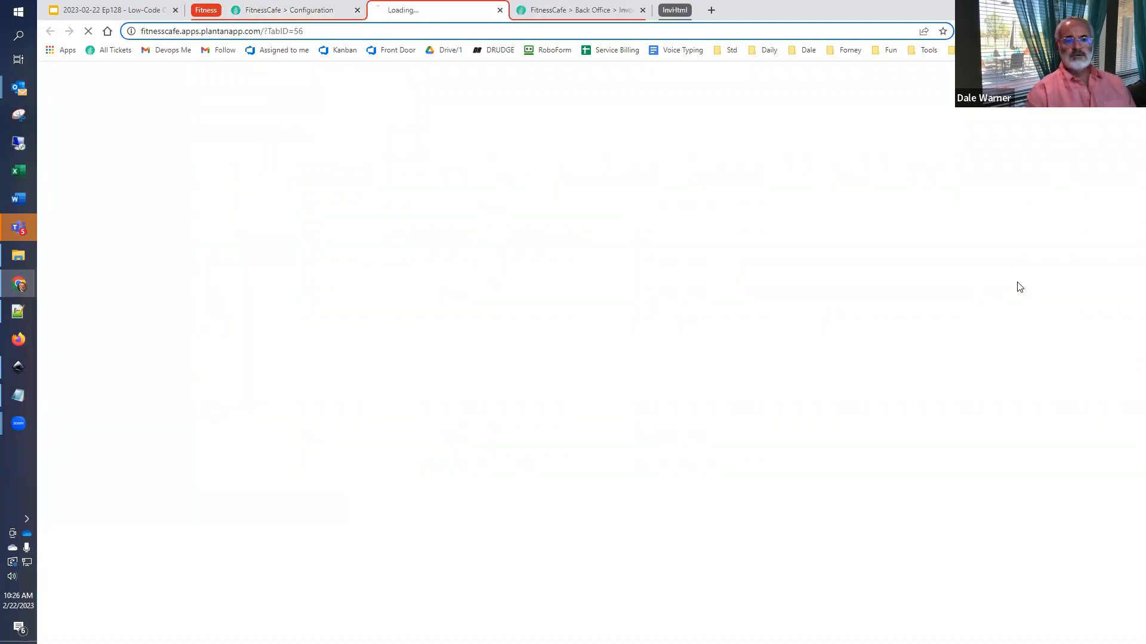
drag(464, 11, 533, 22)
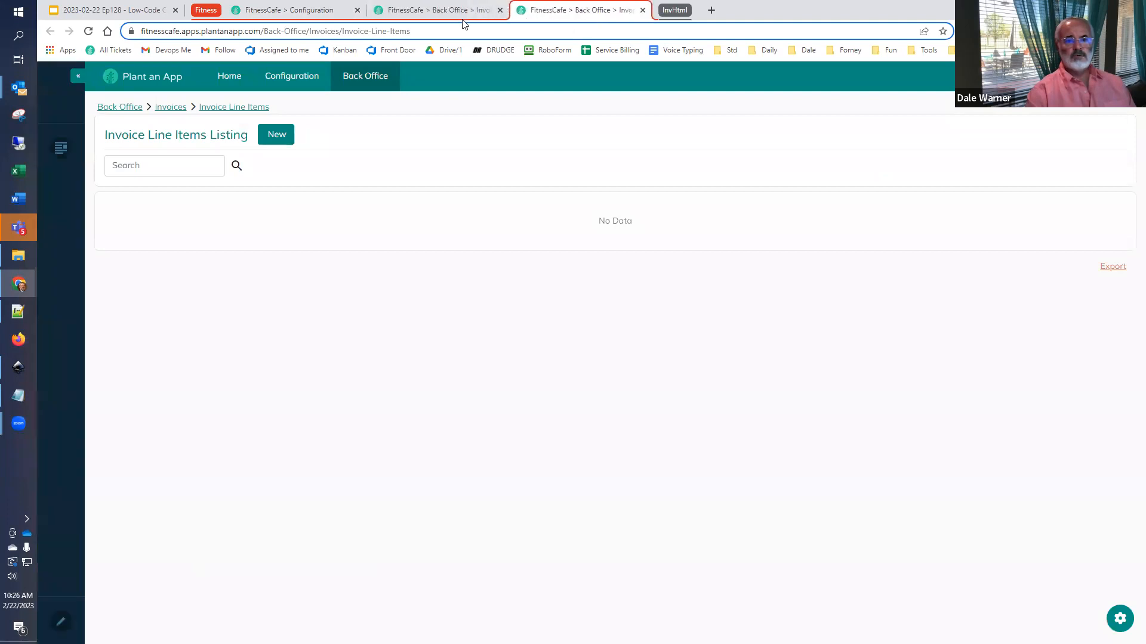
click(454, 11)
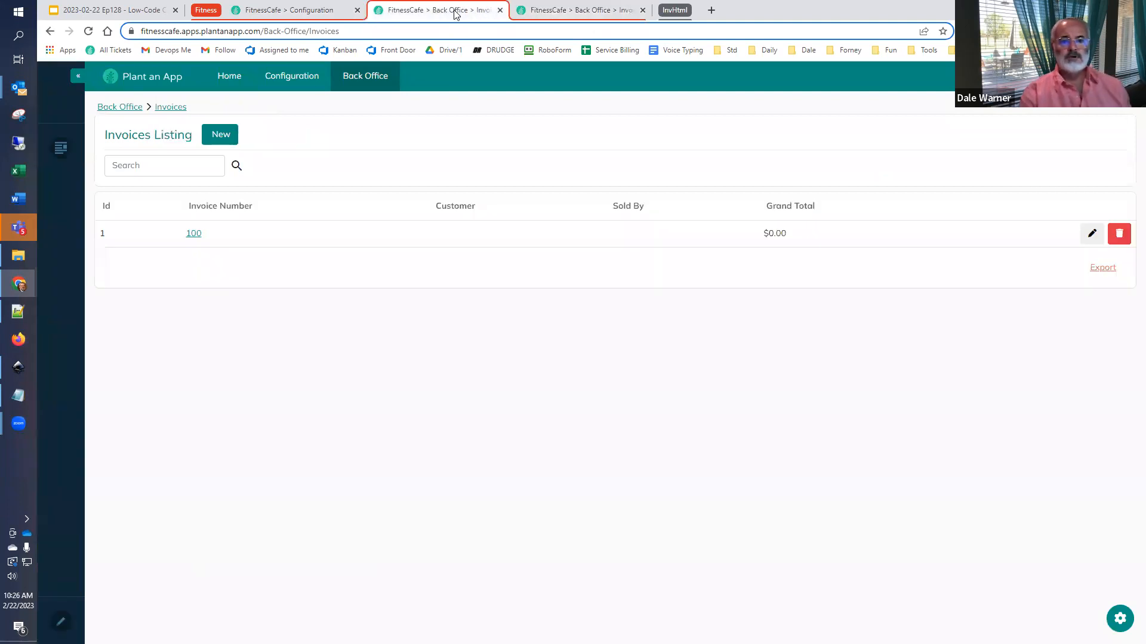
click(537, 11)
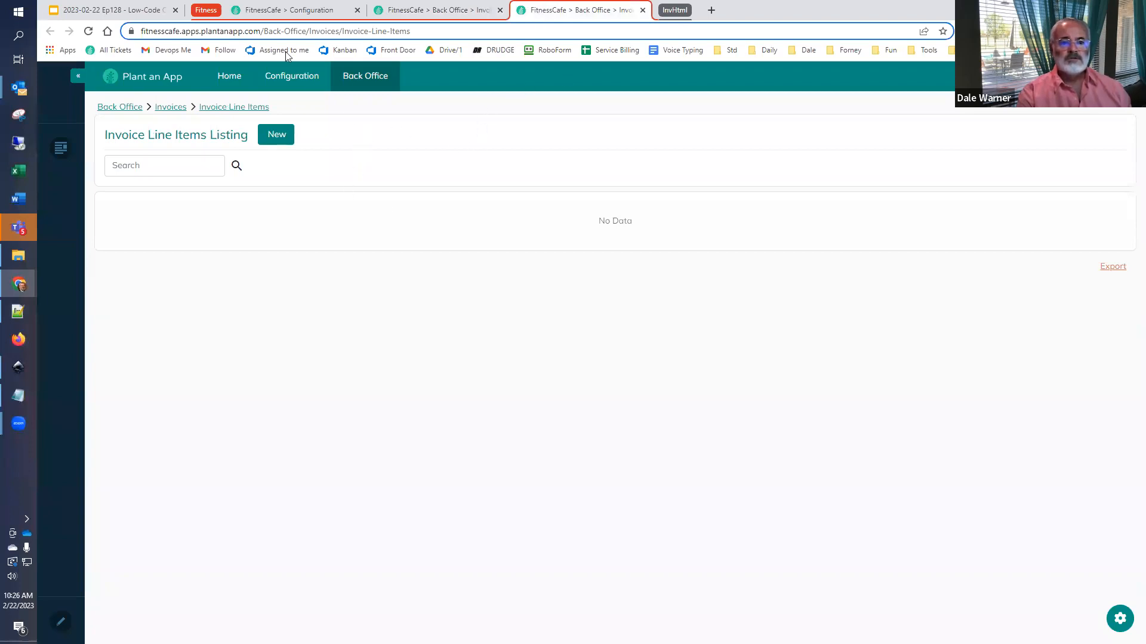
- Switch to the Low-Code Café presentation in Google Slides and review the Create Invoice and Add Item to Invoice workflow slides
click(109, 10)
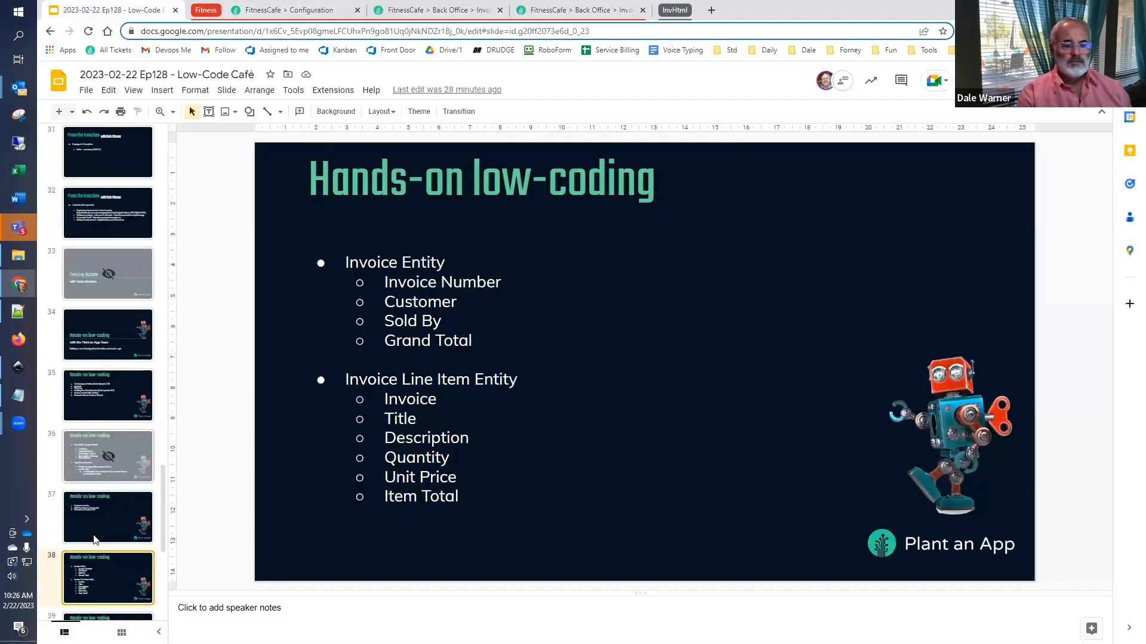
scroll(157, 454, down, 3)
click(109, 458)
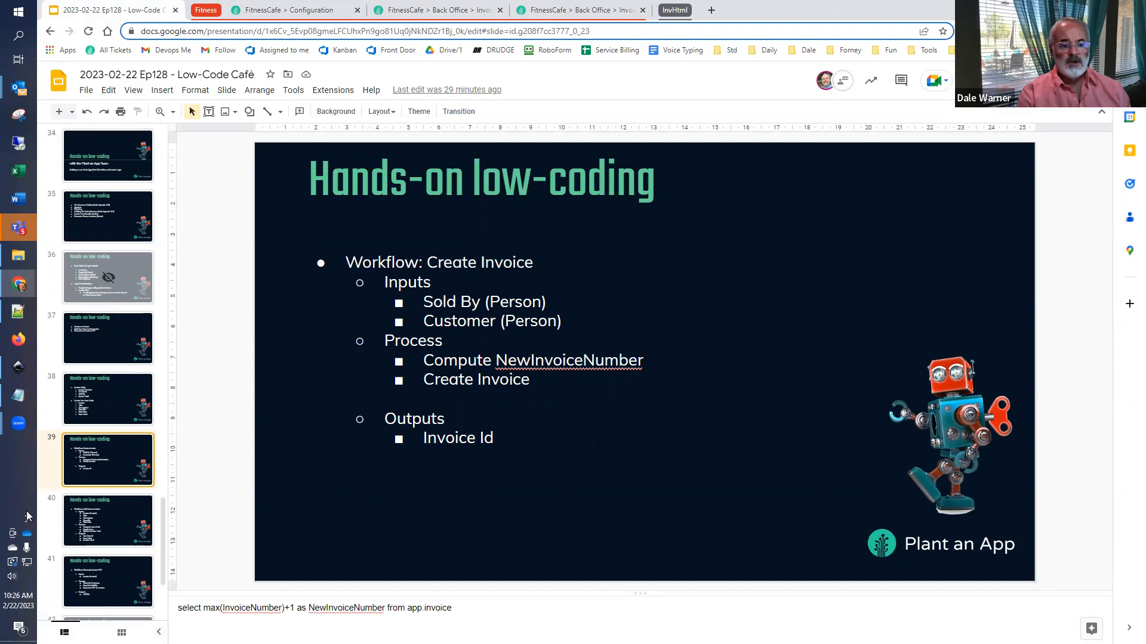
click(54, 531)
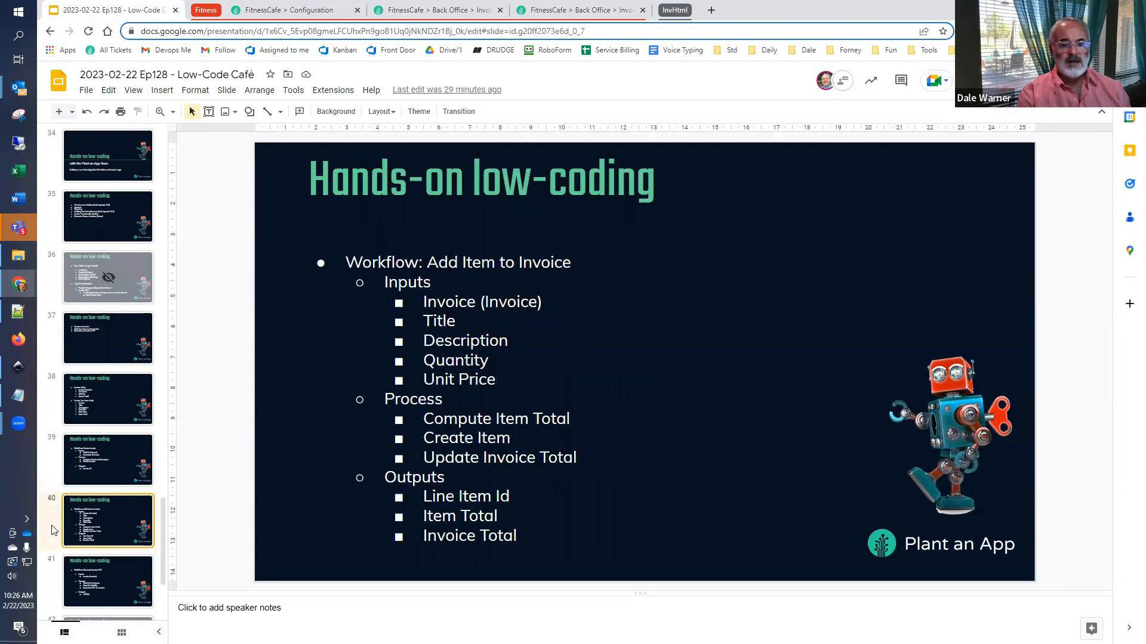
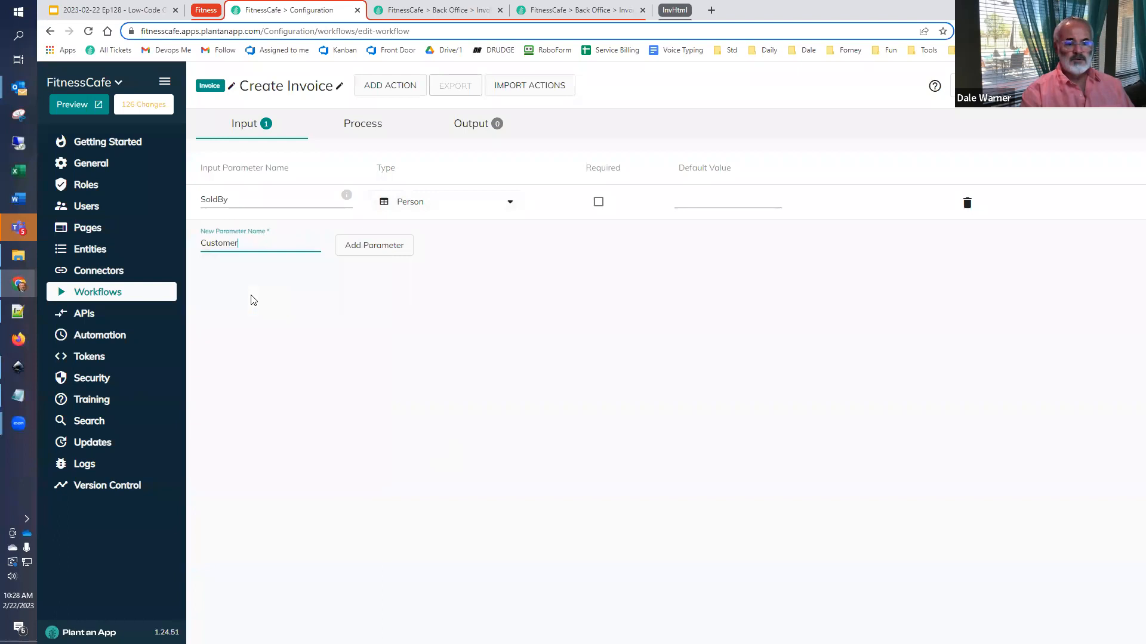
- Add an input parameter named Customer with the Person entity type to the Create Invoice workflow
click(360, 251)
click(430, 239)
scroll(494, 466, down, 1)
click(499, 529)
scroll(507, 471, down, 3)
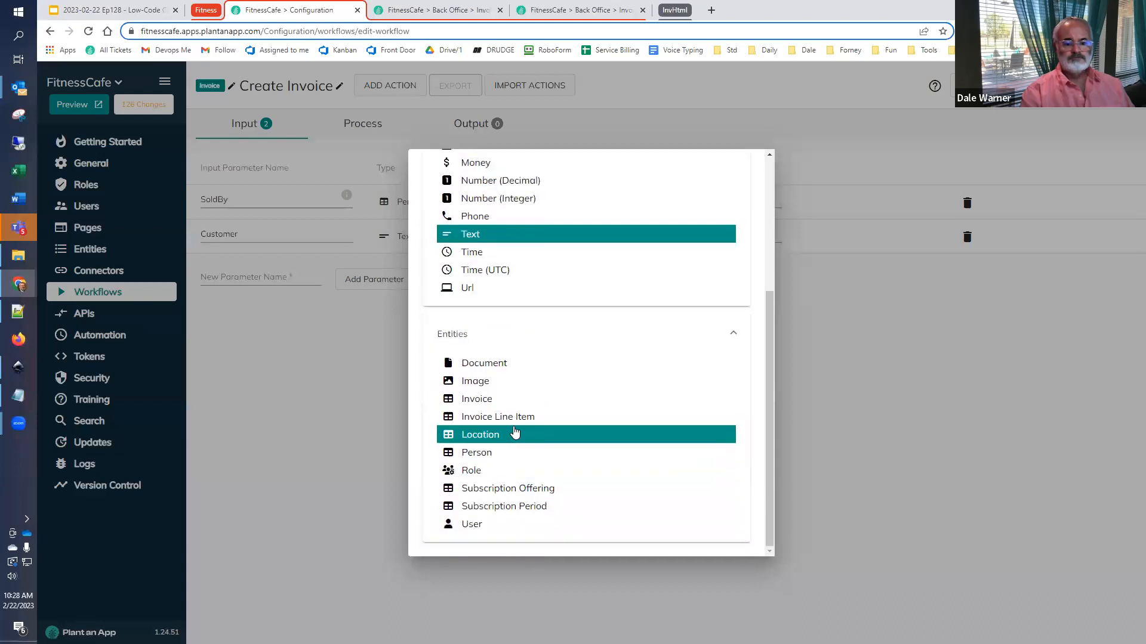
click(512, 456)
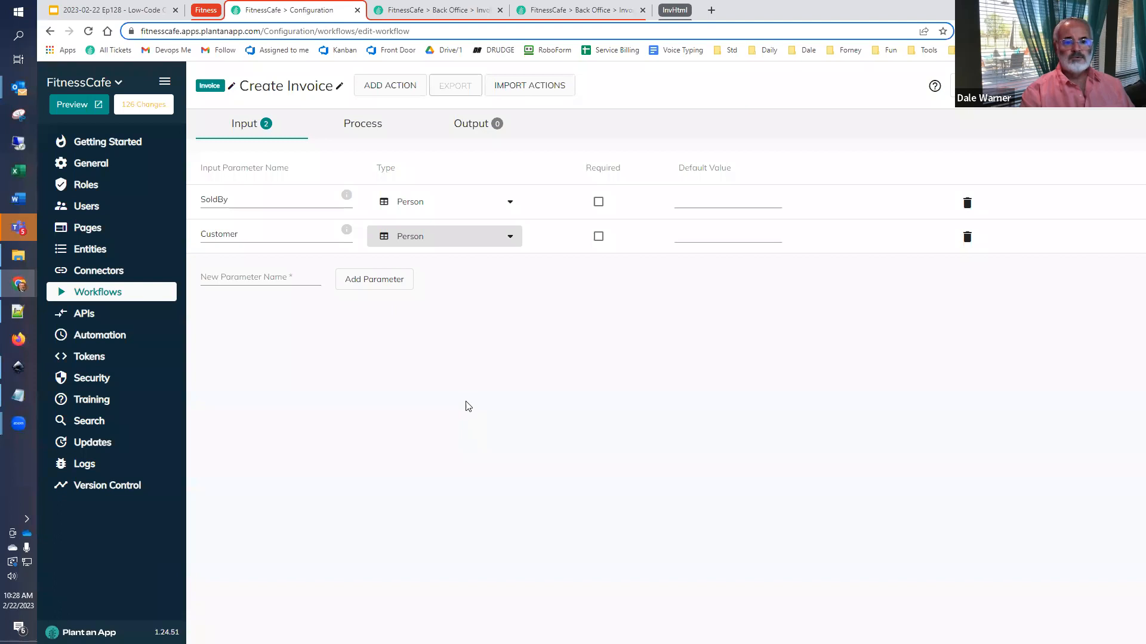
- Take the Compute NewInvoiceNumber text from the presentation and add a Run SQL Query action after Start in the workflow's process
click(124, 11)
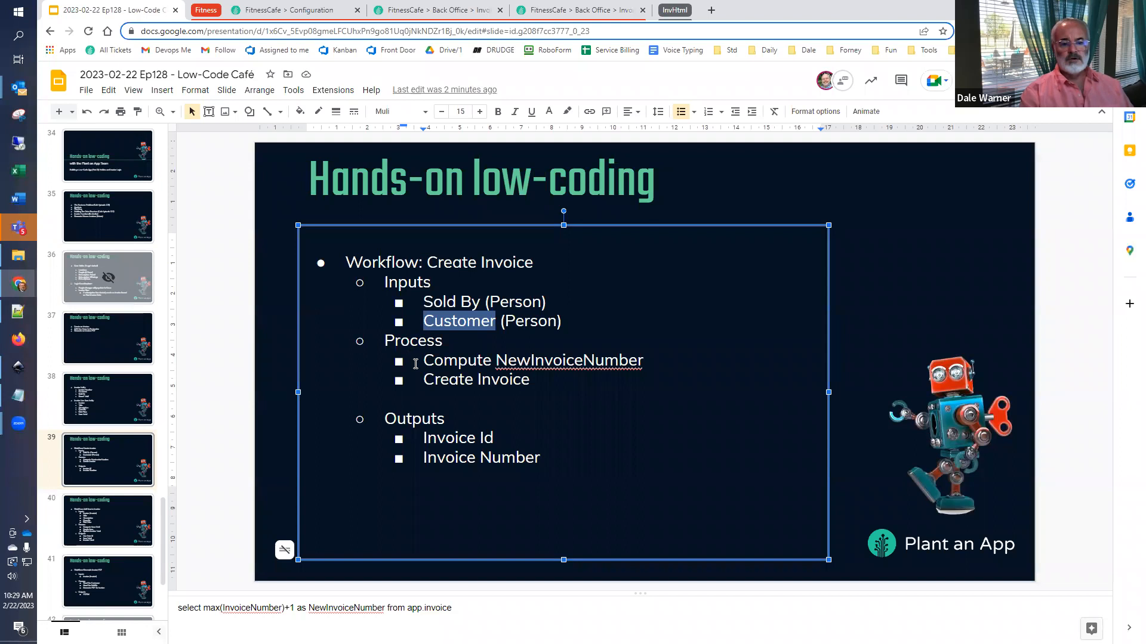
drag(422, 361, 644, 362)
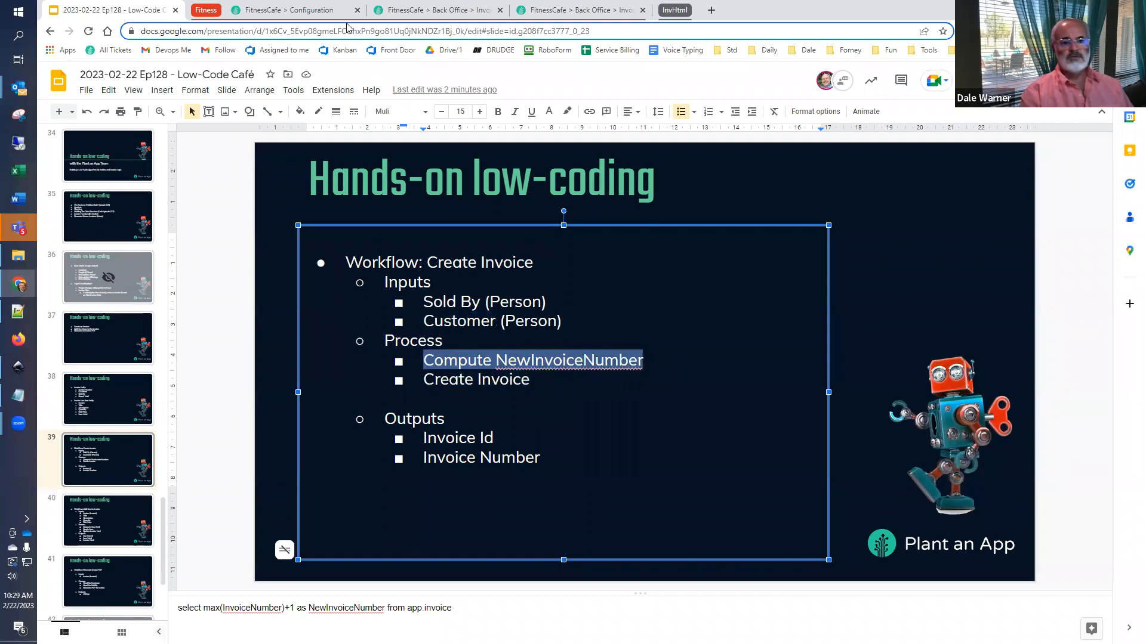
click(281, 11)
click(356, 124)
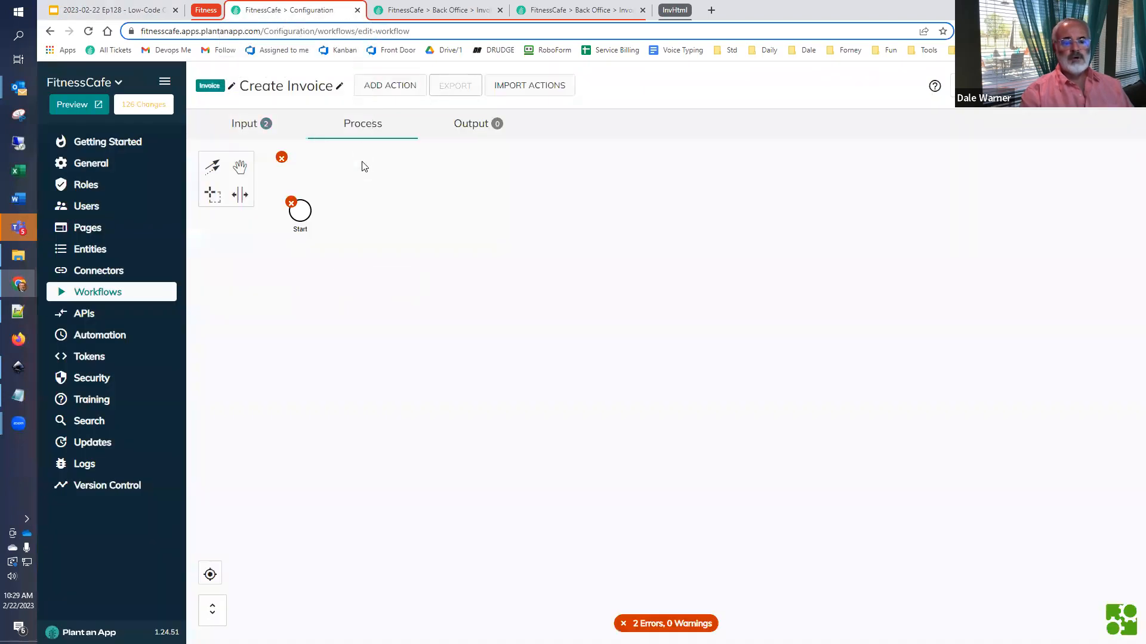
click(300, 218)
click(321, 202)
text(sql)
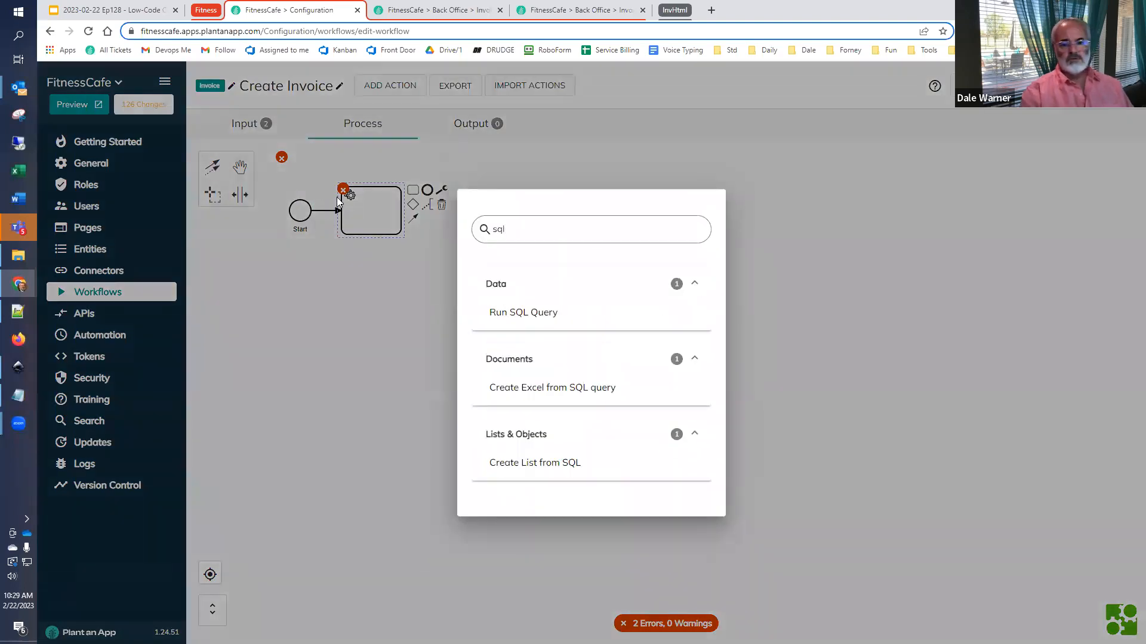
click(495, 312)
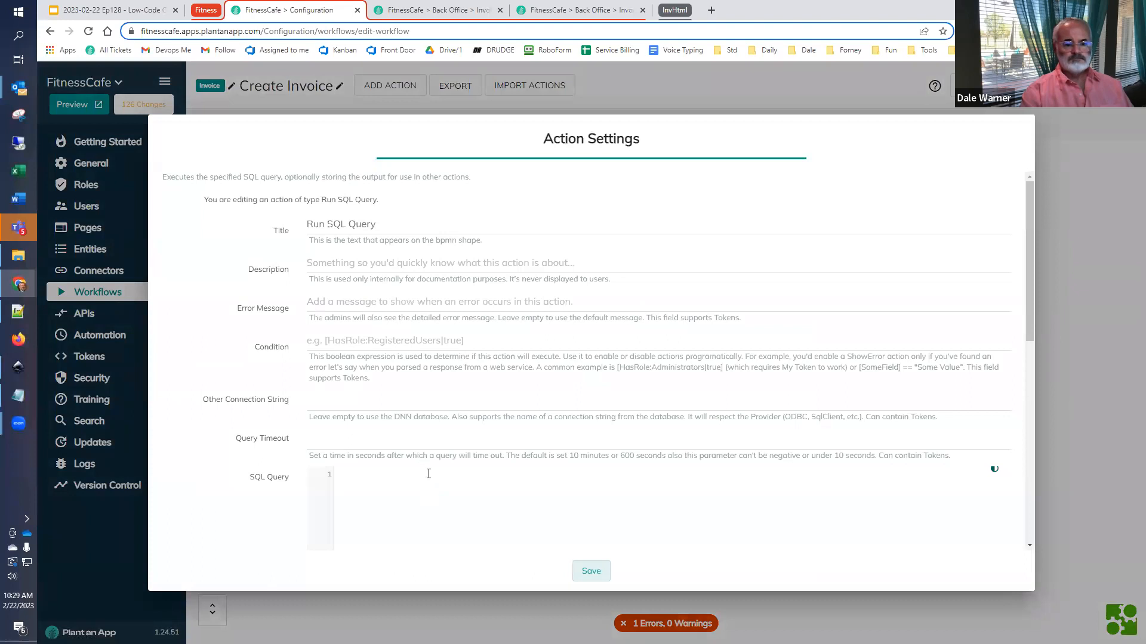
- Title the action "Run SQL Query to Compute NewInvoiceNumber" and go to its SQL Query setting
click(394, 226)
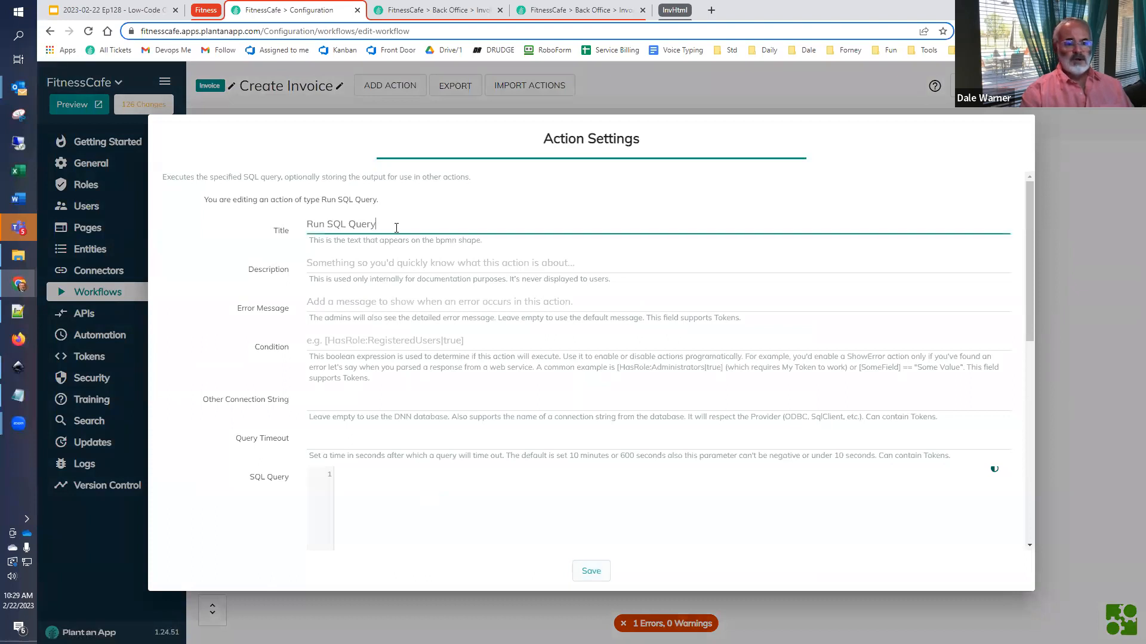
text(to Compute NewInvoiceNumber)
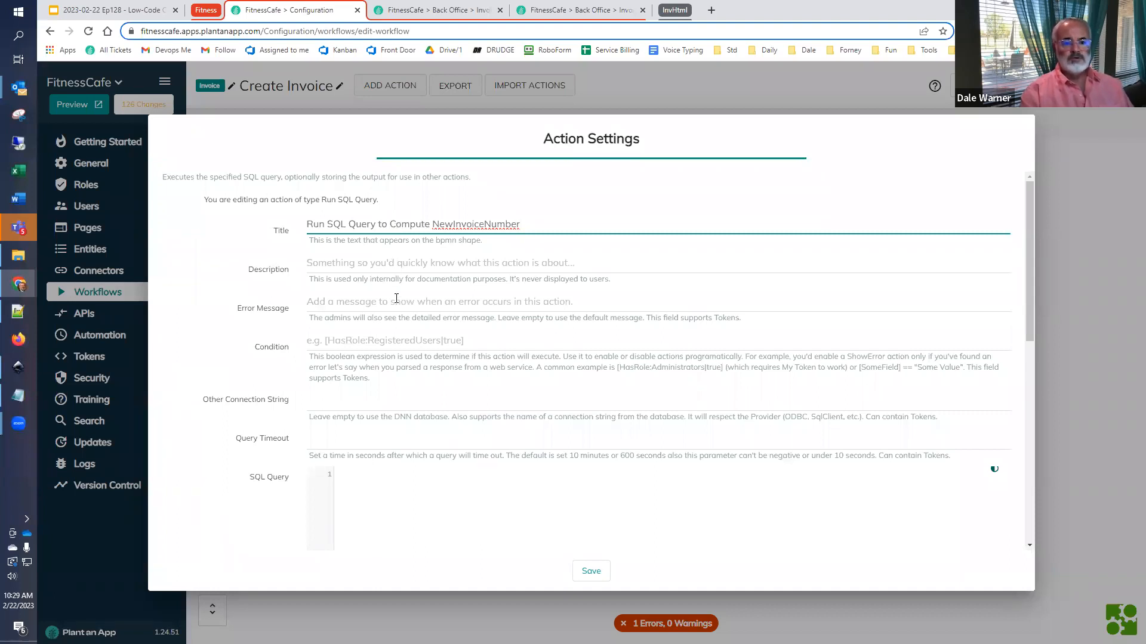
scroll(397, 294, down, 3)
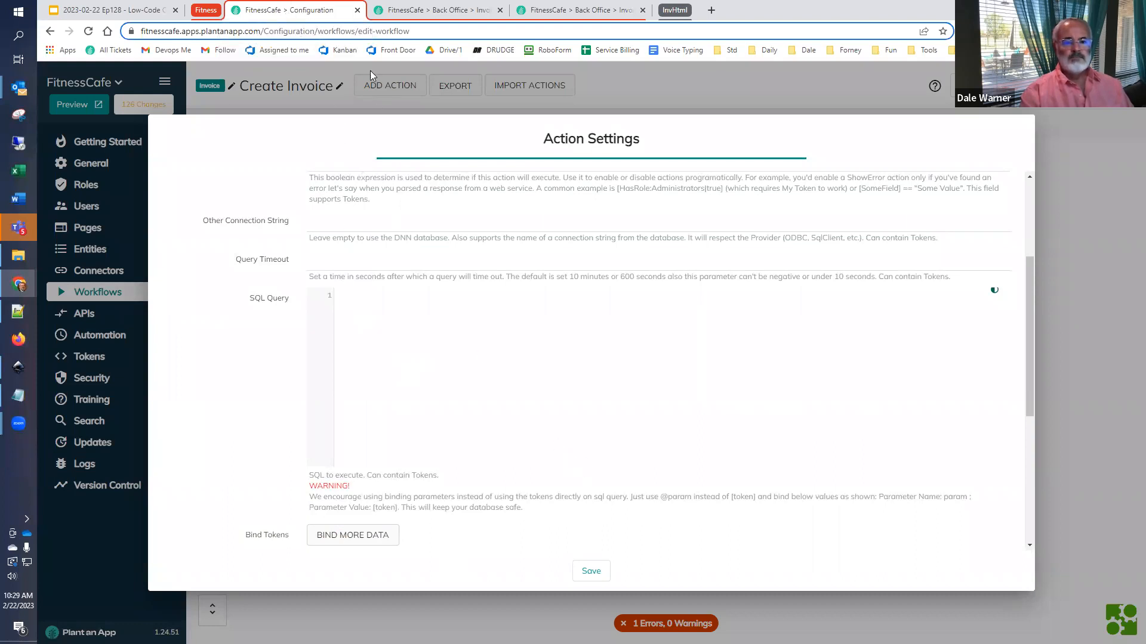
- Duplicate the configuration browser tab and enable the SQL Console in the duplicate's general settings
right_click(302, 13)
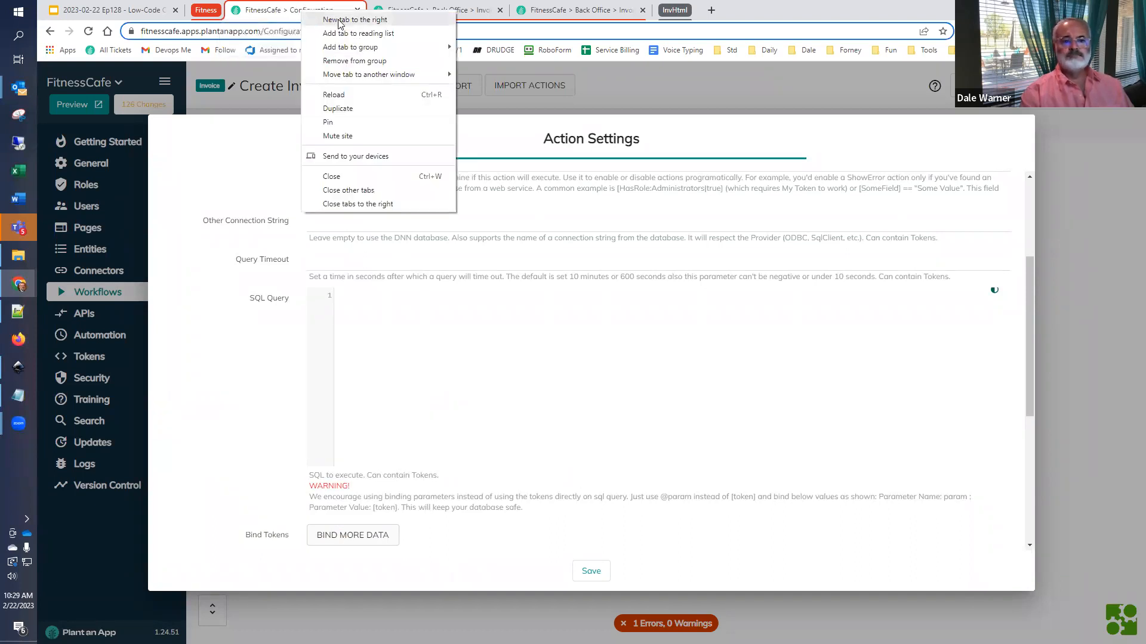
click(349, 109)
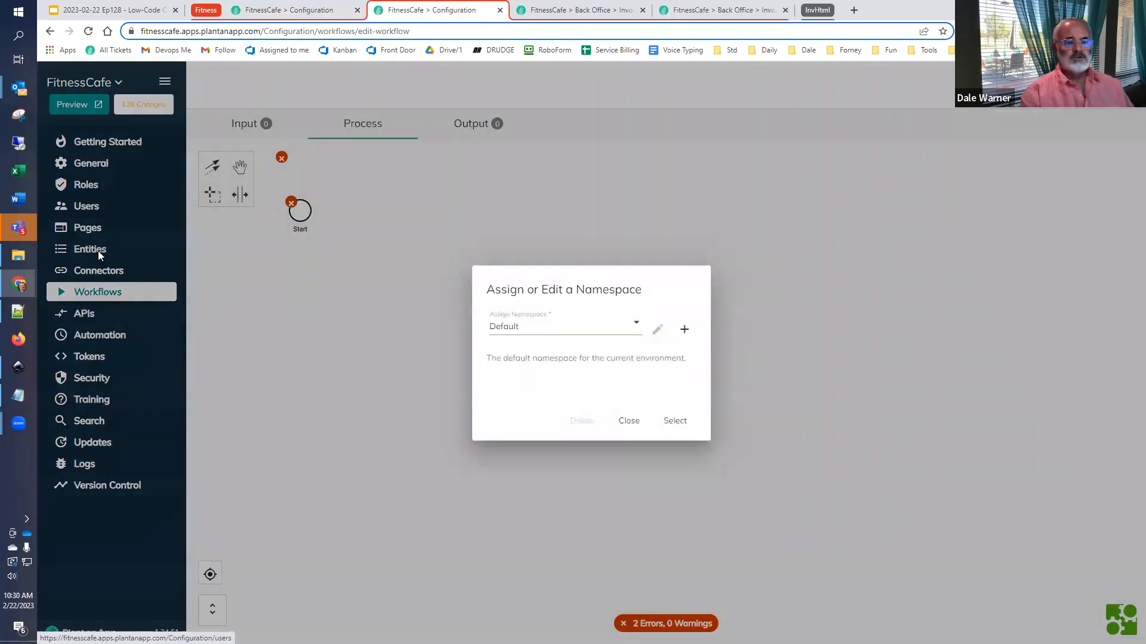
click(628, 421)
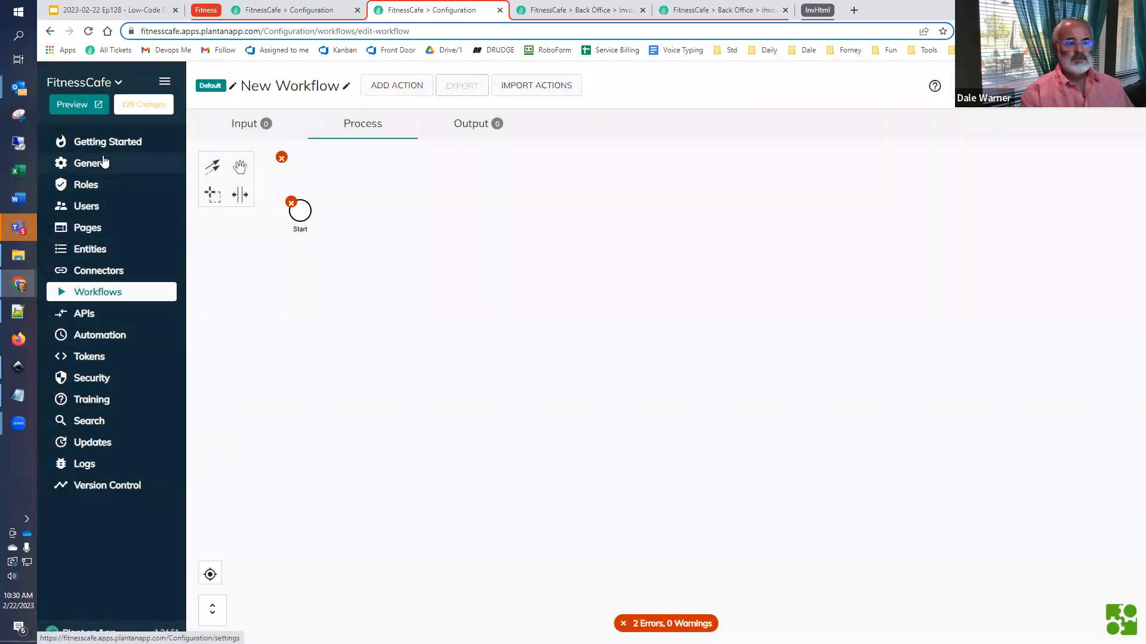
click(103, 163)
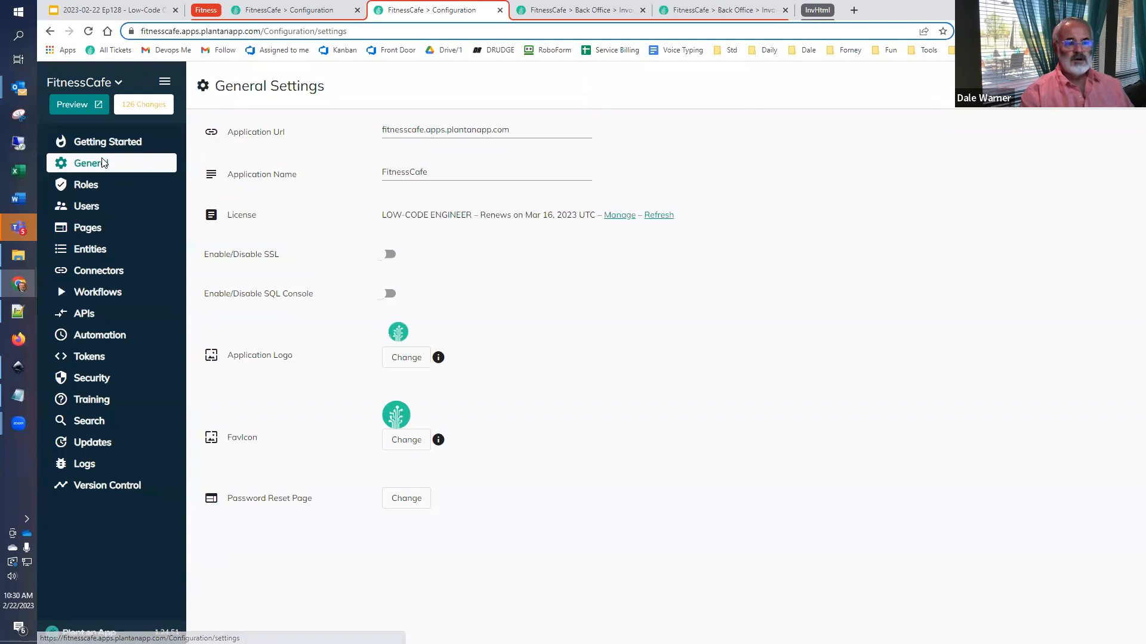
click(389, 295)
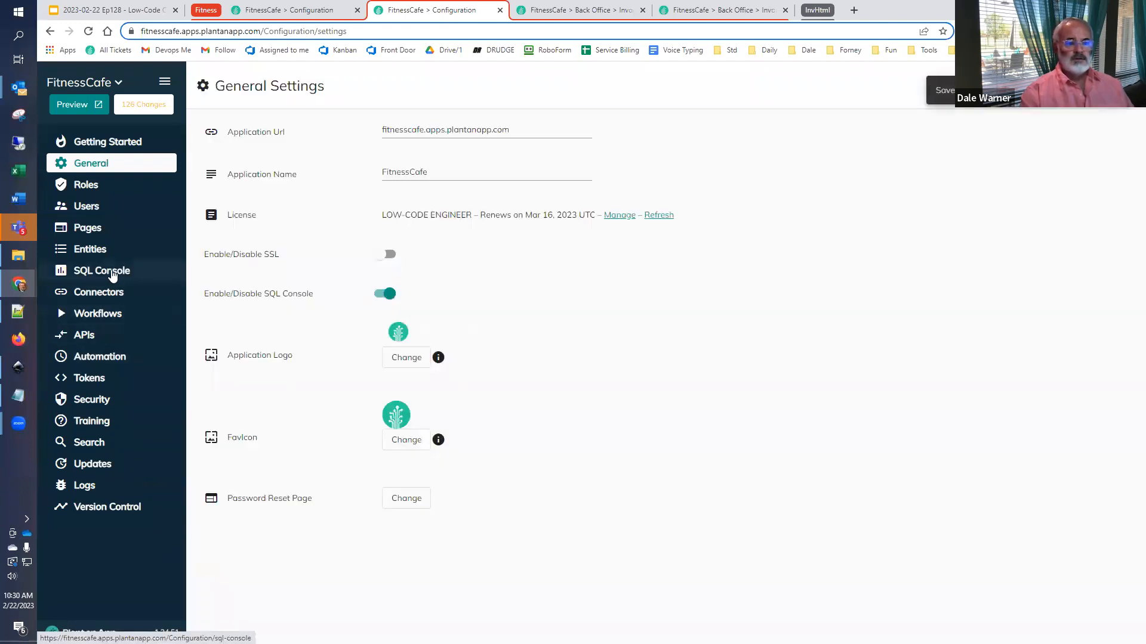
- Open the SQL Console, expand the app.Invoice entity and run the query "select * from app.Invoice"
click(110, 270)
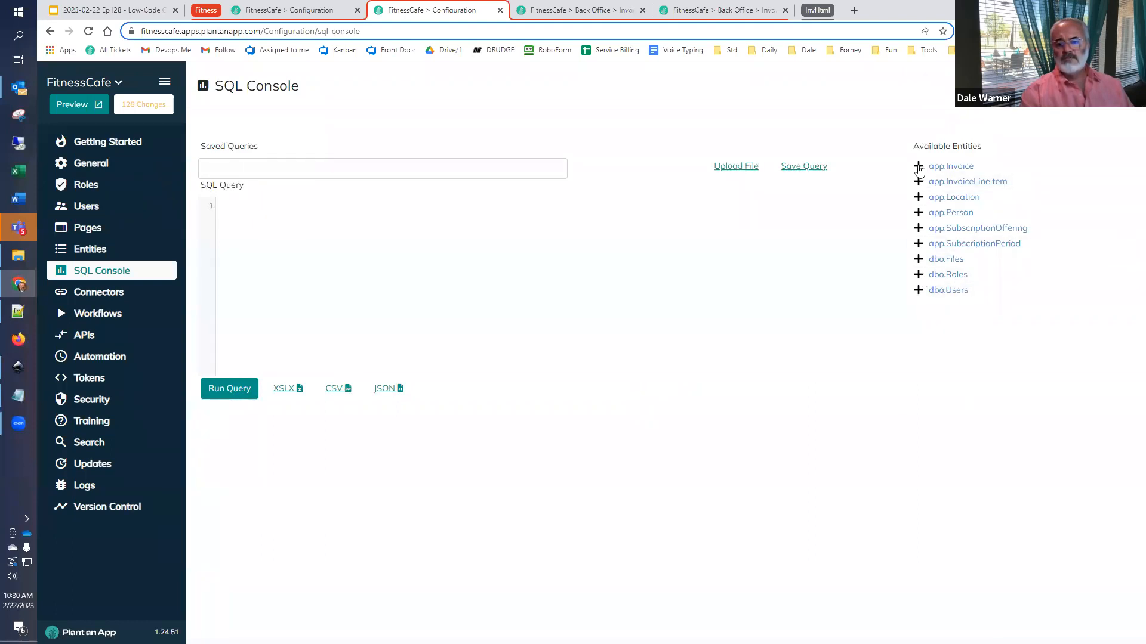
click(919, 167)
click(949, 167)
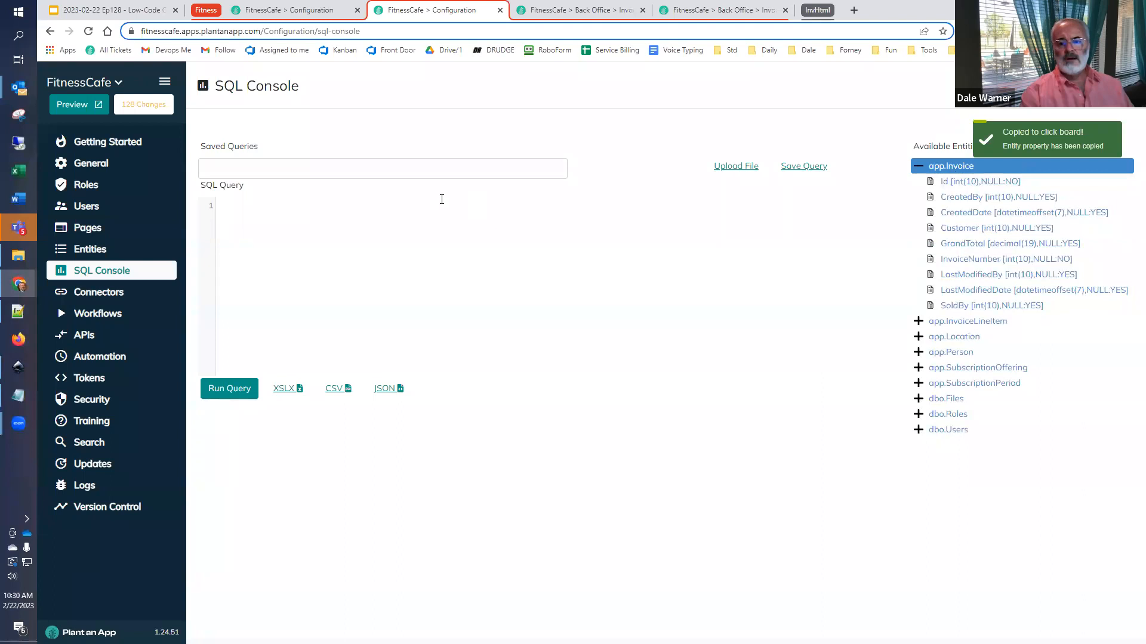
click(307, 221)
text(select )
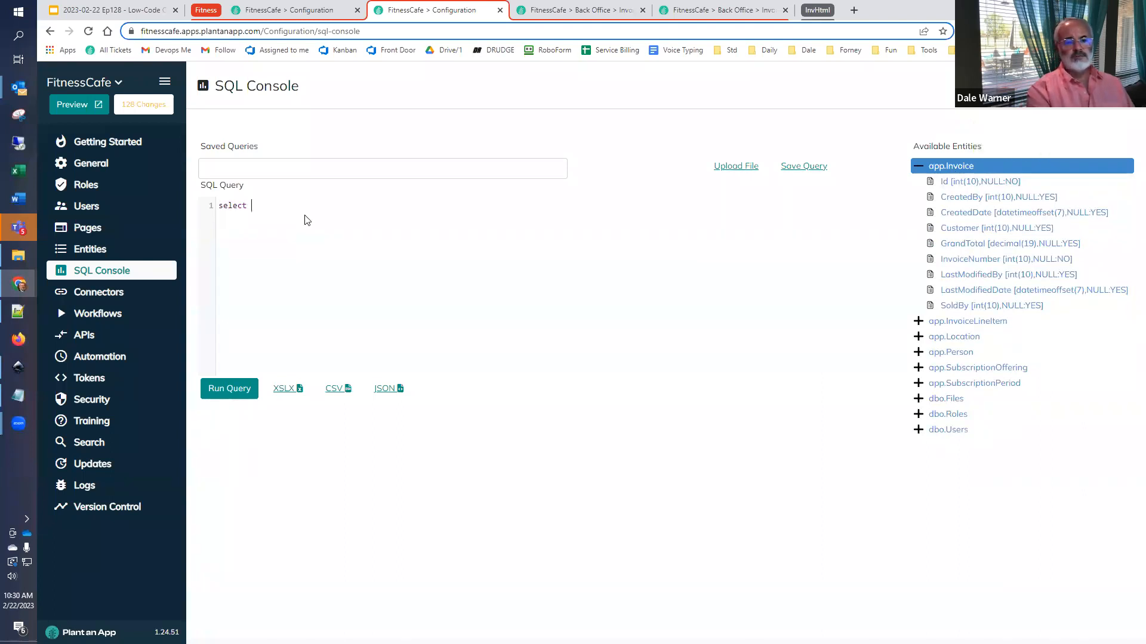
text(*)
key(ctrl+v)
key(ctrl+Left)
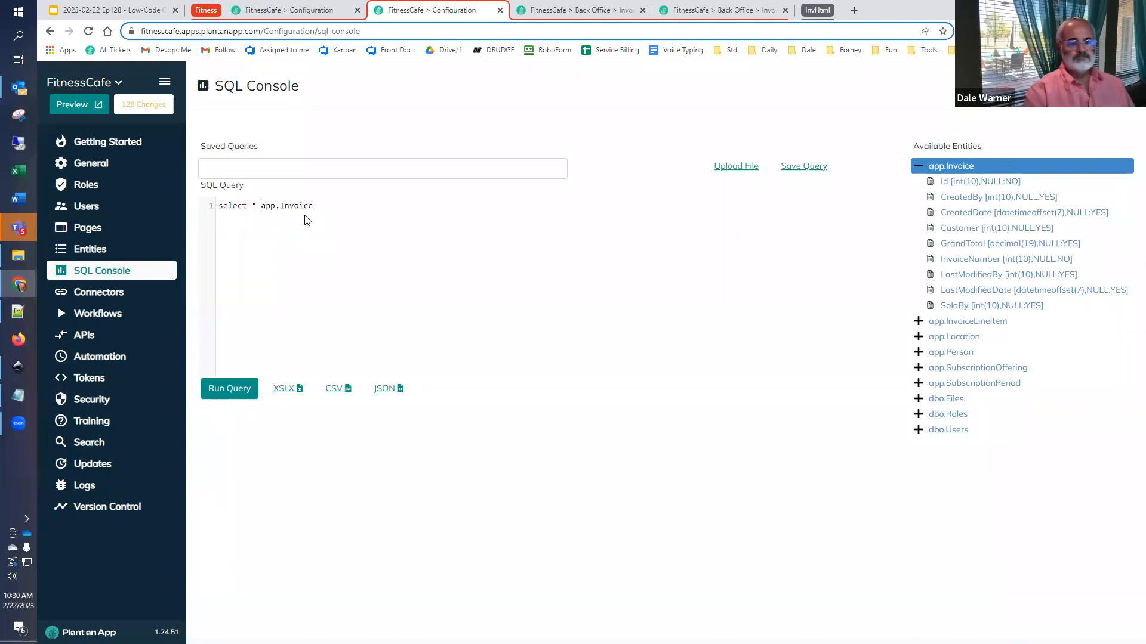
text(from)
click(233, 387)
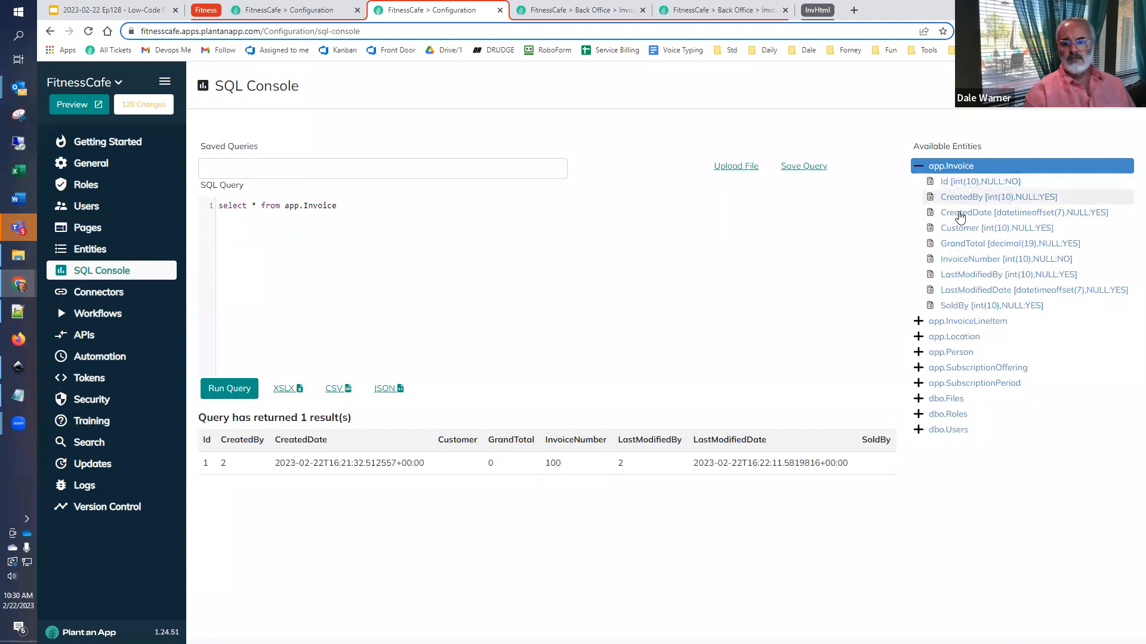
- Replace the asterisk in the query with the InvoiceNumber column and run it
click(963, 260)
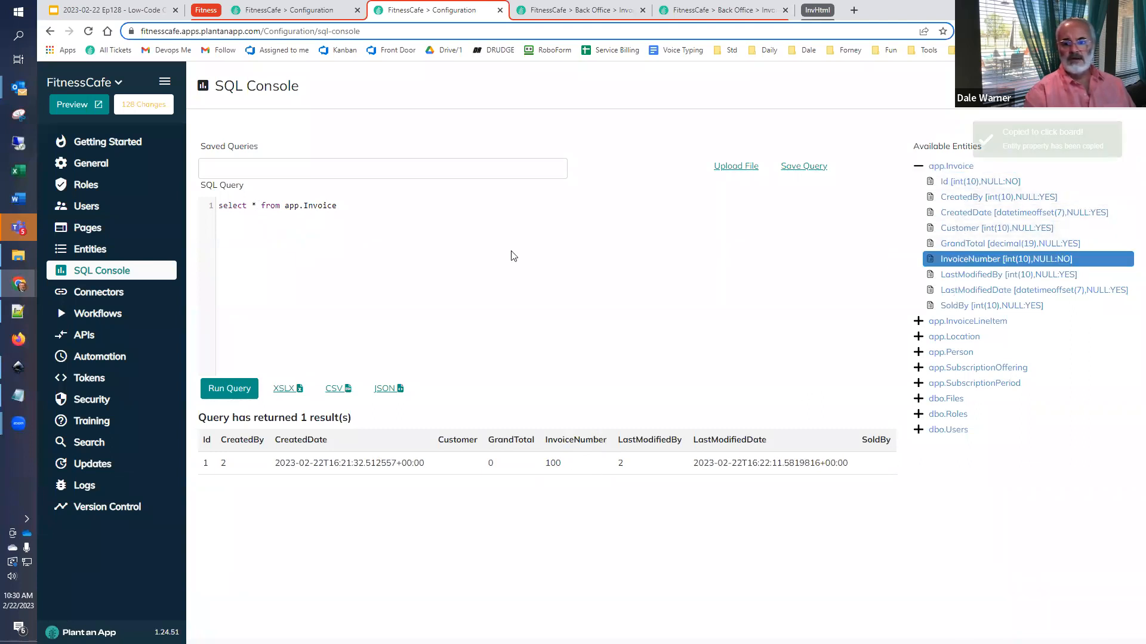
double_click(255, 205)
key(ctrl+v)
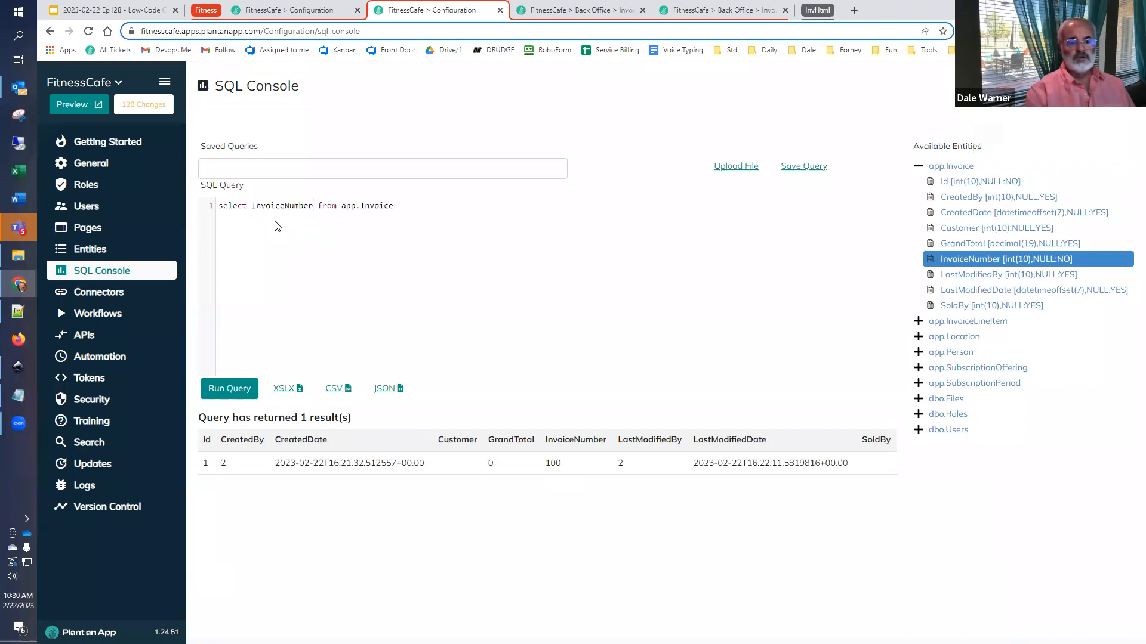
click(218, 385)
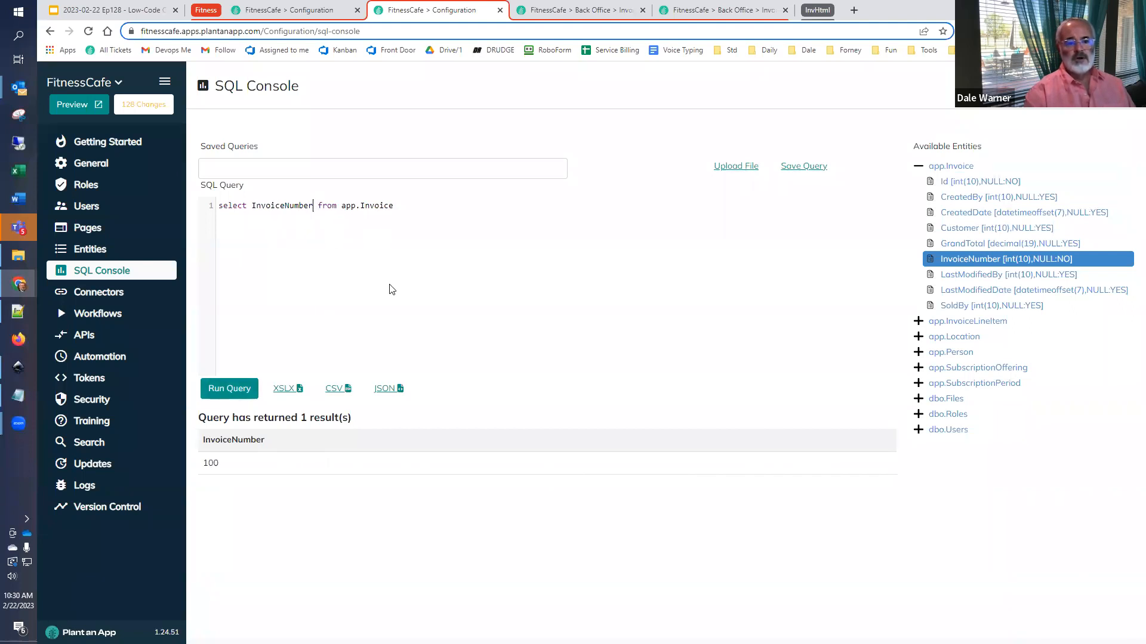
- Change the selected column to "max(InvoiceNumber) as newInvoiceNumber" and run the query
text(max(InvoiceNumber)
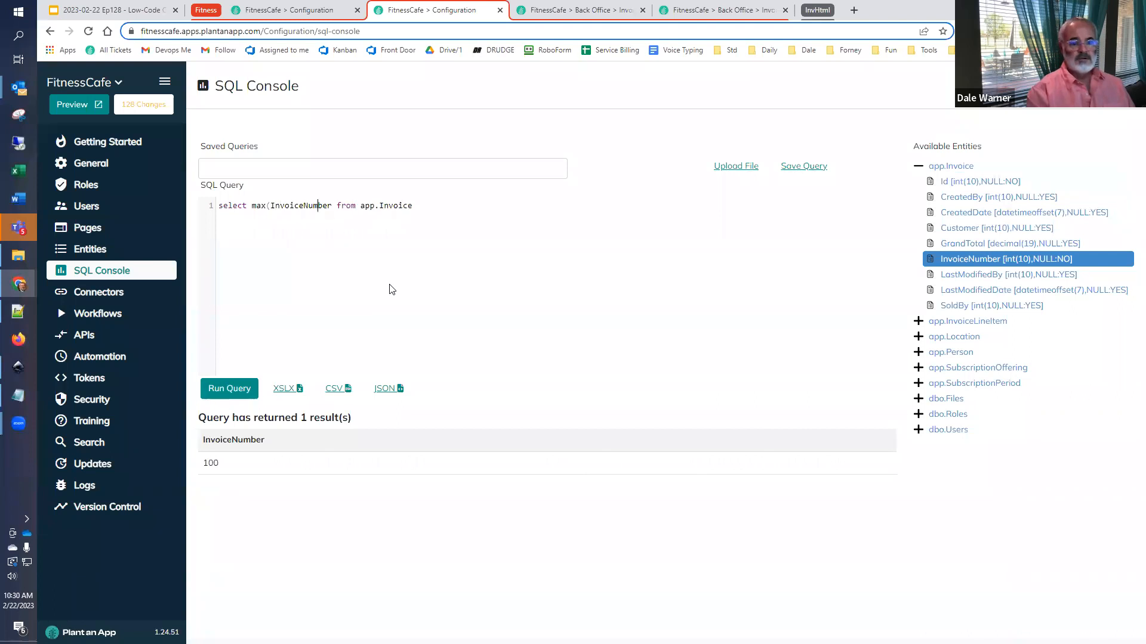
text() )
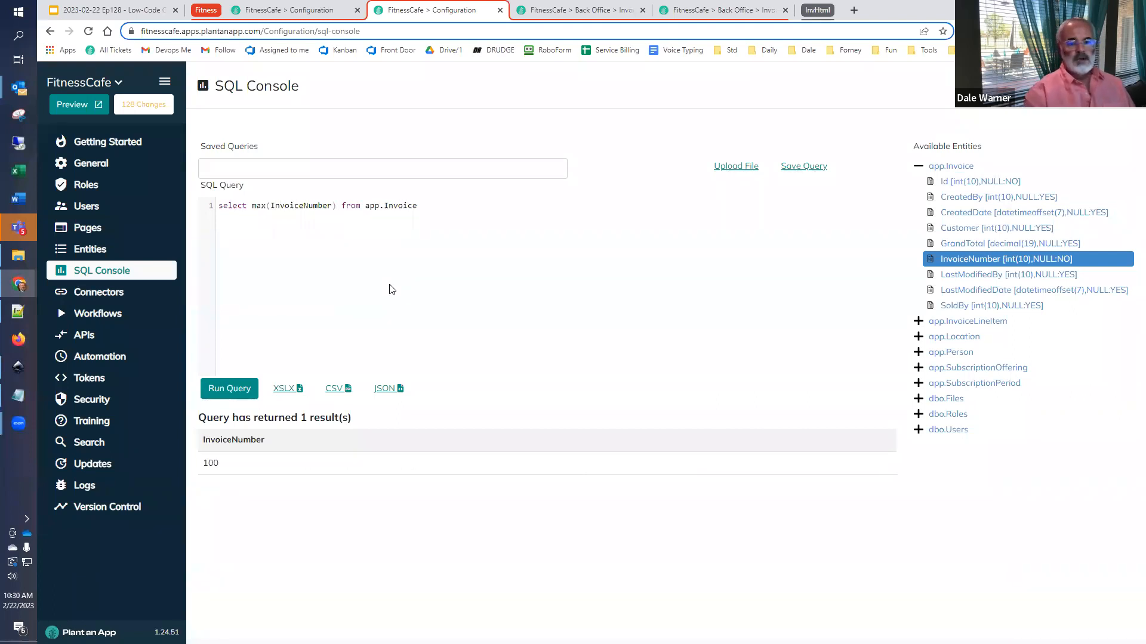
text(as newInvoiceNumber)
click(232, 386)
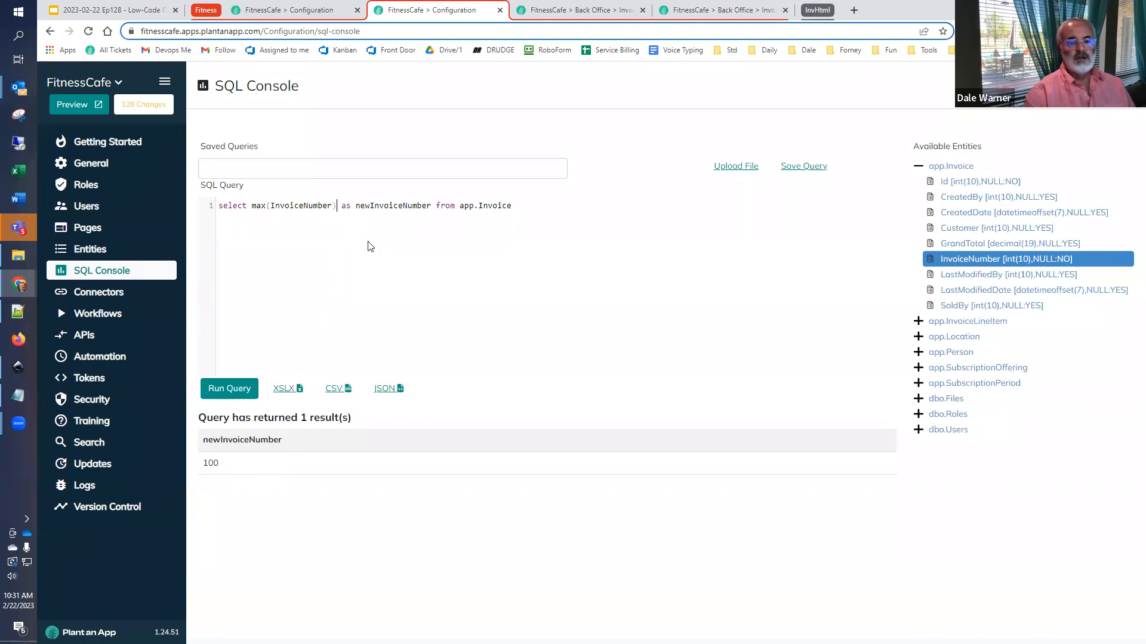
- Add "+ 1" after max(InvoiceNumber) in the query and run it
text(+1)
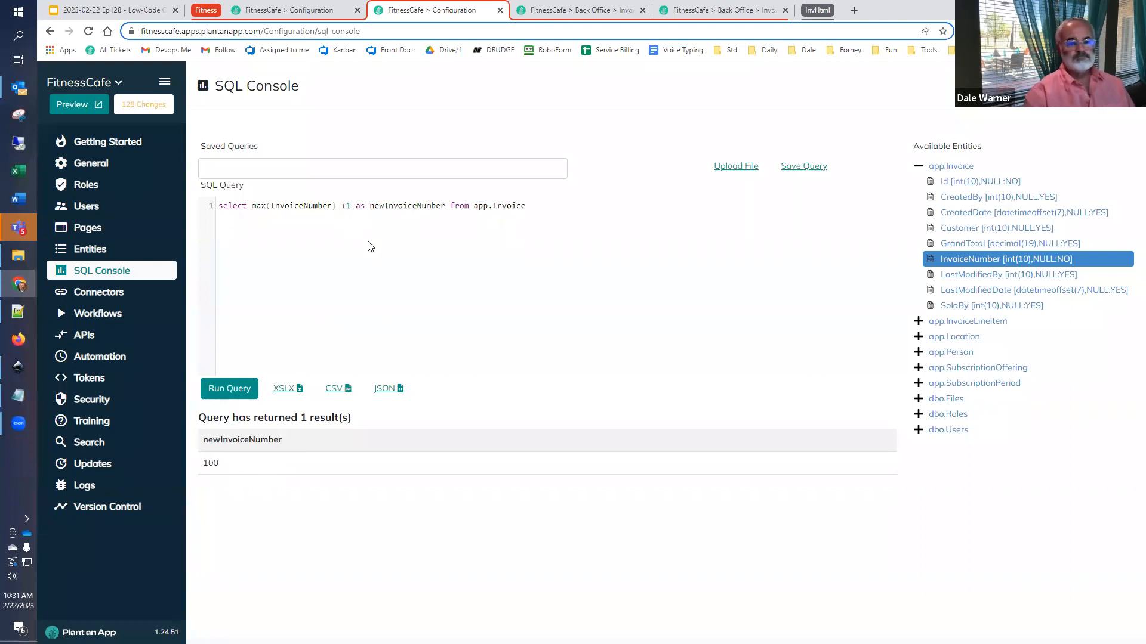
key(Left)
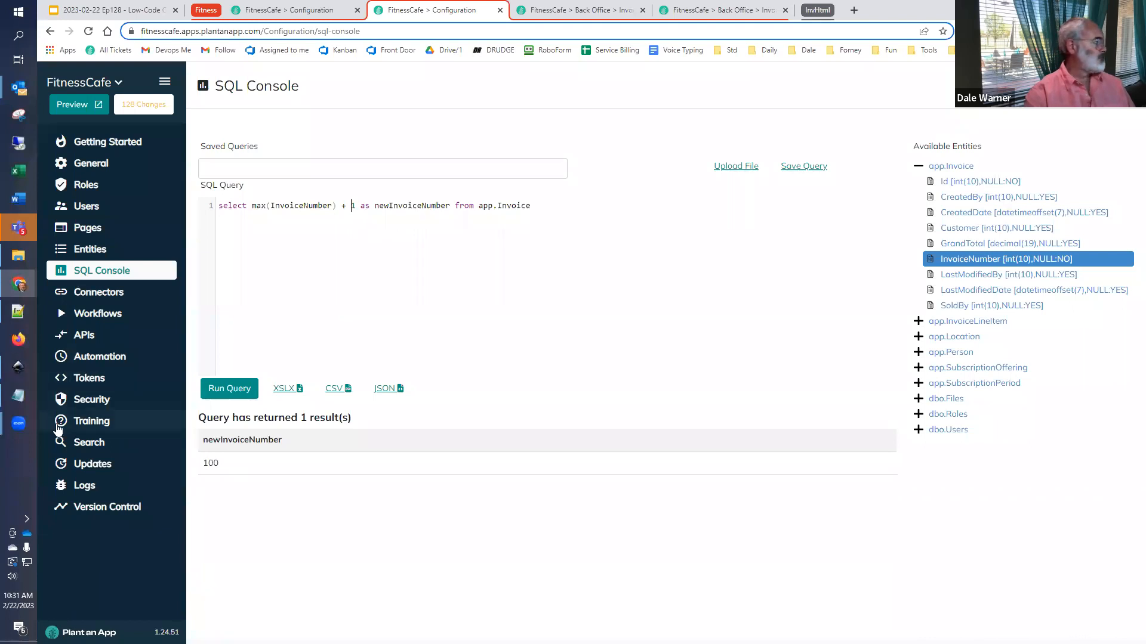
click(218, 388)
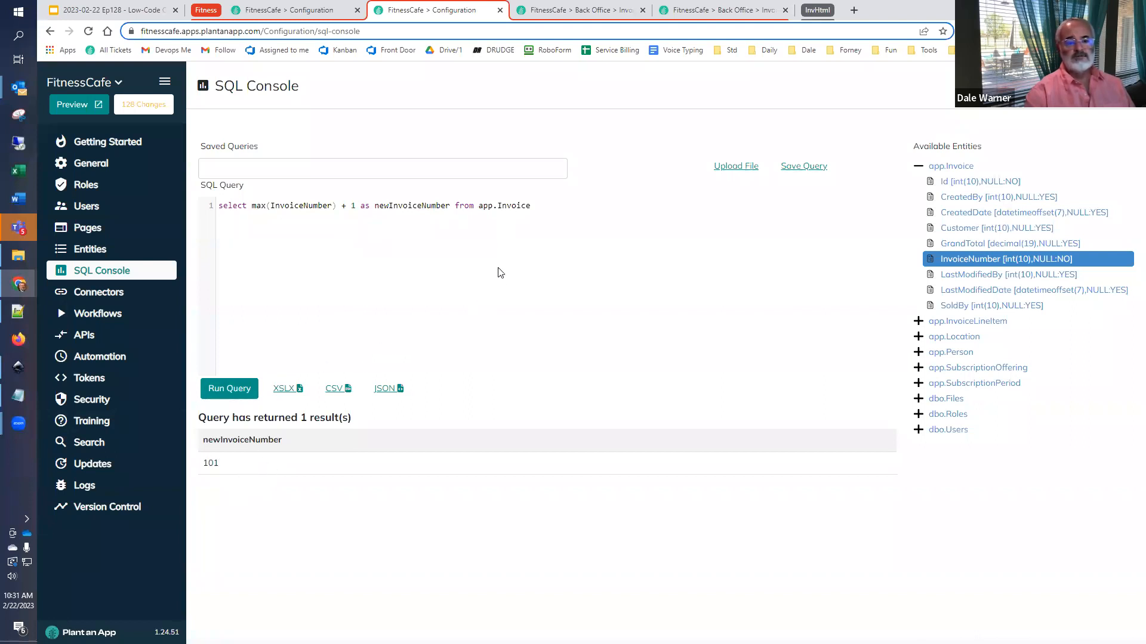
- Copy the whole console query into the SQL Query setting of the Create Invoice workflow's Run SQL Query action
key(ctrl+a)
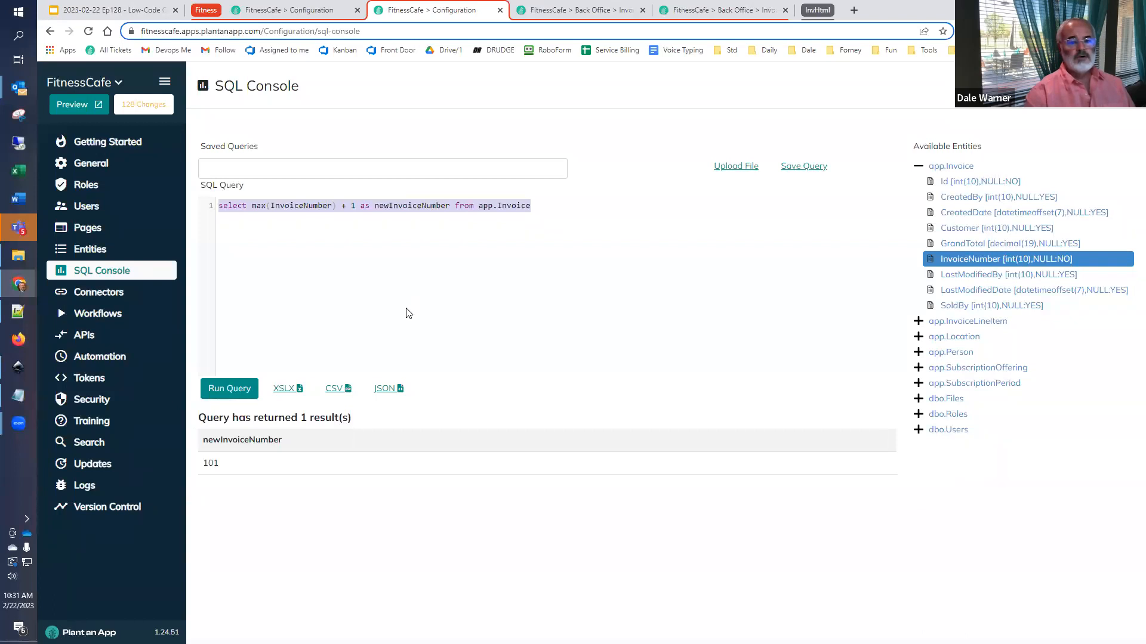
click(264, 12)
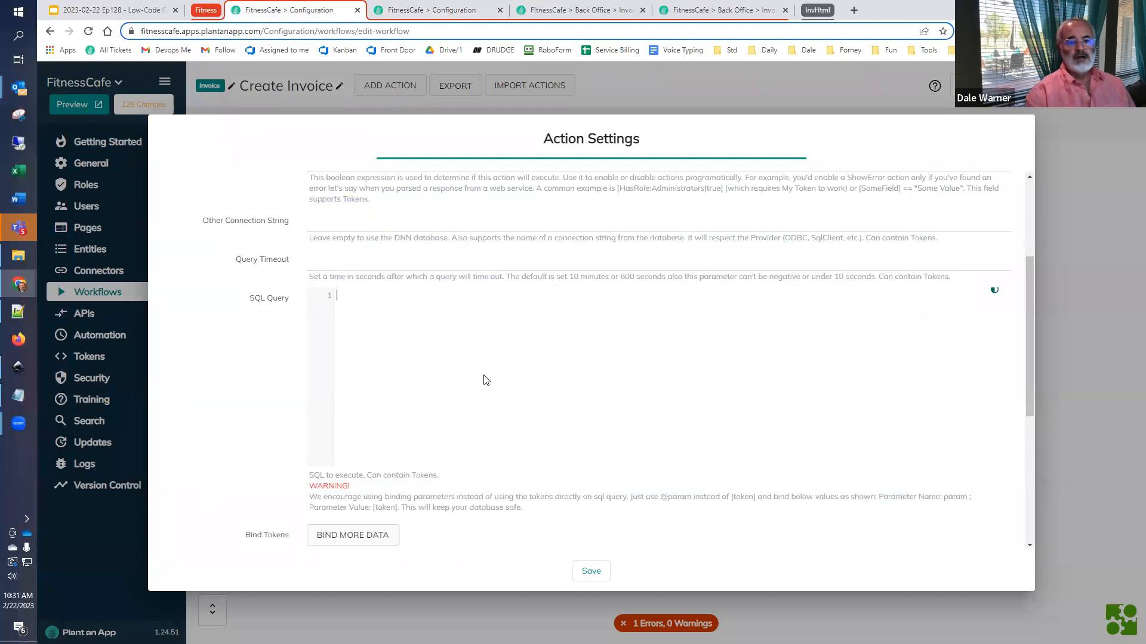
key(ctrl+v)
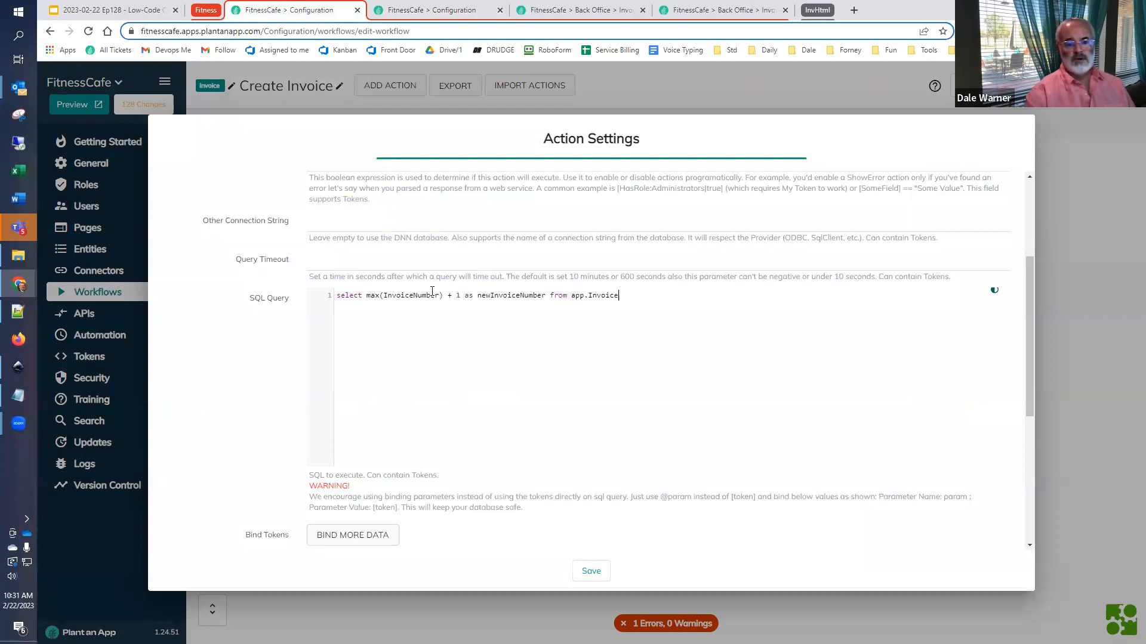
- Store the Run SQL Query result in a token named newInvoiceNumber, save the action, and widen its shape in the diagram
double_click(494, 295)
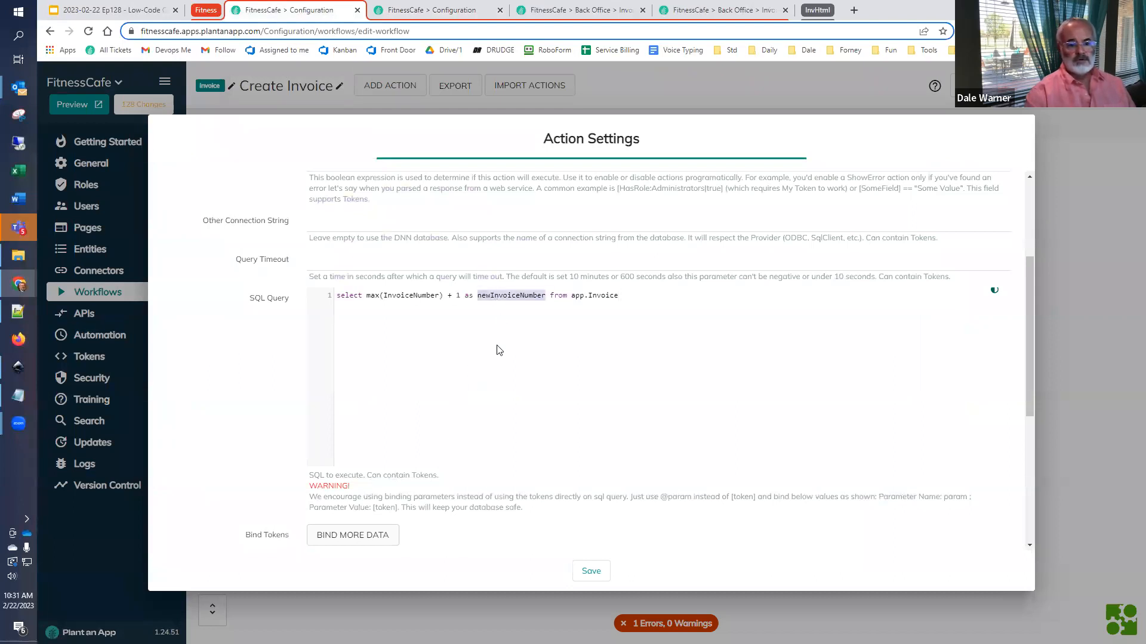
scroll(478, 353, down, 2)
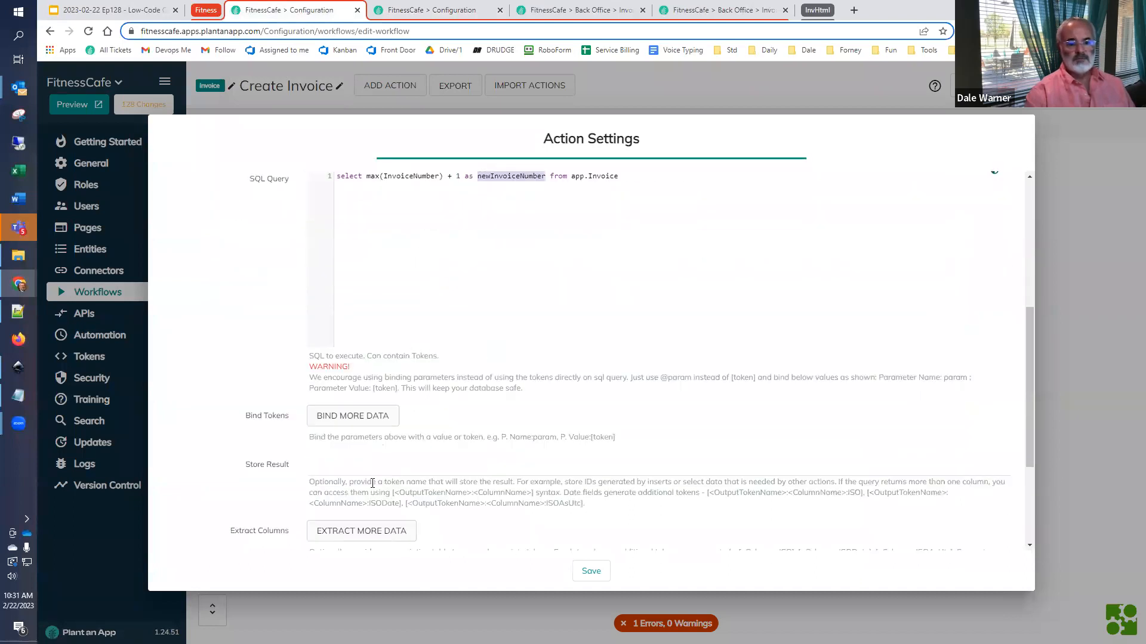
click(370, 465)
key(ctrl+v)
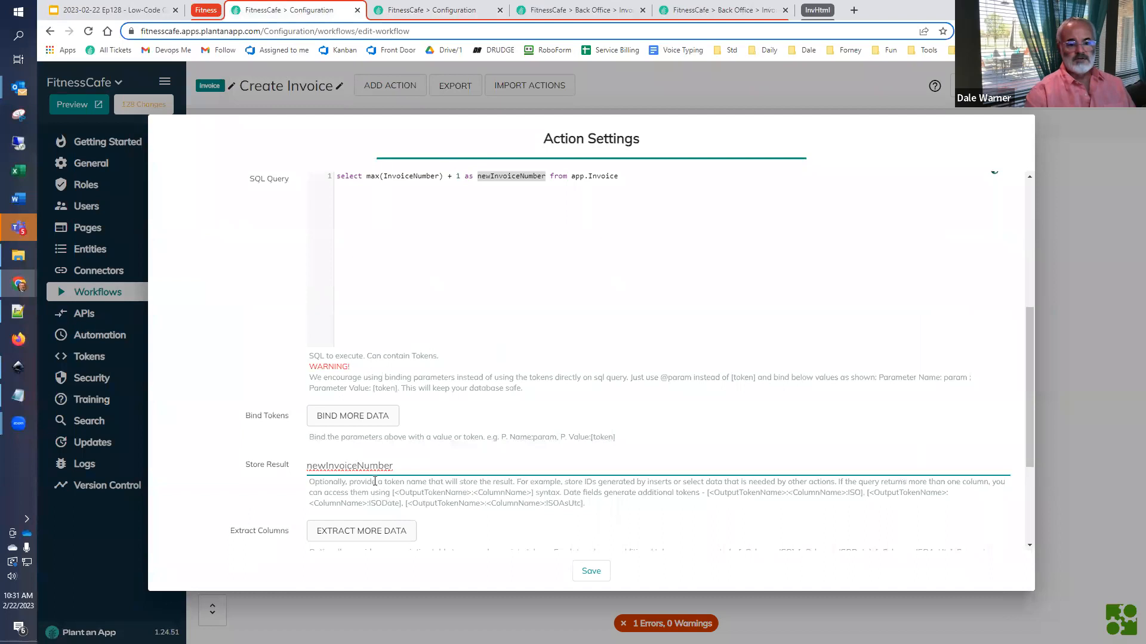
scroll(375, 481, down, 2)
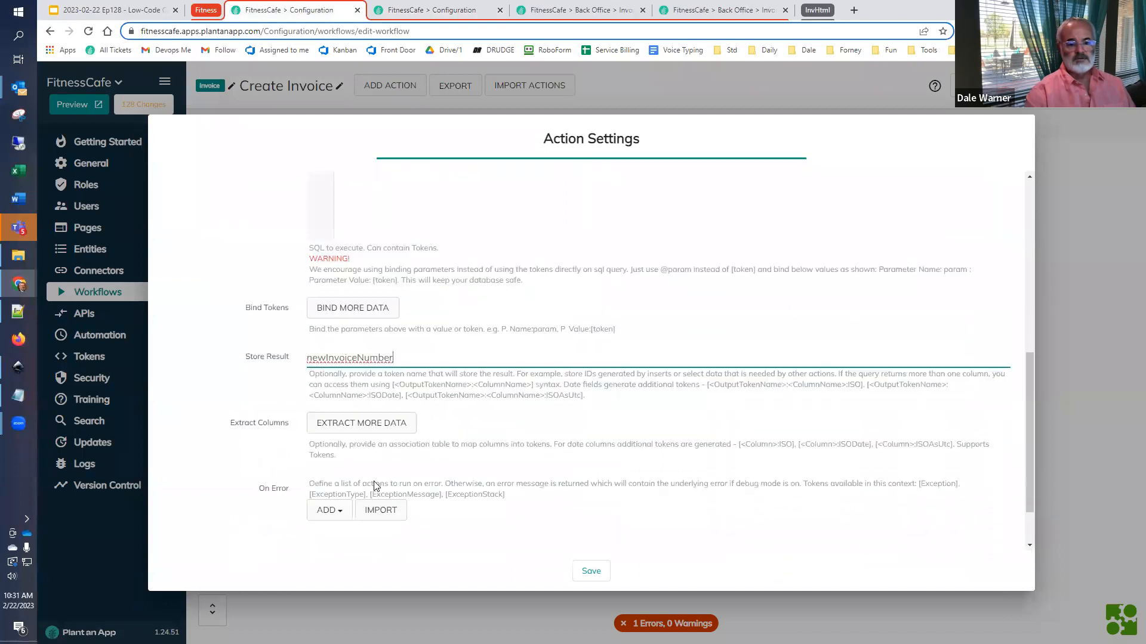
click(591, 572)
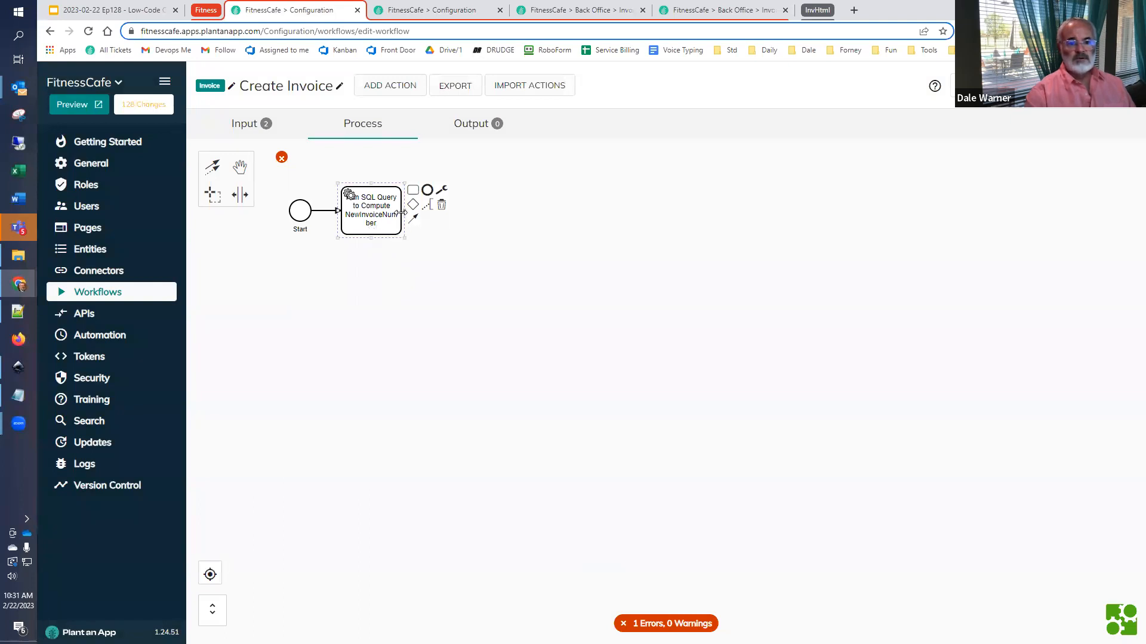
drag(405, 212, 427, 213)
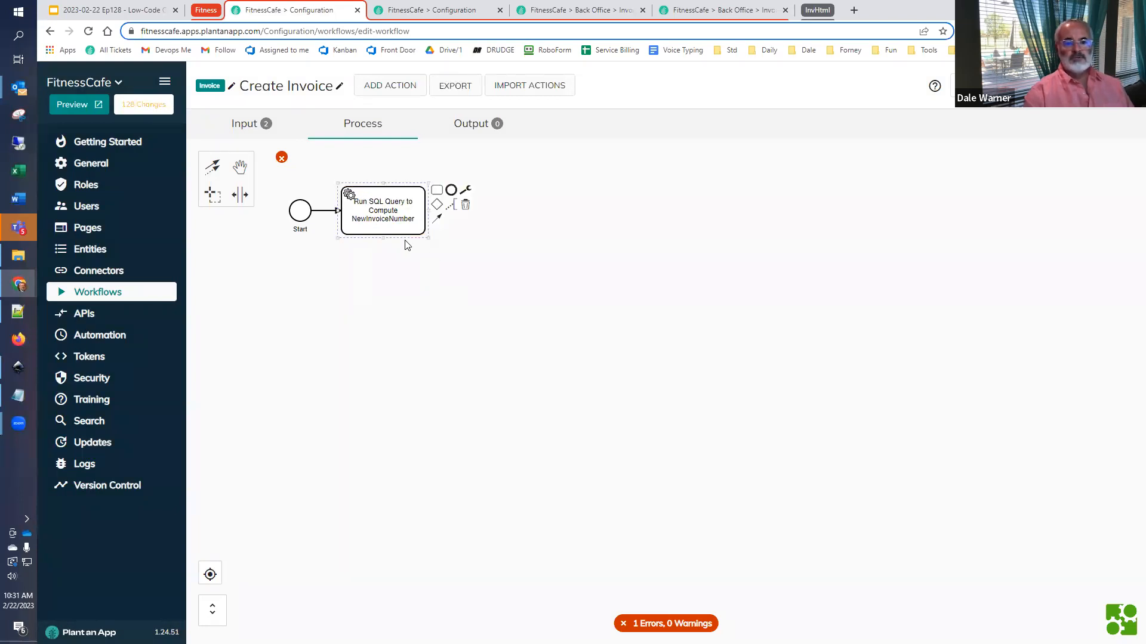
- Copy the "Create Invoice" text from the Process list in the Low-Code Café slides and return to the workflow
click(113, 10)
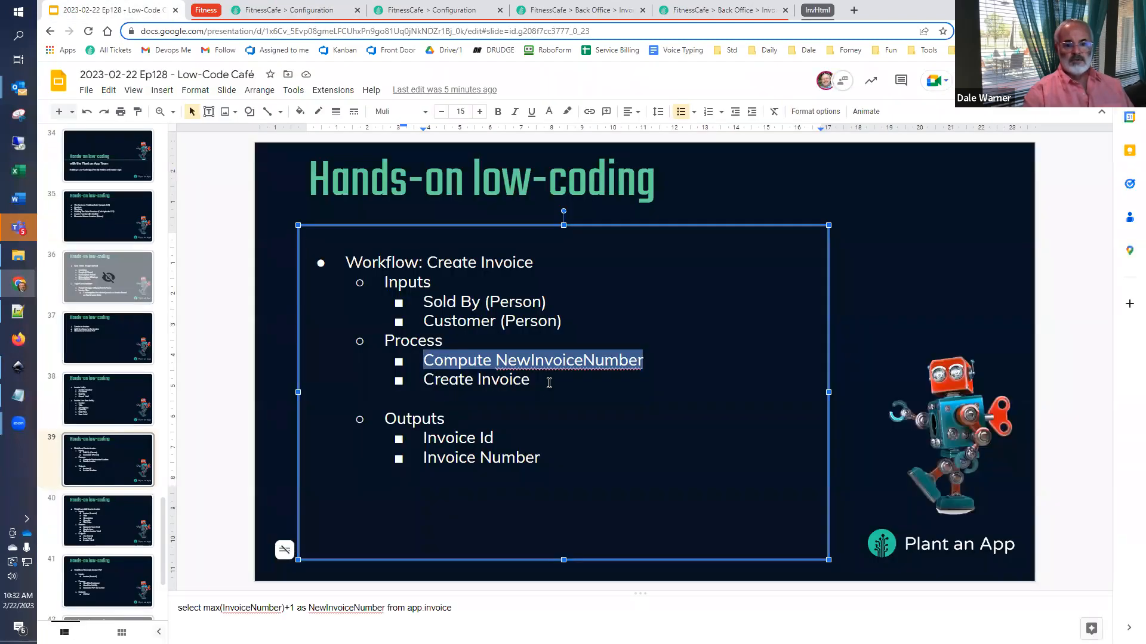
click(549, 383)
drag(549, 383, 422, 387)
key(ctrl+c)
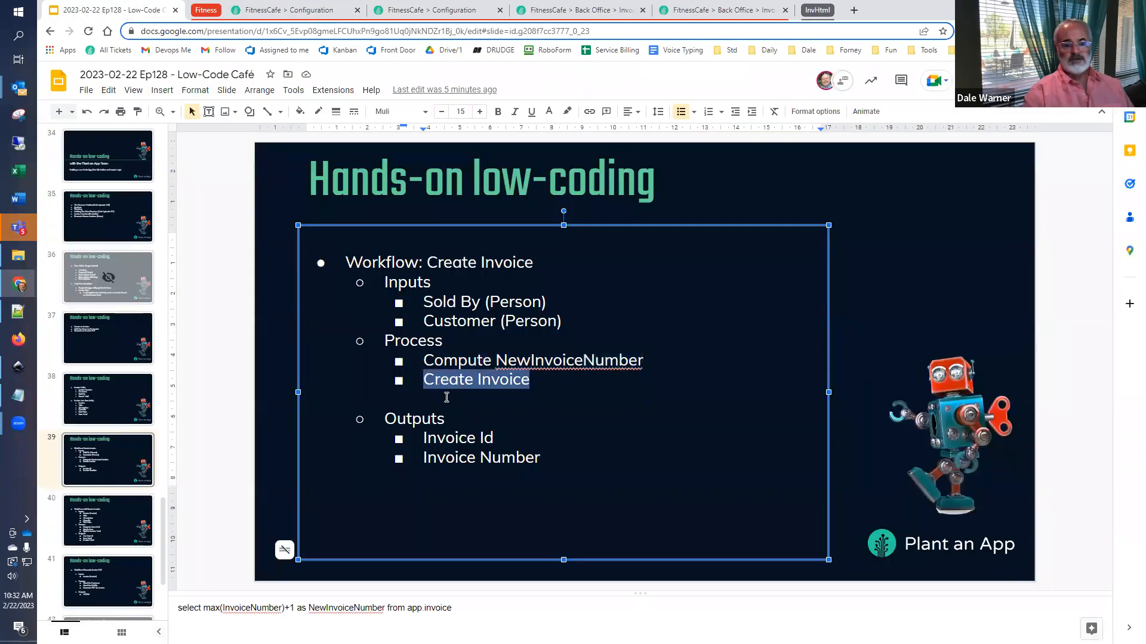
click(303, 10)
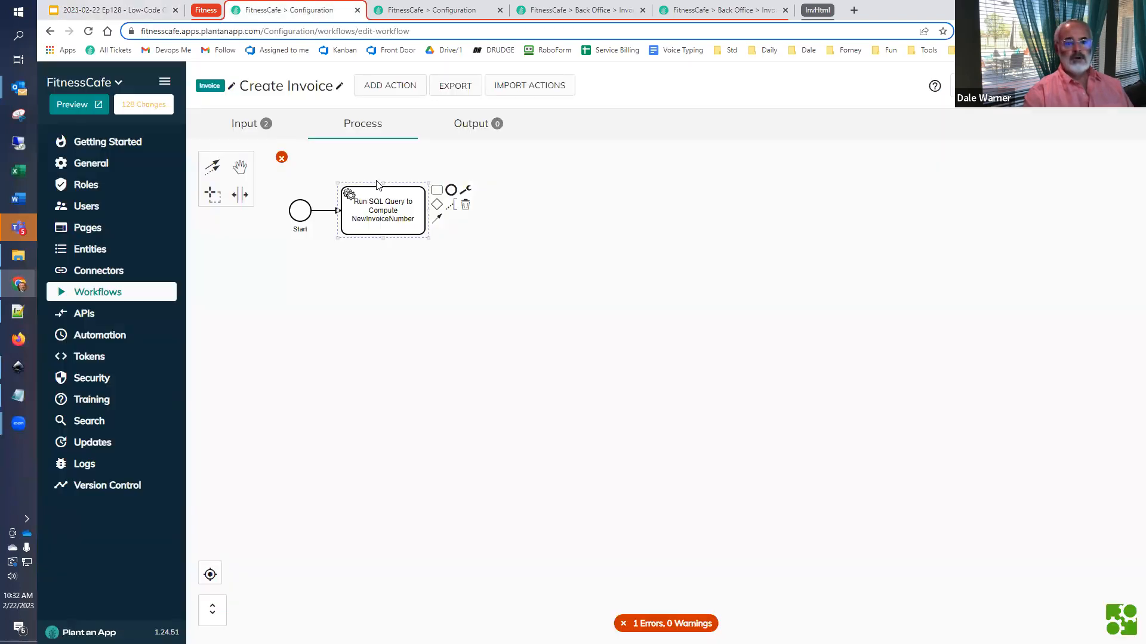
- Append a Create New Invoice action after the Run SQL Query action
click(438, 192)
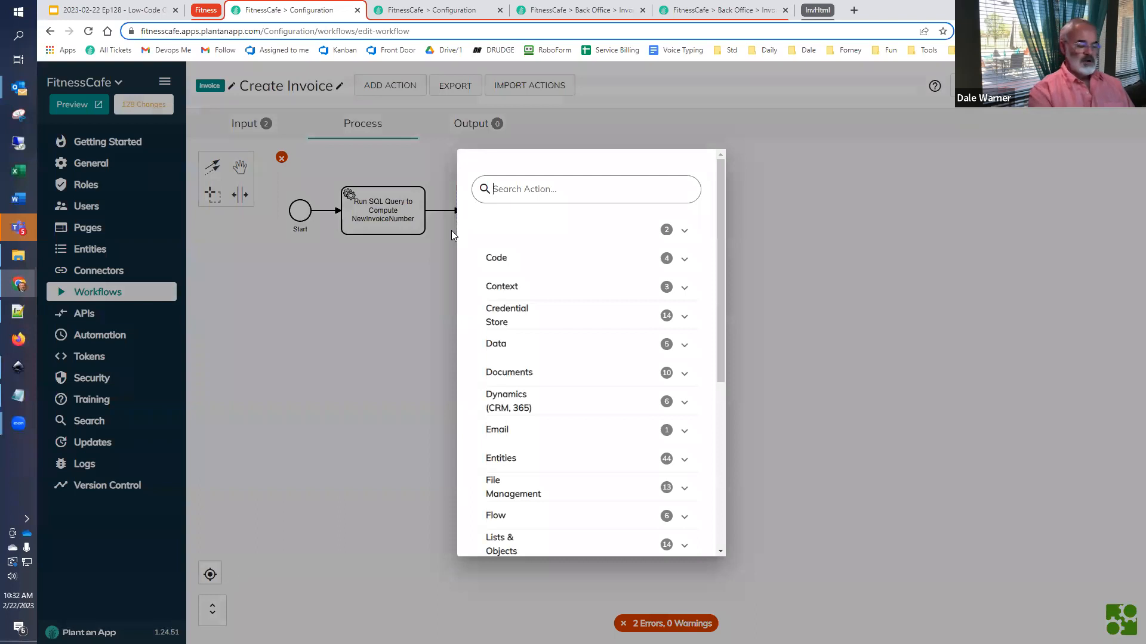
text(invoice)
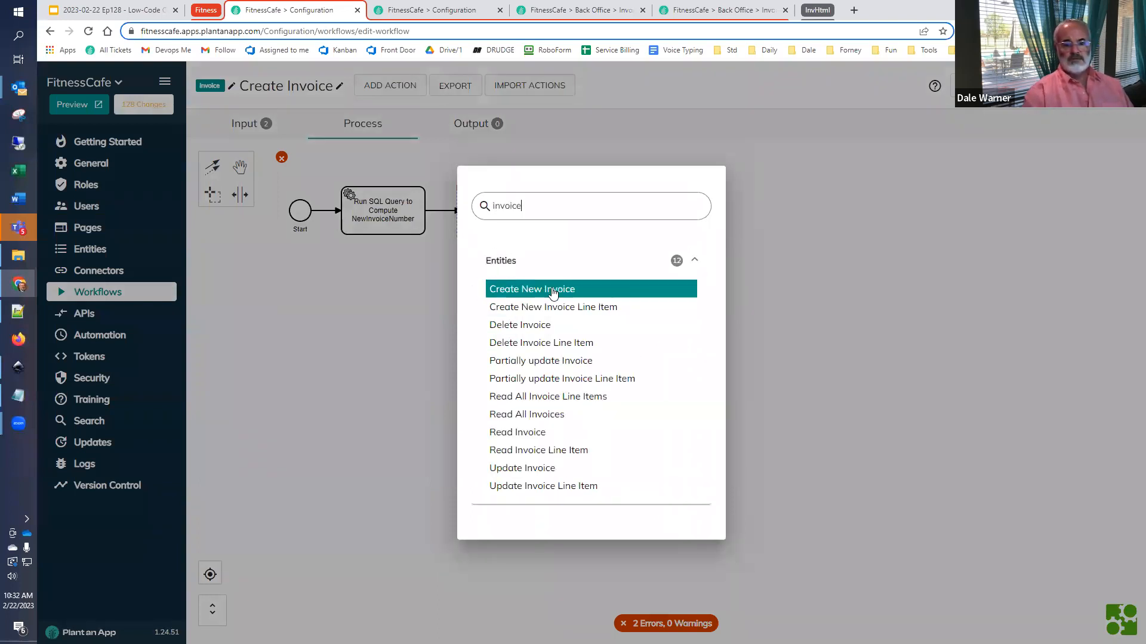
click(552, 288)
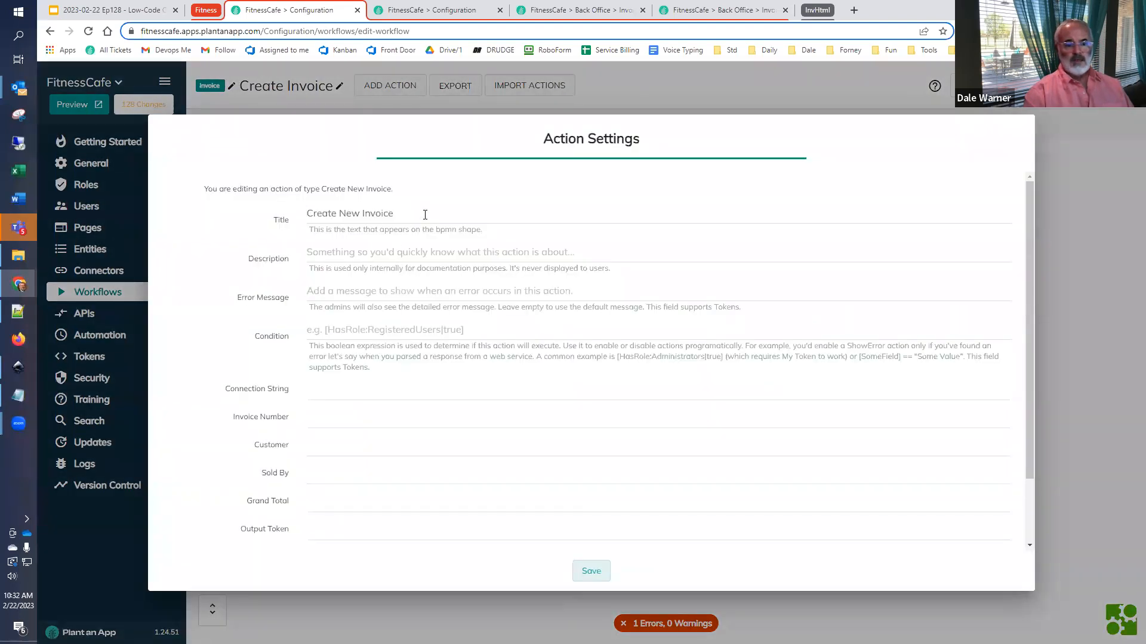
- Set the new action's Invoice Number to [newInvoiceNumber] and save it
click(370, 420)
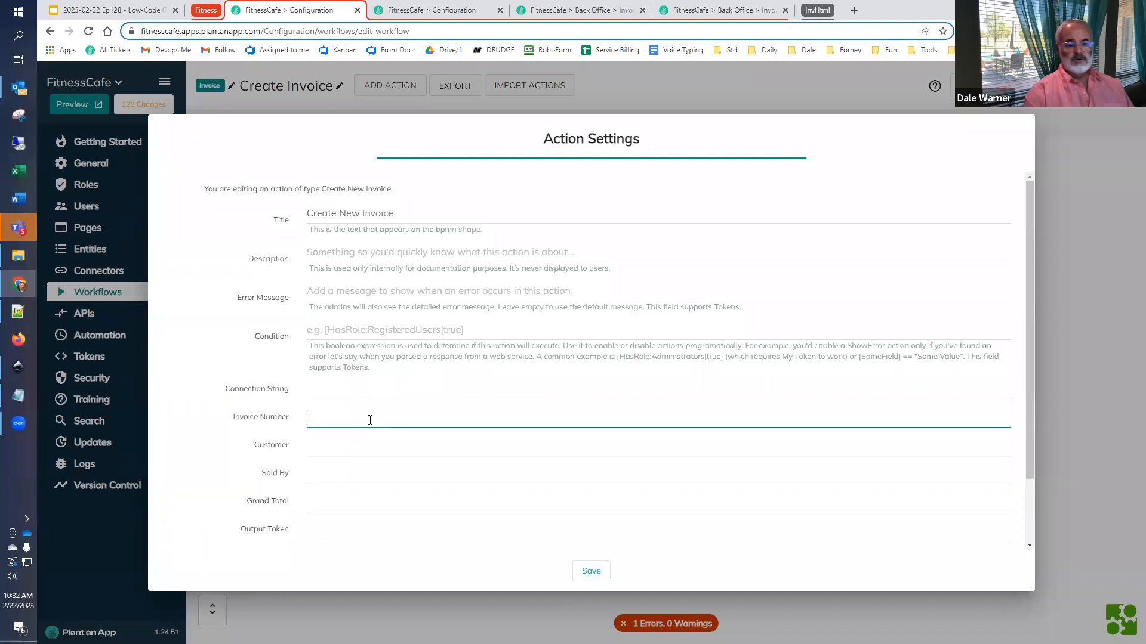
text([)
key(ctrl+v)
text(])
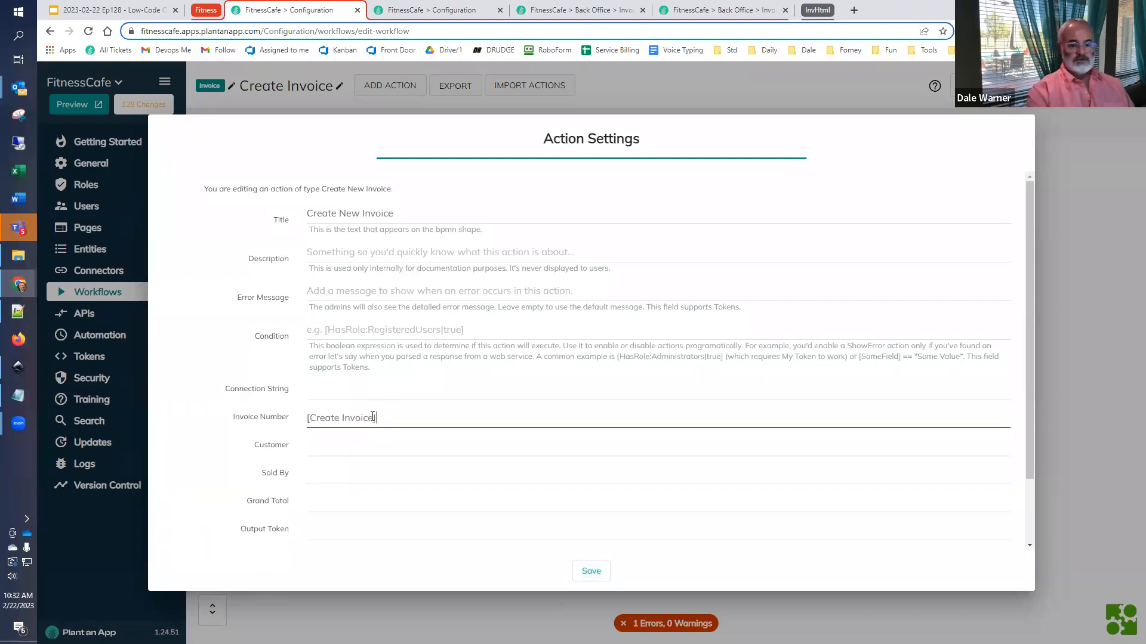
key(BackSpace)
key(BackSpace)
key(BackSpace)
key(BackSpace)
key(BackSpace)
key(BackSpace)
key(BackSpace)
key(BackSpace)
key(BackSpace)
key(BackSpace)
key(BackSpace)
key(BackSpace)
key(BackSpace)
key(BackSpace)
key(BackSpace)
key(super+v)
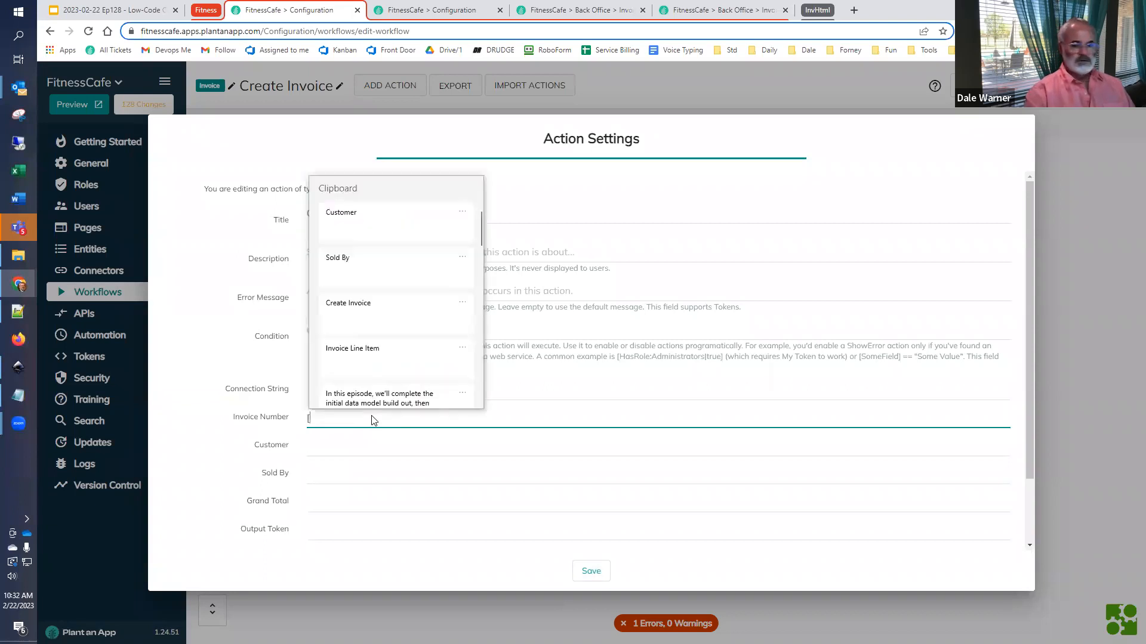
click(397, 266)
text(])
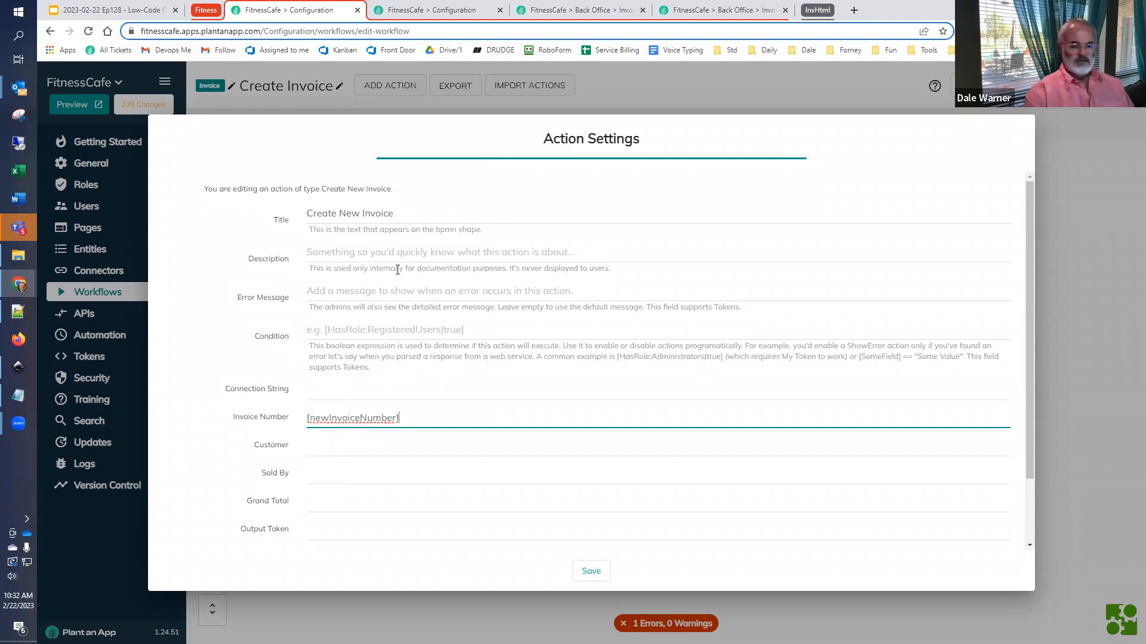
key(super+v)
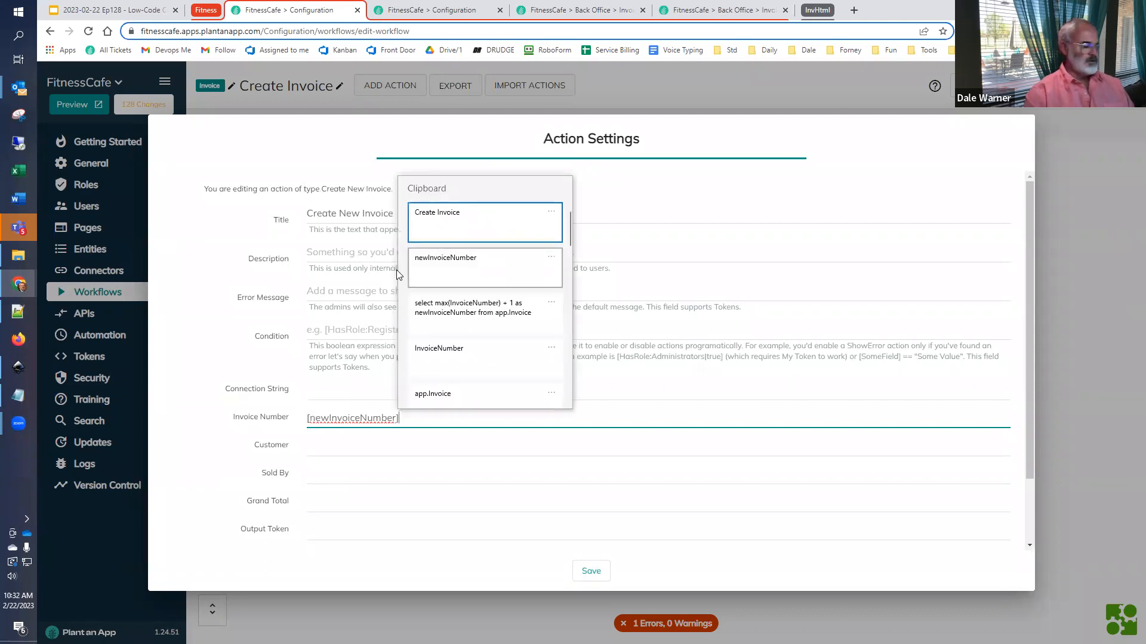
key(Escape)
click(389, 440)
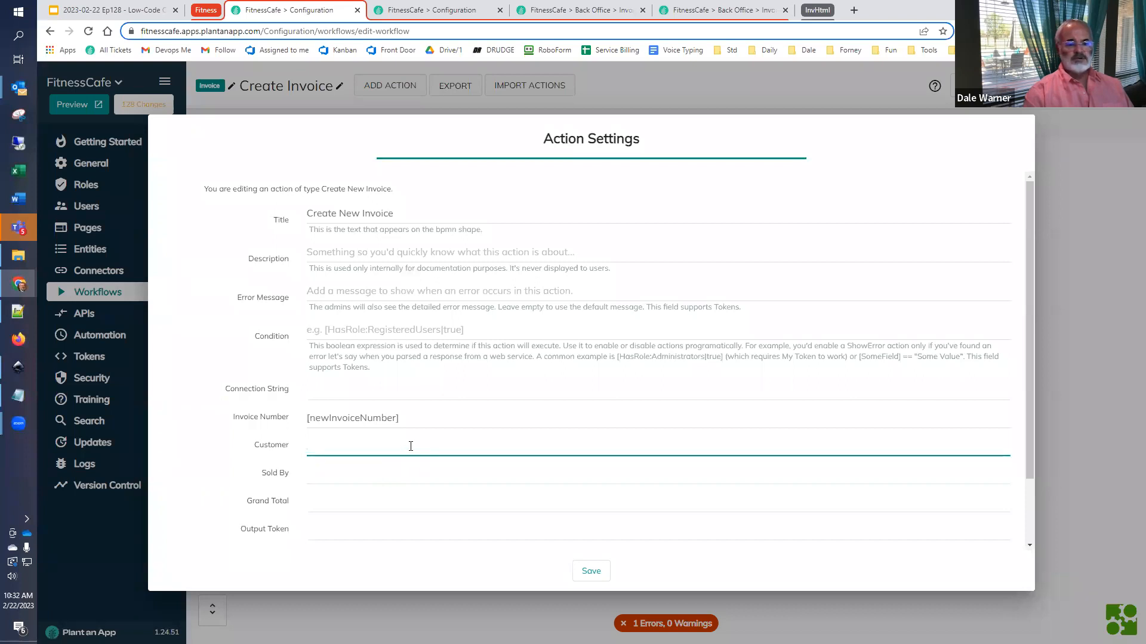
click(598, 575)
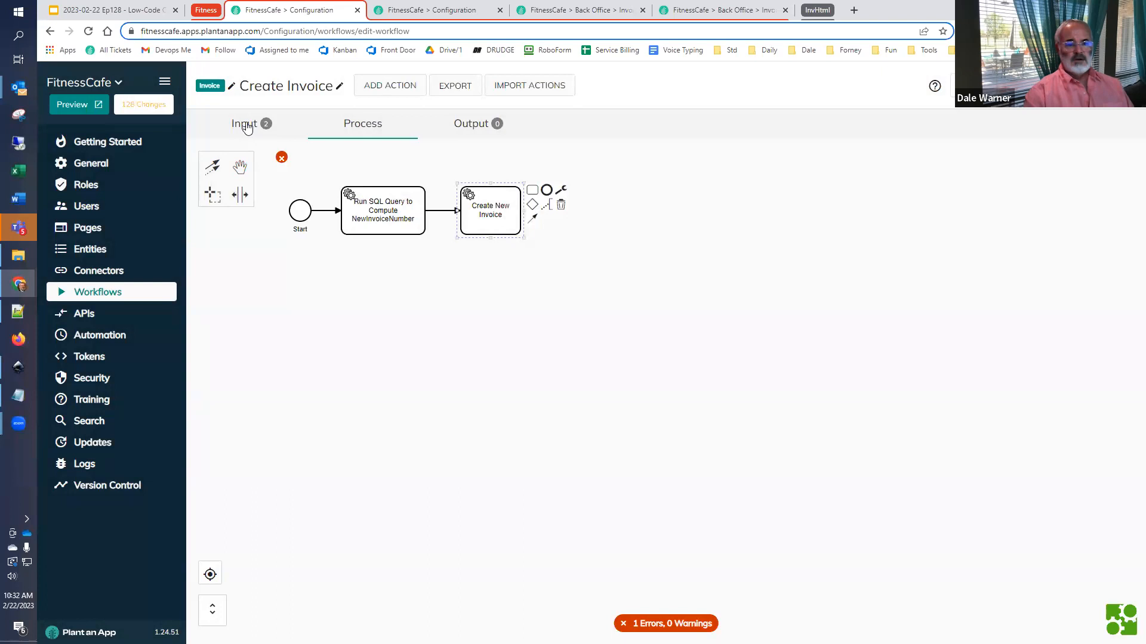
- Copy the SoldBy and Customer parameter names from the workflow's inputs
click(247, 126)
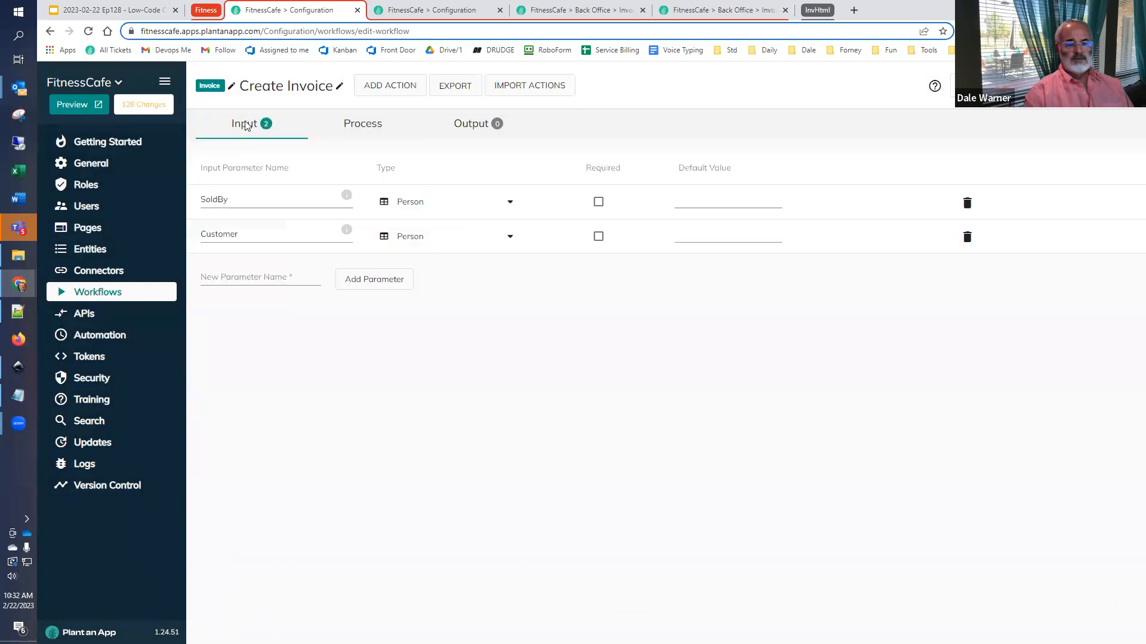
double_click(257, 196)
double_click(247, 234)
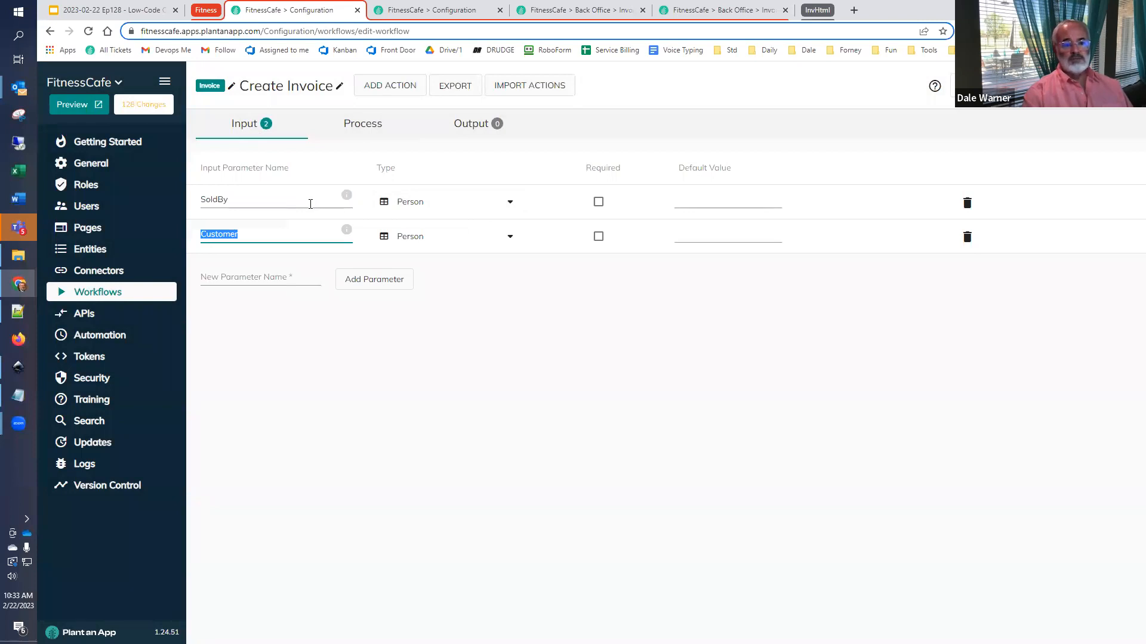
- Reopen the Create New Invoice action's settings and set Customer to [Customer:Id]
click(360, 126)
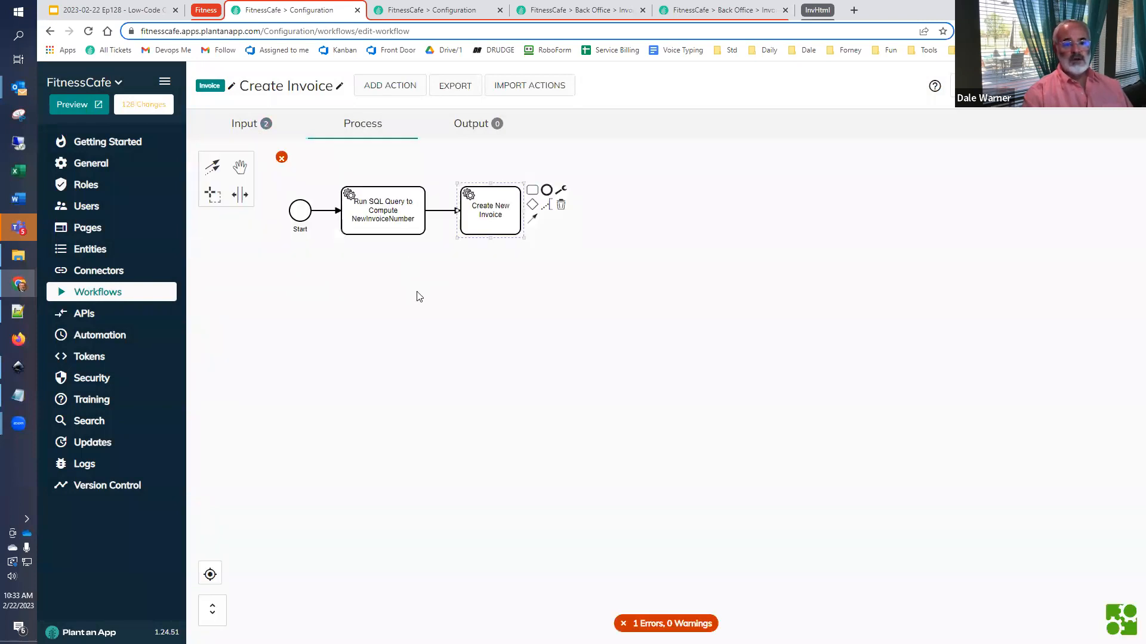
double_click(483, 227)
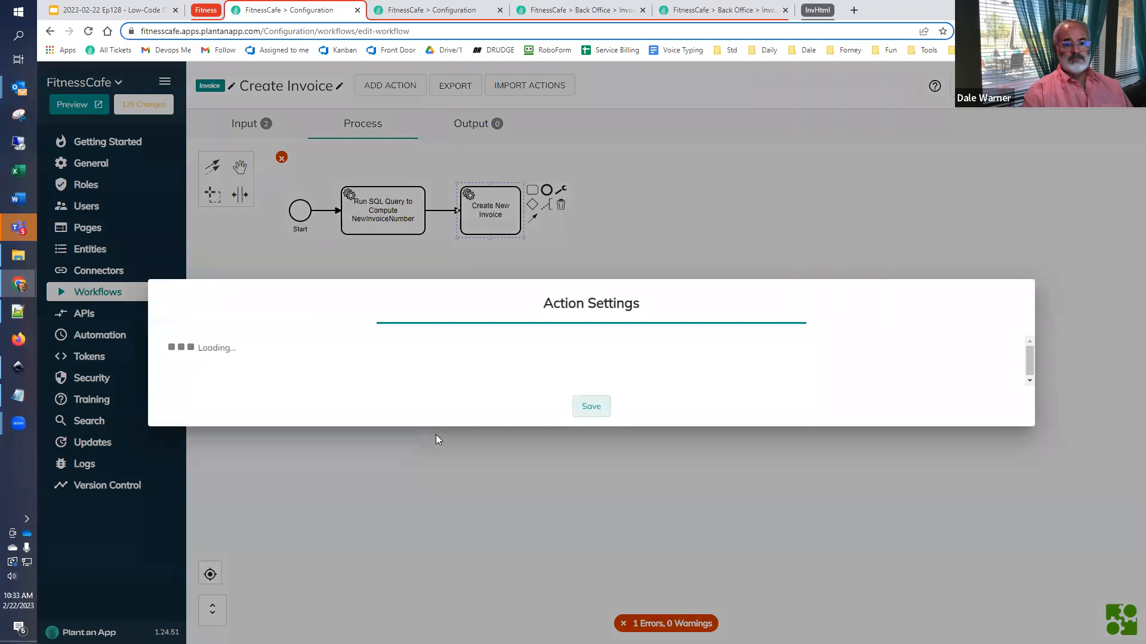
click(356, 445)
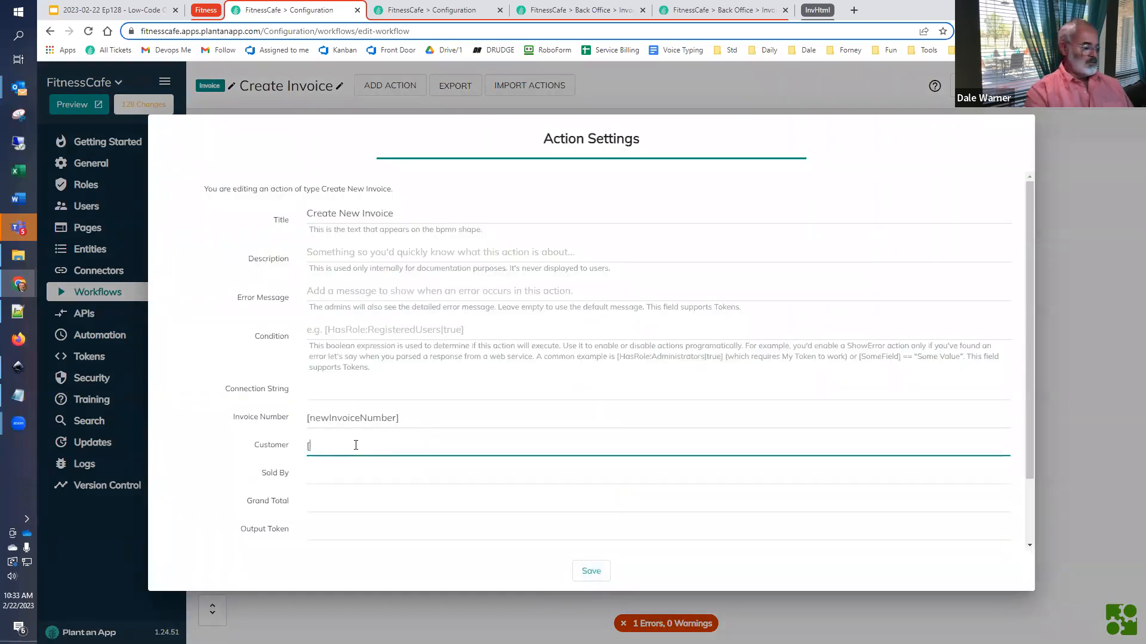
text([)
click(381, 243)
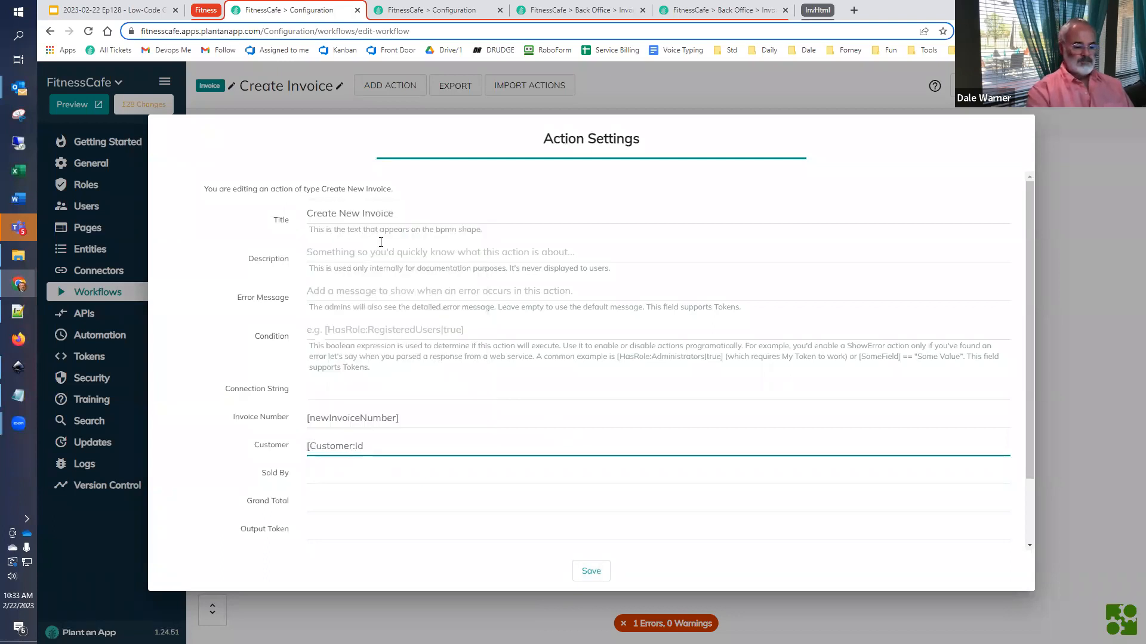
- Set the action's Sold By value to [SoldBy:Id]
click(329, 473)
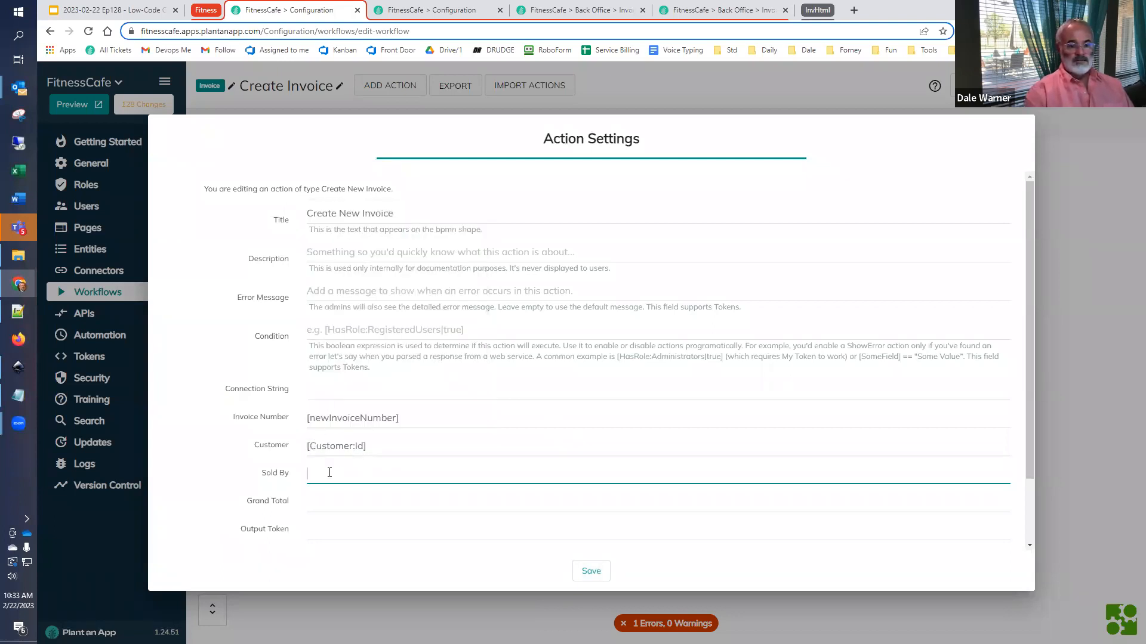
text([)
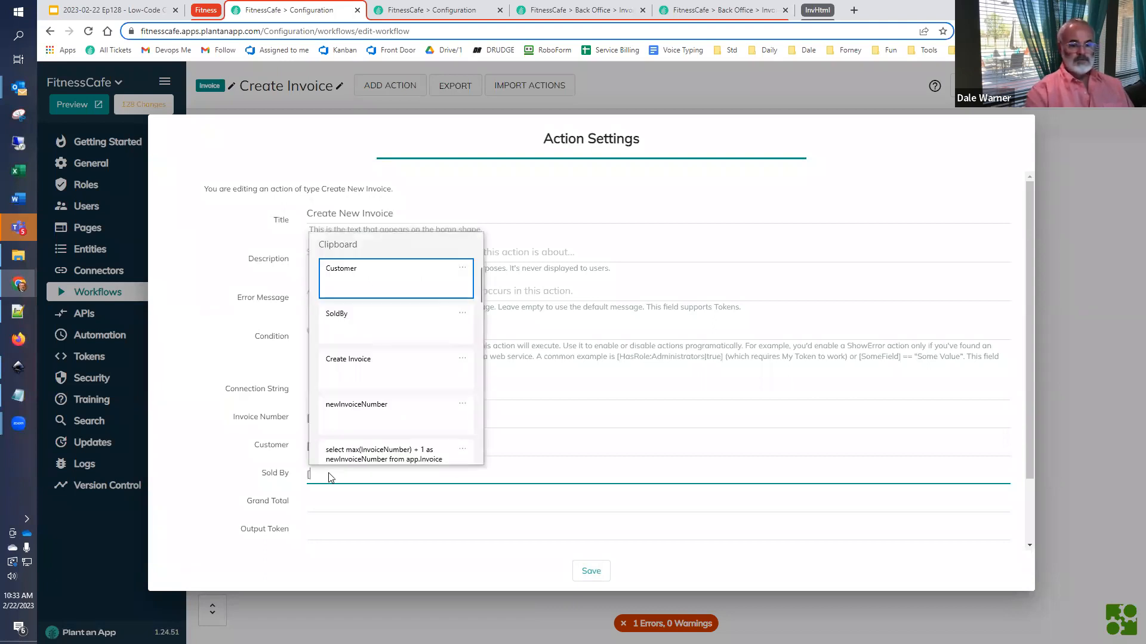
click(371, 320)
text(:Id)
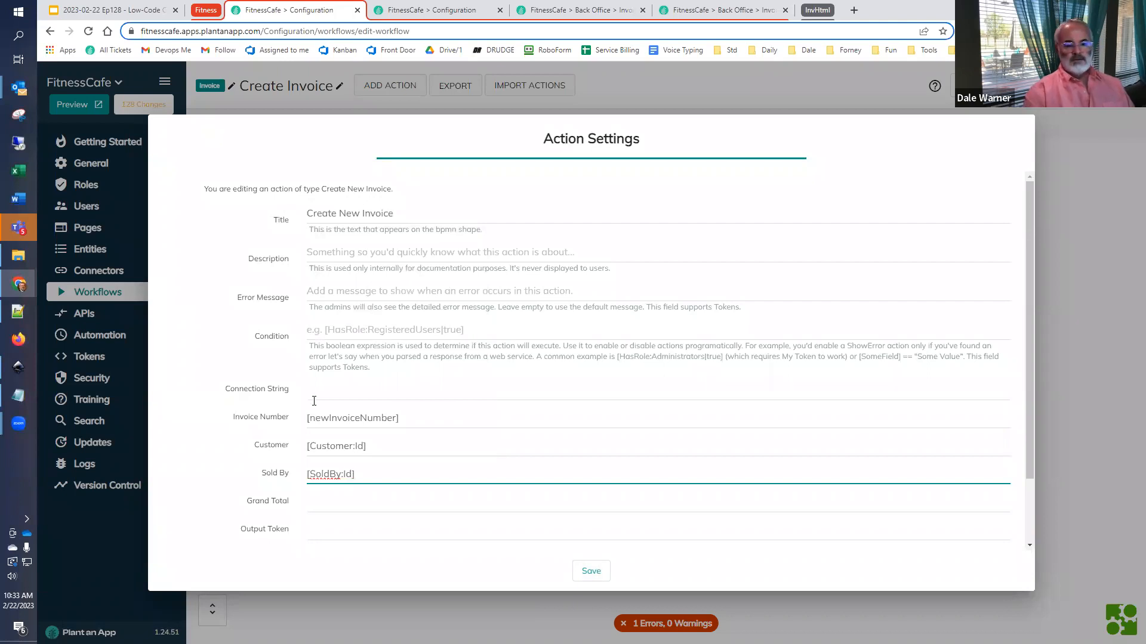
- Set Grand Total to 0 and Output Token to InvoiceId, copy the token name, and save the action
click(343, 505)
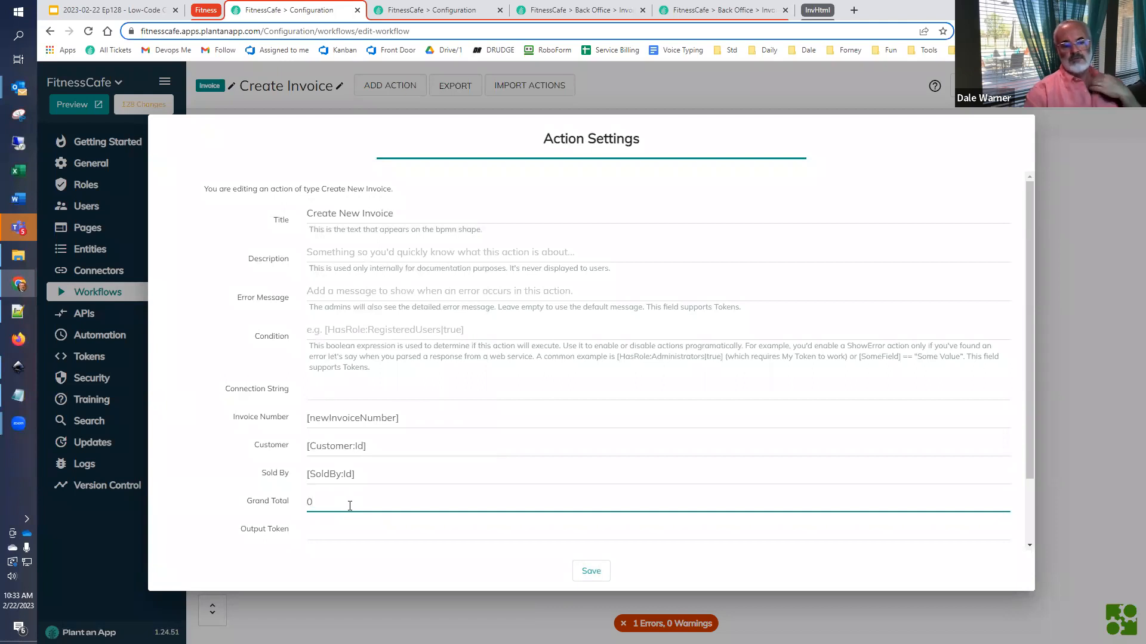
scroll(354, 481, down, 2)
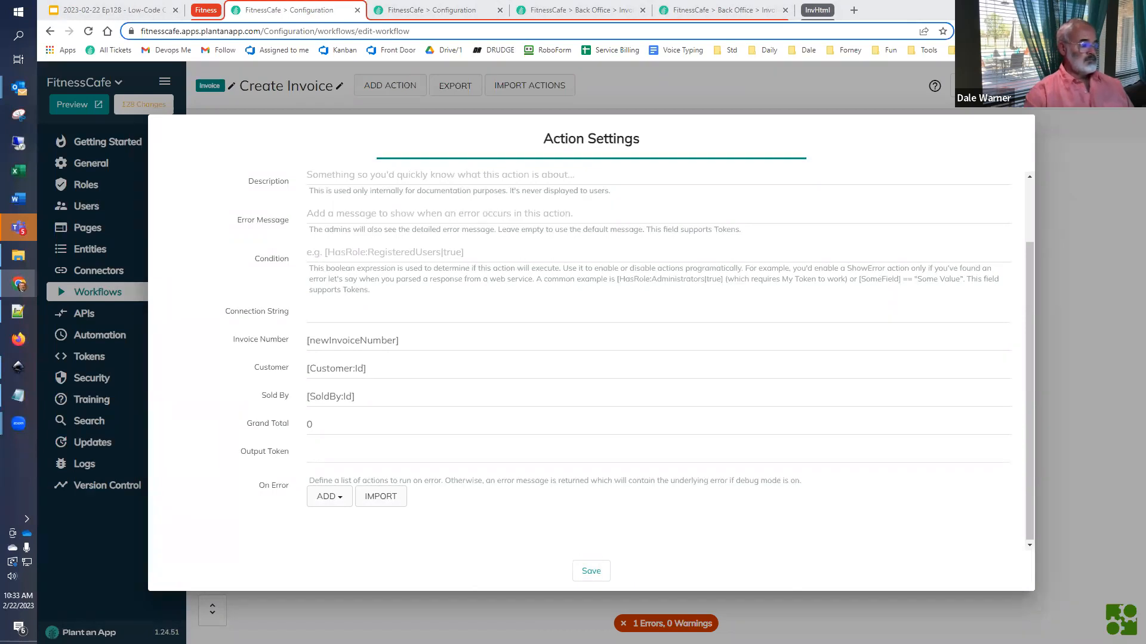
click(376, 456)
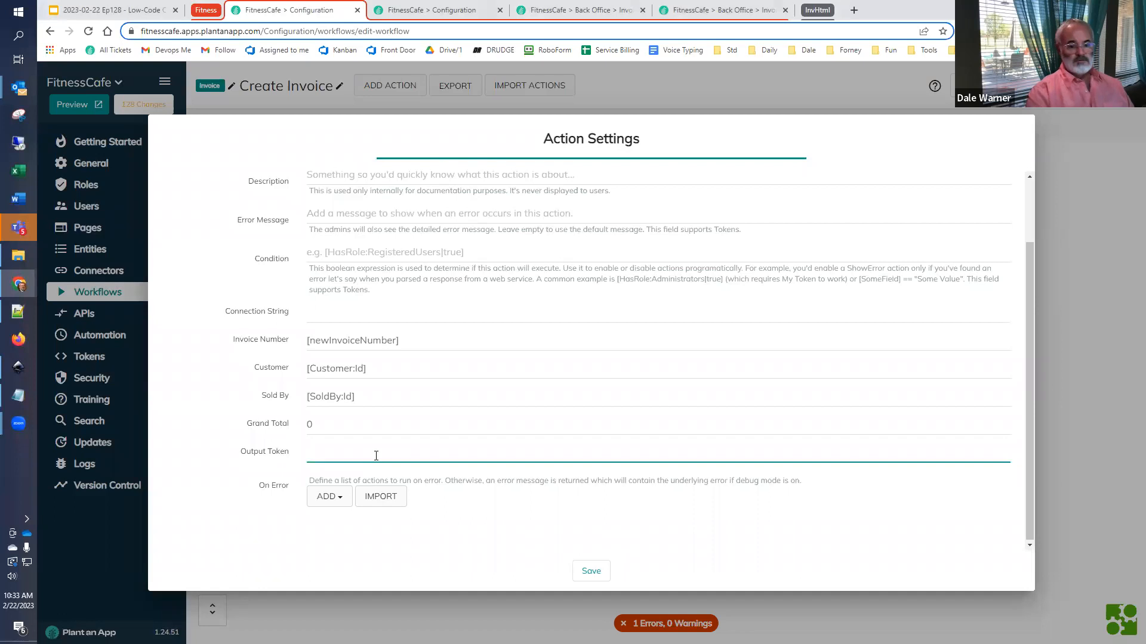
text(InvoiceId)
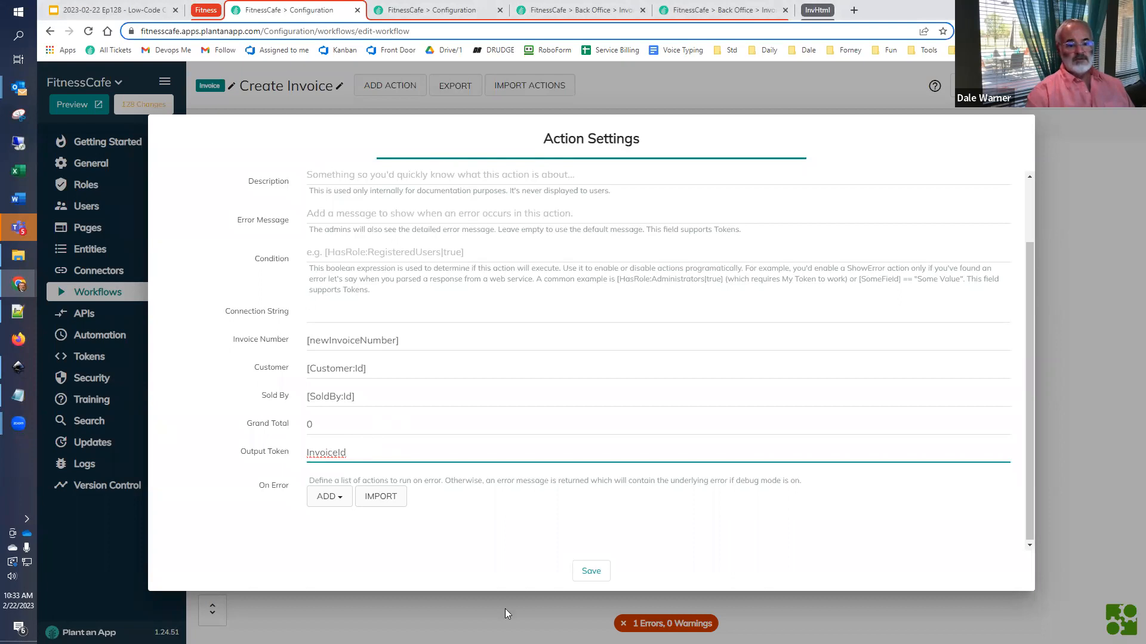
drag(397, 456, 261, 460)
key(ctrl+c)
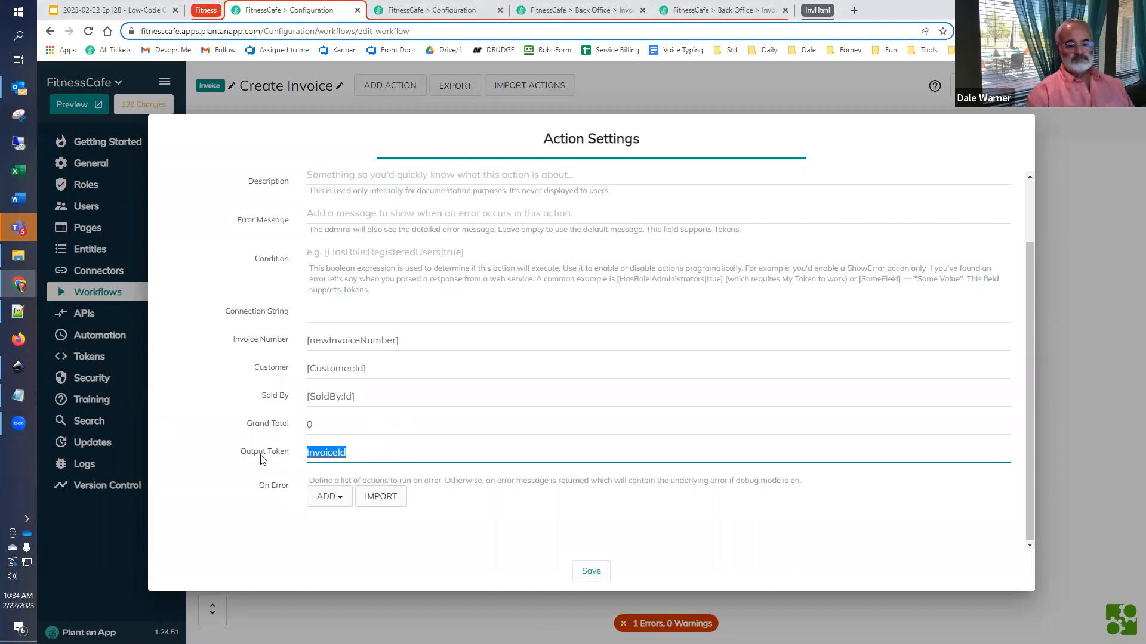
click(594, 574)
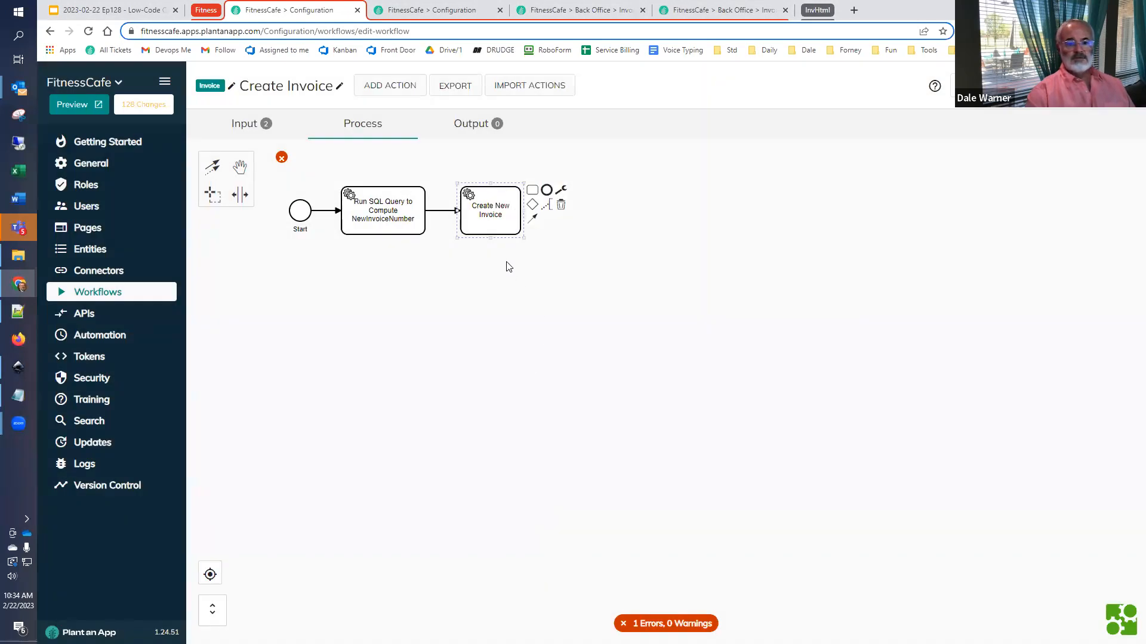
- Add an End event after the Create New Invoice action and open the workflow's output parameters
click(547, 192)
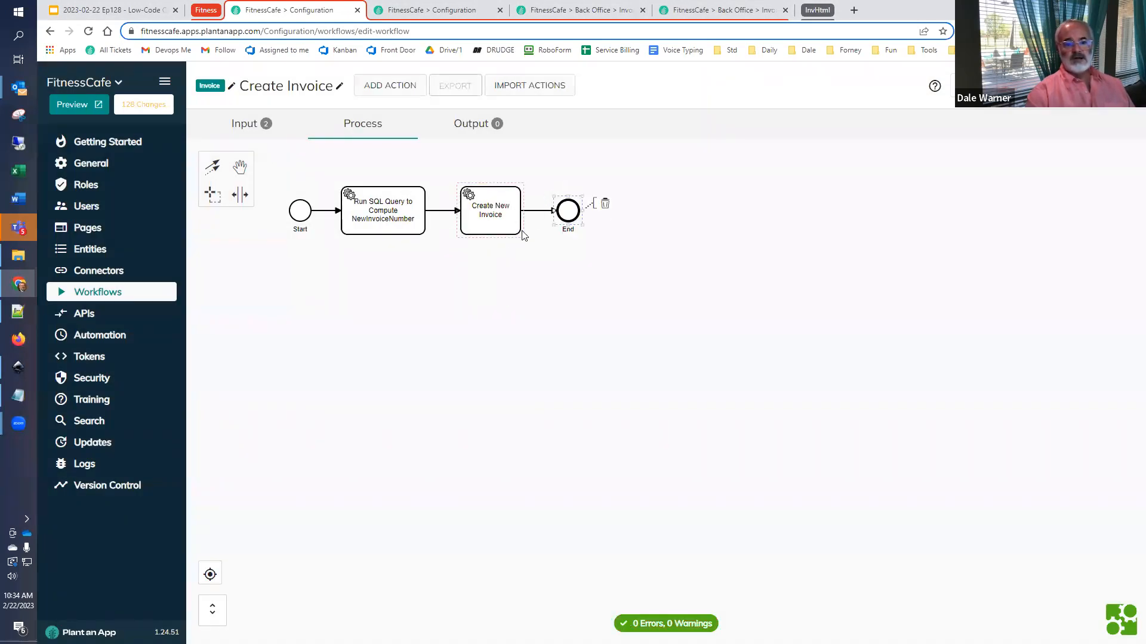
click(478, 128)
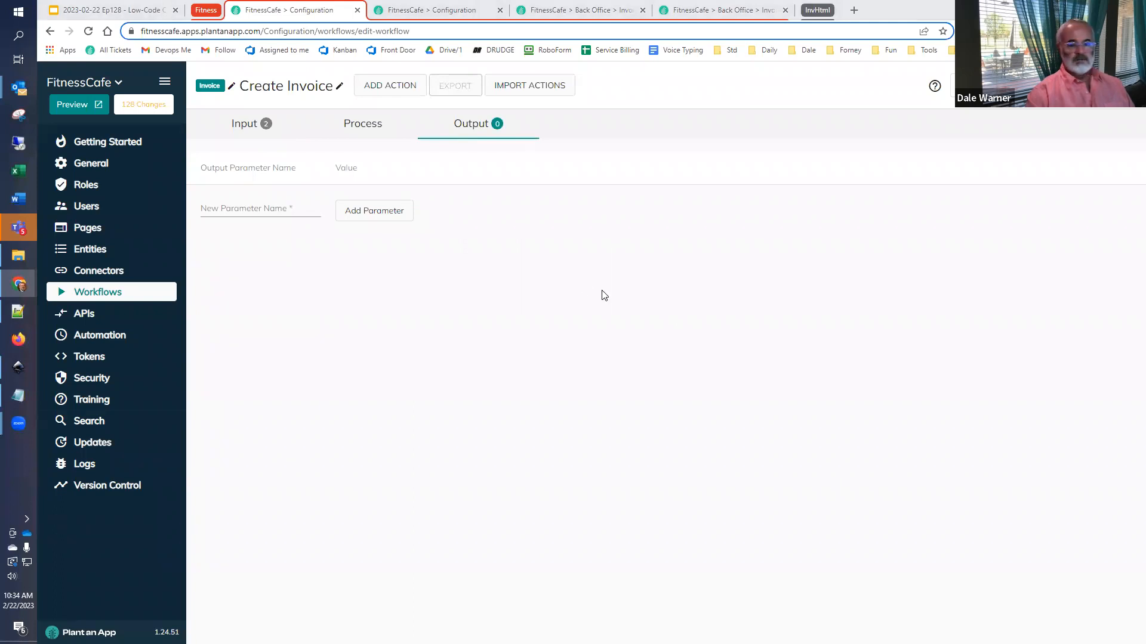
- Add an output parameter named InvoiceId and fill its value with the copied text InvoiceId
click(292, 209)
key(ctrl+v)
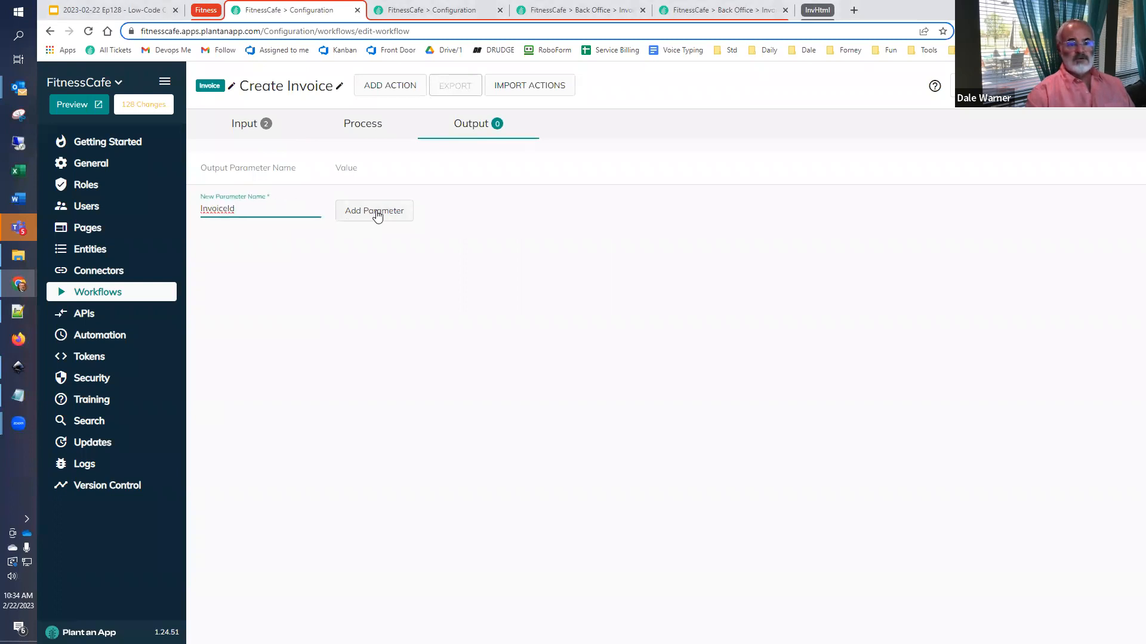
click(377, 212)
click(380, 199)
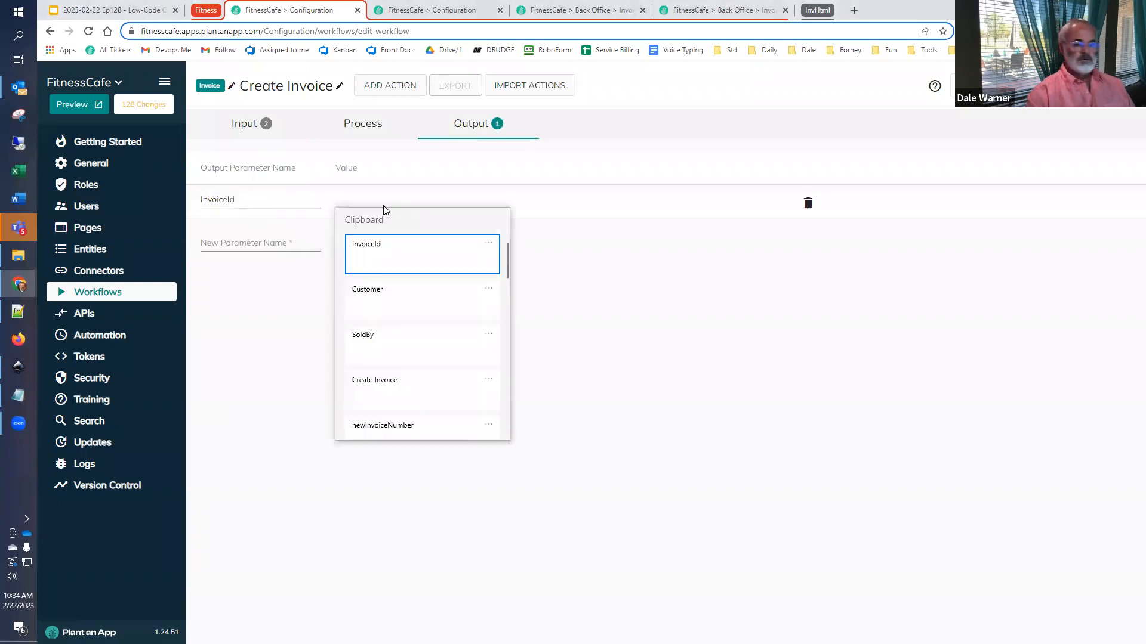
click(397, 249)
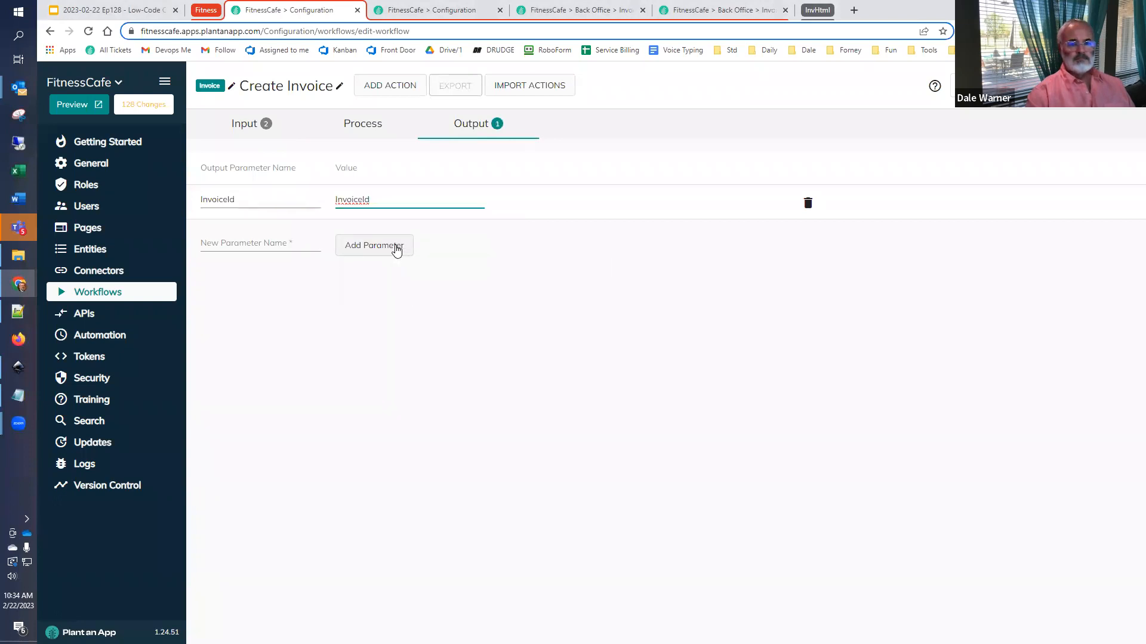
- Check the Output Token name in the Create New Invoice action's settings, then return to the workflow's output parameters
click(367, 132)
click(489, 233)
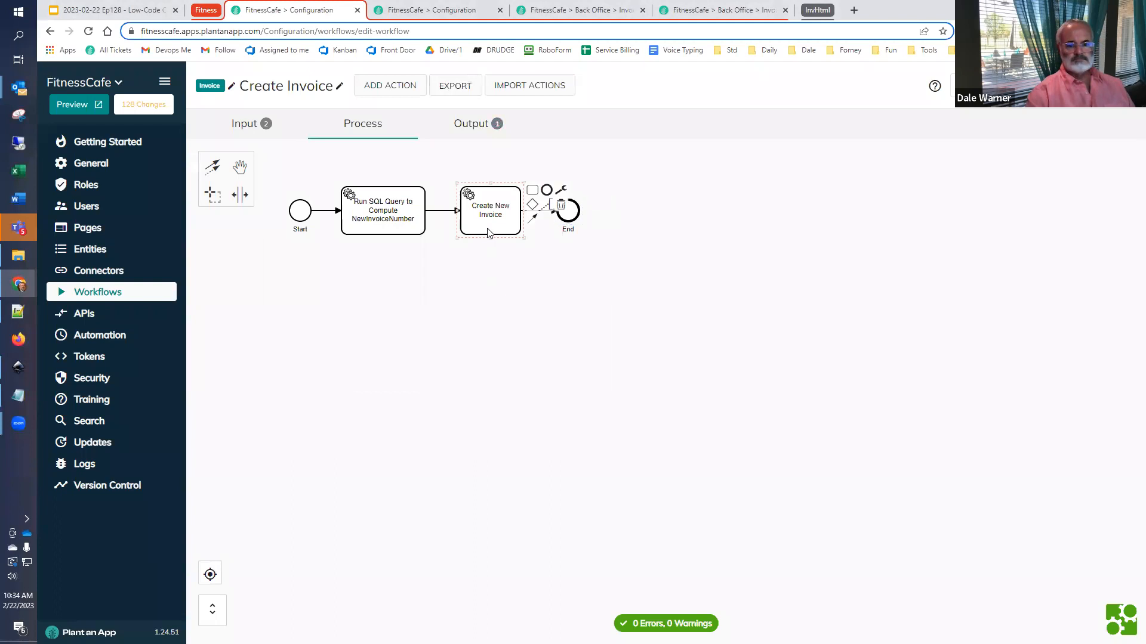
double_click(488, 232)
scroll(360, 485, down, 2)
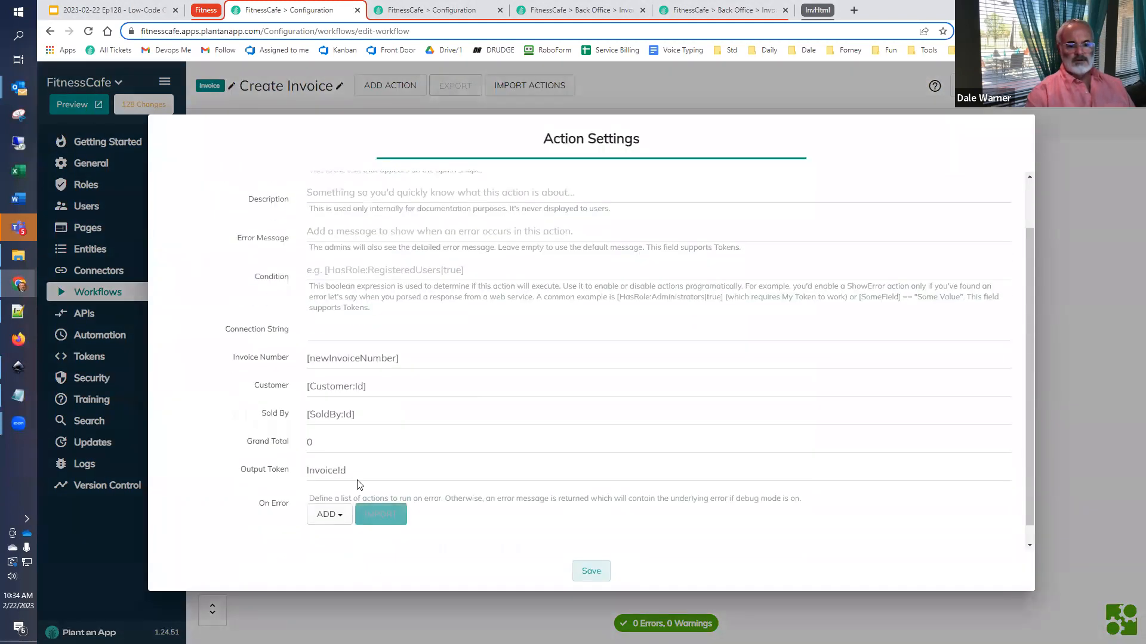
click(590, 575)
click(457, 119)
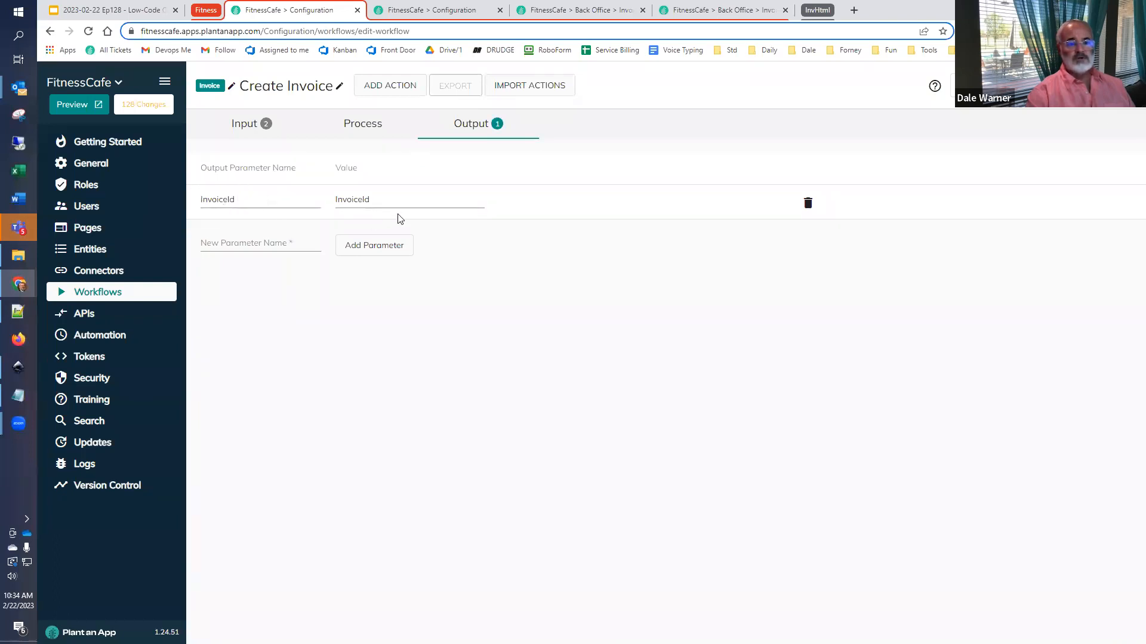
- Wrap the InvoiceId output parameter's value in square brackets so it reads [InvoiceId]
click(385, 202)
text(])
key(Home)
text([)
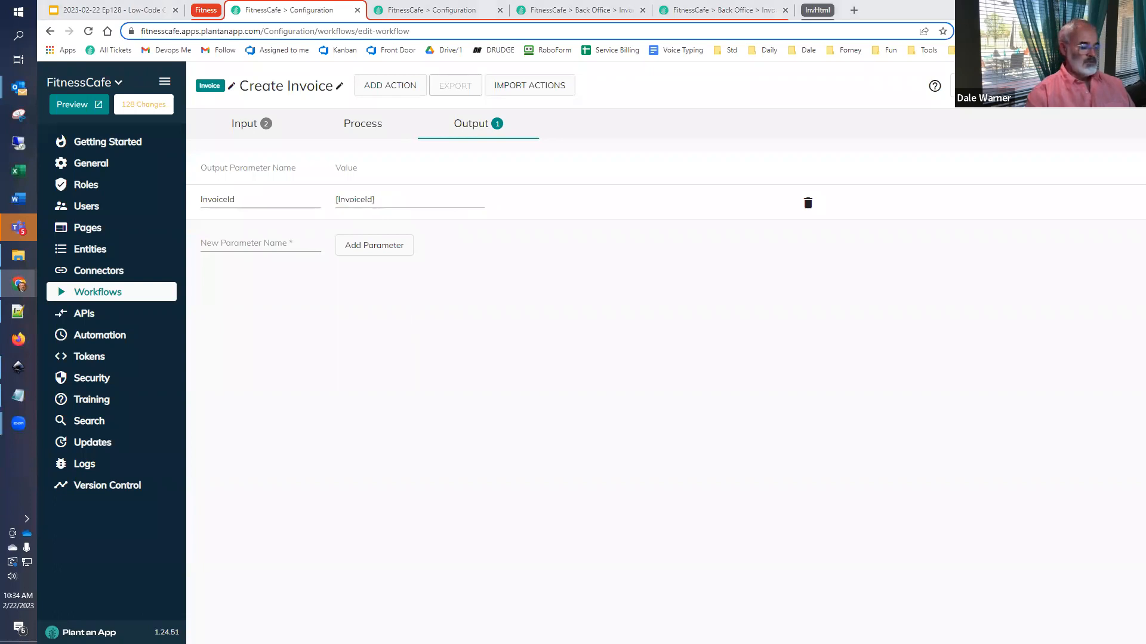
- Add a second output parameter named InvoiceNumber with the value [newInvoiceNumber]
click(256, 243)
text(InvoiceNumber)
click(356, 250)
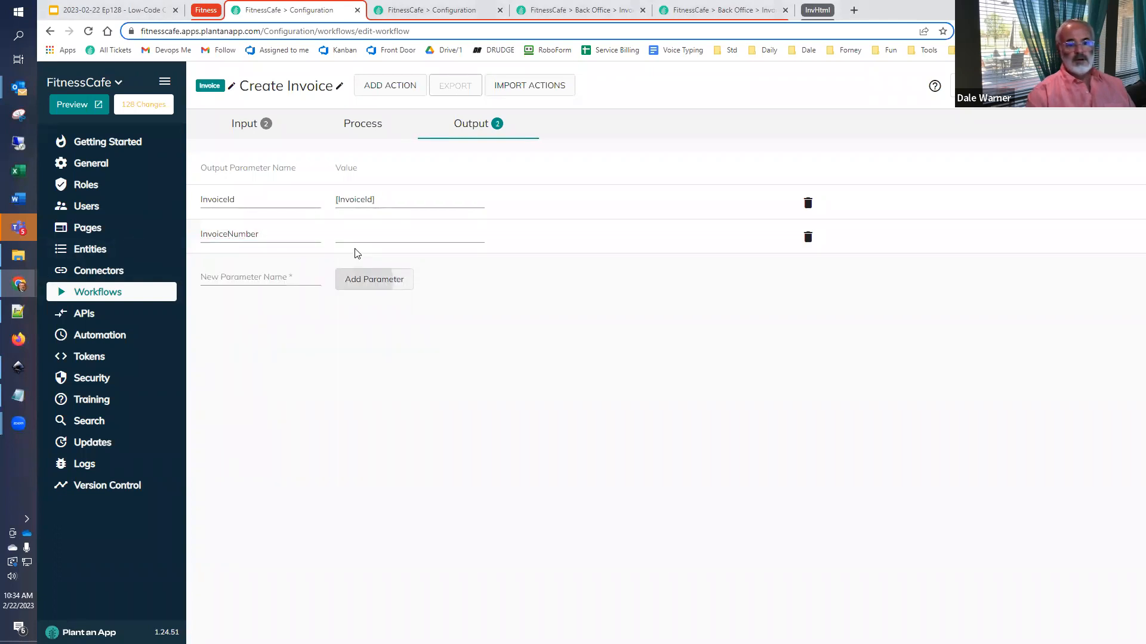
click(366, 234)
key(super+v)
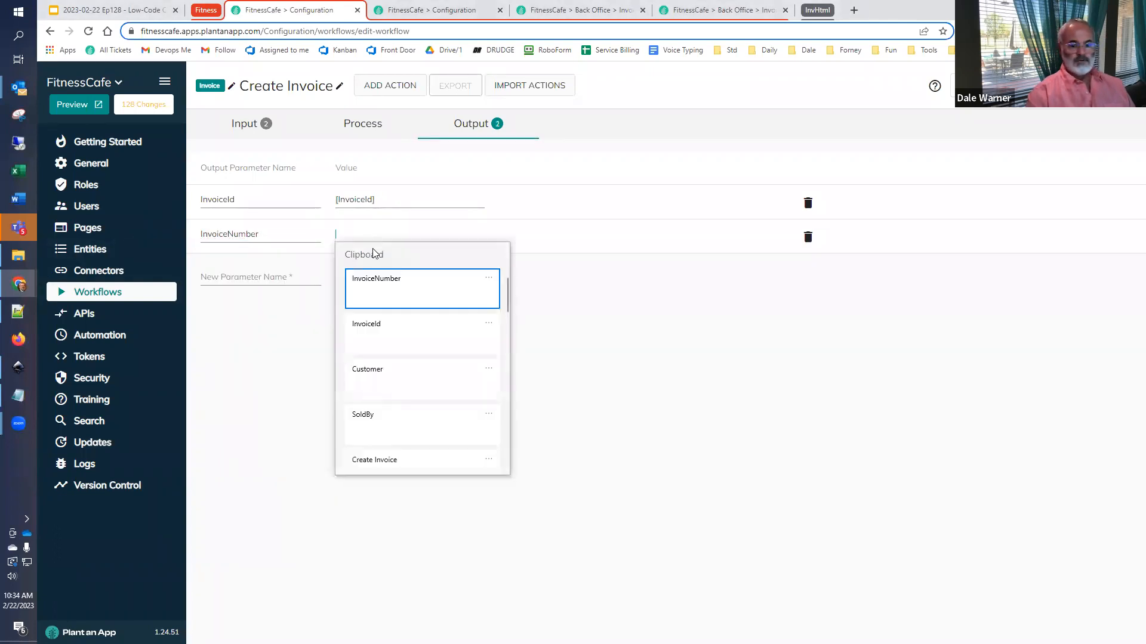
scroll(412, 382, down, 2)
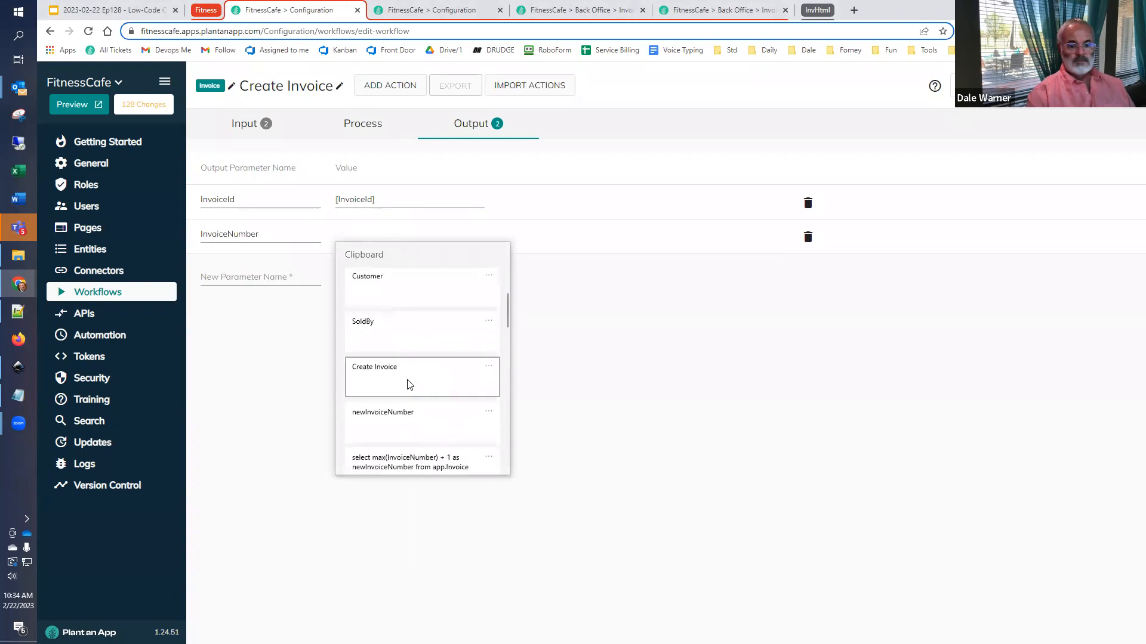
click(422, 418)
text([newInvoiceNumber)
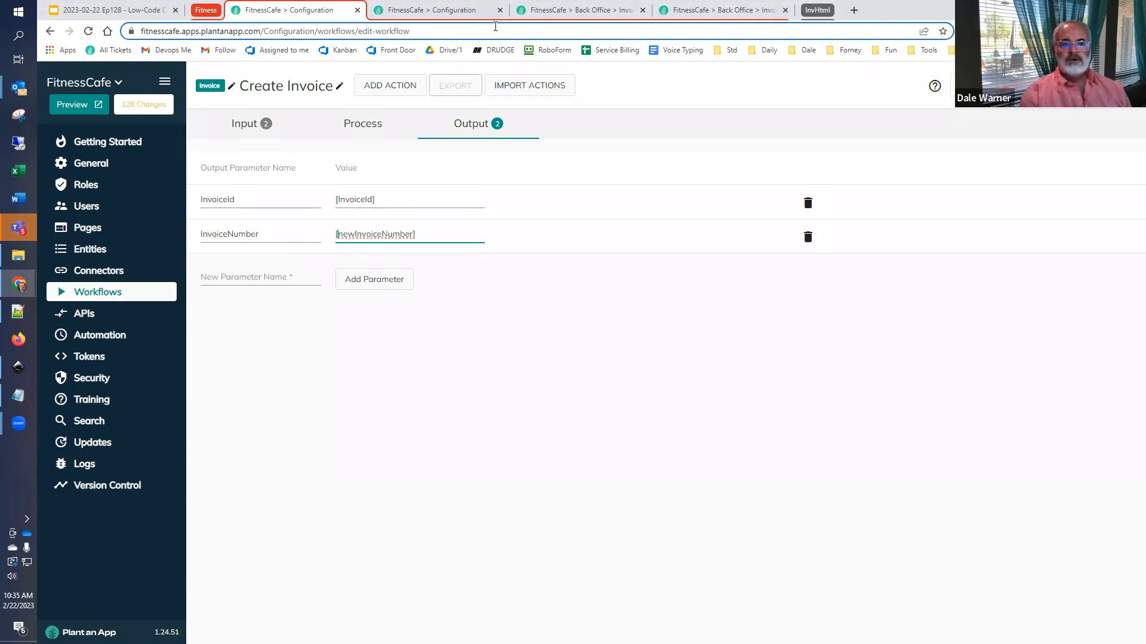
- Open the Person entity's back-office page in a new browser tab from the list of entities
click(461, 12)
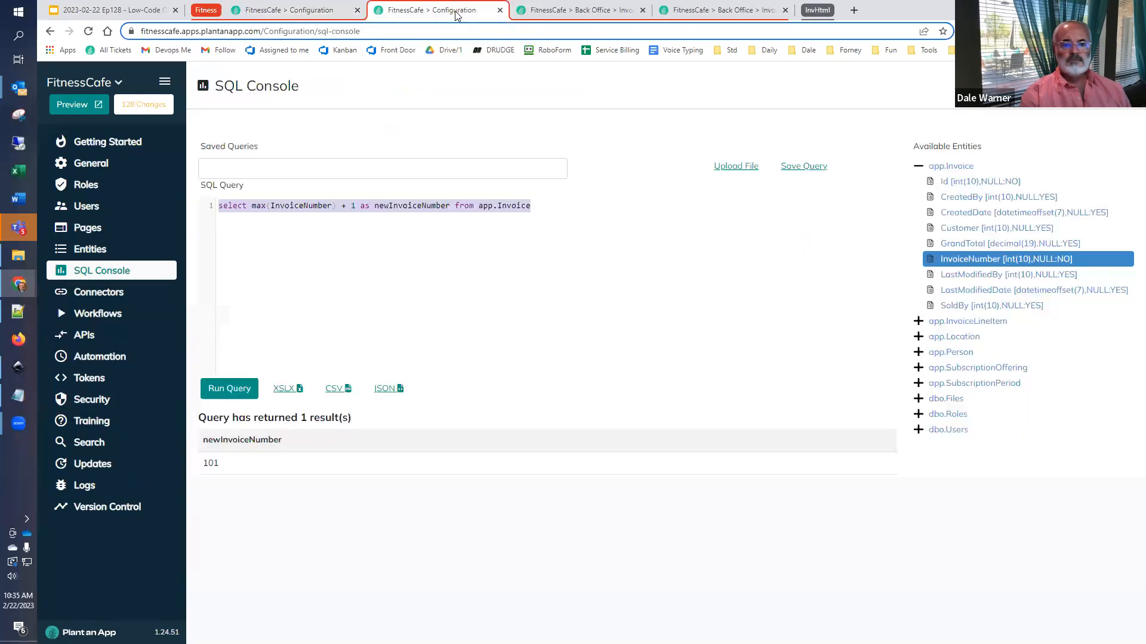
click(102, 252)
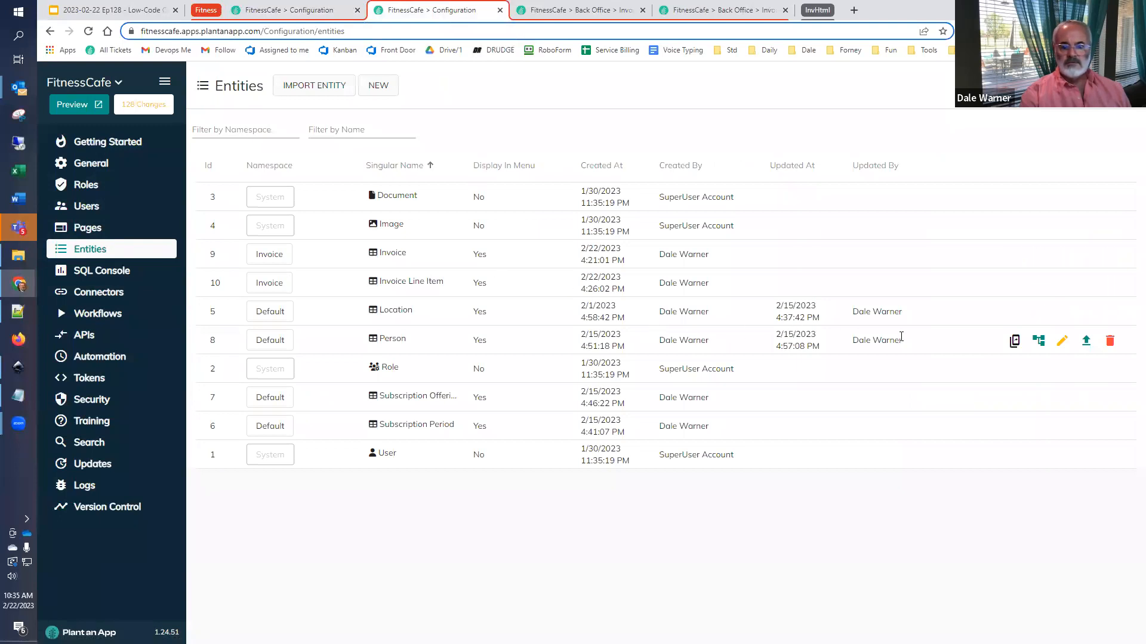
click(1015, 341)
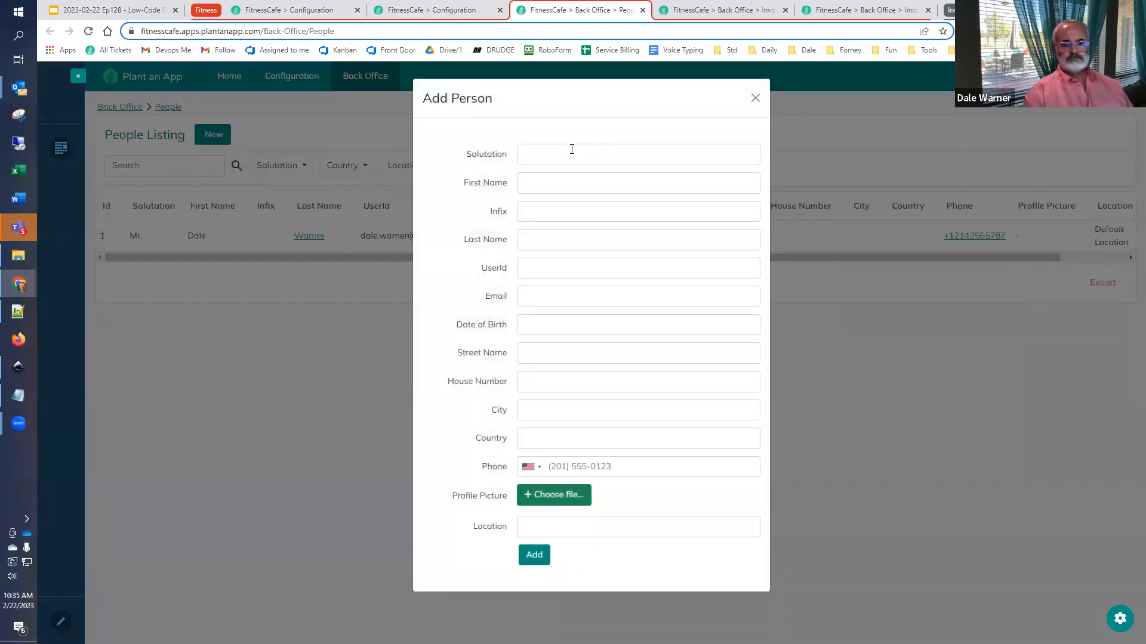
- Add a new person with salutation Mr., the customer's first and last name, and Default Location as the location
click(573, 151)
text(Mr.)
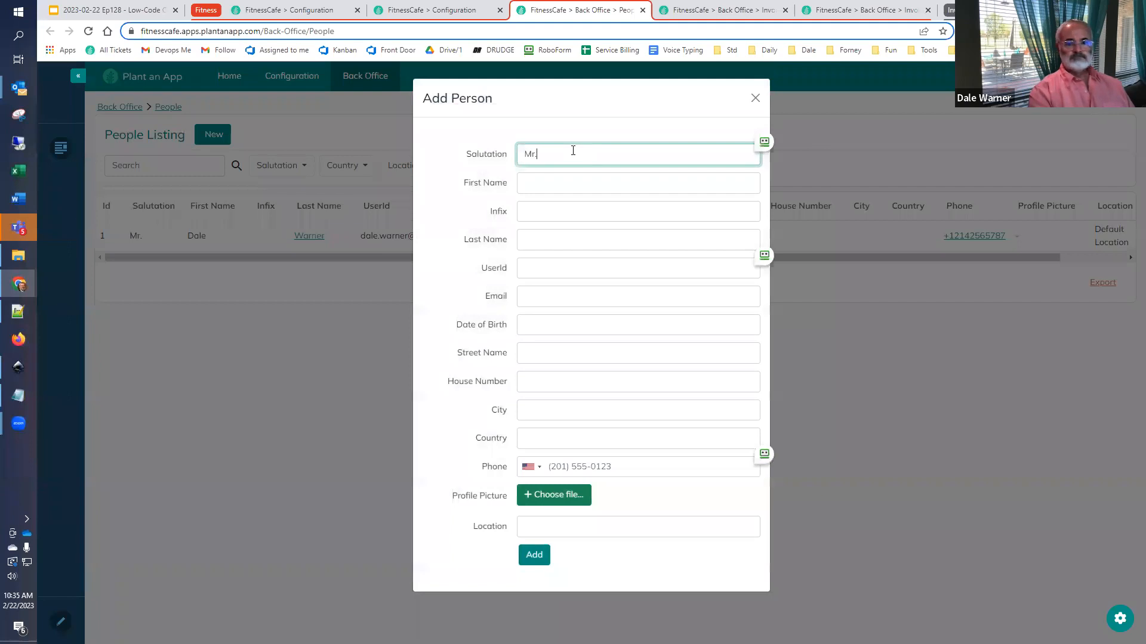
key(Tab)
key(Tab)
key(Tab)
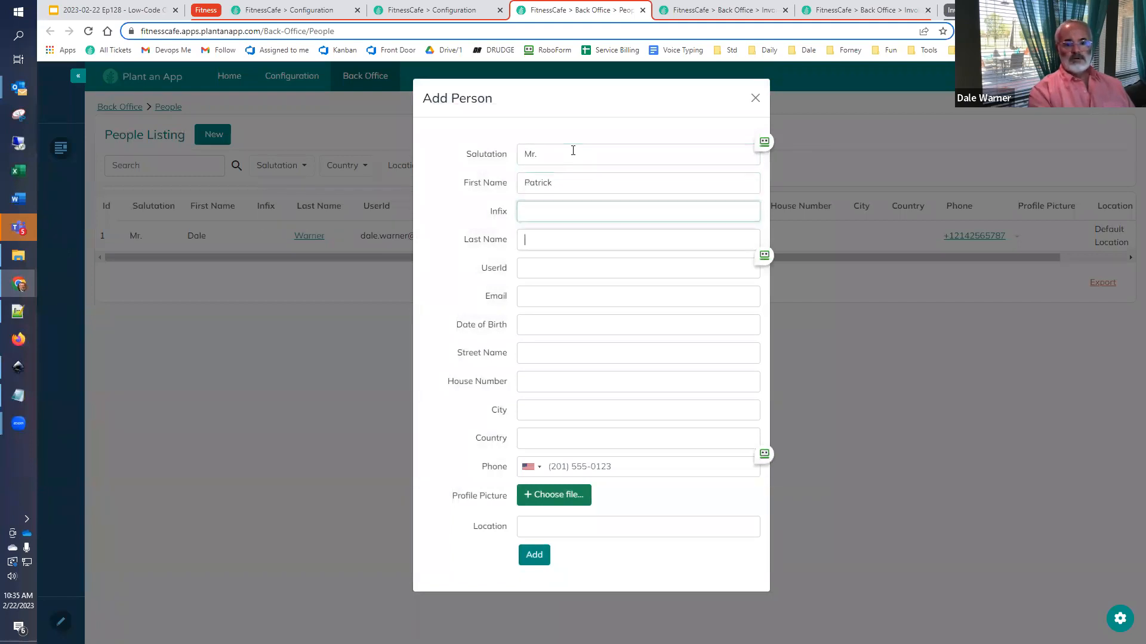
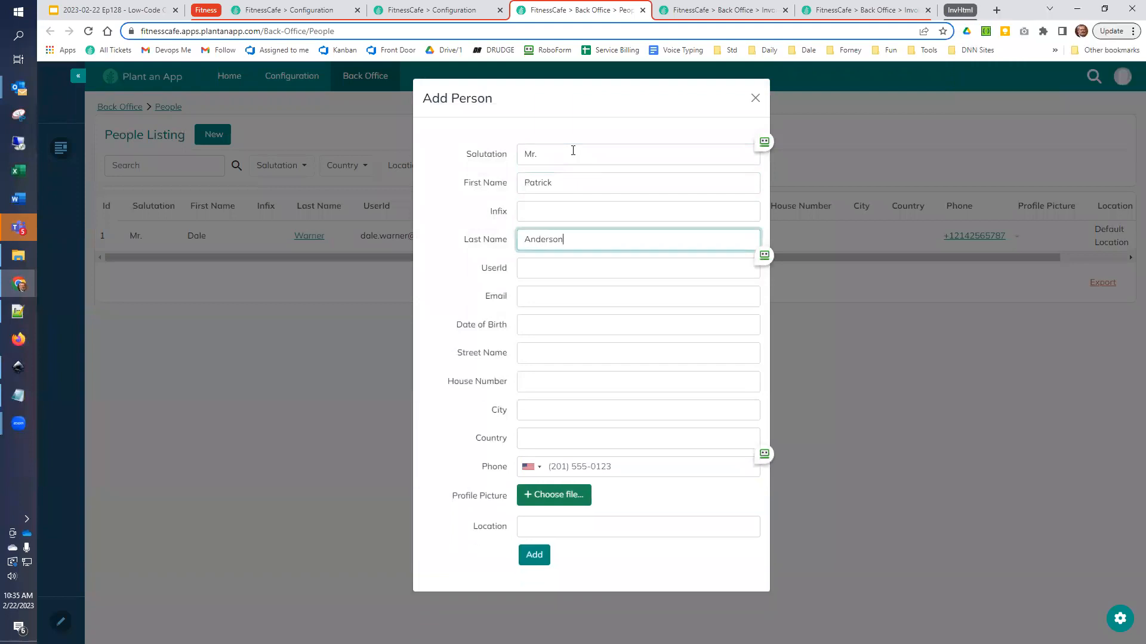
key(Tab)
key(Tab)
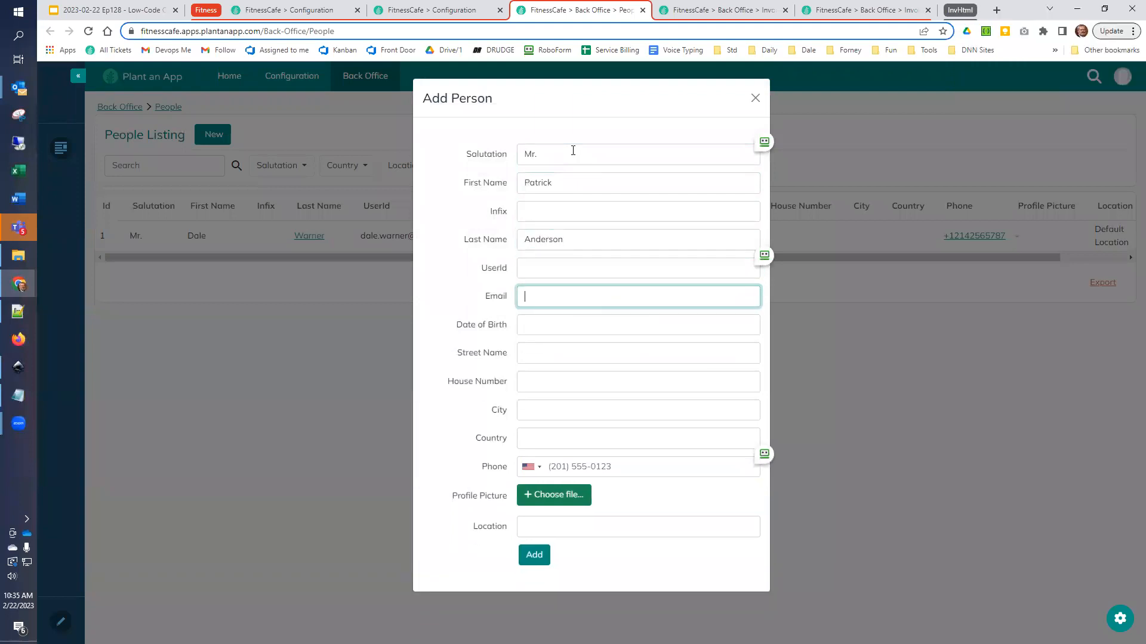
click(538, 530)
click(539, 544)
click(535, 555)
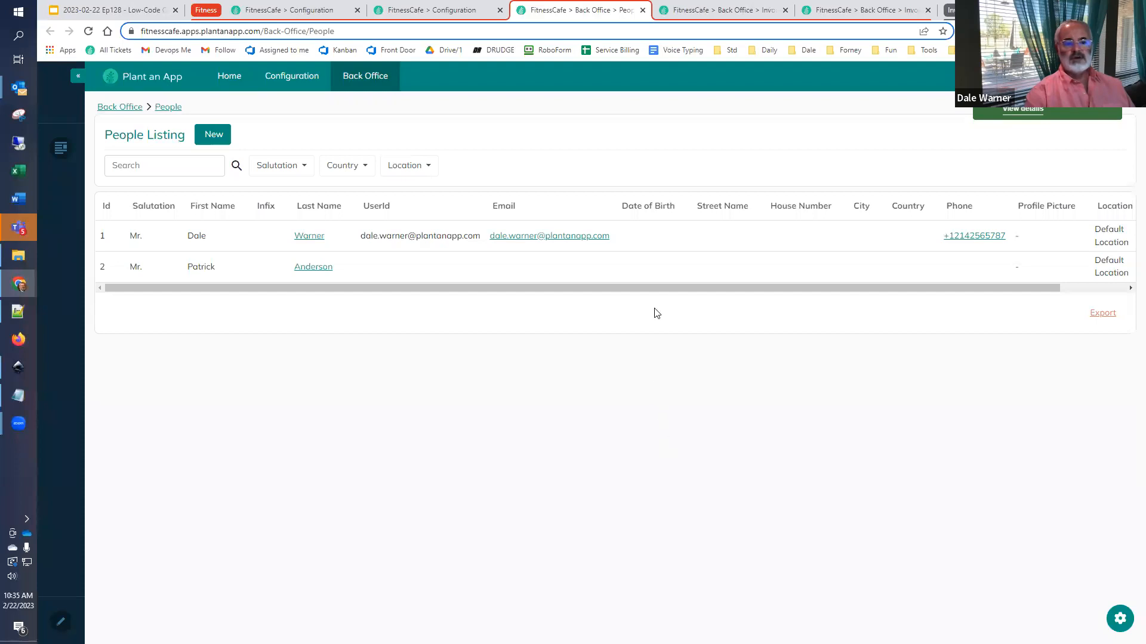
- Return to the Create Invoice workflow and run a test with SoldBy set to 1 and Customer set to 2
click(442, 11)
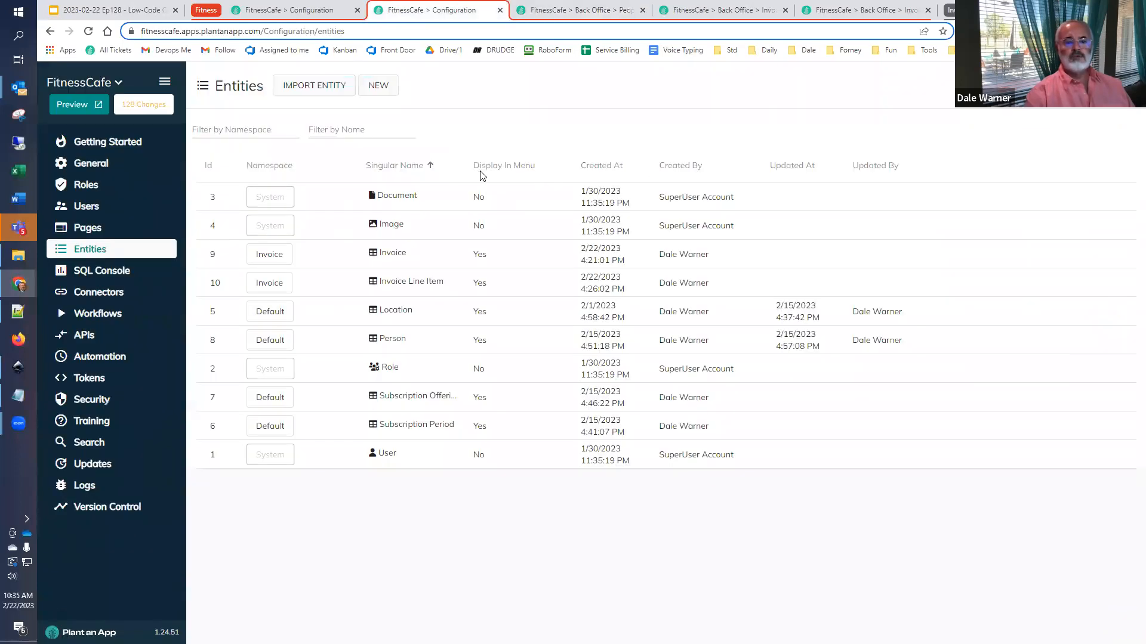
click(240, 8)
click(1113, 86)
text(1)
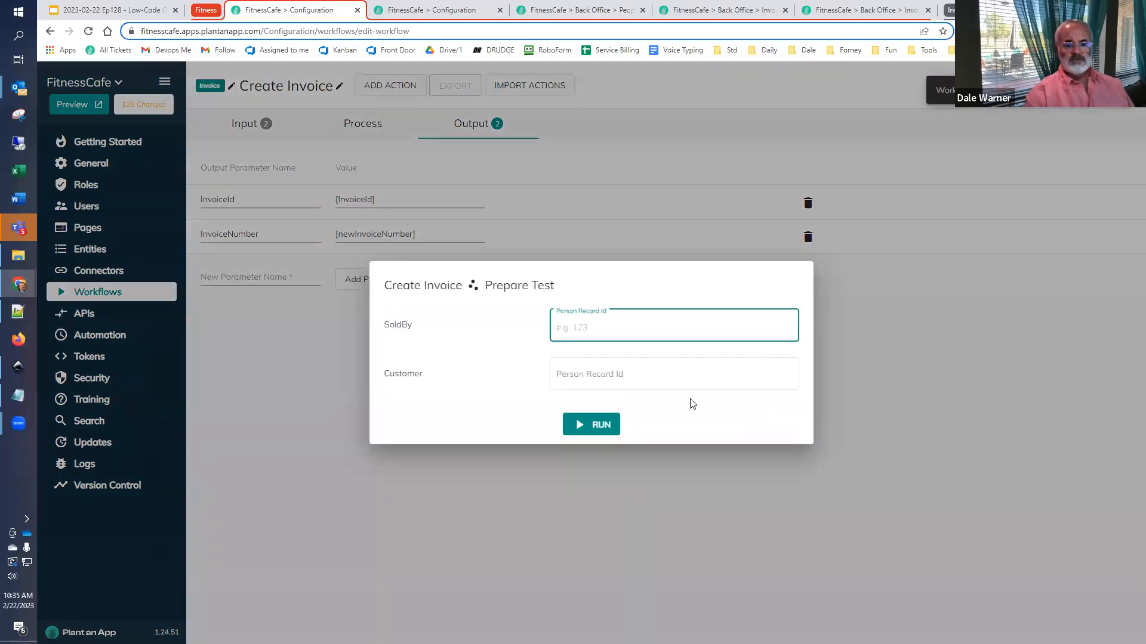
click(654, 377)
text(2)
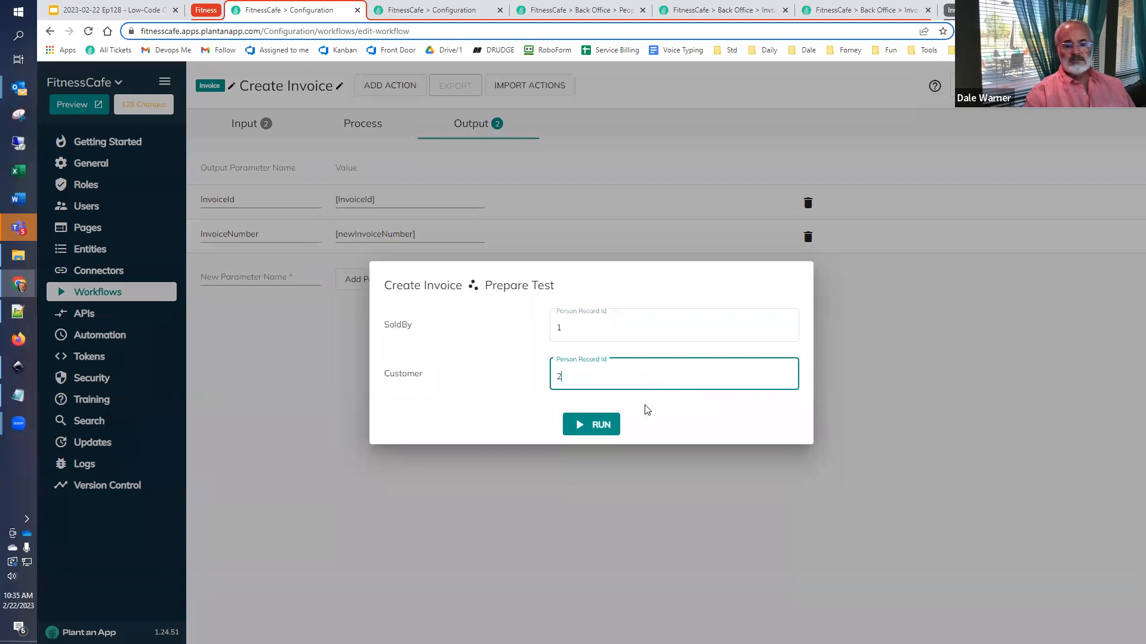
click(599, 426)
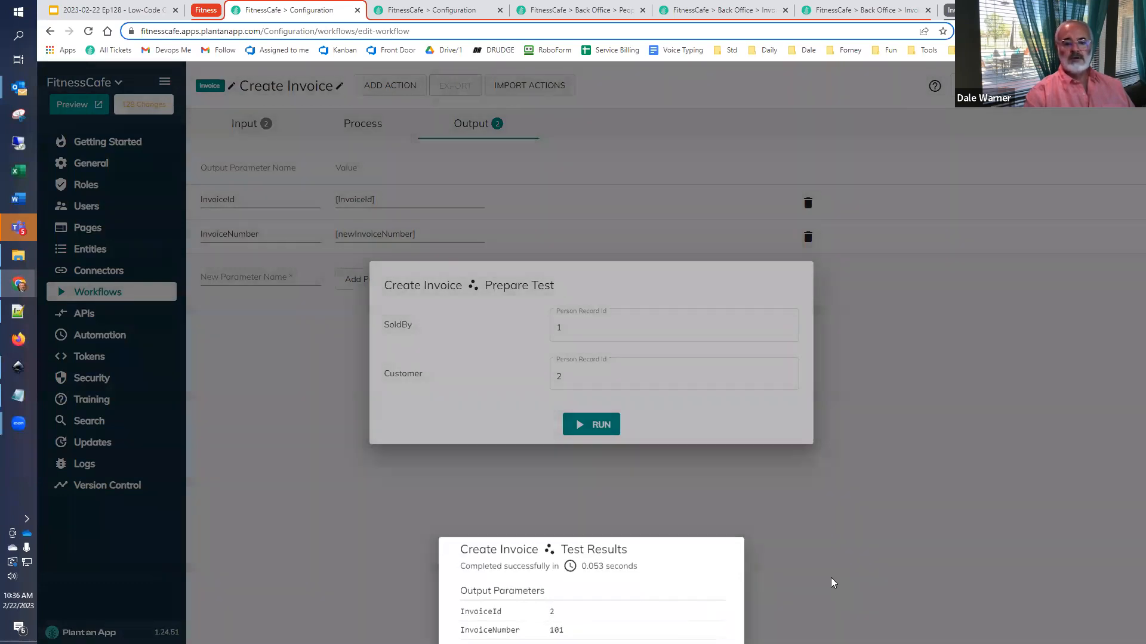
- Close the test dialogs and reload the back-office Invoices listing to check the invoice created by the test
click(832, 580)
click(832, 580)
click(731, 13)
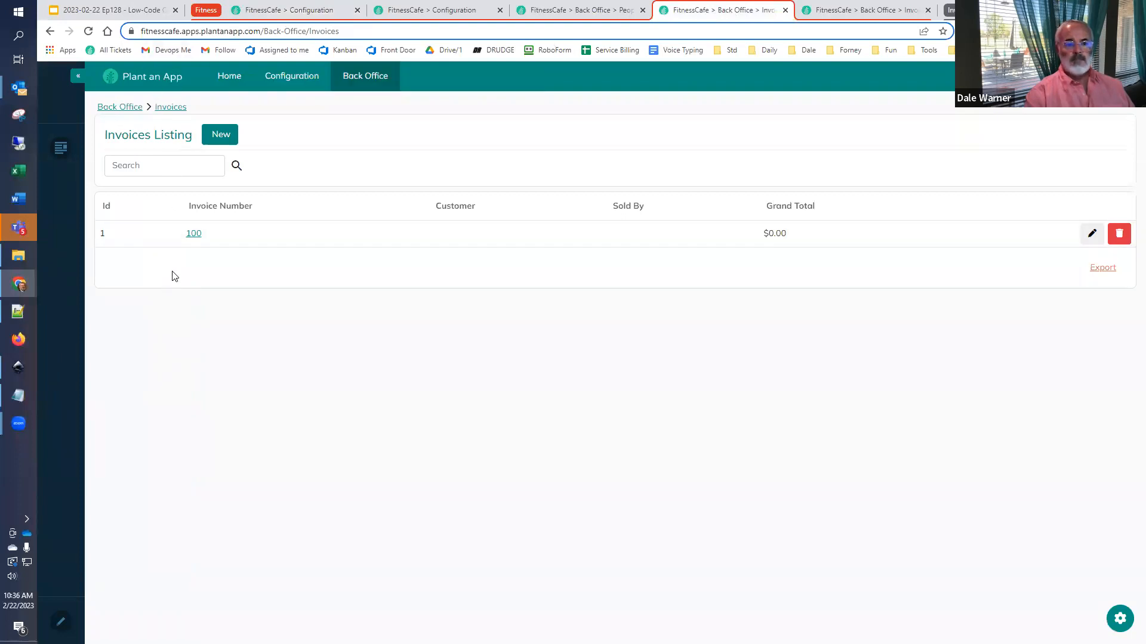
click(108, 76)
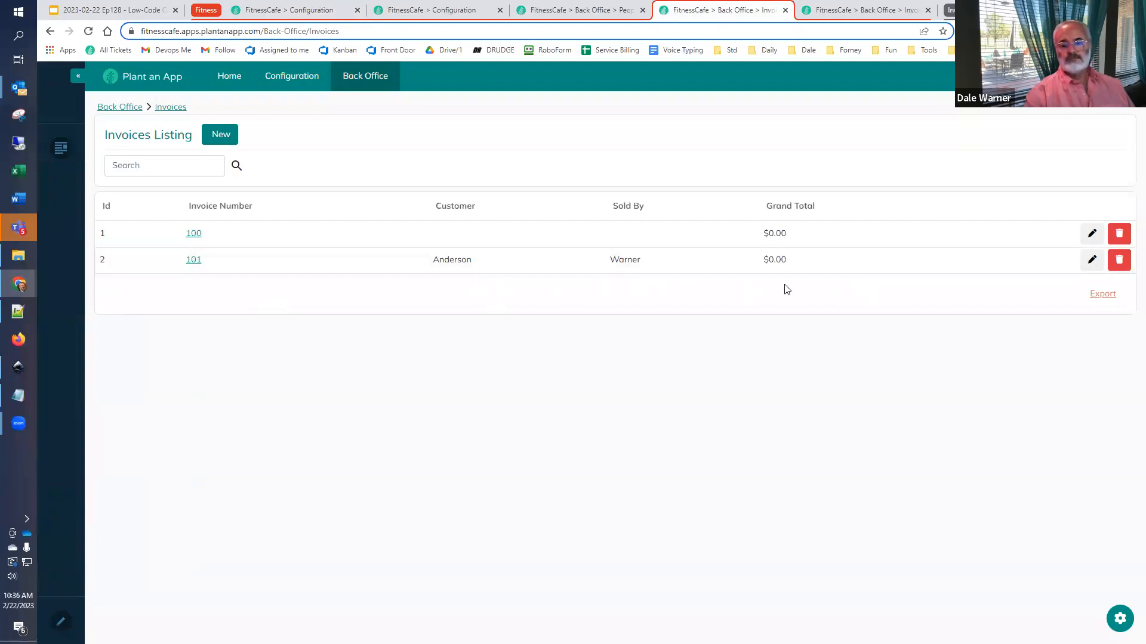
- Switch to the Google Slides presentation and show slide 40, which outlines the Add Item to Invoice workflow
click(158, 6)
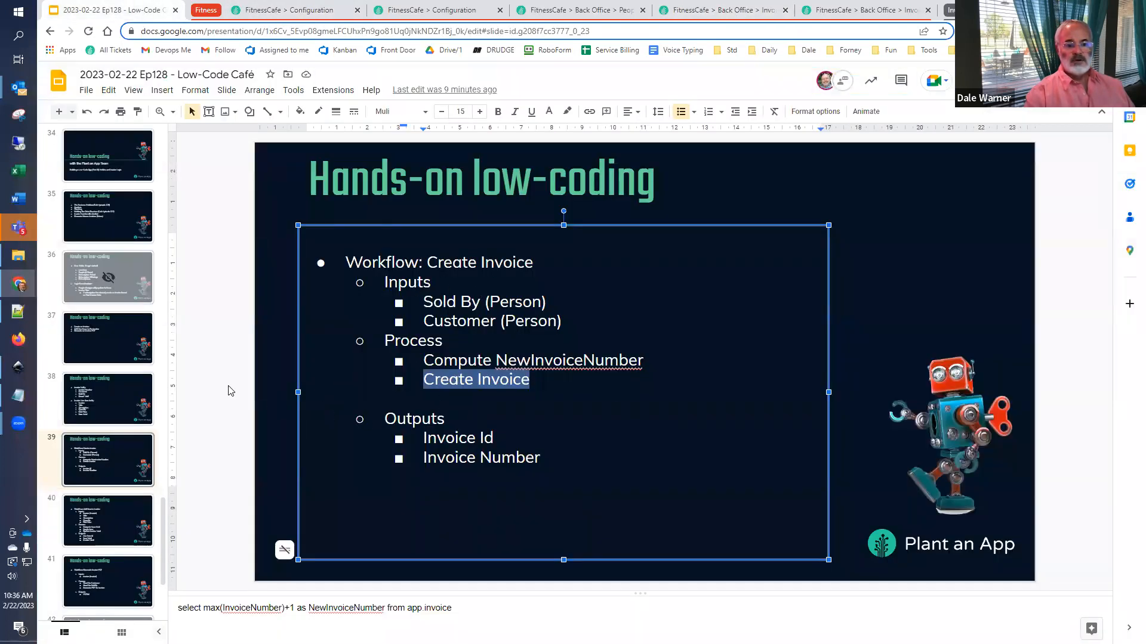
click(51, 525)
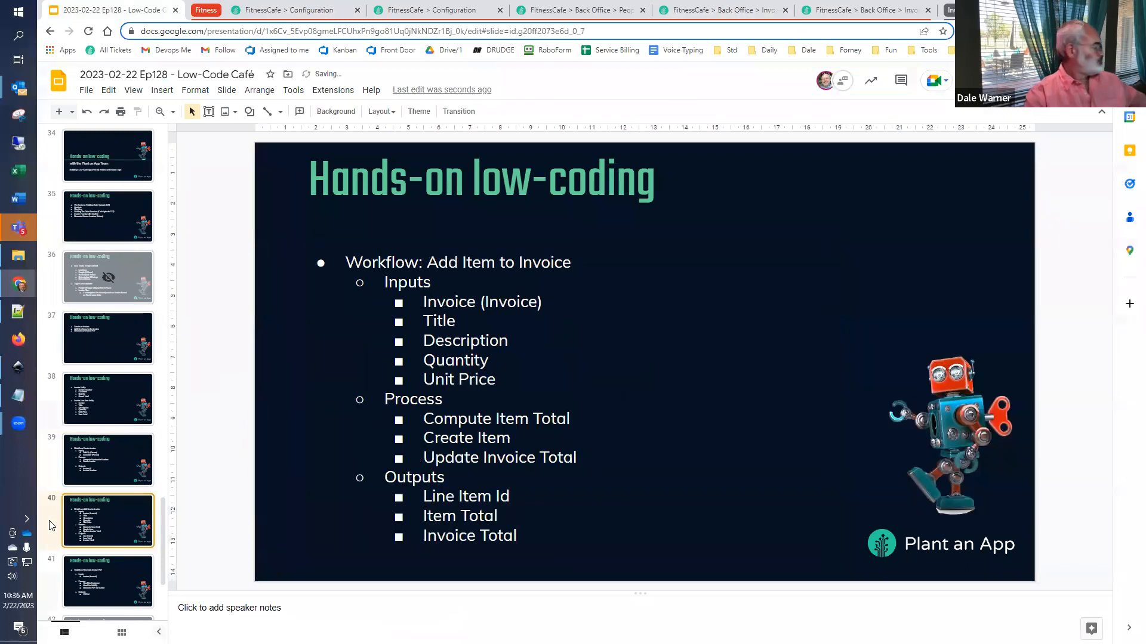
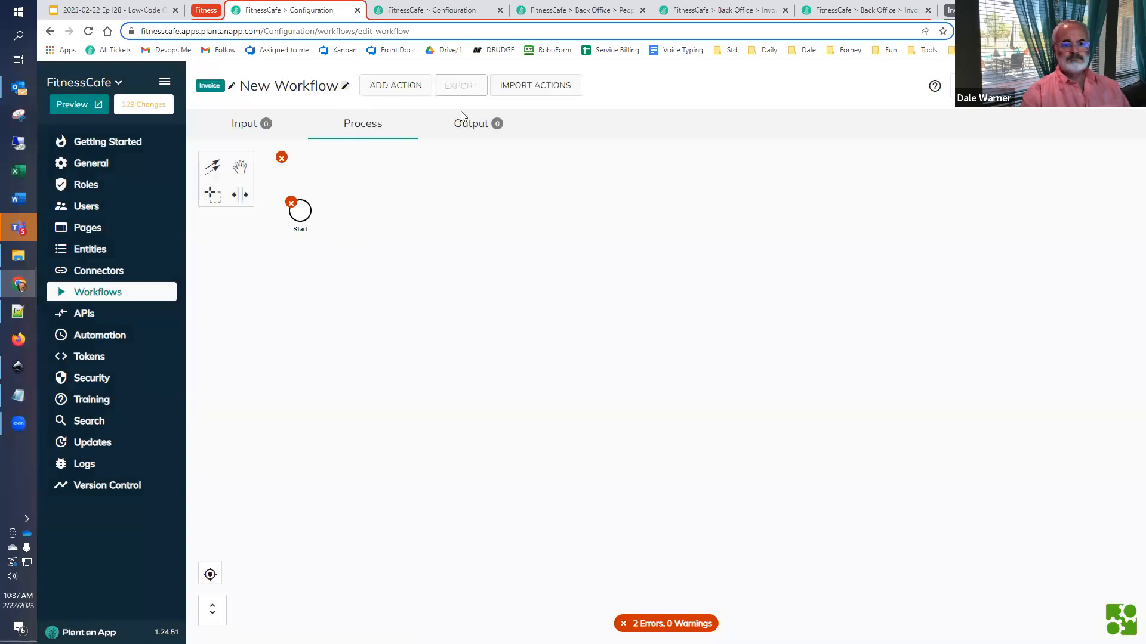
- Name the new workflow Add Item to Invoice, save the name, and show its input parameters
triple_click(538, 322)
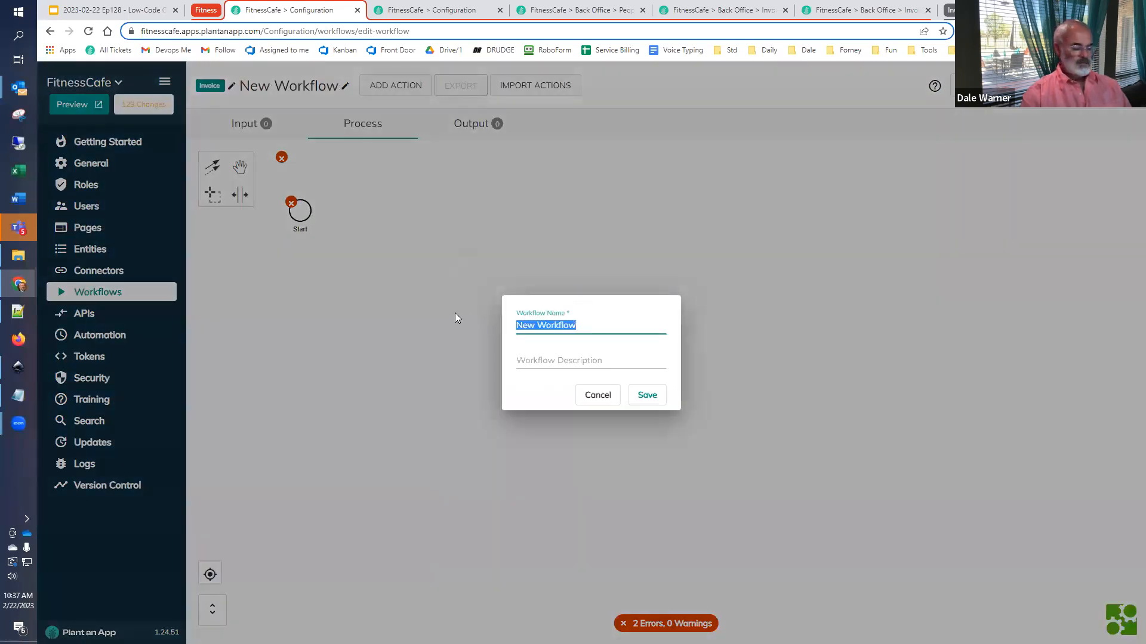
text(Add Item to Invoice)
click(647, 397)
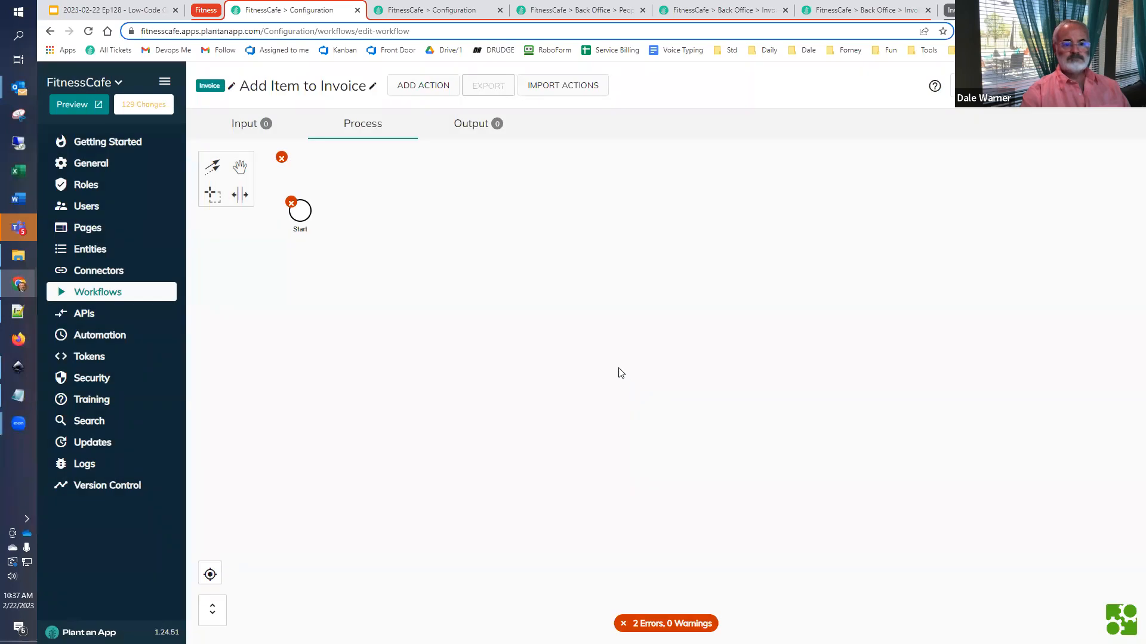
click(250, 126)
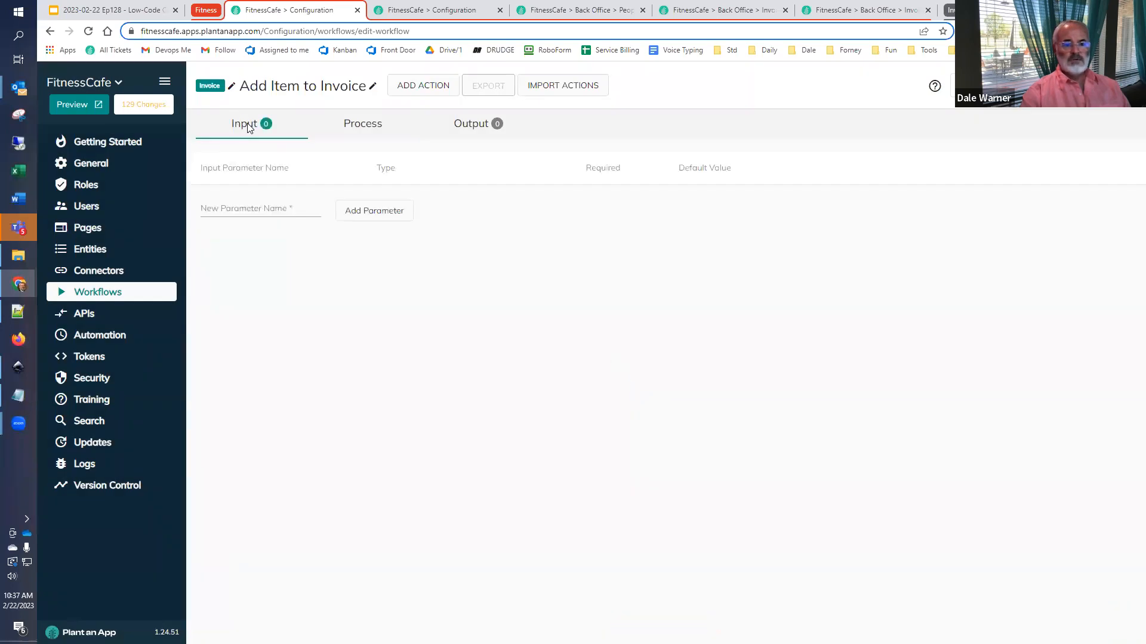
- Switch to the Google Slides outline and copy the input names Invoice, Title, Description, Quantity and Unit Price one by one
click(111, 9)
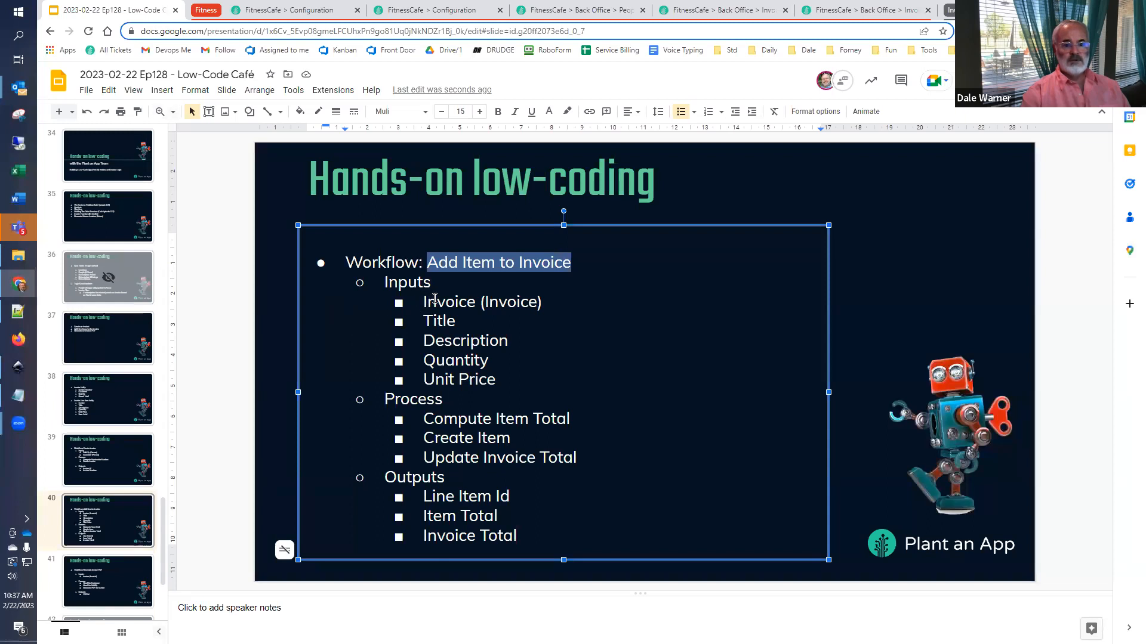
double_click(434, 299)
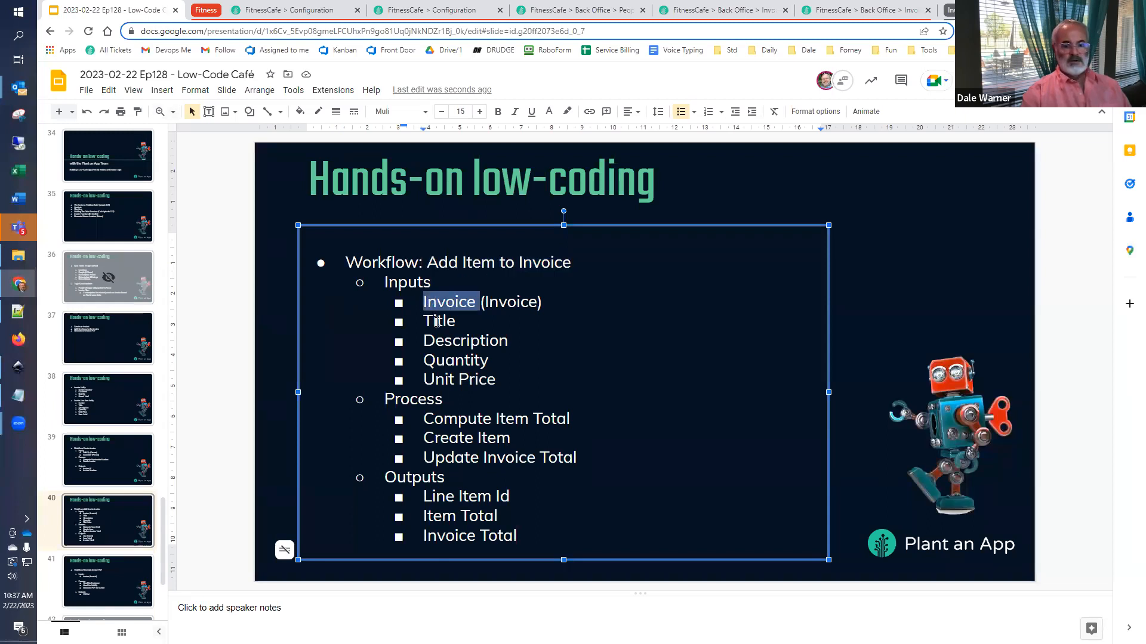
double_click(437, 322)
click(442, 342)
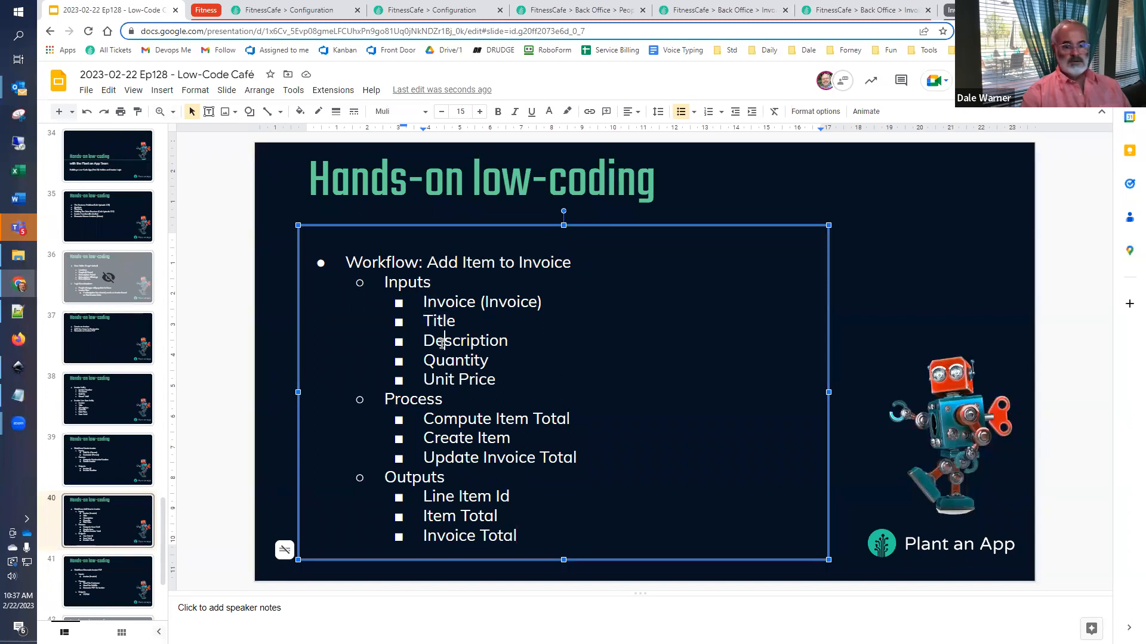
double_click(443, 342)
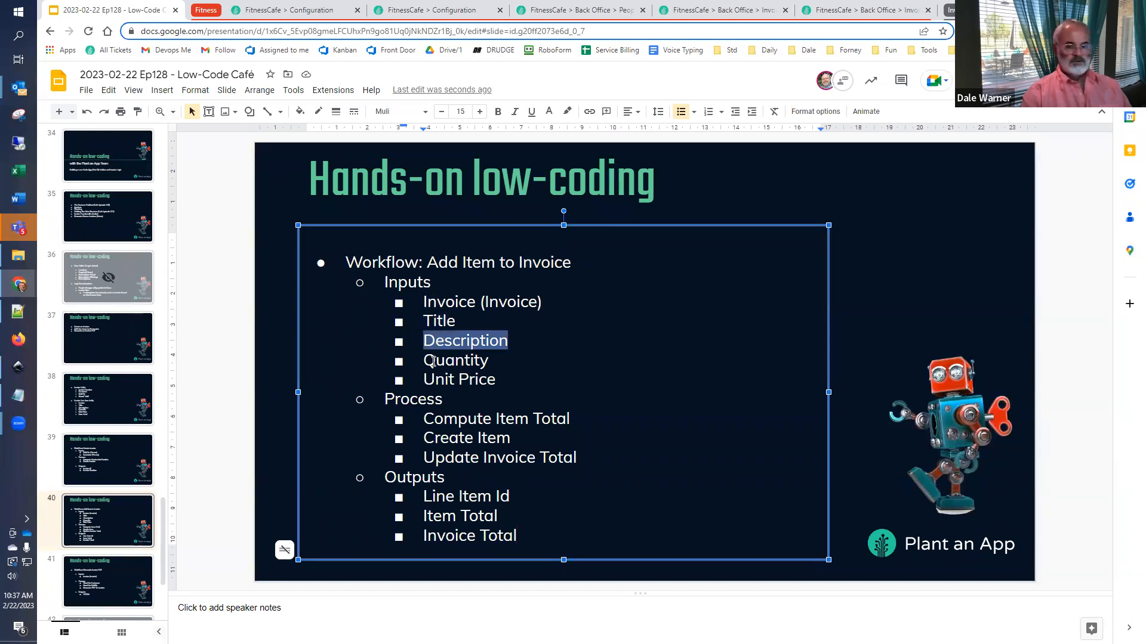
double_click(433, 361)
drag(423, 378, 497, 381)
key(super+c)
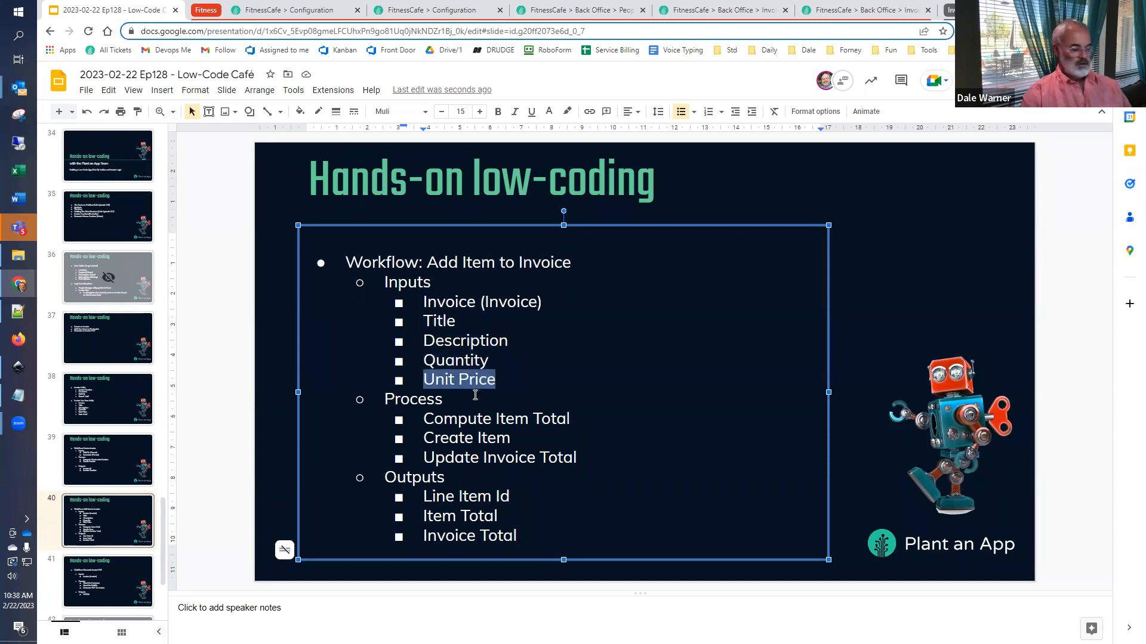
- Return to the Add Item to Invoice workflow and add an input parameter named Invoice with the Invoice entity as its type
click(265, 12)
click(240, 209)
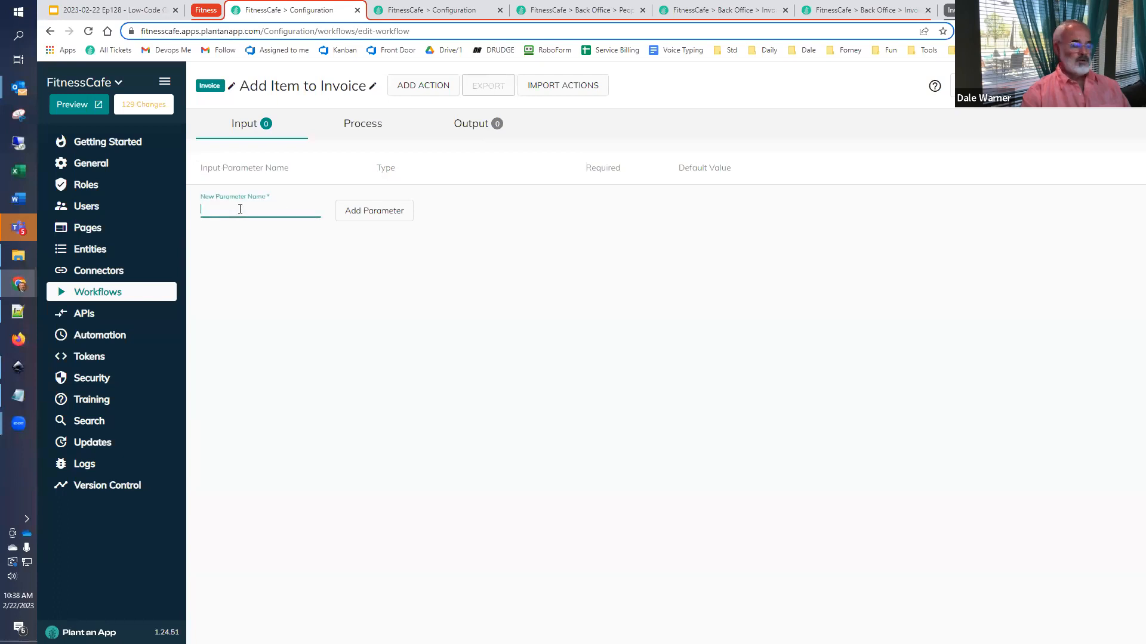
key(super+v)
click(249, 432)
click(375, 213)
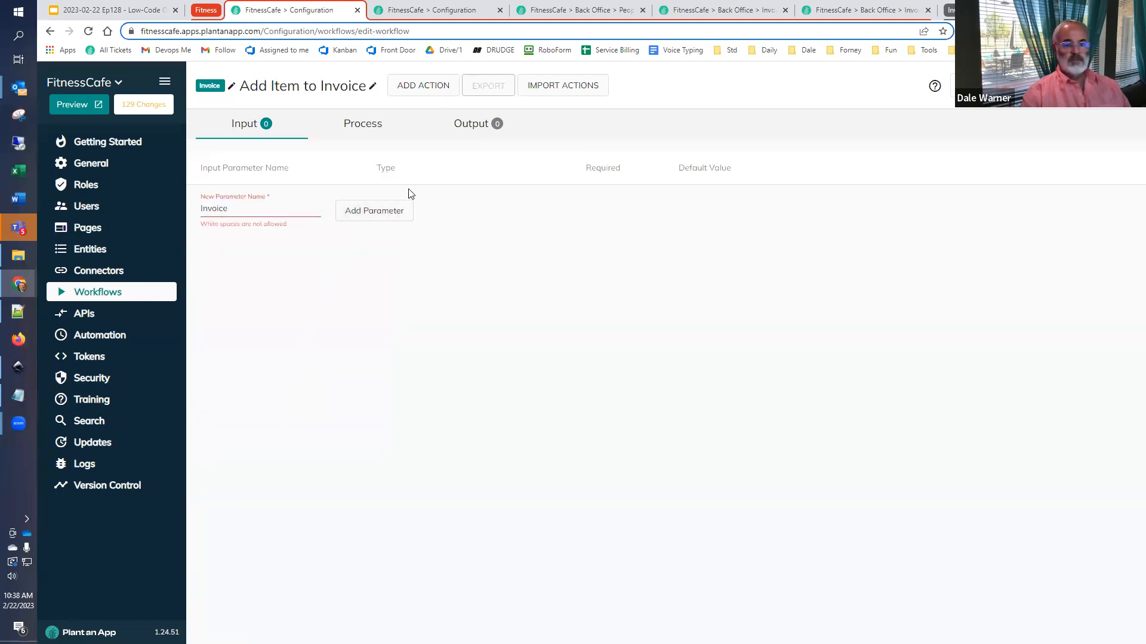
click(293, 206)
key(BackSpace)
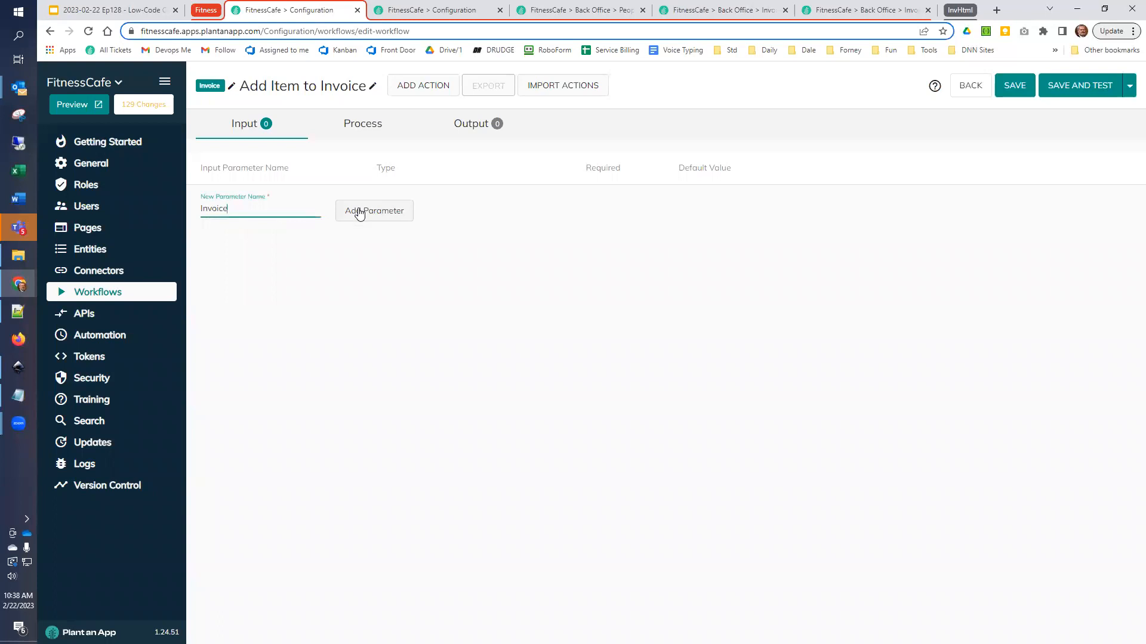
click(358, 213)
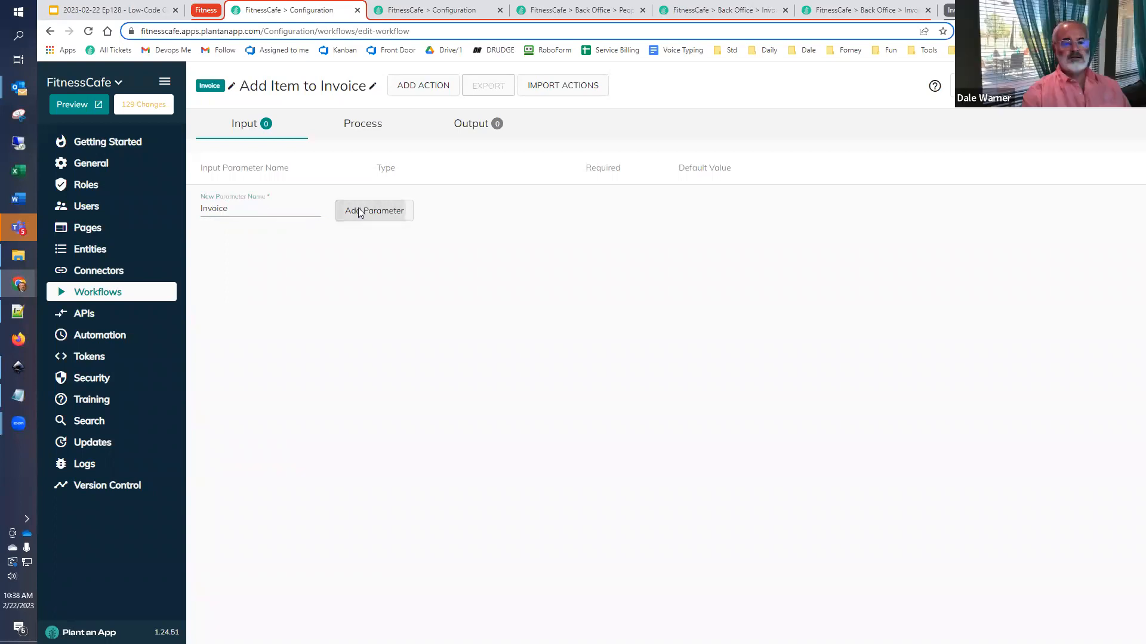
click(410, 206)
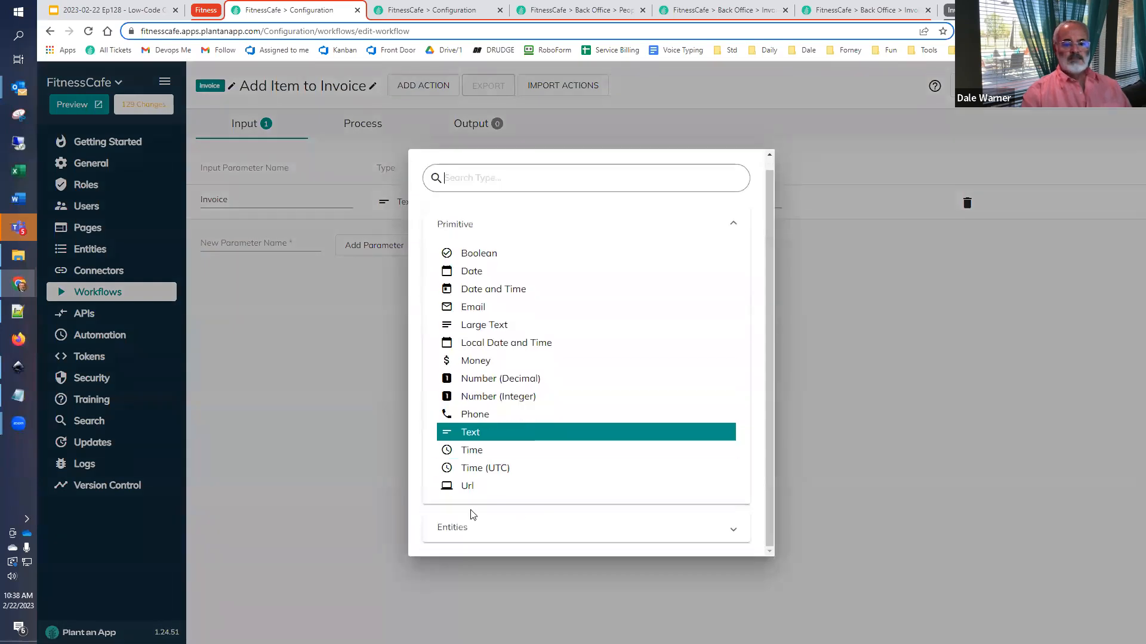
click(469, 528)
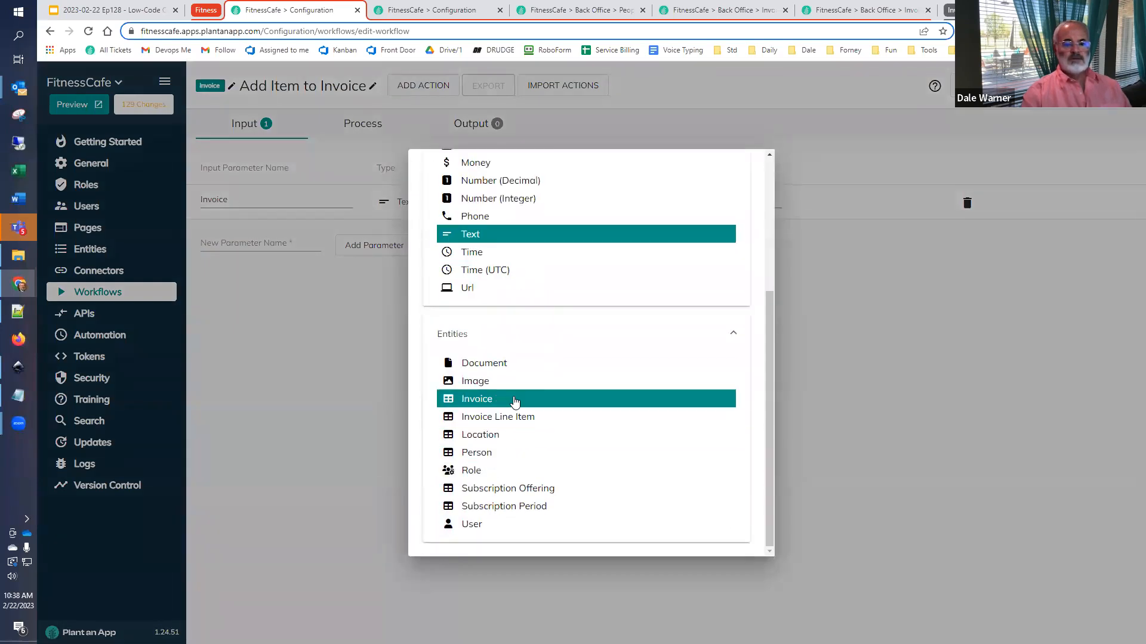
click(515, 401)
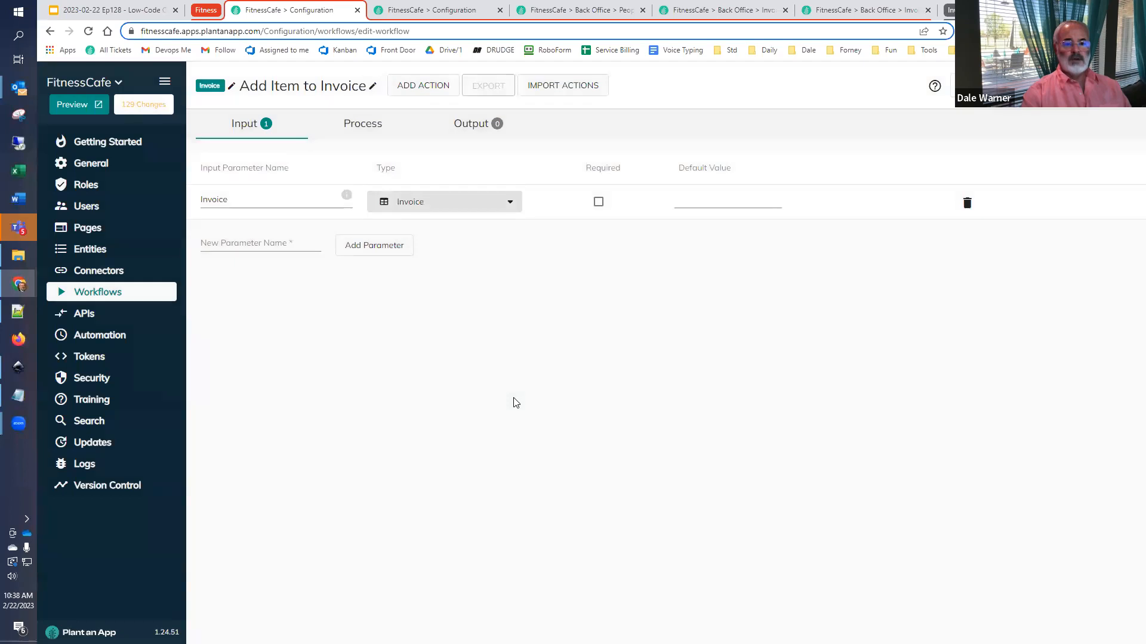
- Add two Text input parameters named Title and Description using the copied names
click(281, 251)
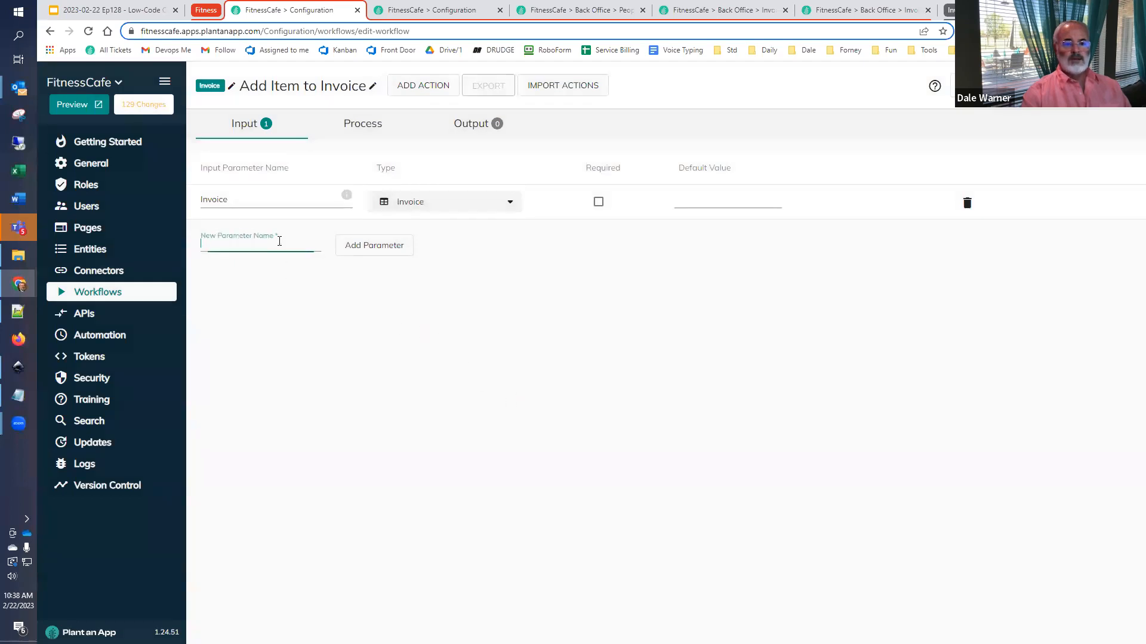
key(super+v)
click(311, 425)
click(385, 251)
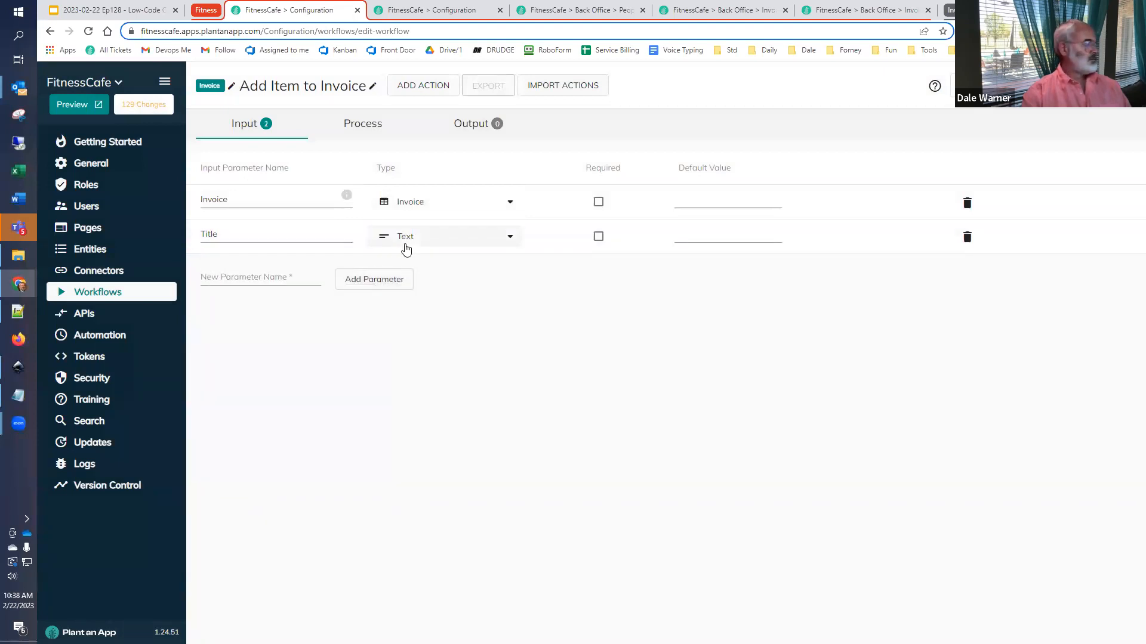
click(290, 279)
key(super+v)
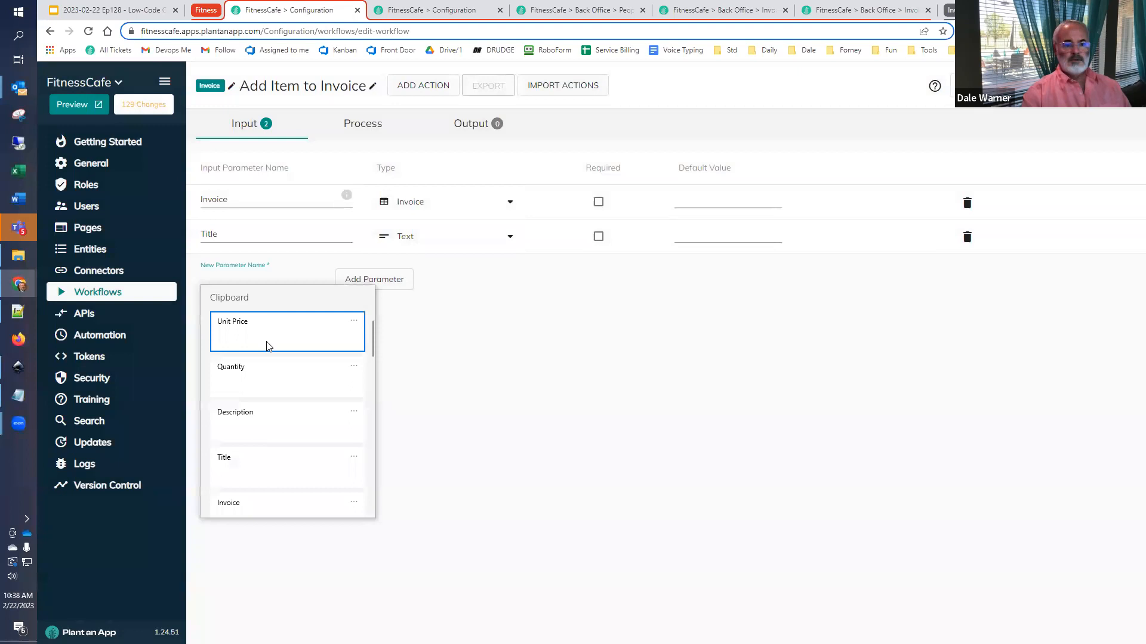
click(247, 419)
click(374, 280)
- Add an input parameter named Quantity and set its type to Number (Decimal)
click(265, 312)
key(super+v)
click(264, 409)
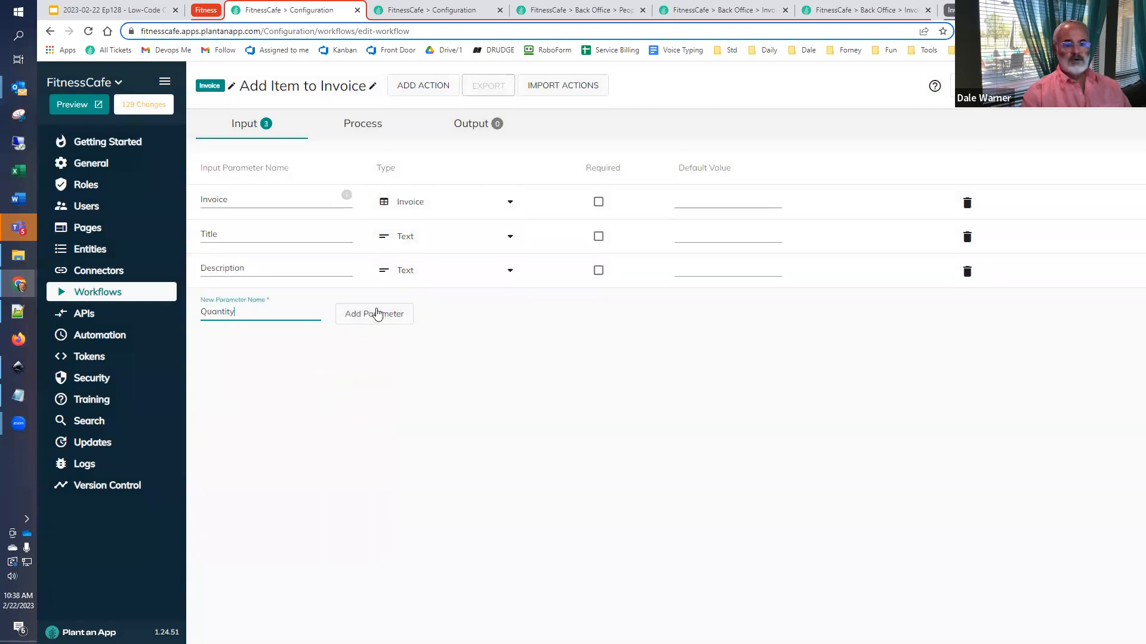
click(377, 315)
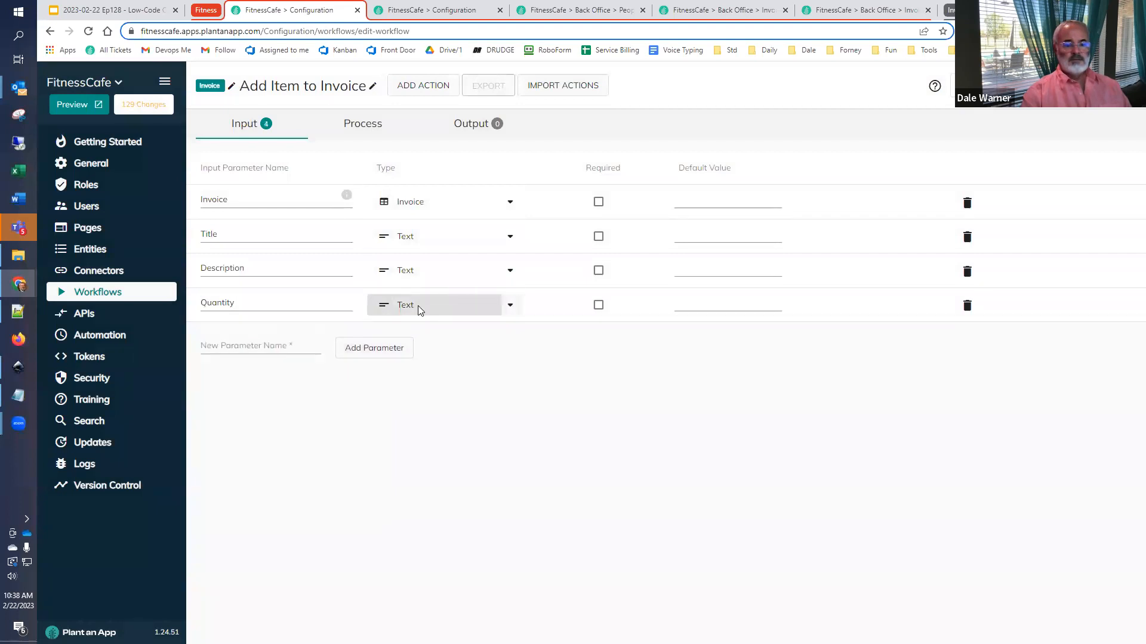
click(418, 306)
click(438, 350)
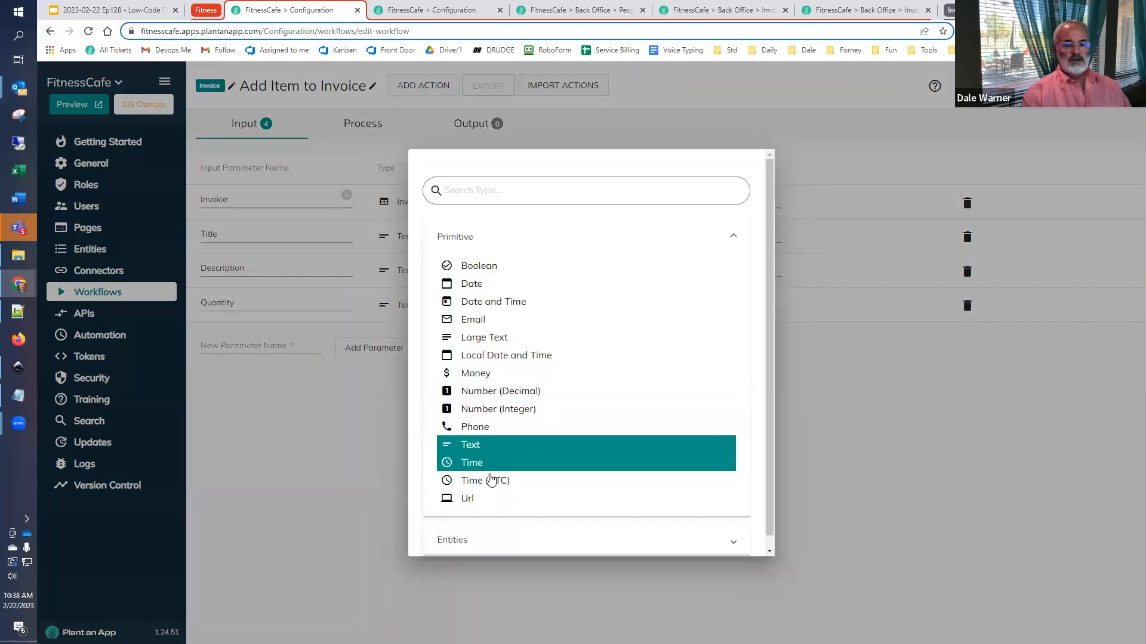
click(506, 395)
- Add an input parameter named UnitPrice, without a space, and set its type to Money
click(281, 348)
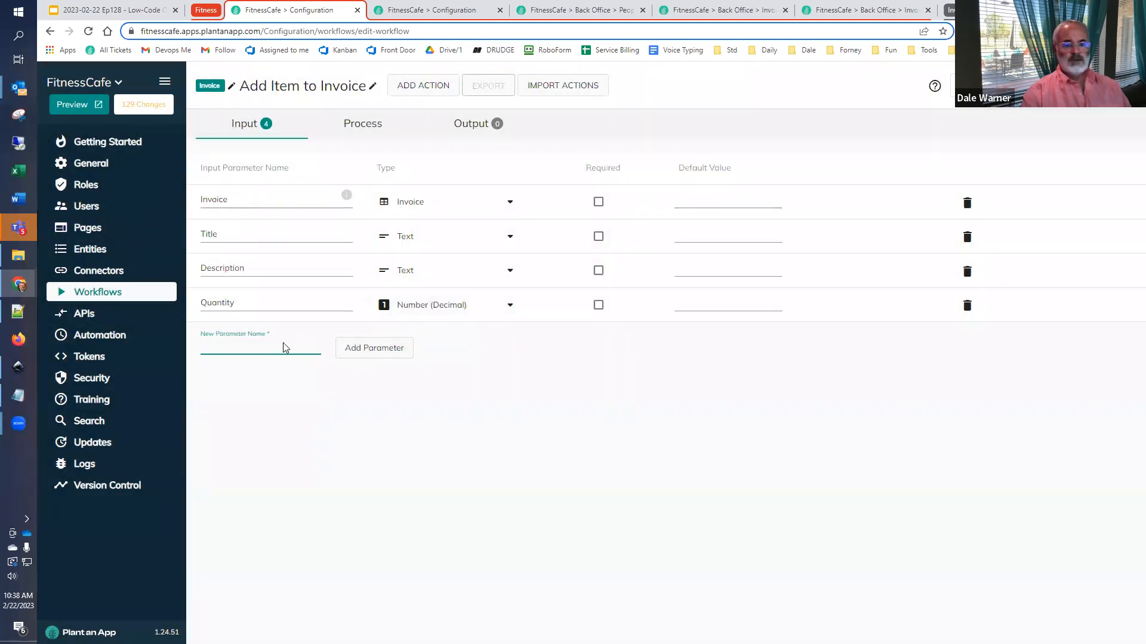
key(super+v)
click(278, 401)
key(Left)
key(Left)
key(Left)
key(Left)
key(Left)
key(BackSpace)
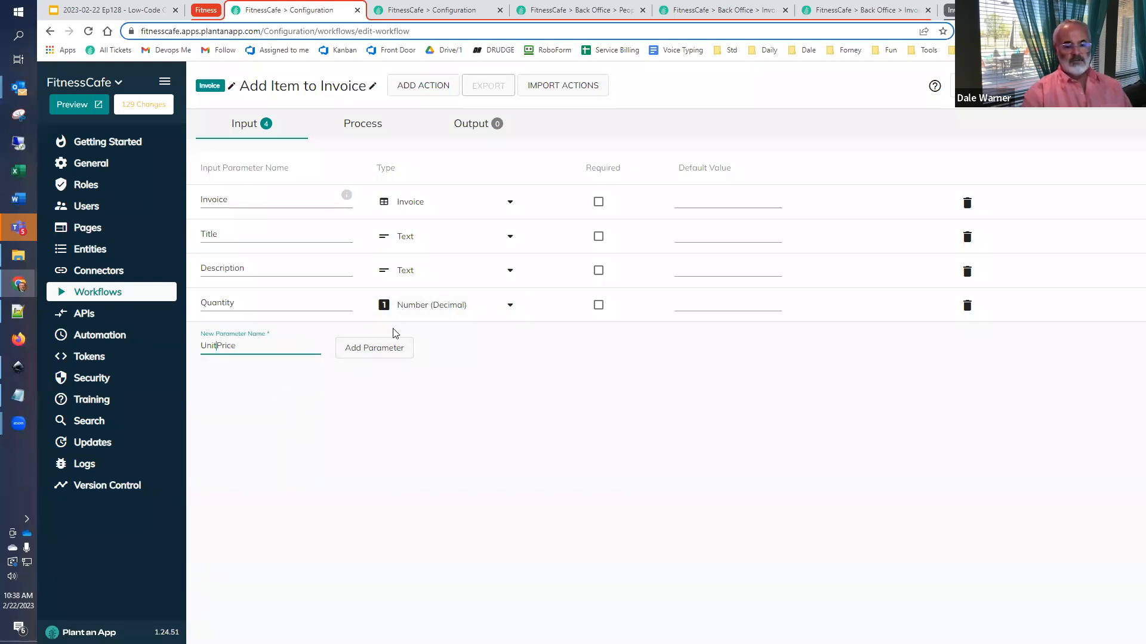
click(372, 349)
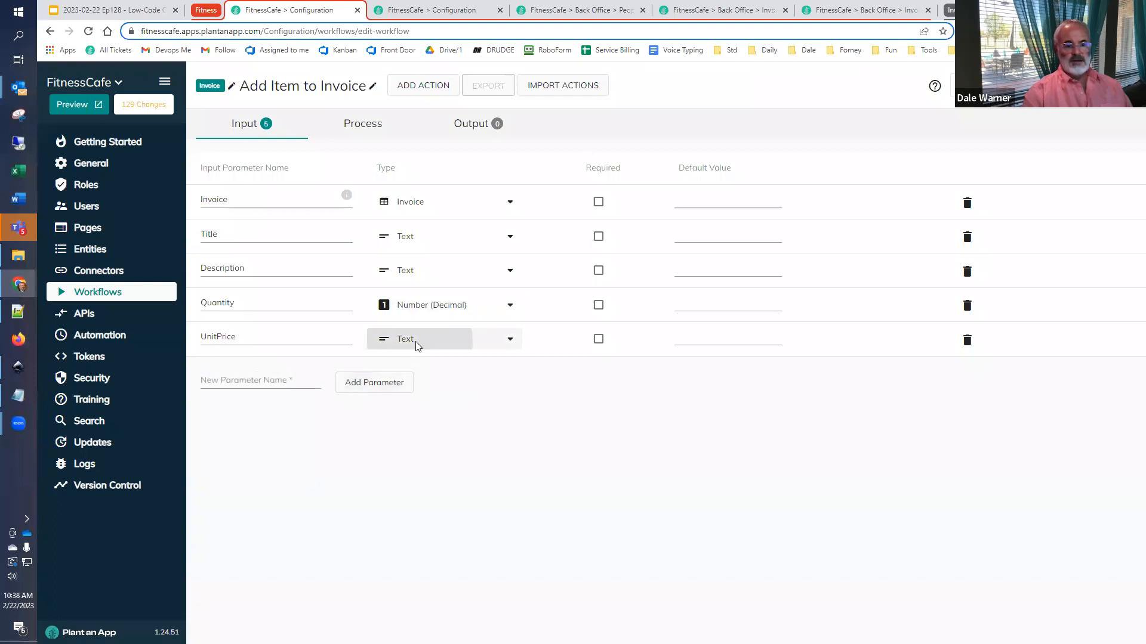
click(418, 345)
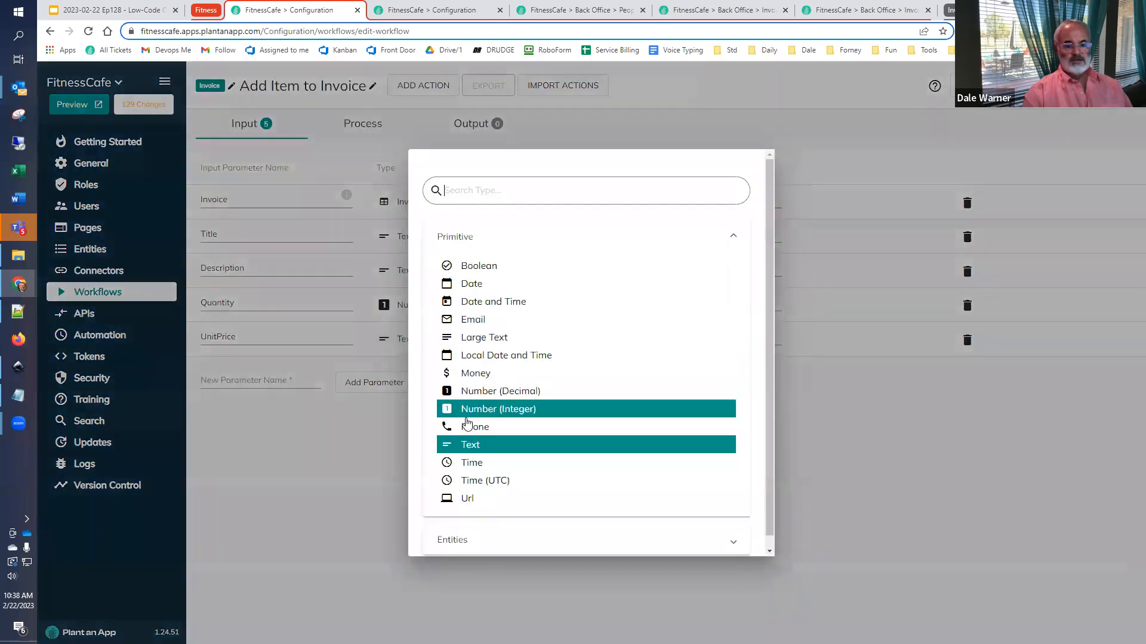
click(477, 376)
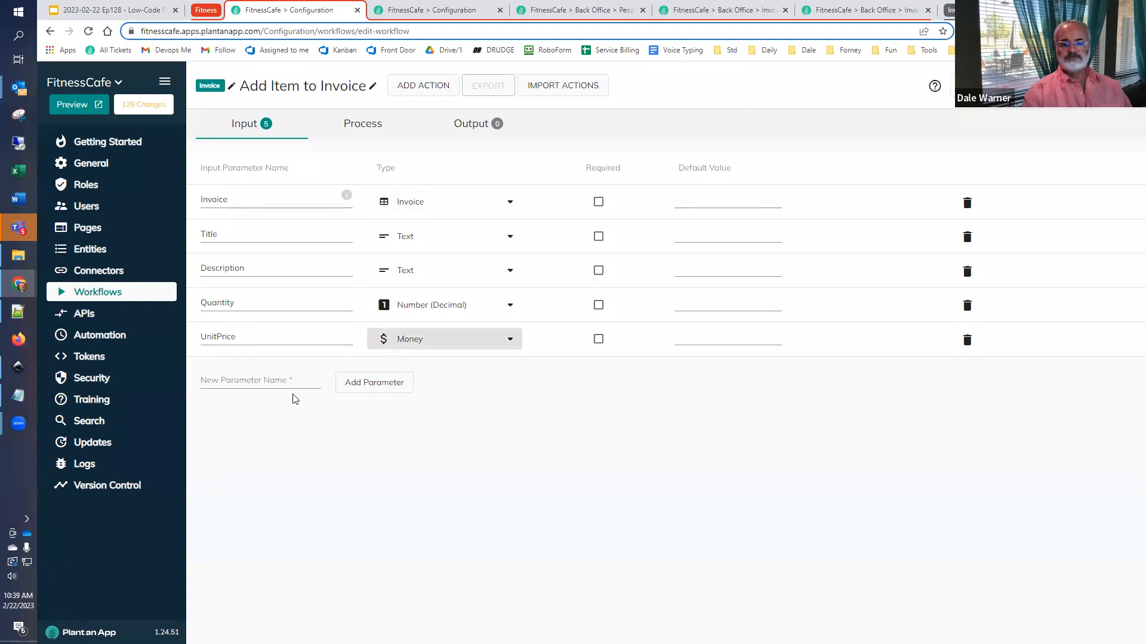
- Show the workflow's process diagram and copy the process name Compute Item Total from the Google Slides outline
click(354, 125)
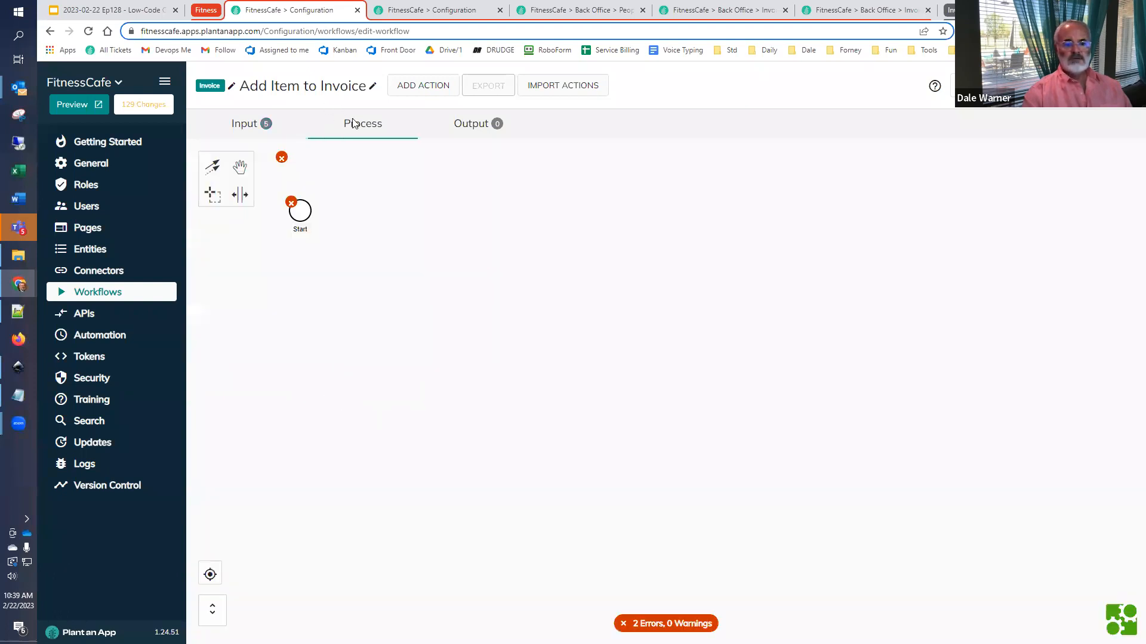
click(113, 10)
click(427, 418)
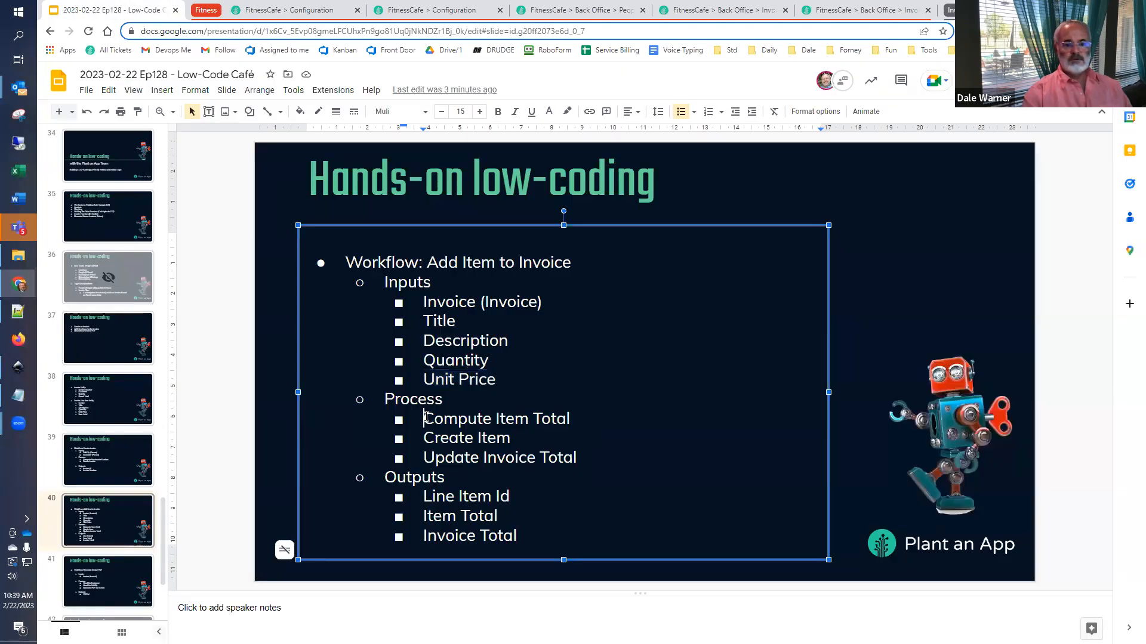
drag(423, 416, 572, 420)
key(ctrl+c)
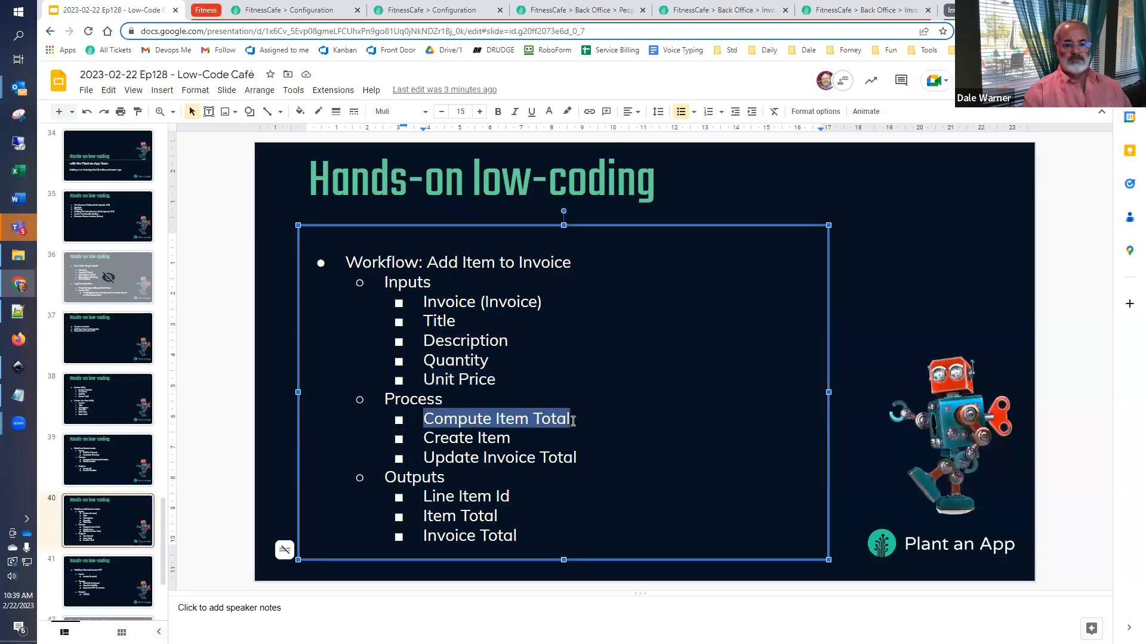
- Back in the workflow, append an action after Start and make it a Create/Update Tokens action from the Context category
click(270, 12)
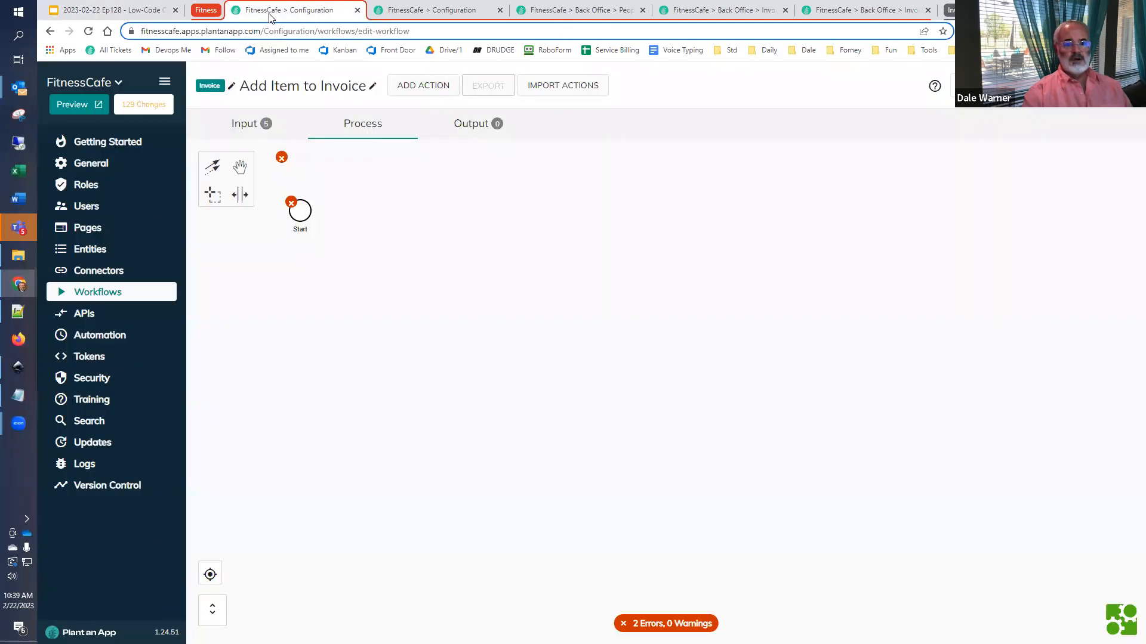
click(307, 211)
click(323, 205)
click(441, 191)
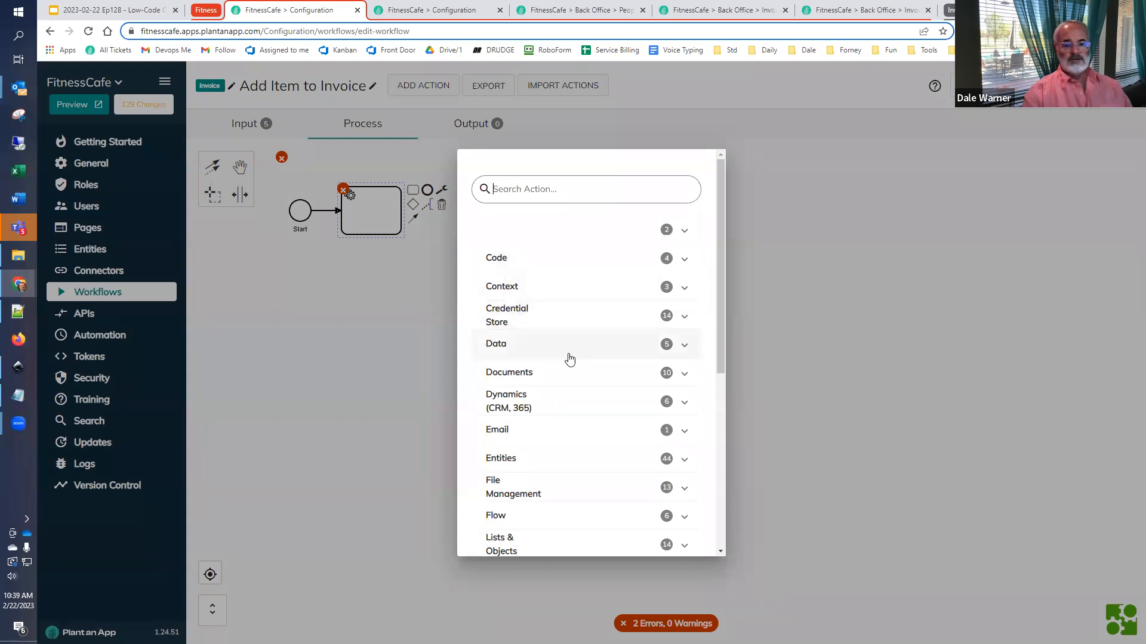
click(668, 287)
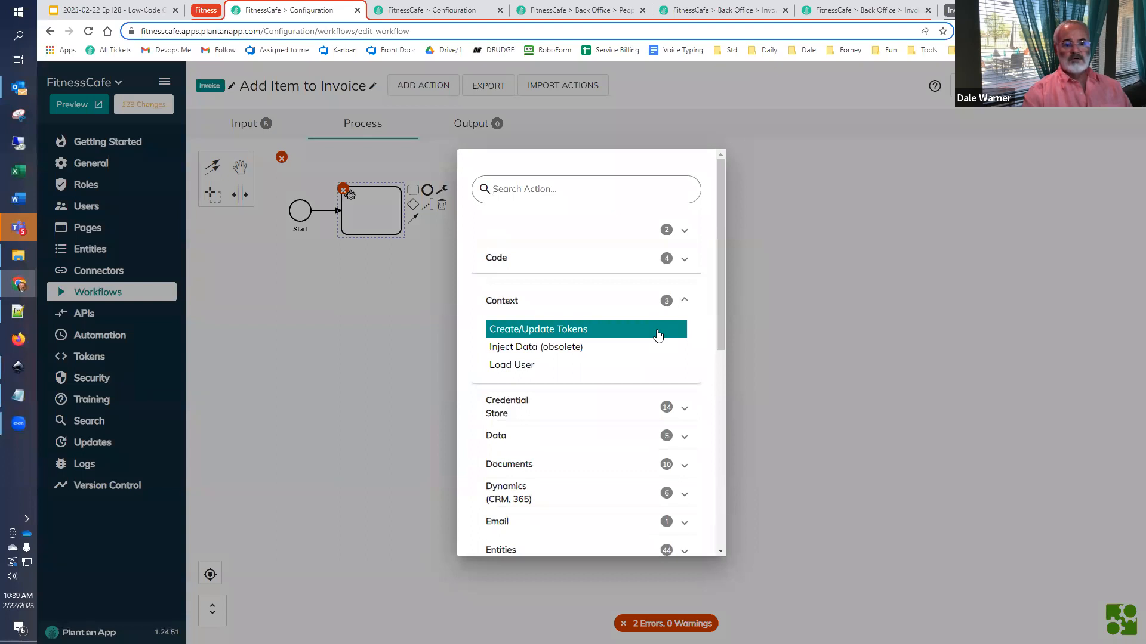
click(658, 336)
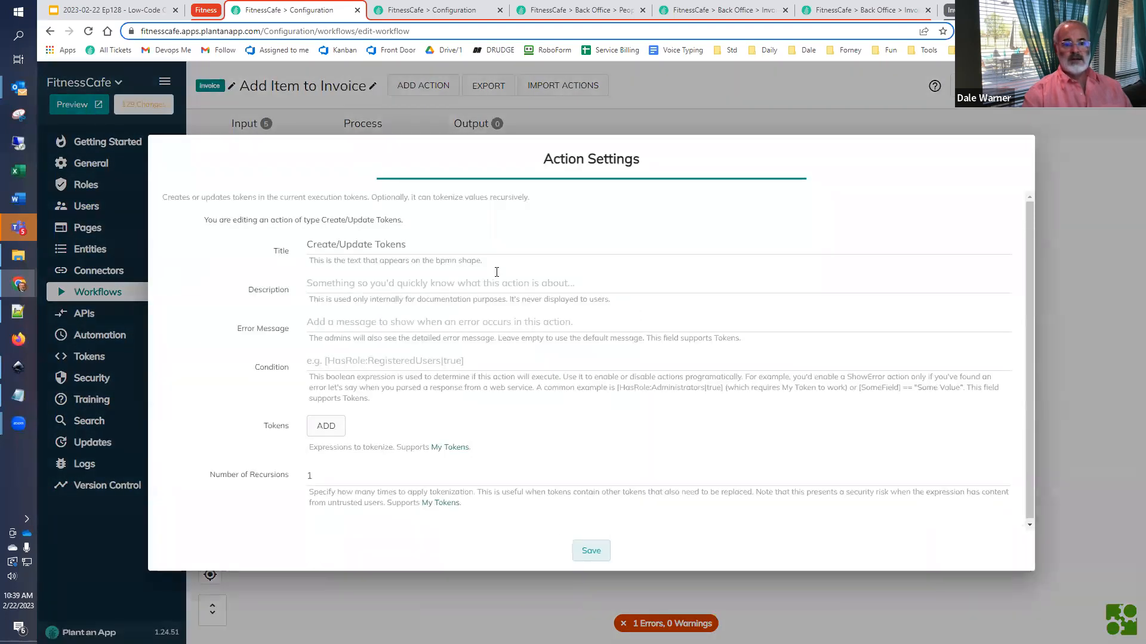
- Title the action Compute Item Total and add a token named ItemTotal to it
triple_click(432, 248)
key(ctrl+v)
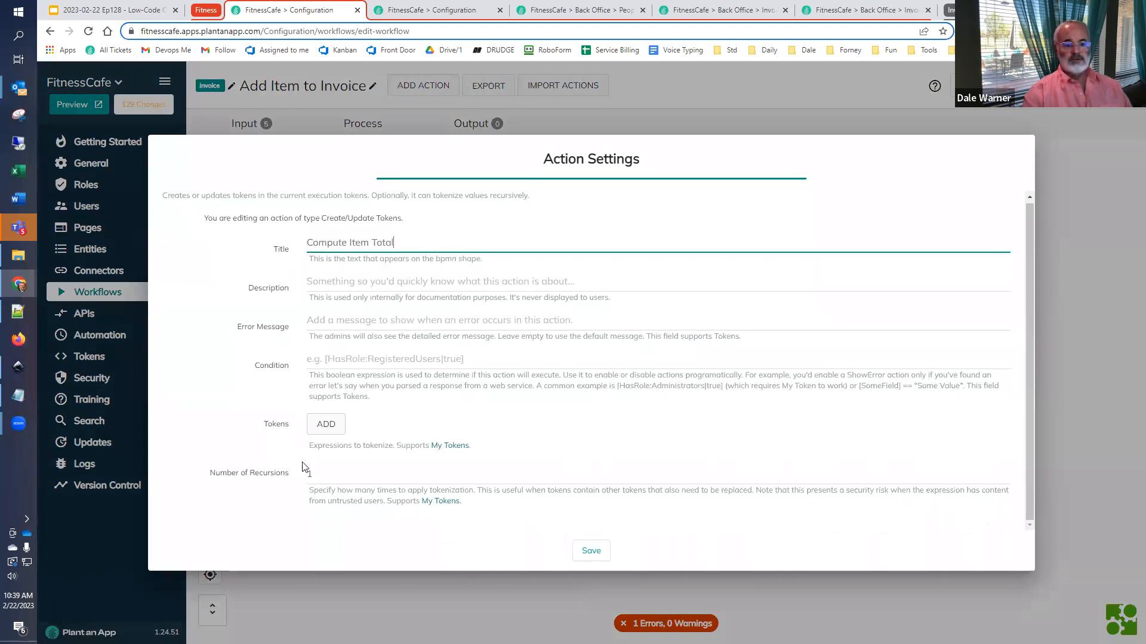
click(327, 425)
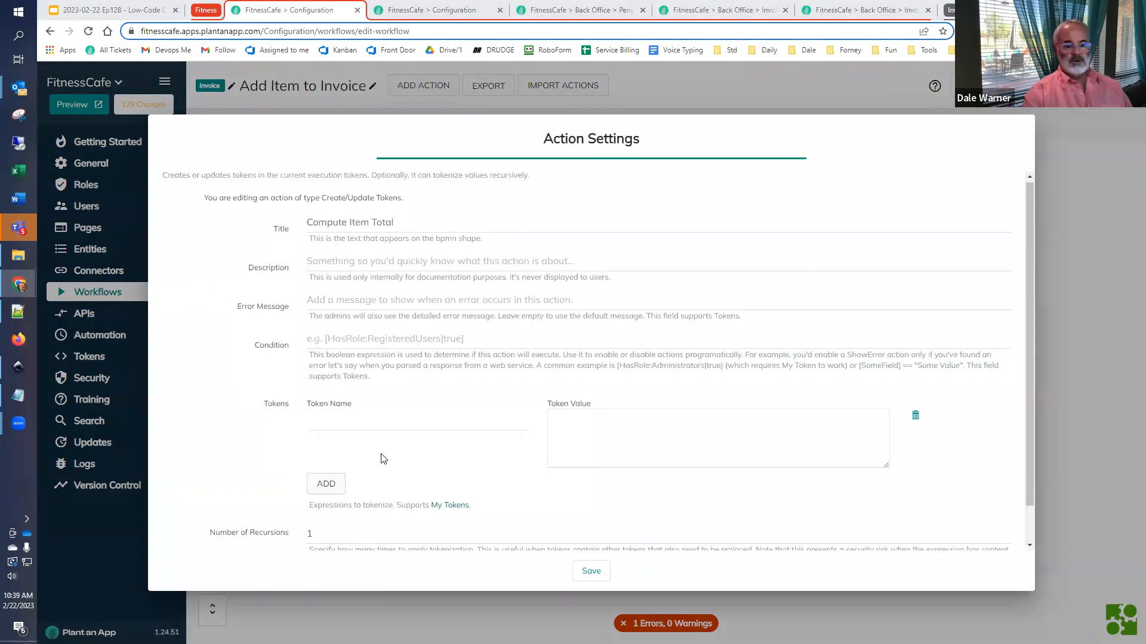
click(387, 425)
key(ctrl+v)
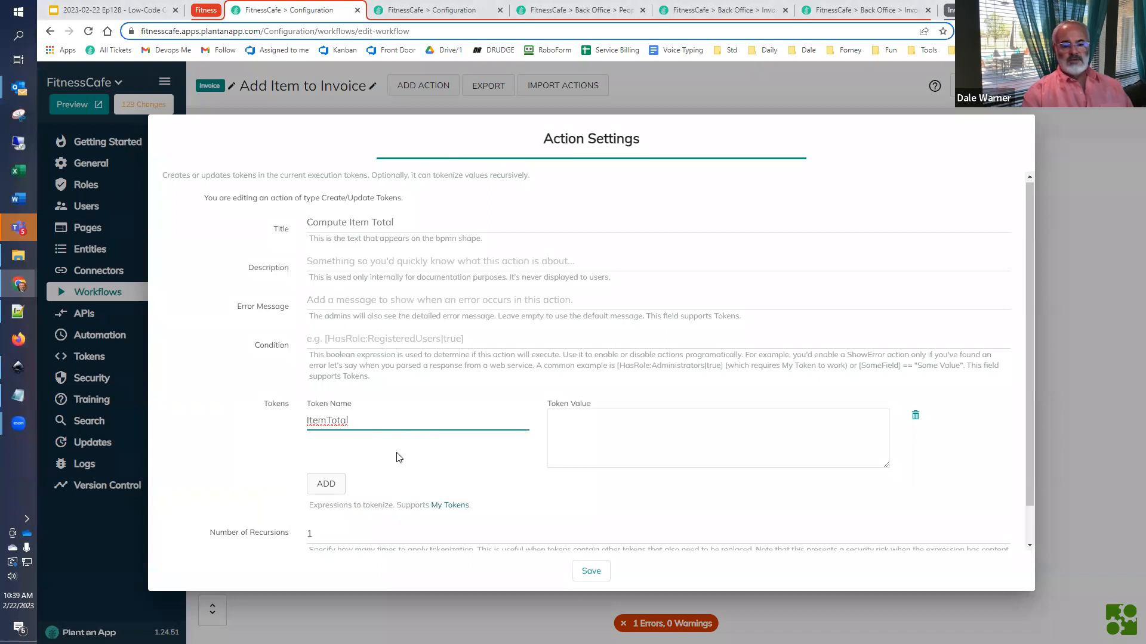
- Enter Quantity and UnitPrice on separate lines as the ItemTotal token's value, taking both names from the clipboard history
click(647, 442)
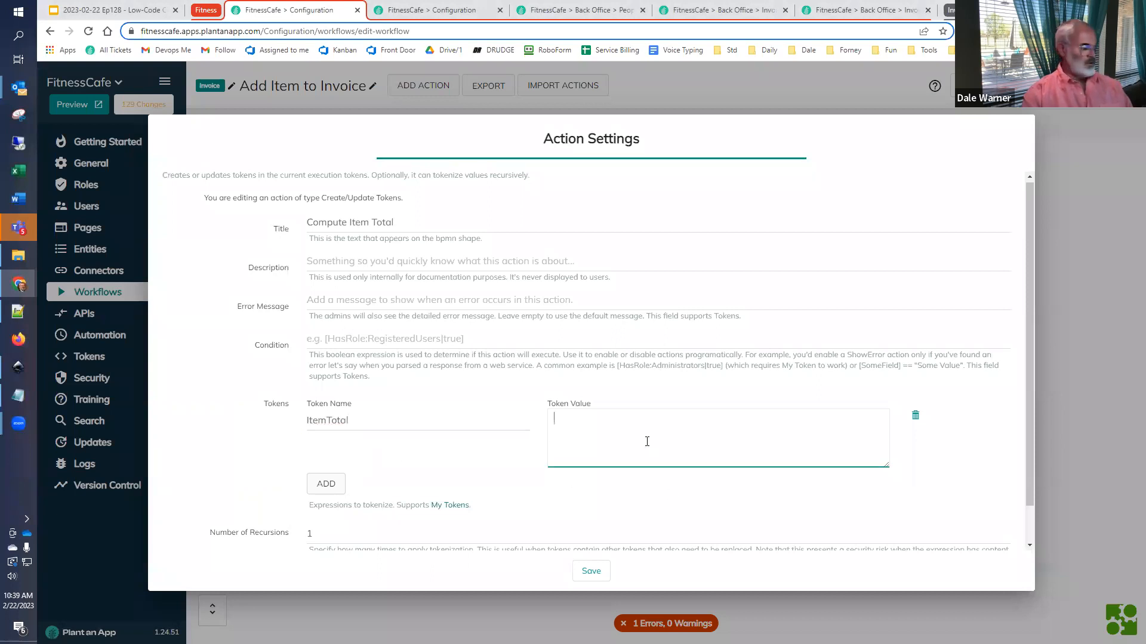
key(super+v)
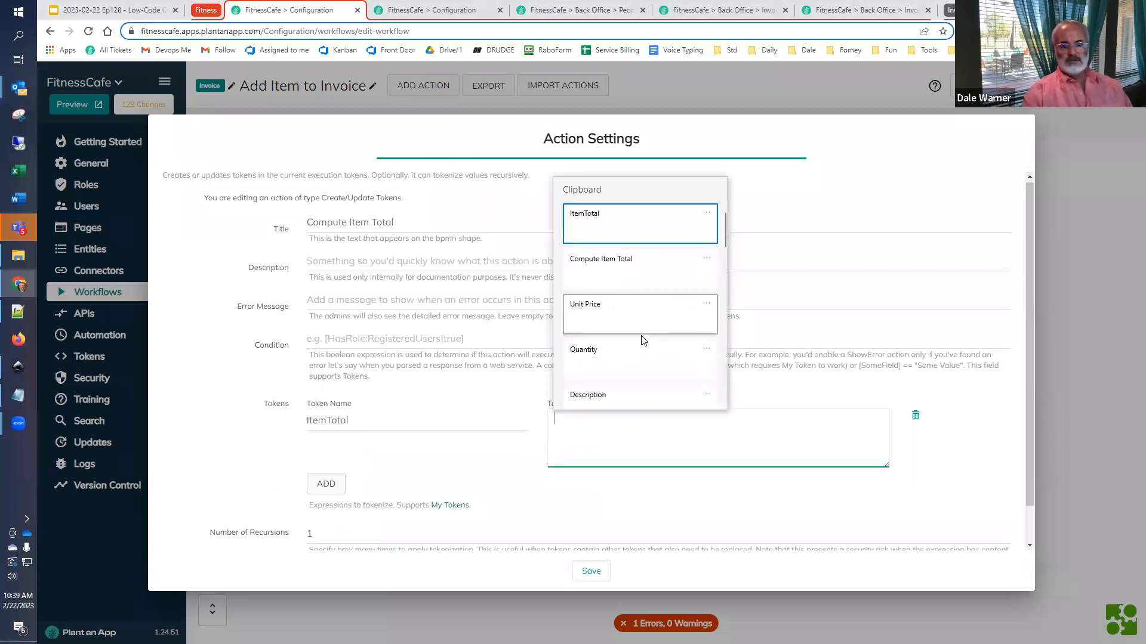
click(639, 355)
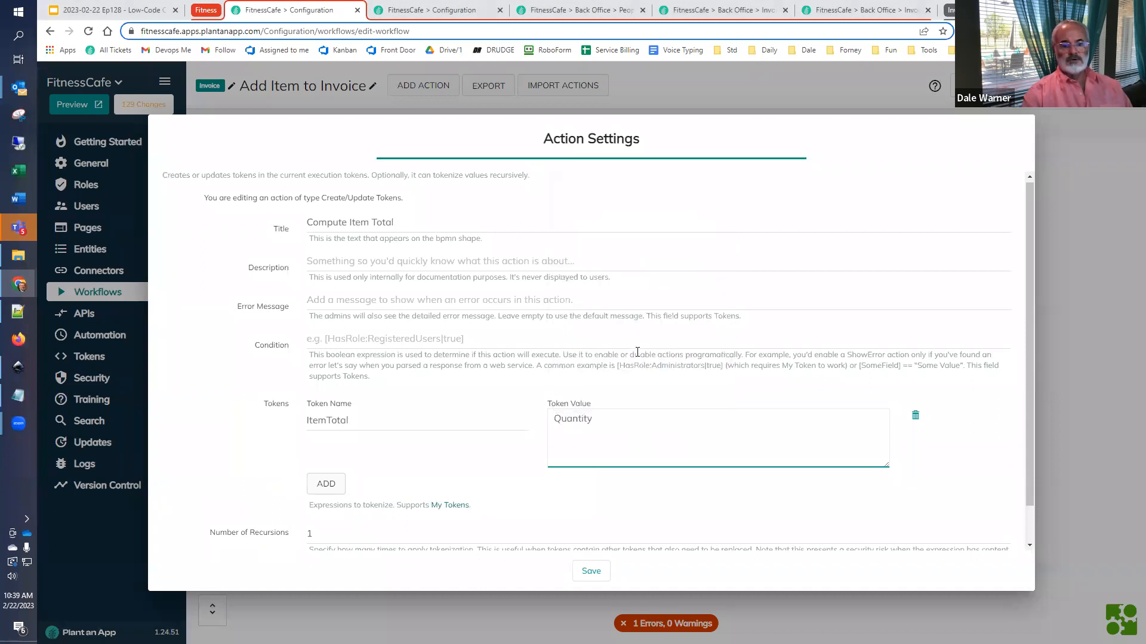
key(super+v)
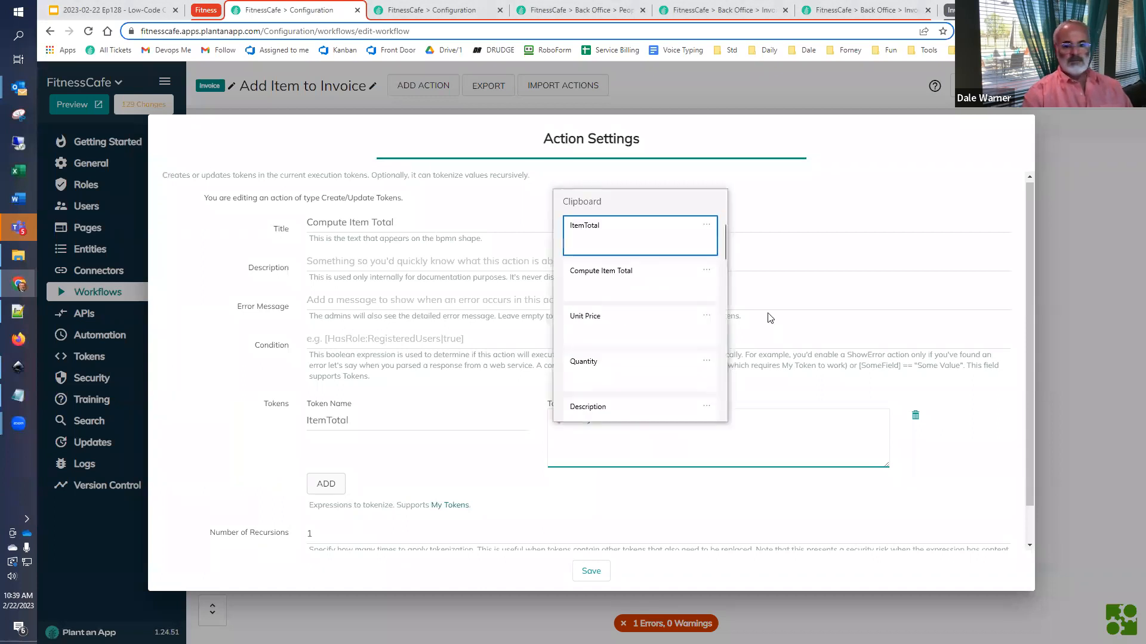
click(644, 330)
key(ctrl+Left)
key(BackSpace)
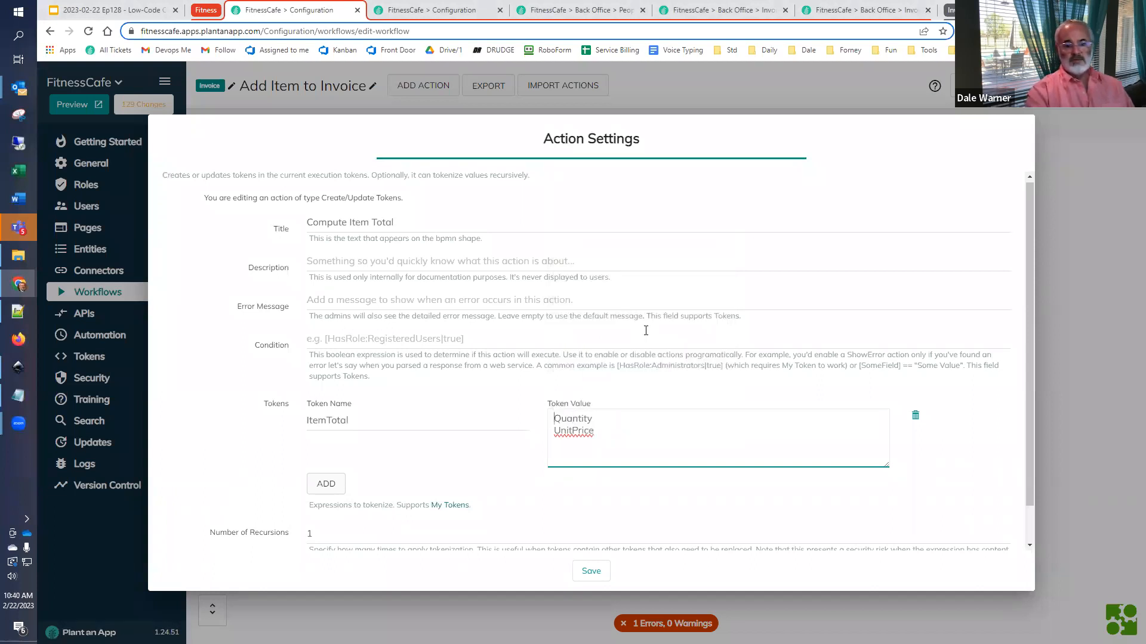
text([)
text(])
- Enclose each of the two names in the token value in square brackets, giving [Quantity] and [UnitPrice]
key(Down)
key(Home)
text([)
key(End)
text(])
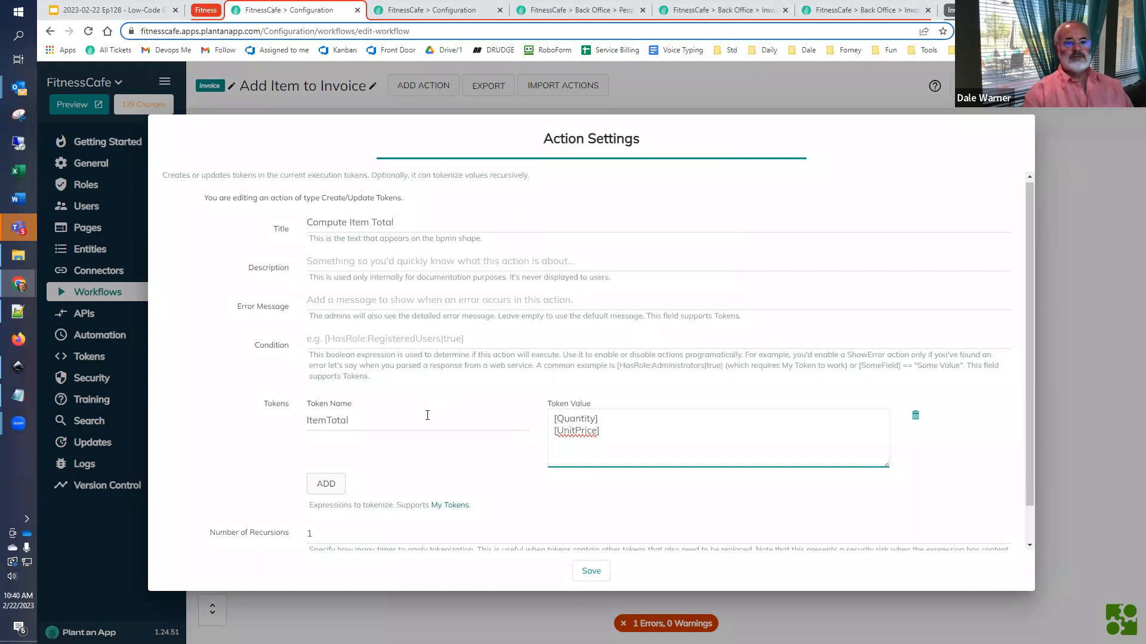
- In the other FitnessCafe configuration tab, search the Tokens reference for math and show the DoMath token's documentation
click(410, 10)
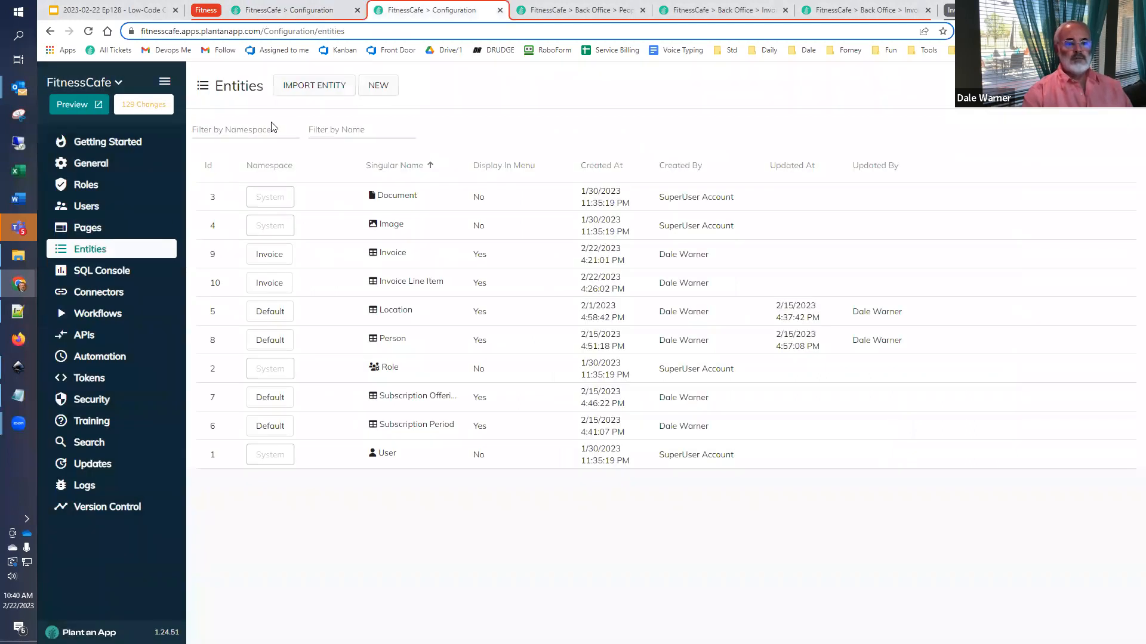
click(96, 381)
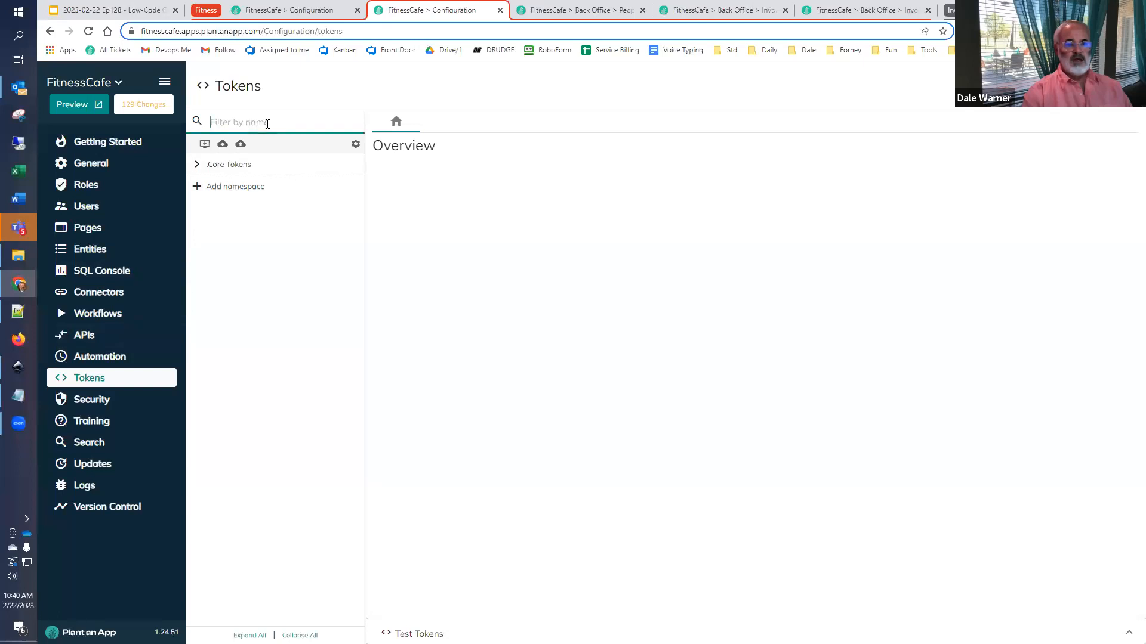
click(267, 123)
text(math)
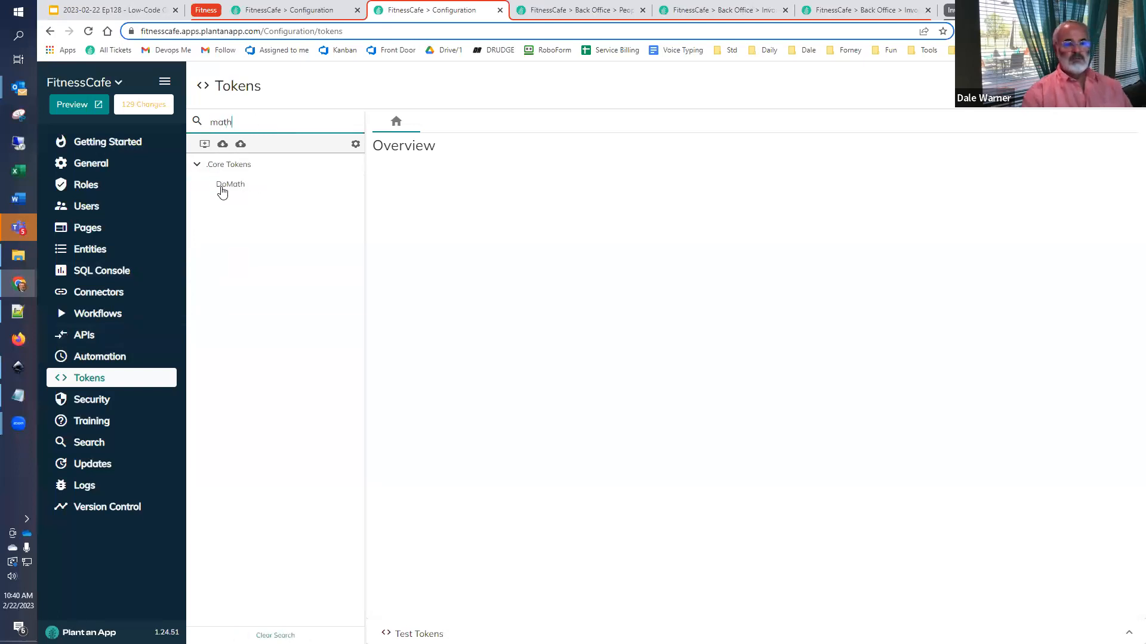
click(232, 185)
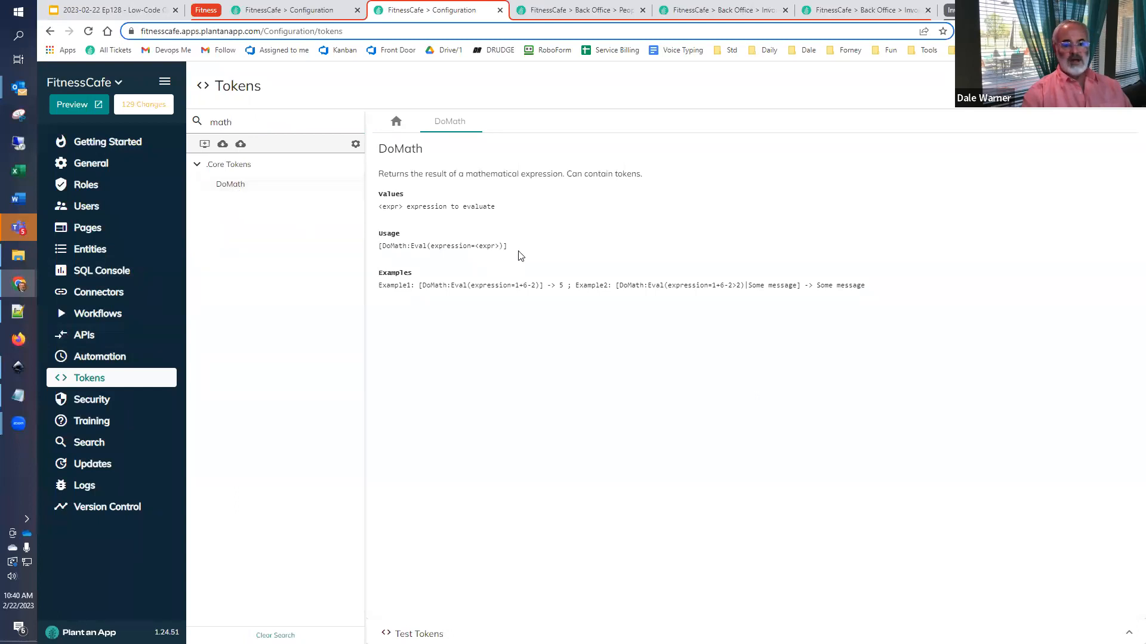
- Copy the DoMath example [DoMath:Eval(expression=1+6-2)] into the token tester and run it
drag(542, 286, 426, 282)
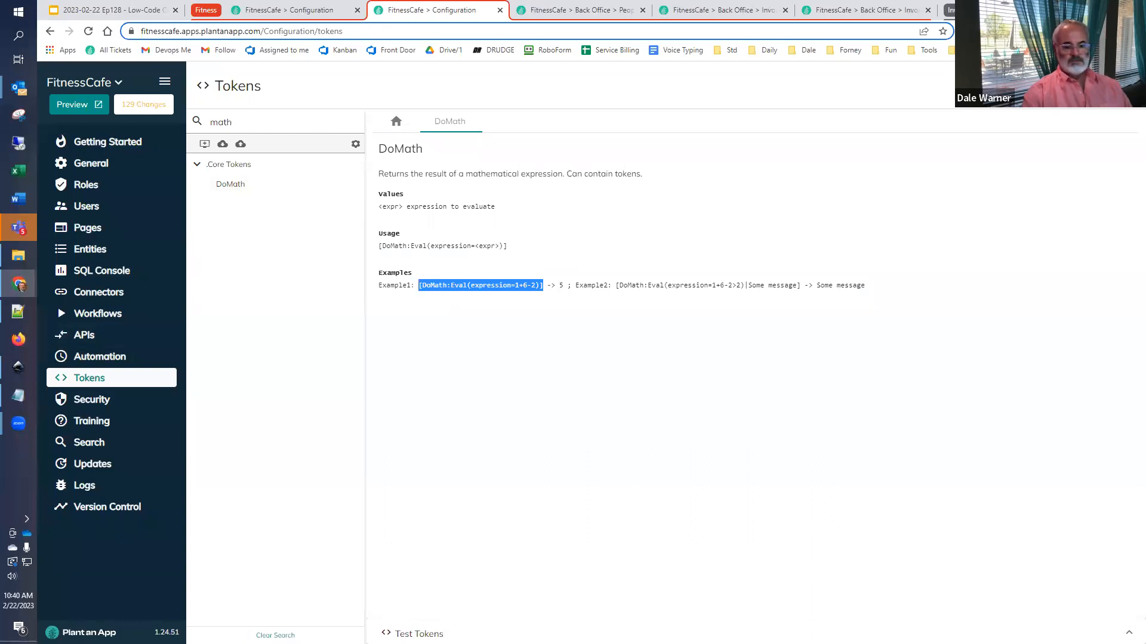
click(420, 634)
click(468, 576)
text([DoMath:Eval(expression=1+6-2)])
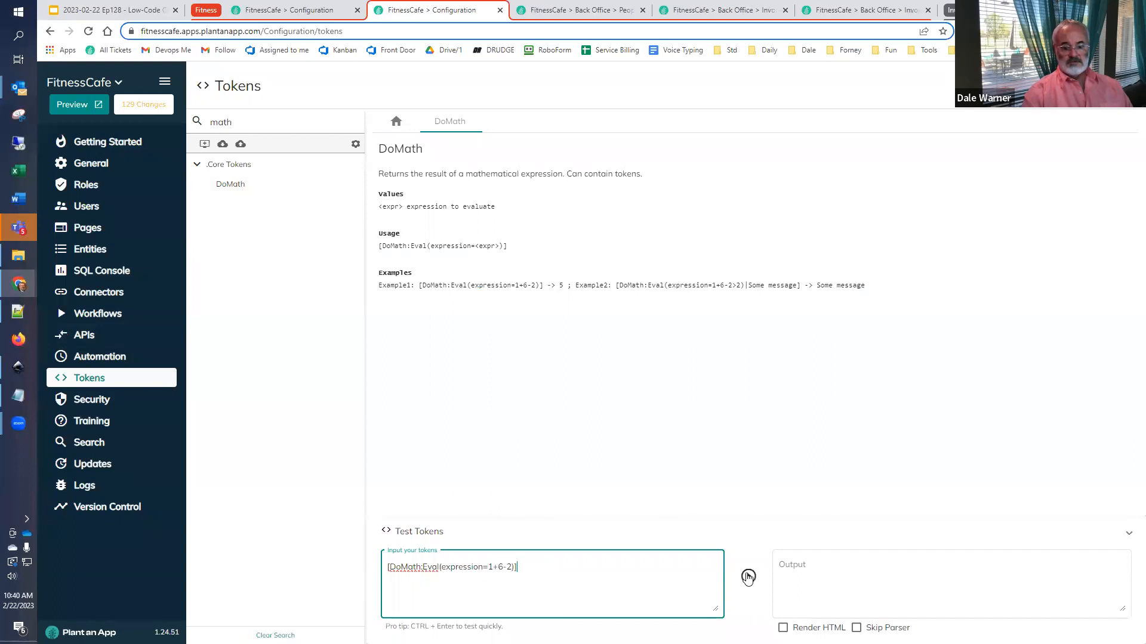
click(748, 577)
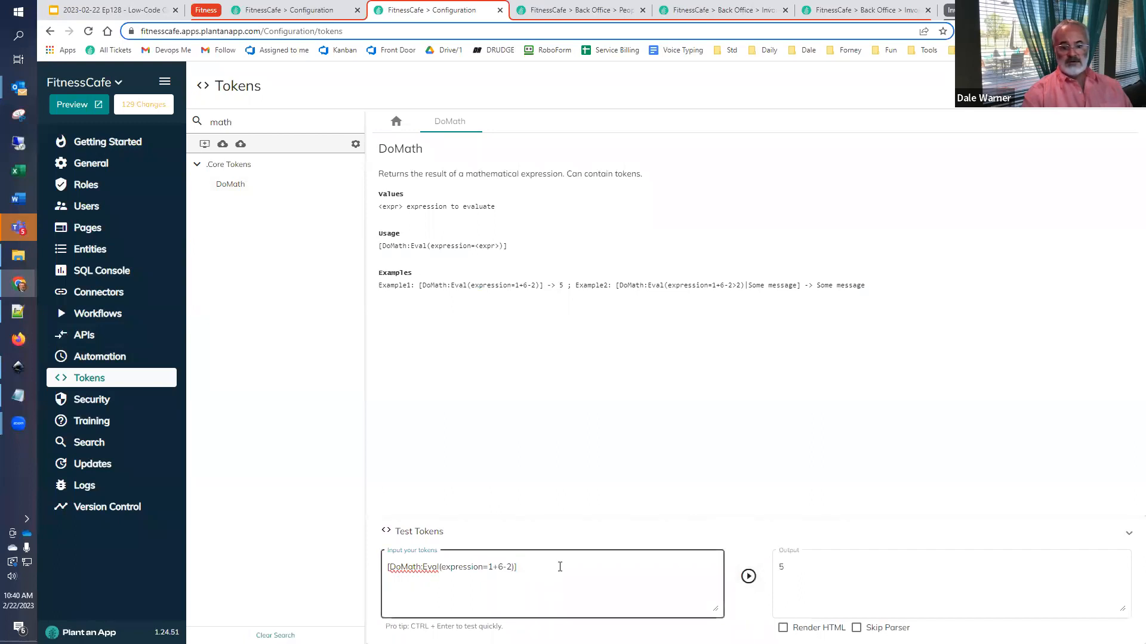
- Copy the tested DoMath expression and insert it on a new first line of the ItemTotal token value in the workflow
drag(559, 566, 368, 559)
key(ctrl+c)
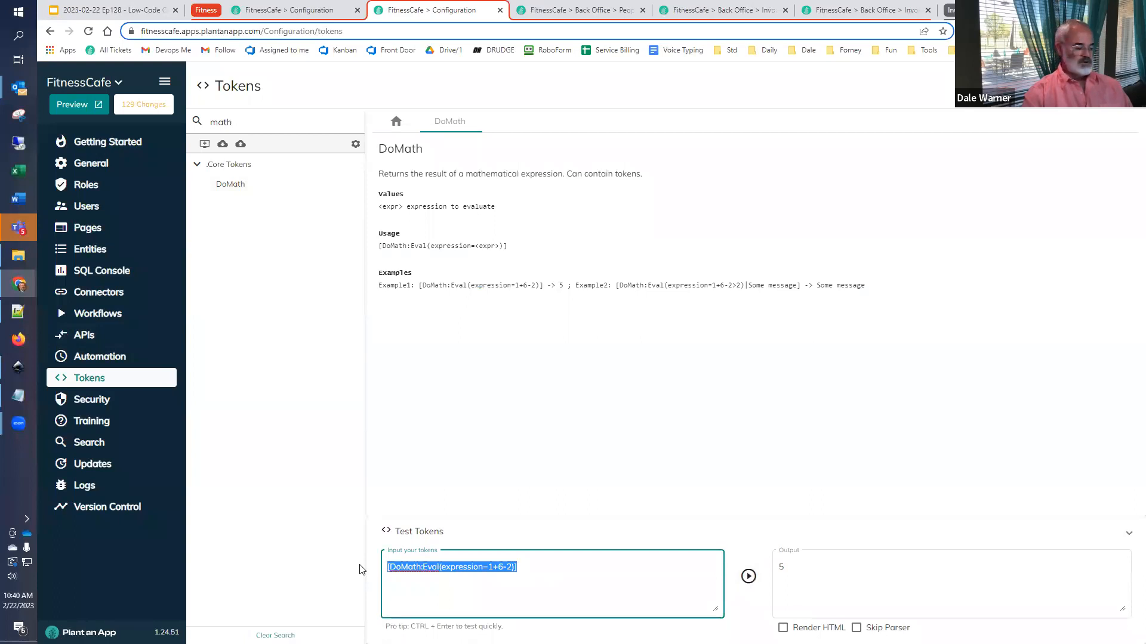
click(303, 10)
key(ctrl+Home)
key(Return)
key(Up)
key(ctrl+v)
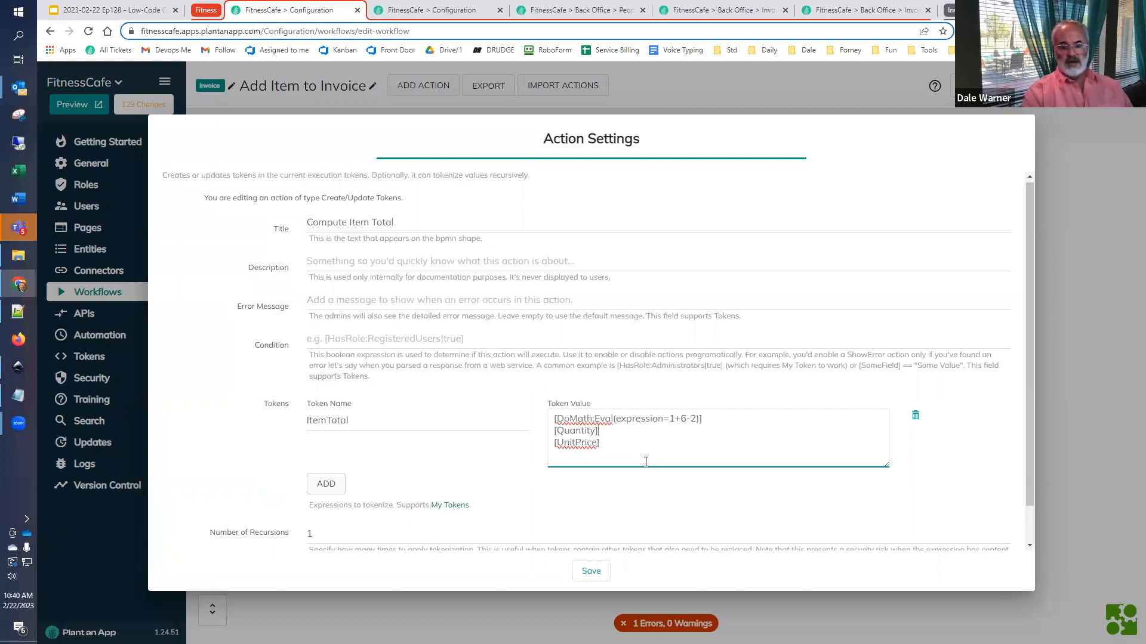
- Replace the sample arithmetic 1+6-2 in the DoMath expression with the [Quantity] token and a multiplication sign
key(shift+Home)
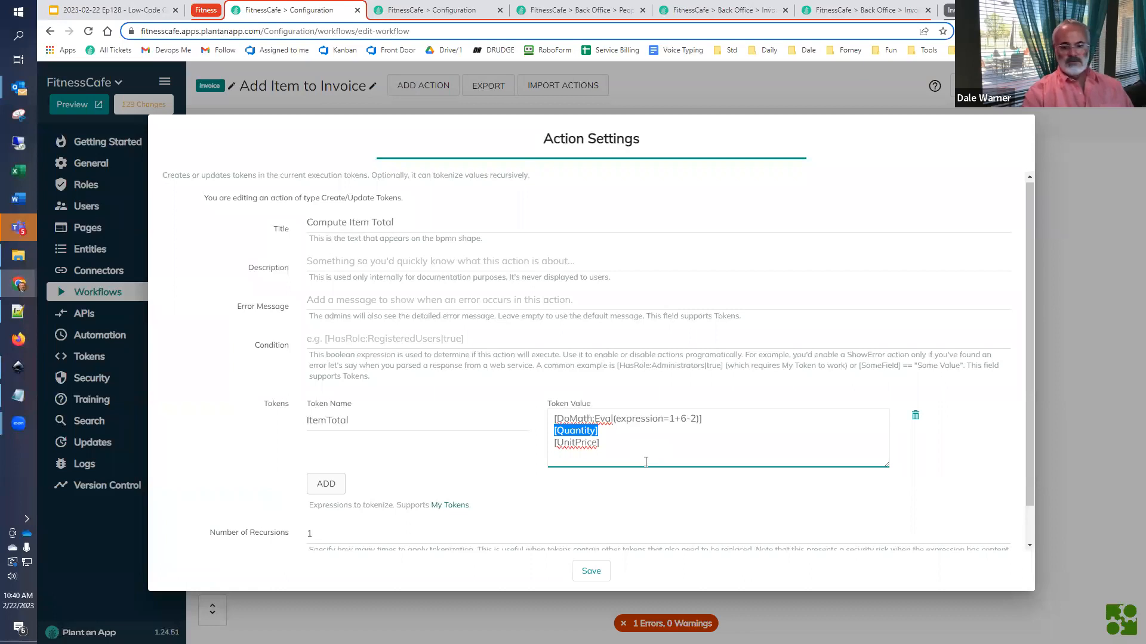
key(ctrl+x)
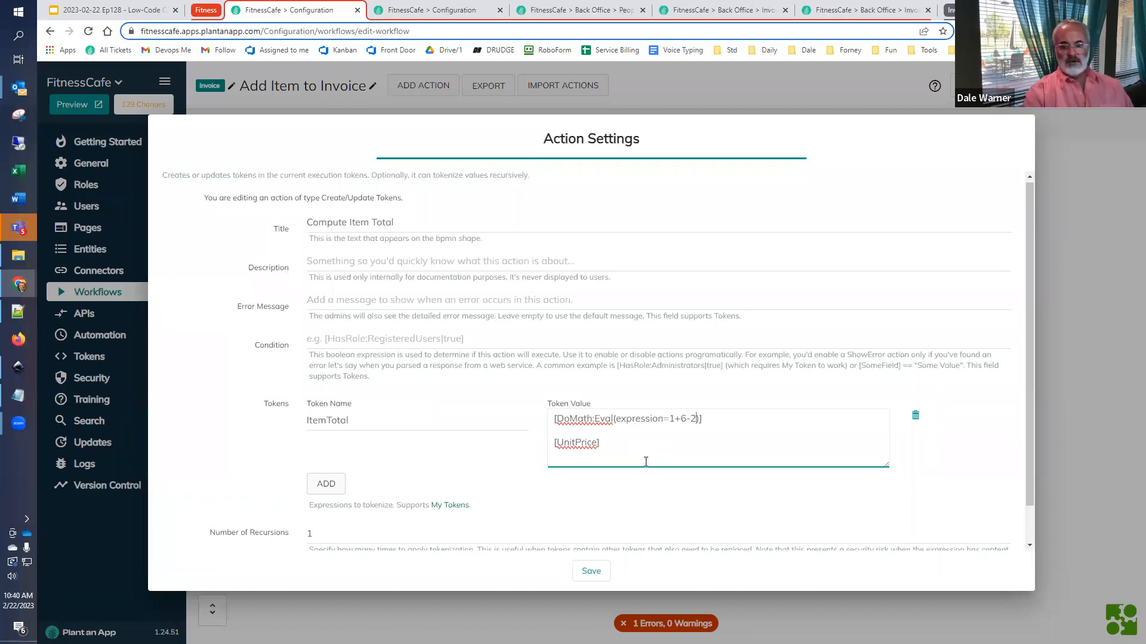
key(shift+Left)
key(shift+Left)
key(shift+Left)
key(shift+Left)
key(ctrl+v)
text(*)
- Move [UnitPrice] into the DoMath expression after the multiplication sign, remove the leftover lines and save the action
key(shift+Home)
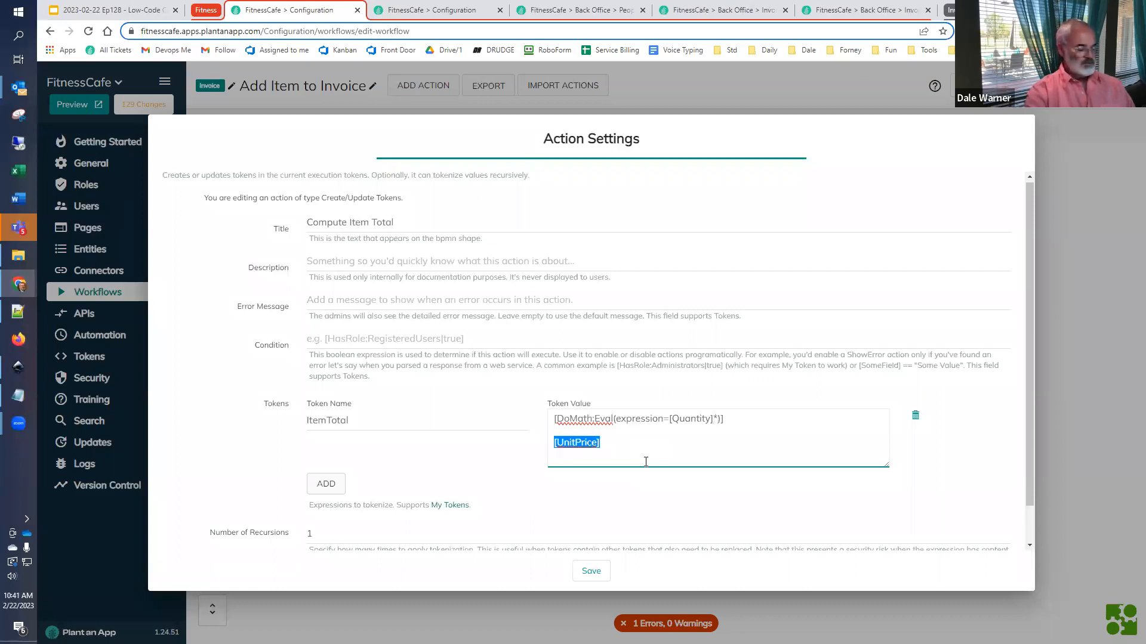
key(BackSpace)
key(BackSpace)
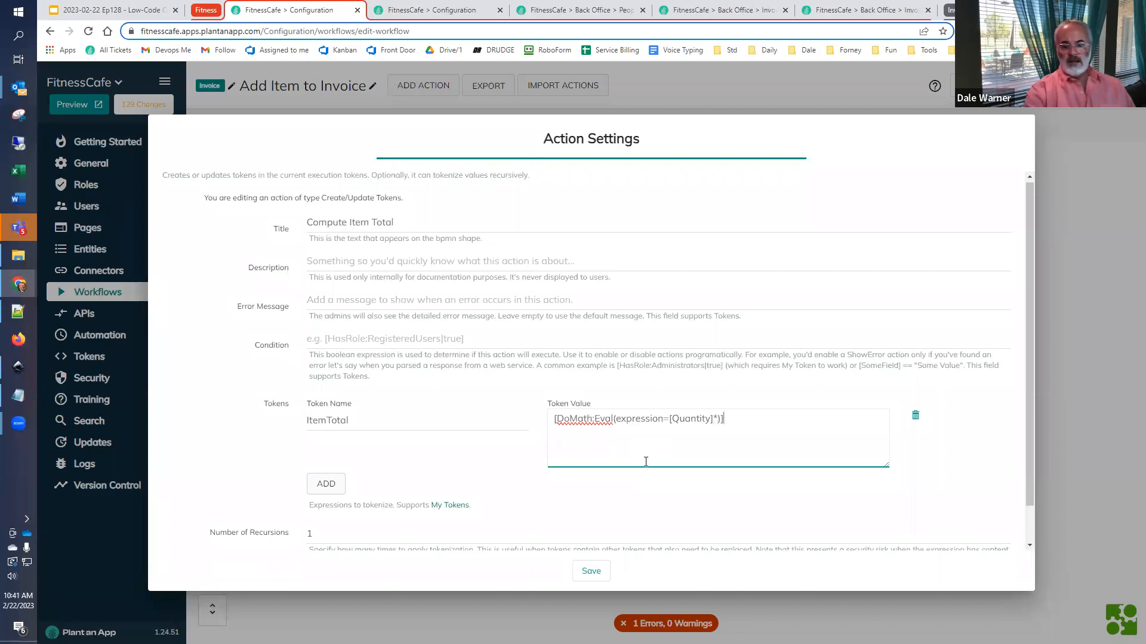
key(ctrl+v)
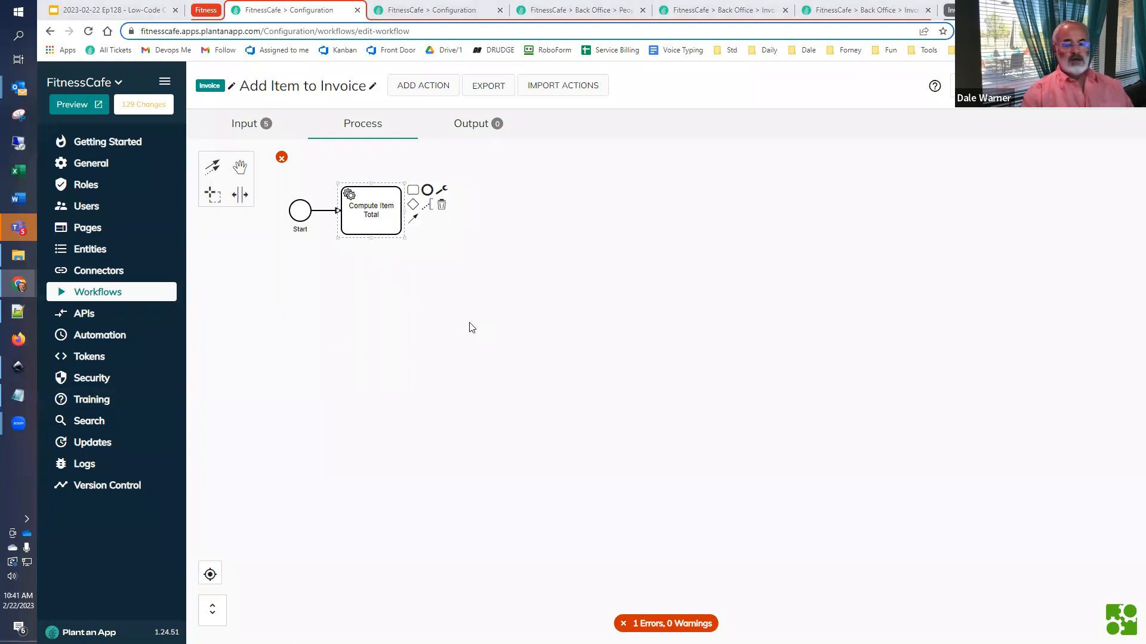
- Check the slide outline, and append a Create New Invoice Line Item action after Compute Item Total in the workflow
click(138, 9)
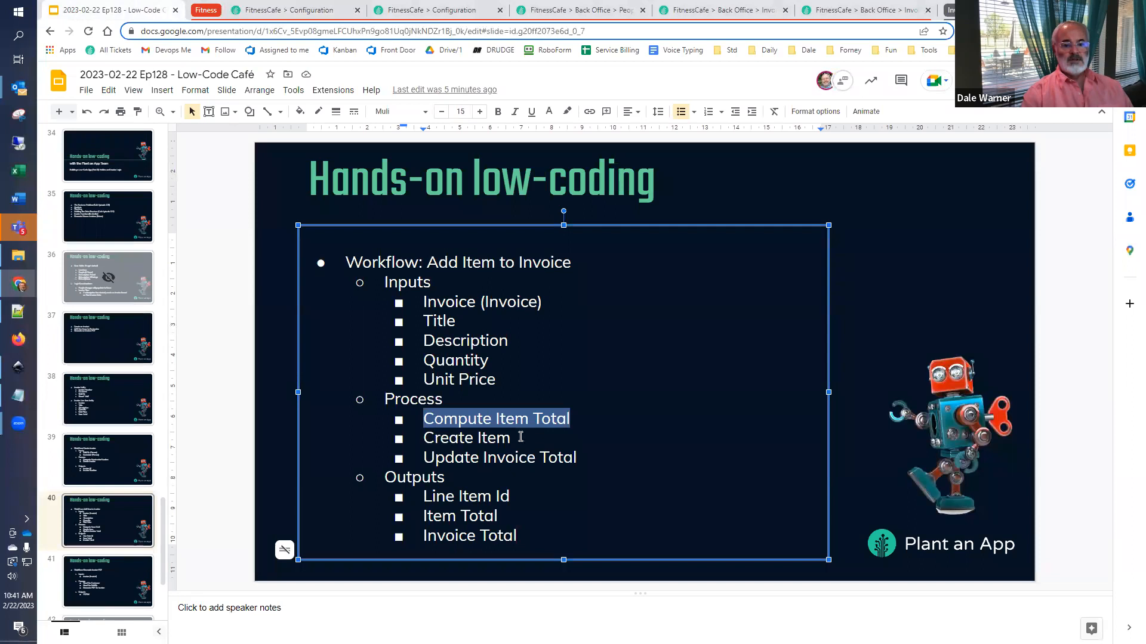
click(286, 10)
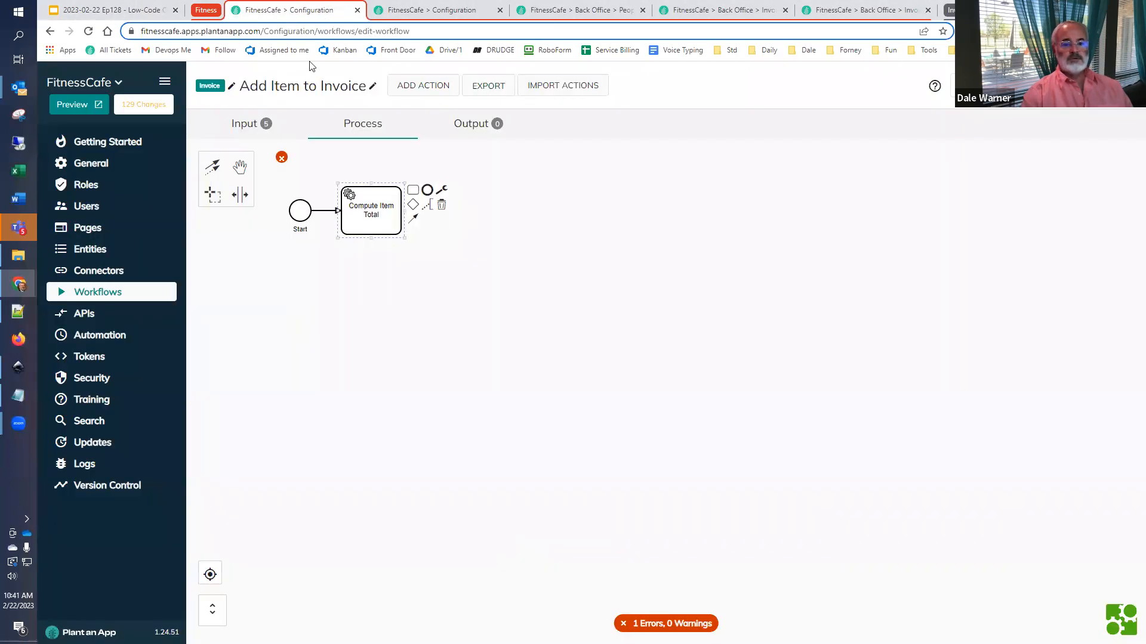
click(413, 191)
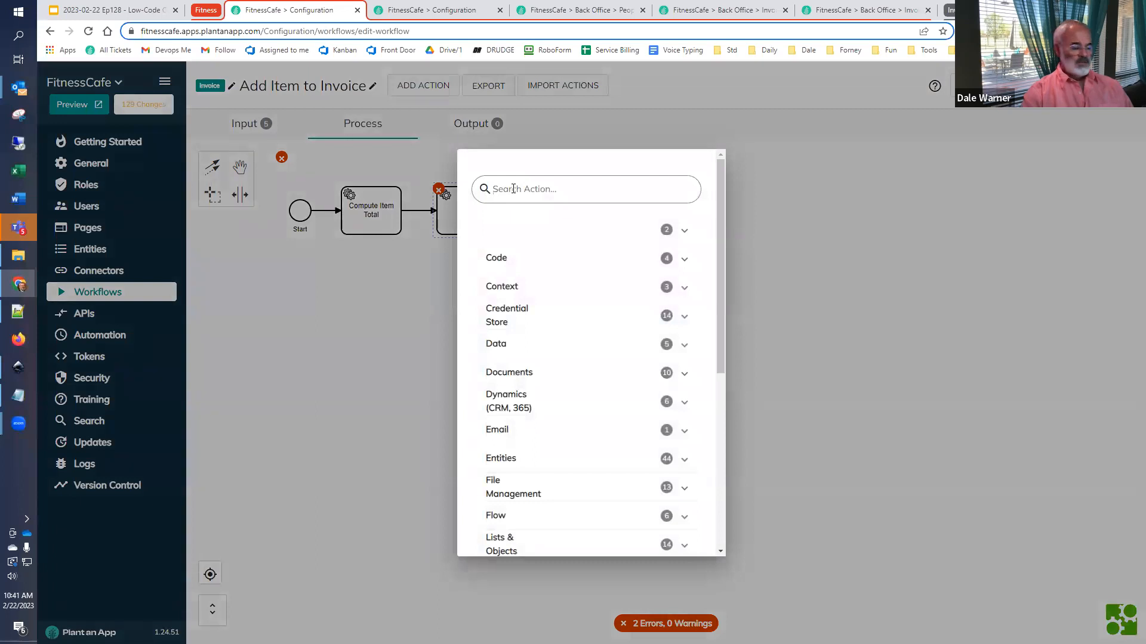
text(cr)
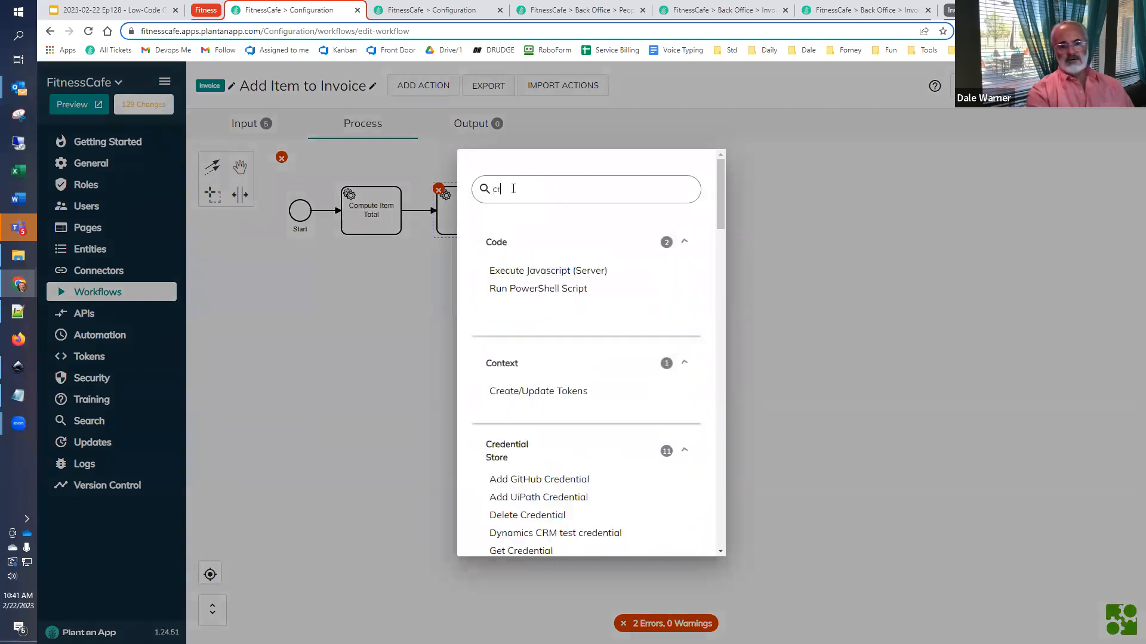
text(eate new)
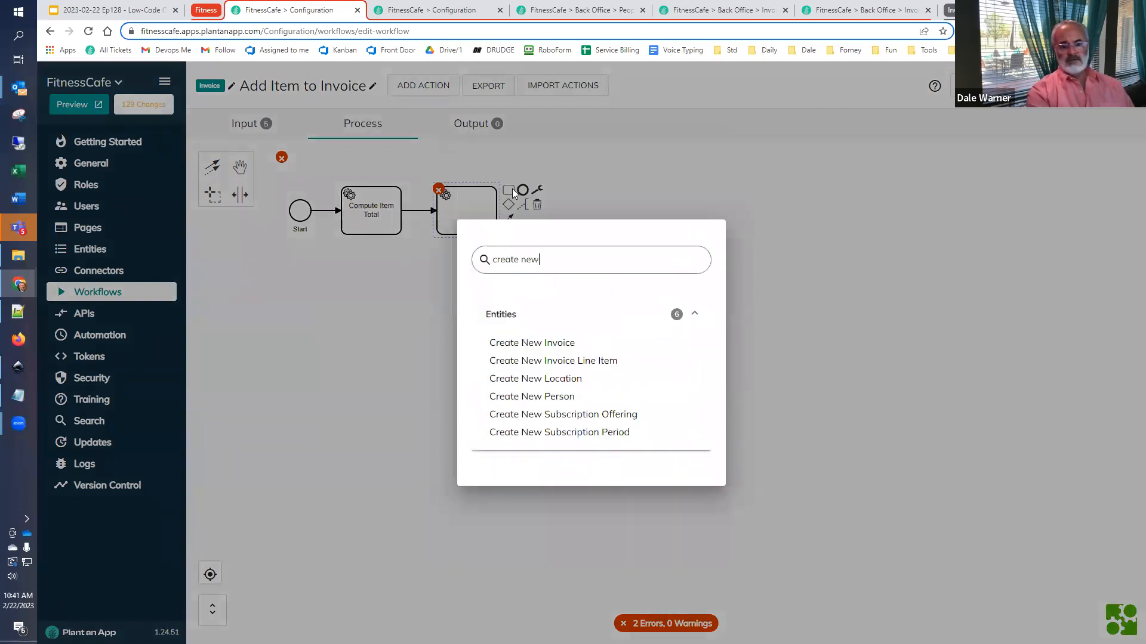
click(530, 362)
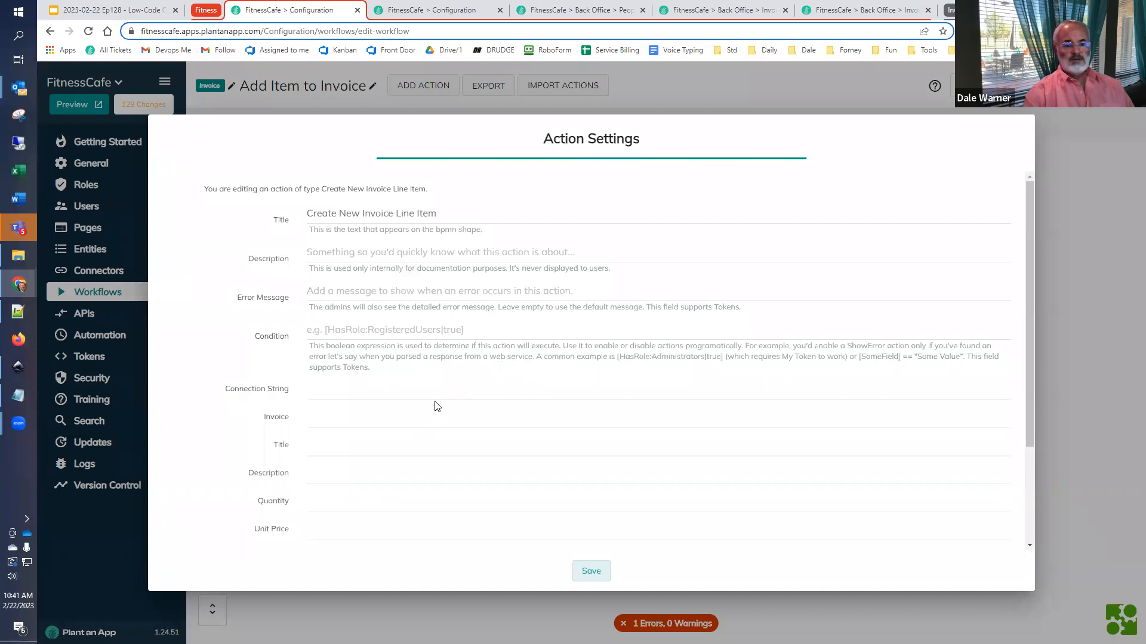
- Set the line item action's Invoice field to [Invoice:Id] and save the action
scroll(437, 398, down, 2)
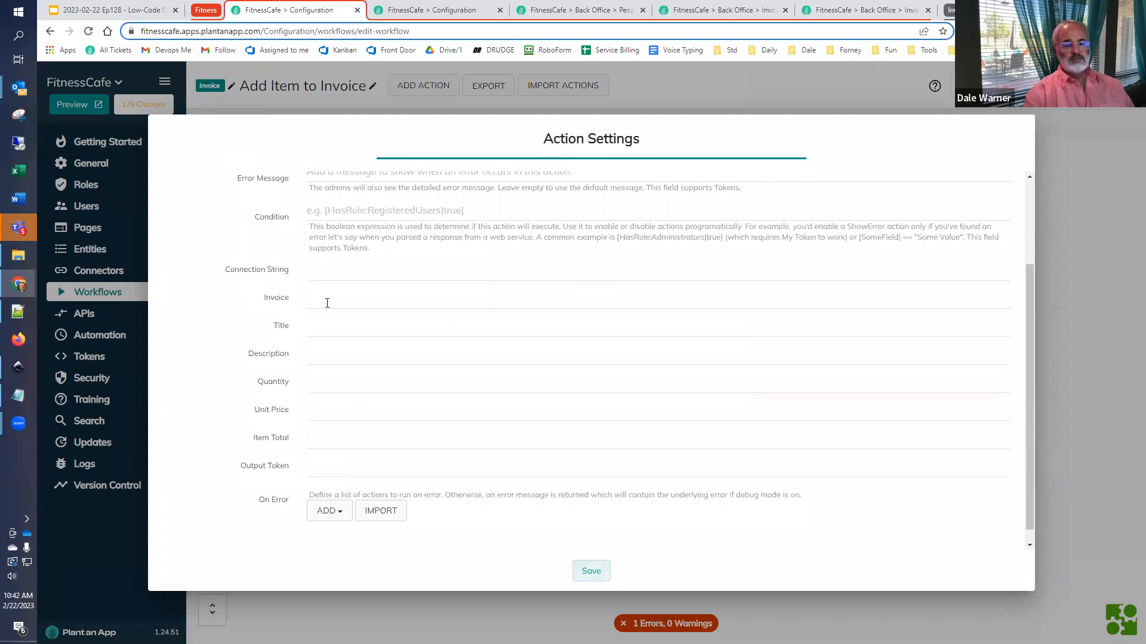
text([)
text(Idin)
key(BackSpace)
key(BackSpace)
key(BackSpace)
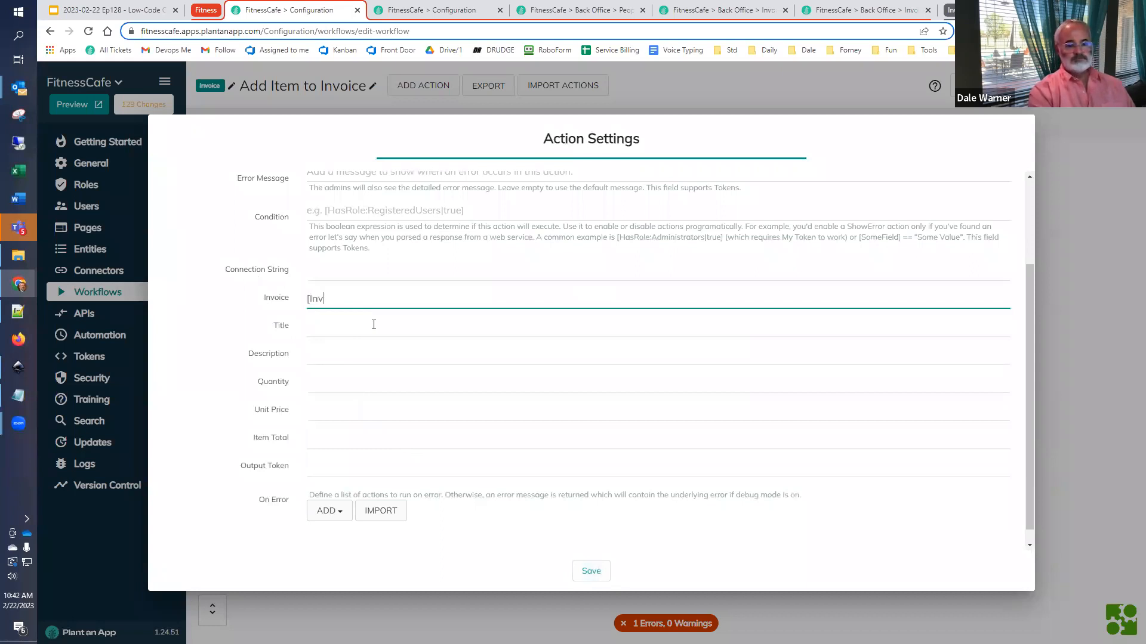
text(nvoice:Id])
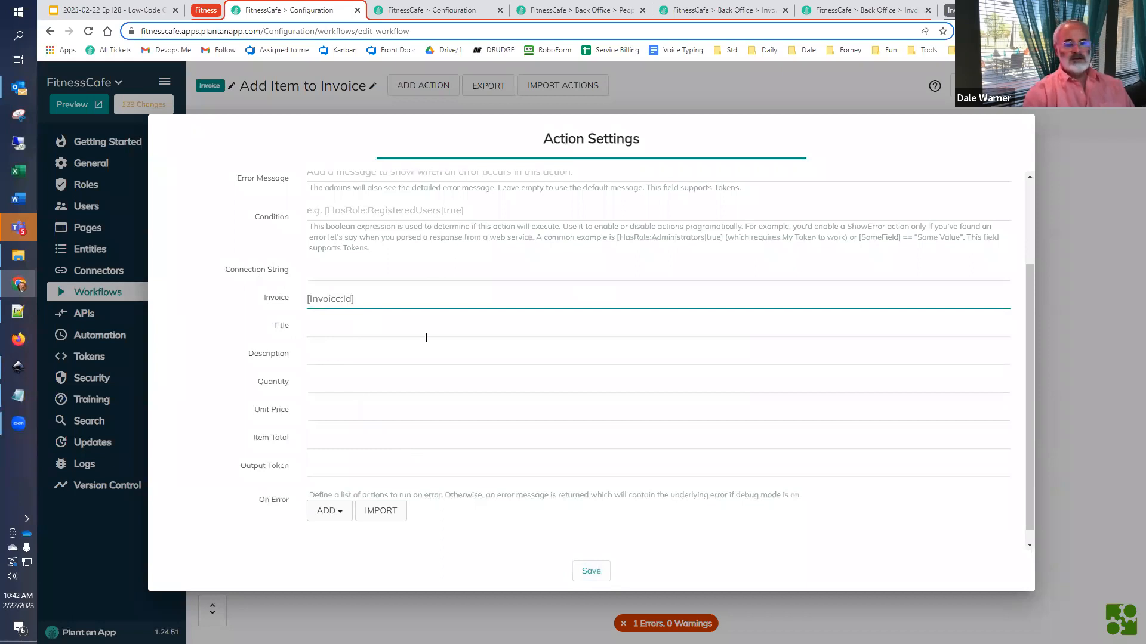
click(589, 572)
- Check the Invoice input parameter's type and reopen the Create New Invoice Line Item action's settings
click(241, 125)
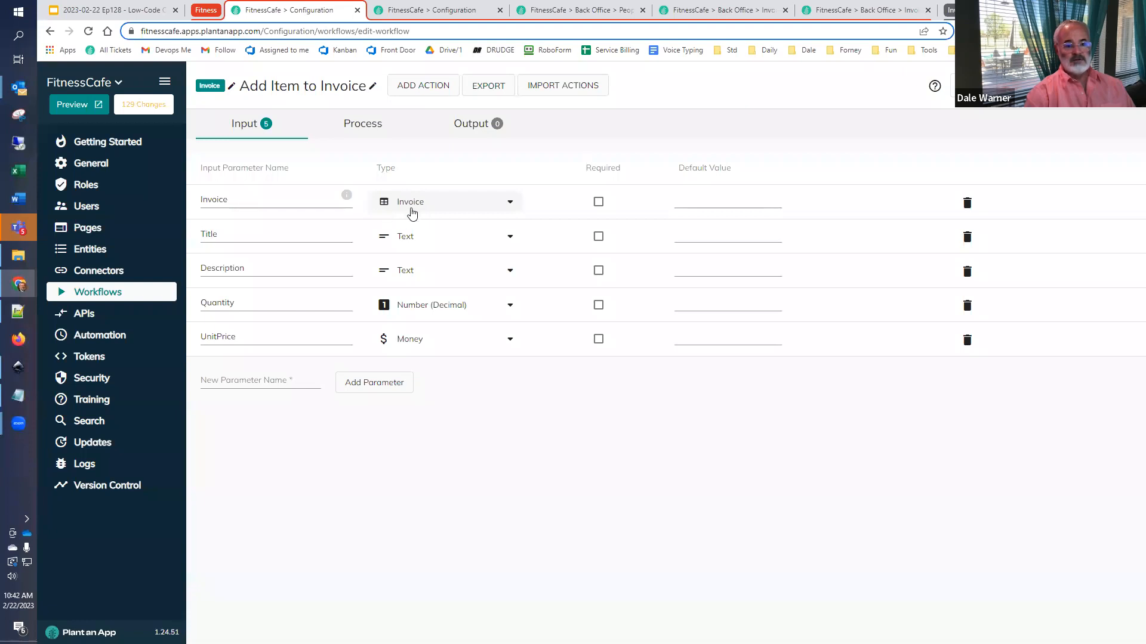
click(354, 126)
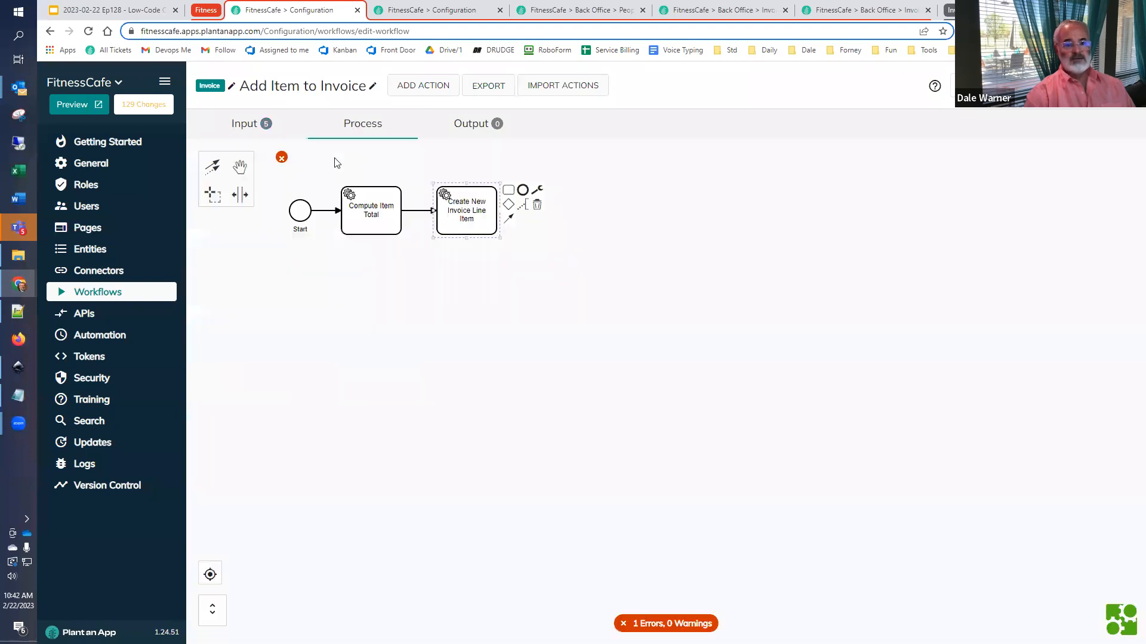
double_click(448, 219)
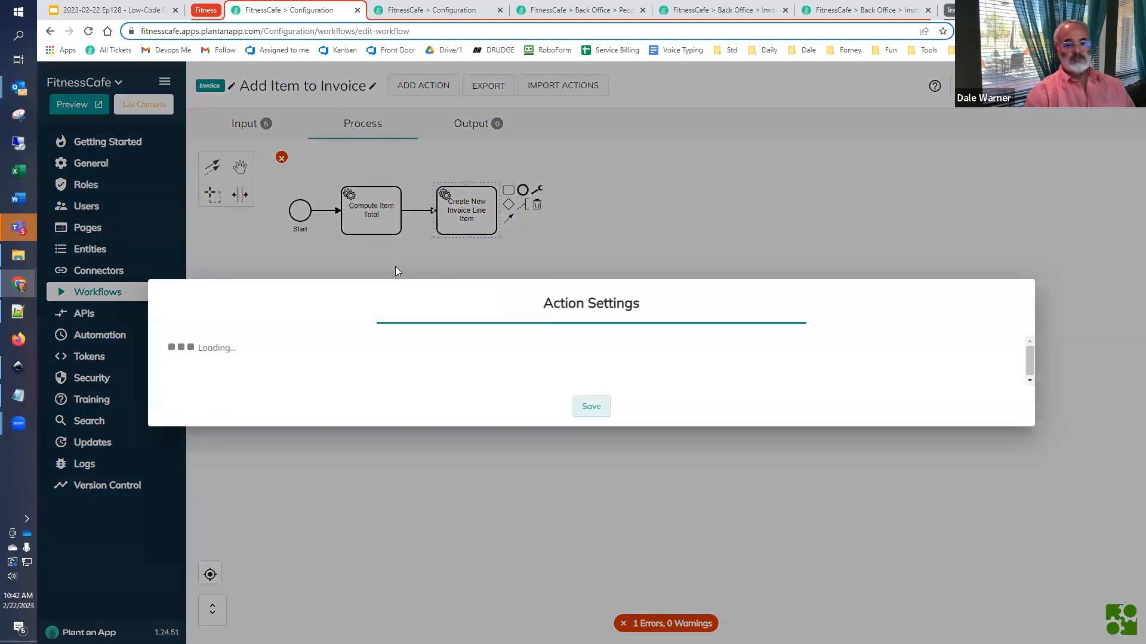
- Set the line item action's Title field to [Title] and its Description field to [Description]
scroll(360, 409, down, 3)
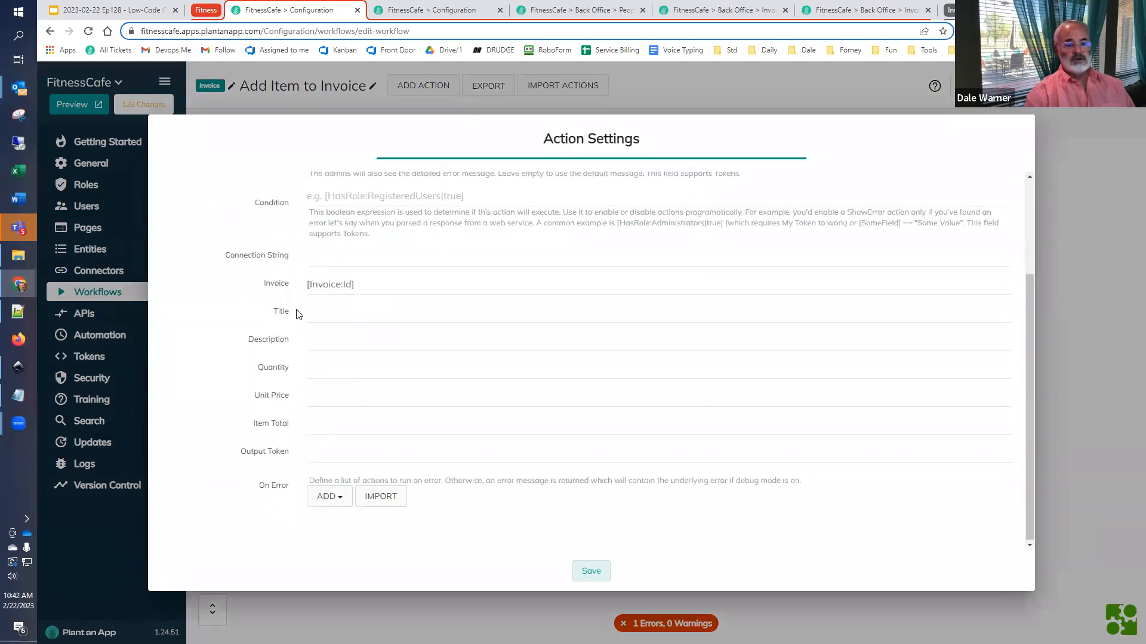
click(346, 321)
text([)
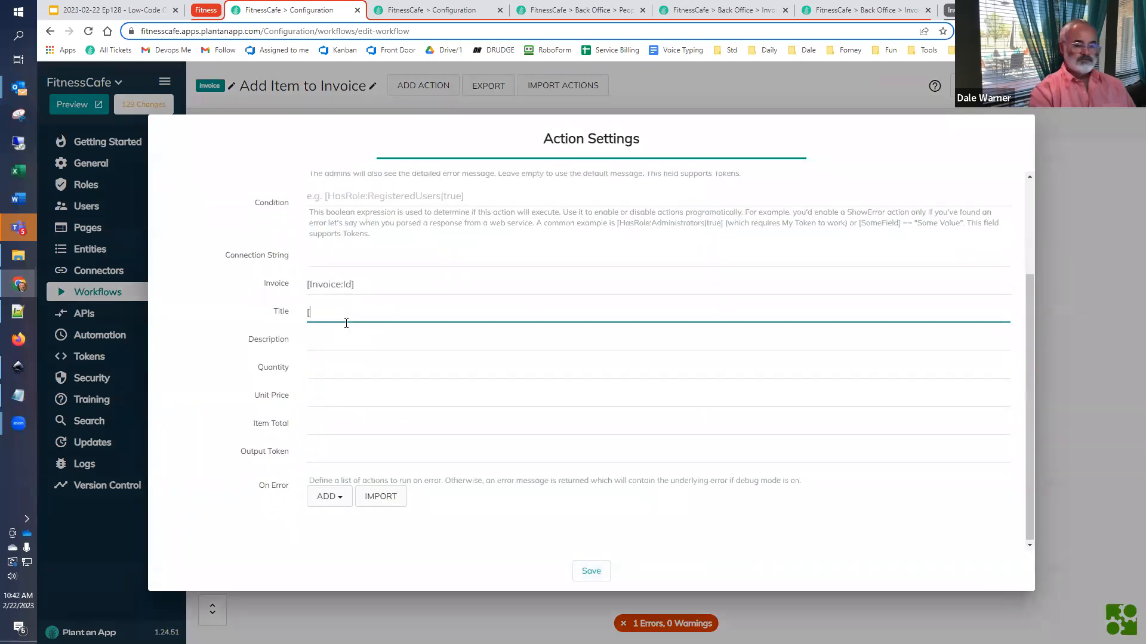
text(Tiuttle])
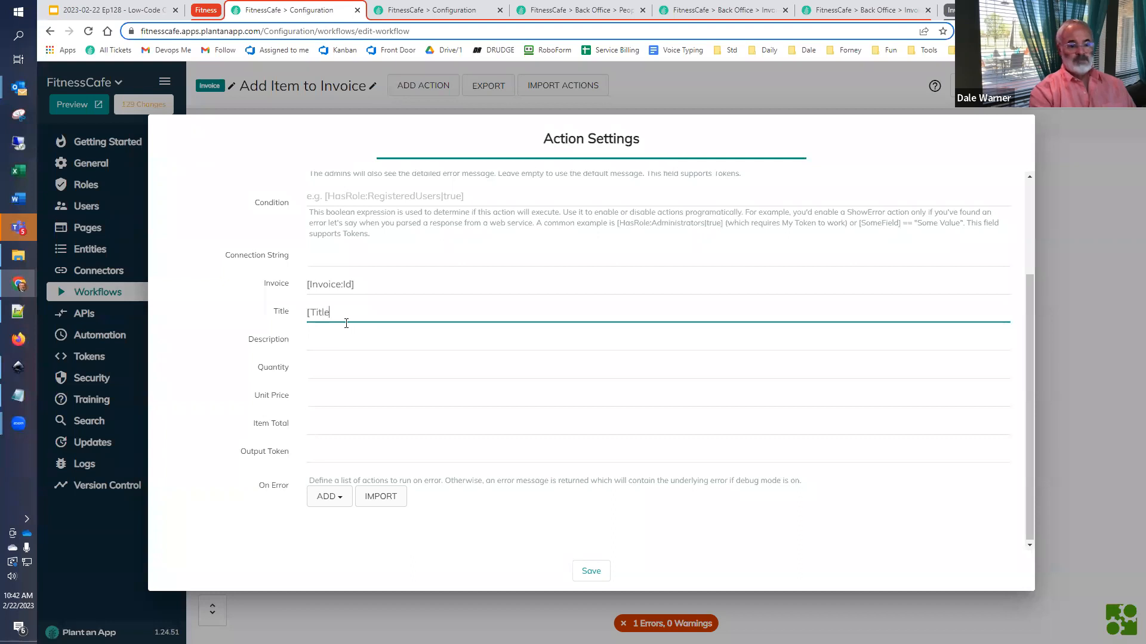
click(320, 346)
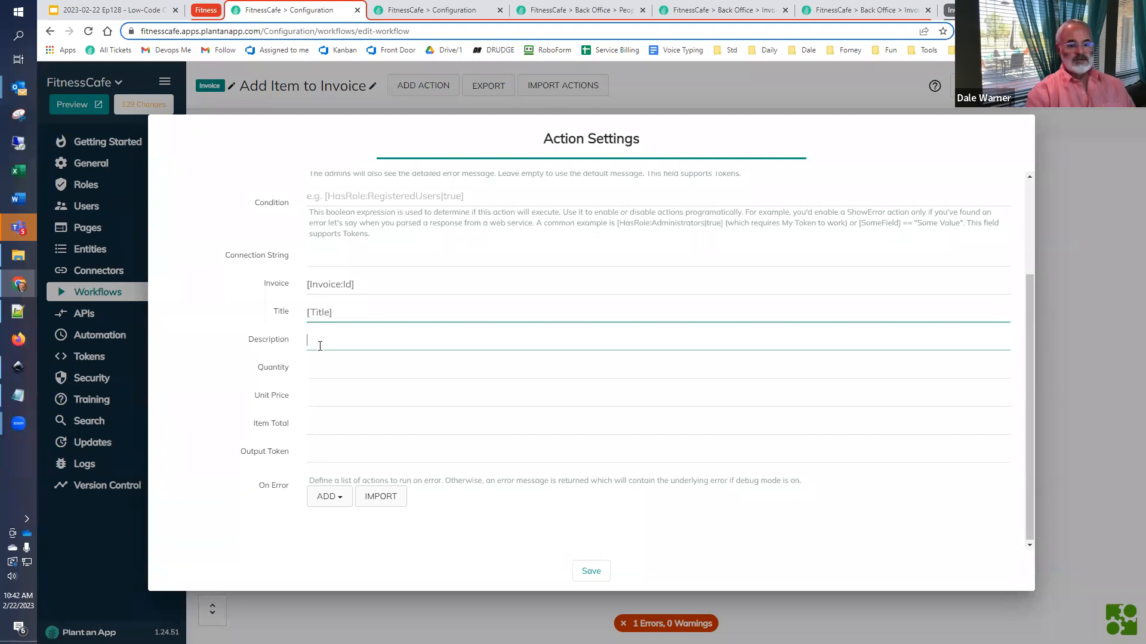
text([)
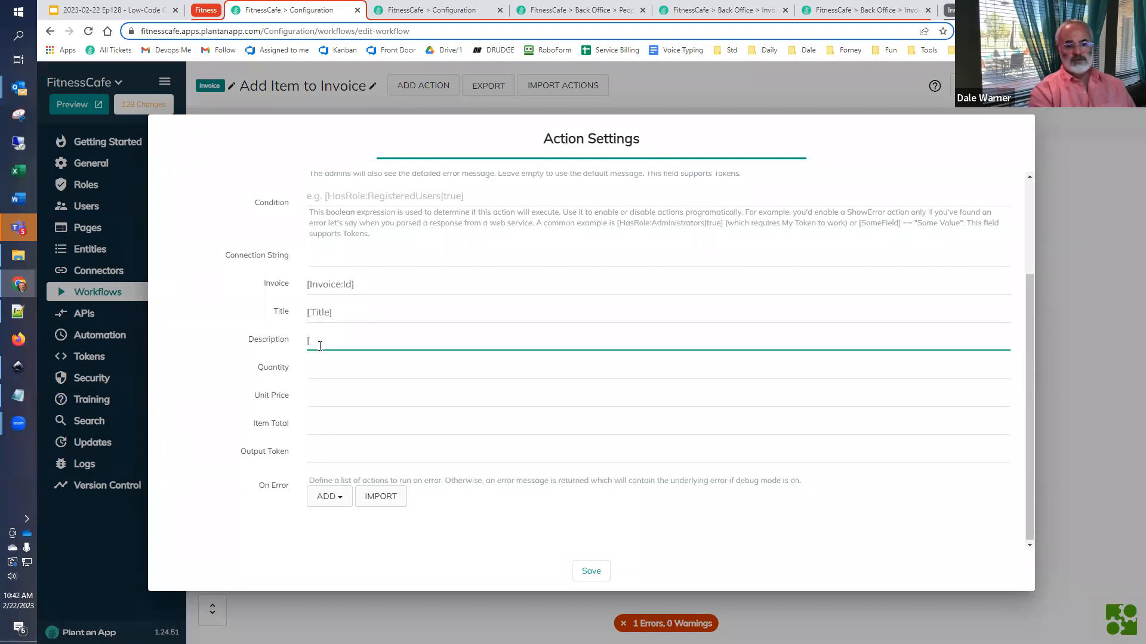
text(Description)
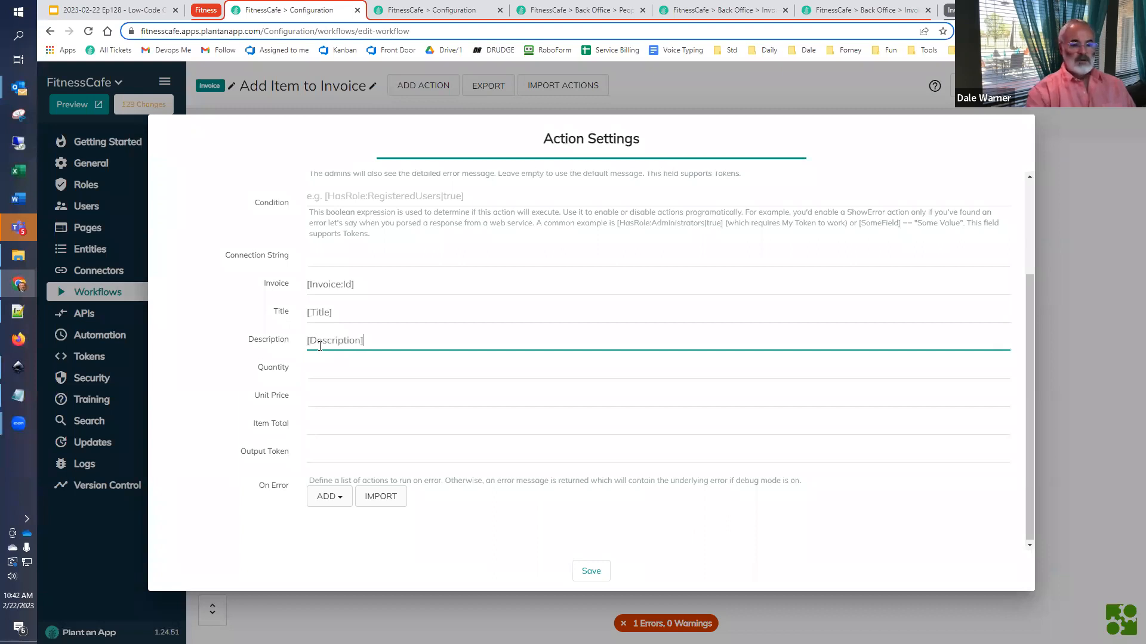
- Set the line item action's Quantity field to [Quantity] and its Unit Price field to [UnitPrice]
click(334, 373)
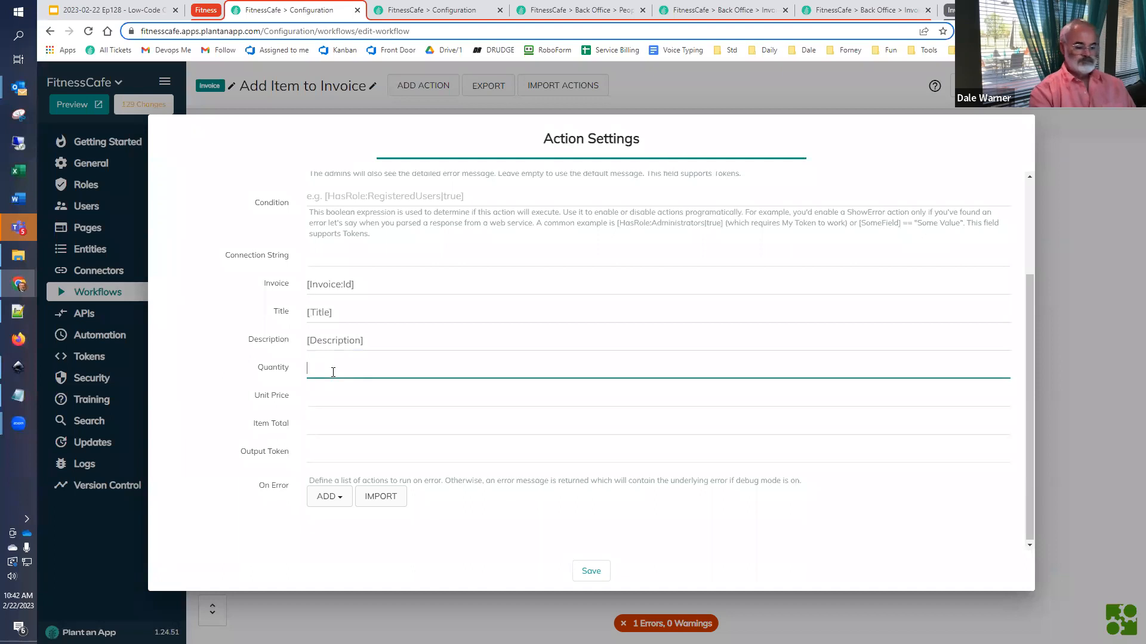
text([Quantity)
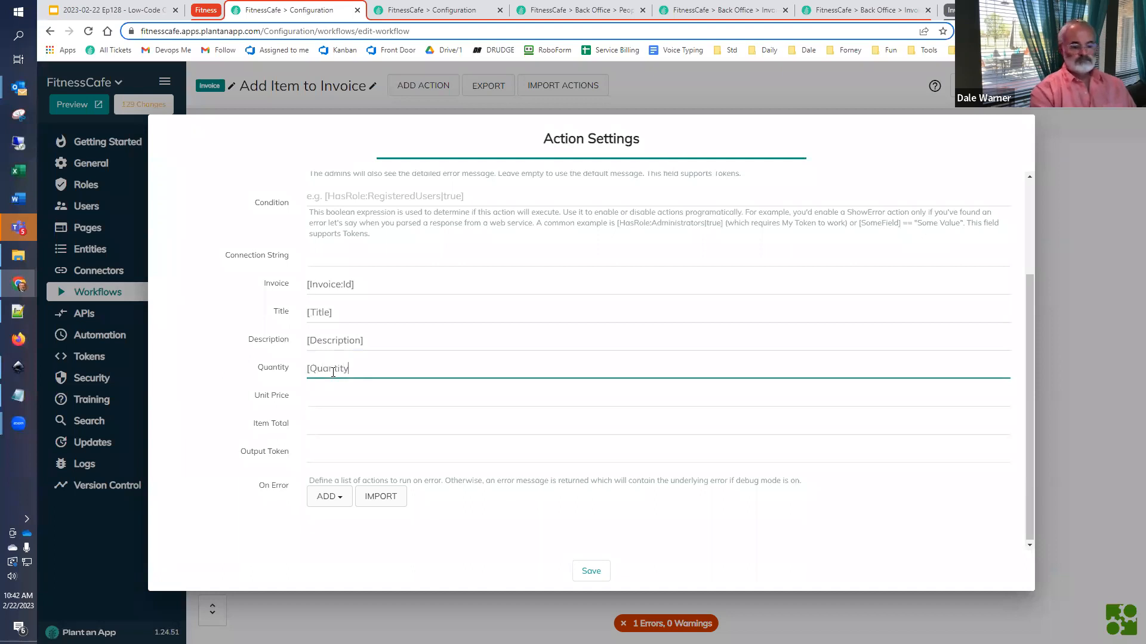
key(Tab)
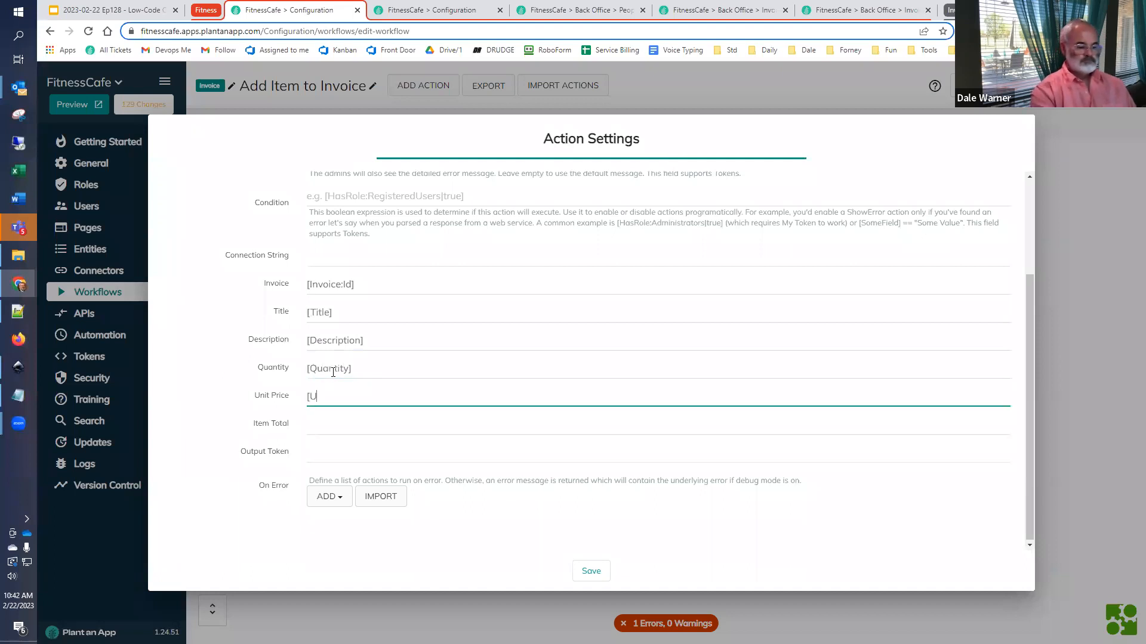
key(Tab)
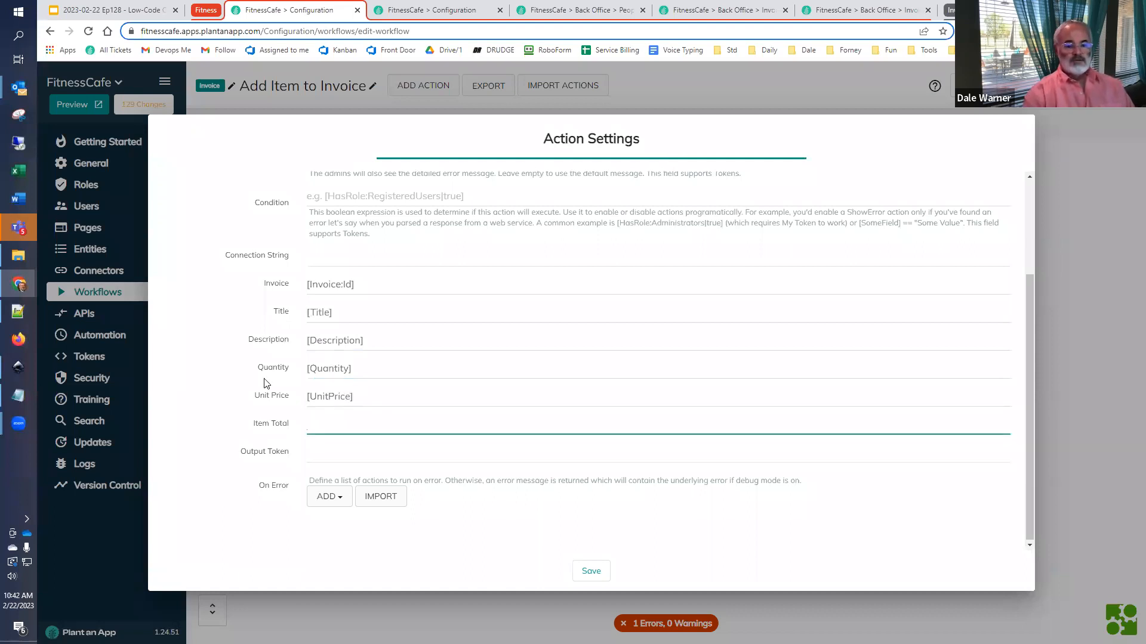
- Fill the line item action's Item Total field with [ItemTotal], reusing the copied token name, and save the action
text([)
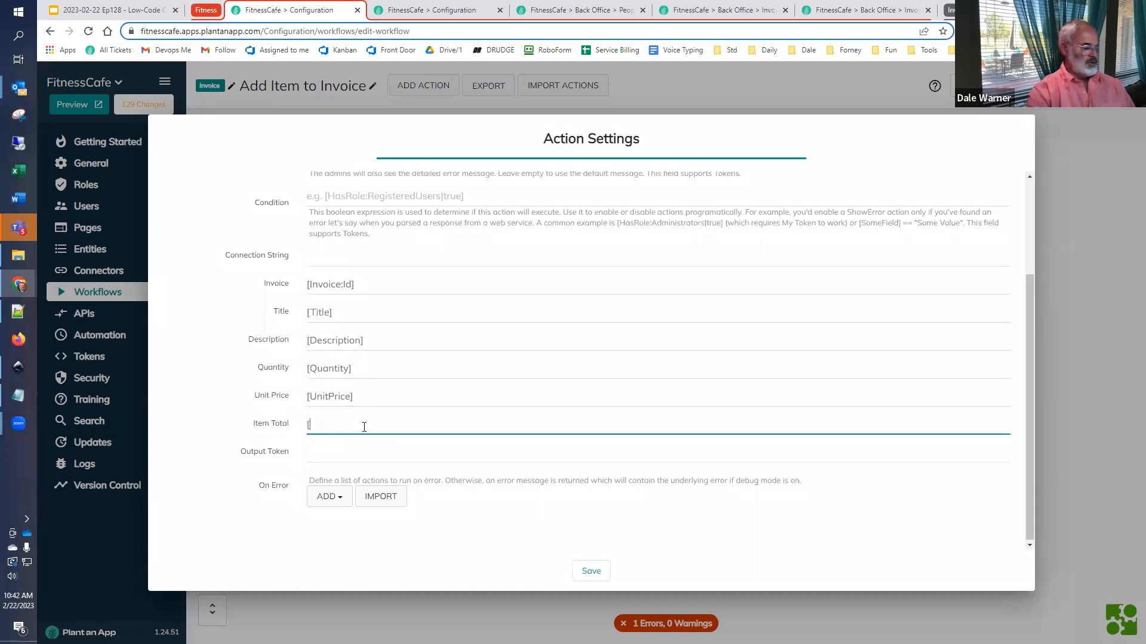
key(super+v)
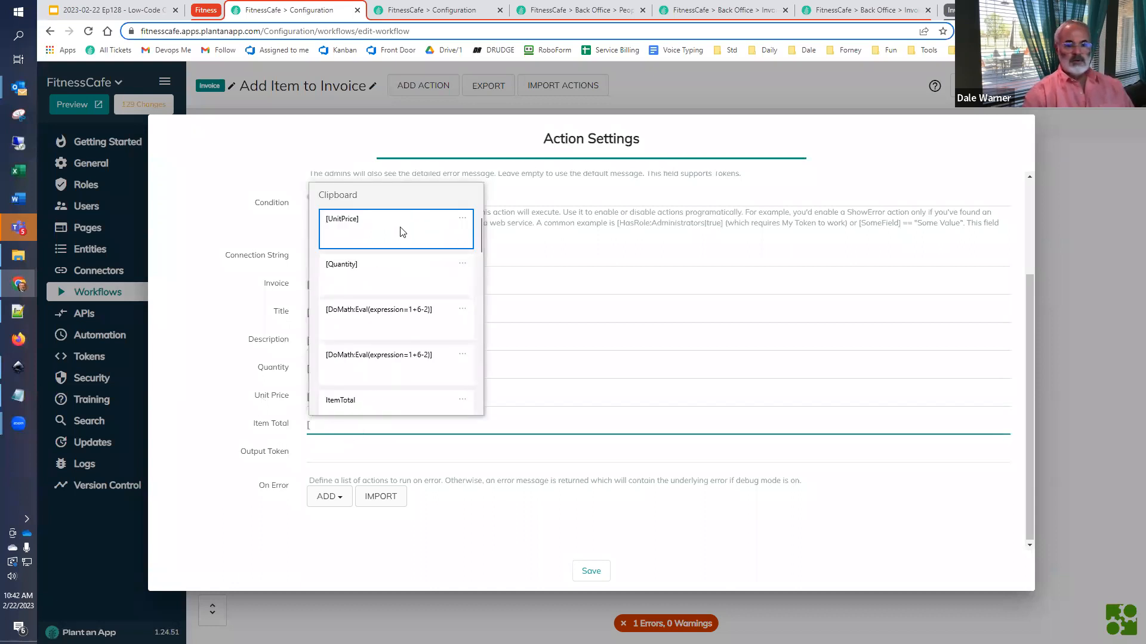
click(374, 404)
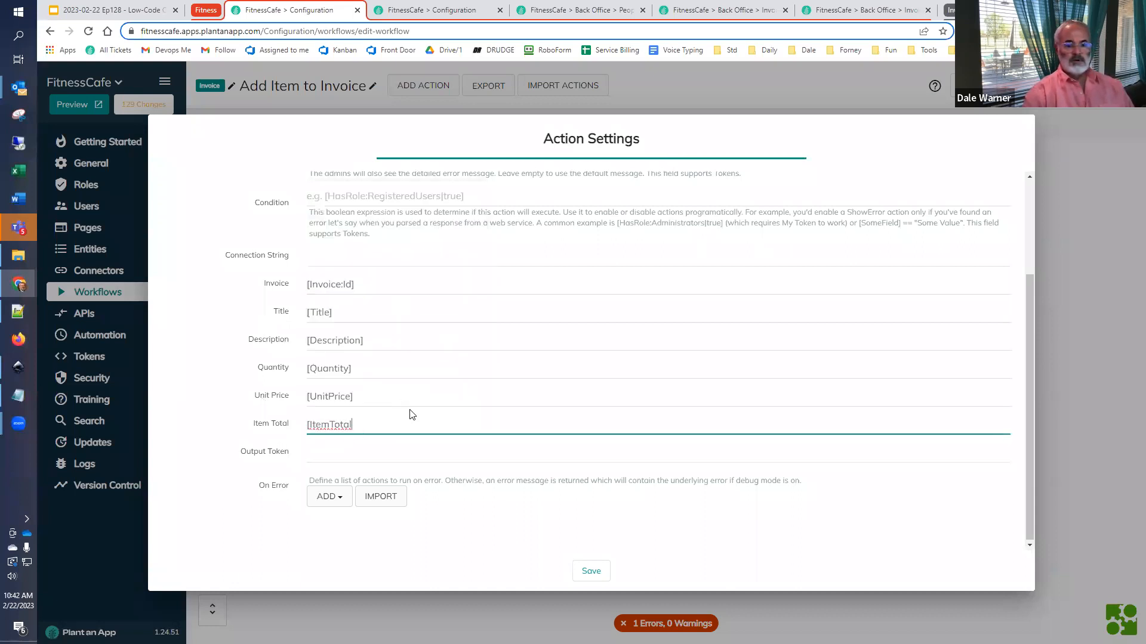
text(])
click(581, 563)
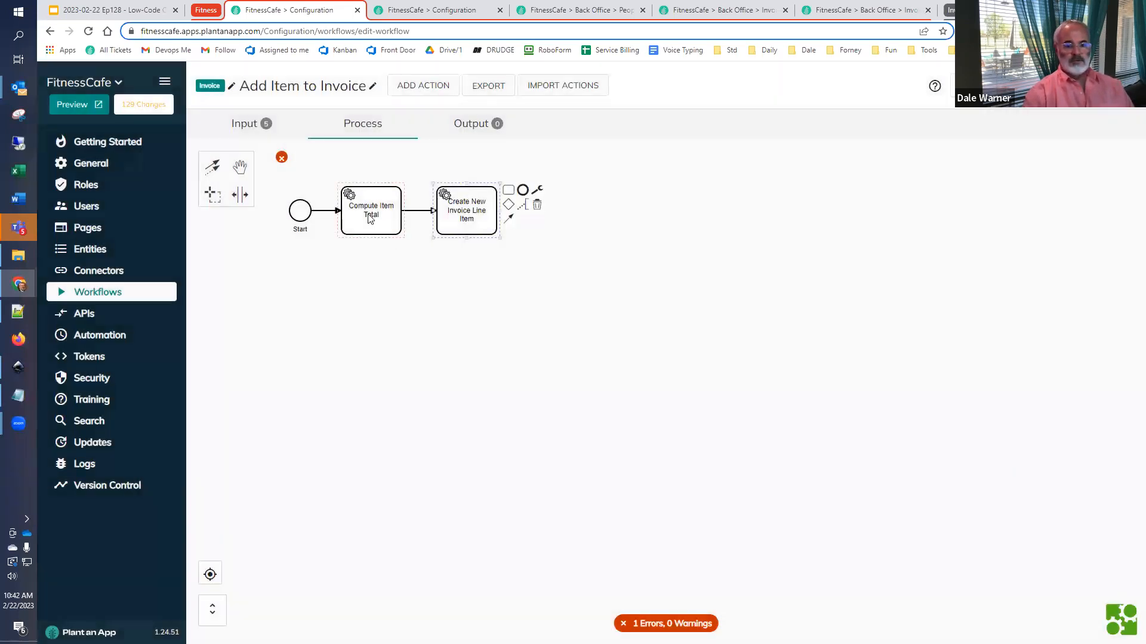
- Review the token name and DoMath expression in the Compute Item Total action's settings
double_click(367, 224)
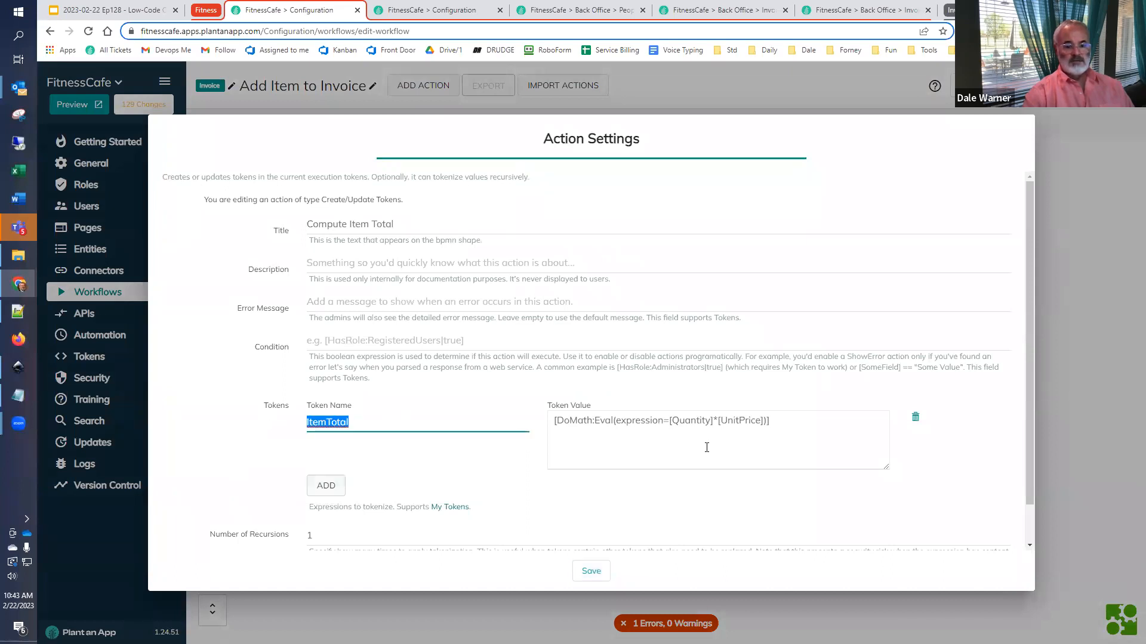
click(783, 427)
click(591, 571)
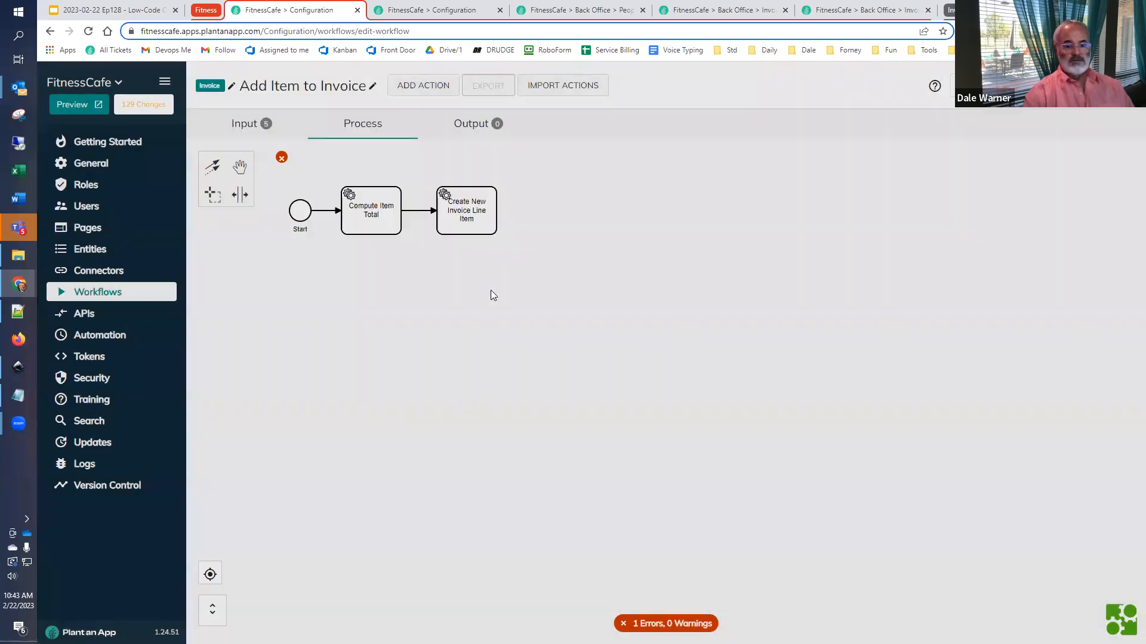
- Set the Create New Invoice Line Item action's Output Token to LineItemId and save the action
double_click(486, 223)
scroll(345, 495, down, 2)
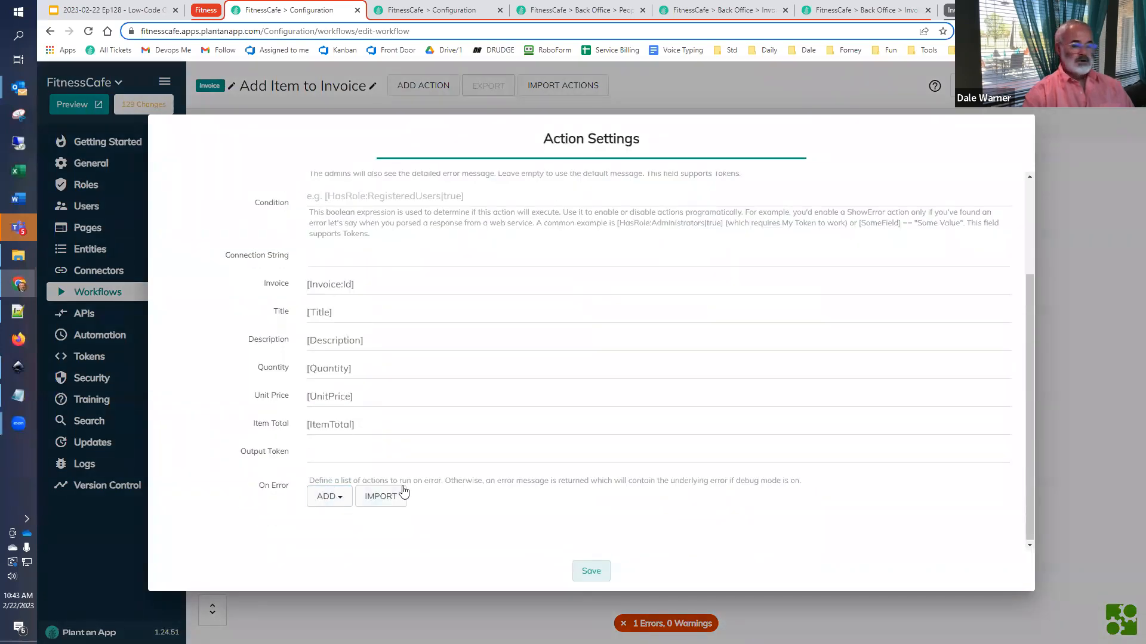
click(324, 457)
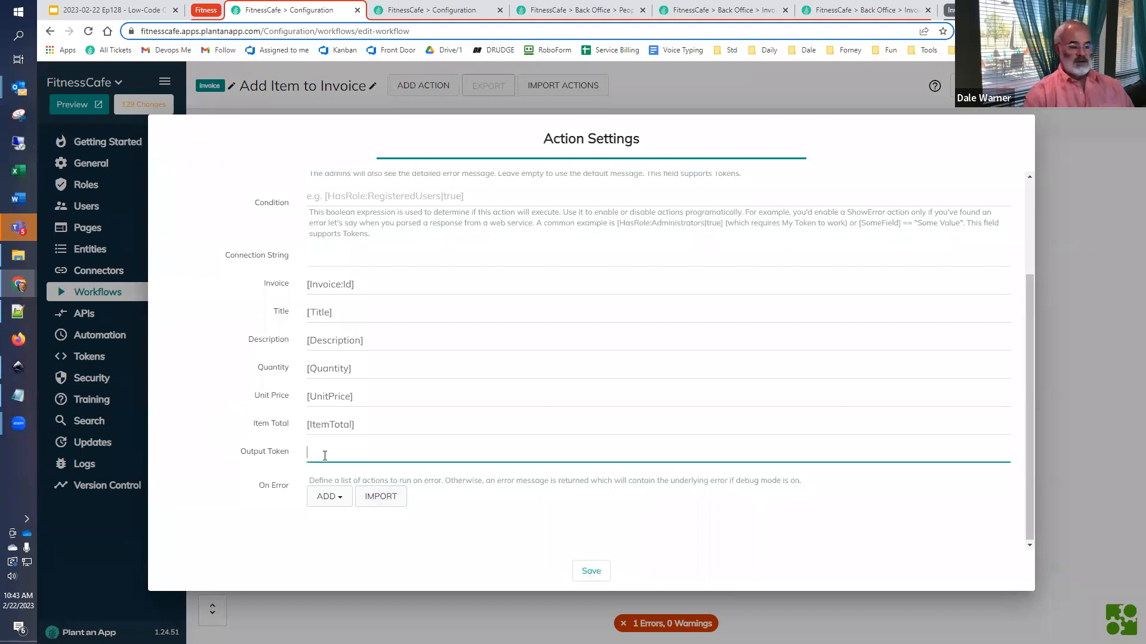
text(LineItemId)
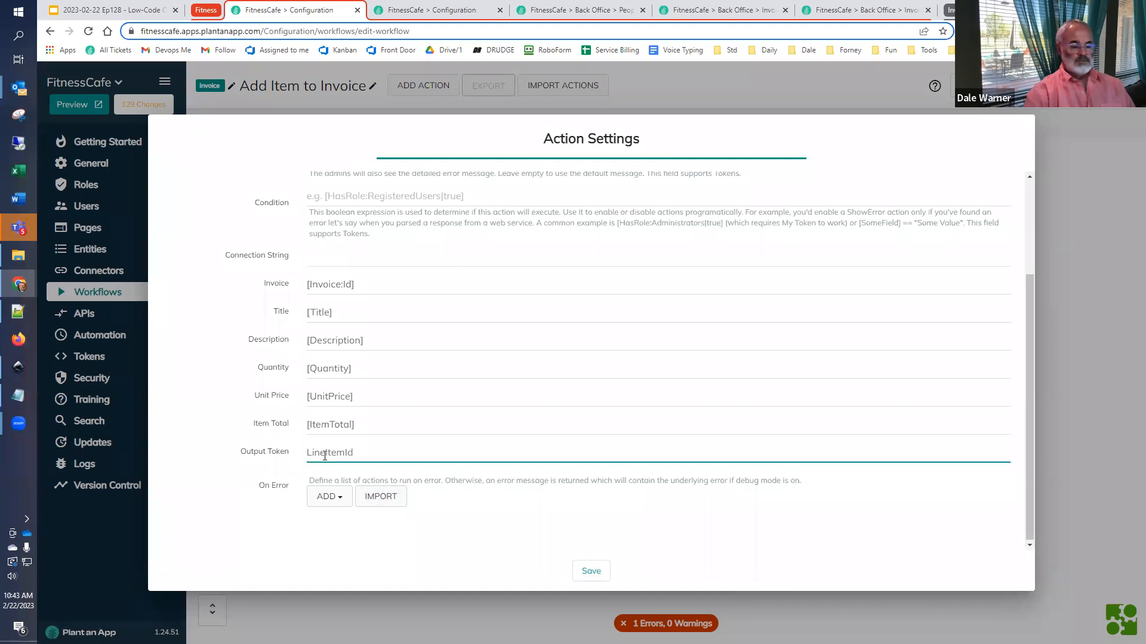
double_click(325, 456)
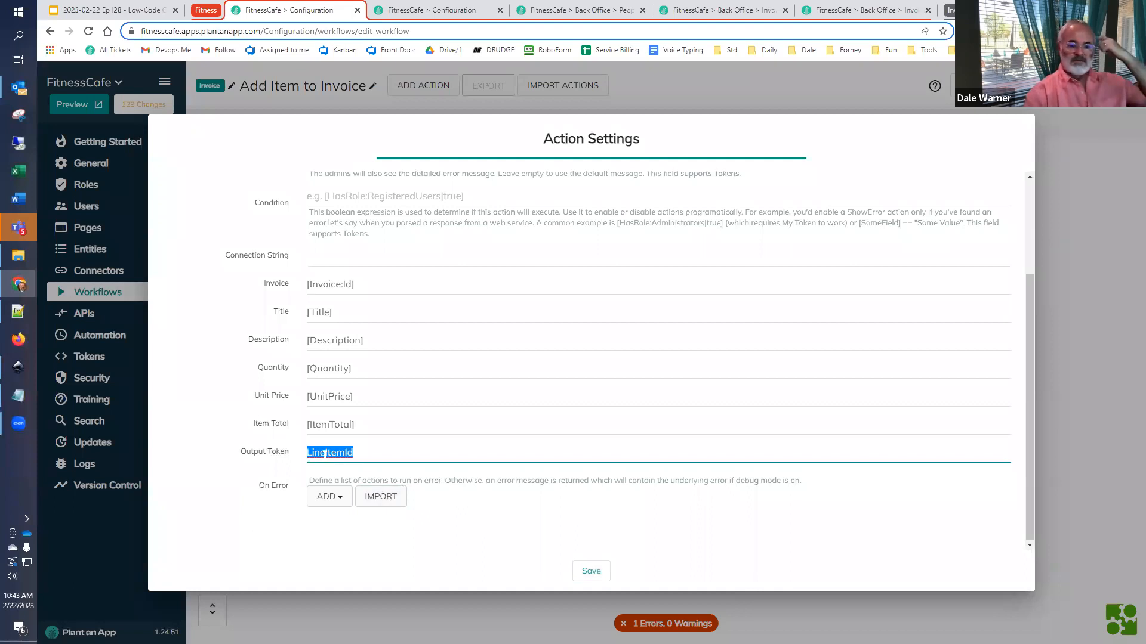
click(592, 572)
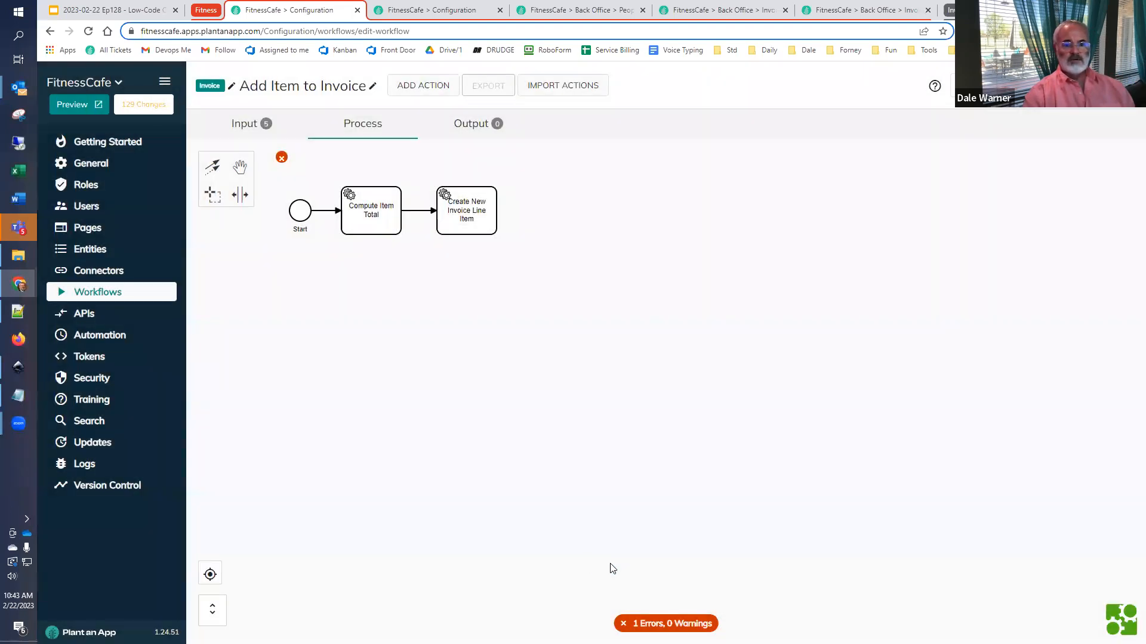
- Switch to the Google Slides outline and check which process step follows Create Item in the Add Item to Invoice workflow
click(114, 9)
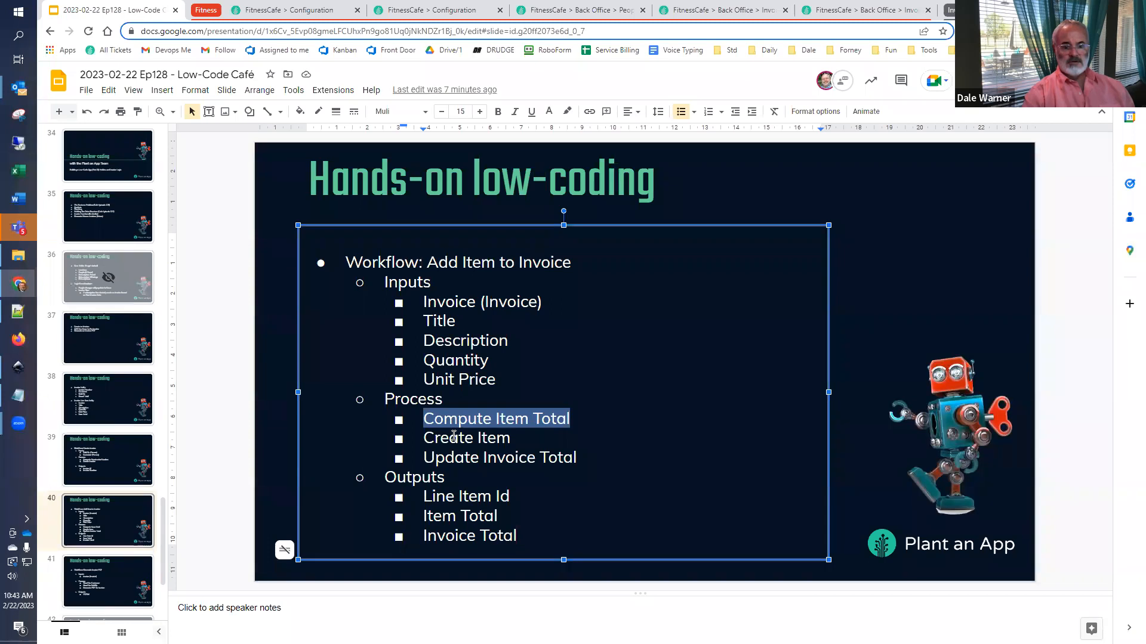
click(547, 441)
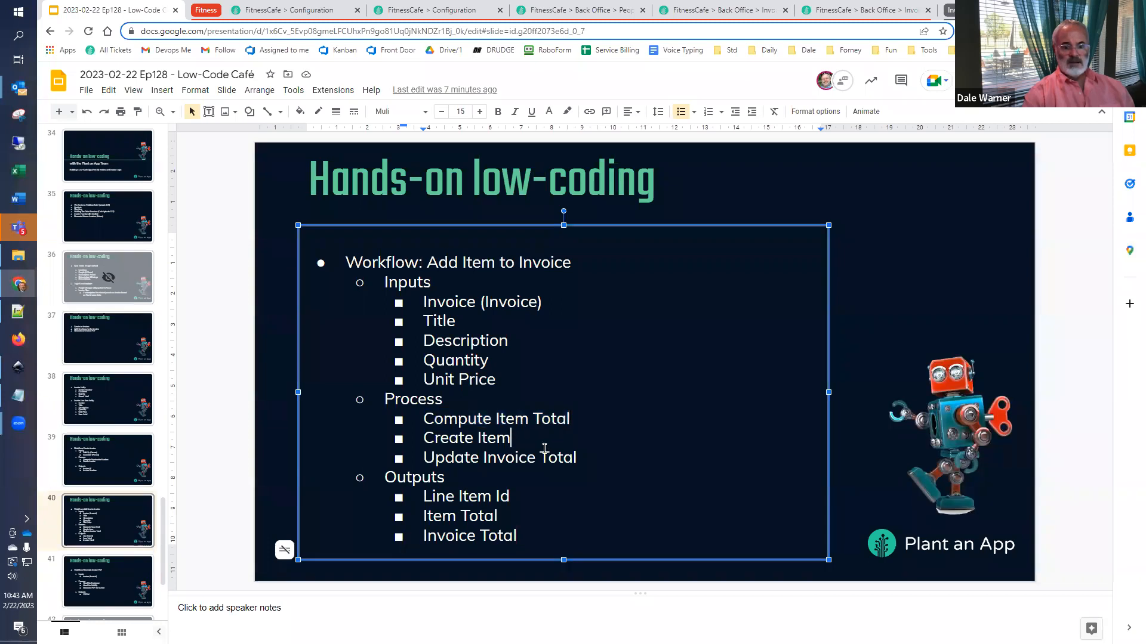
double_click(600, 458)
click(599, 457)
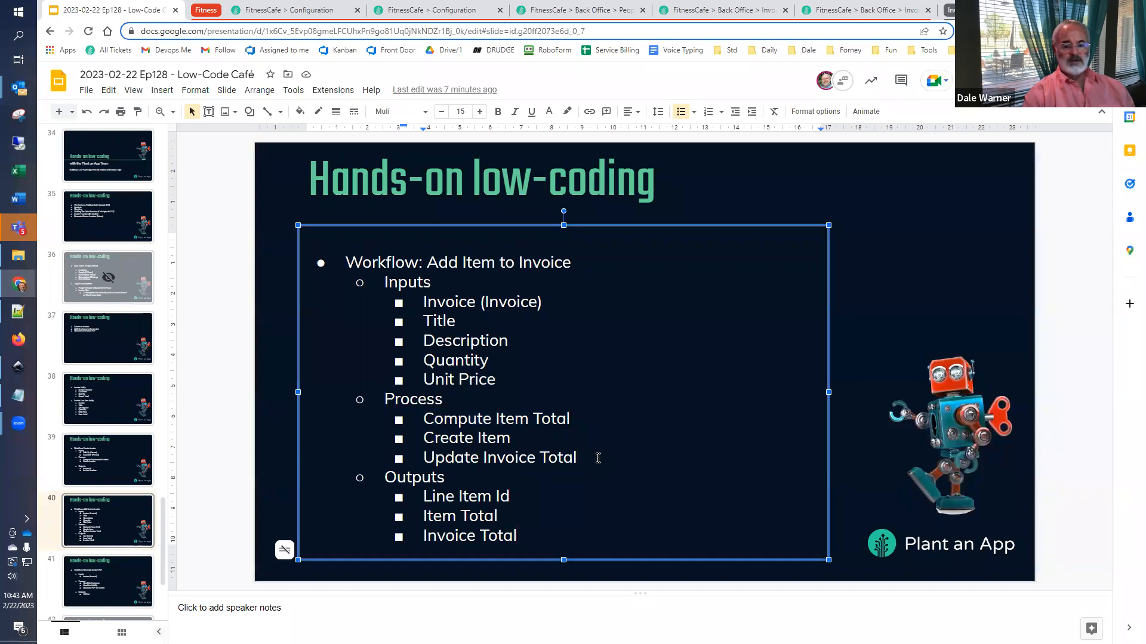
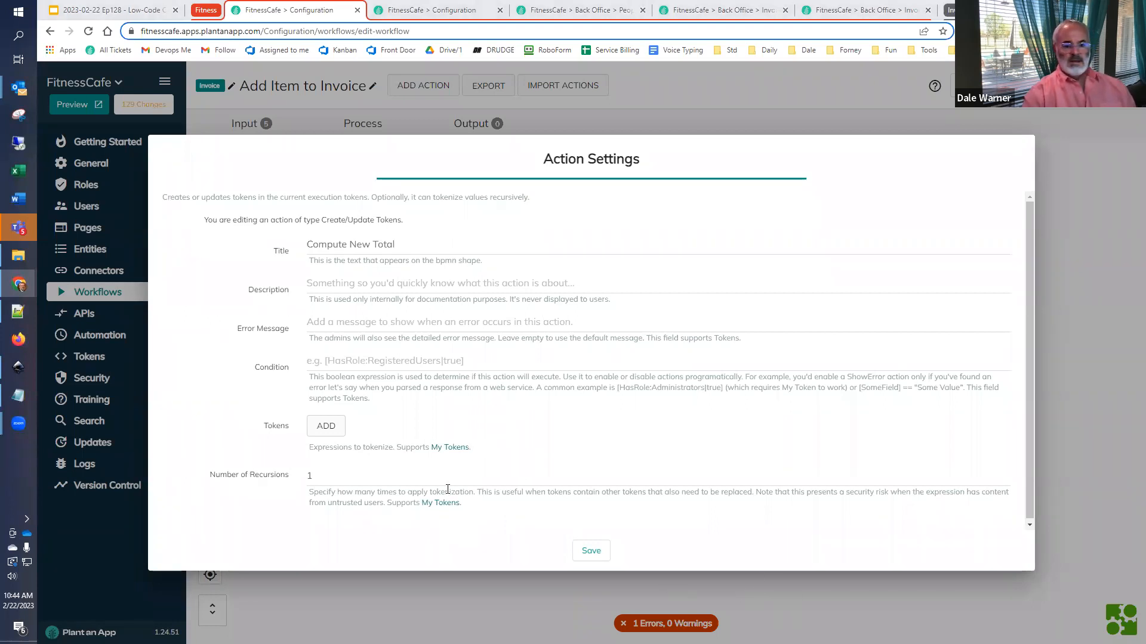
- Add a token named newGrandTotal to the Compute New Total action with the value [Invoice:GrandTotal]+[ItemTotal]
click(325, 427)
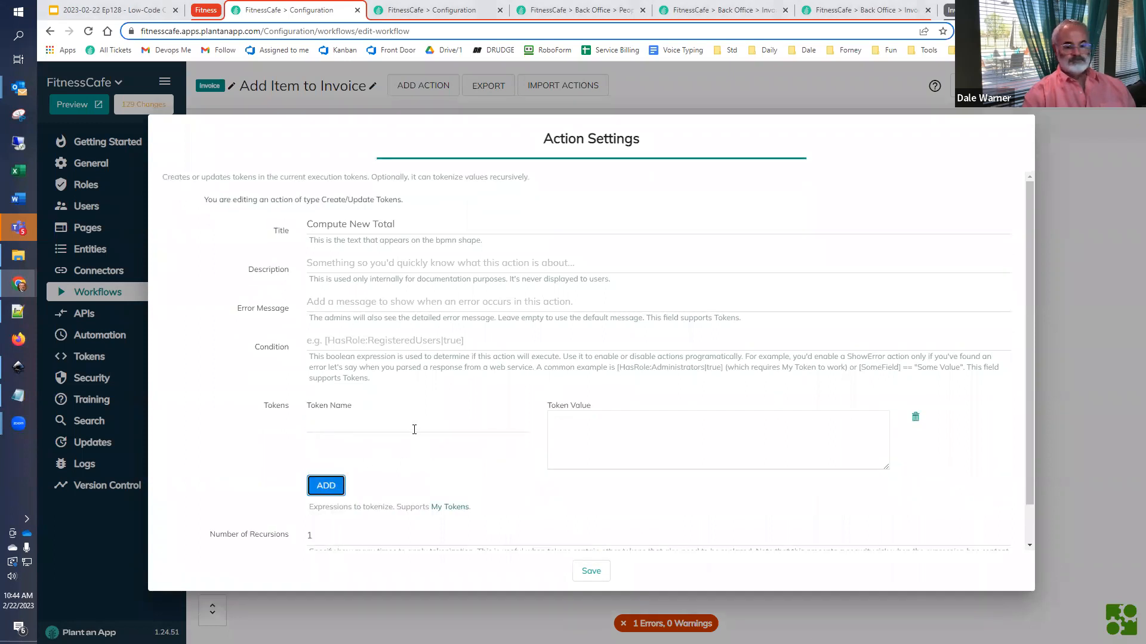
click(414, 428)
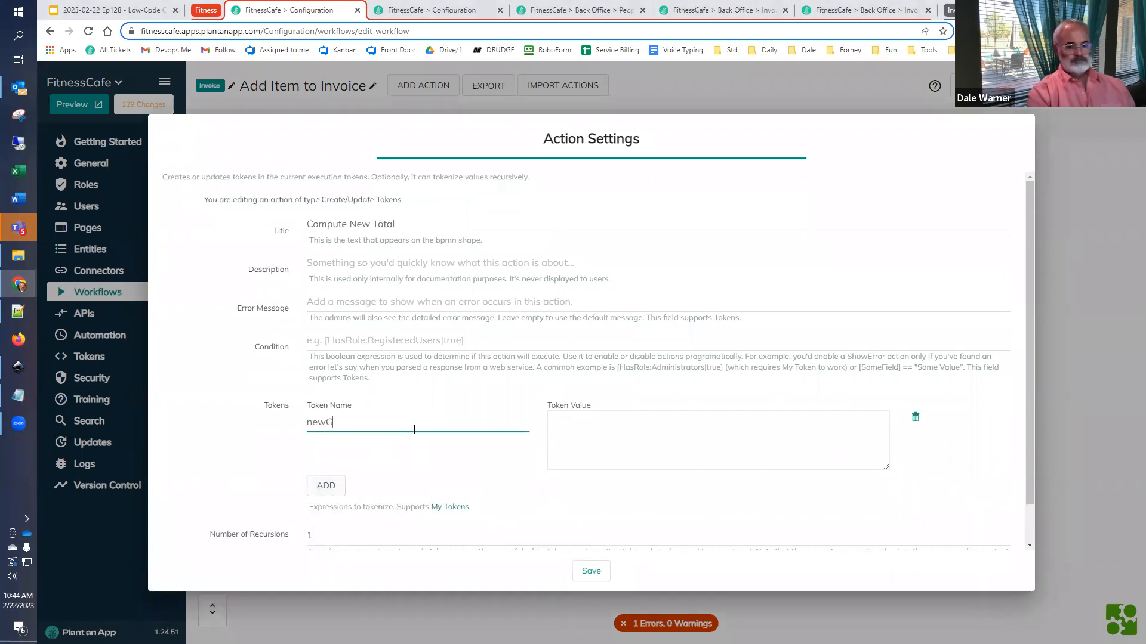
text(newGrandTotal)
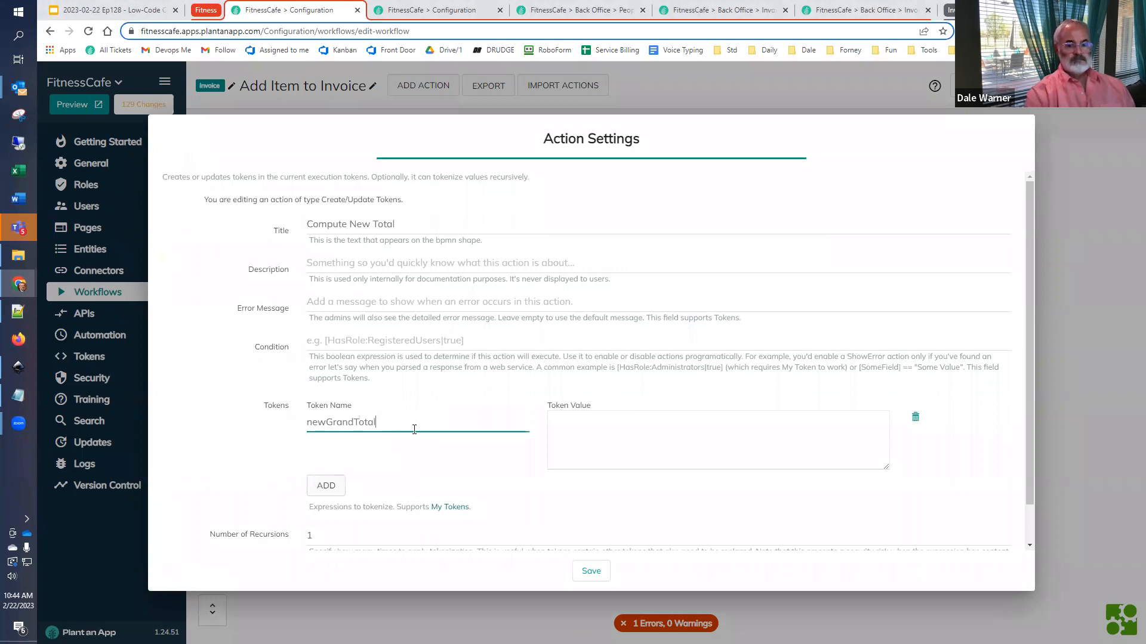
click(602, 447)
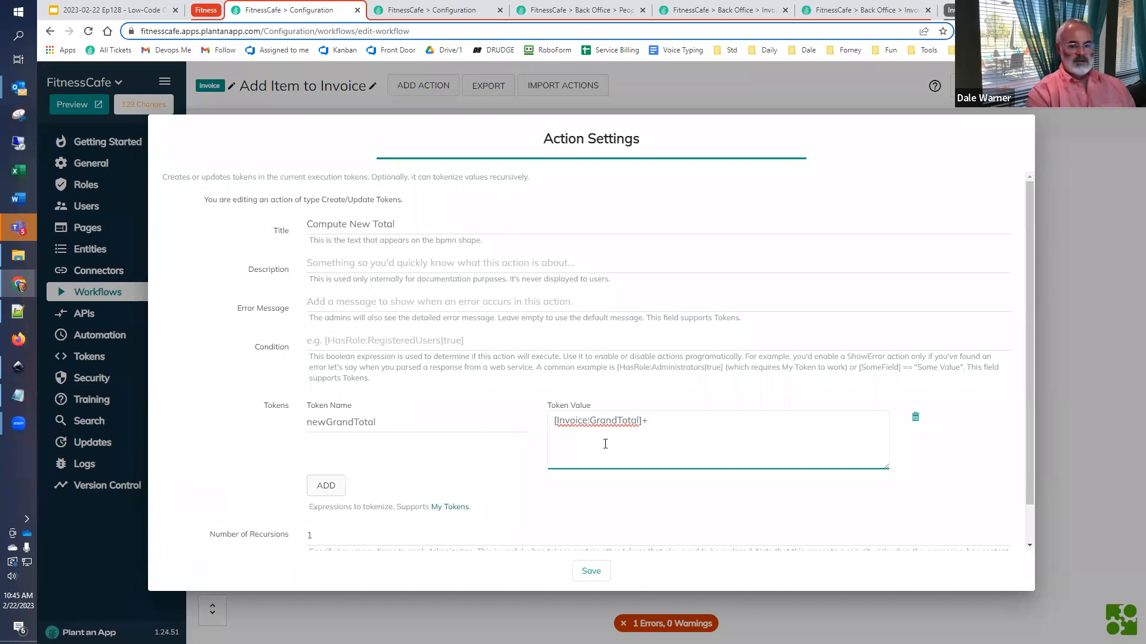
key(super+v)
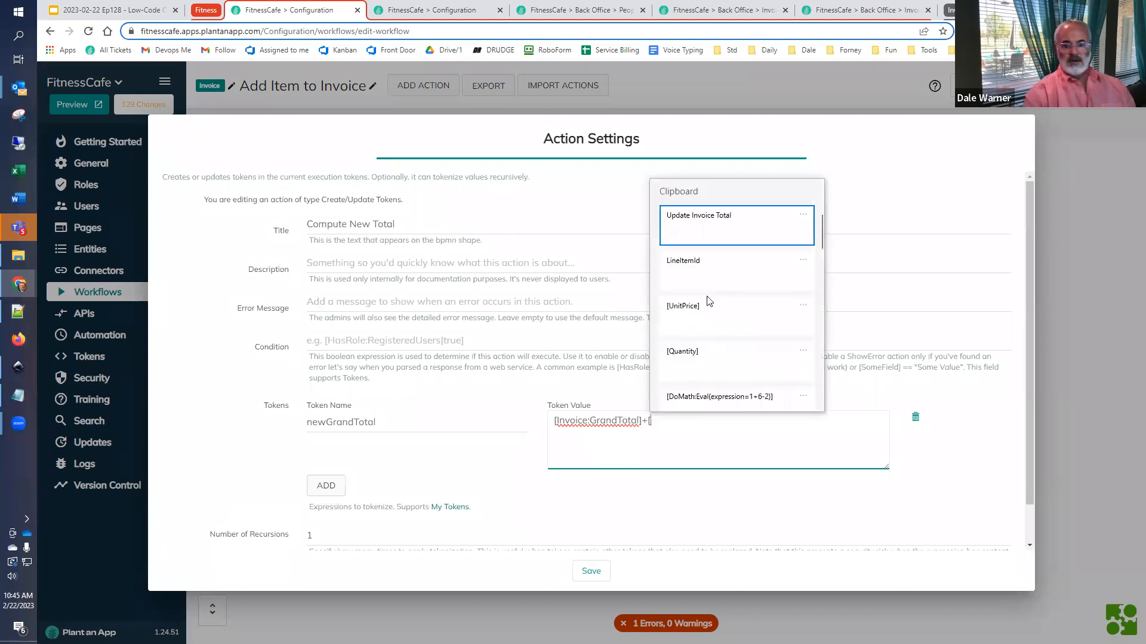
scroll(714, 337, down, 3)
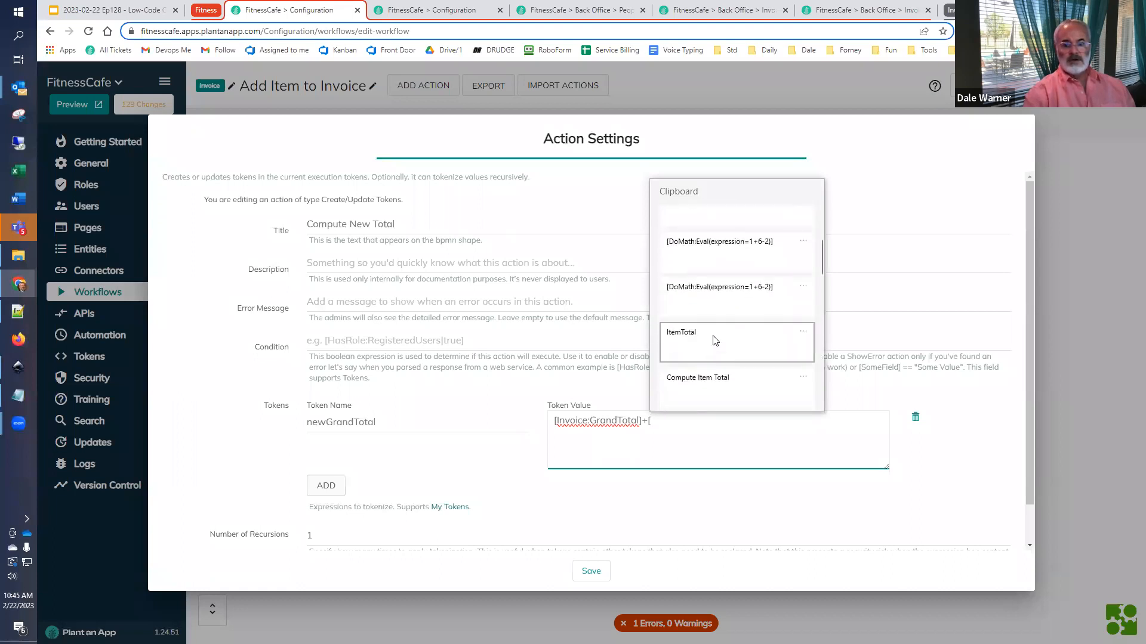
click(716, 340)
text(])
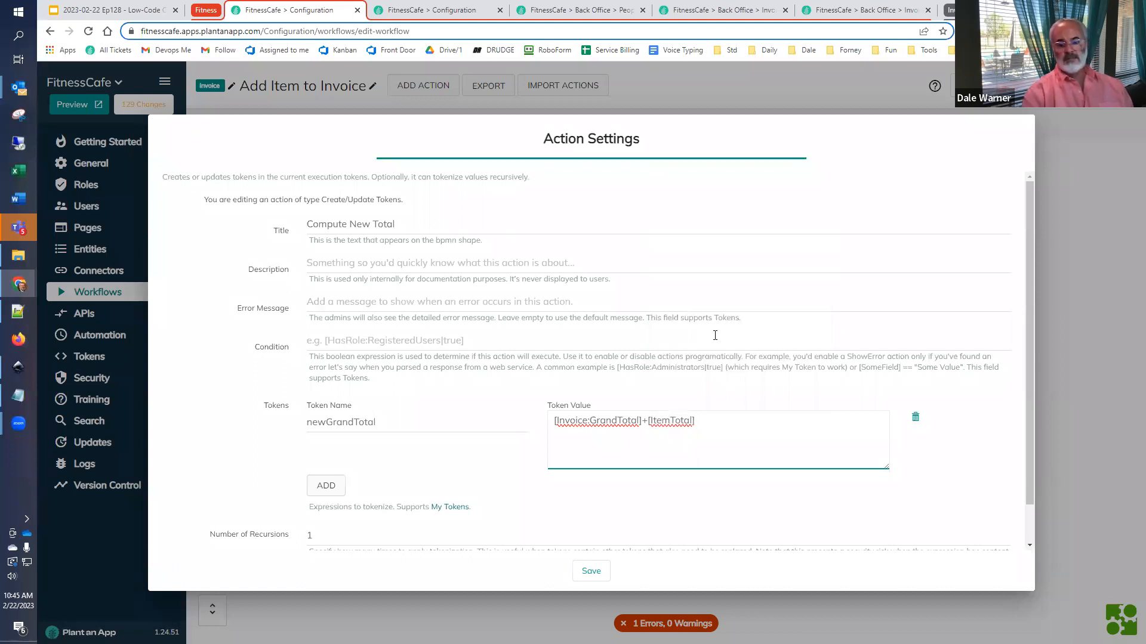
- Insert the copied [DoMath:Eval(expression=1+6-2)] template on its own line above the sum in the token value
key(Home)
key(Return)
key(Up)
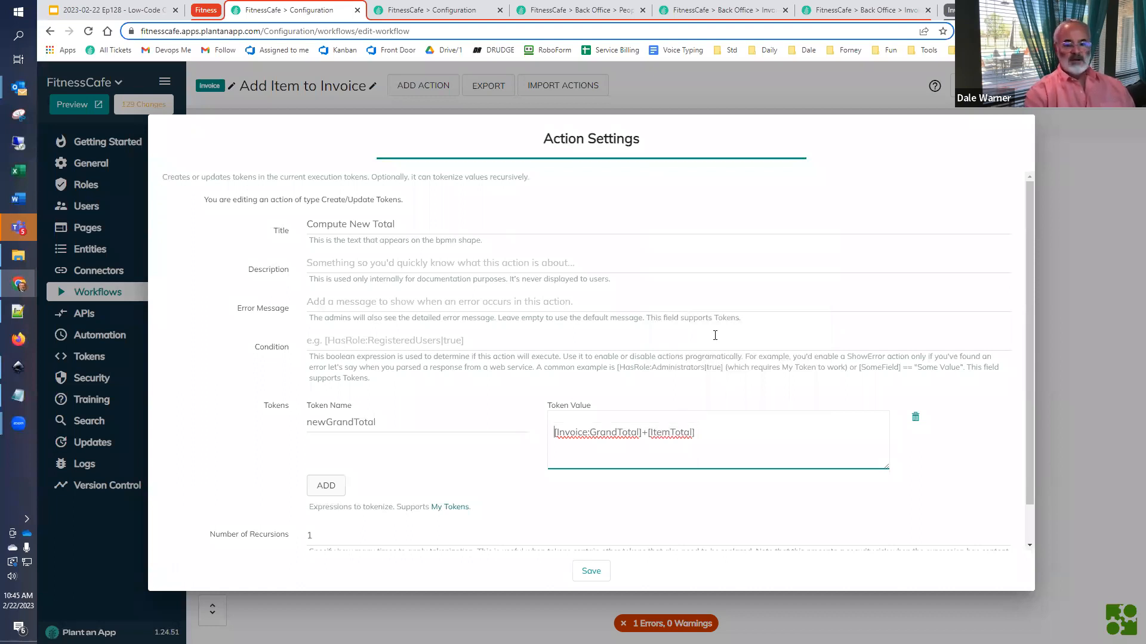
key(super+v)
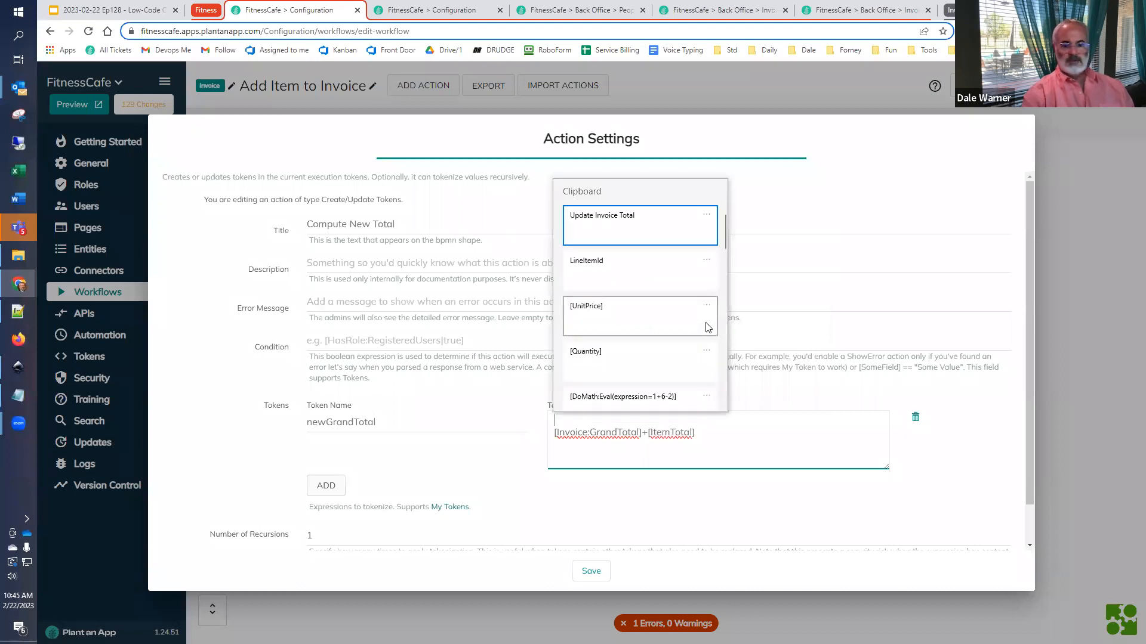
click(625, 405)
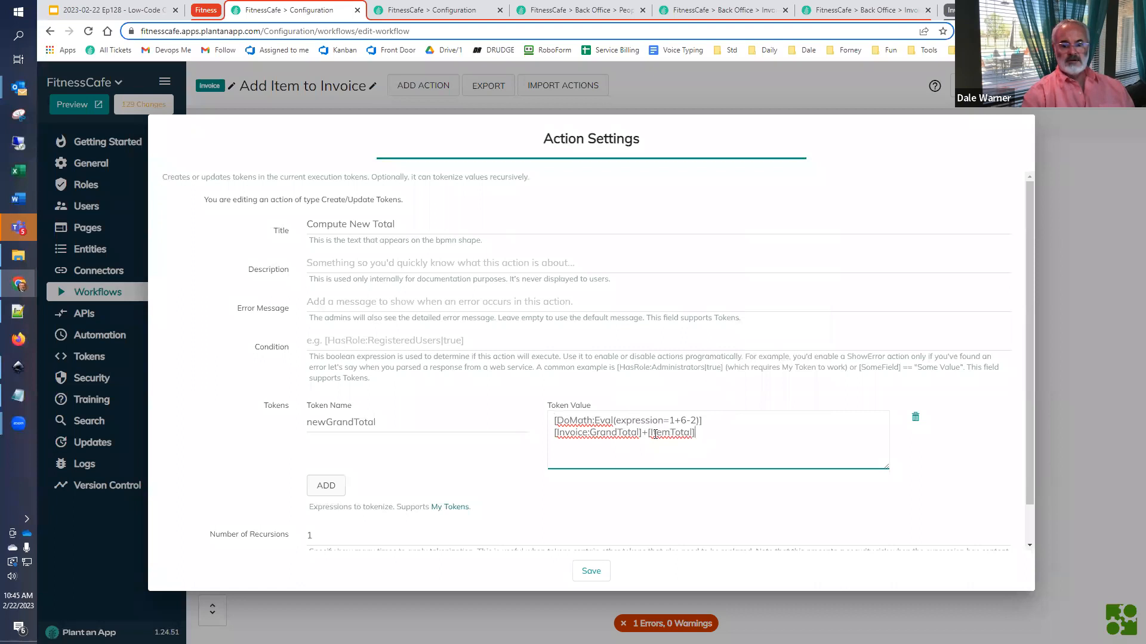
- Move [Invoice:GrandTotal]+[ItemTotal] into the DoMath expression in place of 1+6-2, copy the token name newGrandTotal and save the action
drag(656, 435, 524, 445)
key(ctrl+x)
key(Up)
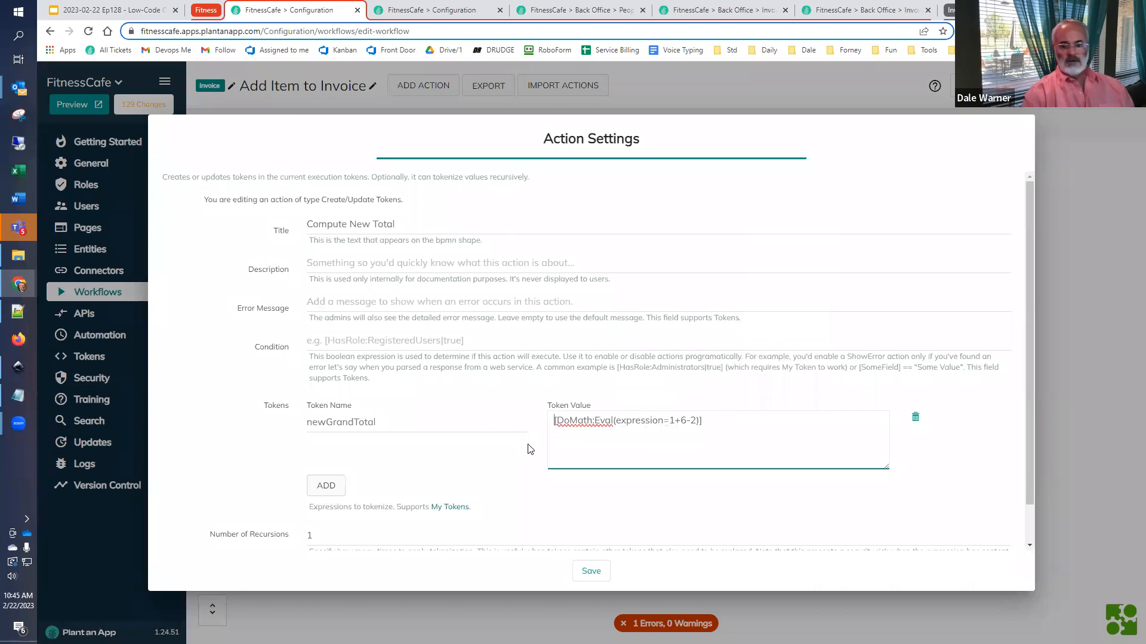
key(shift+Left)
key(shift+Left)
key(shift+Left)
key(shift+Left)
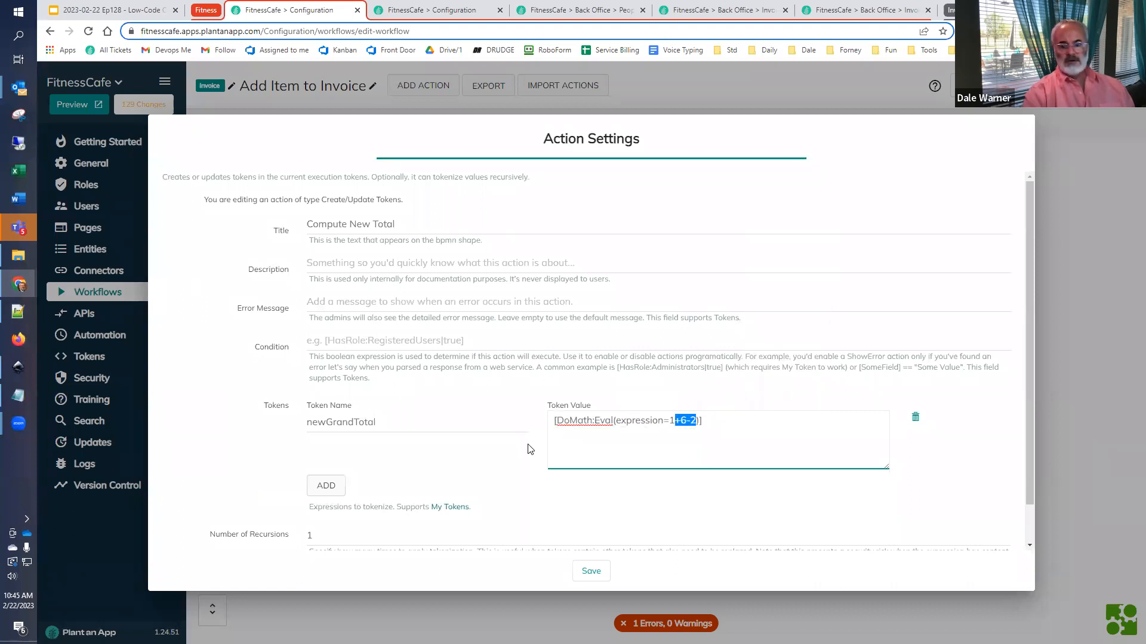
key(BackSpace)
key(ctrl+v)
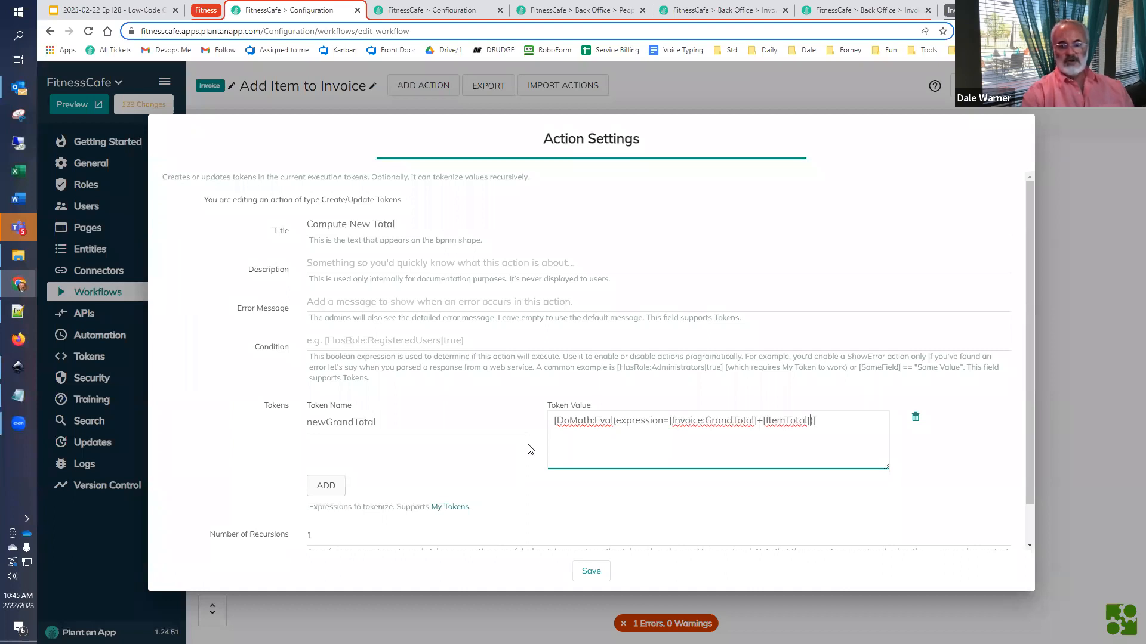
key(shift+Tab)
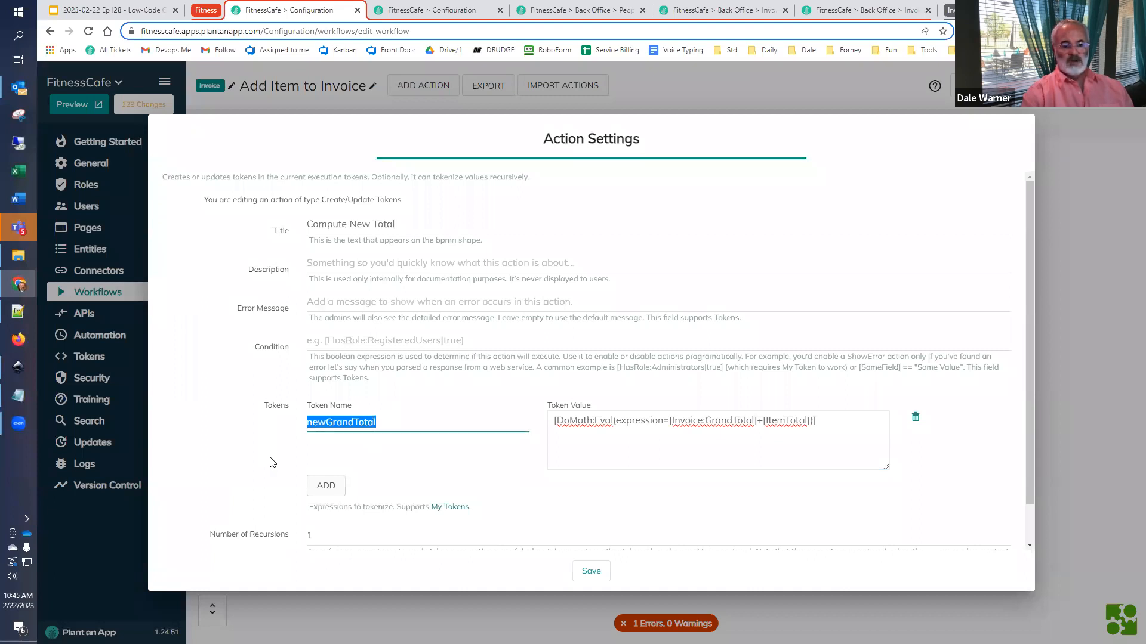
click(591, 572)
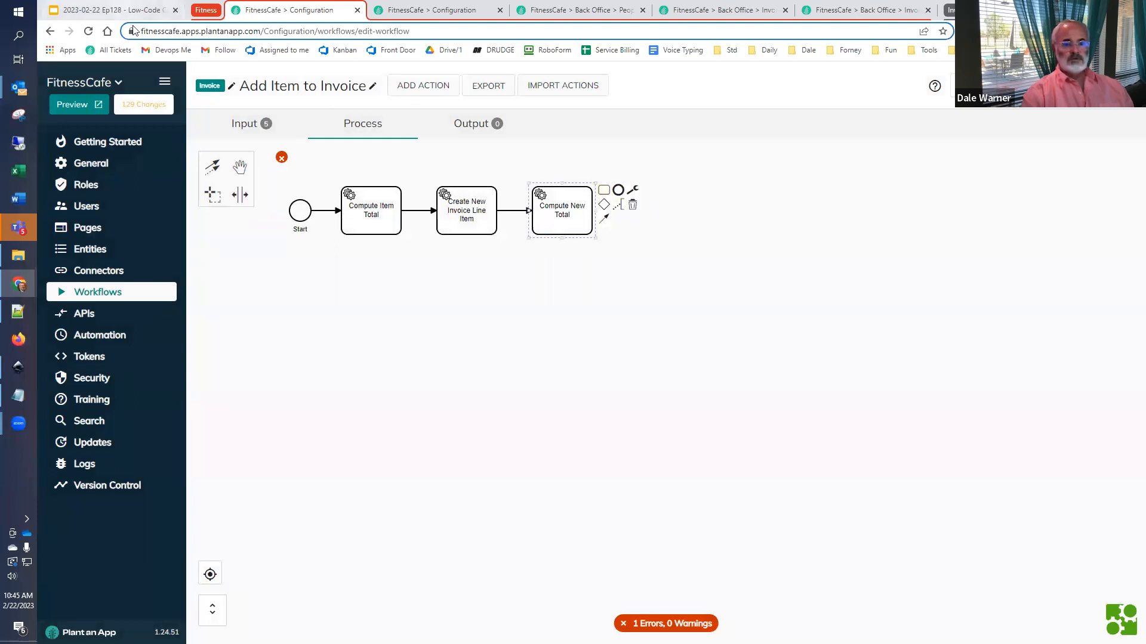
- Copy the step name Update Invoice Total from the Google Slides outline and add a Partially update Invoice action after Compute New Total
click(119, 10)
drag(426, 456, 602, 456)
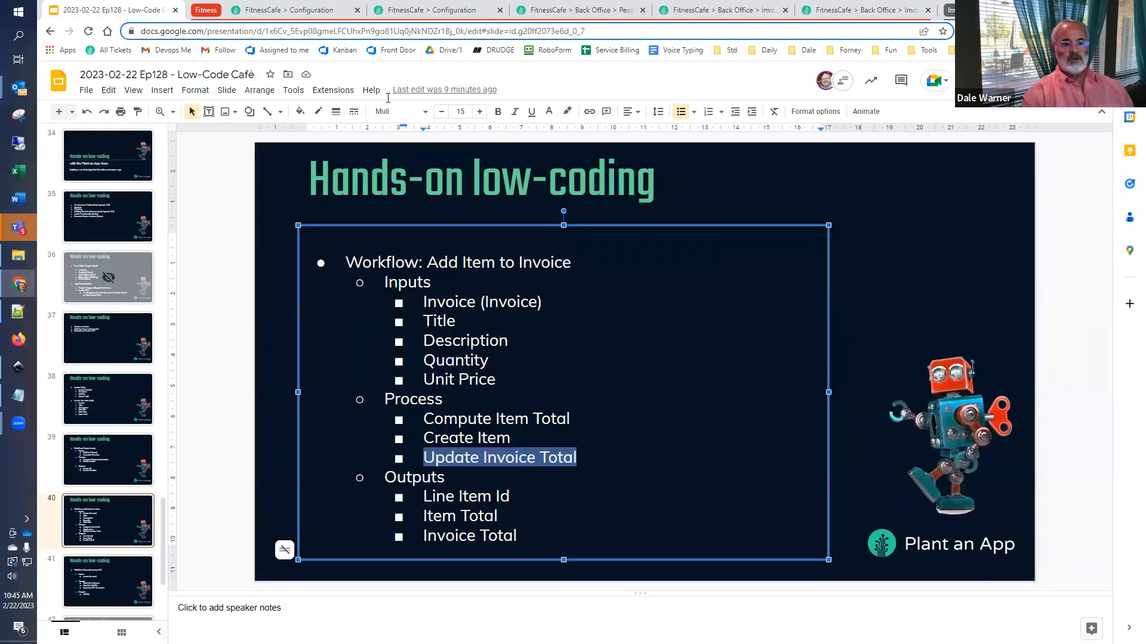
click(298, 10)
click(602, 191)
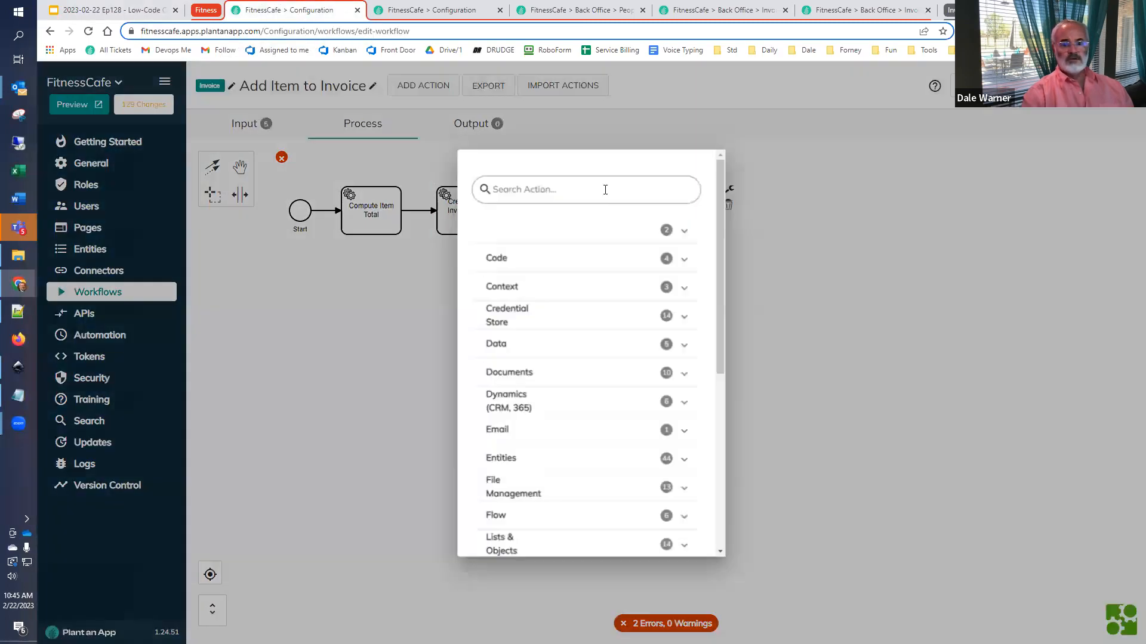
text(partially)
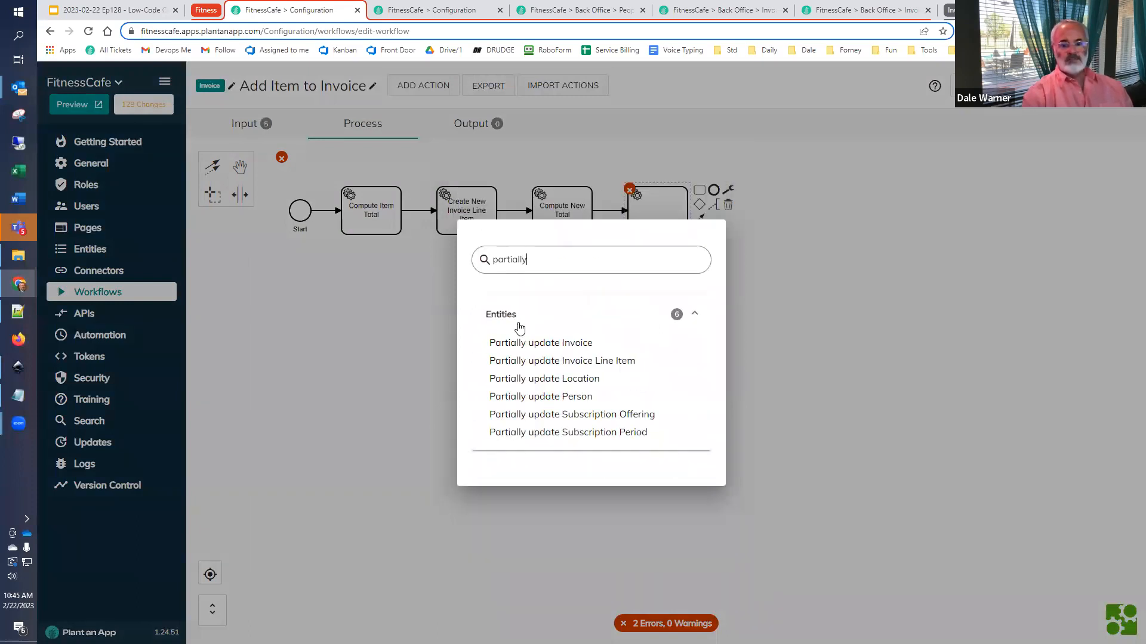
click(528, 344)
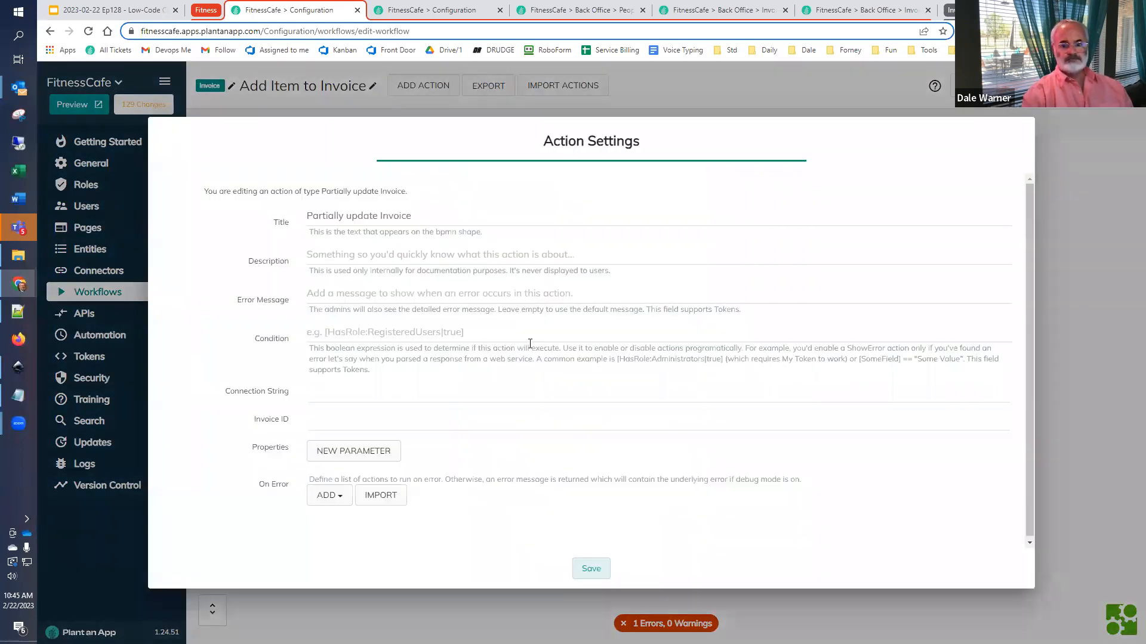
- Title the new action Update Invoice Total and set its Invoice ID to [Invoice:Id]
click(442, 218)
text(Update Invoice Total)
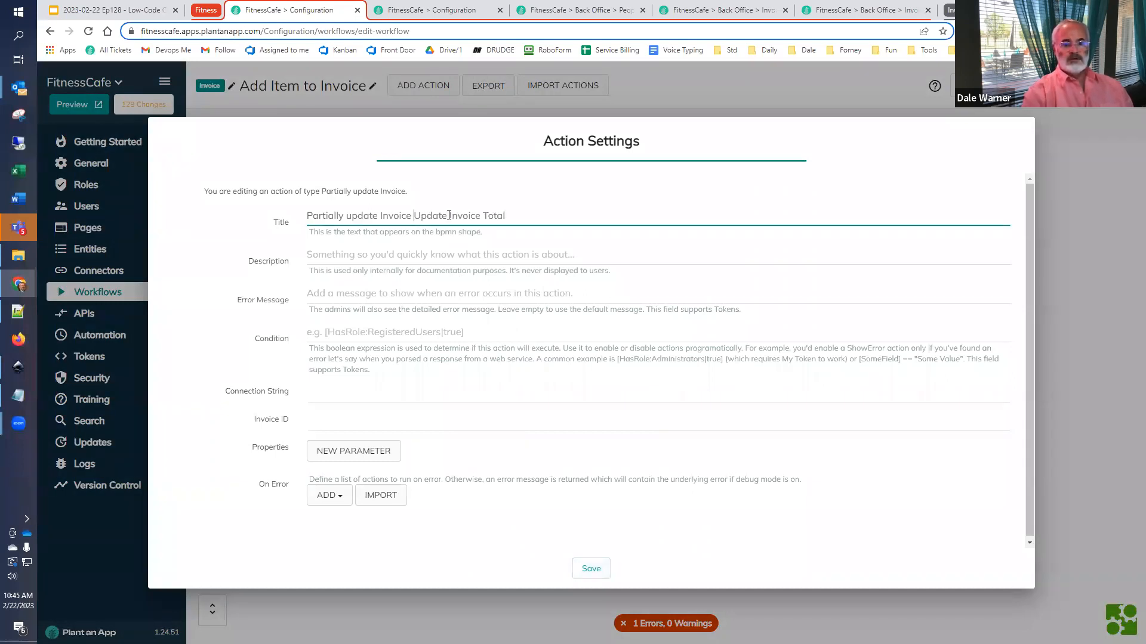
key(ctrl+Left)
key(ctrl+Left)
key(ctrl+Left)
key(shift+Home)
key(BackSpace)
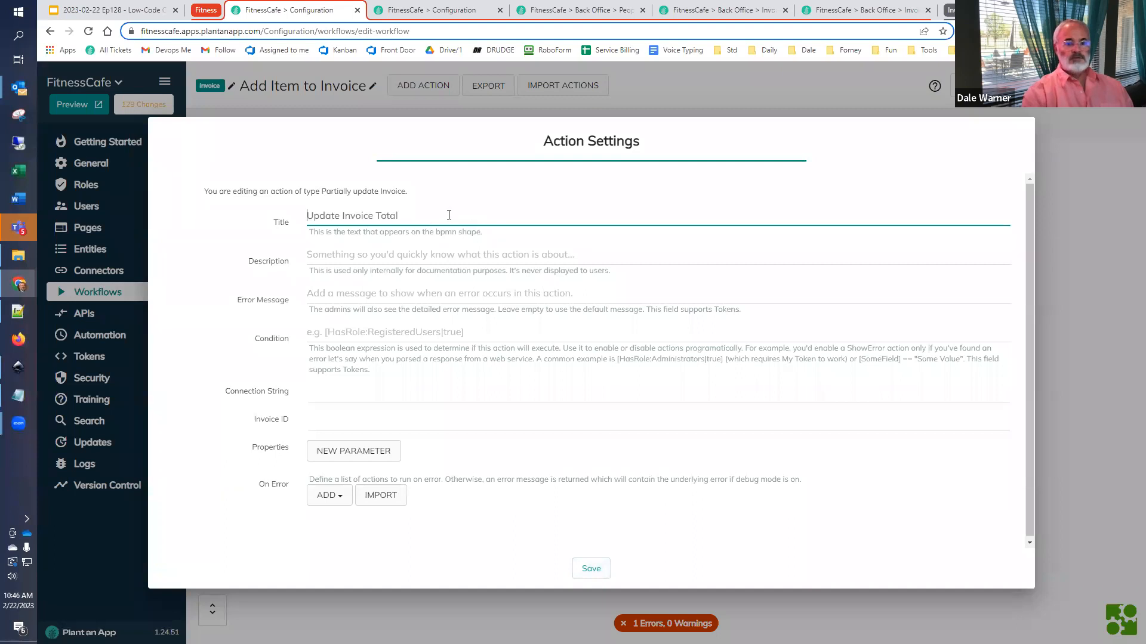
click(381, 420)
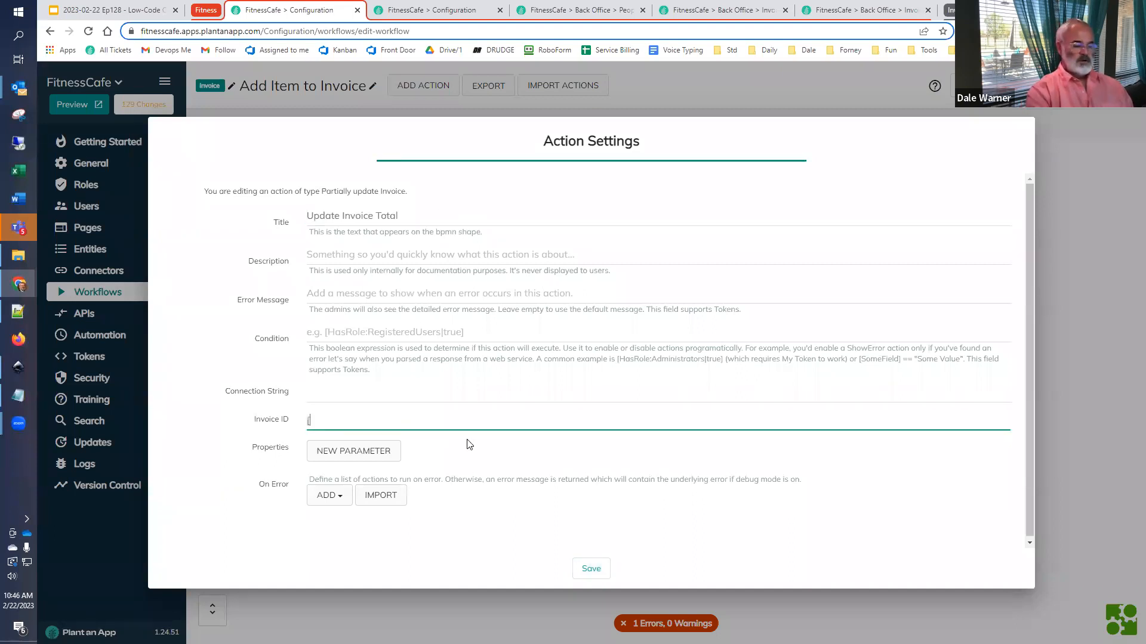
text([Invoice:Id])
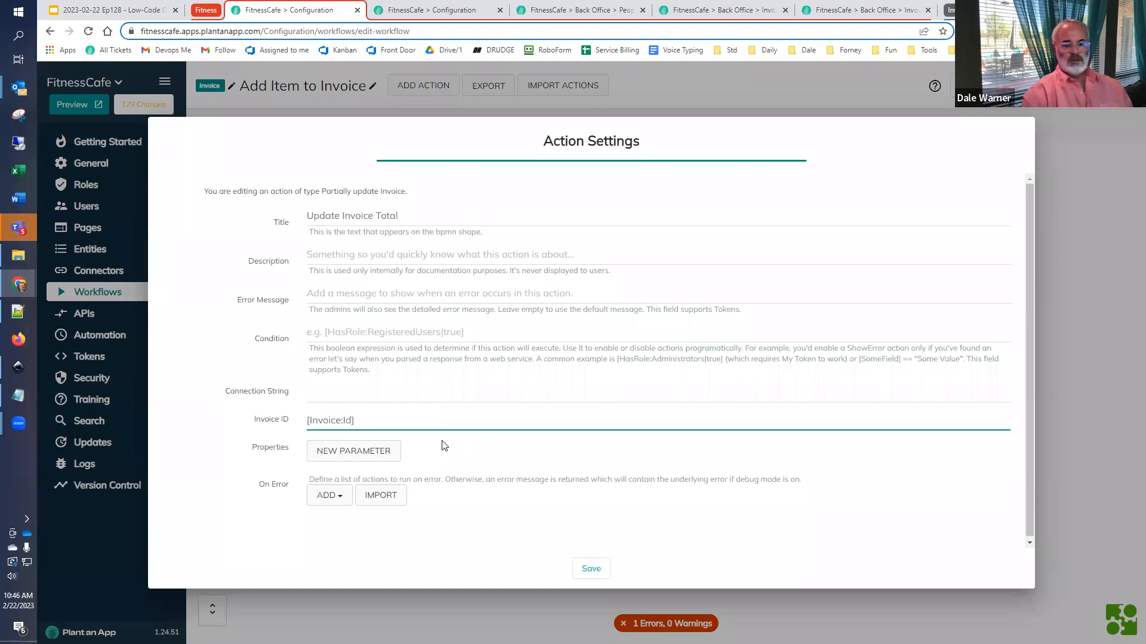
- Set the action's Grand Total property to [newGrandTotal], save it, and append an end event after it
click(353, 451)
click(352, 462)
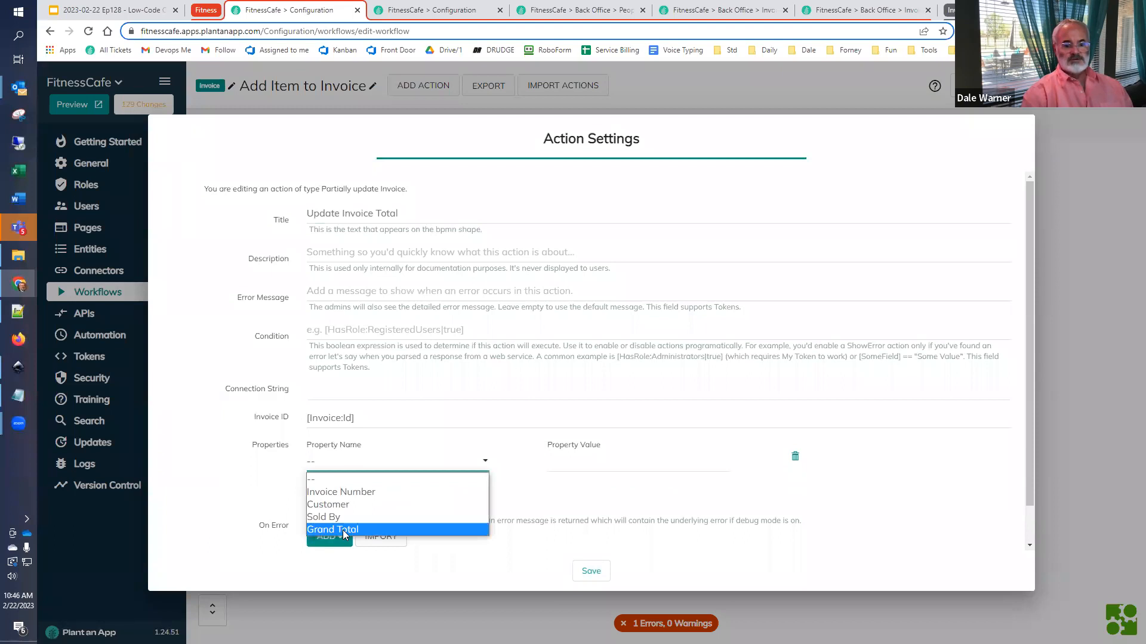
click(344, 530)
click(581, 459)
text([)
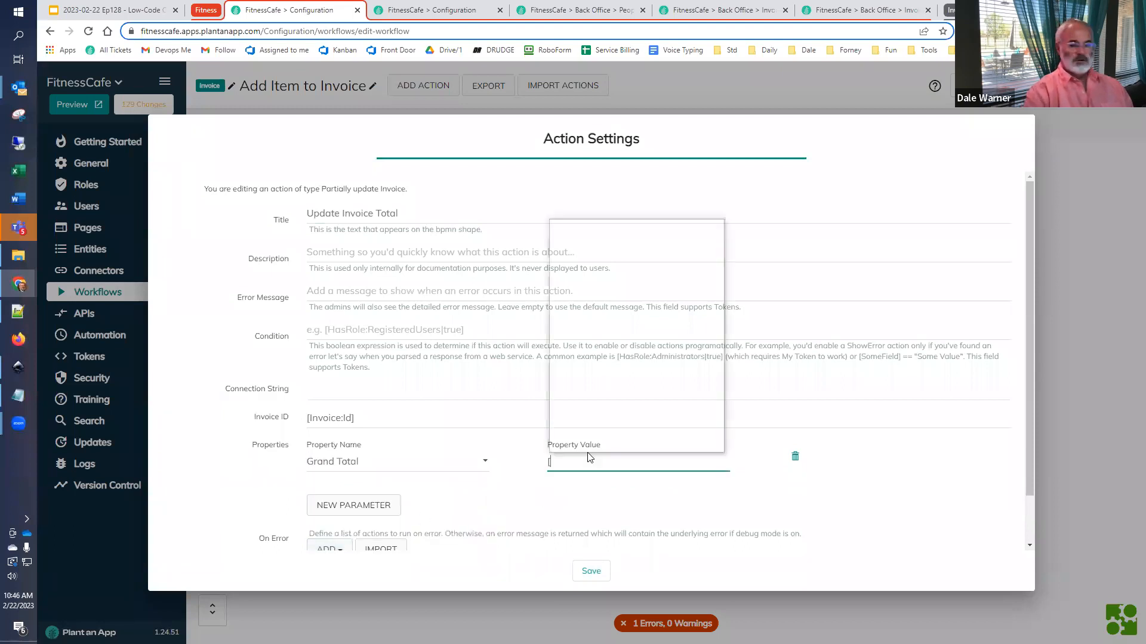
click(627, 308)
text(])
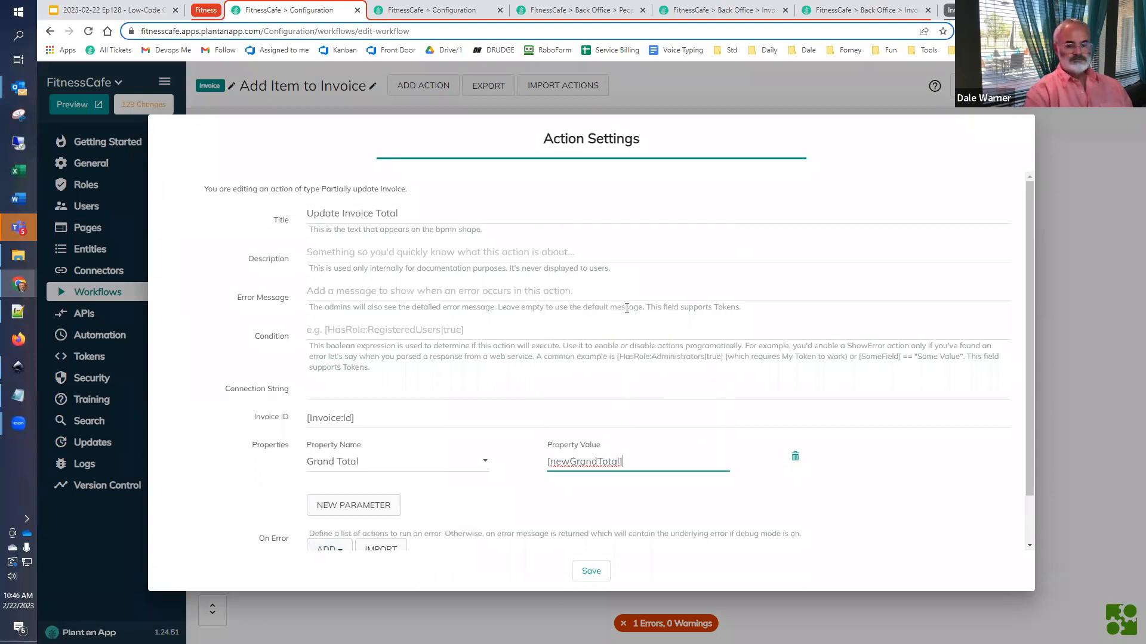
click(591, 572)
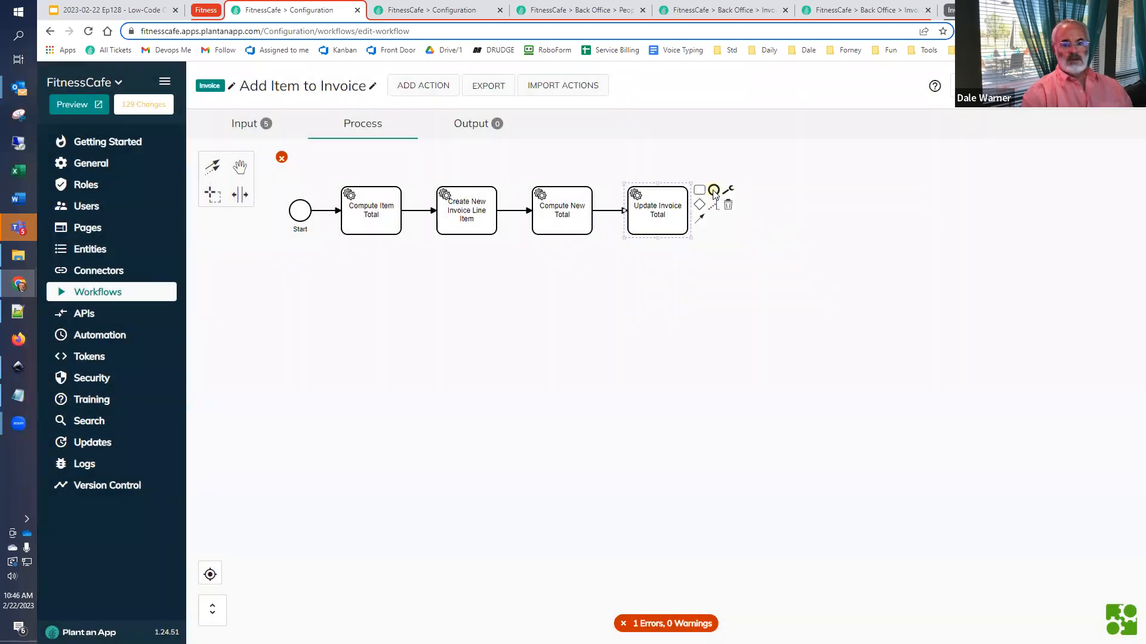
click(713, 190)
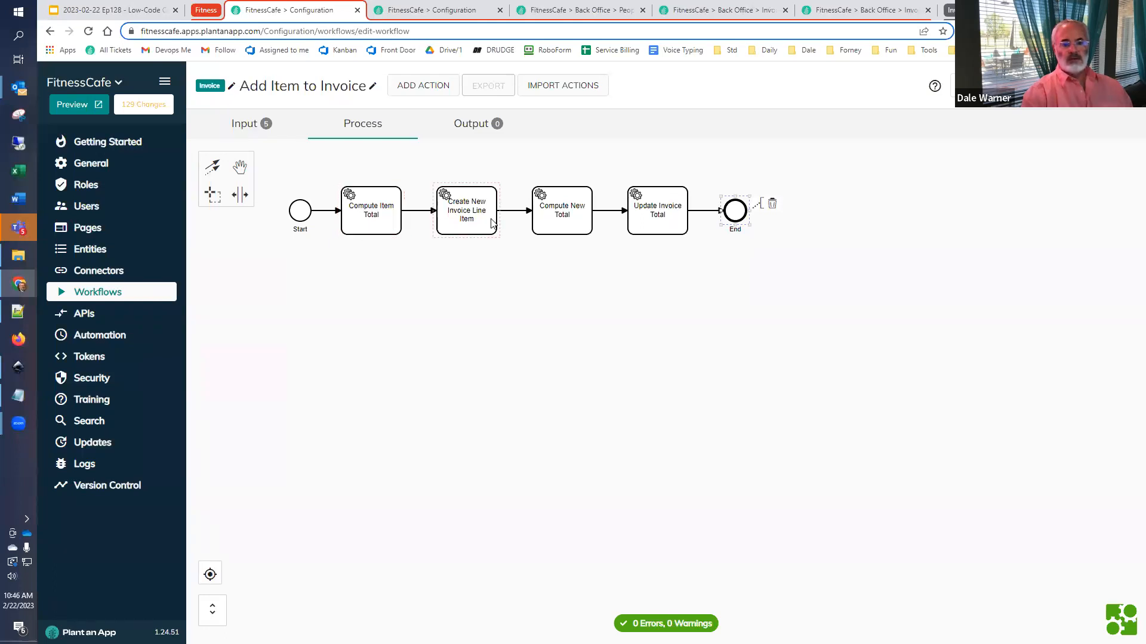
- Retitle the Compute New Total action as Compute New Invoice Total and save it
double_click(561, 222)
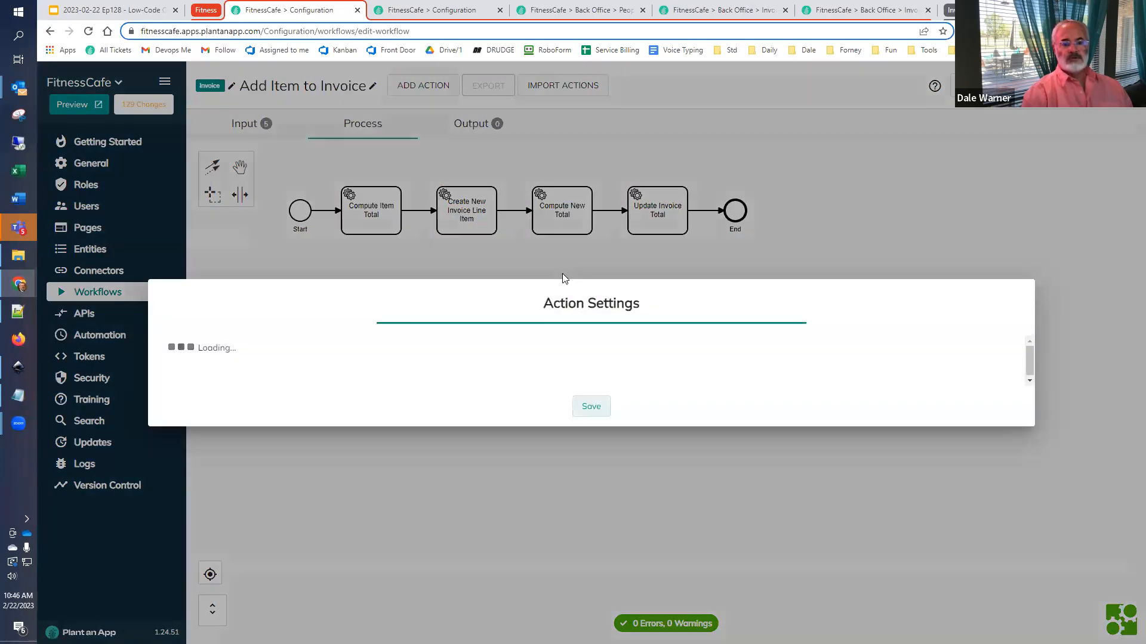
click(372, 224)
text(Invoice Total)
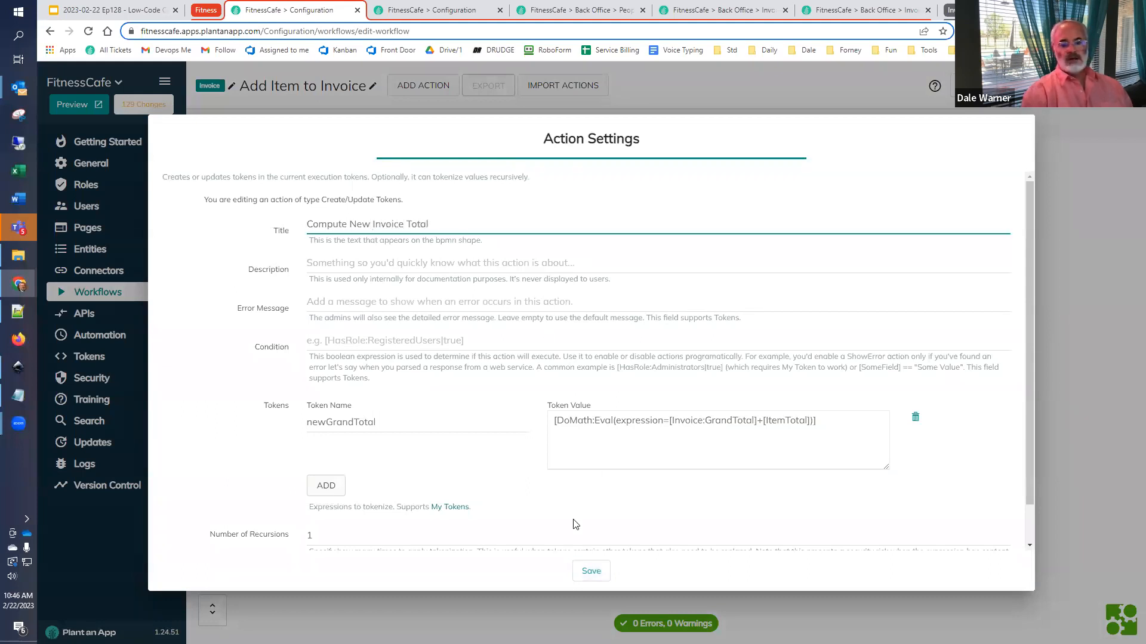
click(594, 573)
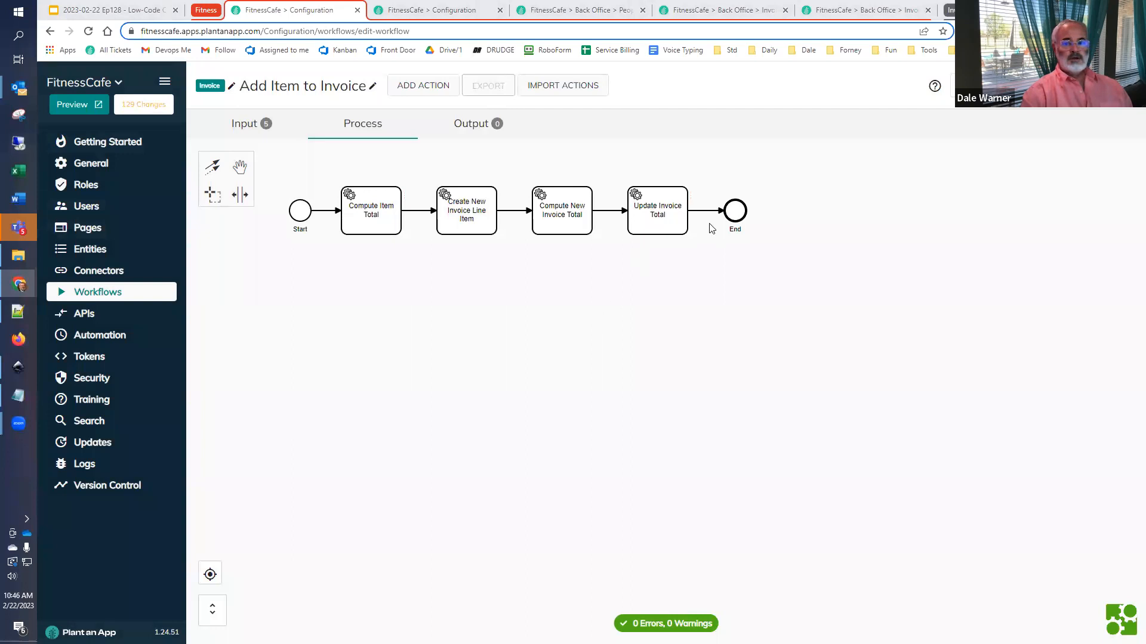
- Add an output parameter named ItemTotal to the Add Item to Invoice workflow, reusing the name from the clipboard history
click(459, 124)
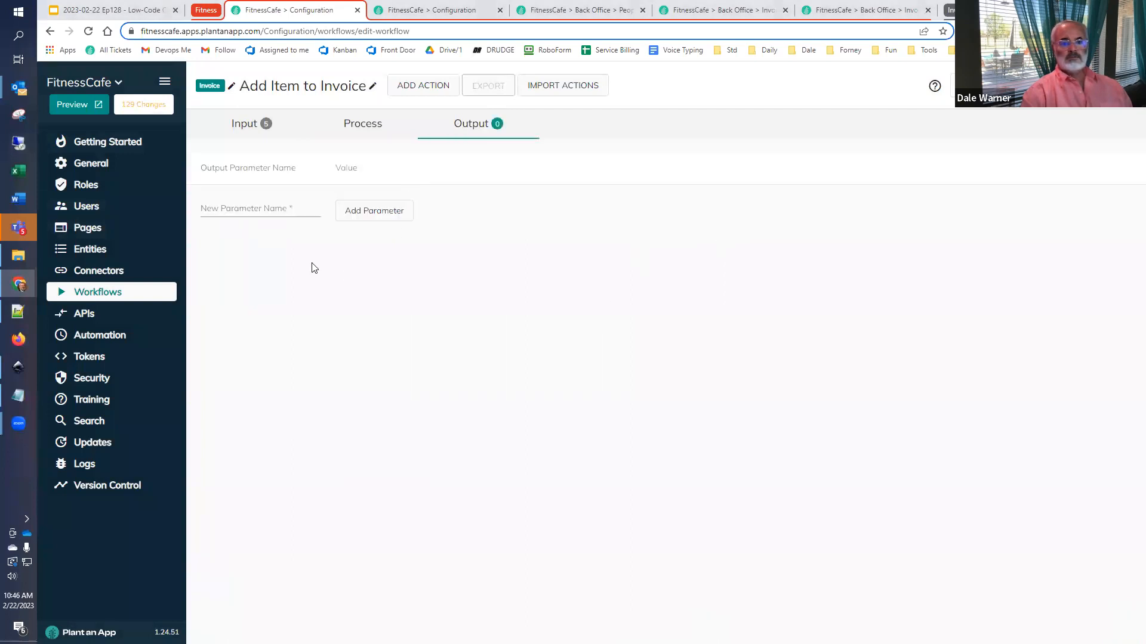
click(244, 208)
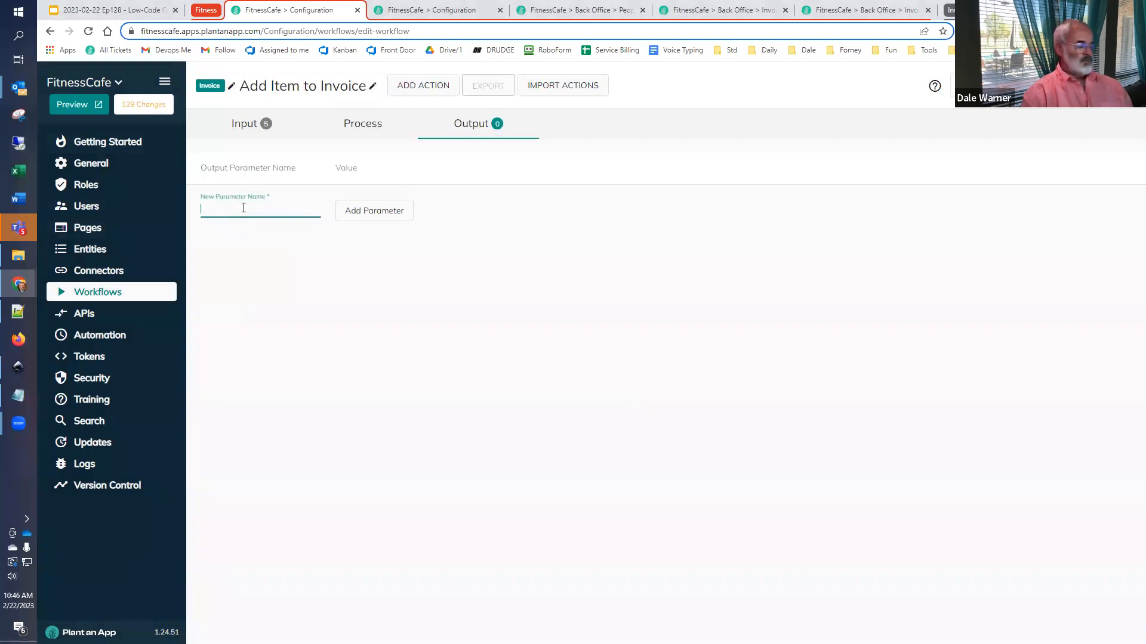
key(super+v)
scroll(286, 397, down, 1)
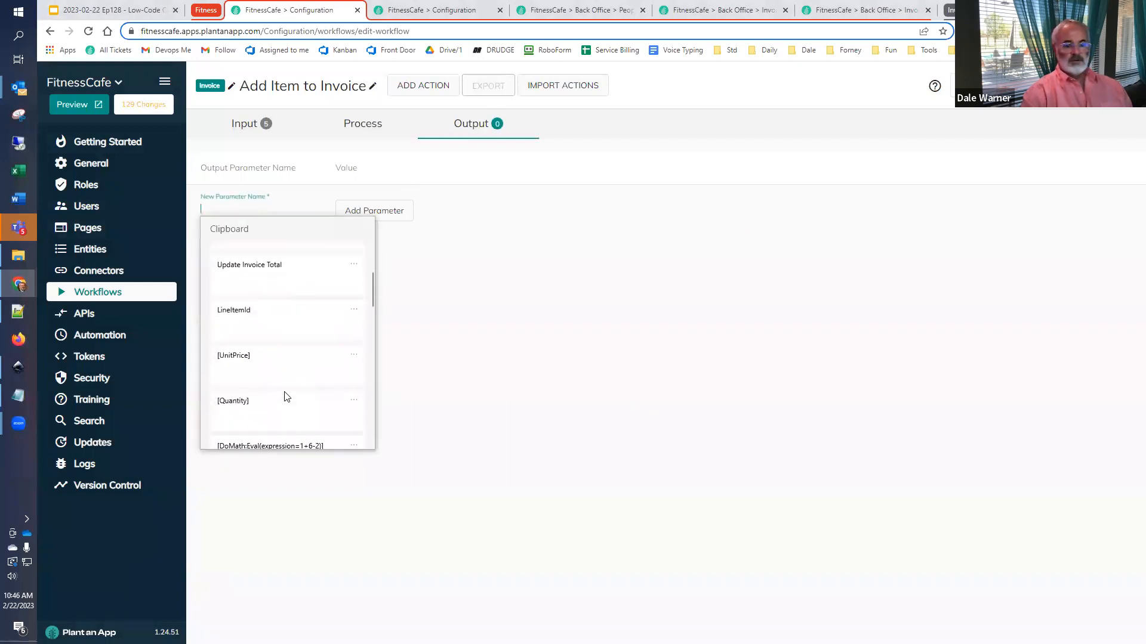
scroll(280, 396, down, 2)
click(273, 396)
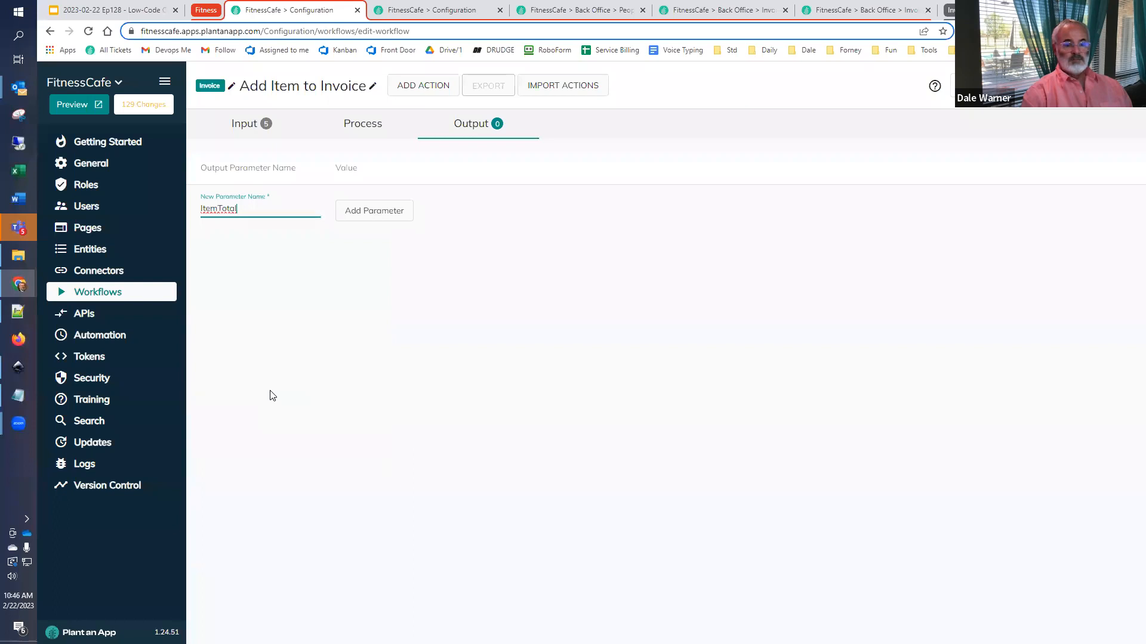
click(383, 211)
- Set the ItemTotal output parameter's value to the token [ItemTotal]
click(396, 201)
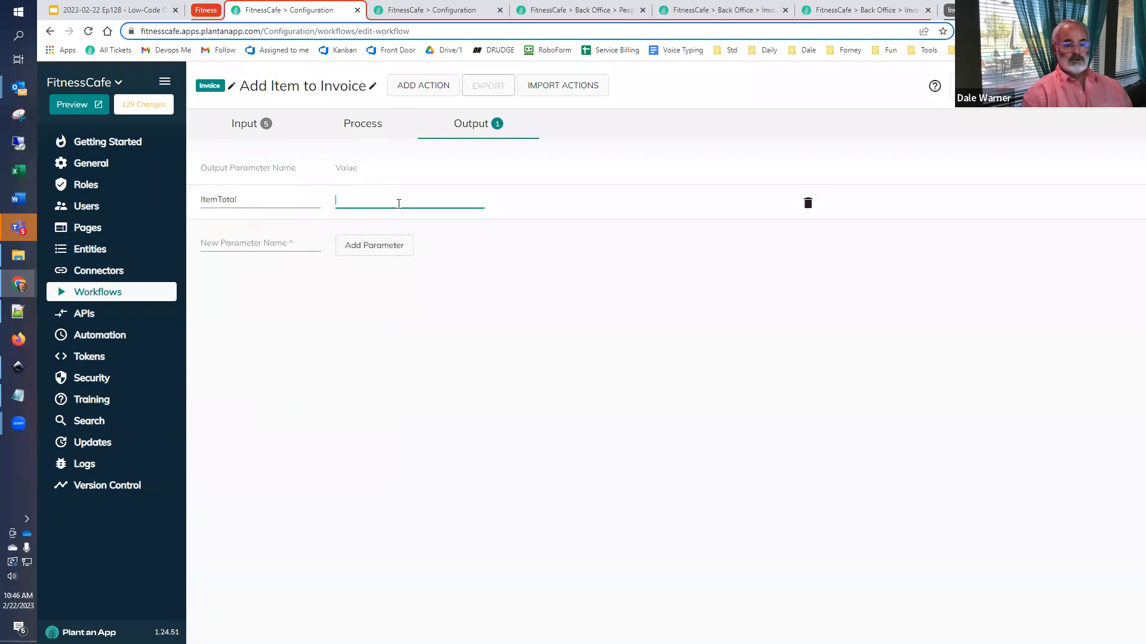
key(shift+Tab)
key(ctrl+c)
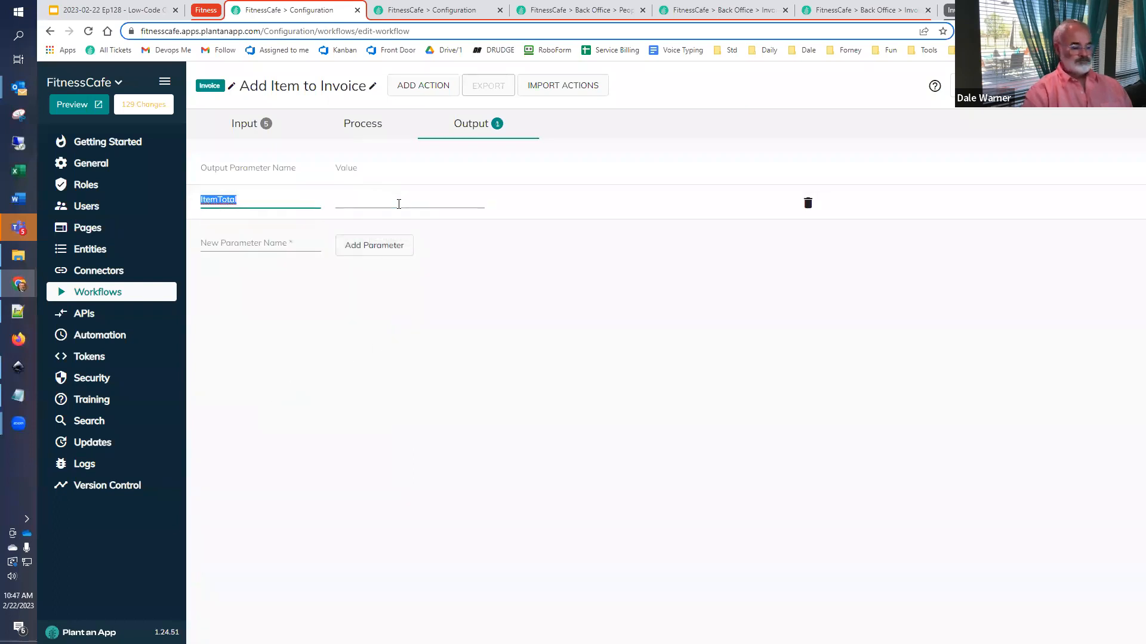
key(Tab)
key(ctrl+v)
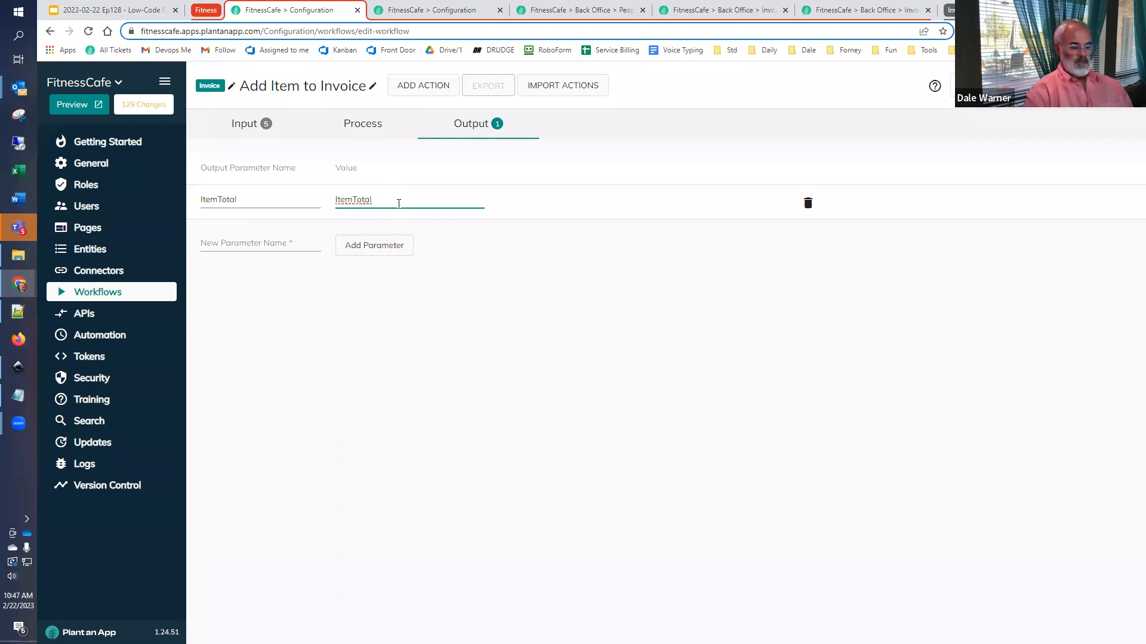
text([)
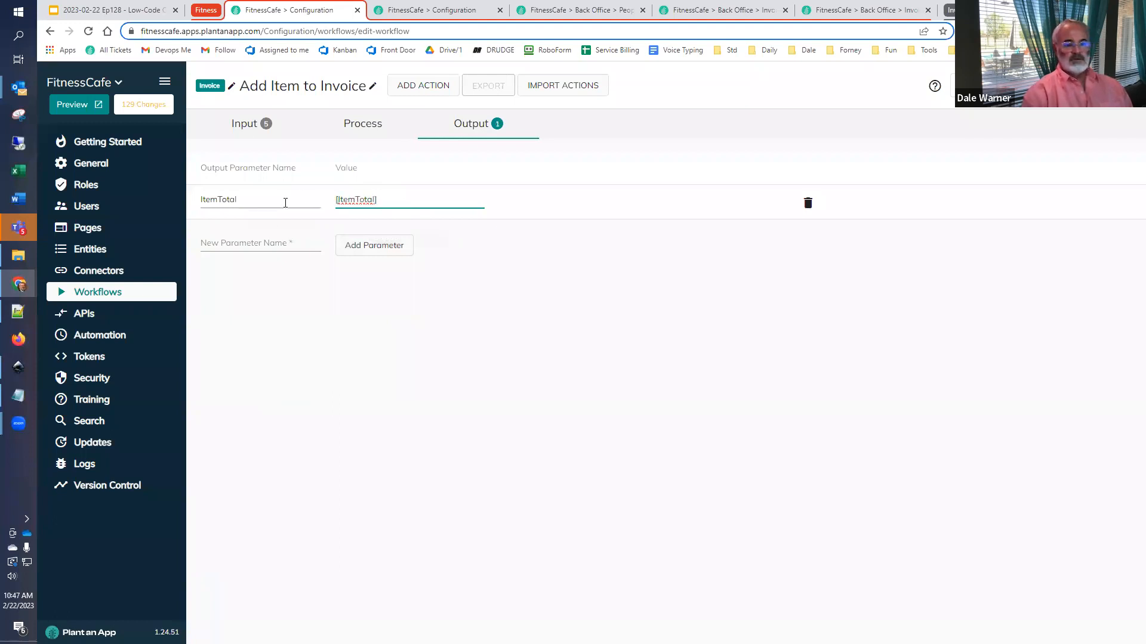
- Add a GrandTotal output parameter and set its value to [newGrandTotal]
click(262, 242)
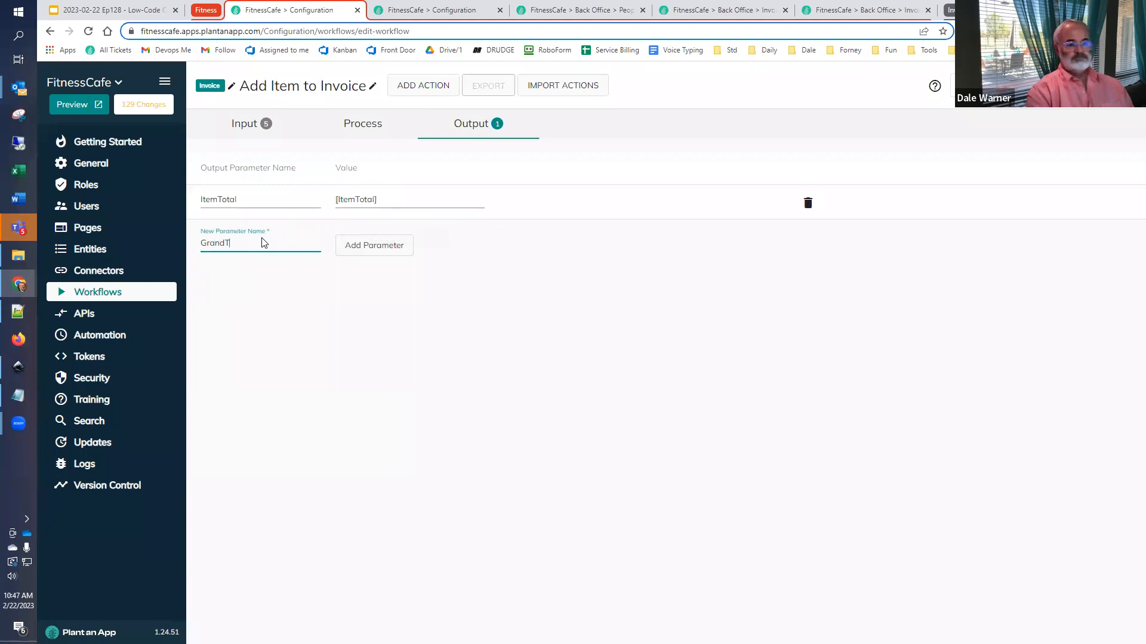
click(349, 248)
click(363, 231)
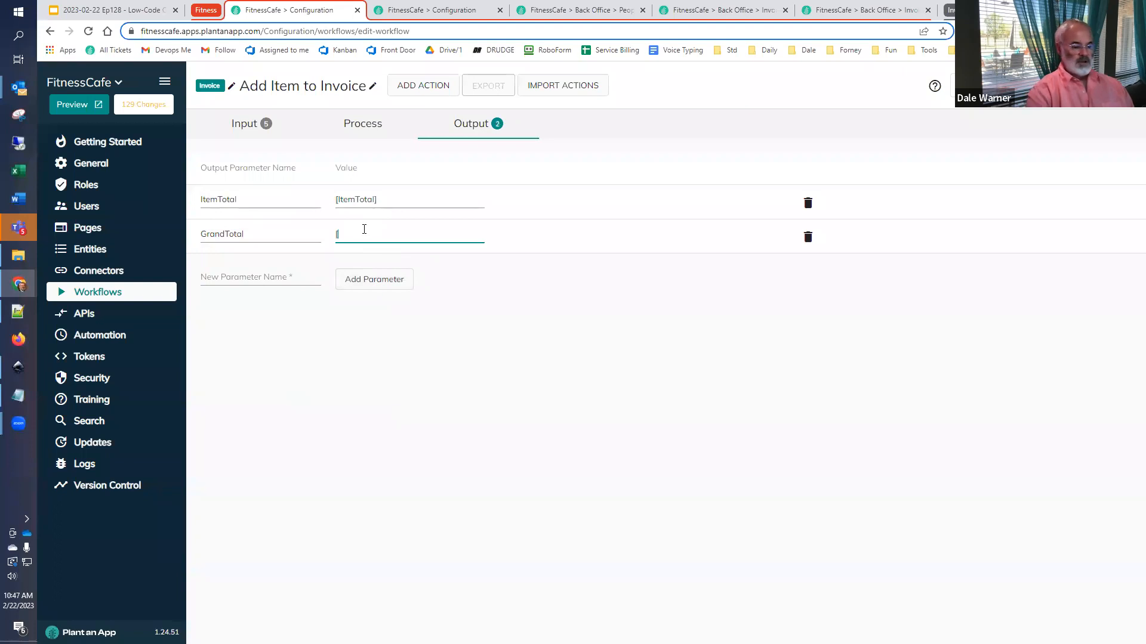
text([)
click(414, 381)
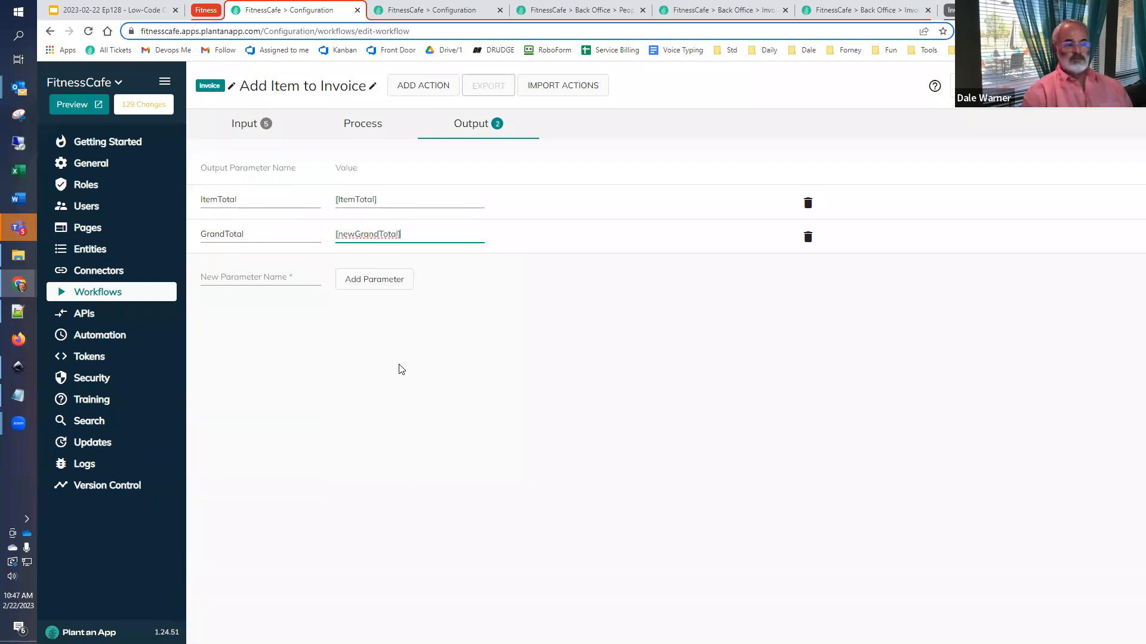
- Enter LineItemId as the name of the next new output parameter
click(261, 285)
text(LineI)
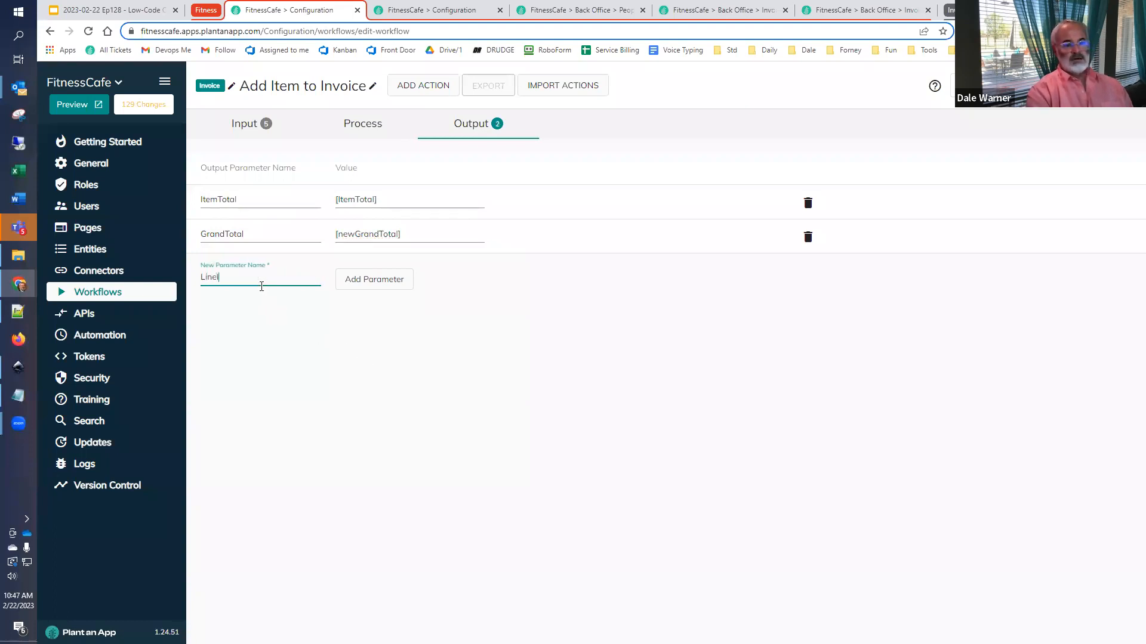
text(temId)
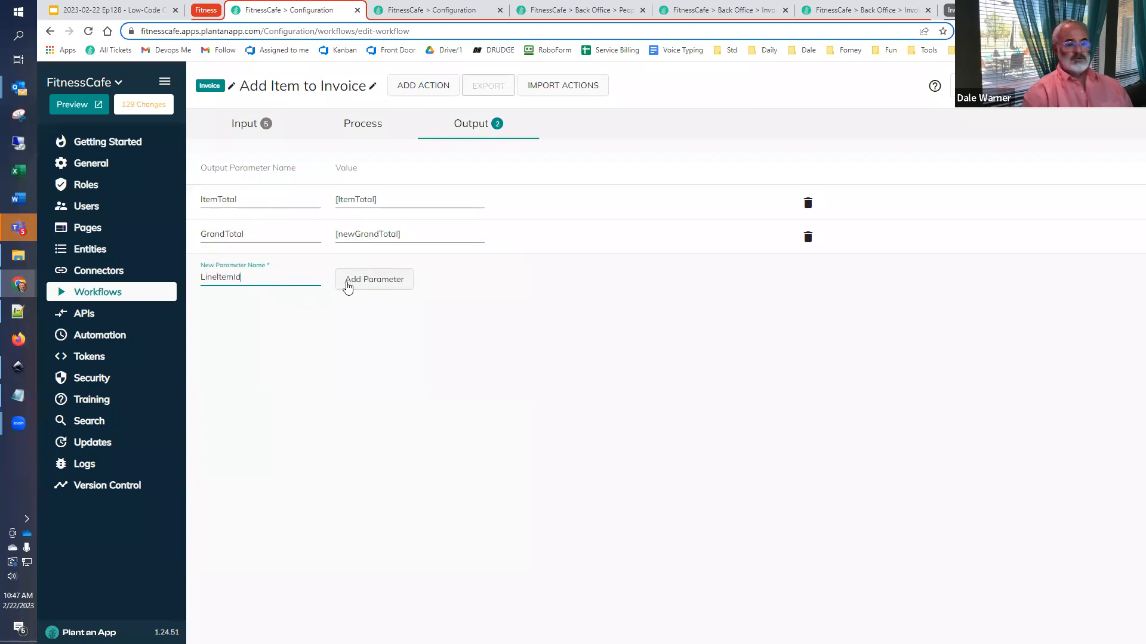
- Copy the Output Token name LineItemId from the Create New Invoice Line Item action's settings and save the action
click(346, 122)
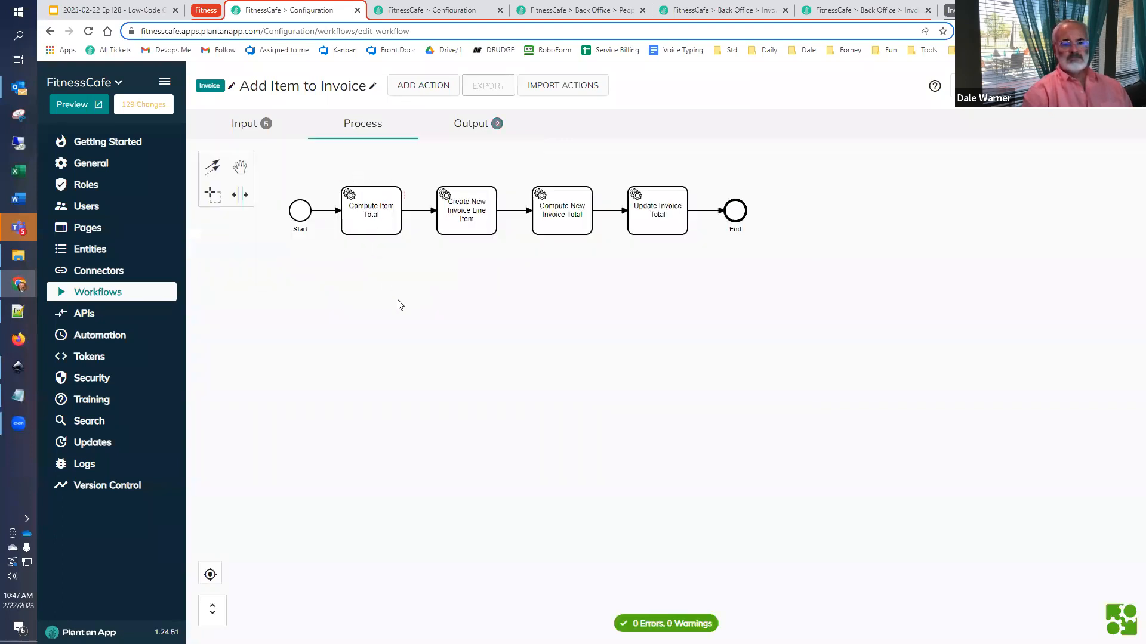
click(464, 219)
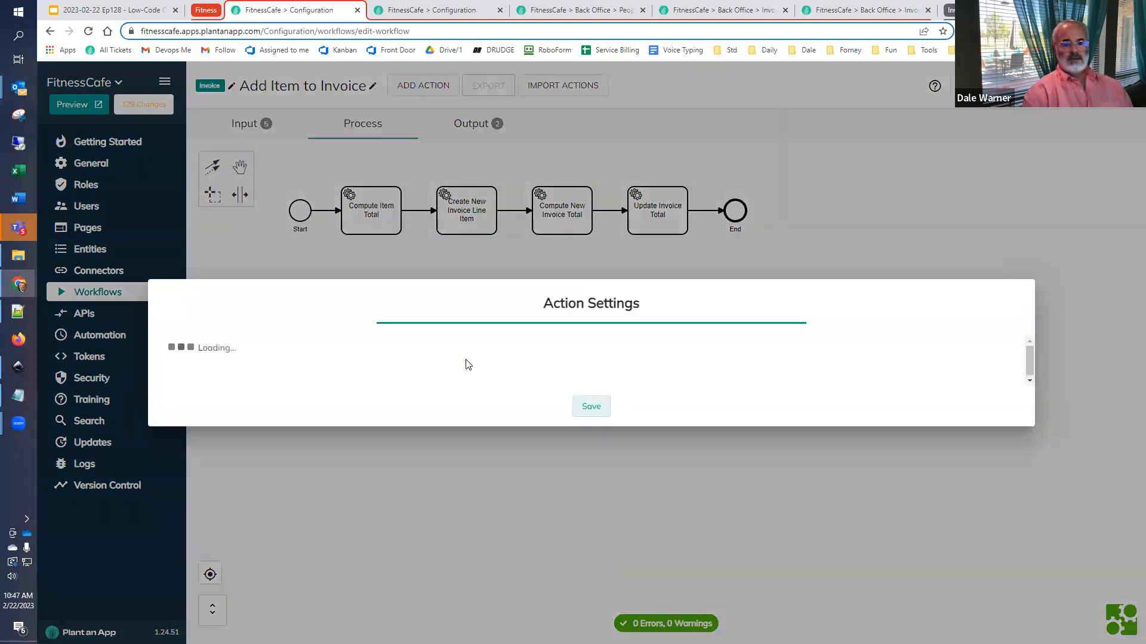
scroll(392, 468, down, 3)
drag(379, 452, 276, 448)
key(ctrl+c)
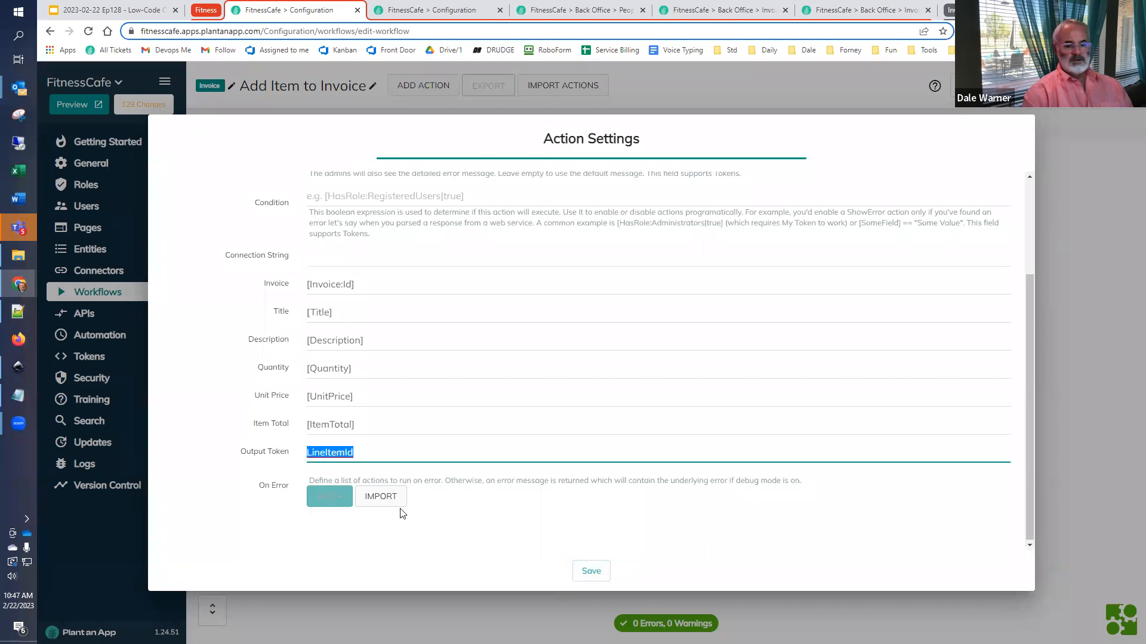
click(590, 574)
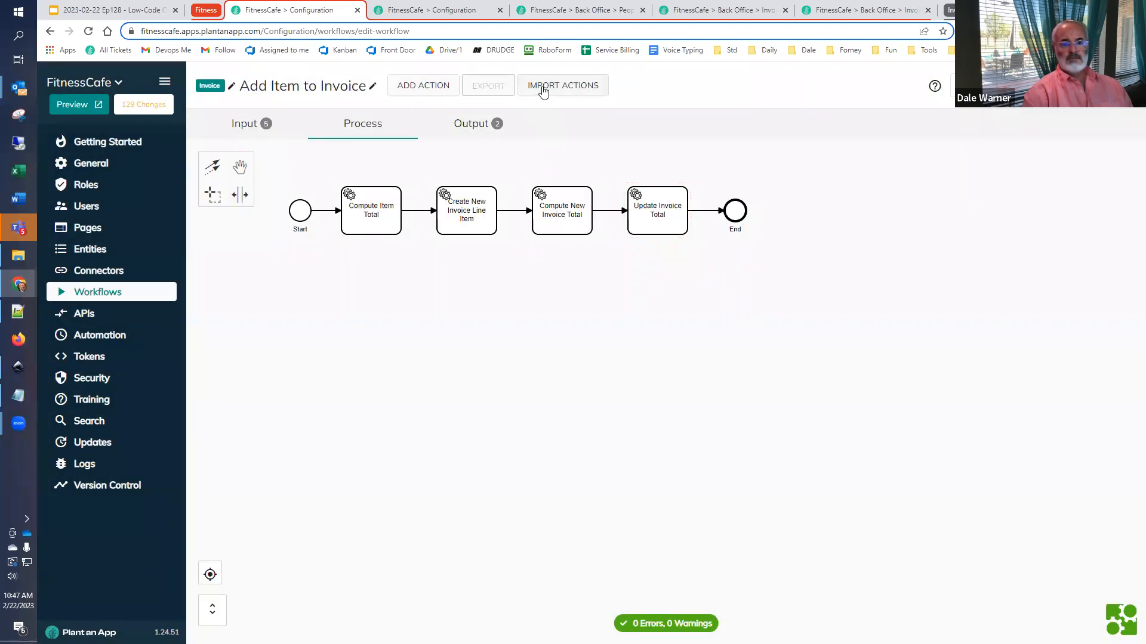
- Add the LineItemId output parameter with the value [LineItemId] and save the workflow
click(471, 124)
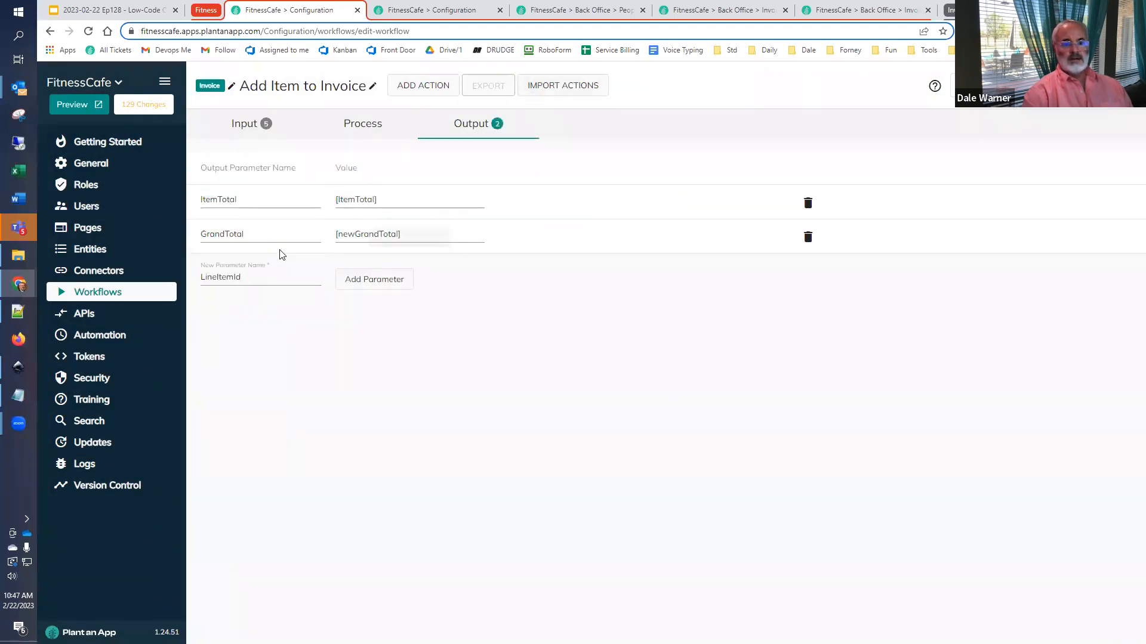
click(348, 285)
click(376, 259)
text([)
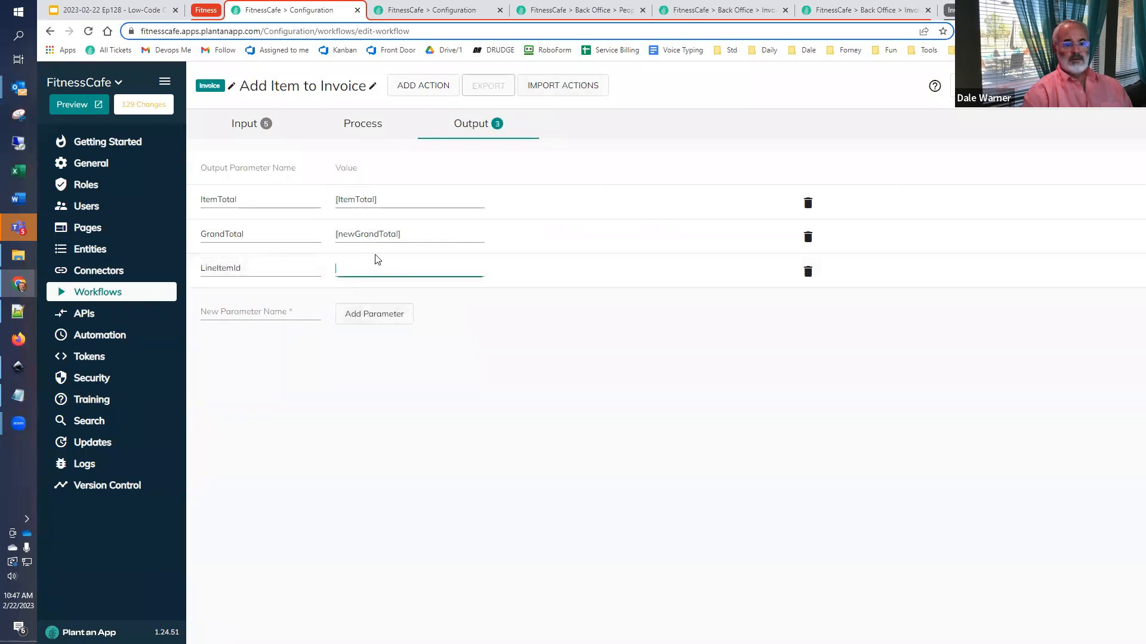
key(ctrl+v)
text(])
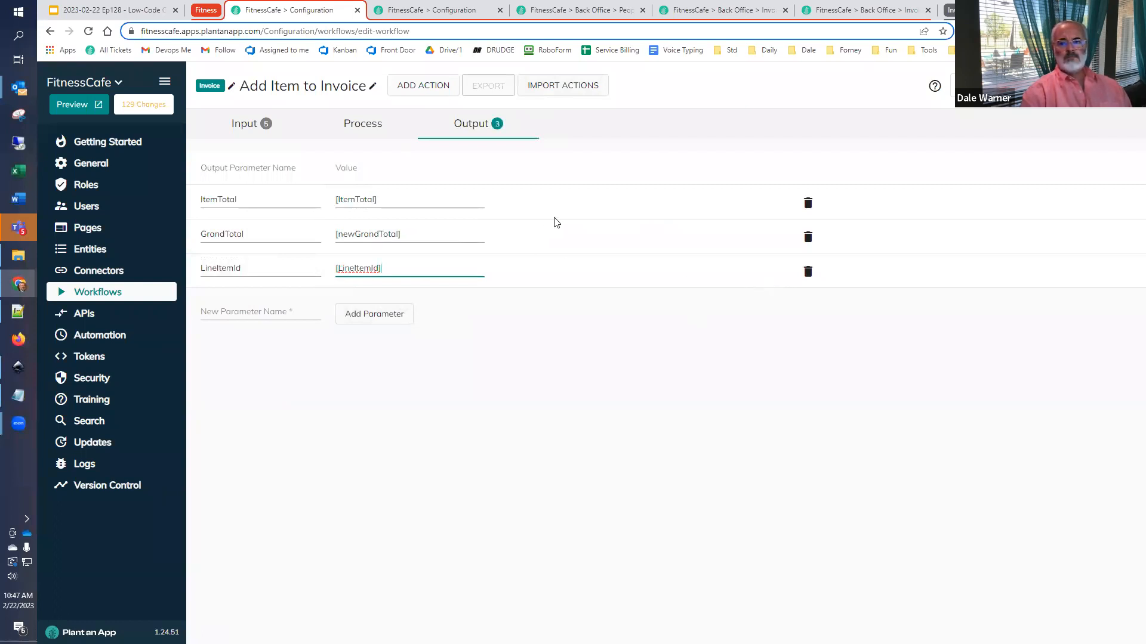
click(1031, 86)
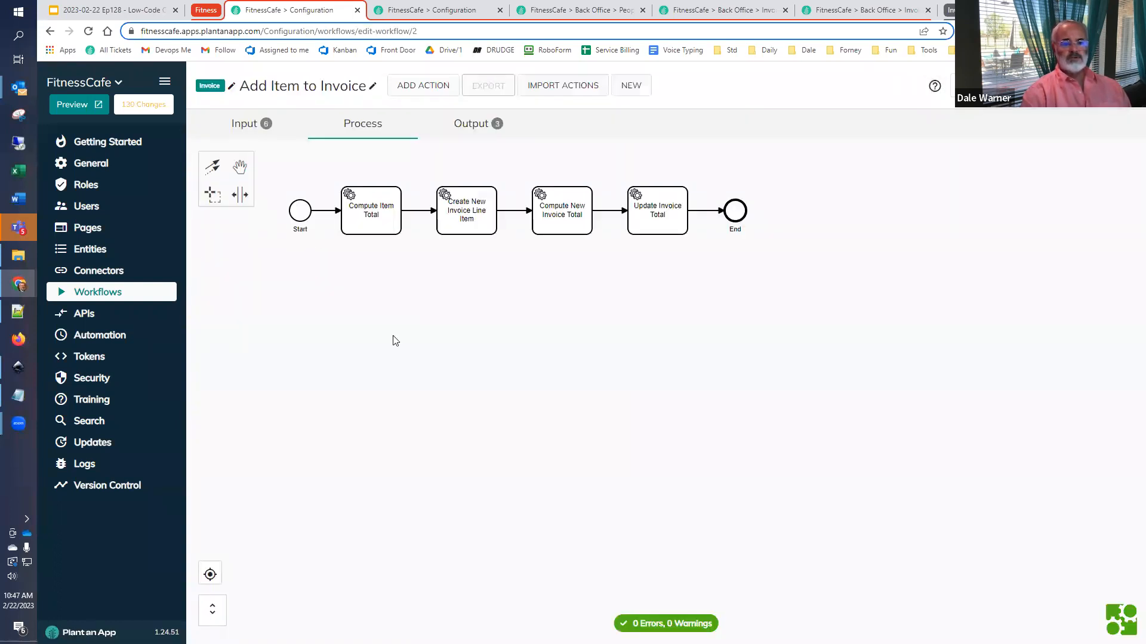
- Look up the invoice record Ids in the Invoices listing and set the Invoice input's default value to 2
click(245, 123)
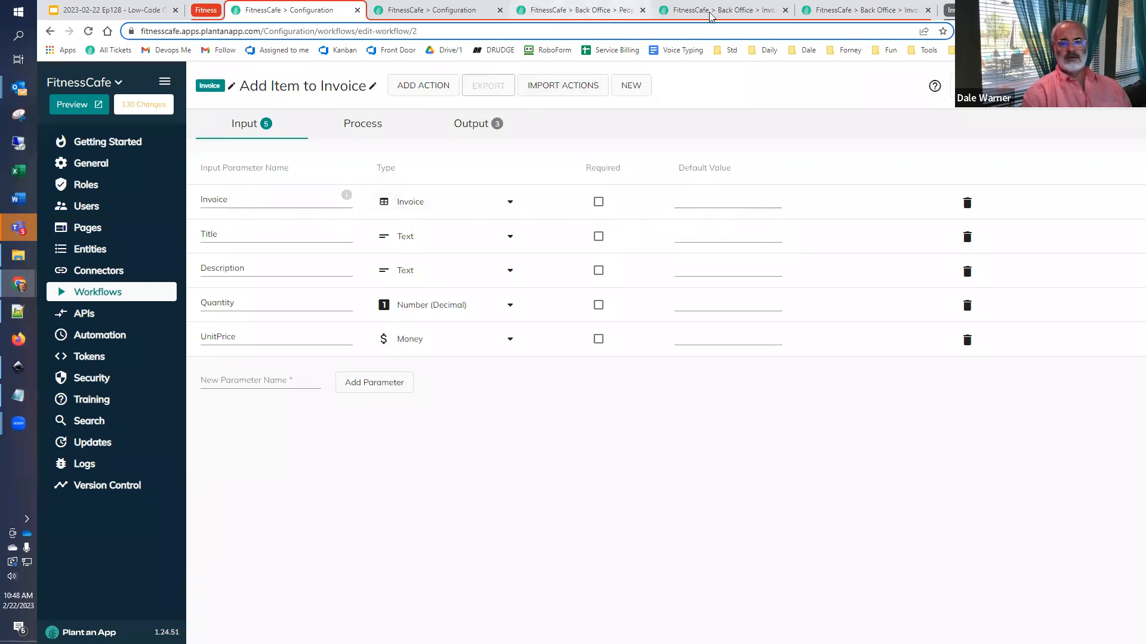
click(728, 10)
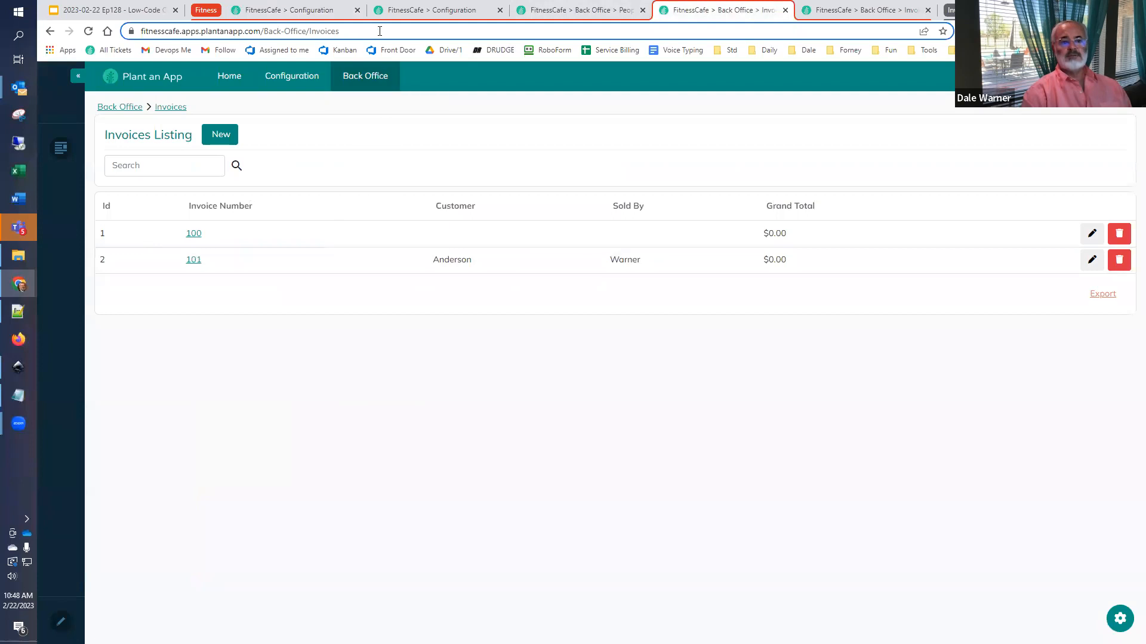
click(309, 14)
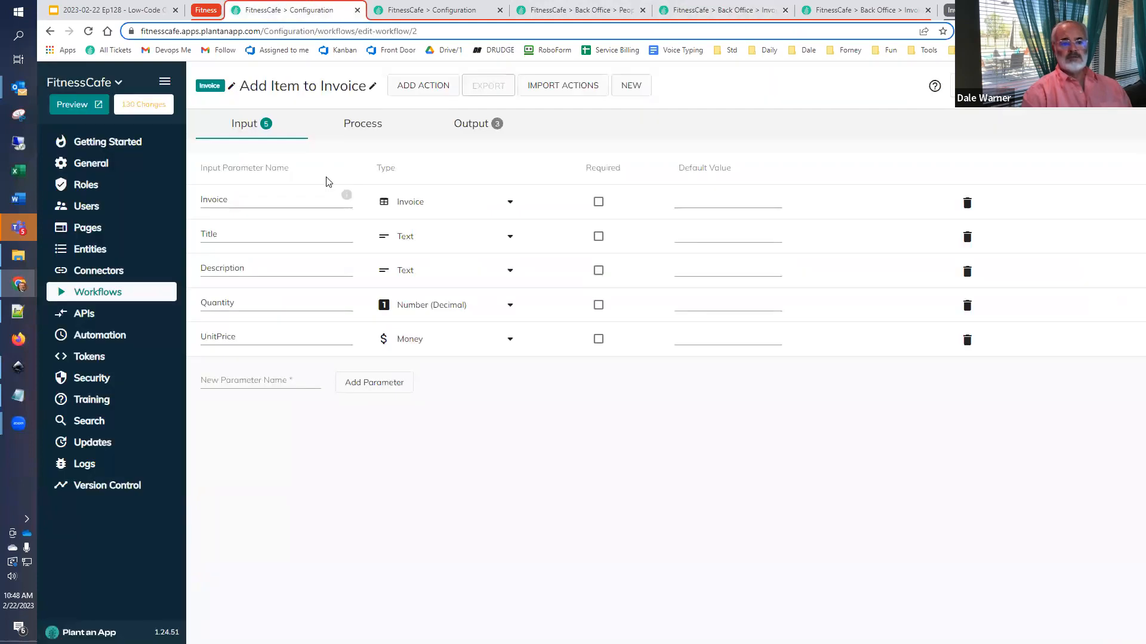
click(745, 201)
- Set the default Title to Membership and the default Description to "Fitness center basic membership fee"
click(714, 236)
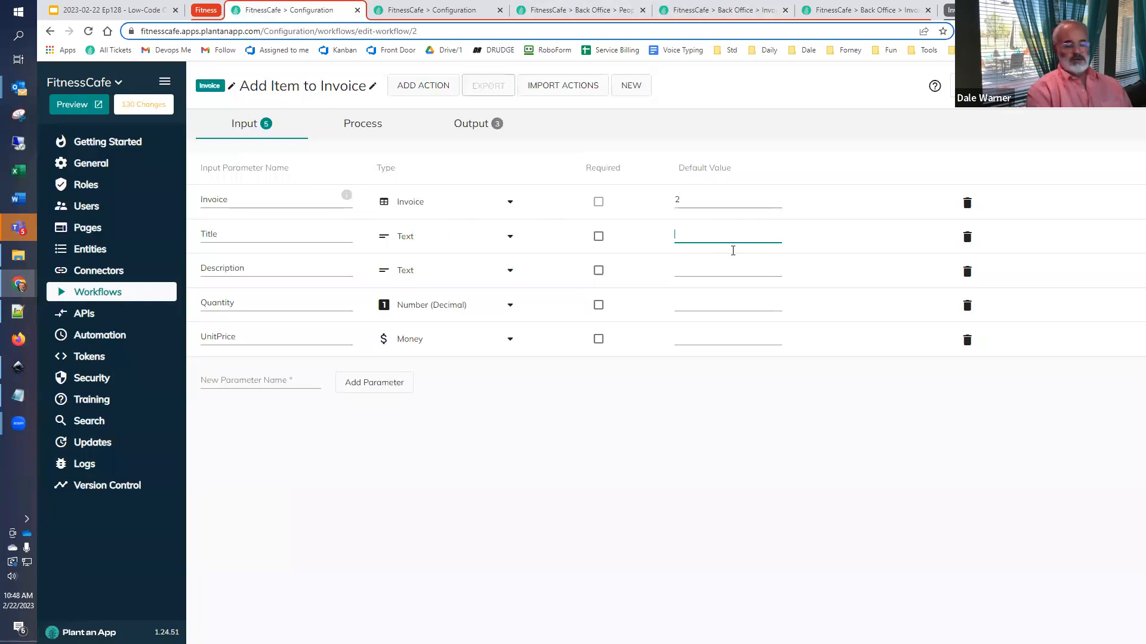
text(Membership)
click(747, 266)
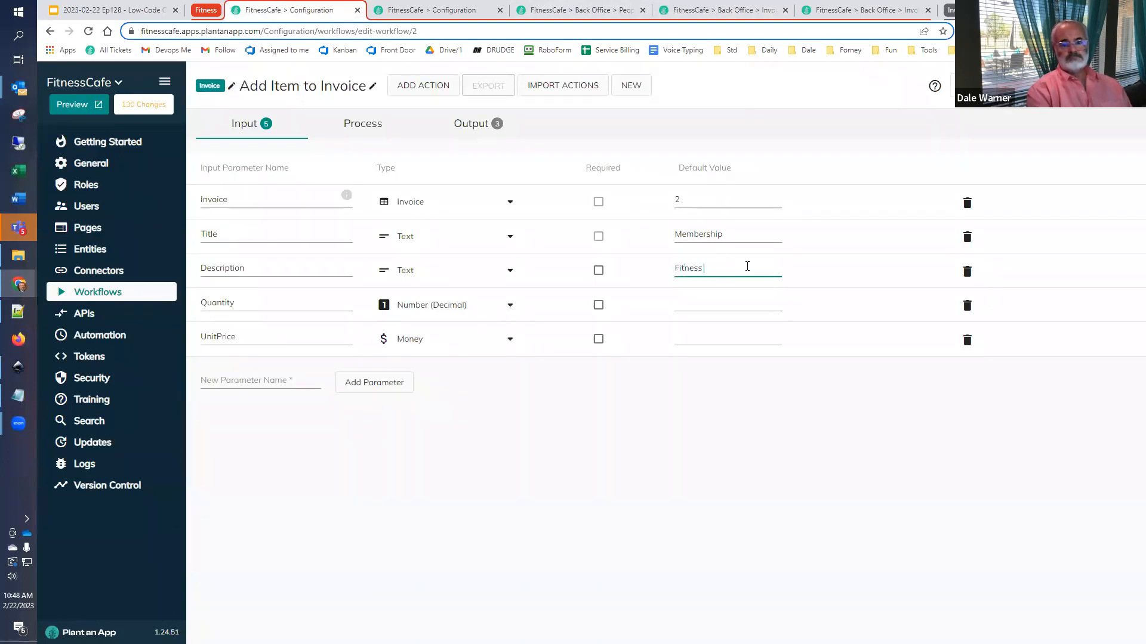
text(Fitness center basic membership fee)
- Set the default Quantity to 1 and the default UnitPrice to 59
click(739, 300)
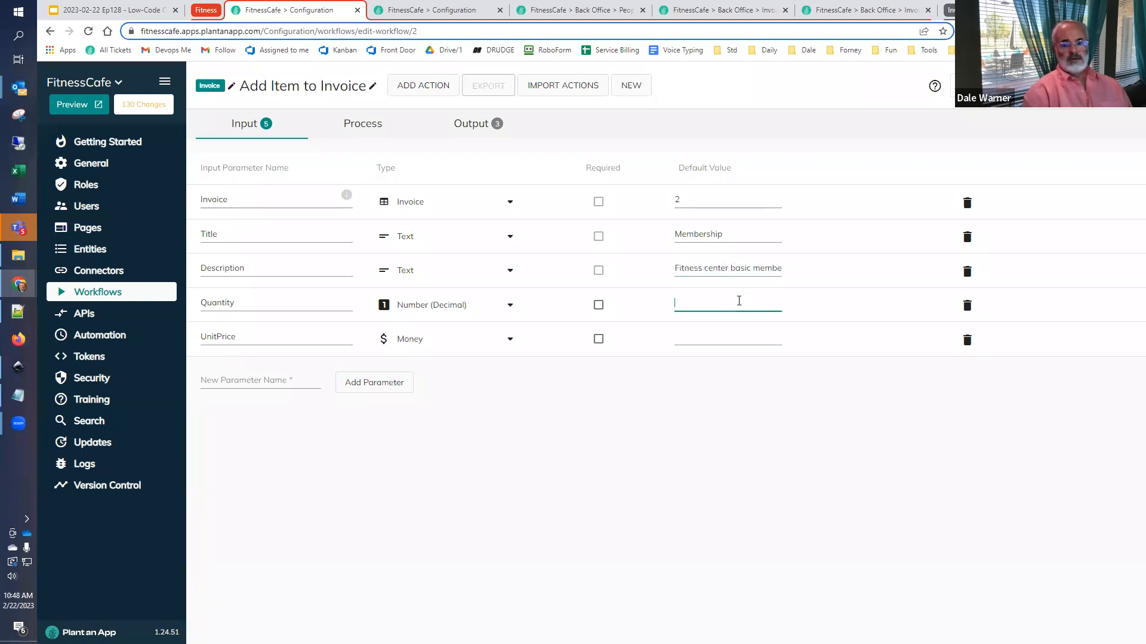
text(1)
click(696, 345)
text(59)
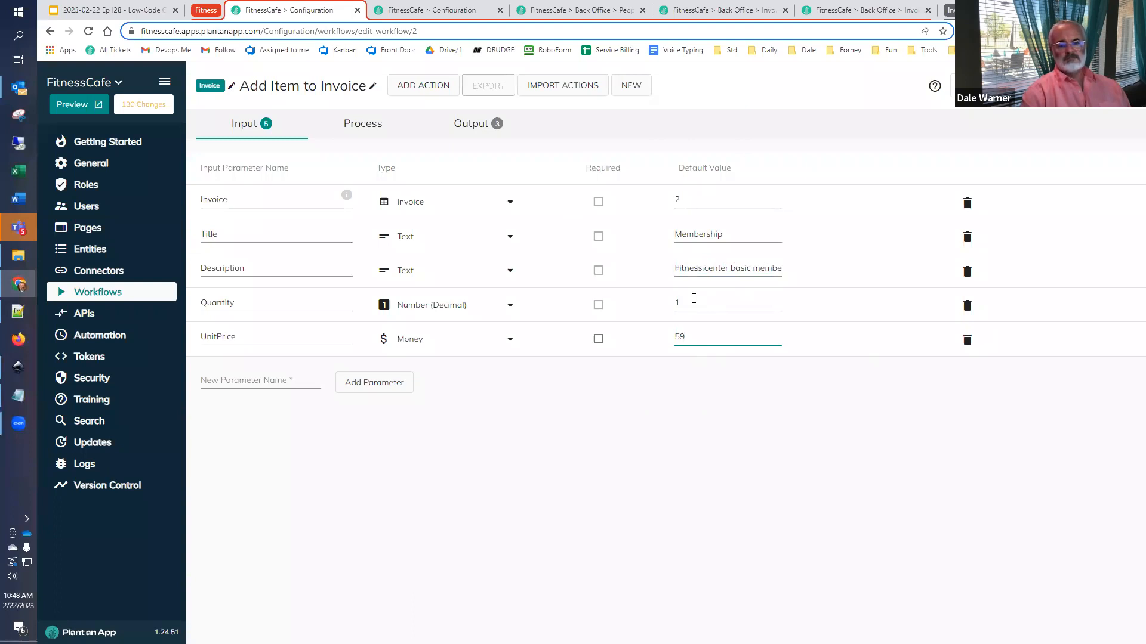
- Run a workflow test with the default inputs and reload the Invoice Line Items listing to check the created record
click(984, 85)
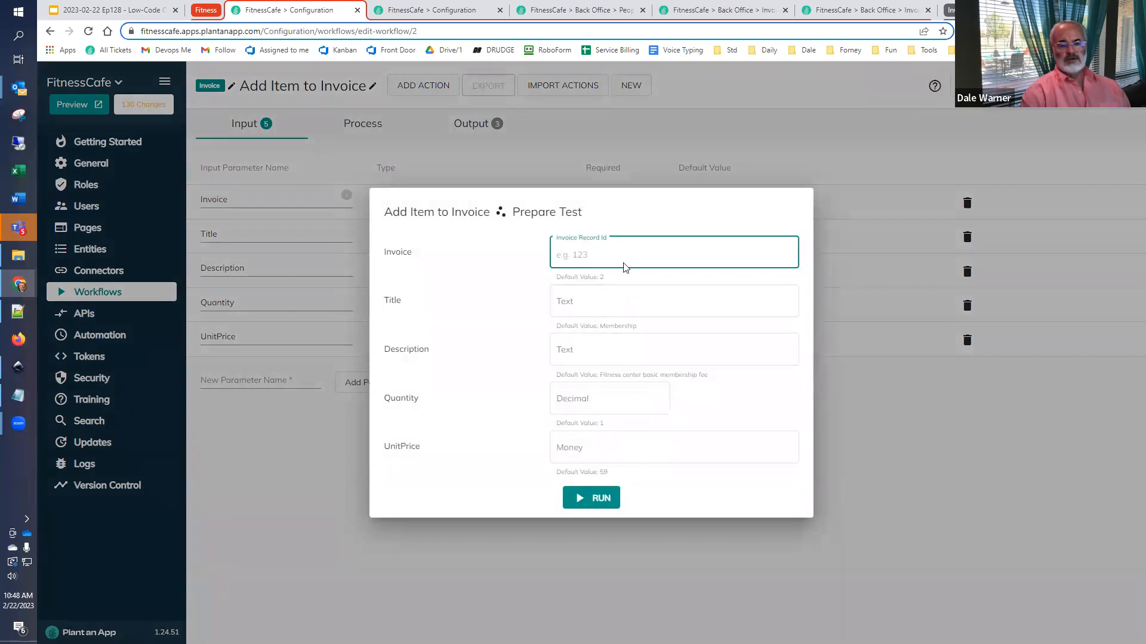
click(601, 499)
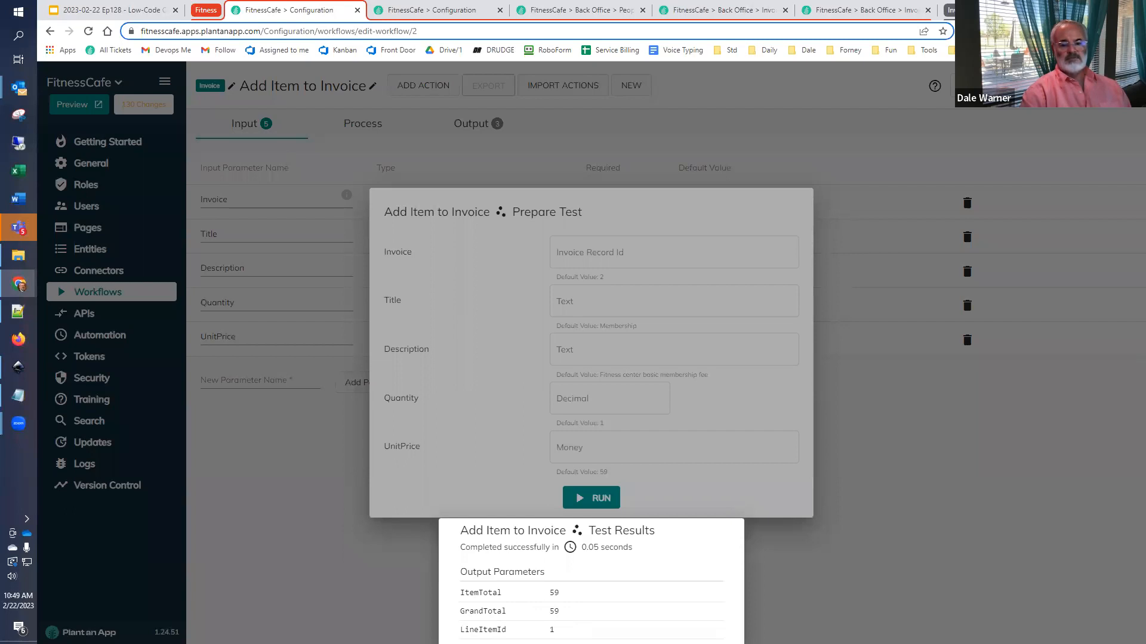
click(839, 15)
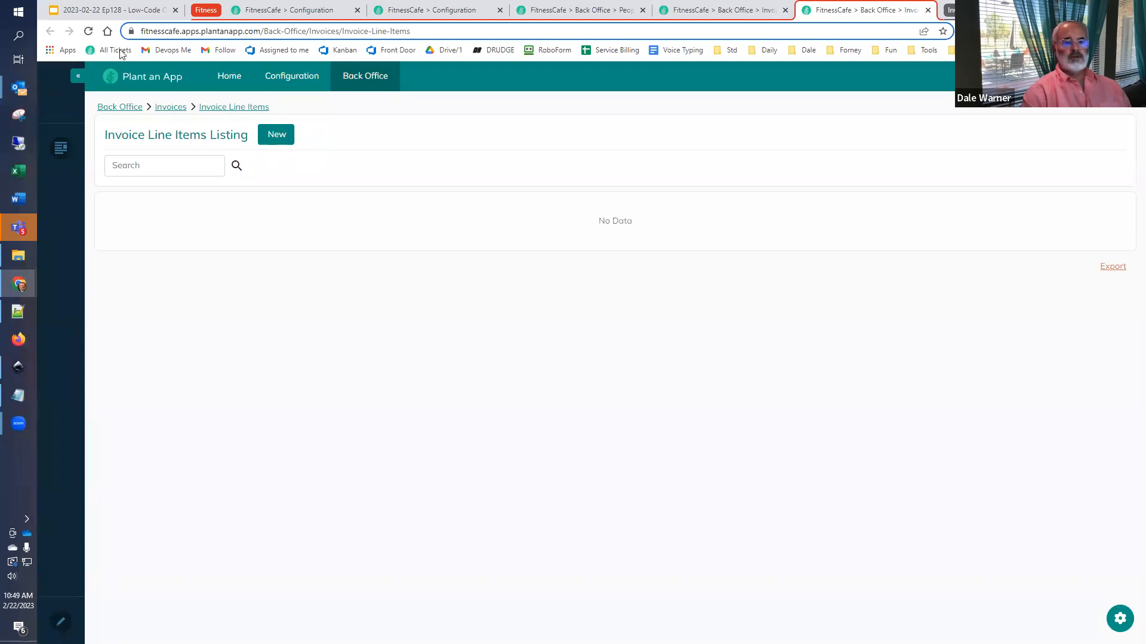
click(88, 31)
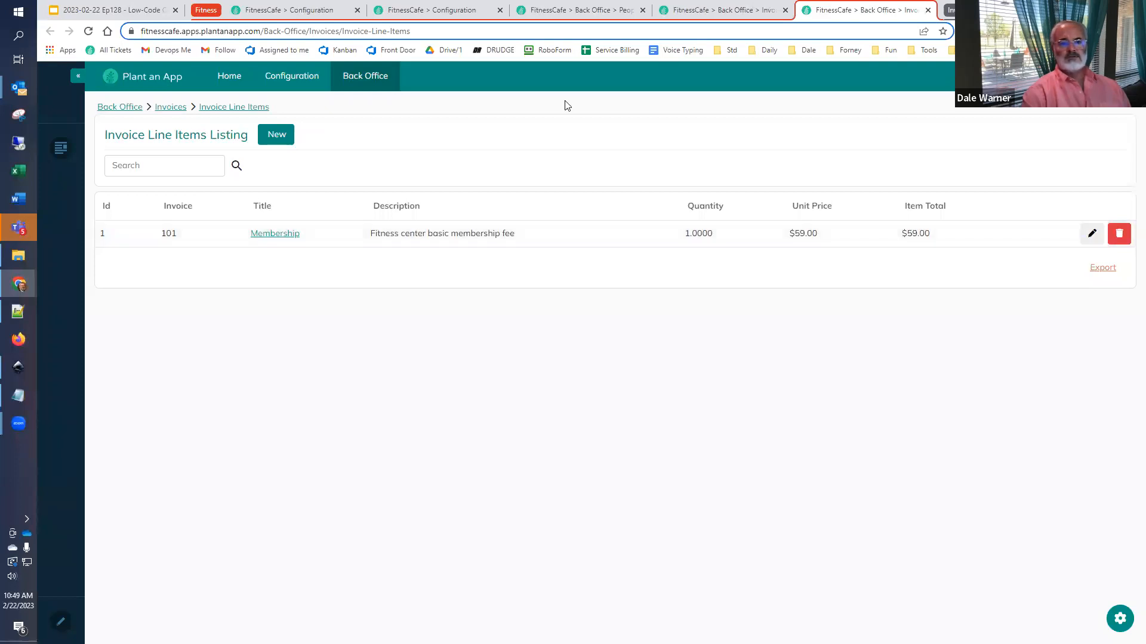
- Set the test's Title to Diet and its Description to Simple Diet Plan
click(303, 10)
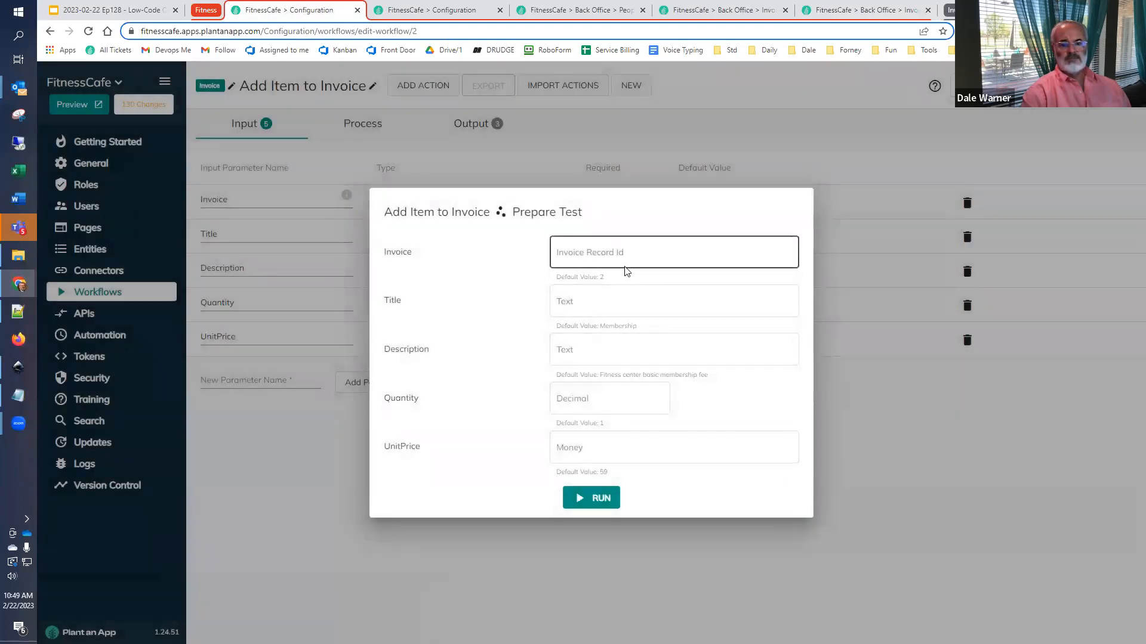
click(606, 300)
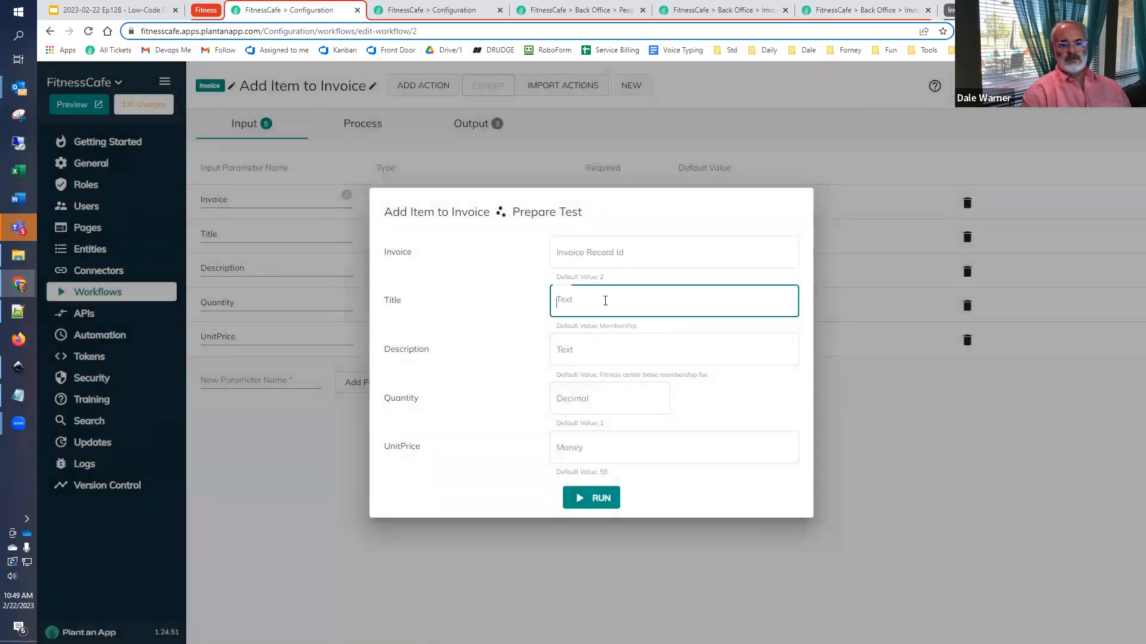
text(Diet)
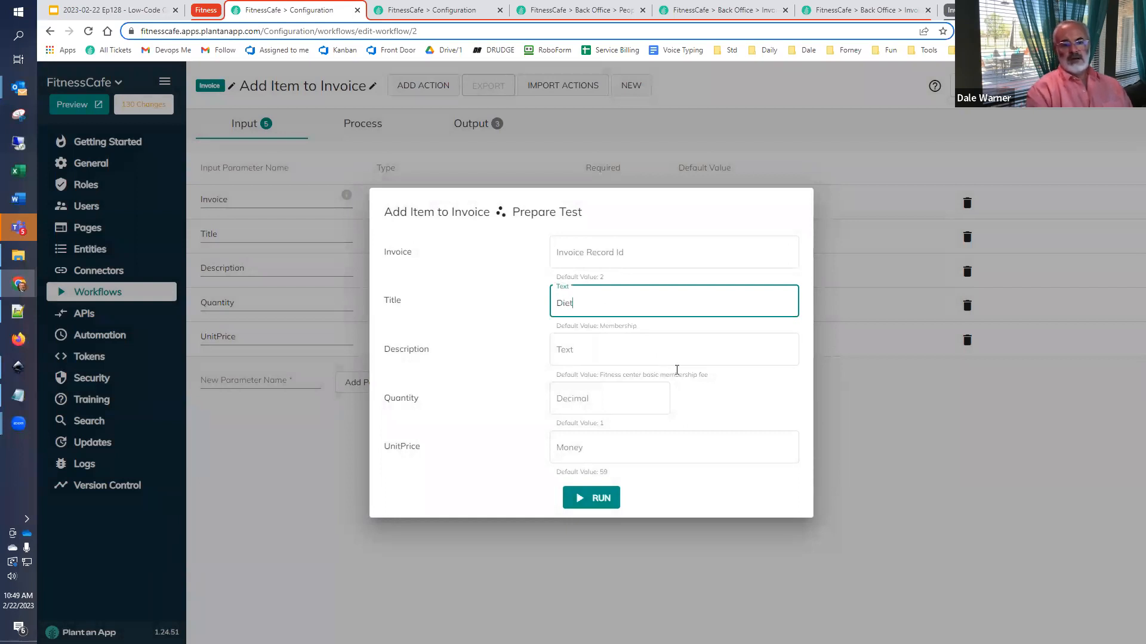
click(663, 352)
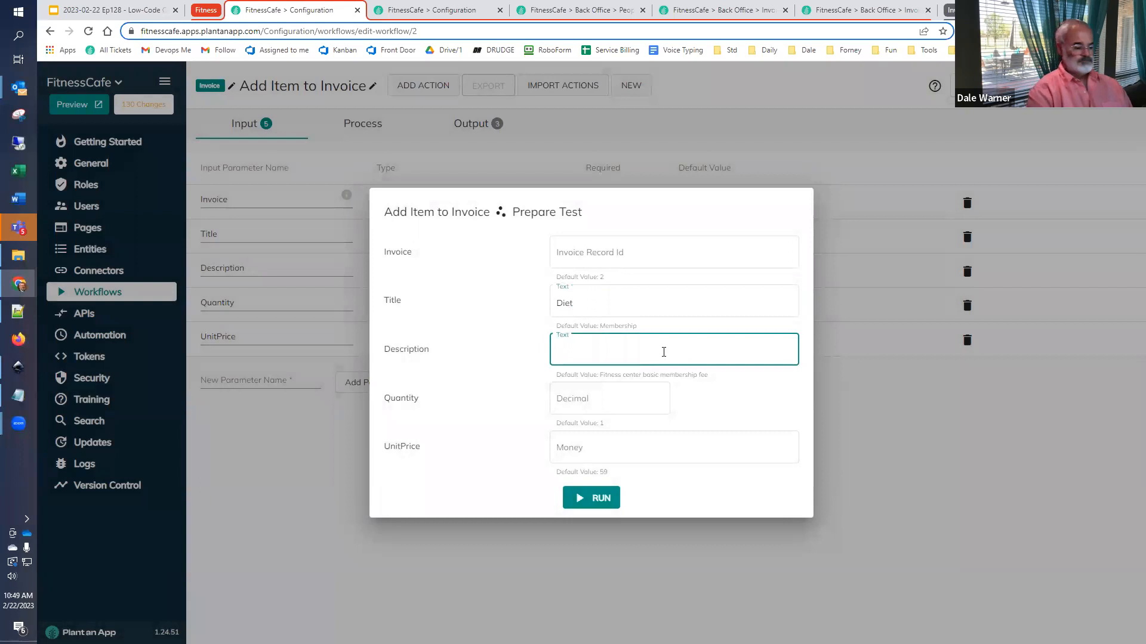
text(Simple Di)
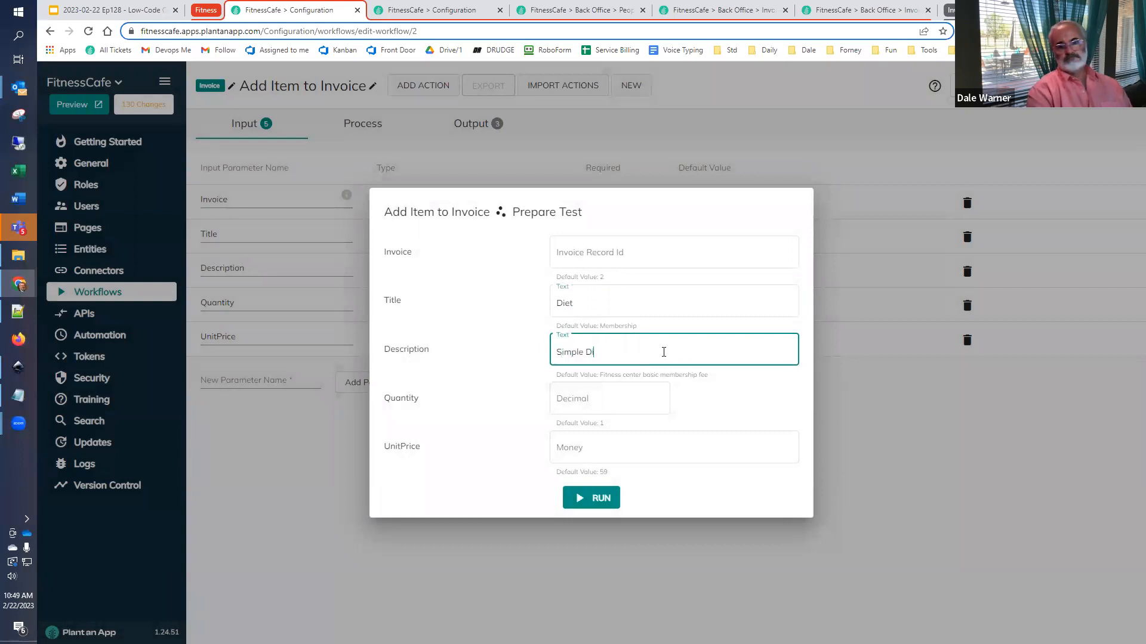
text(et Plan)
key(Tab)
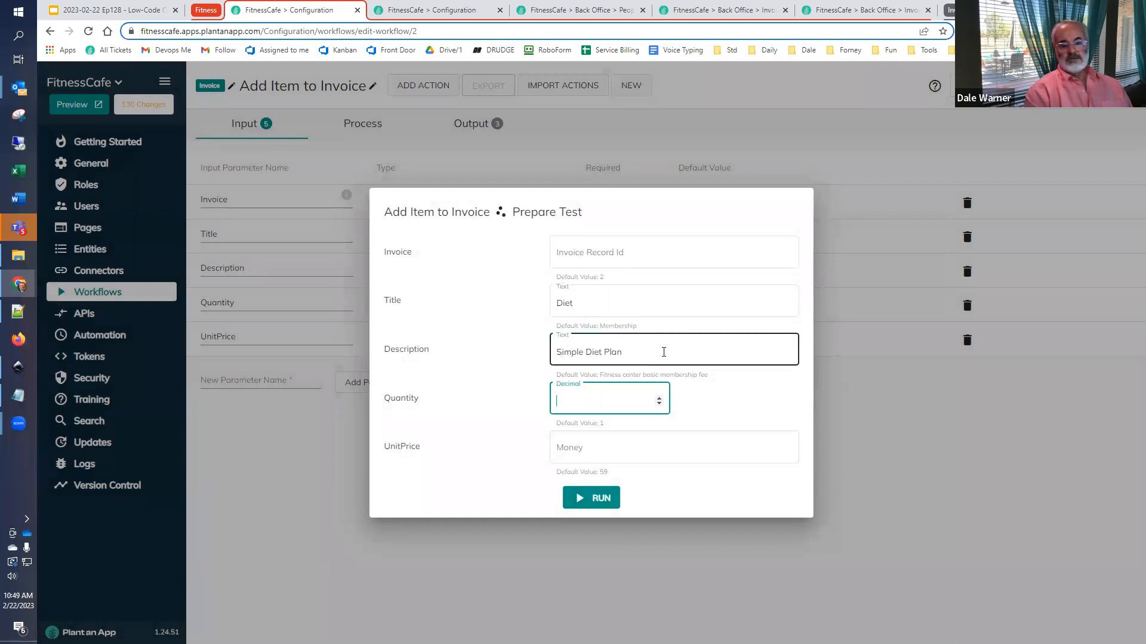
- Set the test's Quantity to 4 and UnitPrice to 2, and run the workflow test
key(Tab)
text(2)
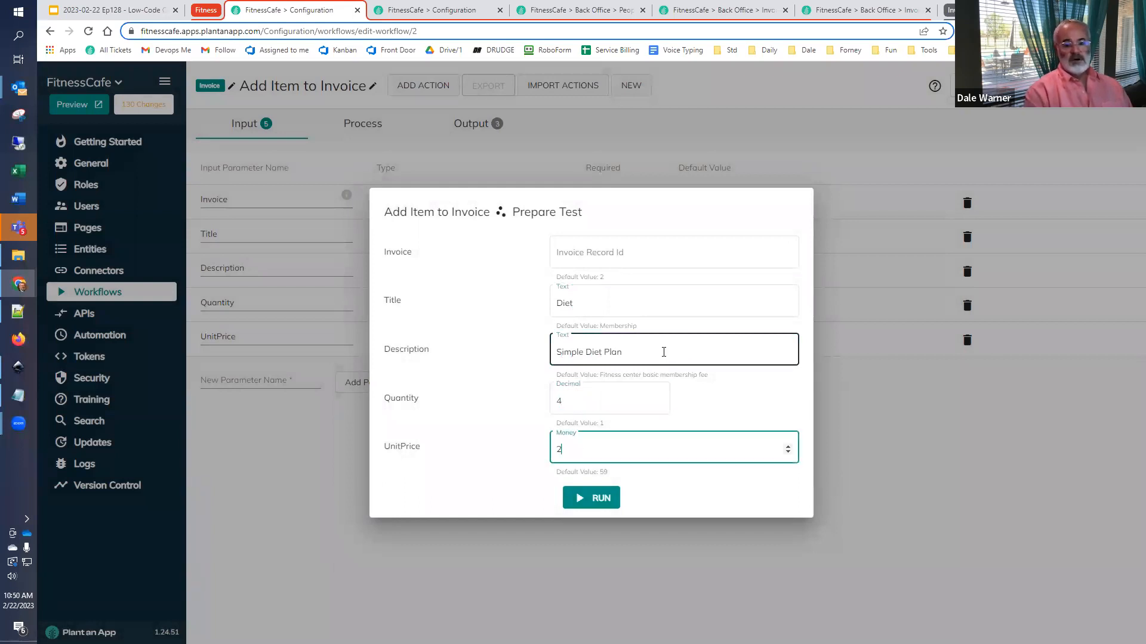
click(595, 504)
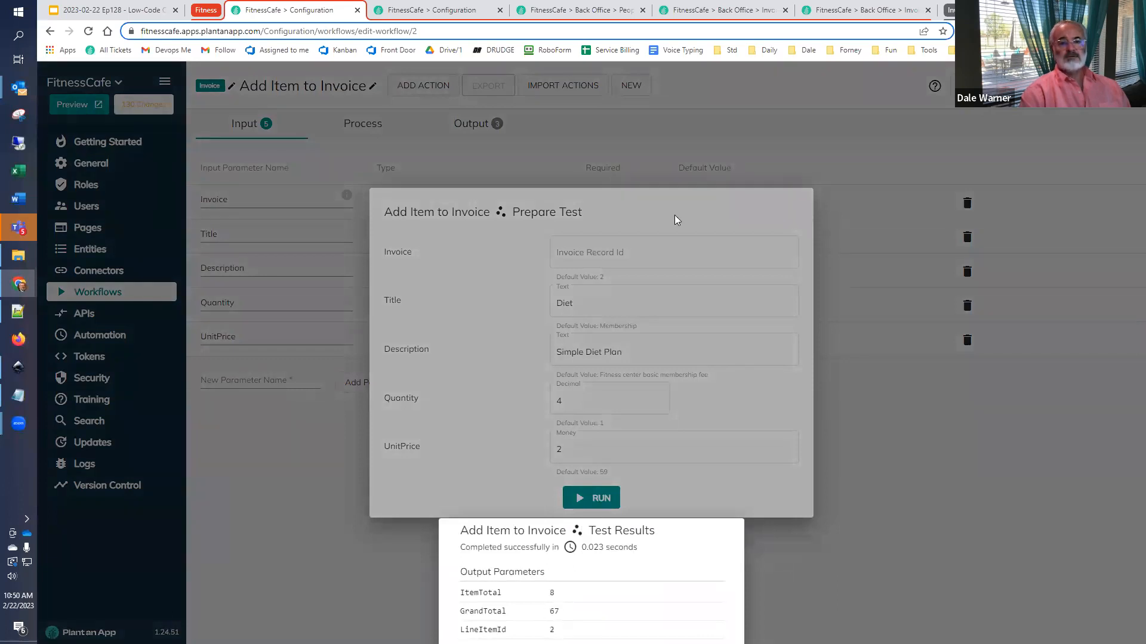
- Reload the Invoice Line Items and Invoices listings to check the new line item and the invoice's grand total
click(845, 11)
click(88, 31)
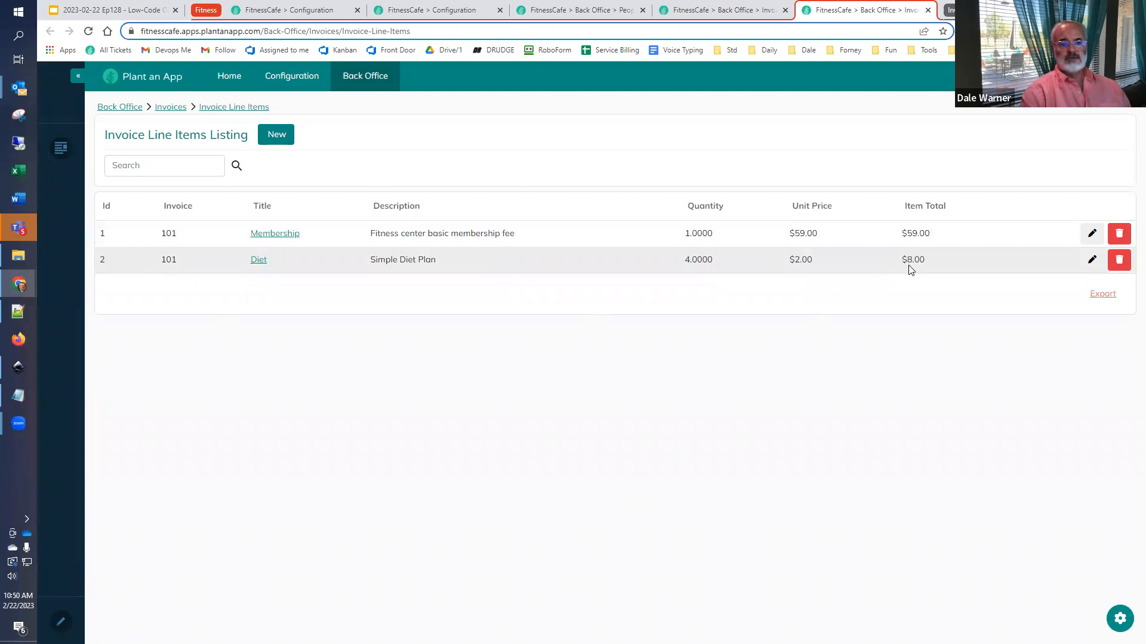
click(692, 11)
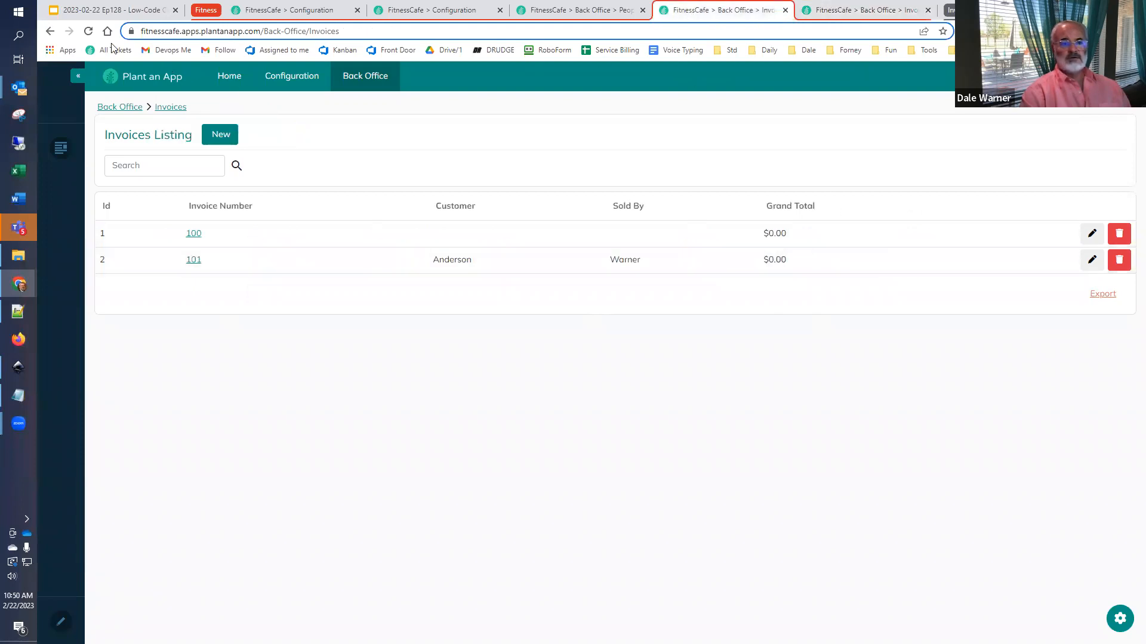
click(88, 31)
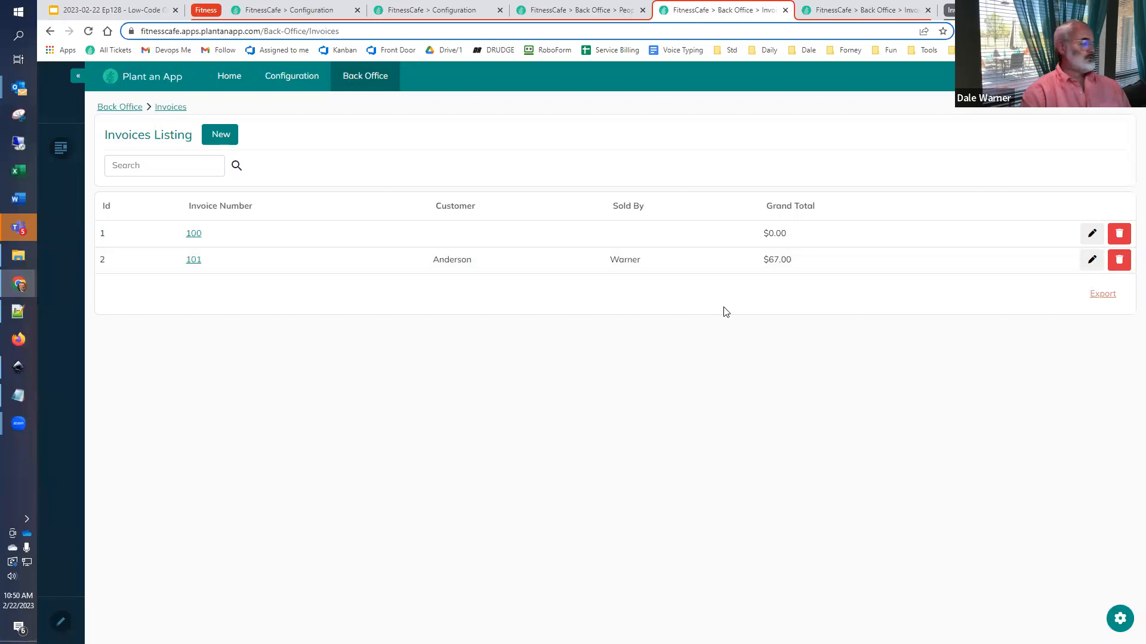
- Switch to the Google Slides deck and select the workflow name on the Generate Invoice PDF slide
click(139, 11)
scroll(59, 473, down, 3)
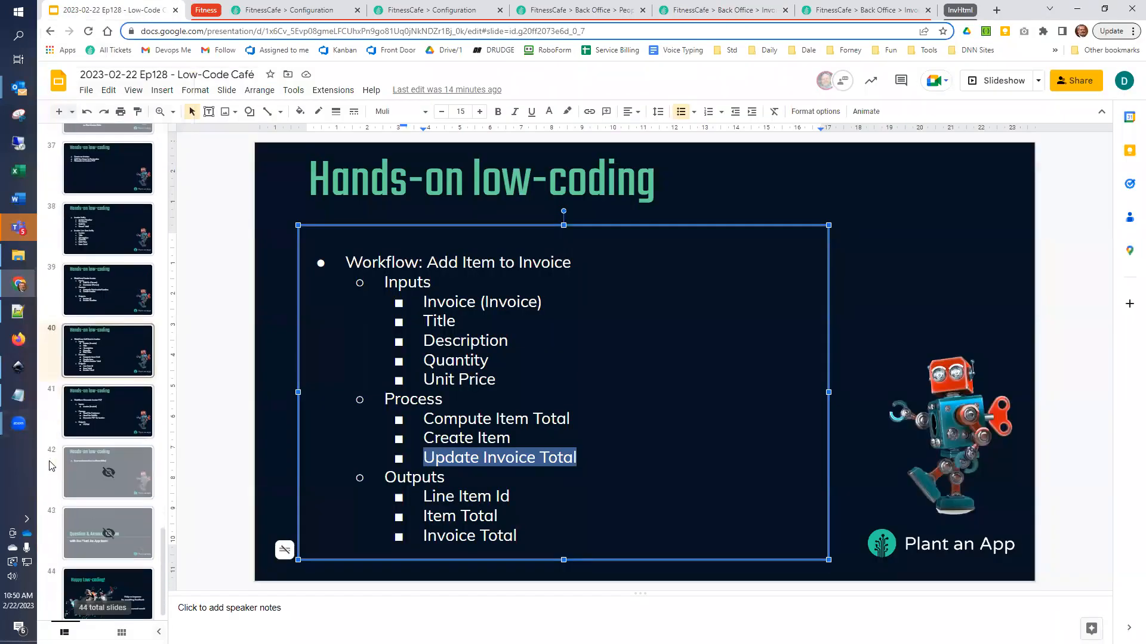
click(56, 400)
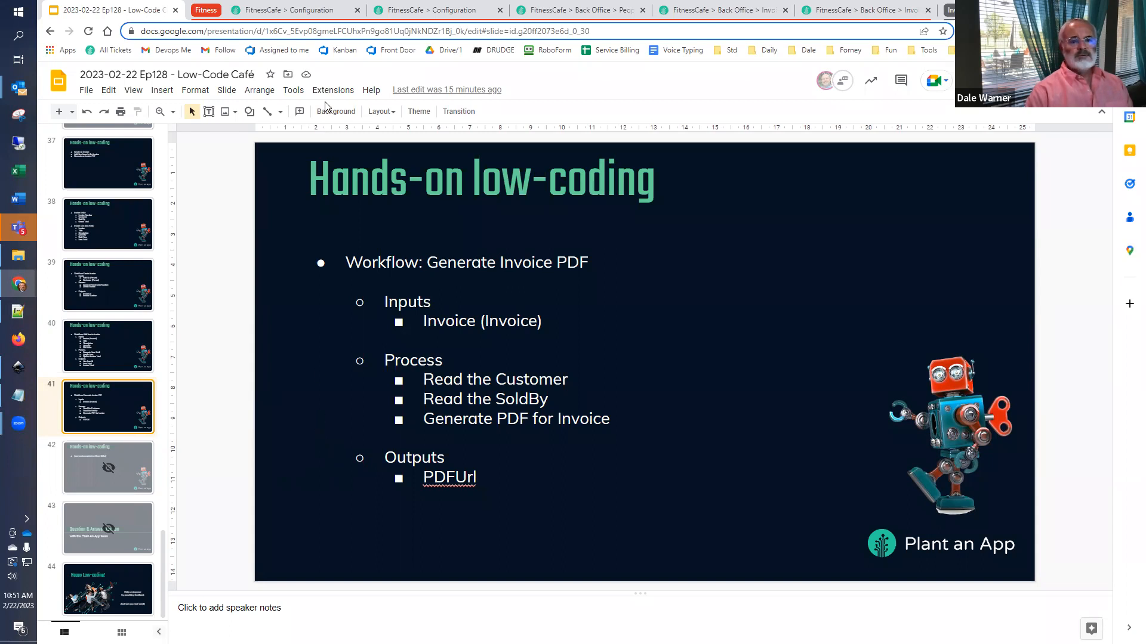
drag(579, 257, 488, 263)
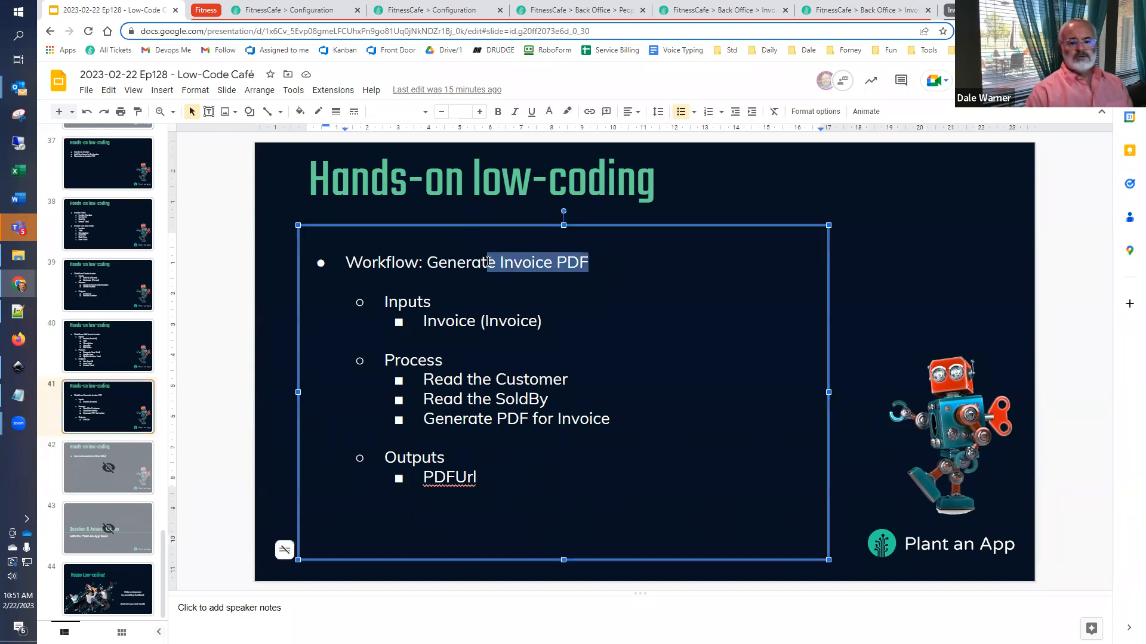
click(434, 264)
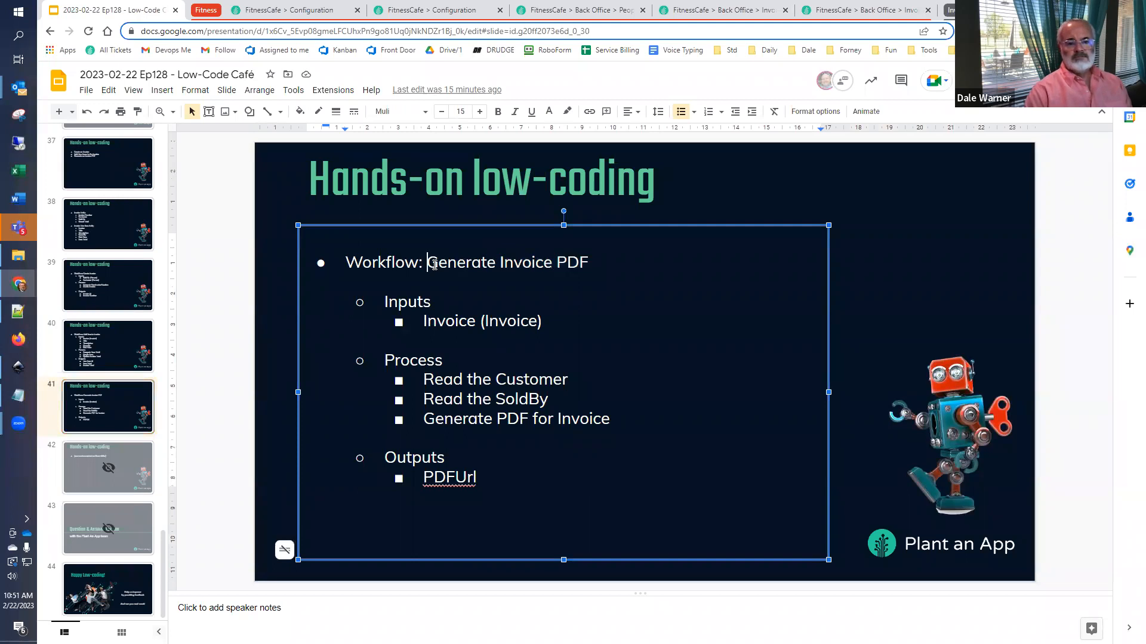
key(shift+End)
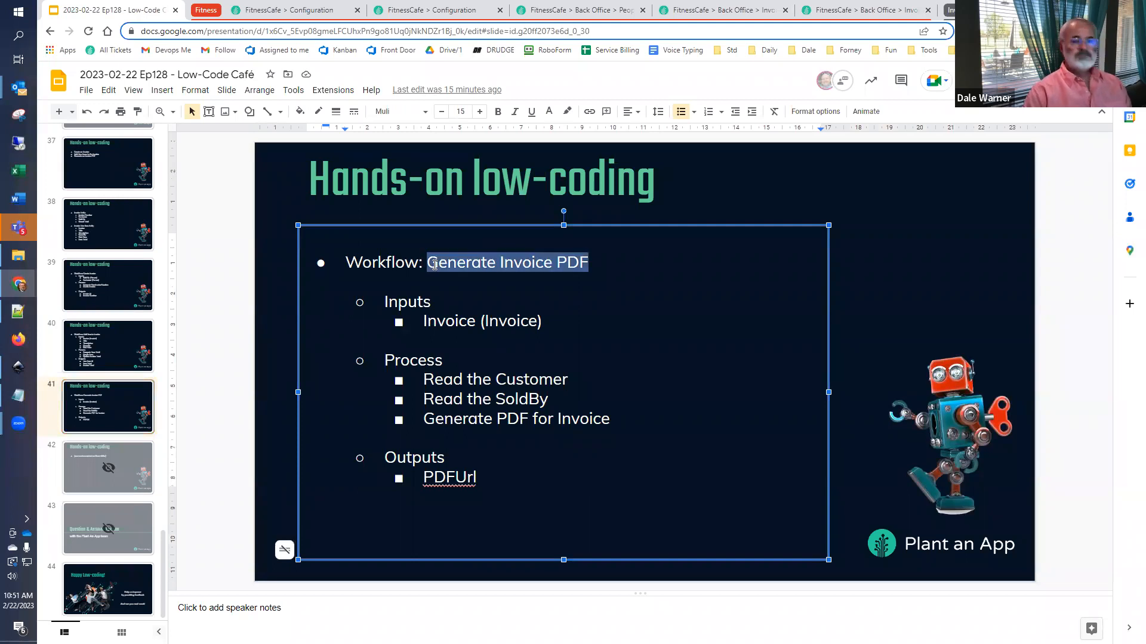
- Return to FitnessCafe, close the test windows and create a new workflow in the Invoice namespace
click(262, 8)
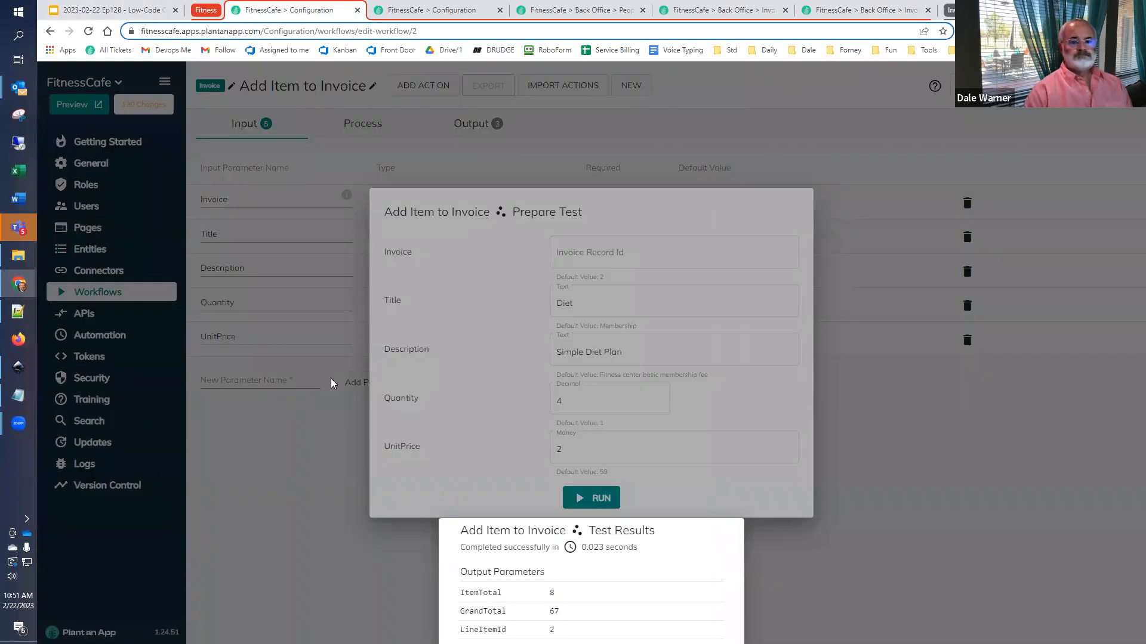
click(256, 483)
click(242, 449)
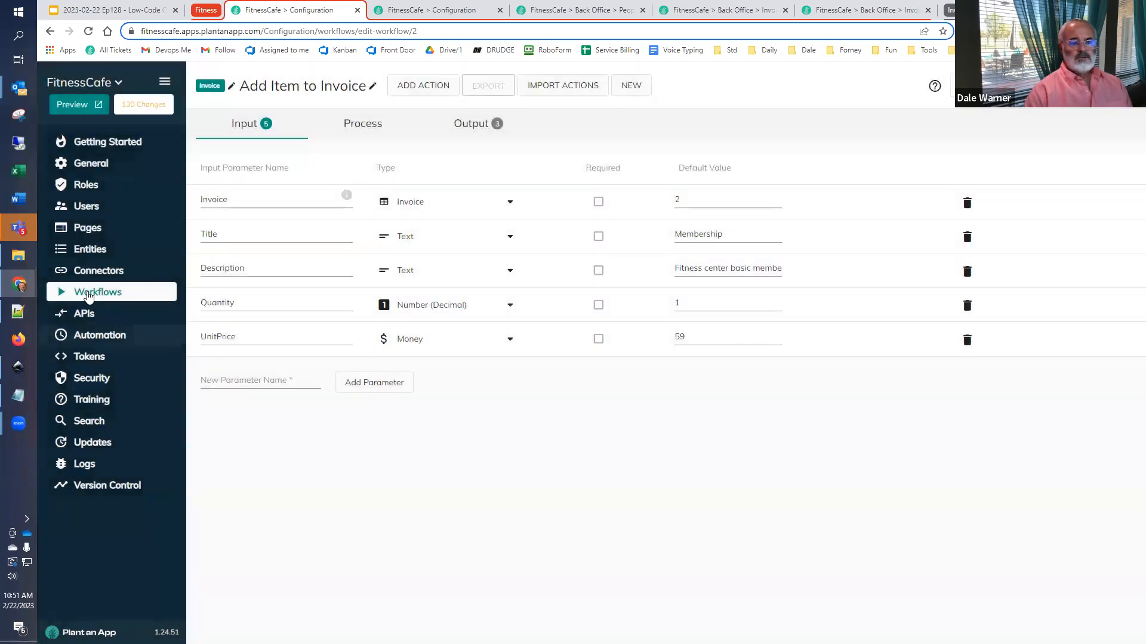
click(91, 294)
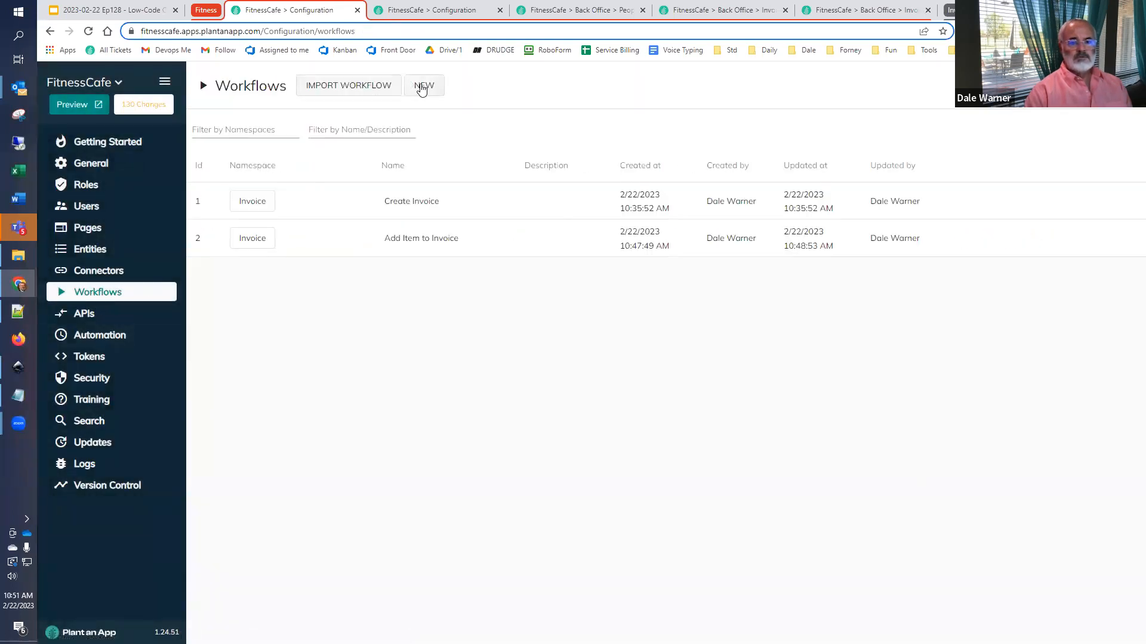
click(422, 86)
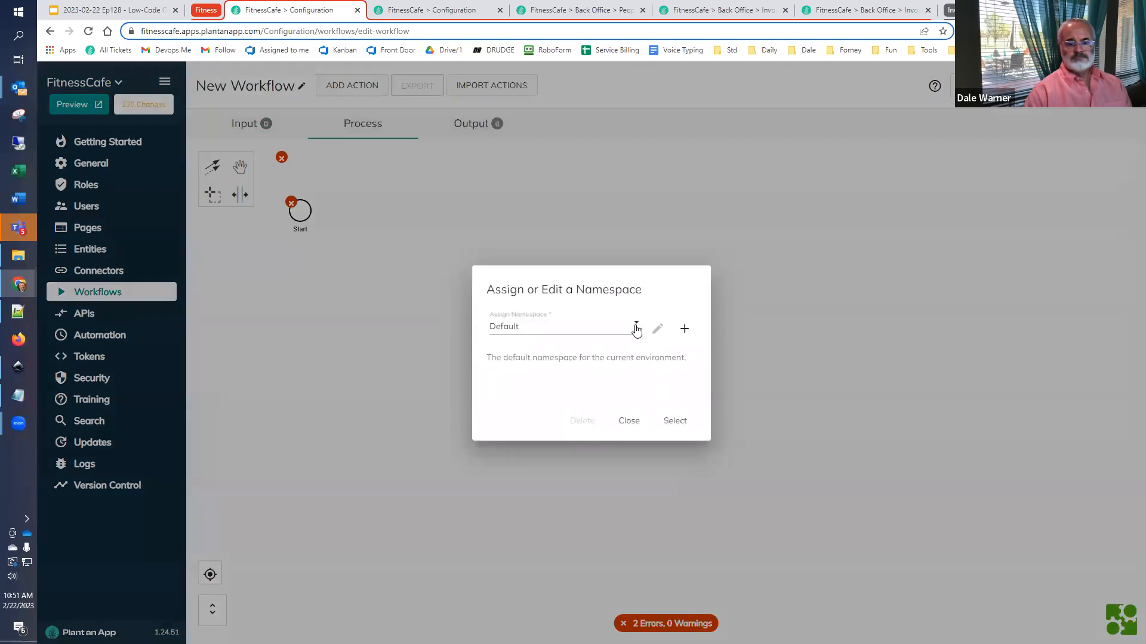
click(636, 326)
click(594, 378)
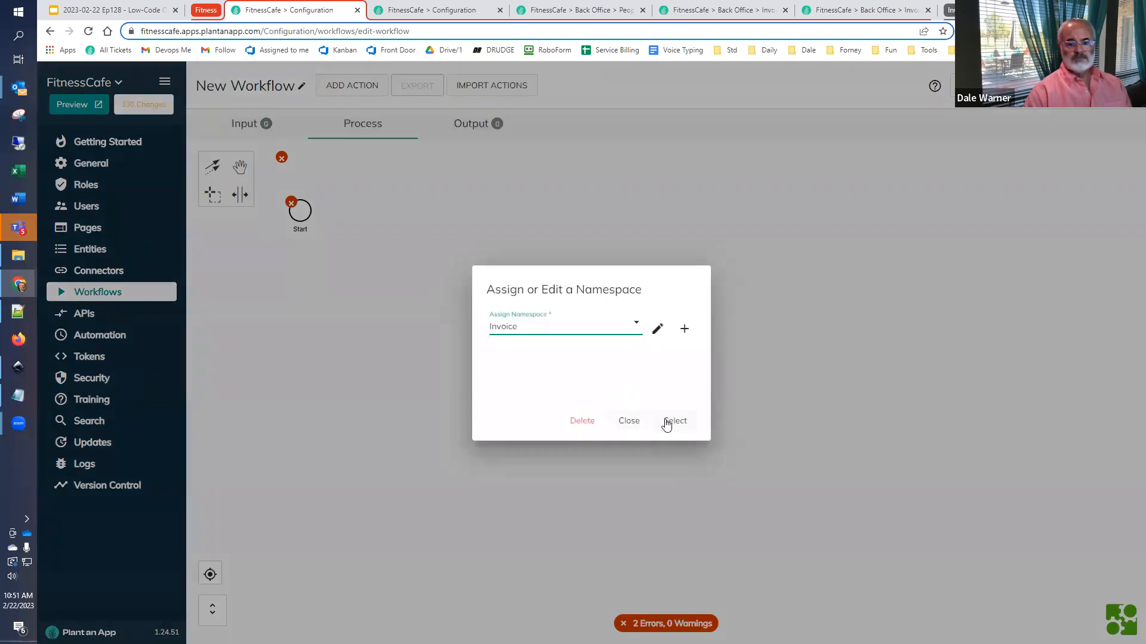
click(672, 421)
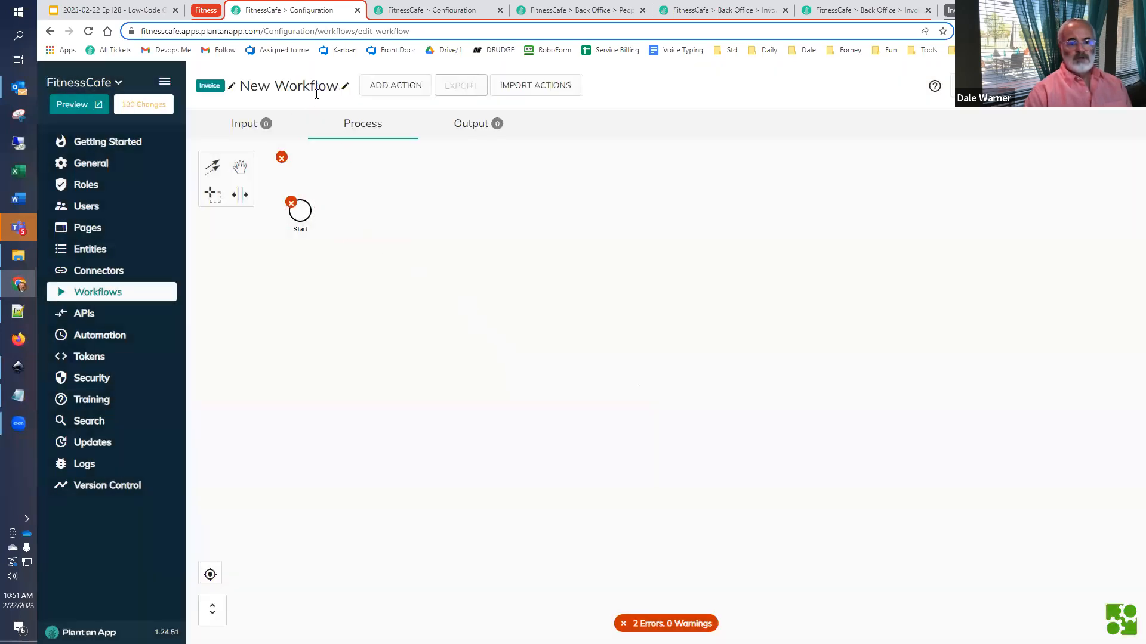
- Name the new workflow Generate Invoice PDF and save the name
click(345, 87)
key(ctrl+a)
text(Generate Invoice PDF)
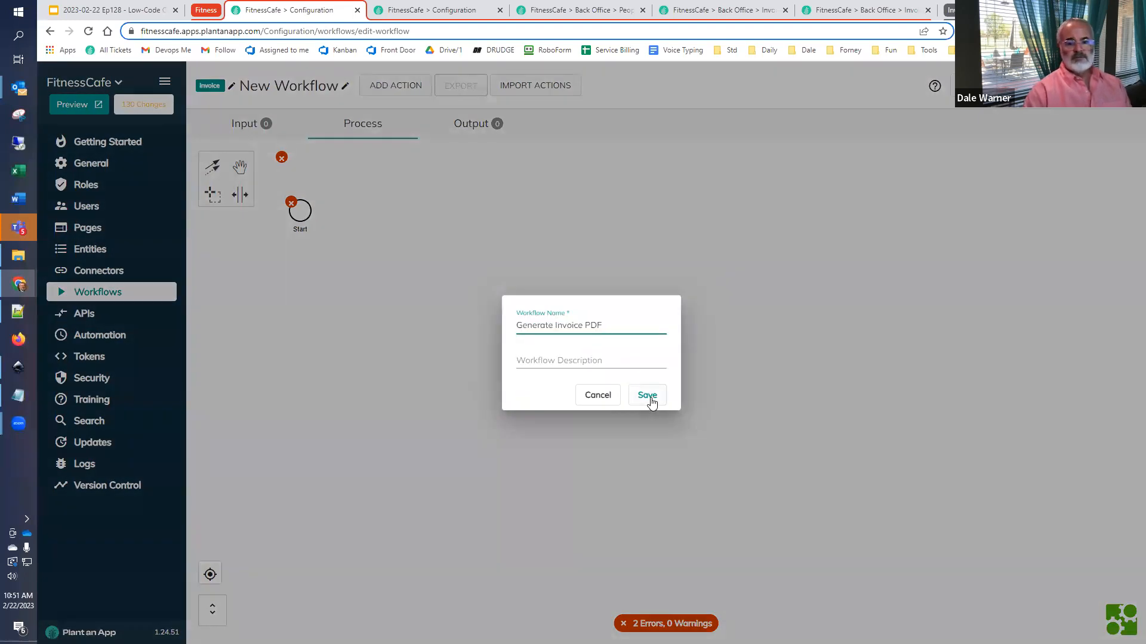
click(648, 397)
- Add an input parameter named Invoice and set its type to the Invoice entity
click(245, 124)
click(264, 209)
text(Invoice)
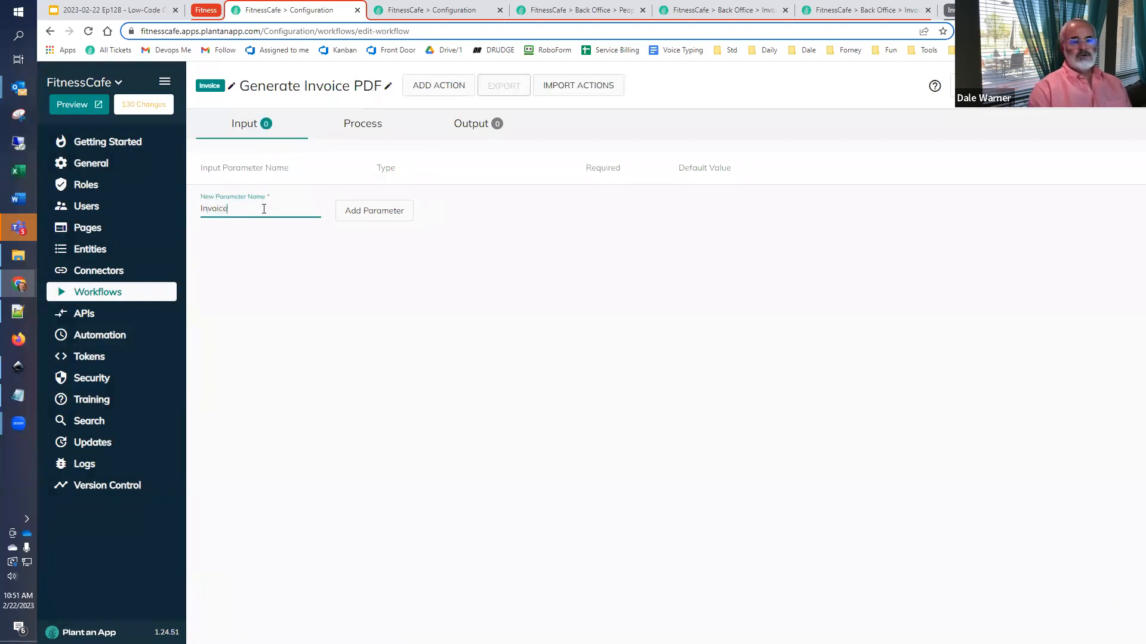
click(346, 210)
click(404, 203)
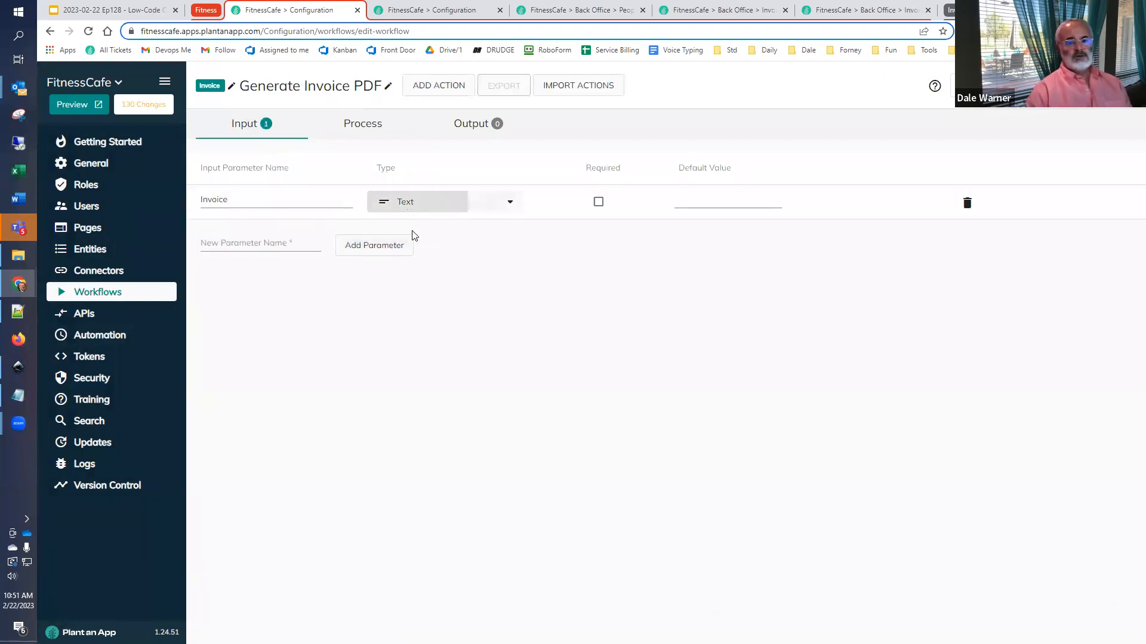
click(486, 532)
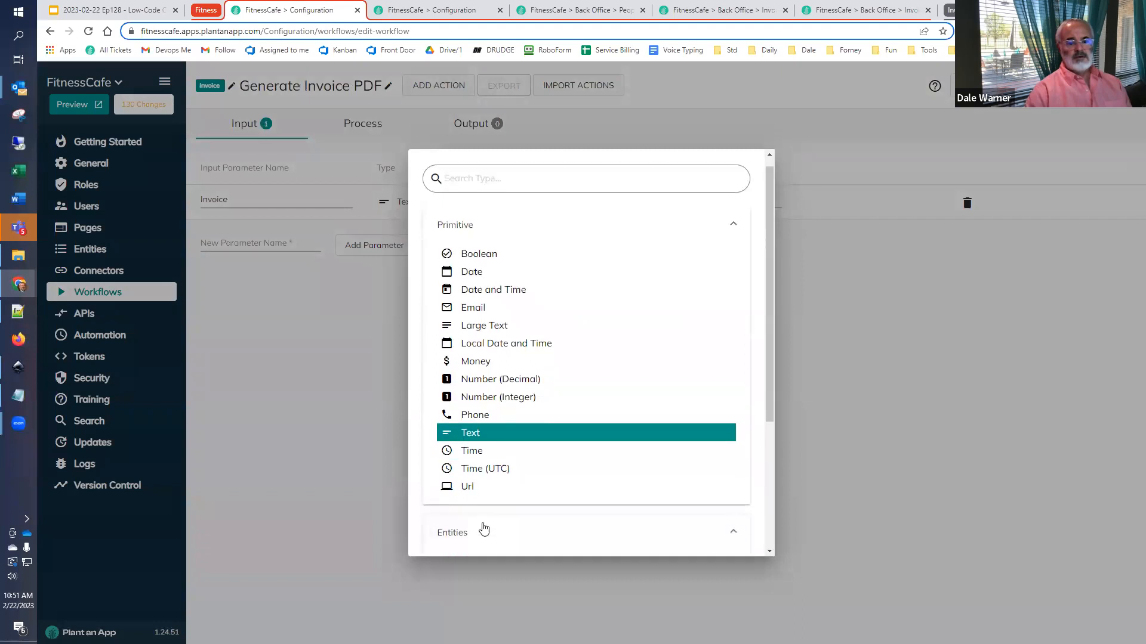
scroll(487, 489, down, 3)
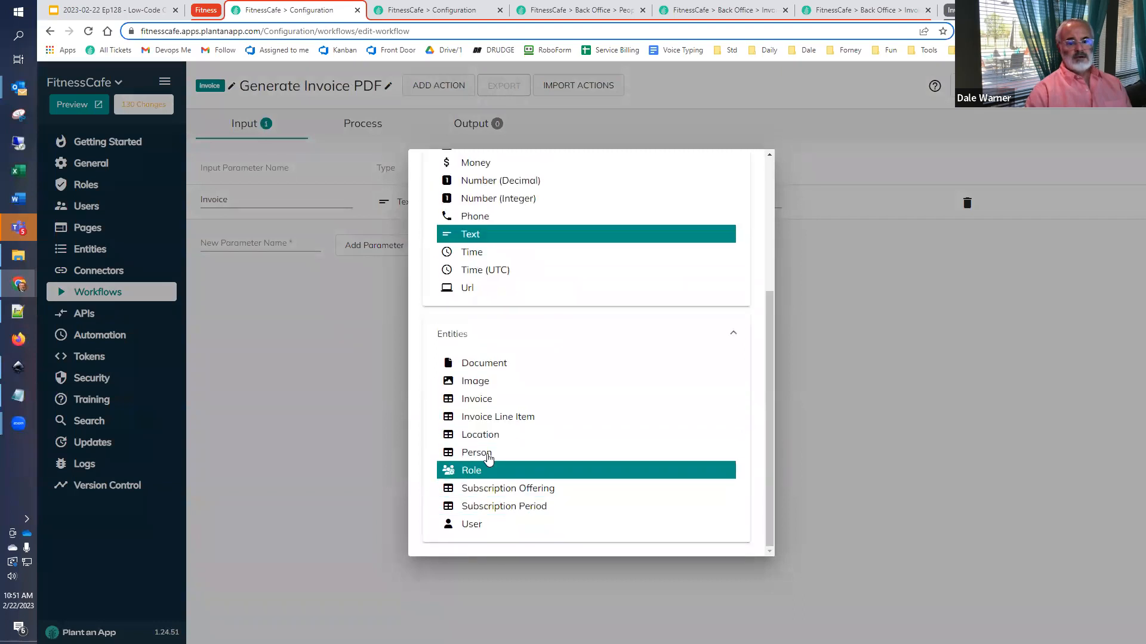
click(494, 407)
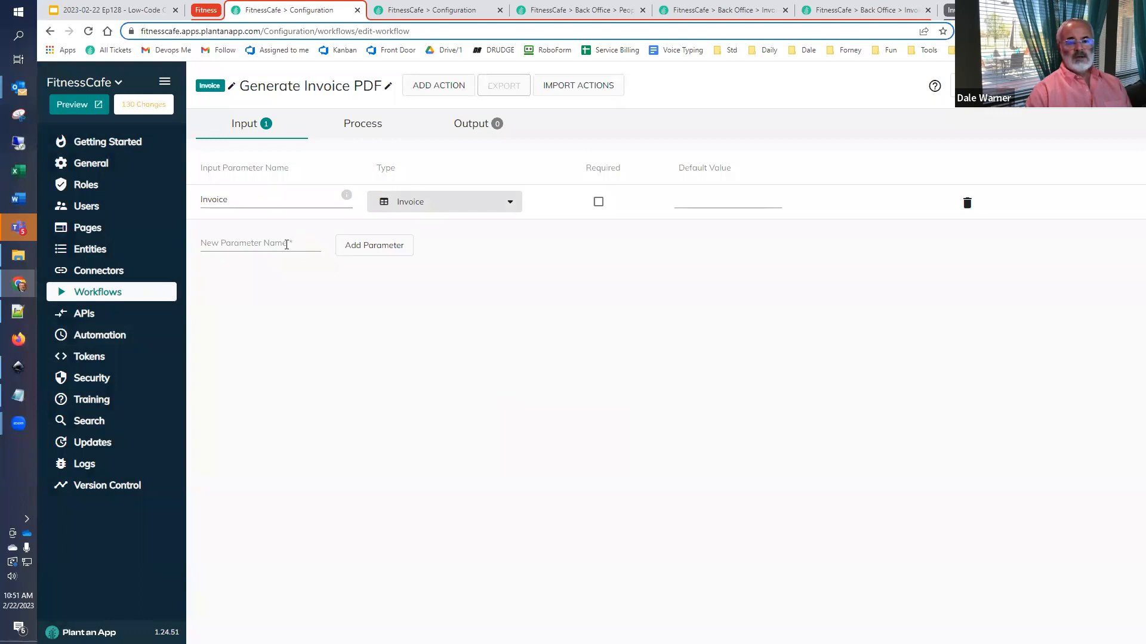
- Check the planned process on the Generate Invoice PDF slide, and open the workflow's process diagram in FitnessCafe
click(124, 11)
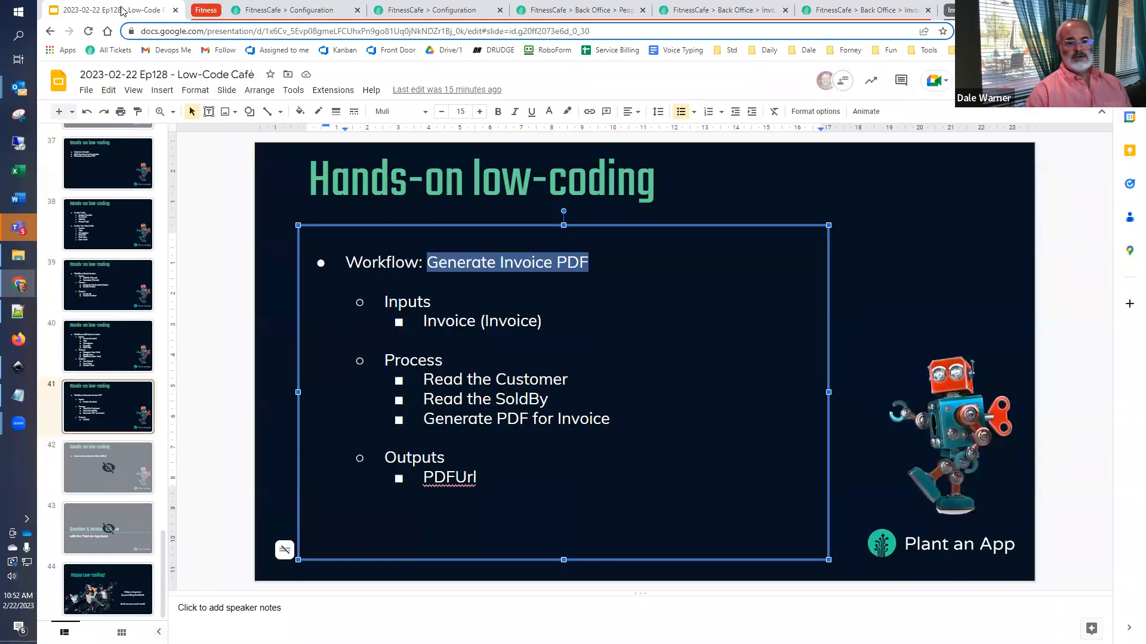
click(269, 12)
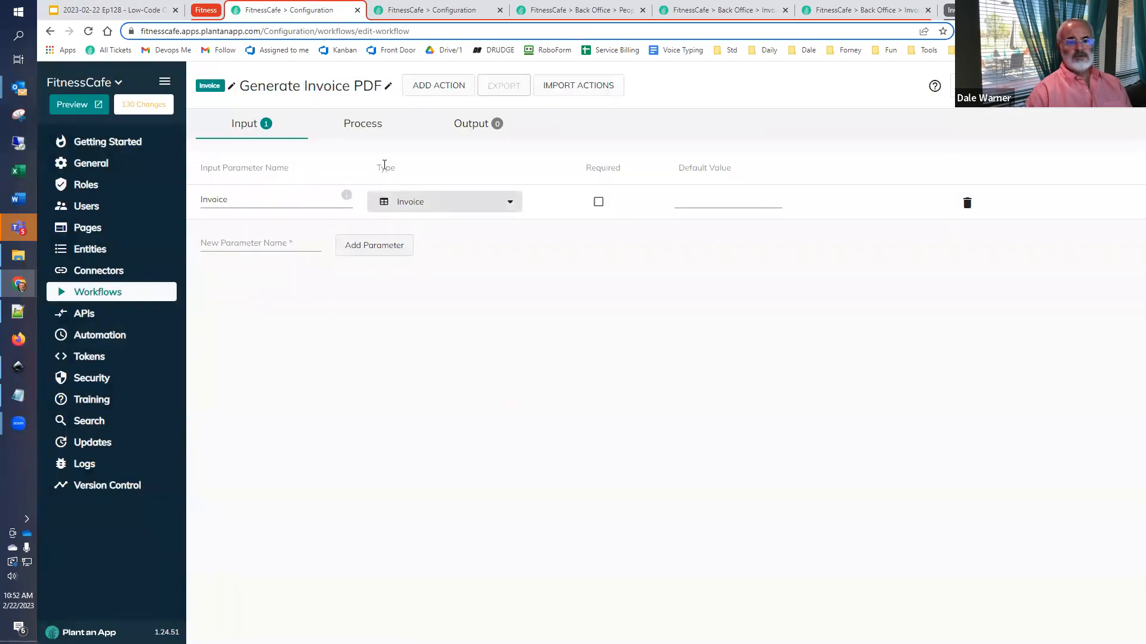
click(368, 131)
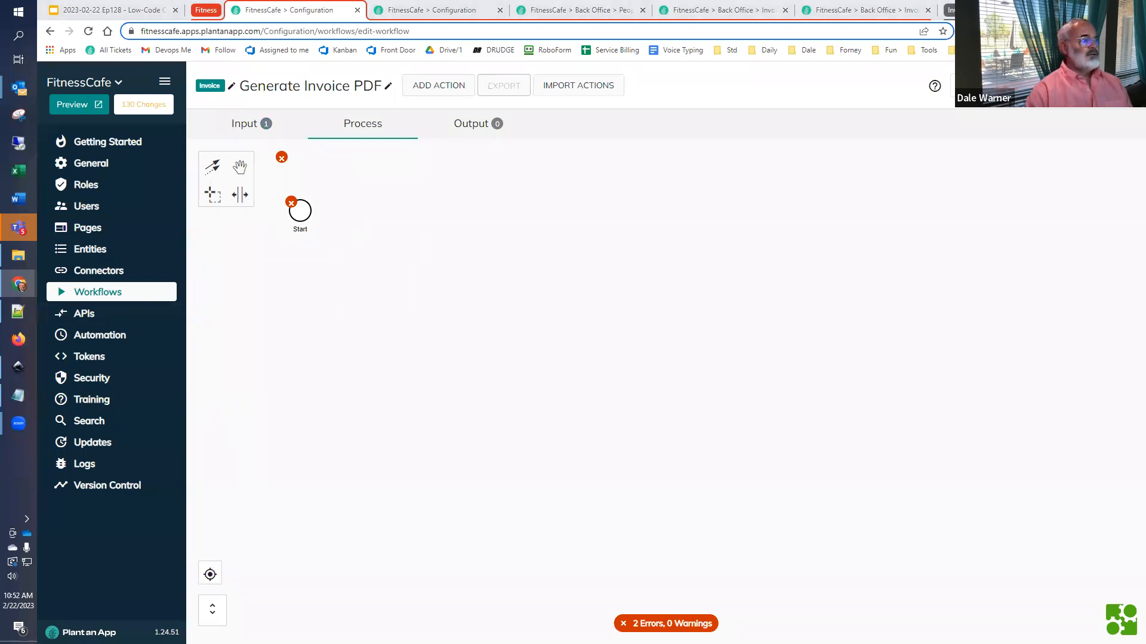
- Add a Read Person action directly after the Start event in the Generate Invoice PDF process
click(299, 214)
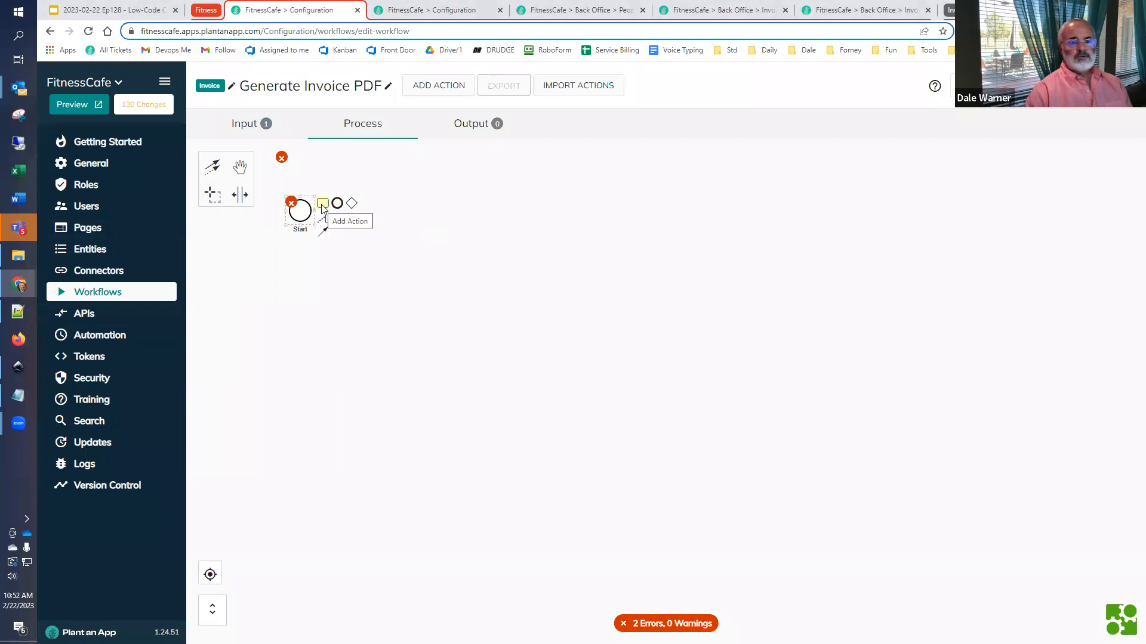
click(322, 203)
text(r)
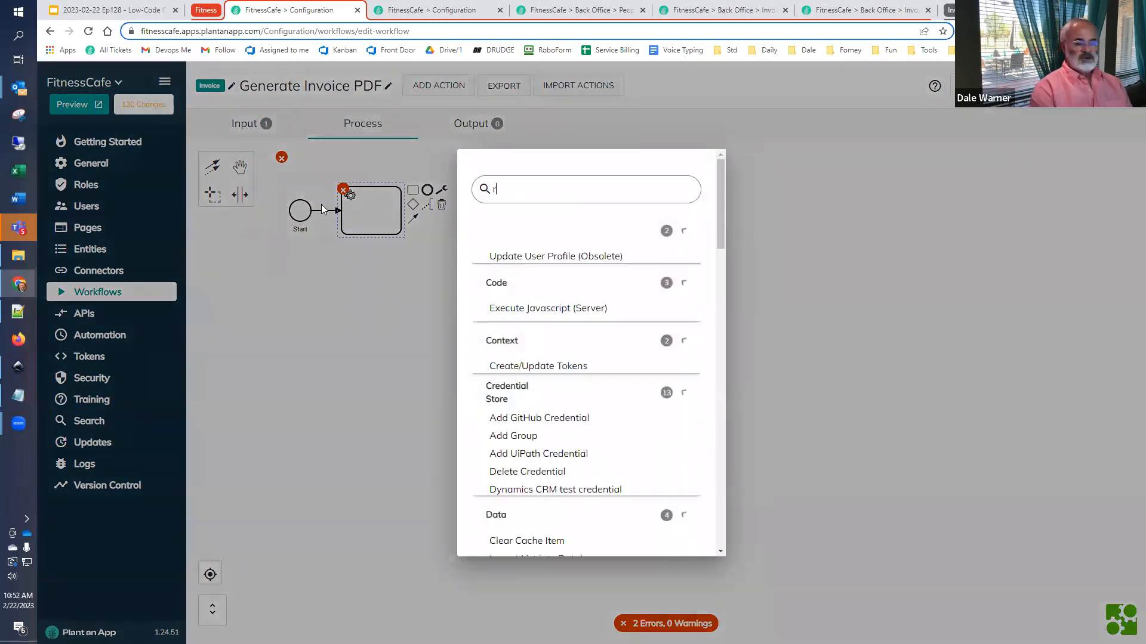
text(ead cus)
key(BackSpace)
key(BackSpace)
key(BackSpace)
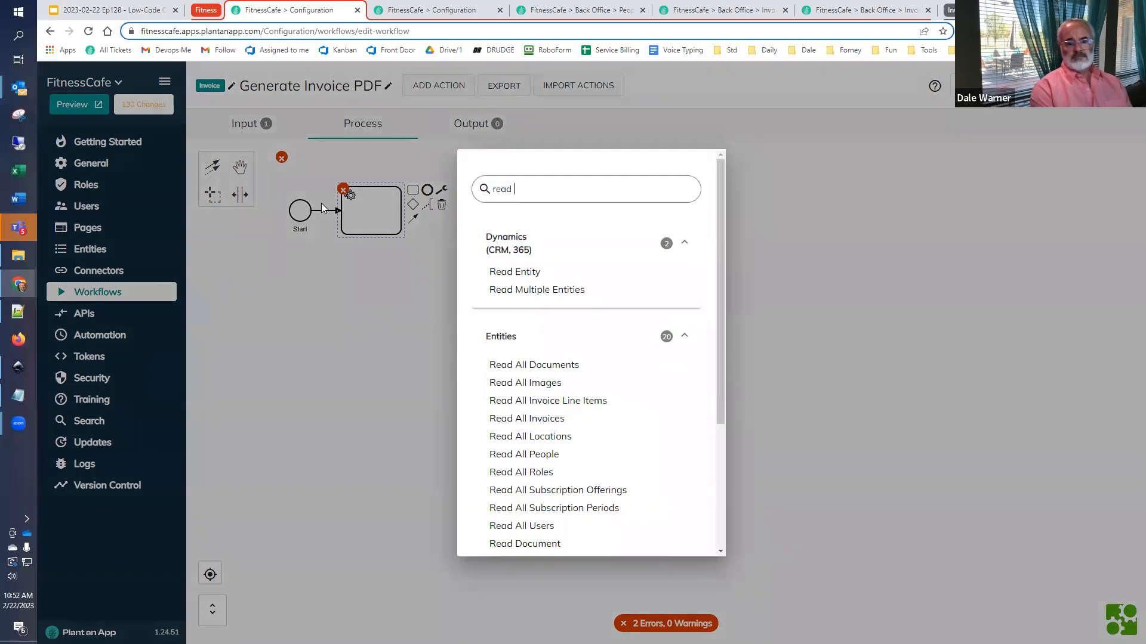
text(pe)
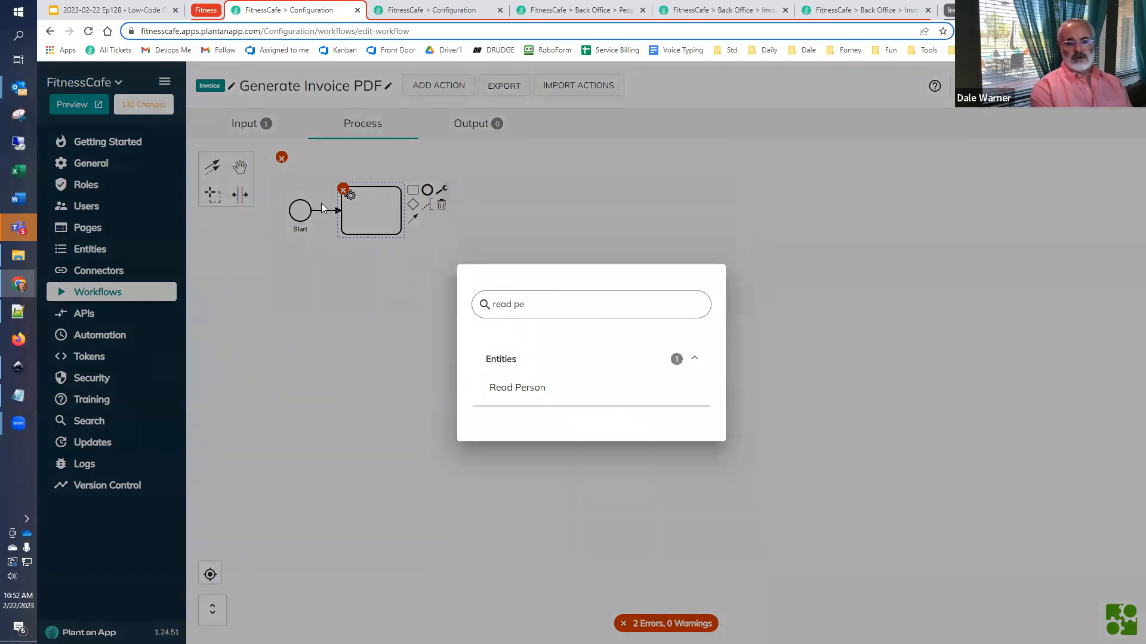
click(510, 388)
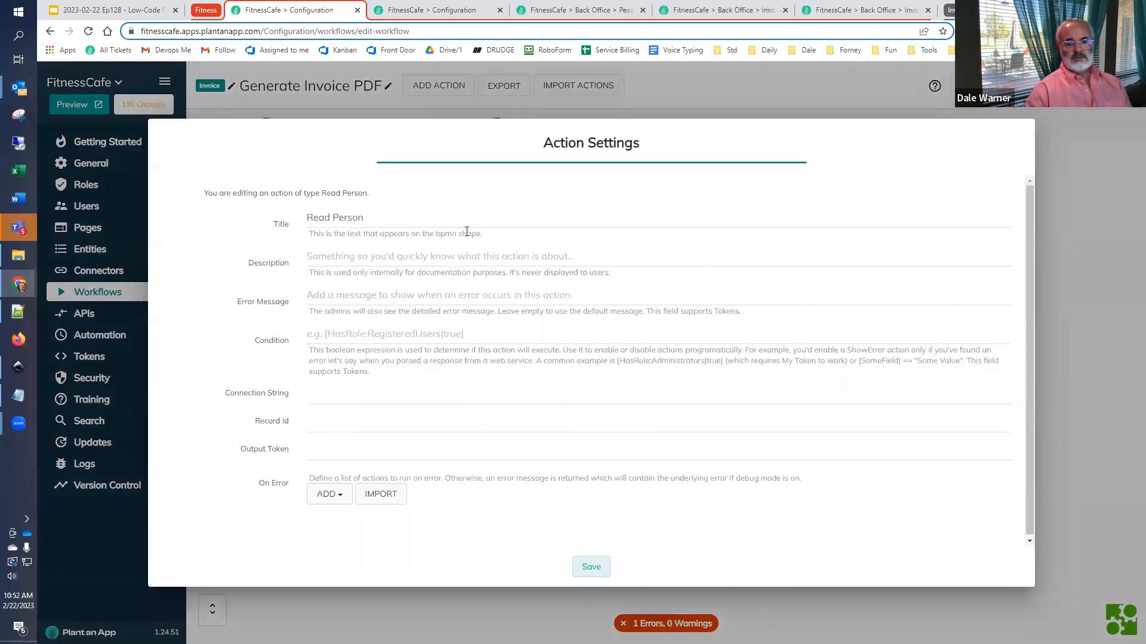
- Title the new action Read Person to get Customer and save its settings
click(466, 225)
text(to get Customer)
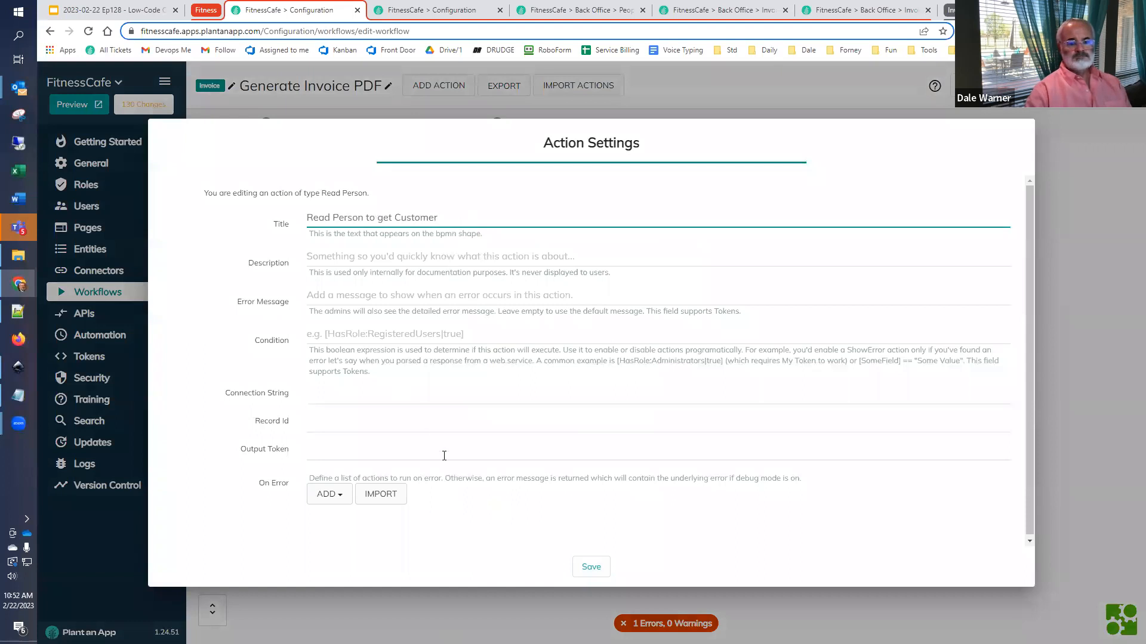
click(587, 568)
- Check the workflow's input parameter and return to the process diagram
click(244, 135)
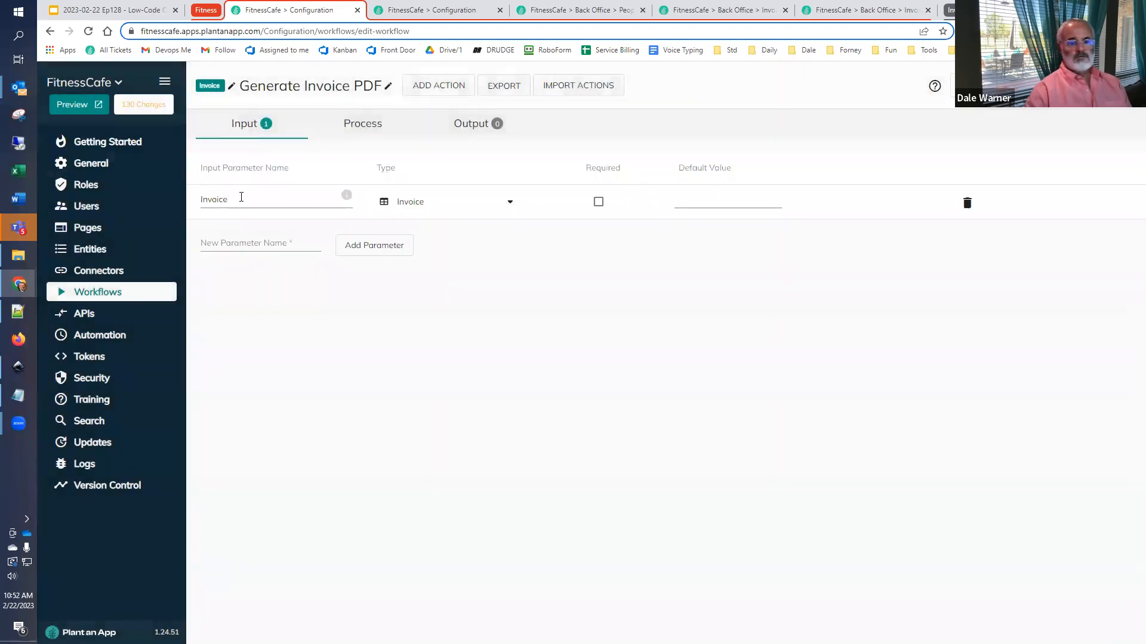
click(439, 12)
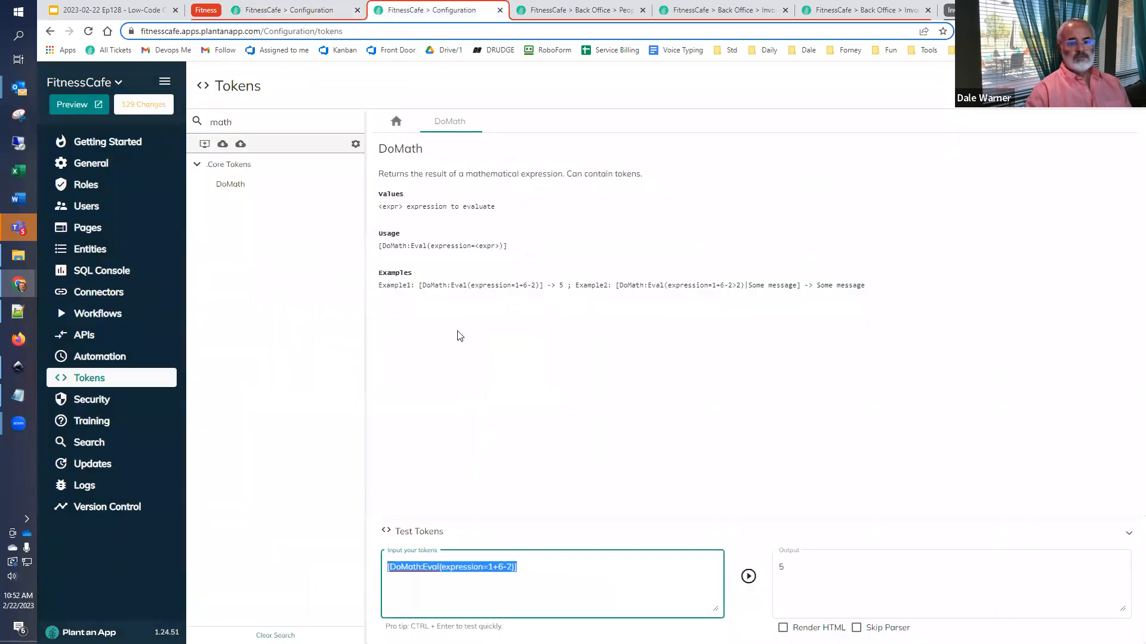
click(287, 7)
click(375, 130)
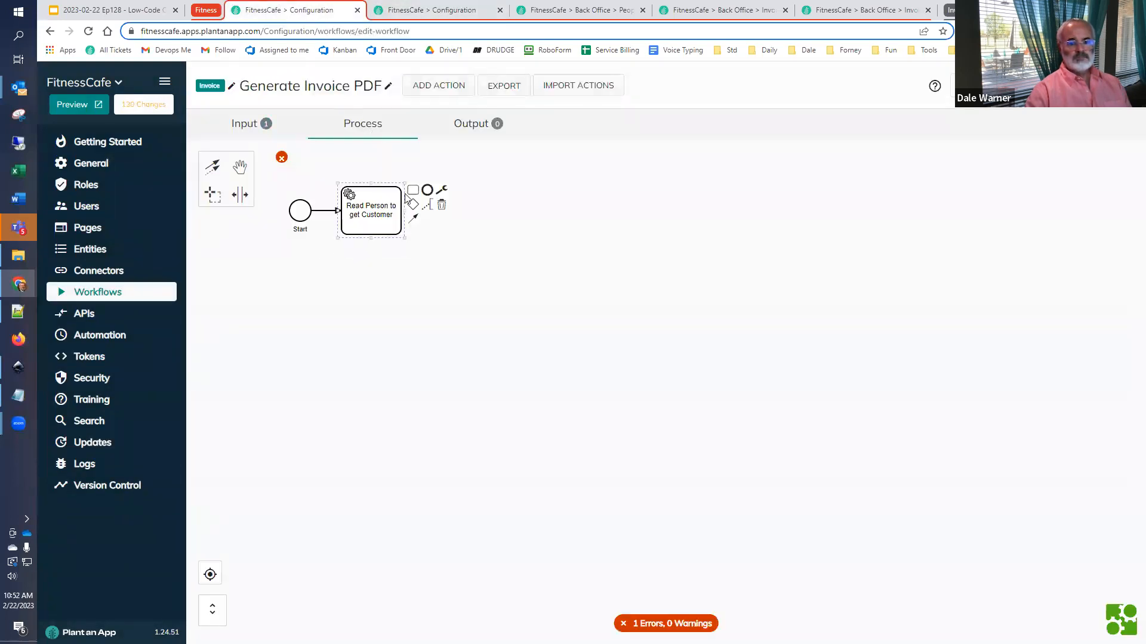
- Reopen the Read Person to get Customer settings and begin the Record Id with [Invoice:, leaving the Connection String empty
double_click(380, 210)
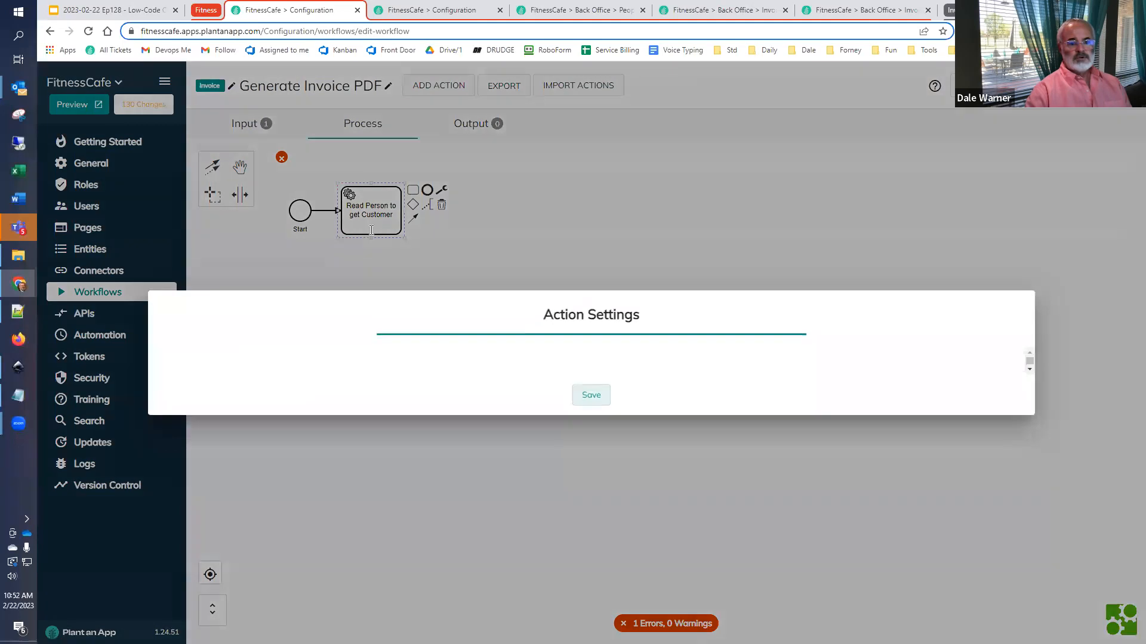
click(360, 396)
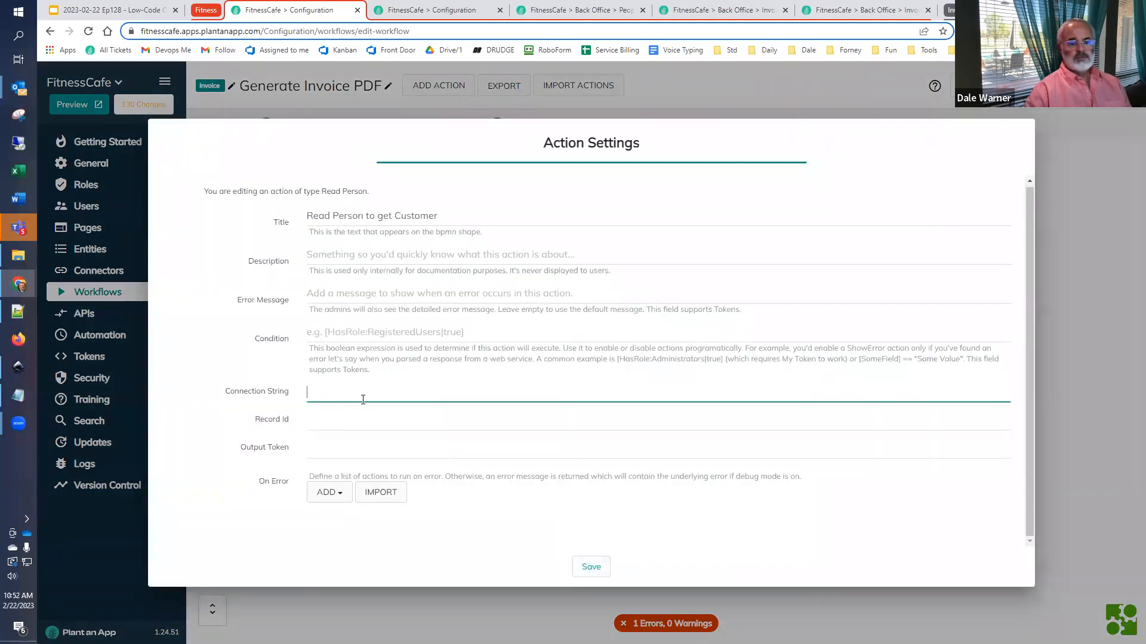
text([)
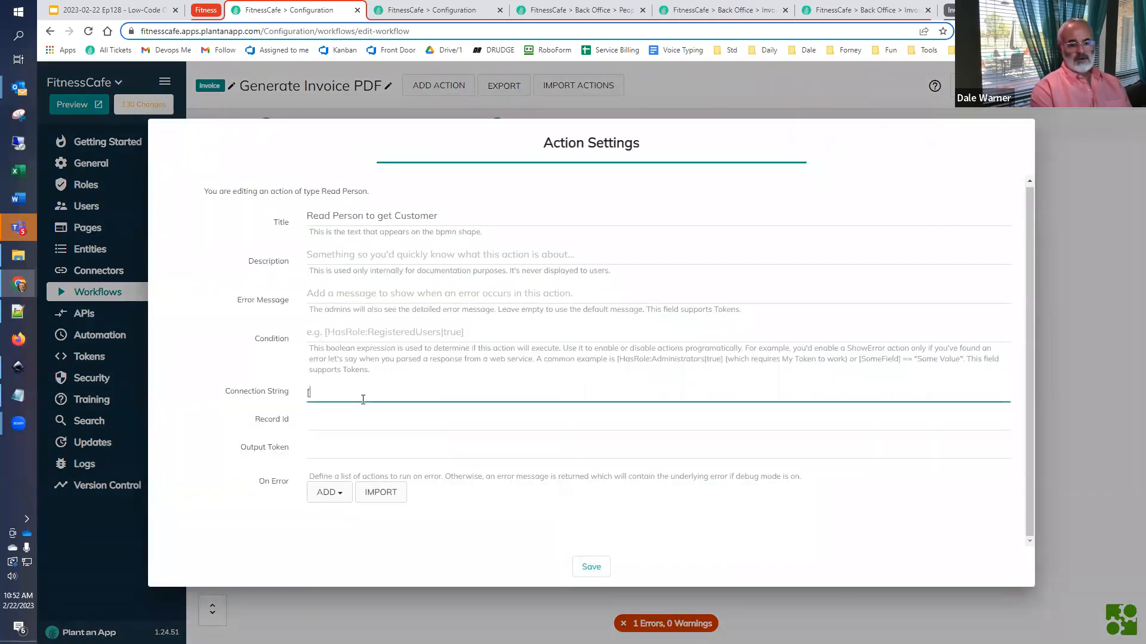
text(Invoice:)
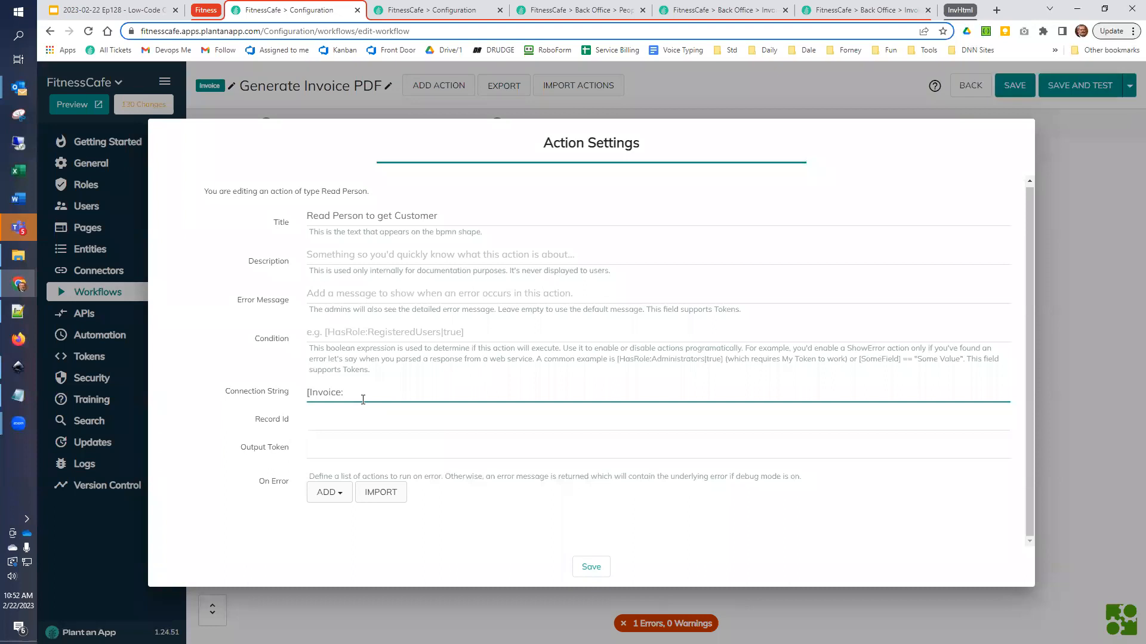
key(ctrl+a)
key(ctrl+c)
key(BackSpace)
key(Tab)
key(ctrl+v)
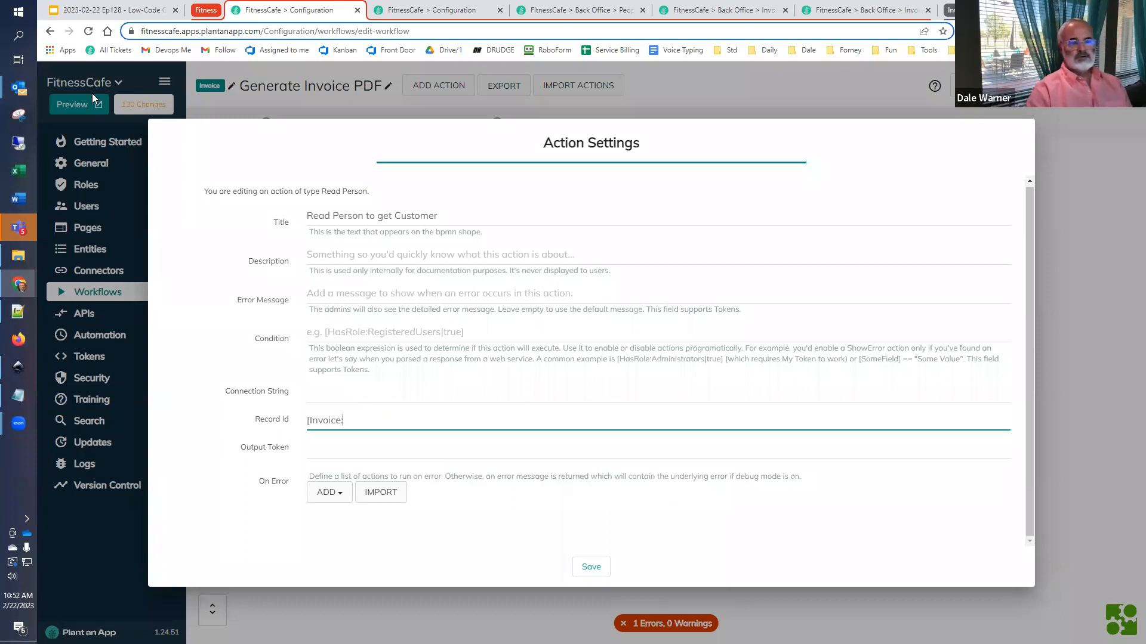
- Look up the custom property names of the Invoice entity and return to the action settings
click(444, 8)
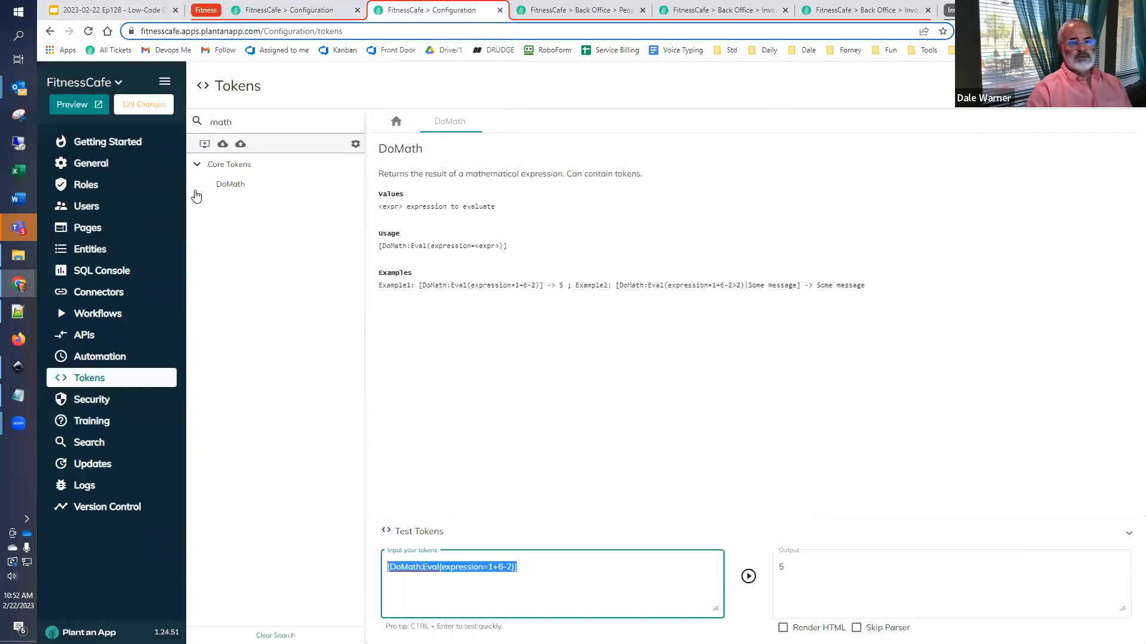
click(100, 251)
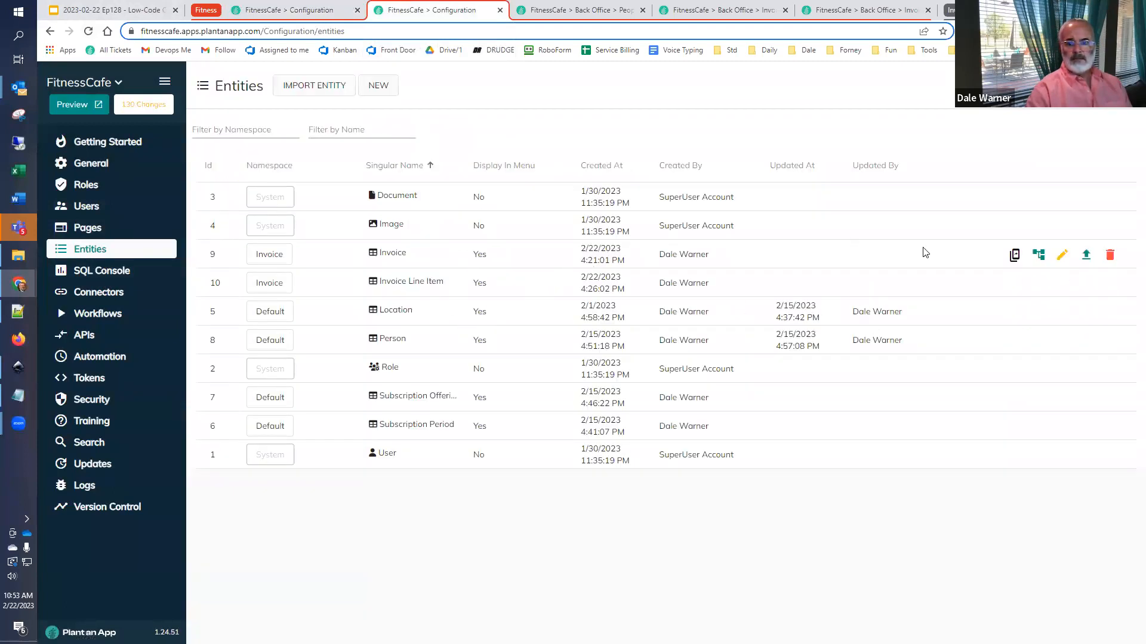
click(1062, 255)
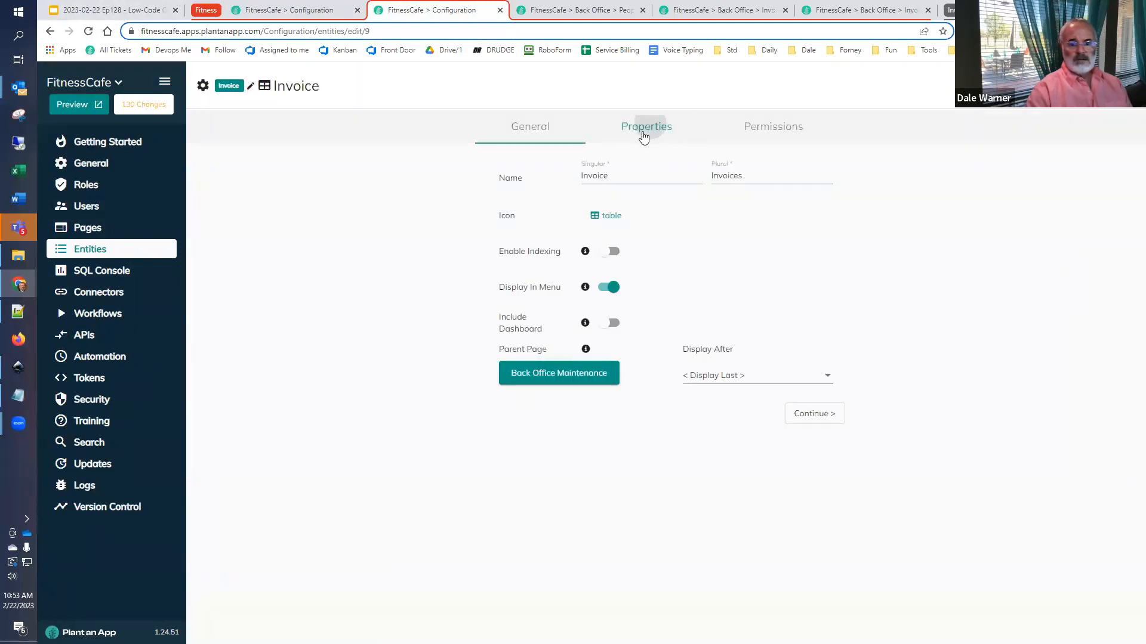
click(643, 137)
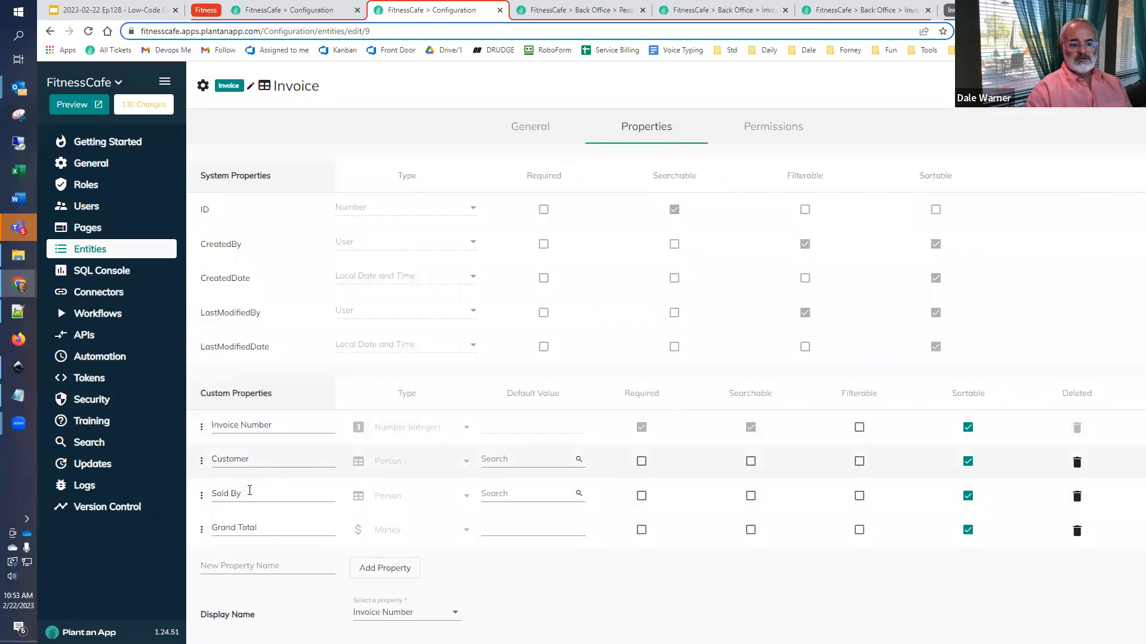
click(273, 8)
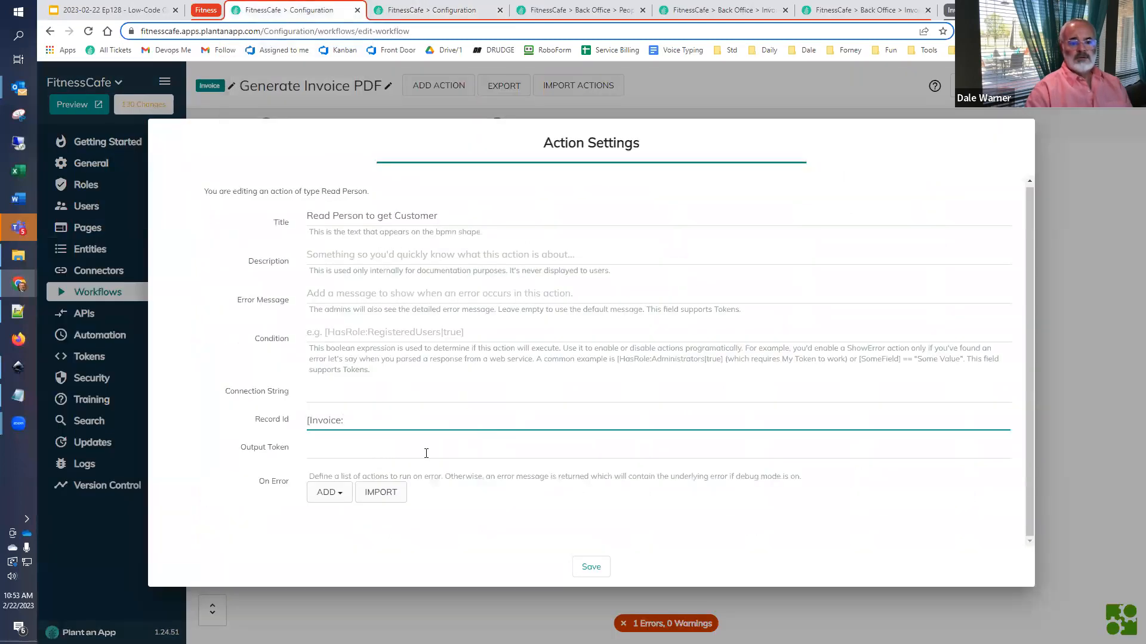
- Complete the Record Id as [Invoice:Customer], set the Output Token to Customer and save the action
text(Cus)
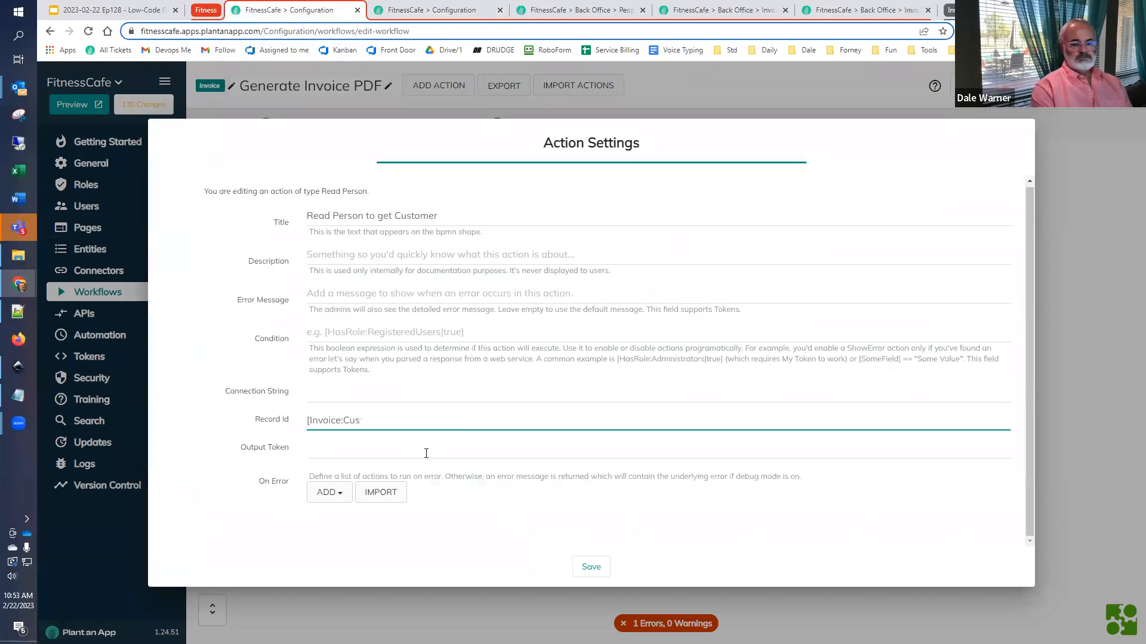
text(tomer])
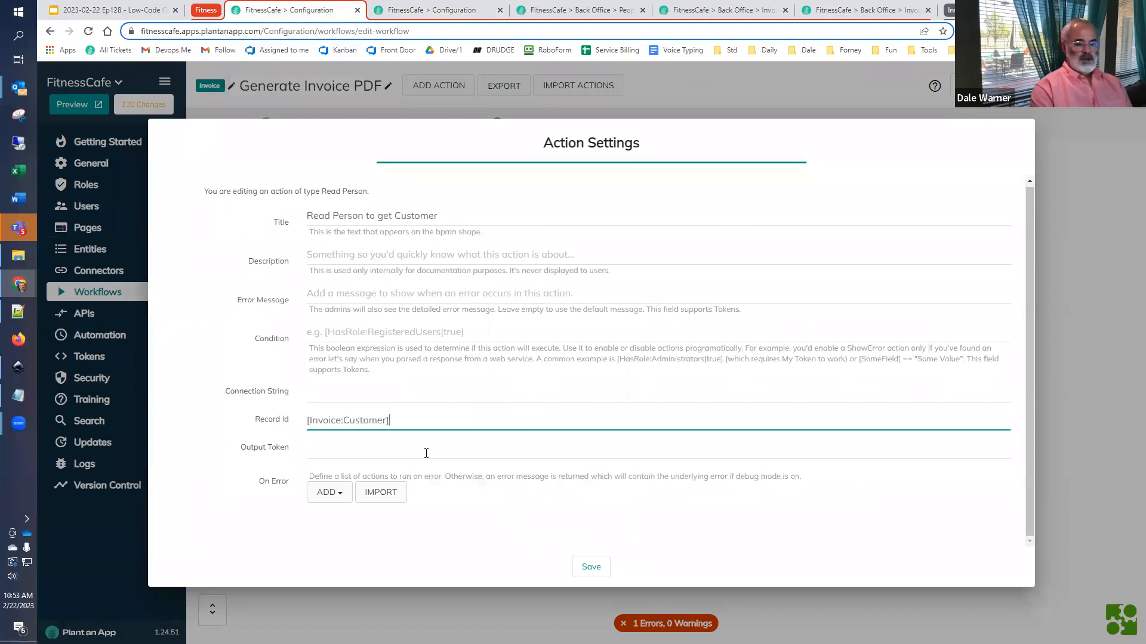
click(374, 445)
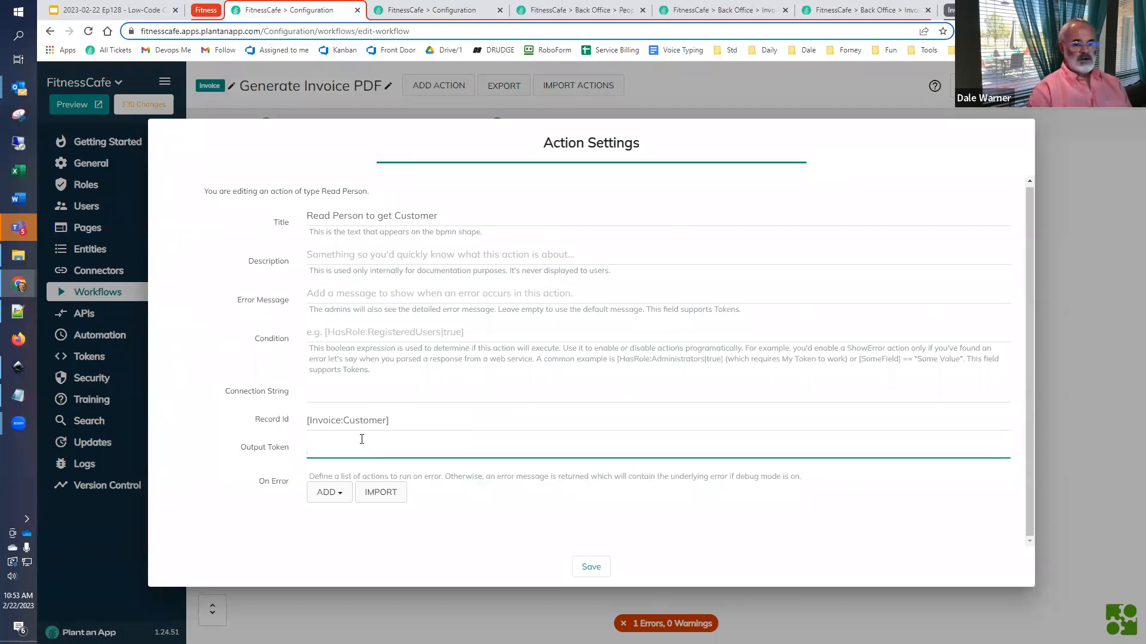
text(Customer)
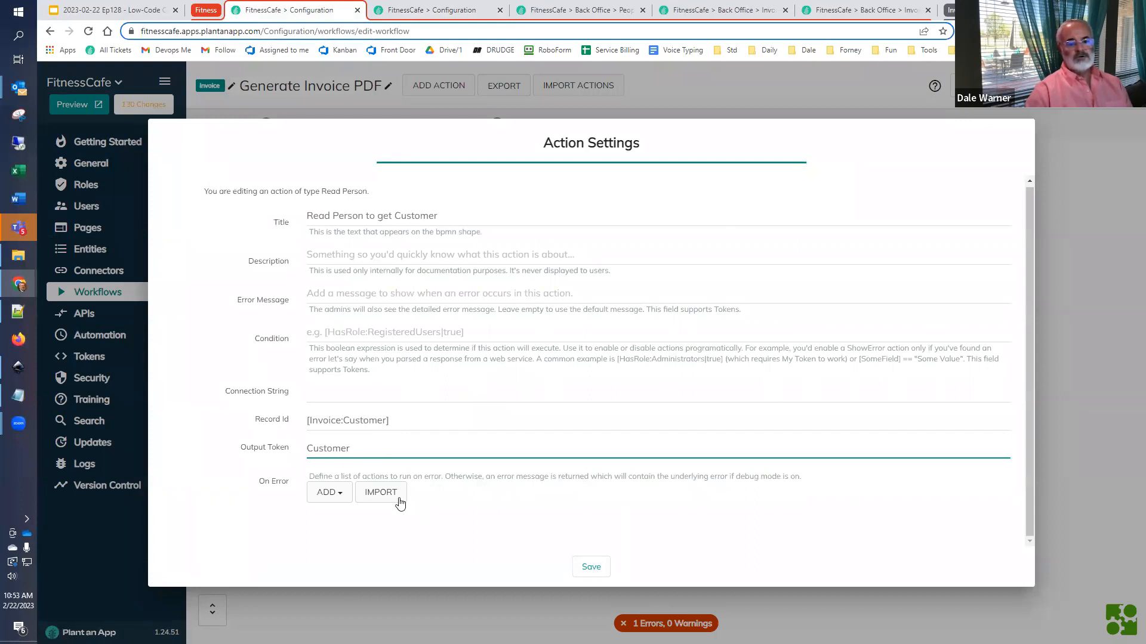
click(590, 567)
- Add a second Read Person action after the customer action and title it Read Person to get SoldBy
click(413, 190)
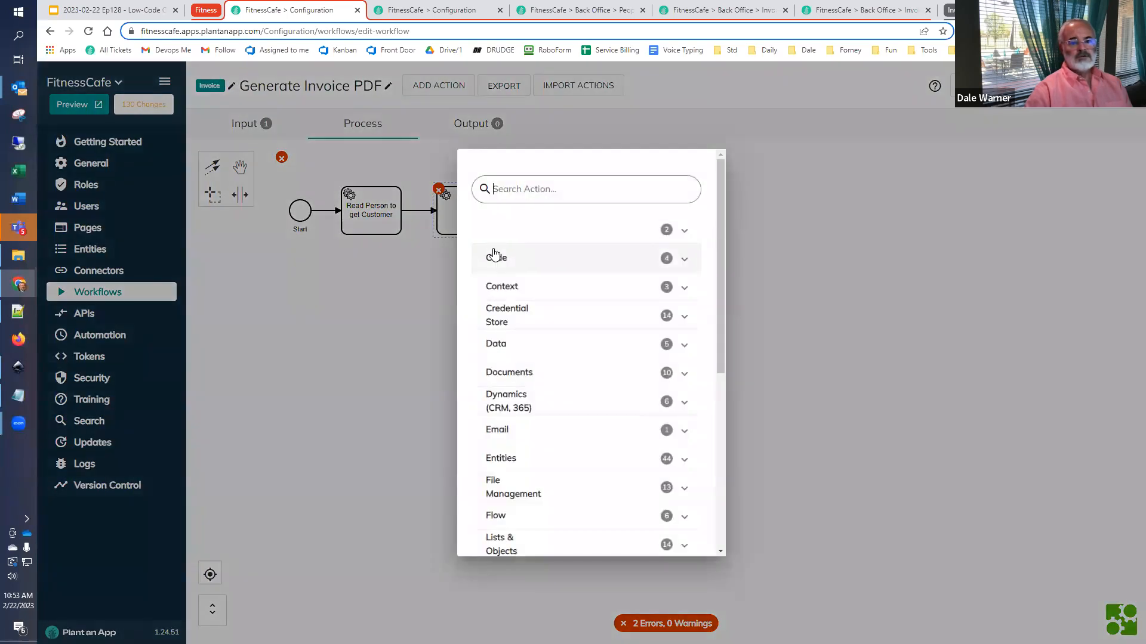
text(read per)
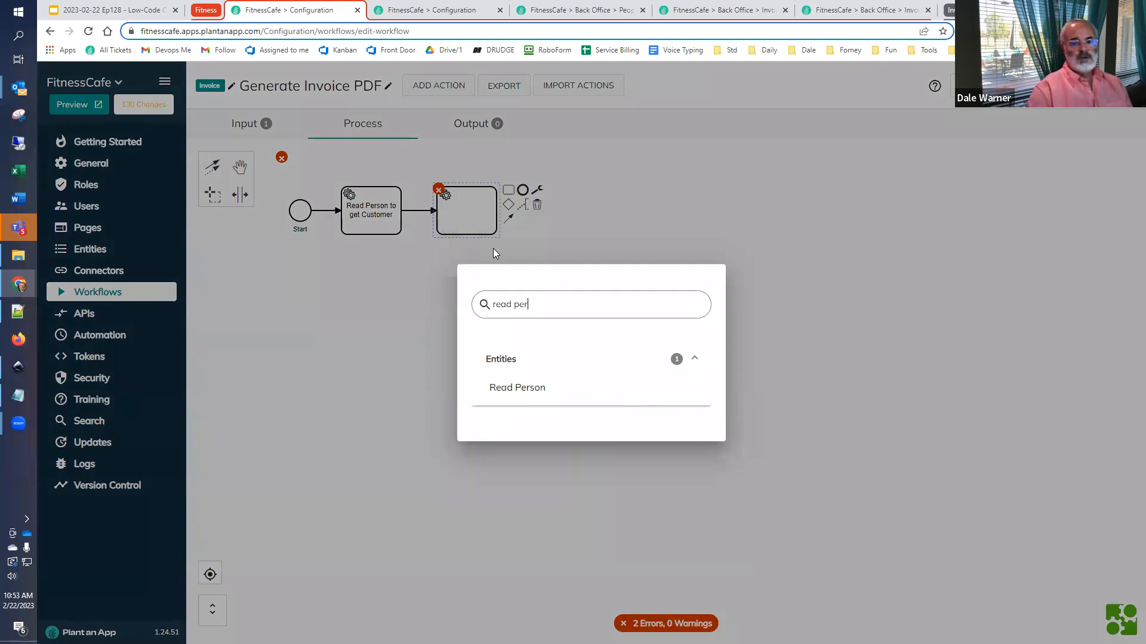
click(501, 389)
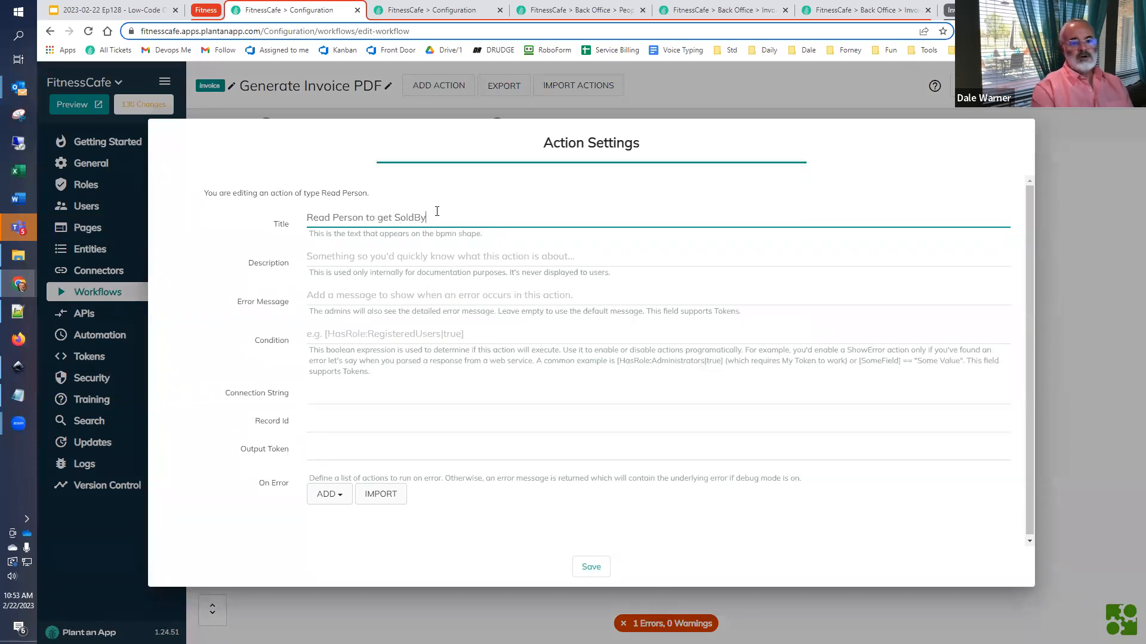
- Set the SoldBy action's Record Id to [Invoice:SoldBy] and its Output Token to SoldBy, and save it
click(383, 429)
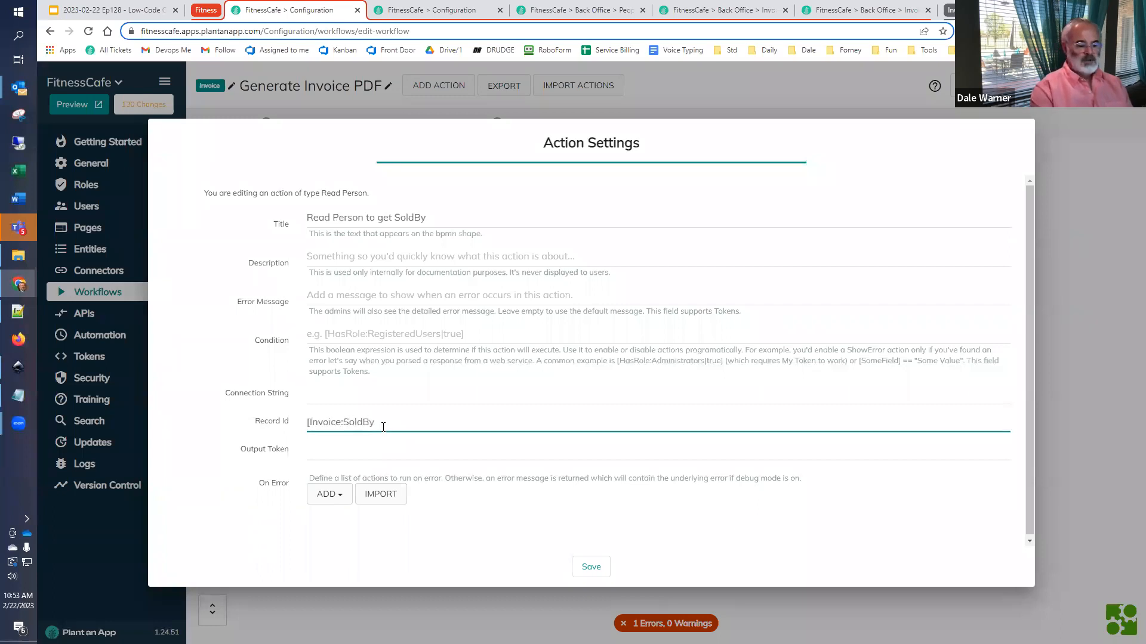
key(Tab)
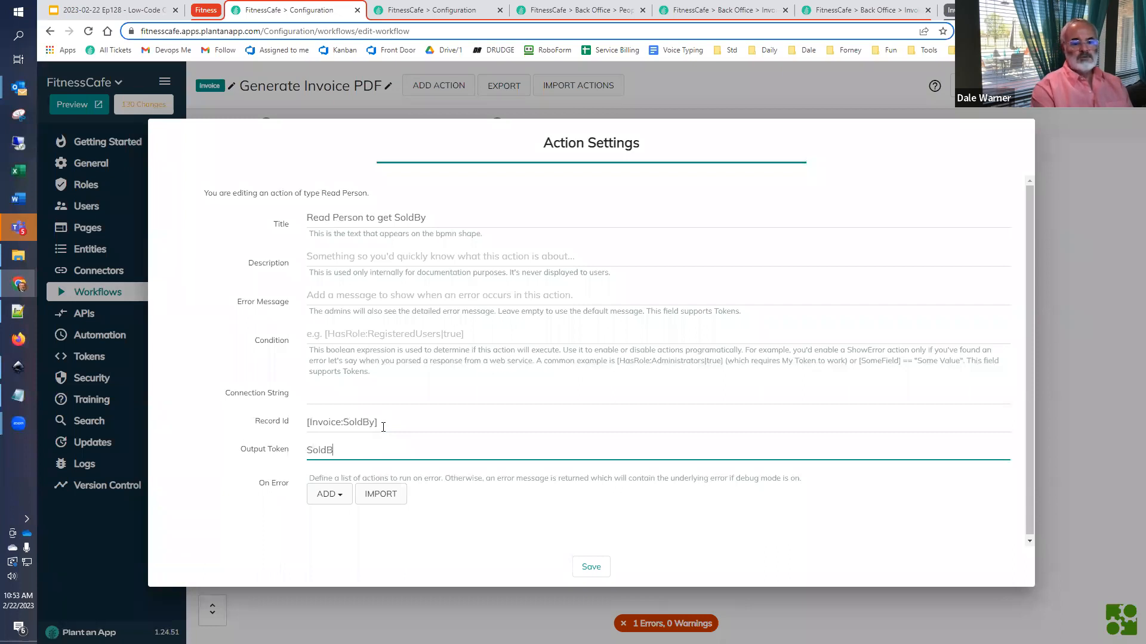
click(597, 571)
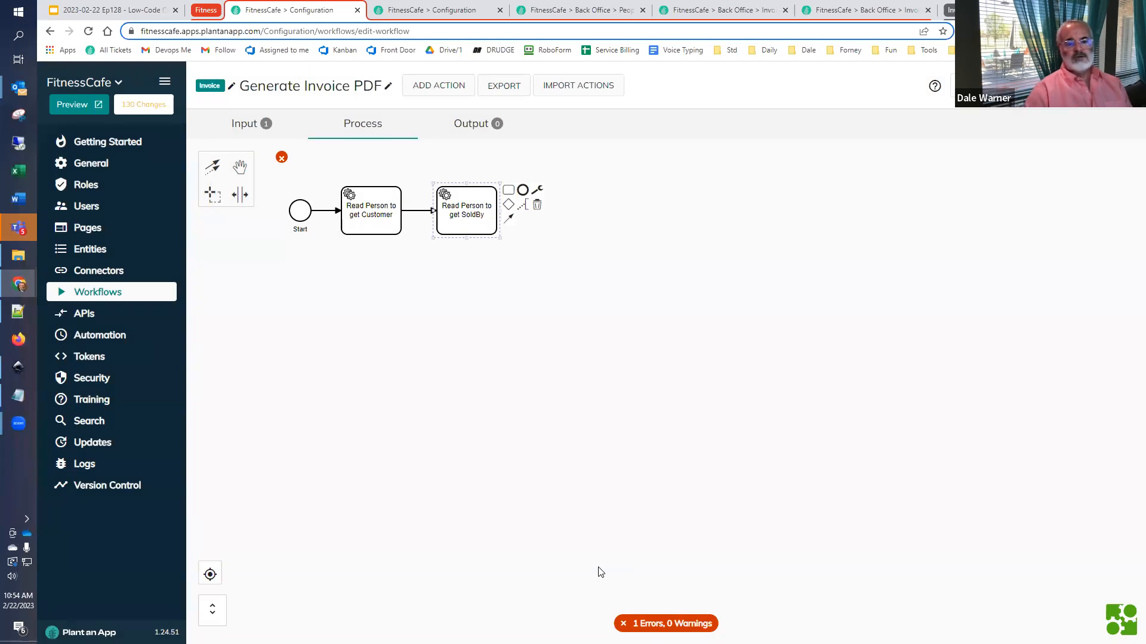
- Add a Generate PDF action after the Read Person to get SoldBy action
click(508, 190)
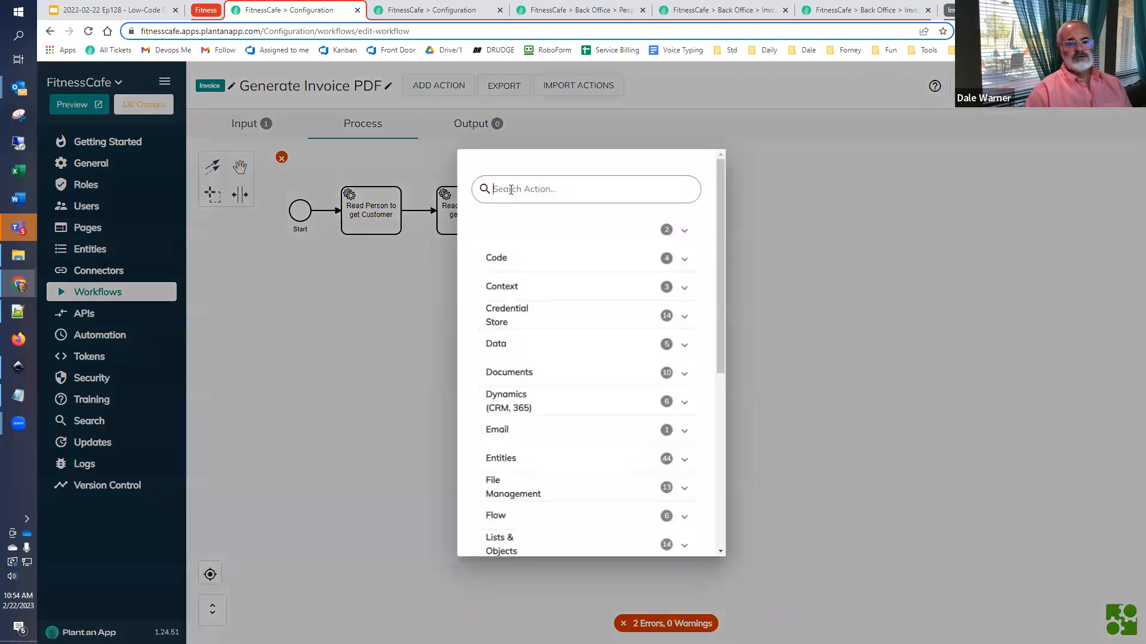
text(pdf)
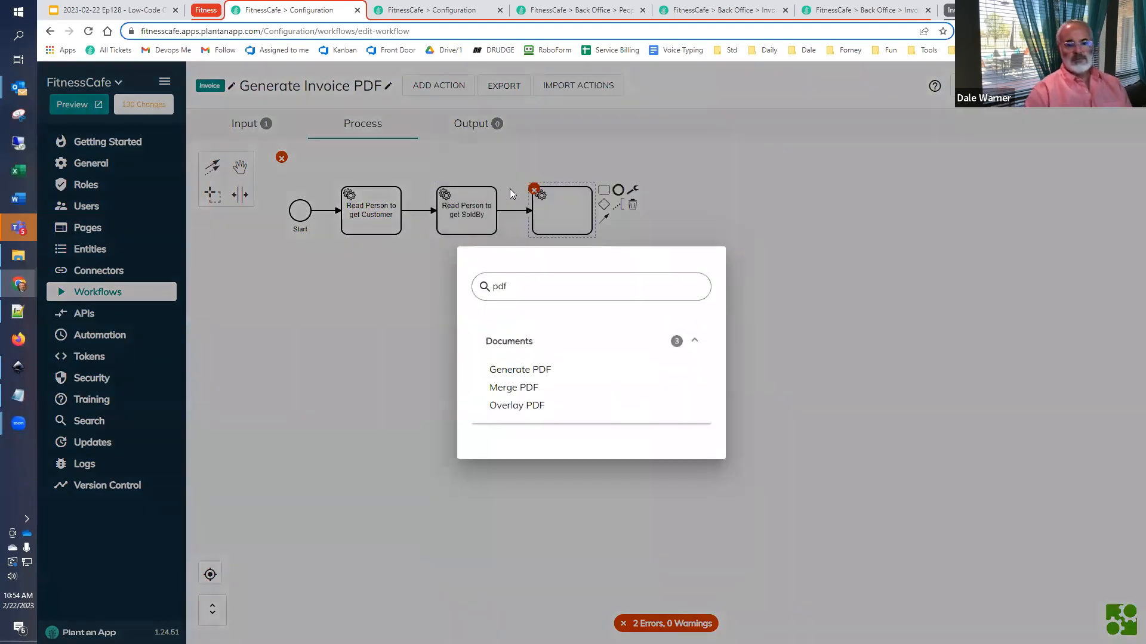
click(518, 368)
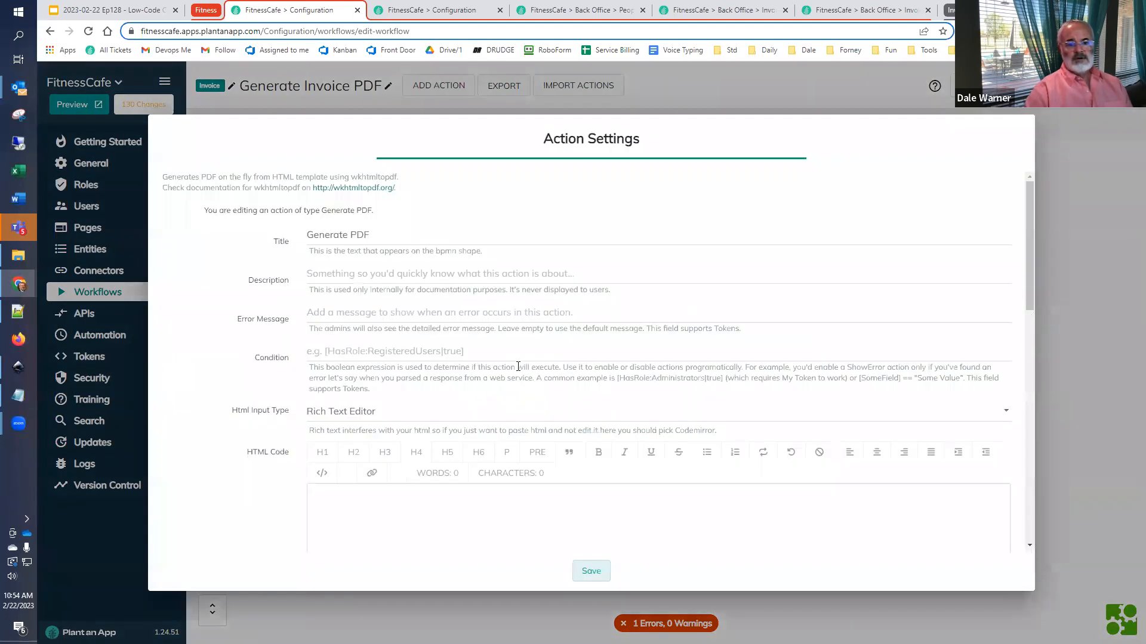
- Change the PDF action's title to Generate PDF for Invoice
click(416, 245)
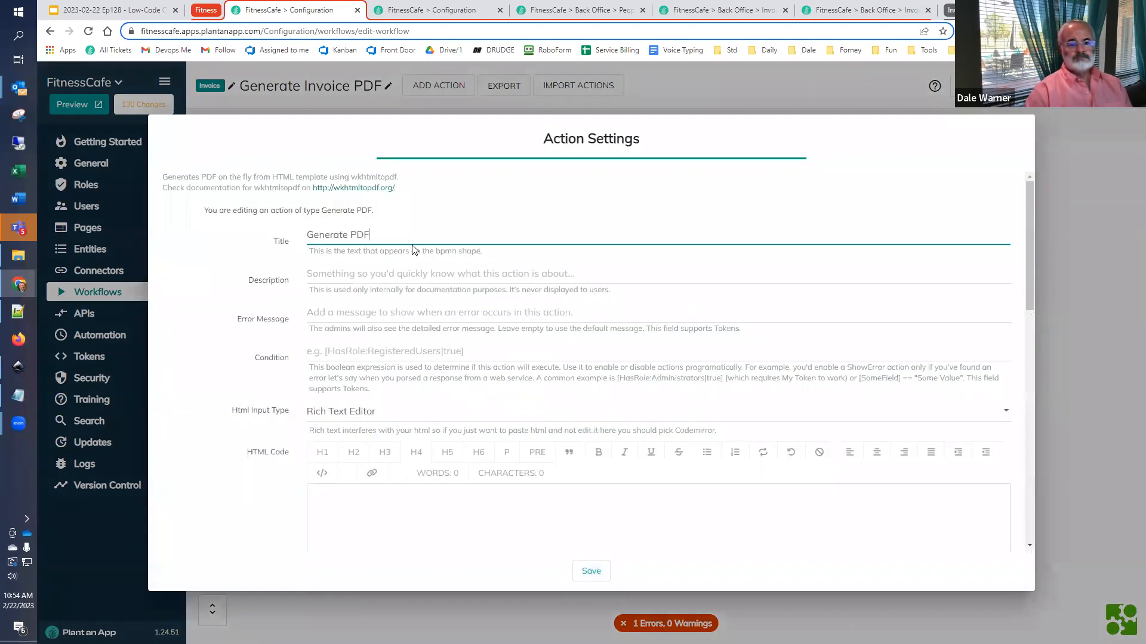
text(for Invoice)
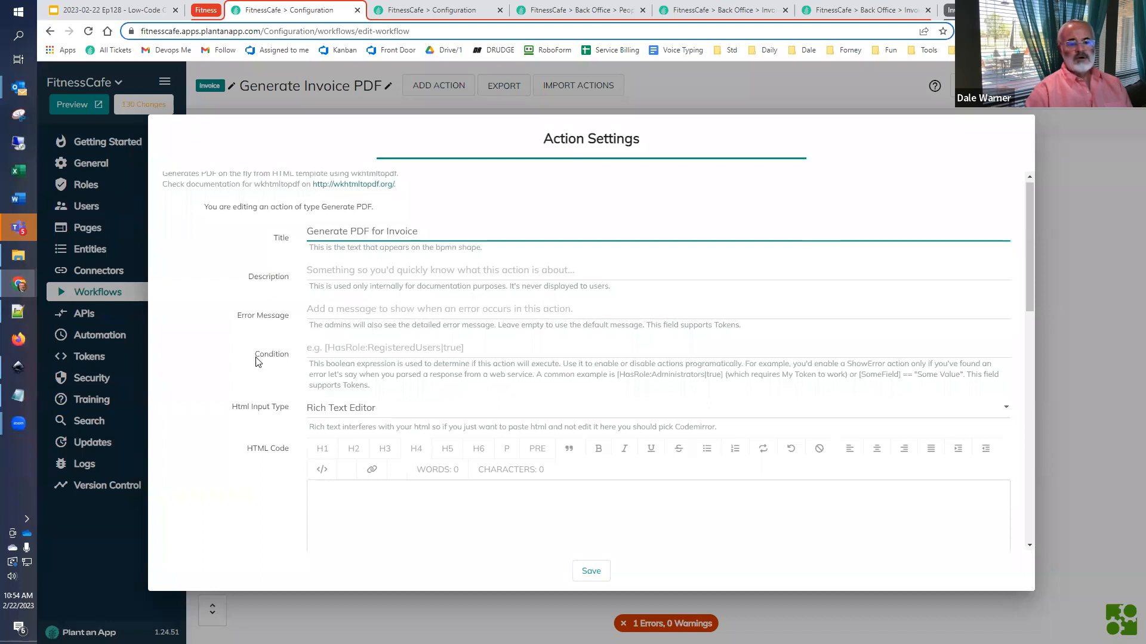
- Switch the action's HTML Code editor to source view and clear its content
scroll(257, 361, down, 4)
scroll(258, 365, up, 1)
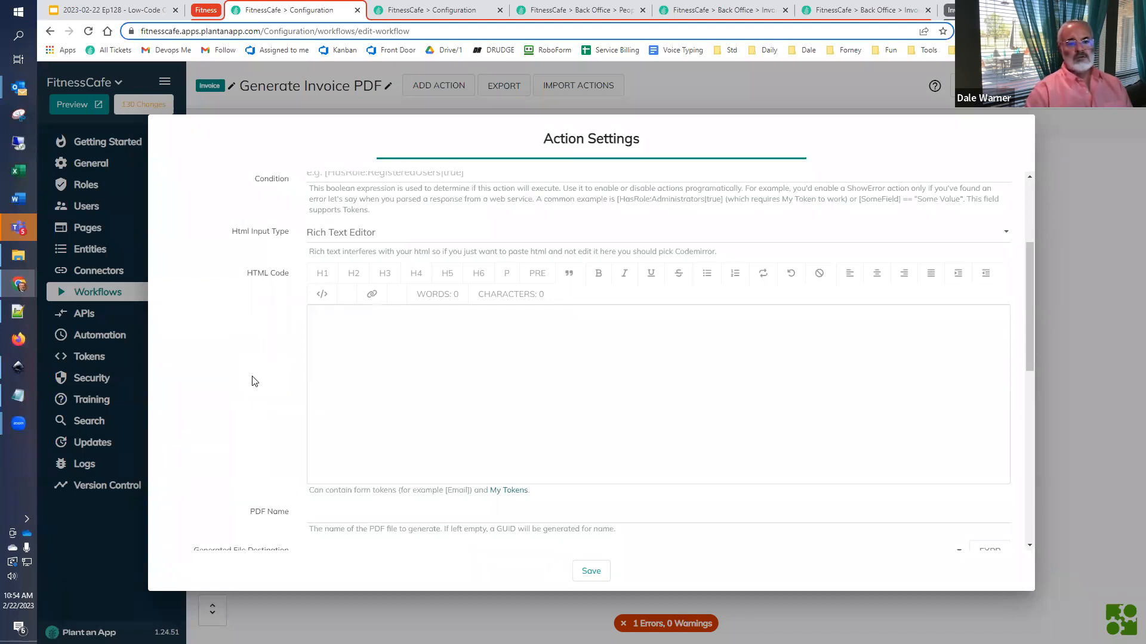
click(345, 327)
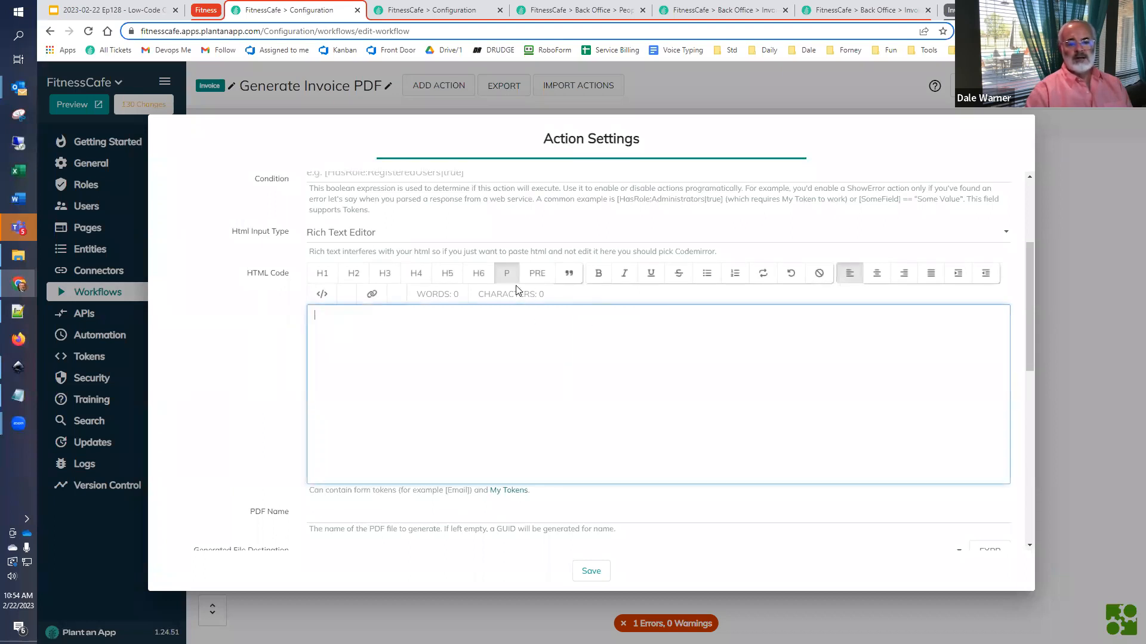
click(322, 295)
key(ctrl+a)
key(BackSpace)
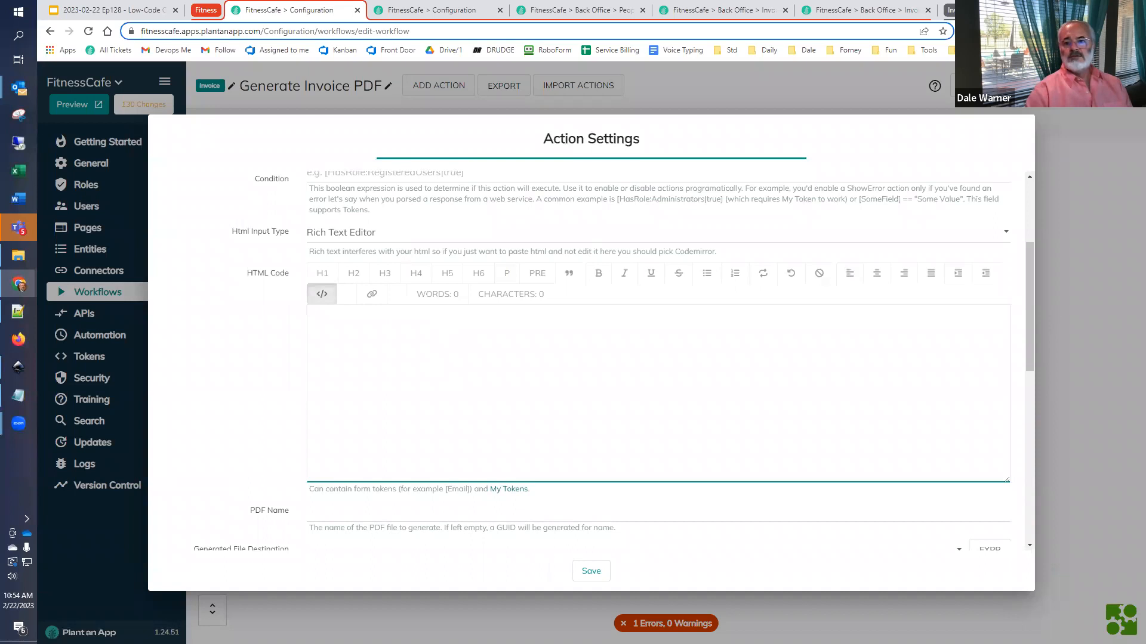
- Copy the entire quote template source from the Online HTML Editor and paste it into the Generate PDF action's HTML Code
click(949, 11)
click(913, 12)
click(335, 328)
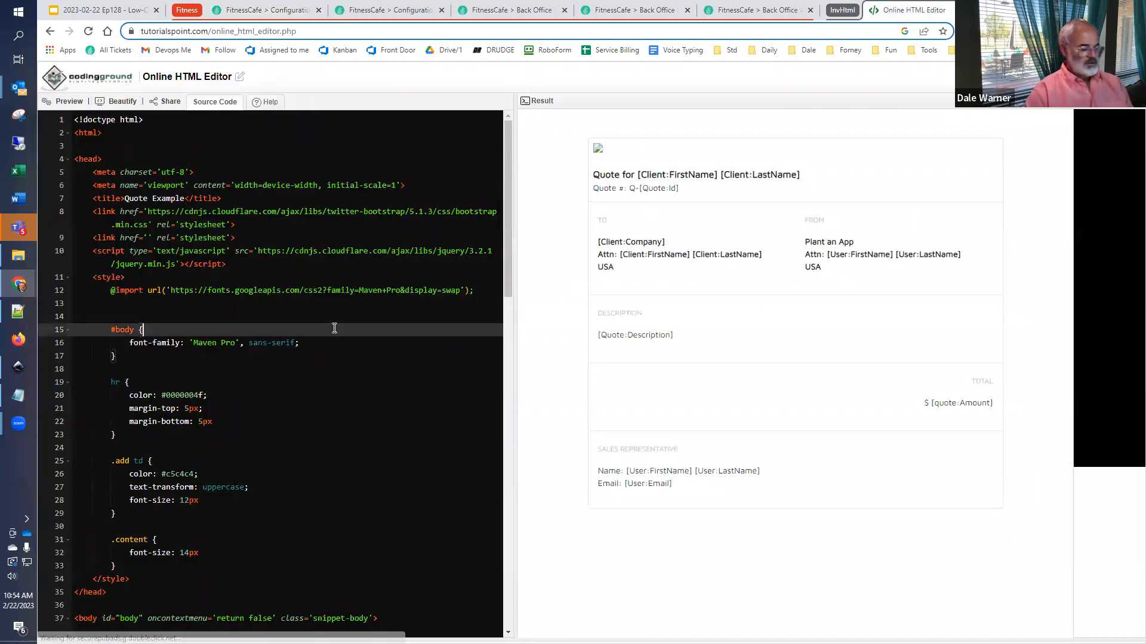
key(ctrl+a)
click(274, 11)
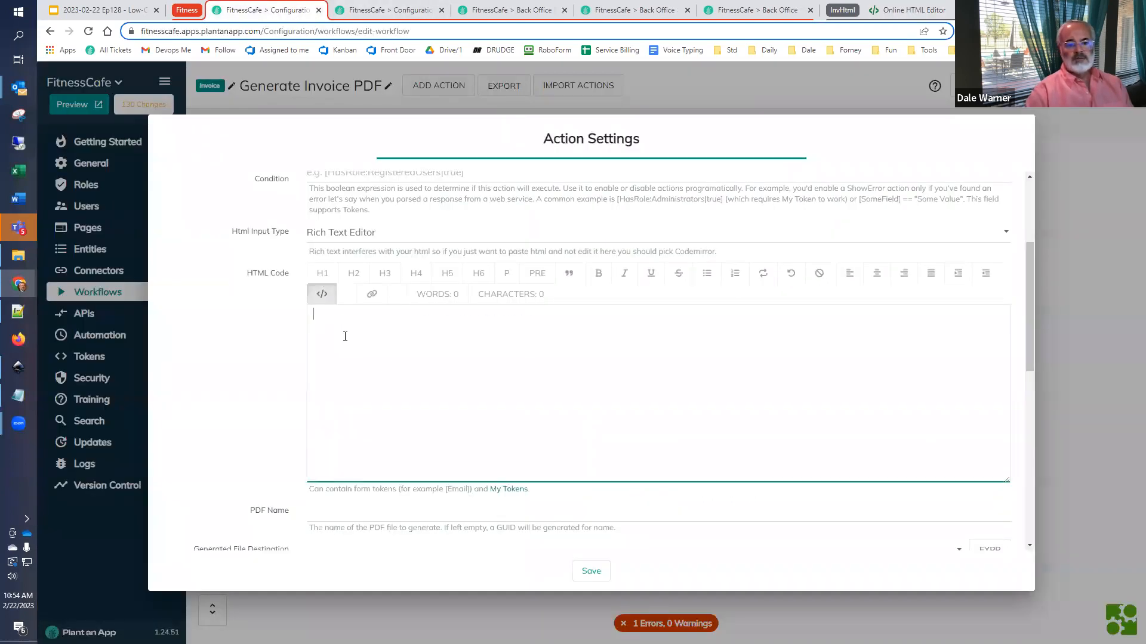
key(ctrl+v)
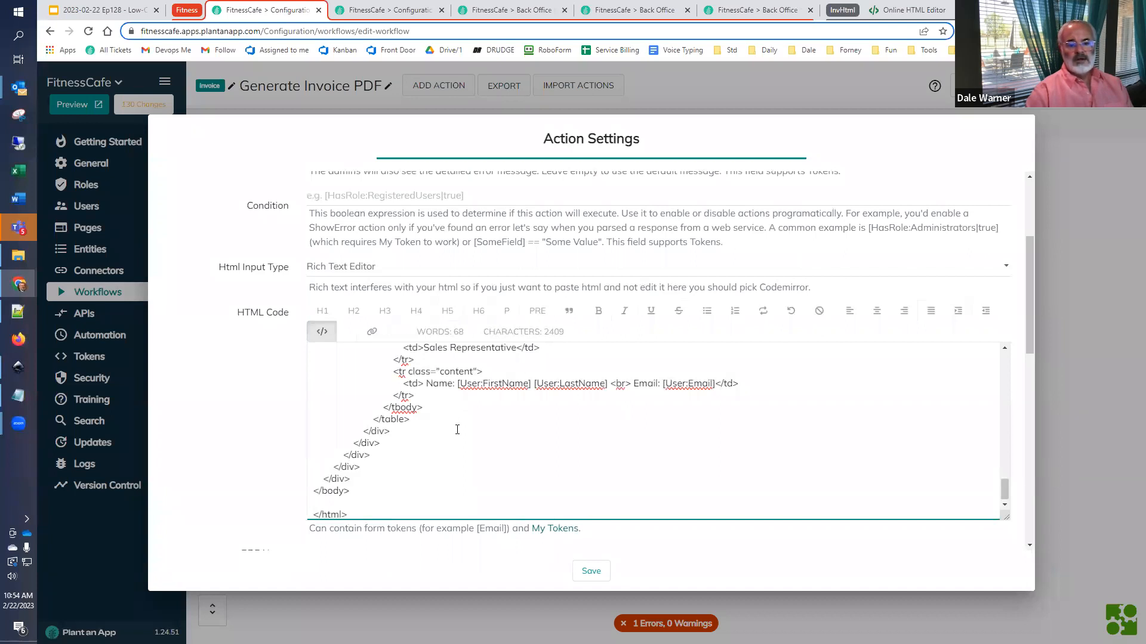
- Set the PDF Name to Invoice_[Invoice:InvoiceNumber]_[GUID:NewCompact]
scroll(457, 429, up, 10)
scroll(457, 430, down, 10)
scroll(257, 387, down, 6)
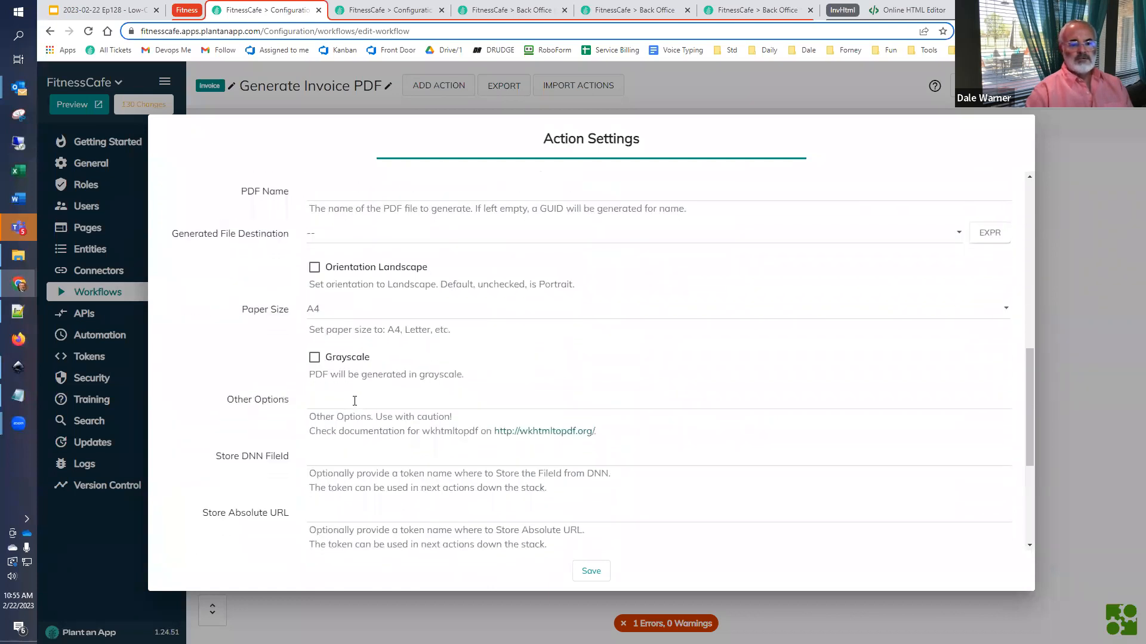
scroll(355, 401, down, 2)
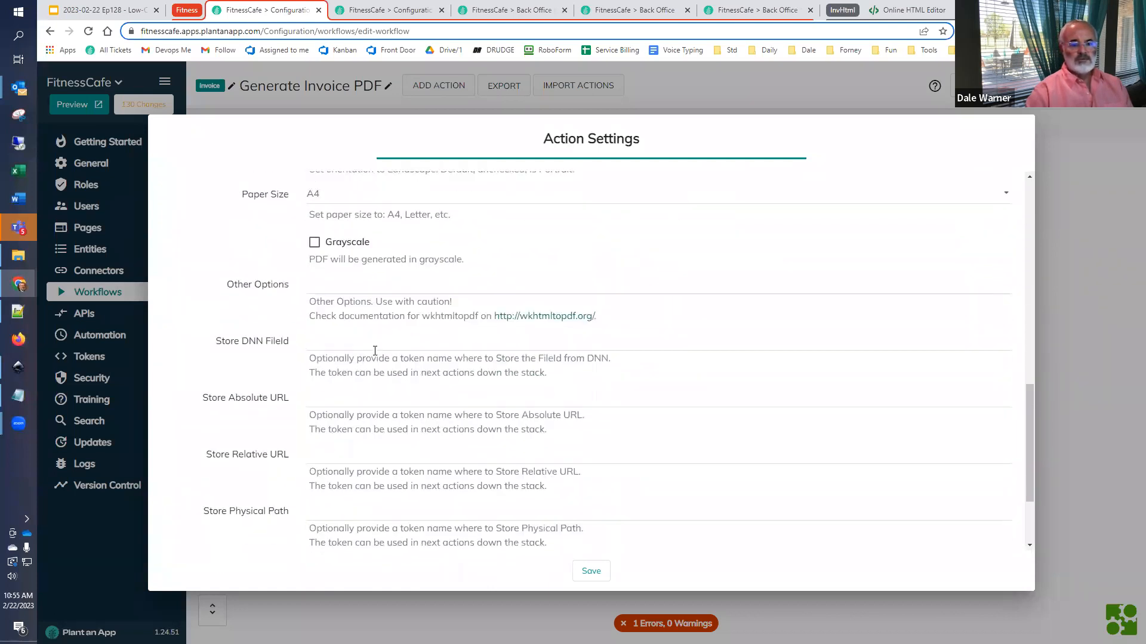
click(371, 402)
scroll(371, 401, up, 5)
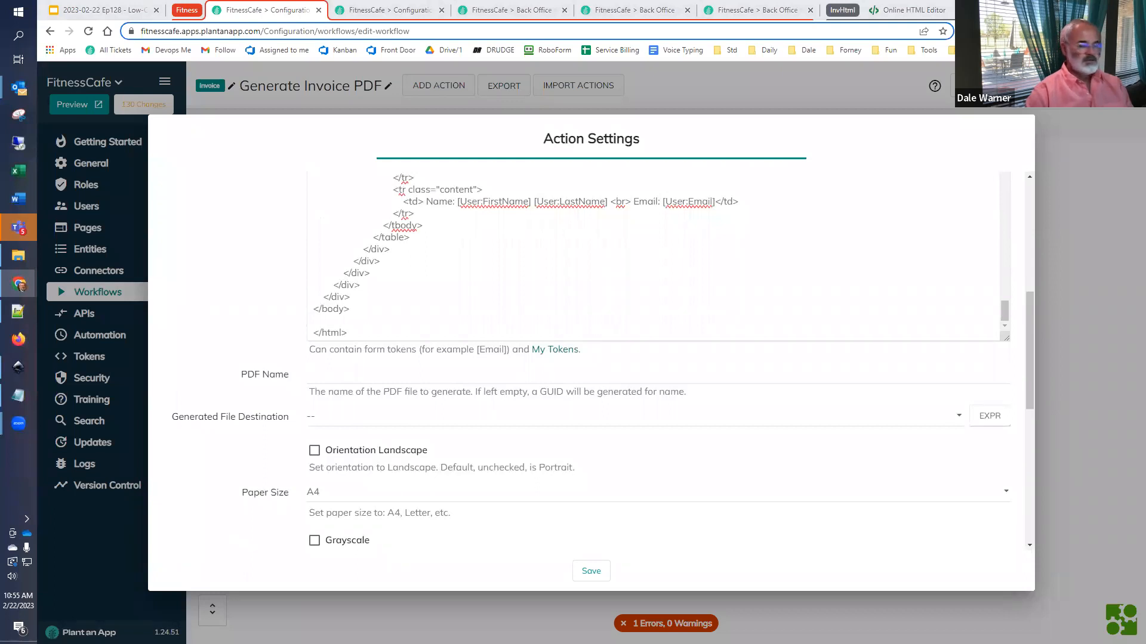
click(419, 378)
text(Invoice_[Invoice:InvoiceNumber]_[GUID:NewCompact])
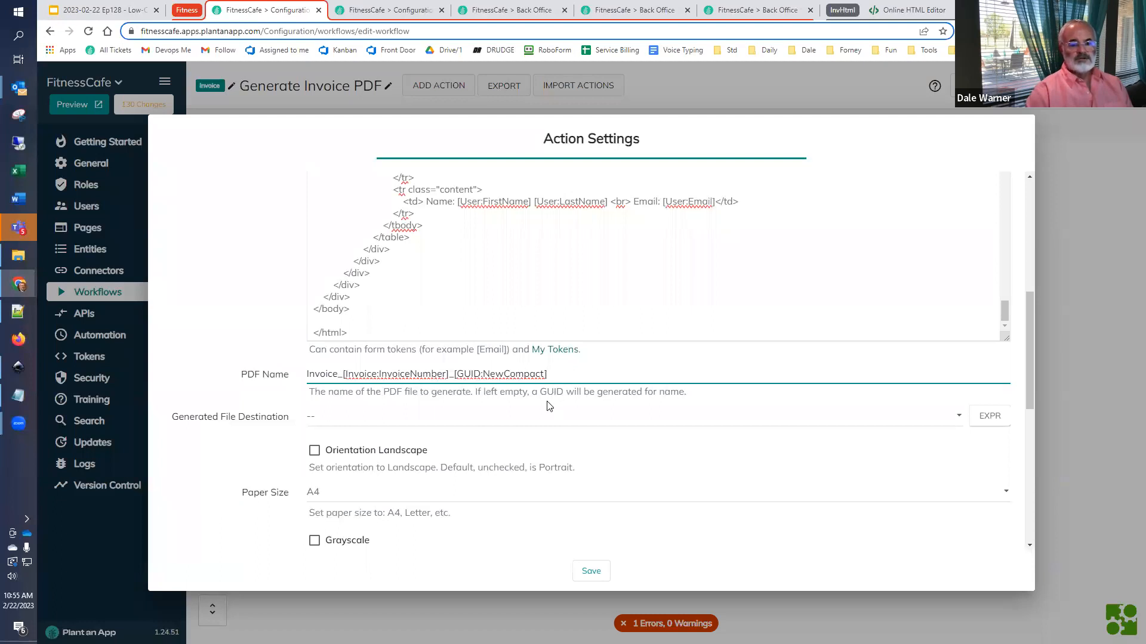
- Switch the Generated File Destination to an expression and set it to /Temp
click(400, 420)
text(/t)
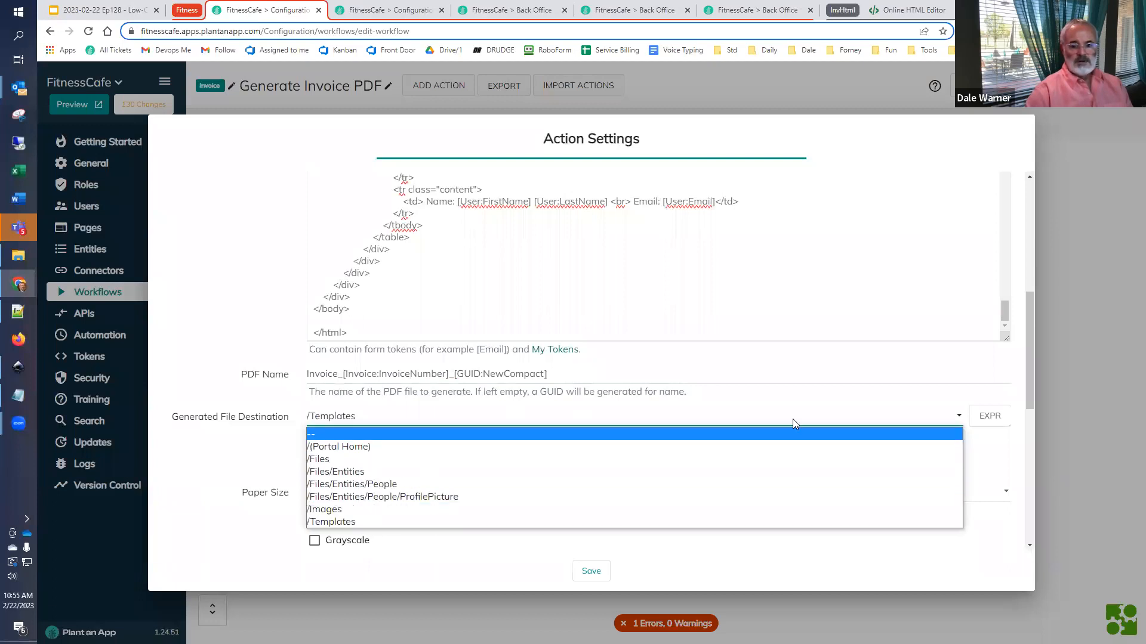
click(989, 416)
click(437, 421)
text(/Temp)
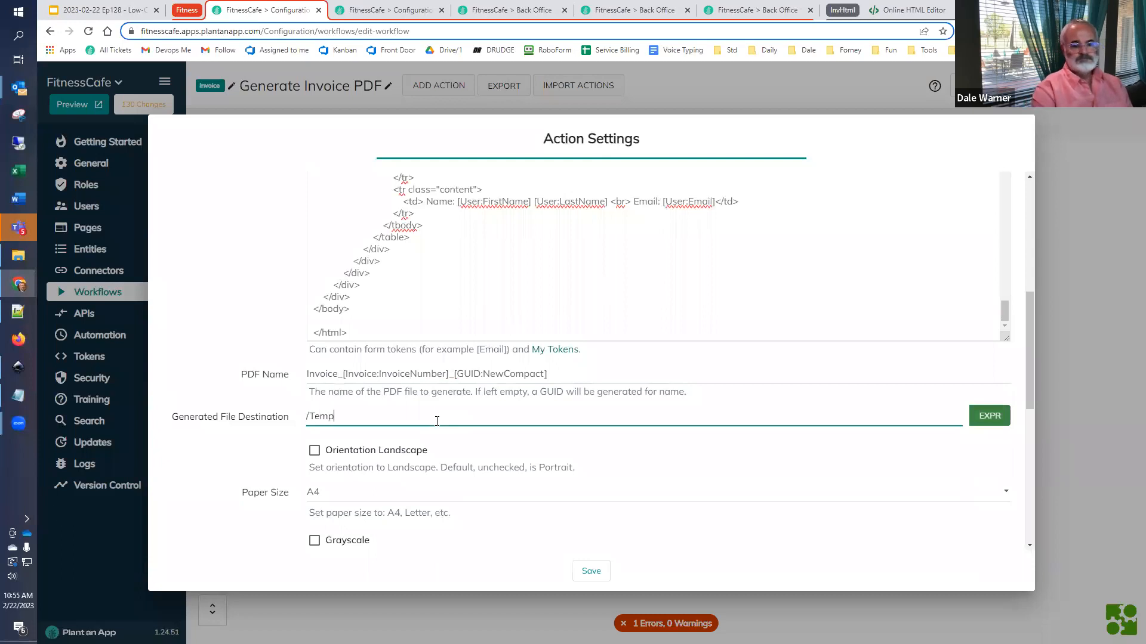
- Set the Store Absolute URL token to absoluteUrl, save the action and connect an End event after it
scroll(336, 489, down, 2)
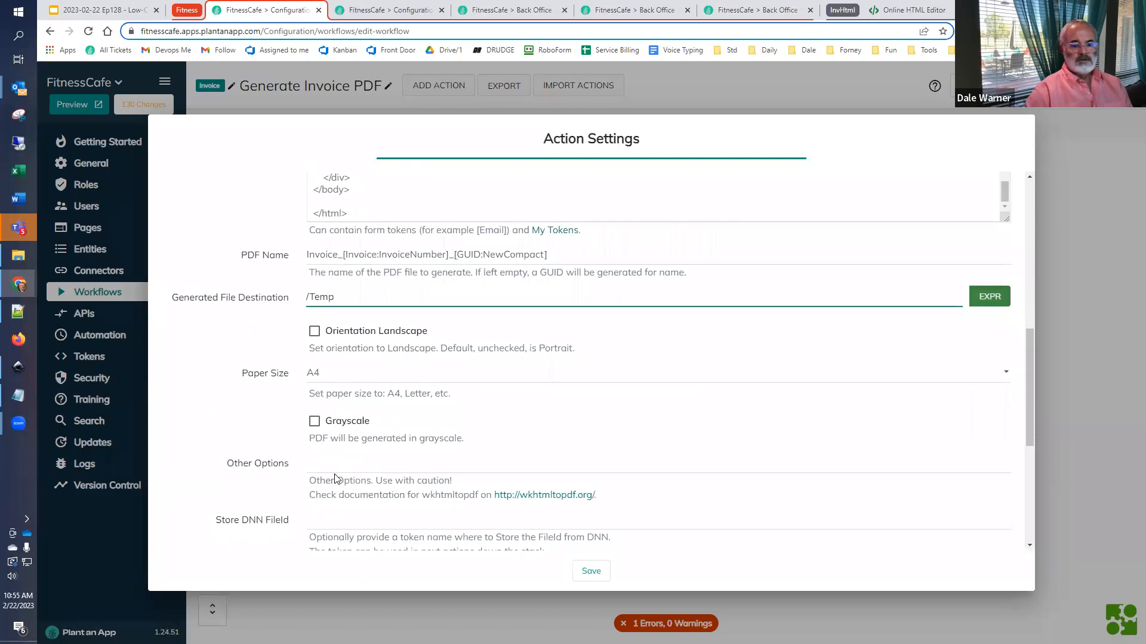
scroll(336, 479, down, 2)
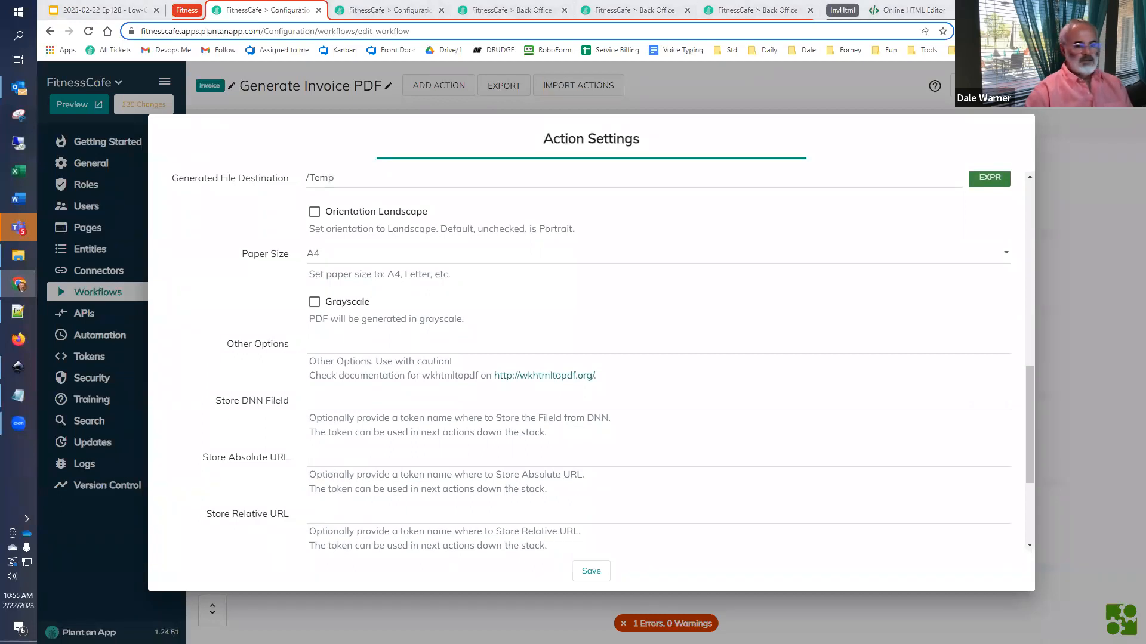
click(384, 456)
text(absoluteUrl)
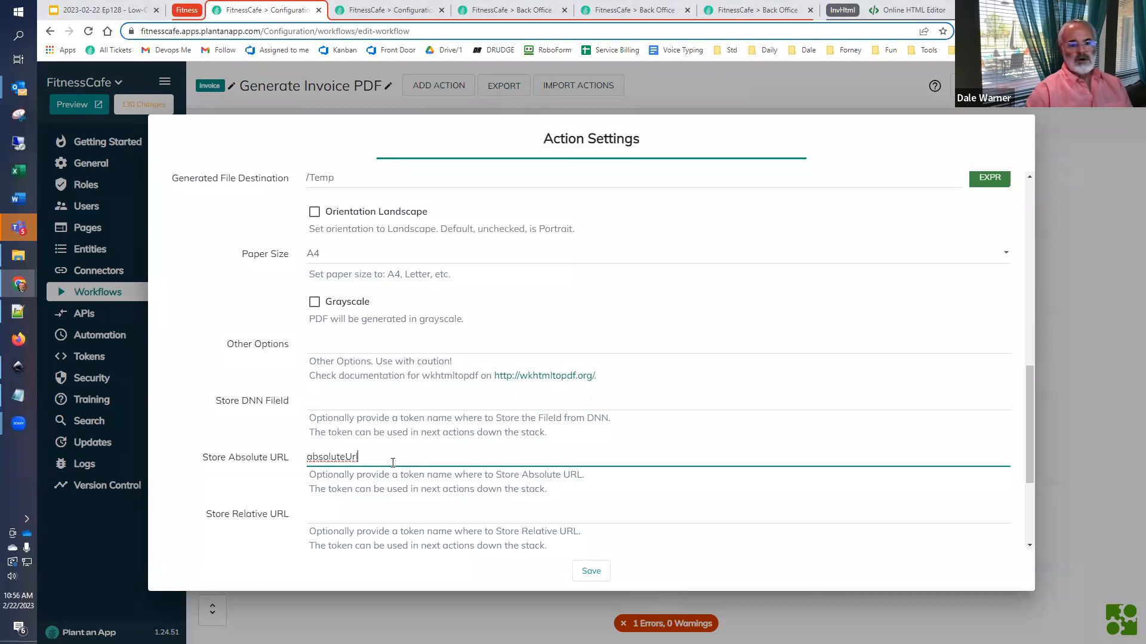
click(590, 572)
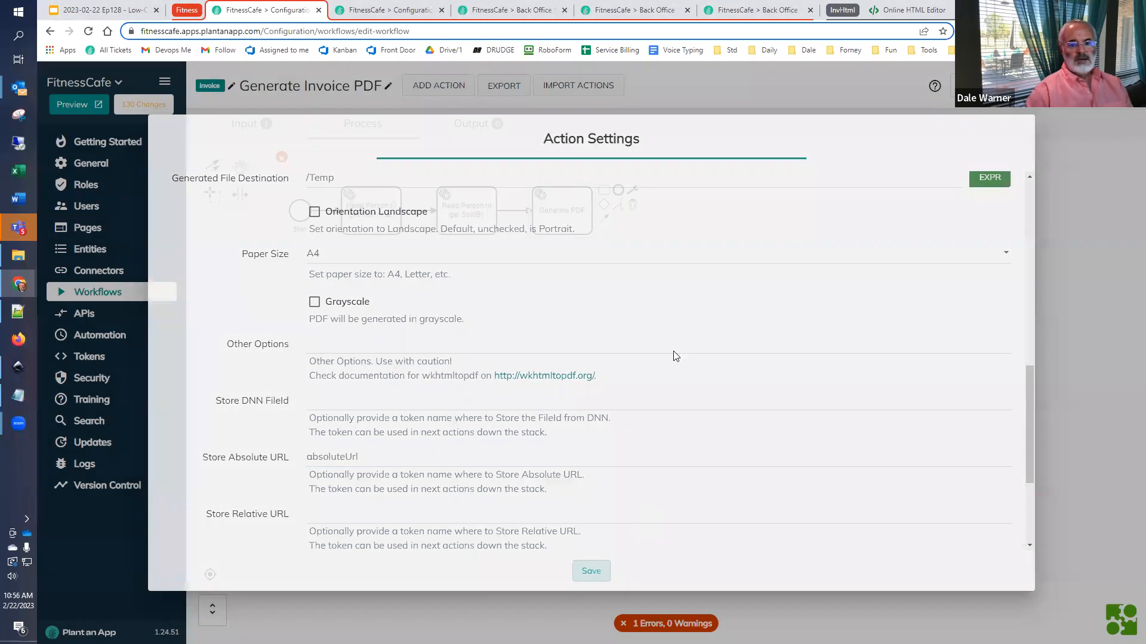
click(619, 191)
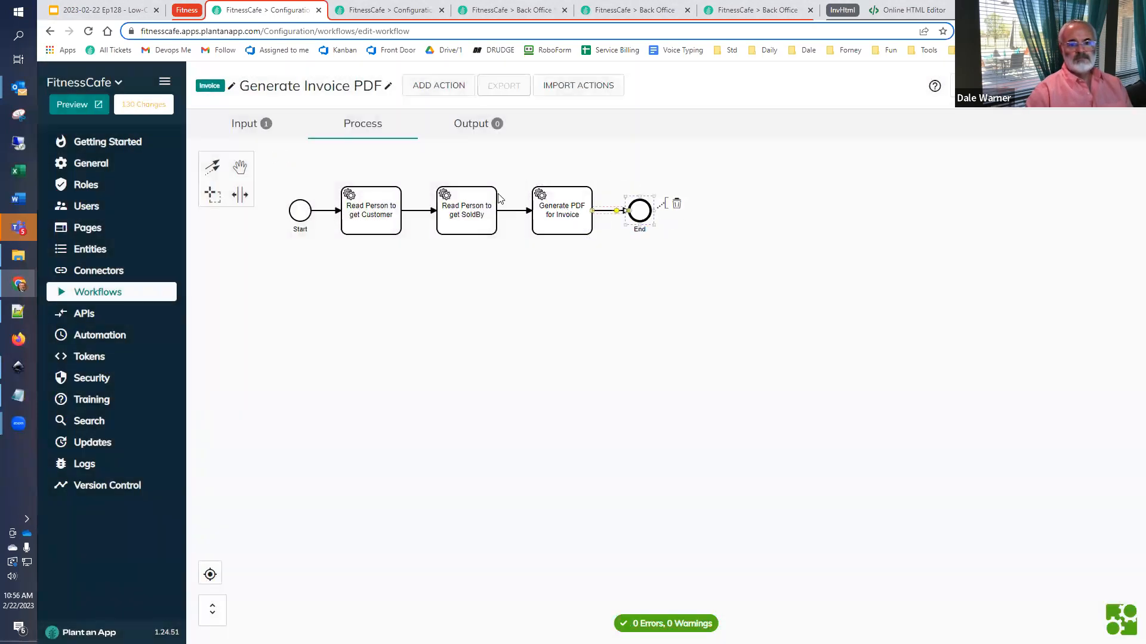
- Add a workflow output parameter named PDFURL with the value [absoluteUrl]
click(472, 127)
click(260, 209)
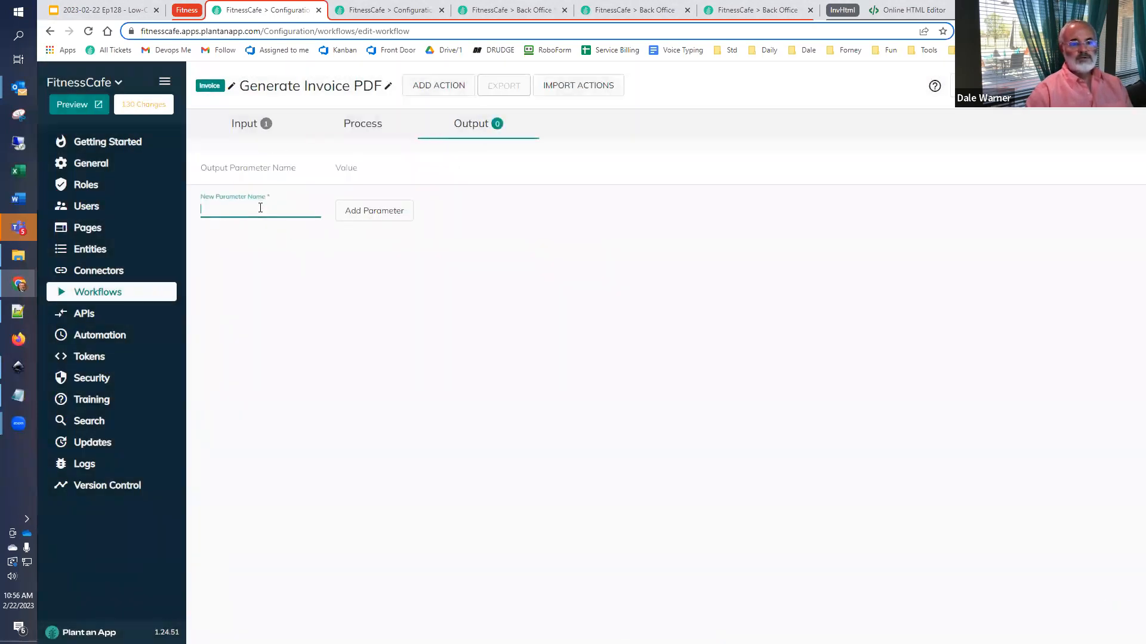
text(absoluteUrl)
double_click(215, 217)
text(PDFUR)
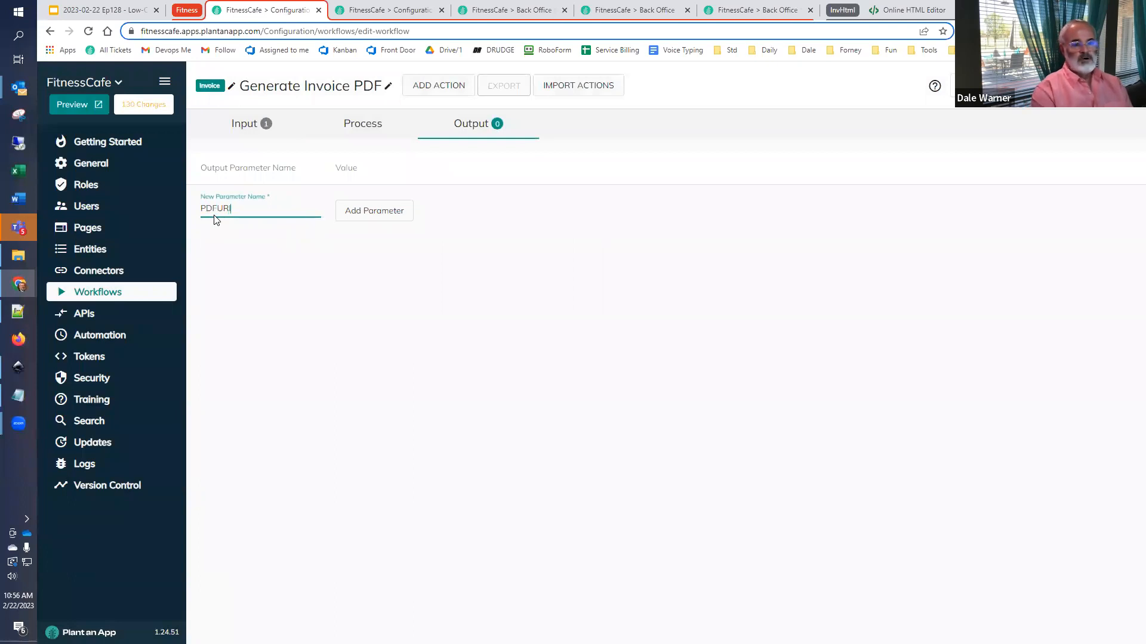
text(L)
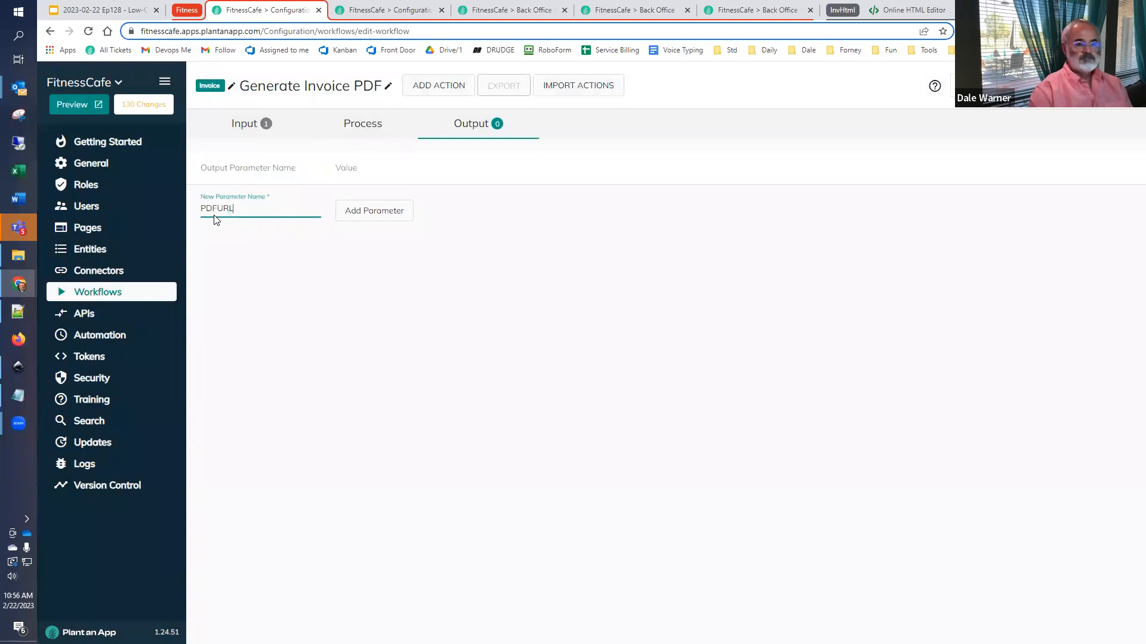
click(366, 219)
click(370, 198)
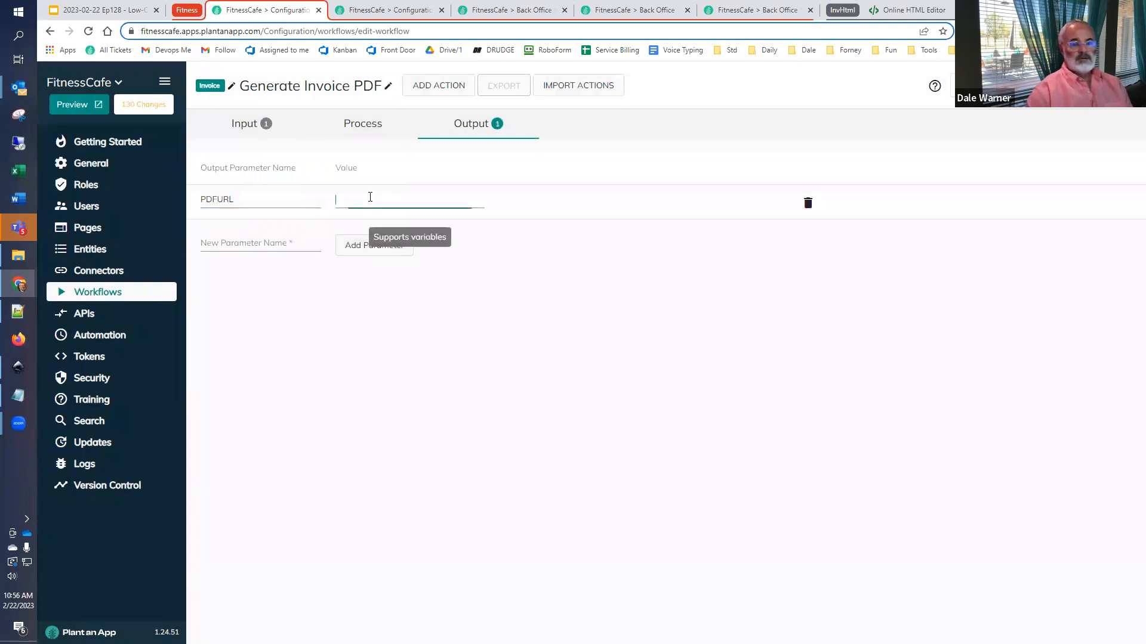
text([absoluteUrl])
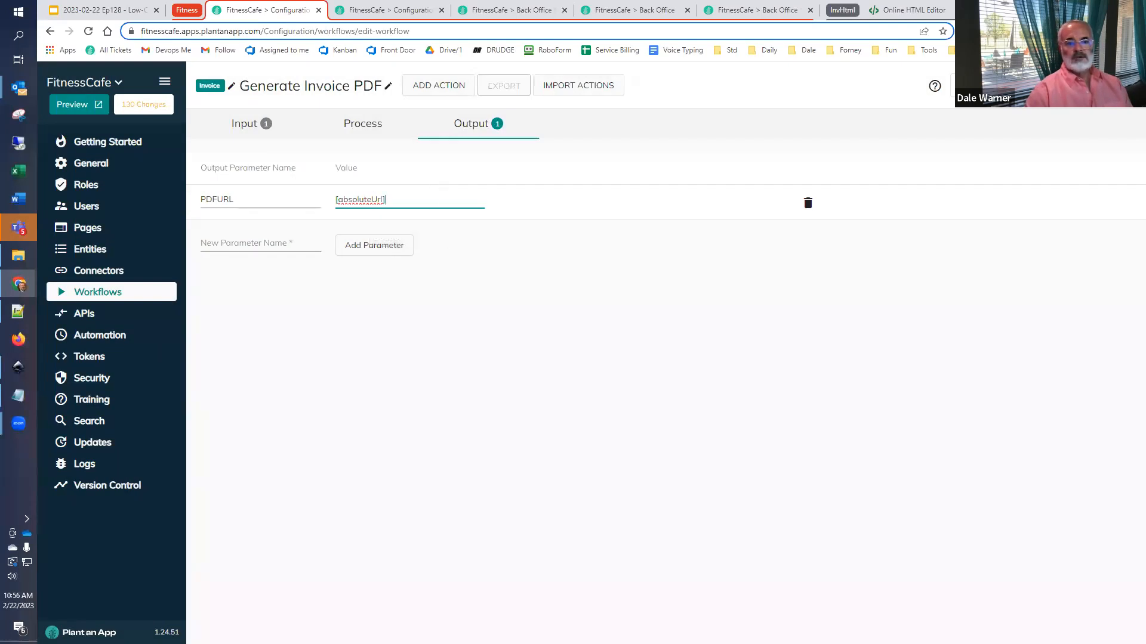
- Check the Invoices listing for a record's Id and test-run the workflow with Invoice Record Id 2
click(1014, 85)
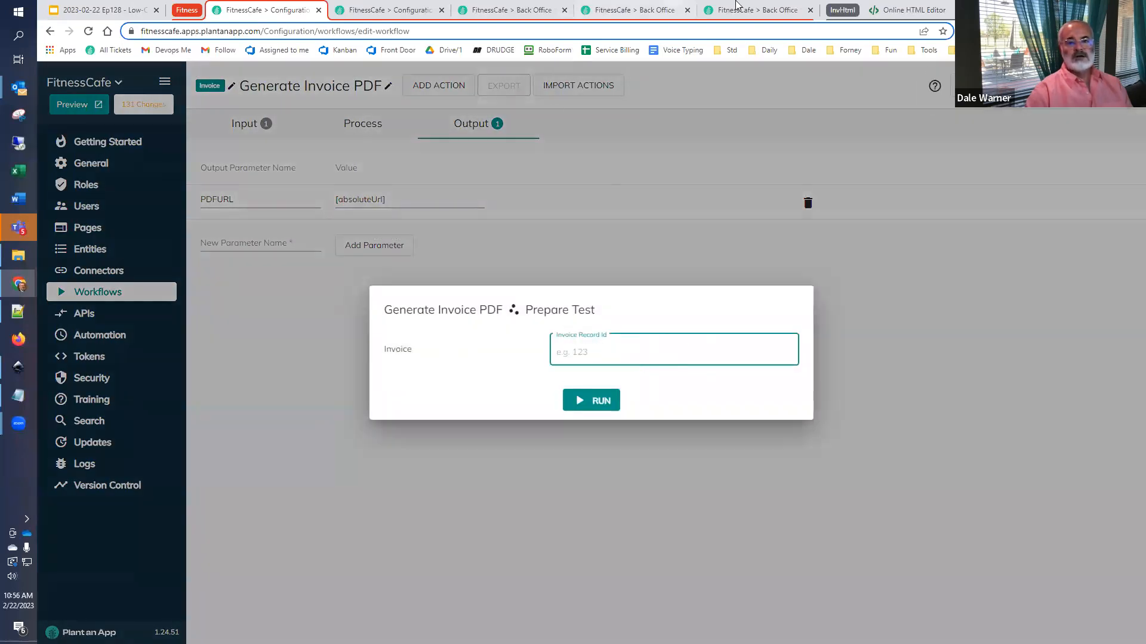
click(644, 10)
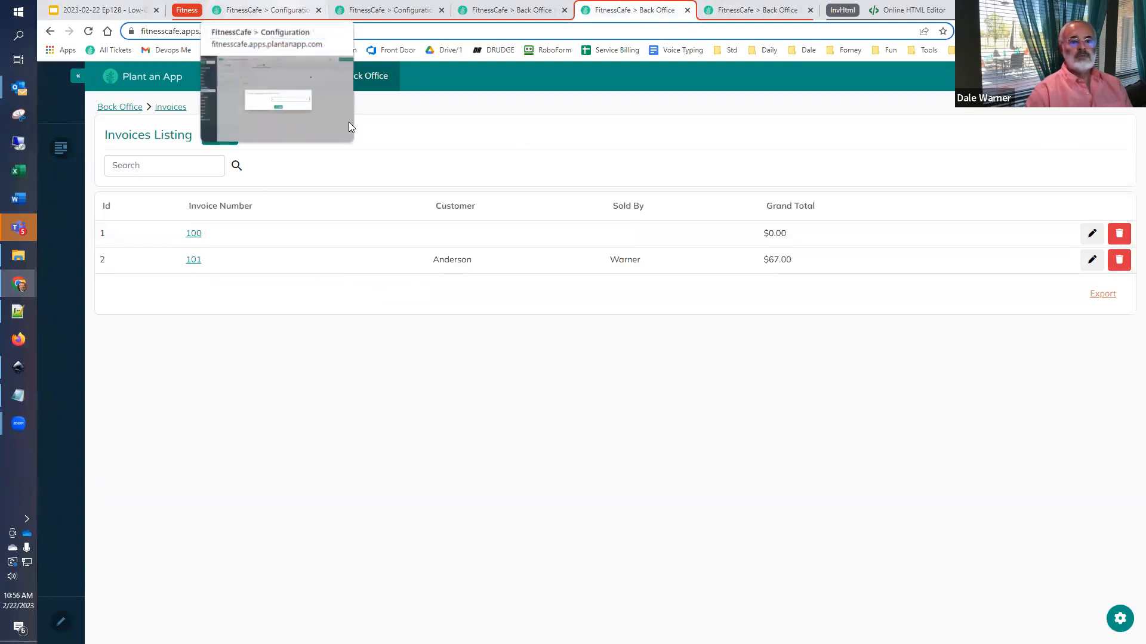
click(287, 11)
text(2)
click(583, 398)
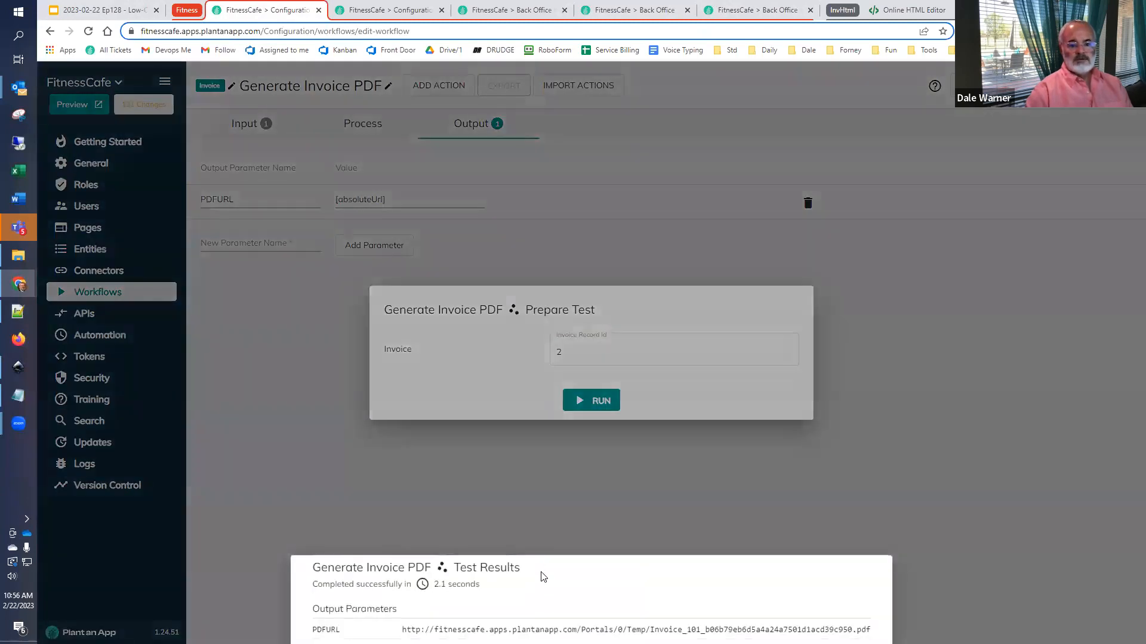
- Copy the PDFURL value from the test results and open it in a new browser tab
drag(402, 629, 871, 630)
key(ctrl+c)
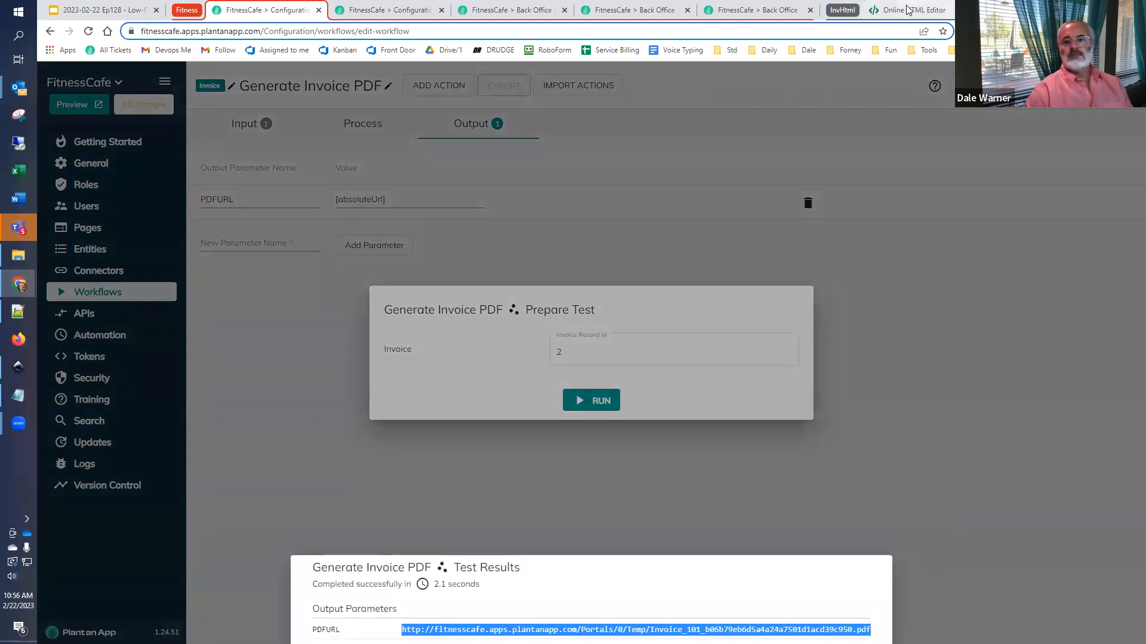
key(ctrl+t)
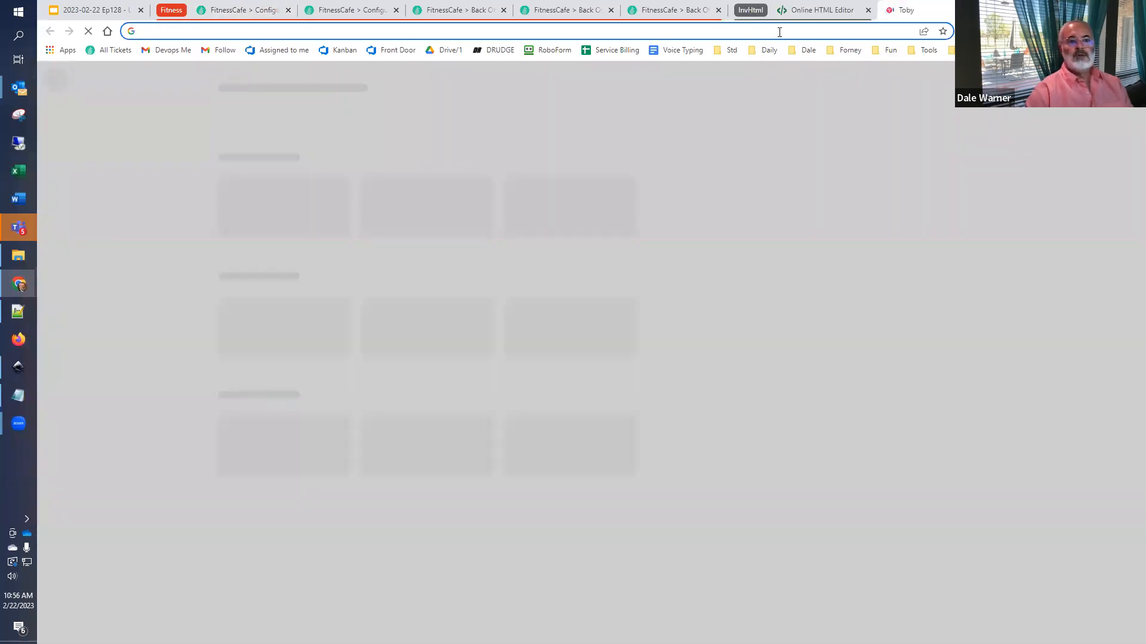
key(ctrl+v)
key(Return)
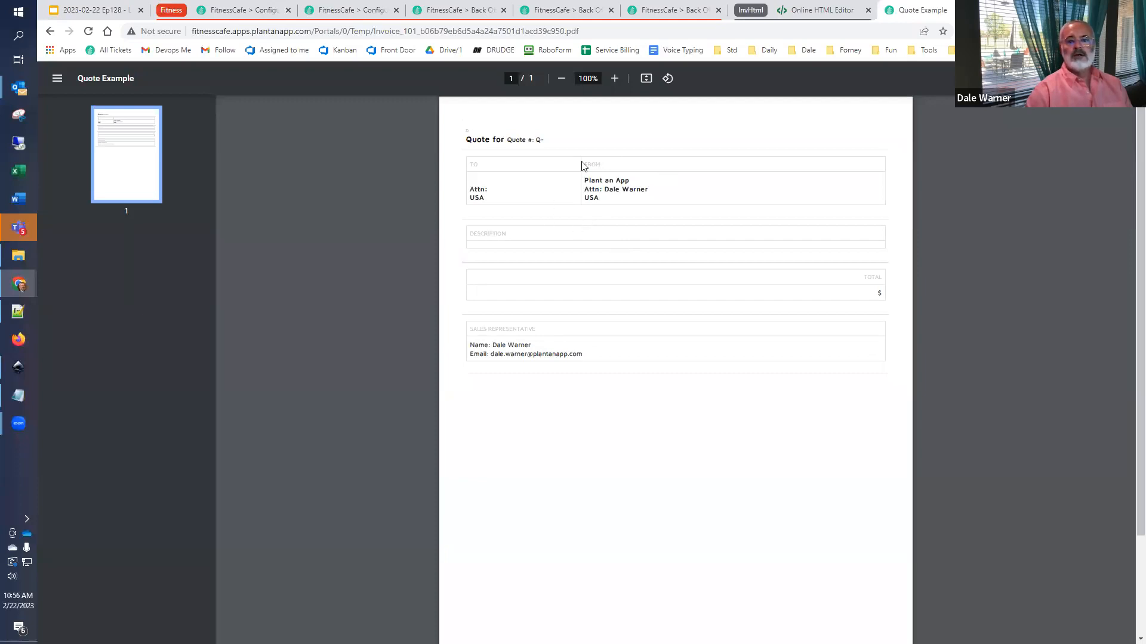
- Return to the quote template in the Online HTML Editor and change the page title to Invoice
click(253, 10)
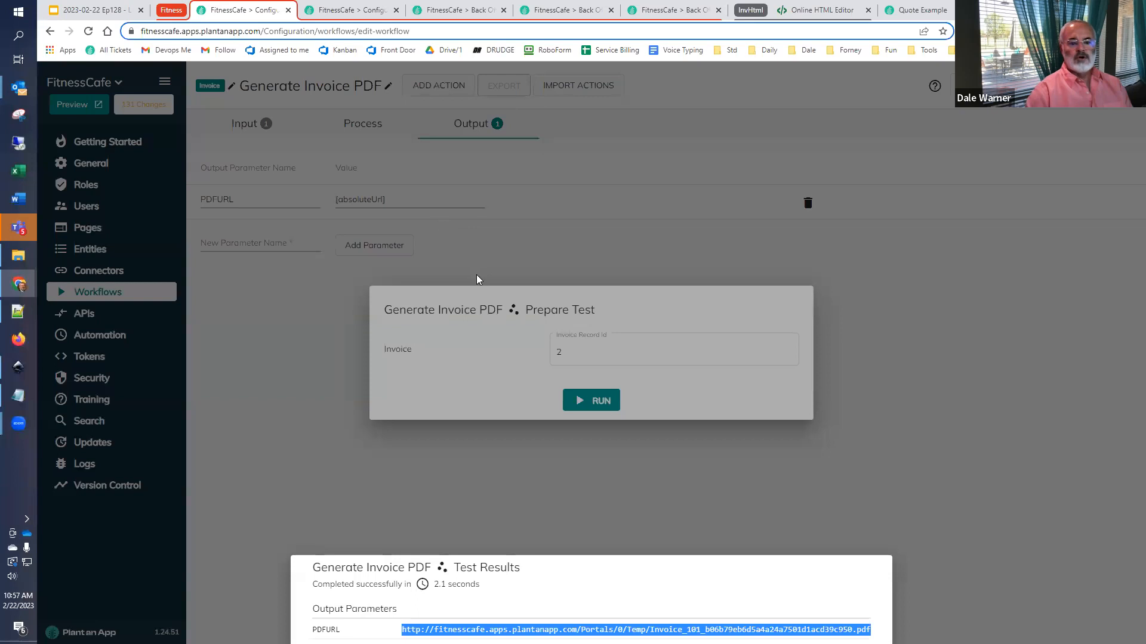
click(799, 11)
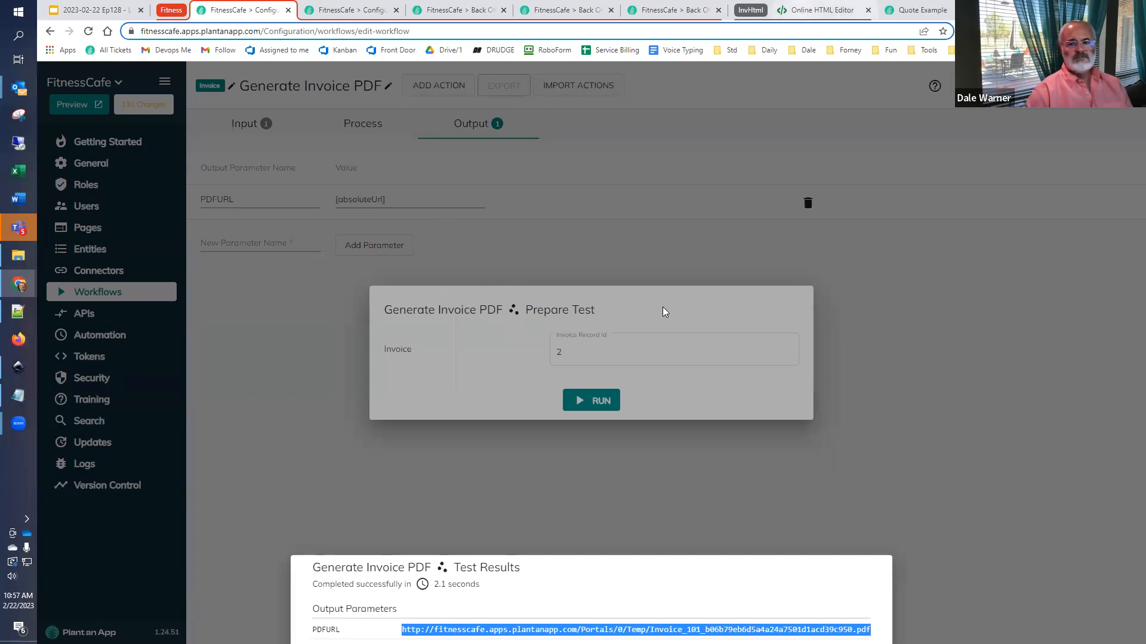
click(176, 376)
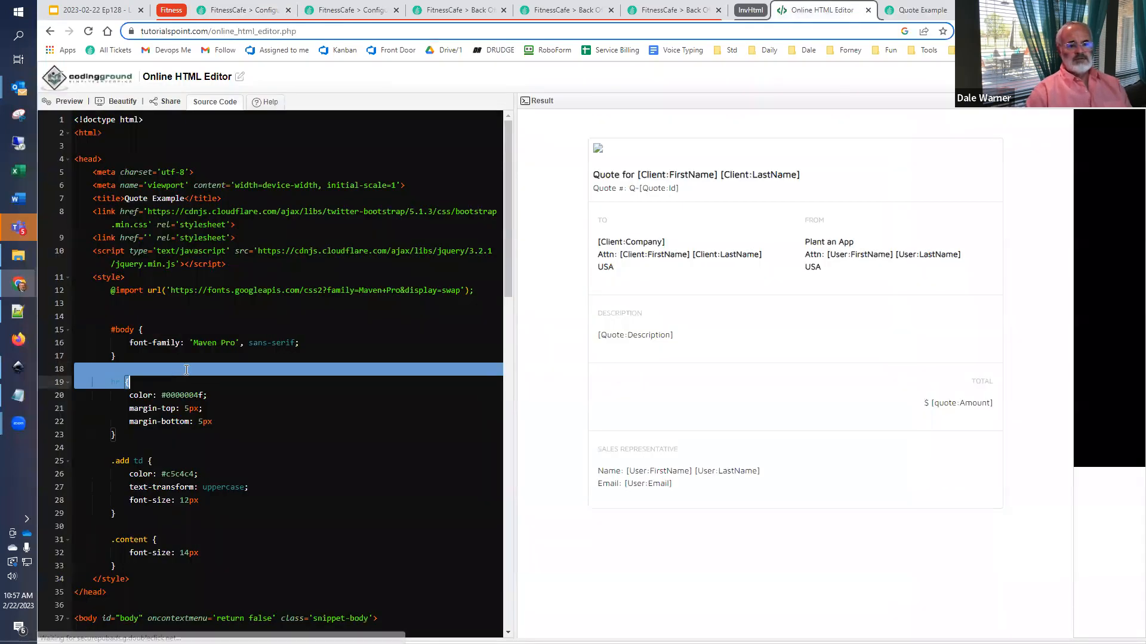
click(365, 315)
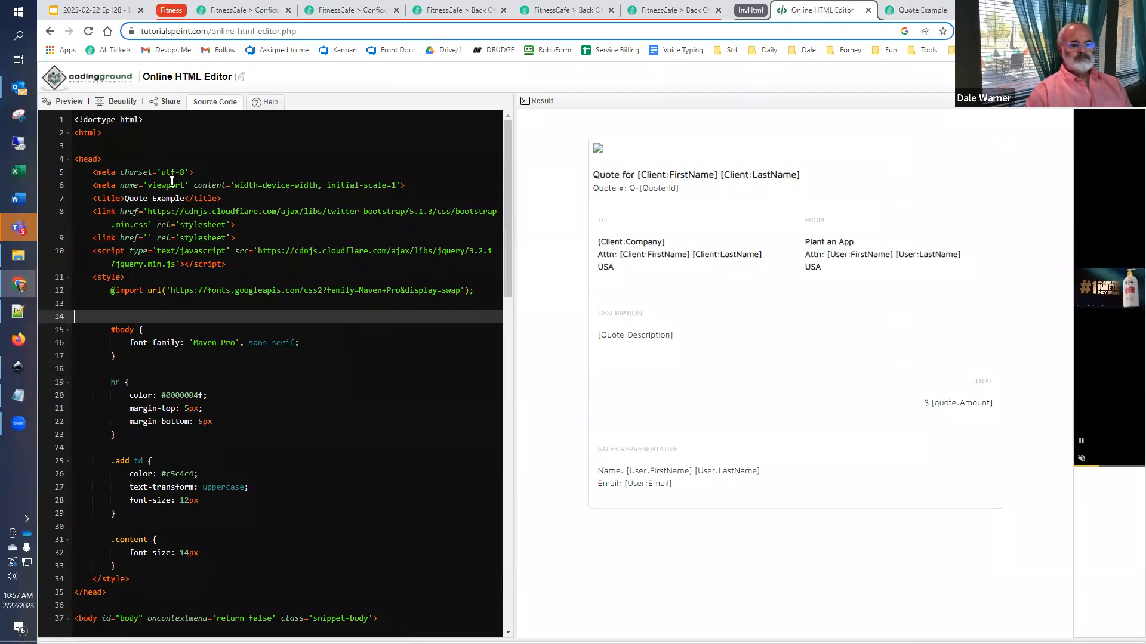
drag(126, 199, 186, 199)
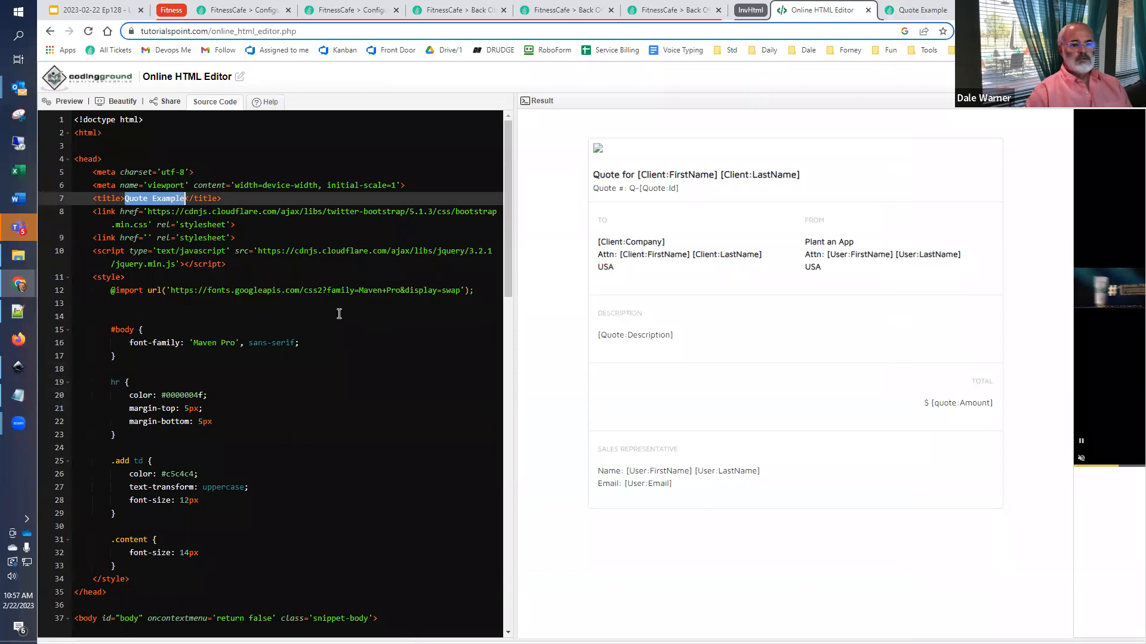
text(Invoice)
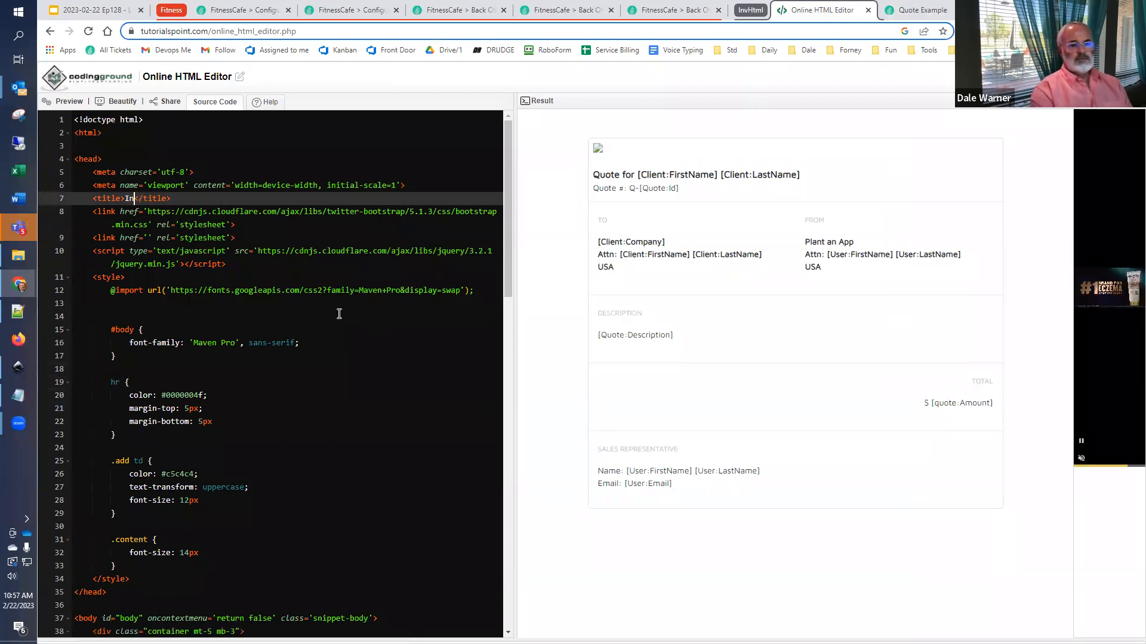
- Change the template heading text to "Invoice for" and its first-name token to [Customer:FirstName]
scroll(199, 343, down, 5)
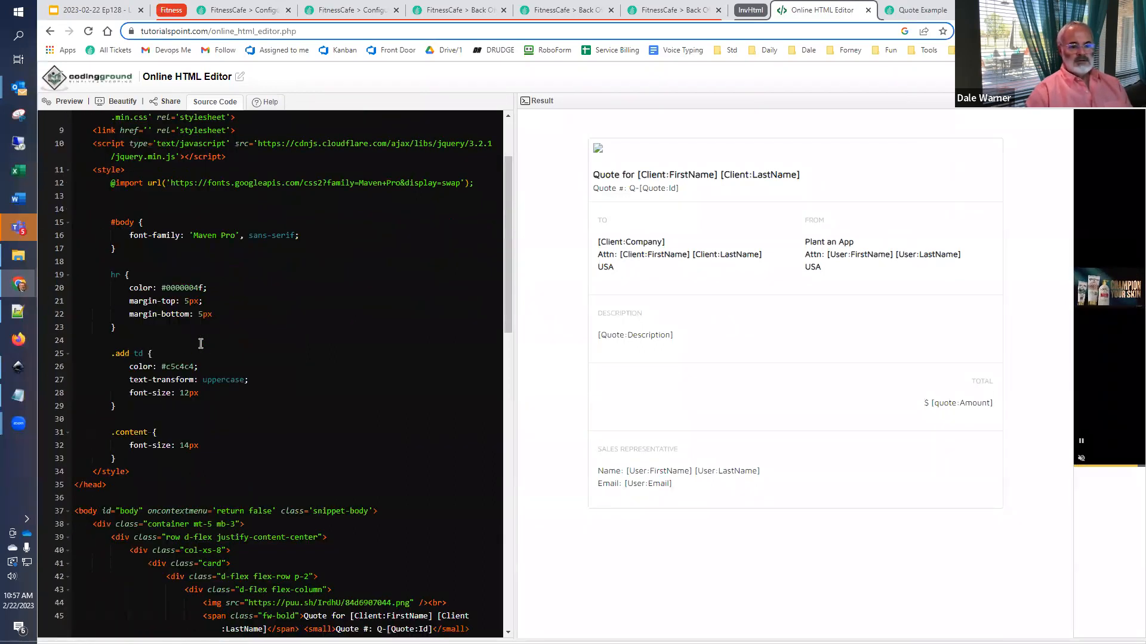
scroll(215, 344, down, 2)
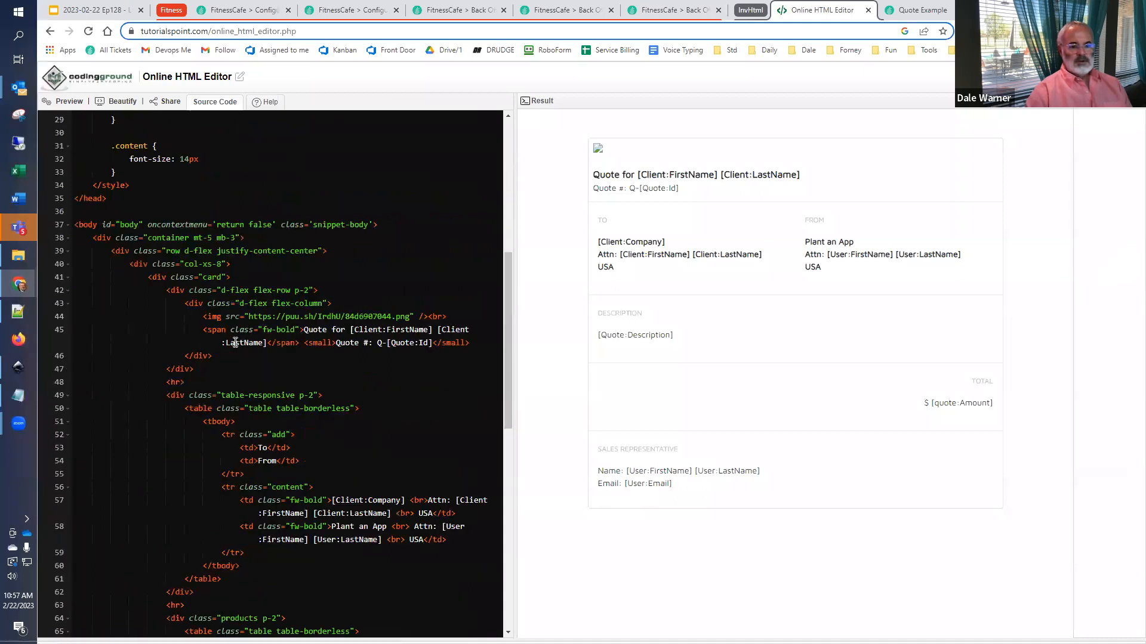
drag(303, 329, 352, 329)
key(BackSpace)
text(Invoice for)
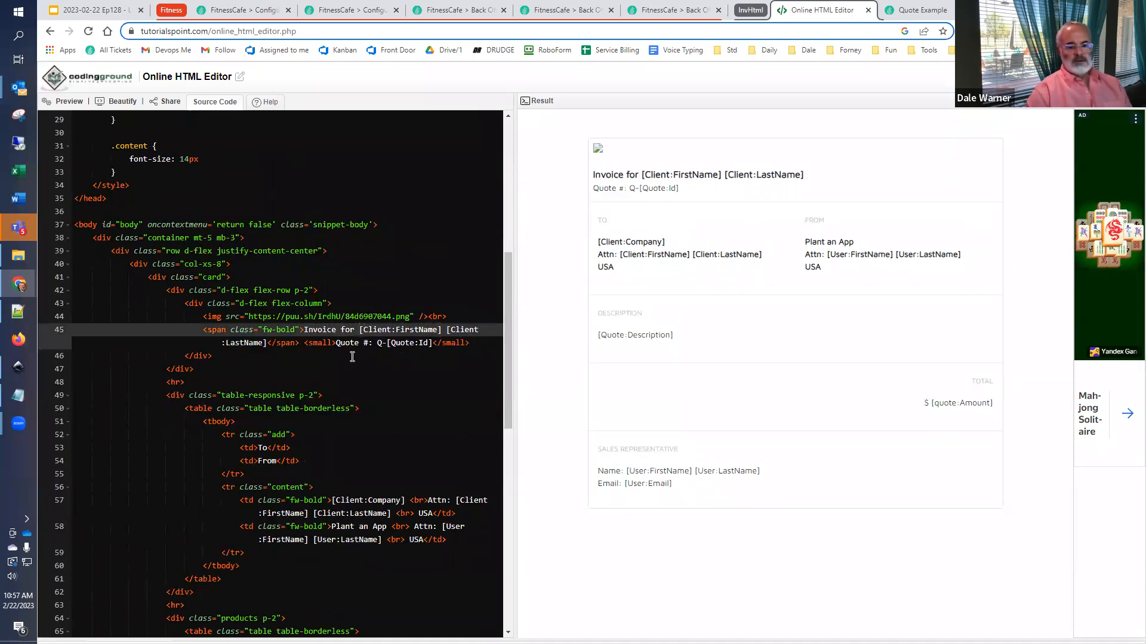
key(Delete)
key(Delete)
key(Delete)
key(Delete)
key(Delete)
key(Delete)
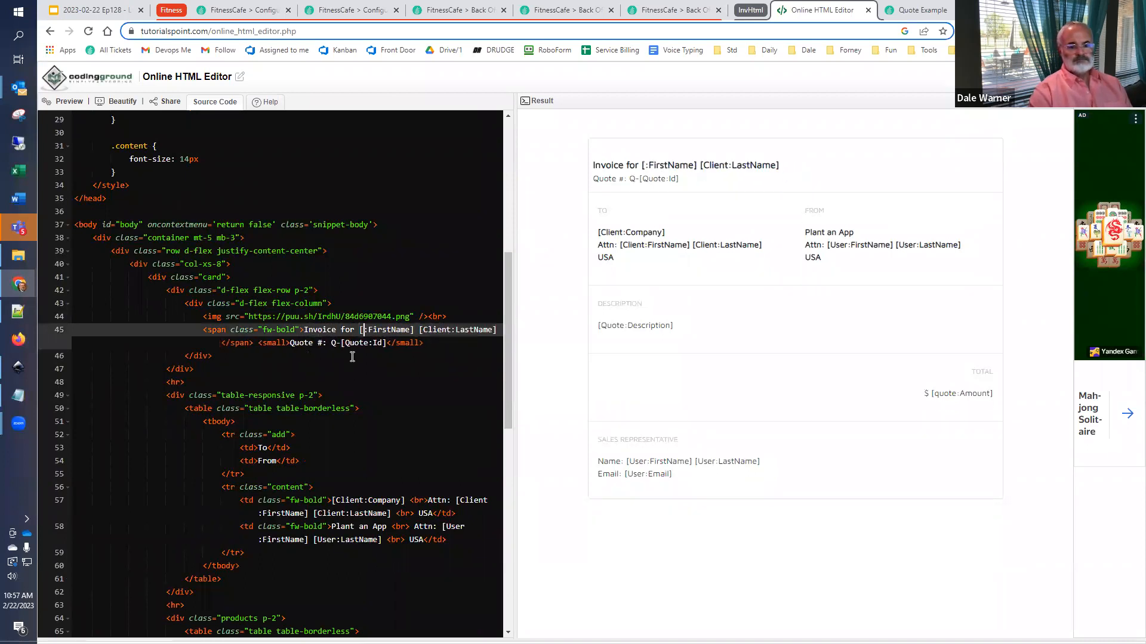
text(Customer)
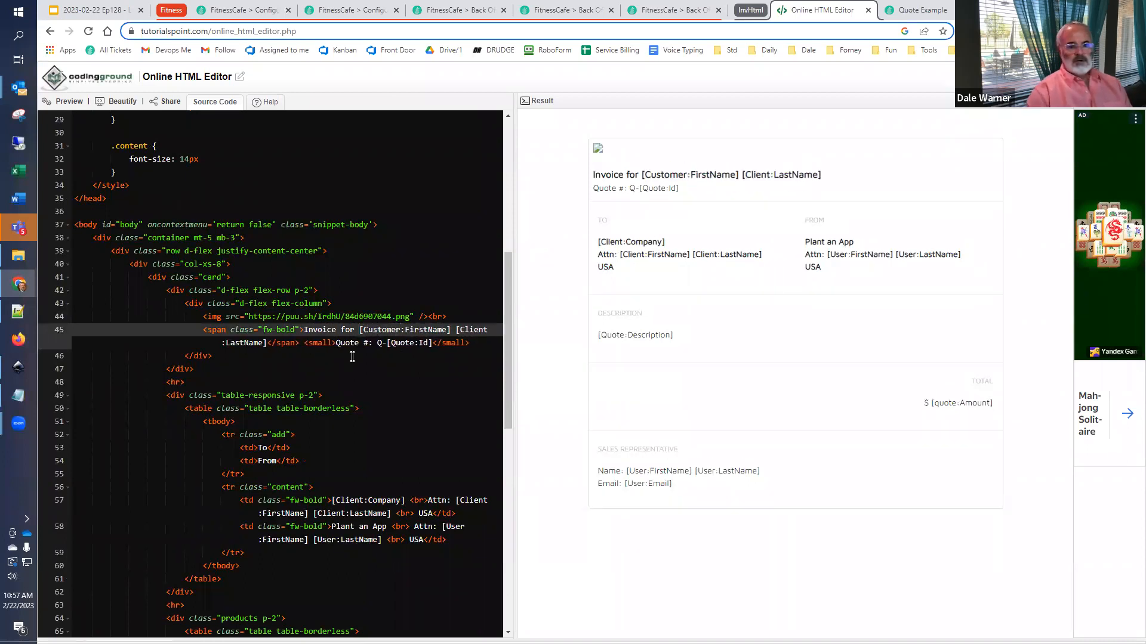
- Change the heading's last-name token to [Customer:LastName]
key(Right)
key(Right)
key(Right)
key(Right)
key(Right)
key(Right)
key(Right)
key(Right)
key(Right)
key(Right)
key(Right)
key(Right)
key(Right)
key(Right)
key(Right)
key(Right)
key(Right)
key(Right)
key(Right)
key(Right)
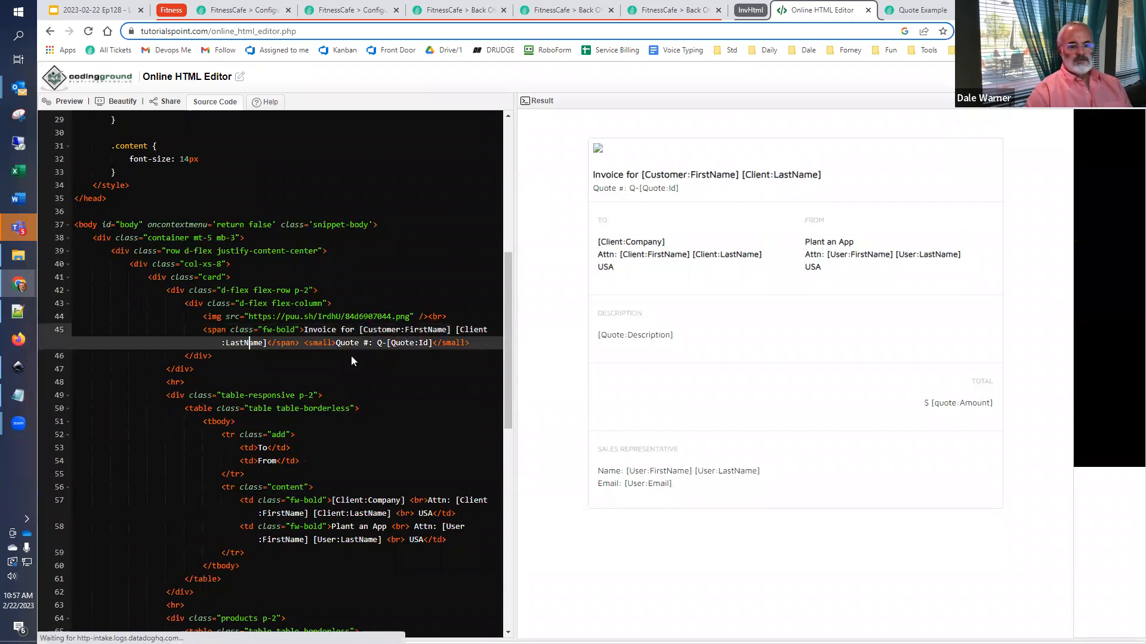
key(Left)
key(Left)
key(Left)
key(Left)
key(Left)
key(Left)
key(Left)
key(Left)
key(Left)
key(Left)
key(Left)
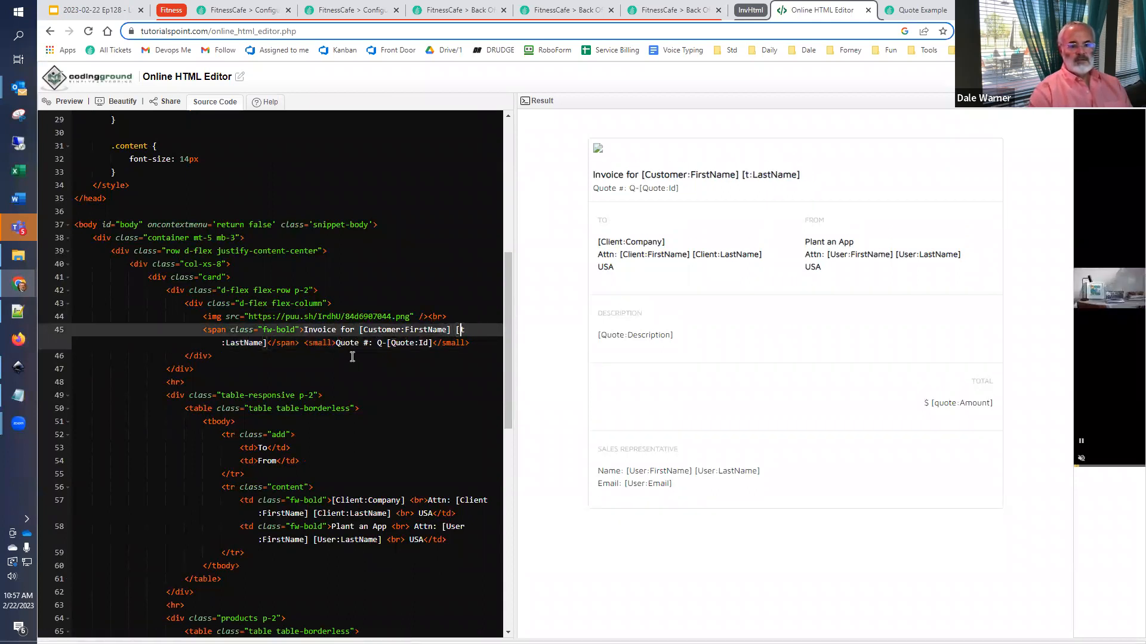
key(Delete)
key(Delete)
key(Delete)
key(Delete)
key(Delete)
key(Delete)
text(Customer)
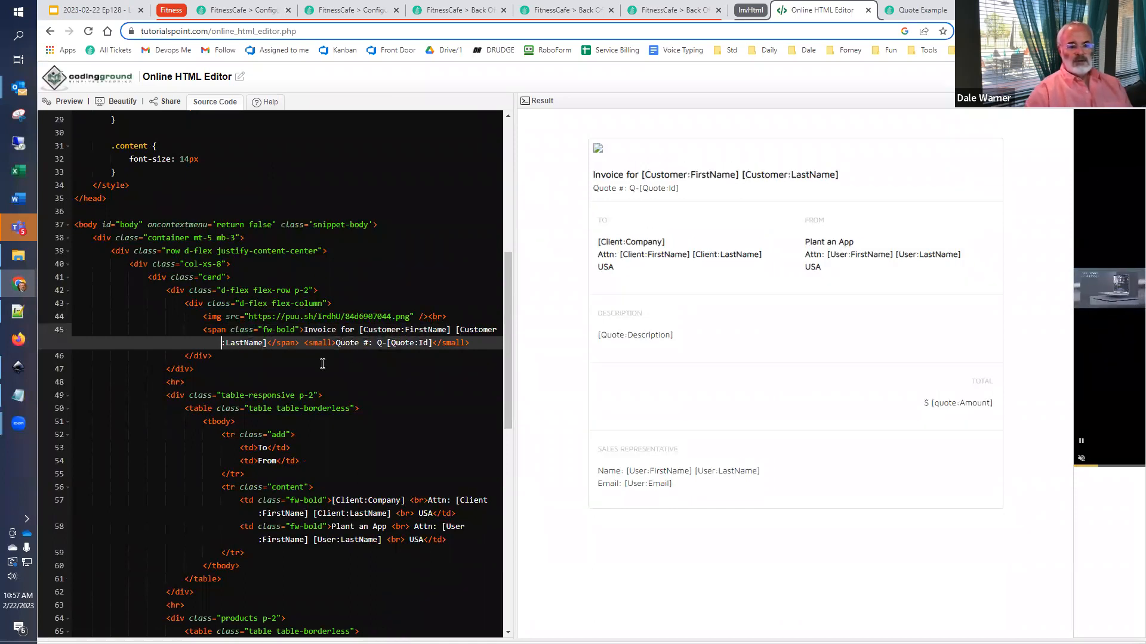
- Replace the amount token in the template's Total section with [Invoice:GrandTotal]
scroll(319, 364, down, 3)
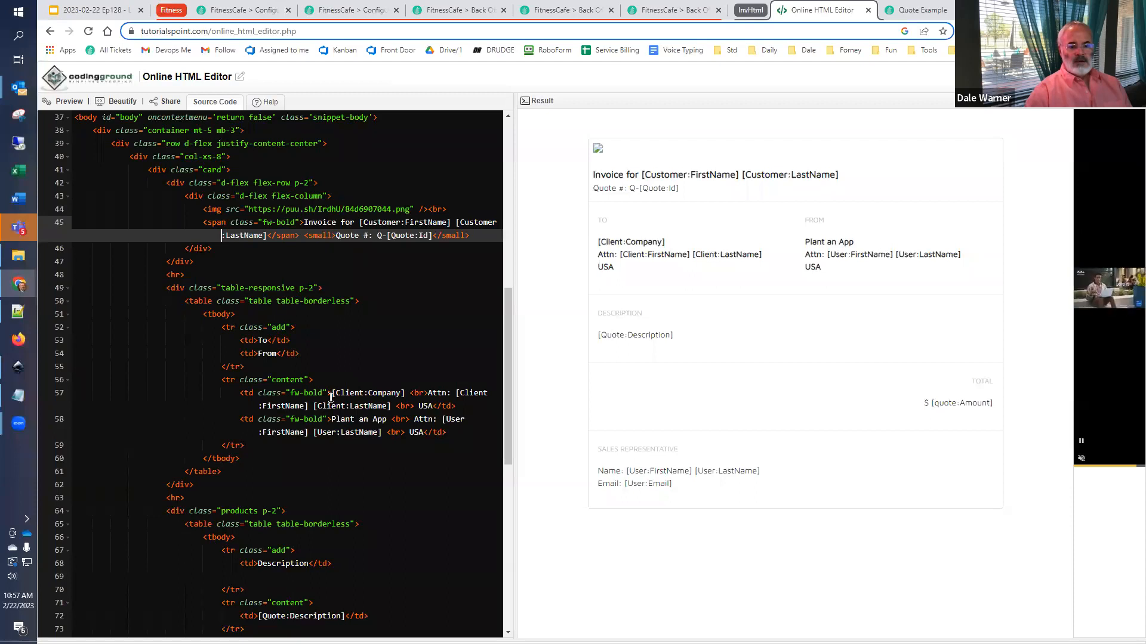
scroll(330, 403, down, 6)
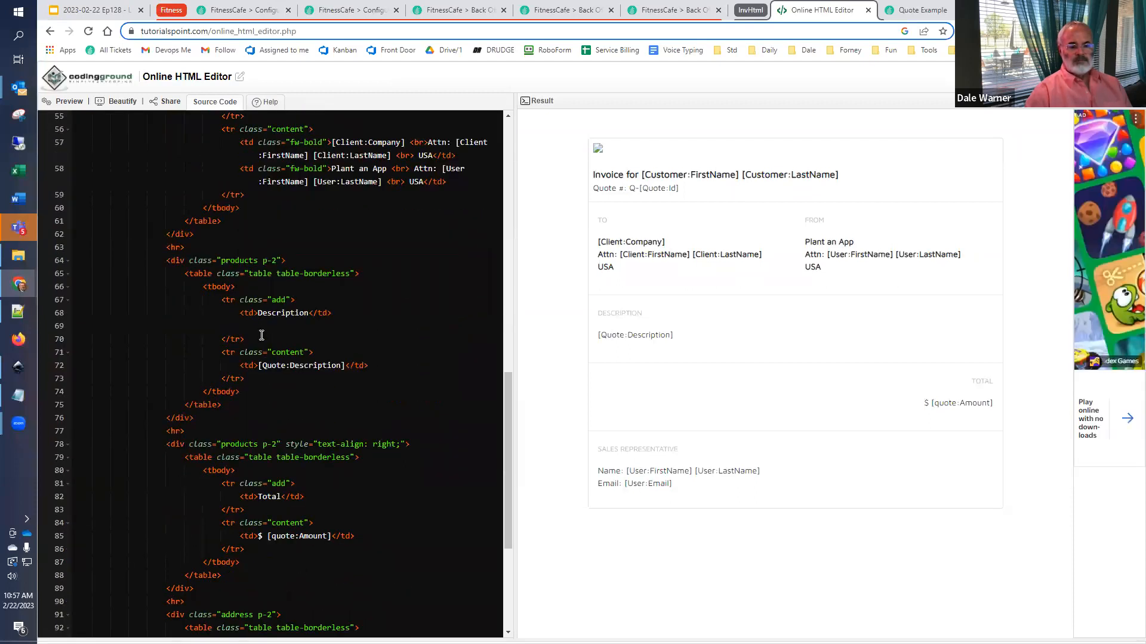
scroll(266, 367, down, 3)
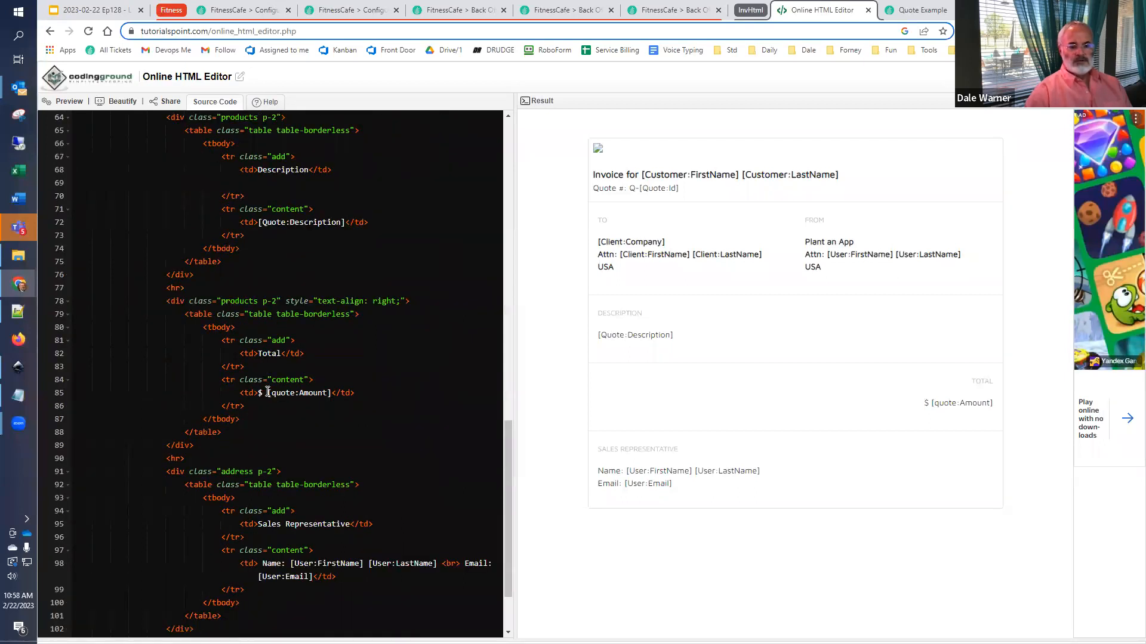
drag(267, 392, 329, 395)
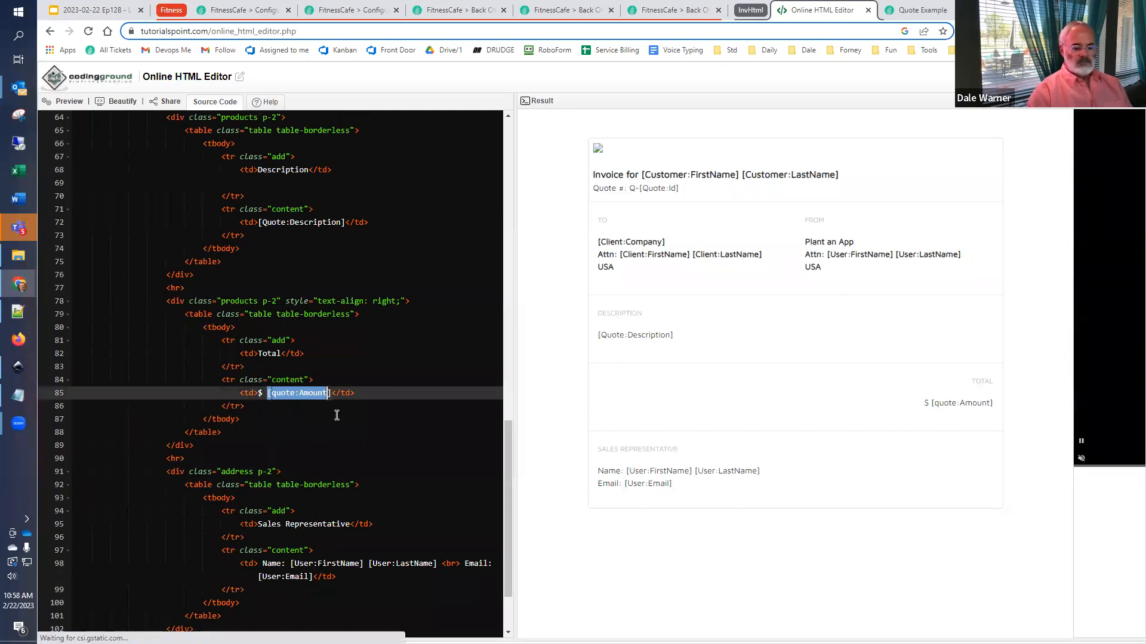
key(Left)
key(Right)
key(Delete)
key(Delete)
key(Delete)
key(Delete)
key(Delete)
key(Delete)
key(Delete)
key(Delete)
key(Delete)
key(Delete)
key(Delete)
key(Delete)
text(Invoice:GrandTotal)
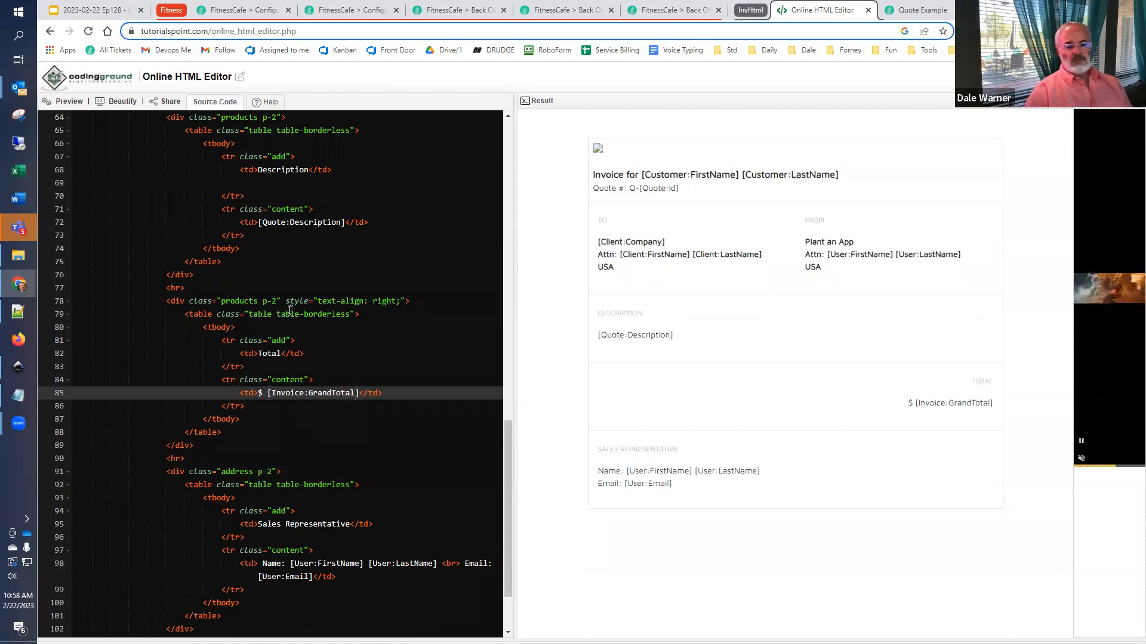
- Copy the entire template code and open the Generate PDF for Invoice action's settings in the Generate Invoice PDF workflow
click(263, 435)
key(ctrl+a)
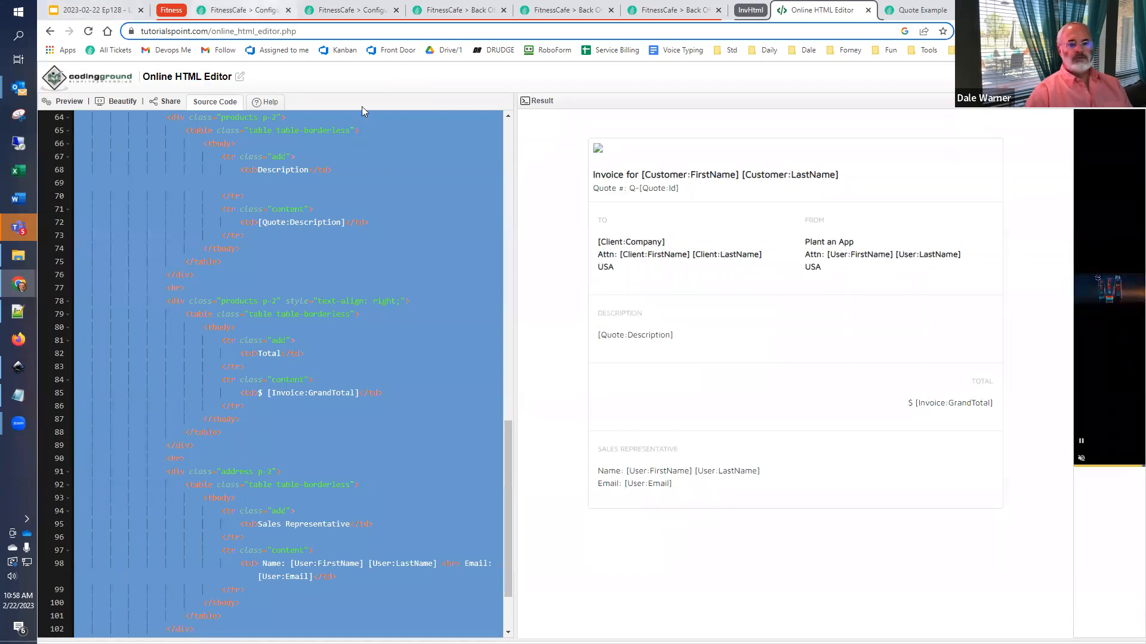
click(250, 10)
click(317, 334)
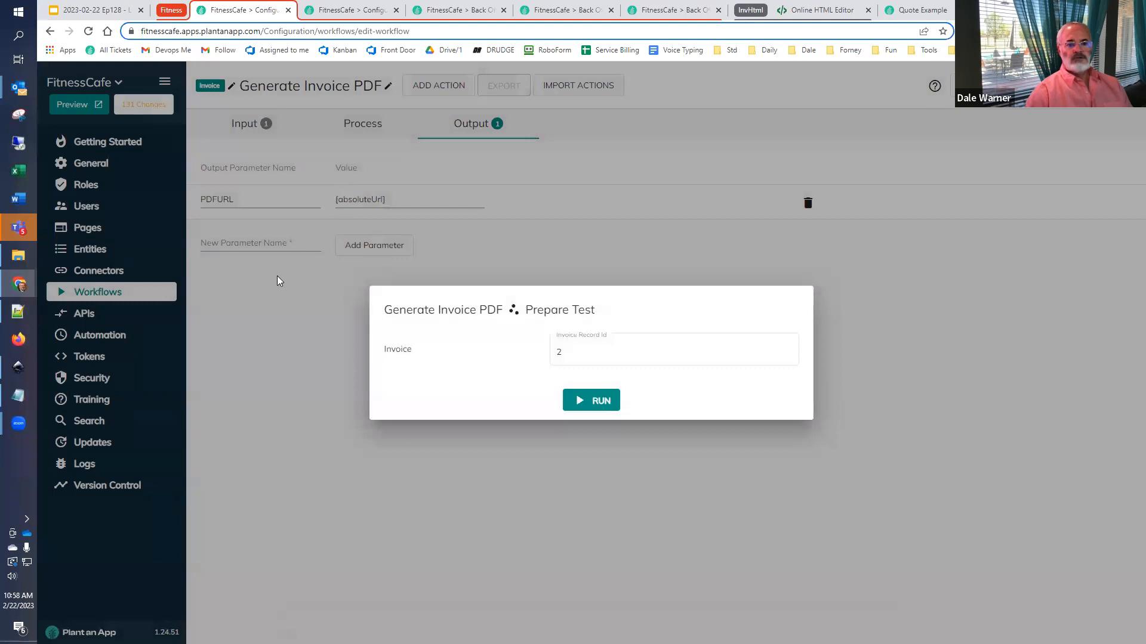
click(381, 160)
click(363, 124)
click(545, 222)
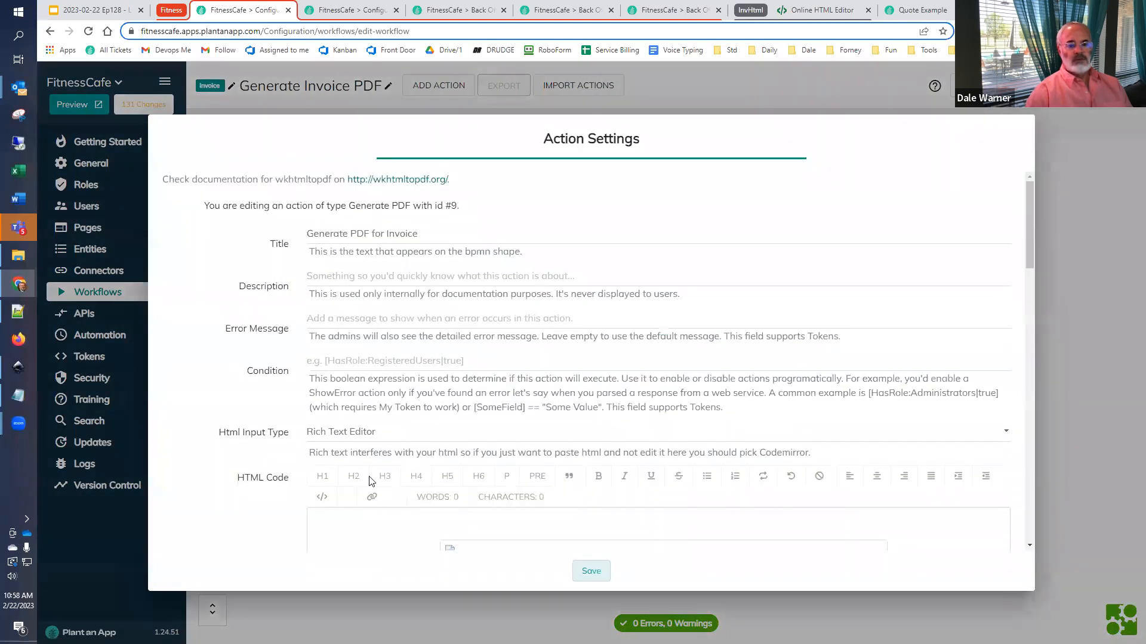
- Replace the action's HTML source code with the copied invoice template and save the action
scroll(374, 436, down, 4)
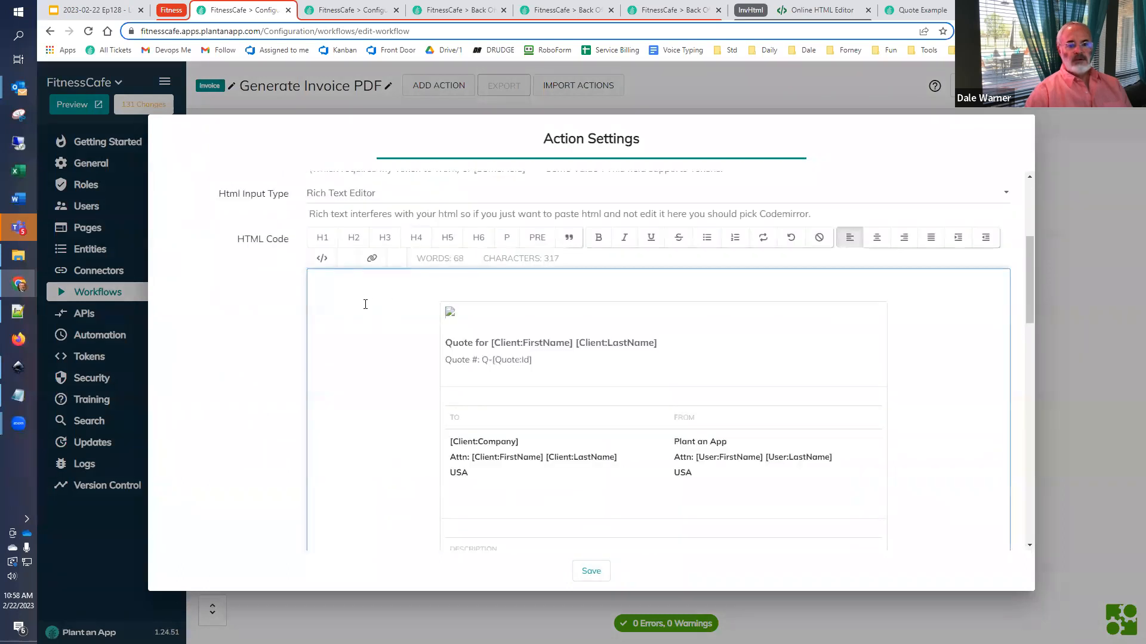
click(319, 257)
key(ctrl+v)
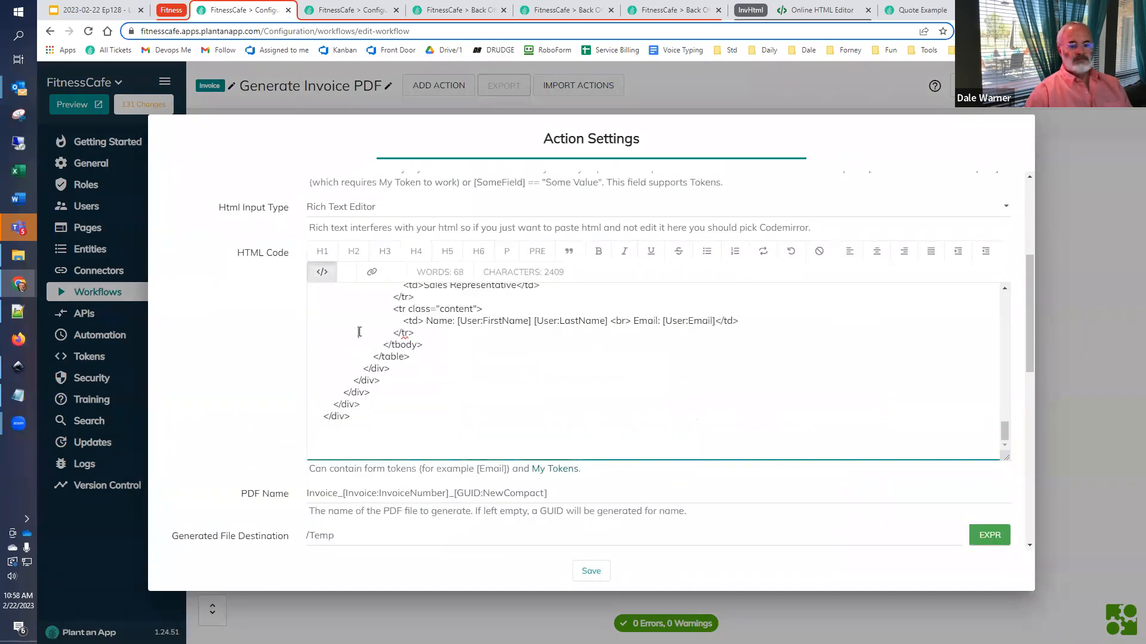
key(ctrl+a)
key(Delete)
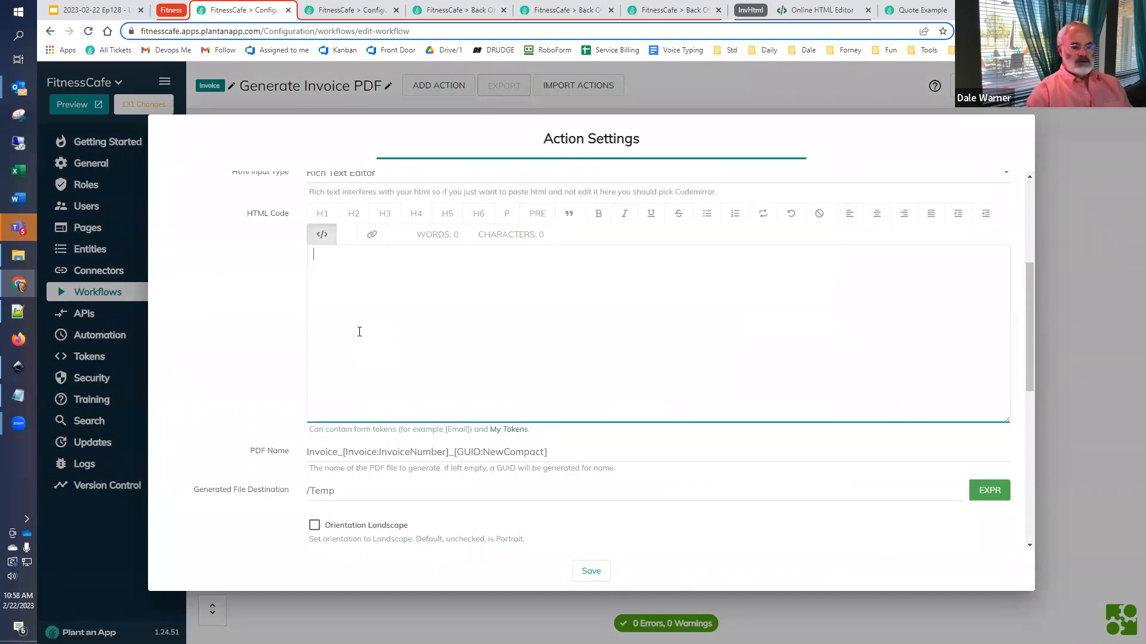
key(ctrl+v)
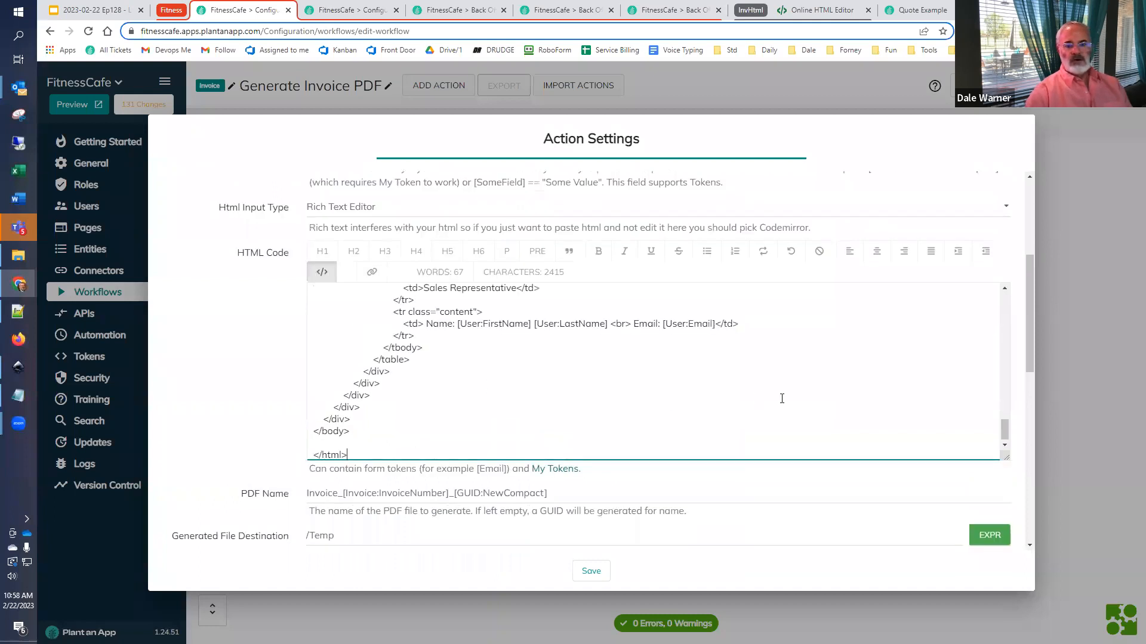
click(591, 571)
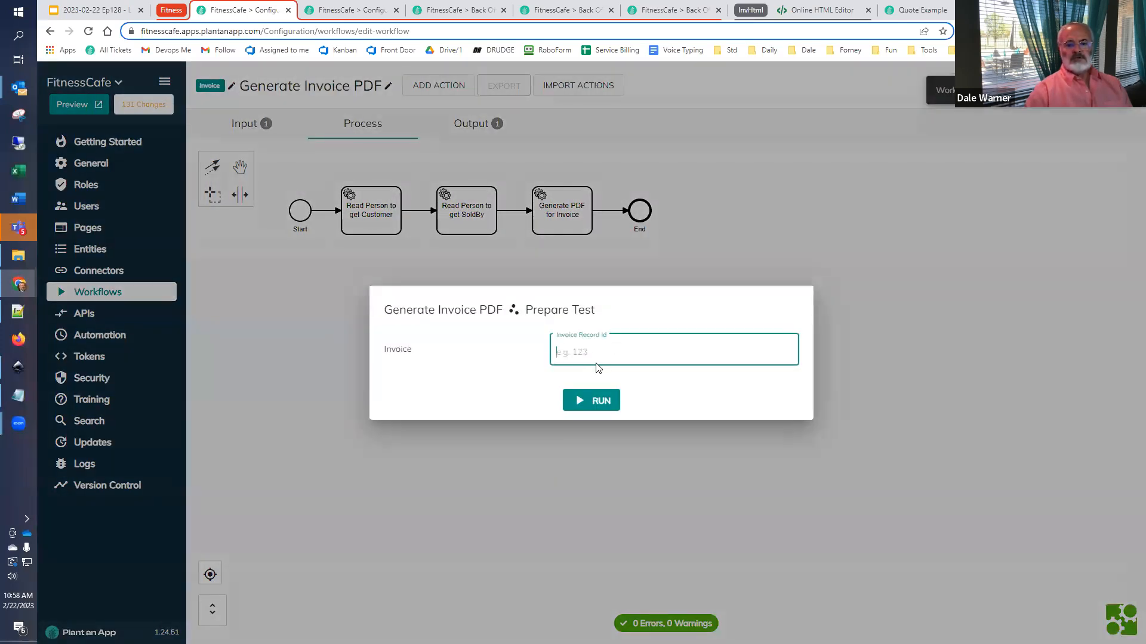
- Test-run the workflow with Invoice Record Id 2 and load the resulting PDFURL in the tab showing the previous PDF
text(2)
click(584, 400)
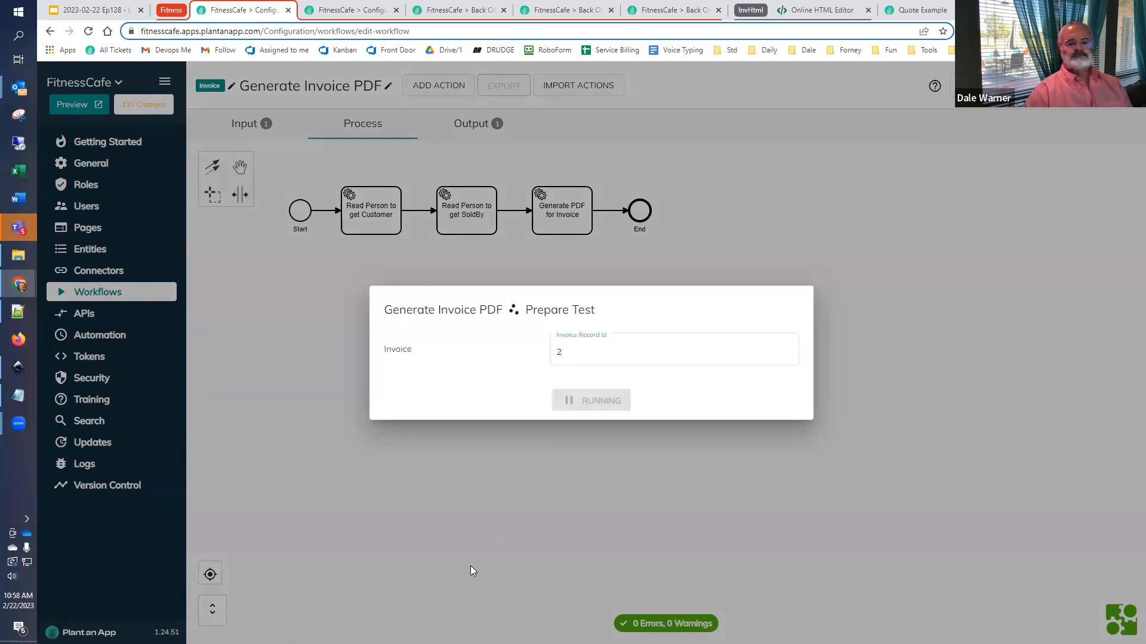
drag(402, 629, 871, 630)
key(ctrl+c)
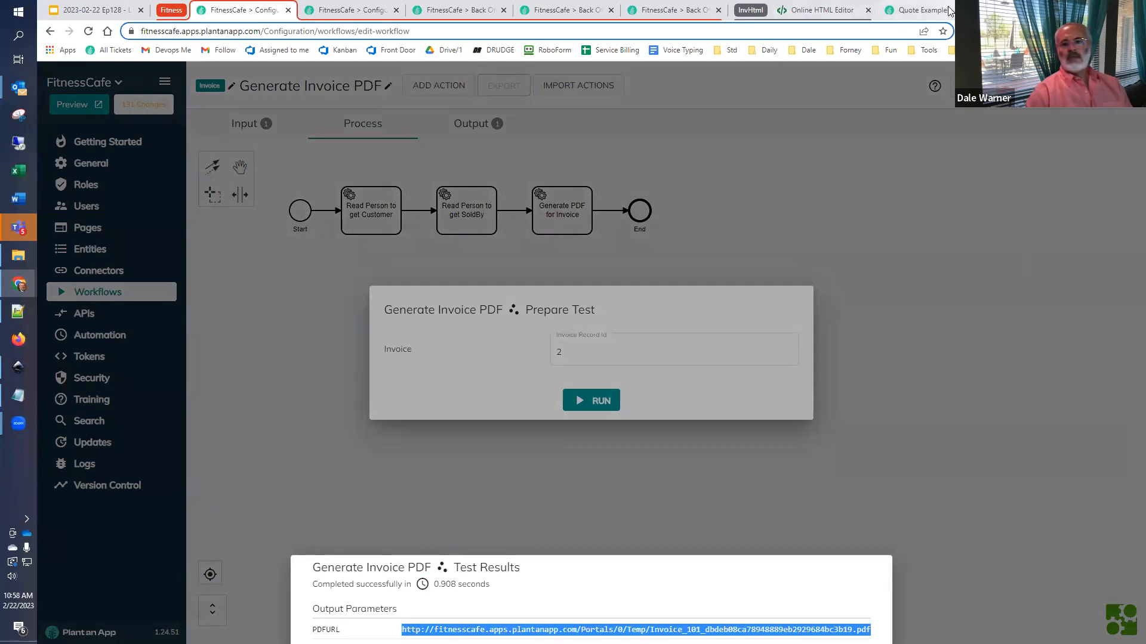
click(919, 10)
click(634, 30)
key(ctrl+v)
key(Return)
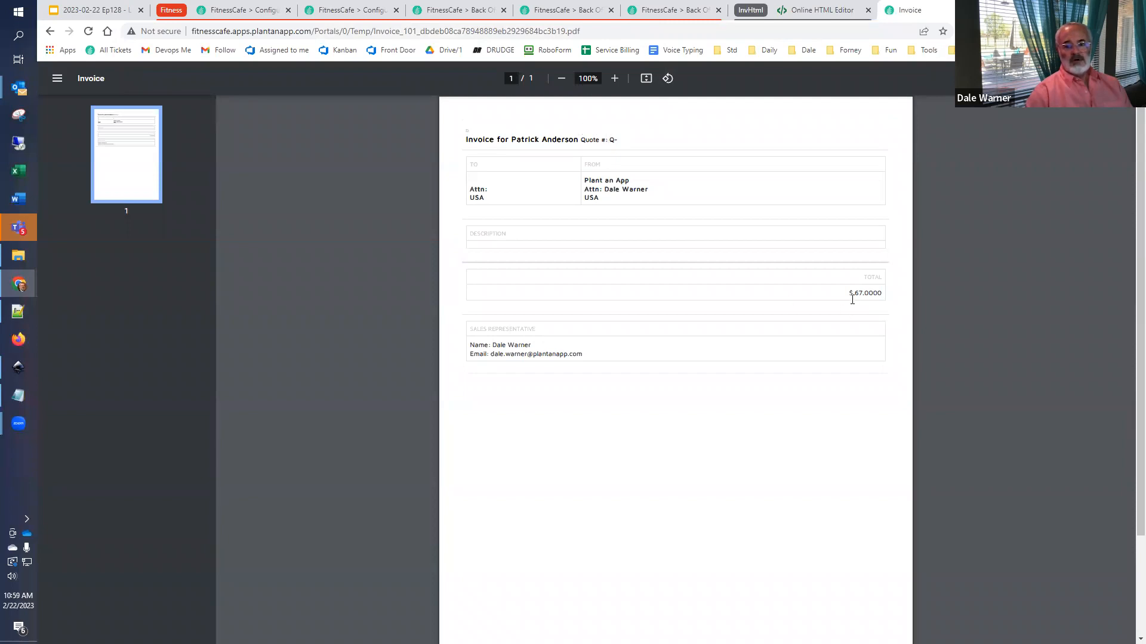
- Enlarge the generated invoice PDF to 150% and compare its customer and total with the Invoices listing
click(614, 78)
click(615, 78)
click(615, 79)
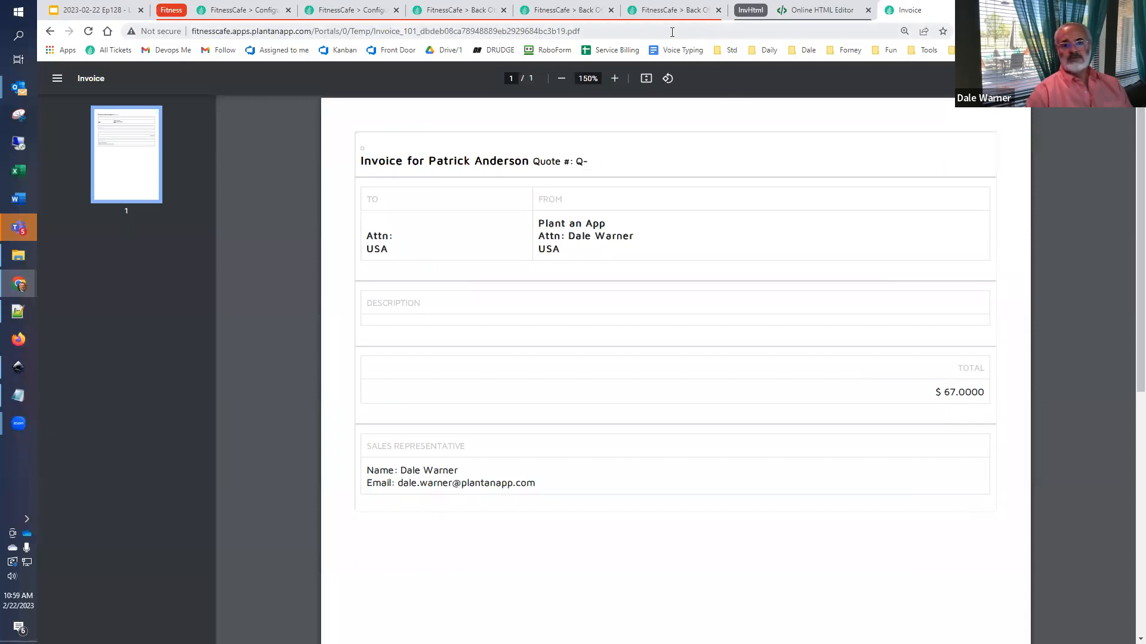
click(561, 10)
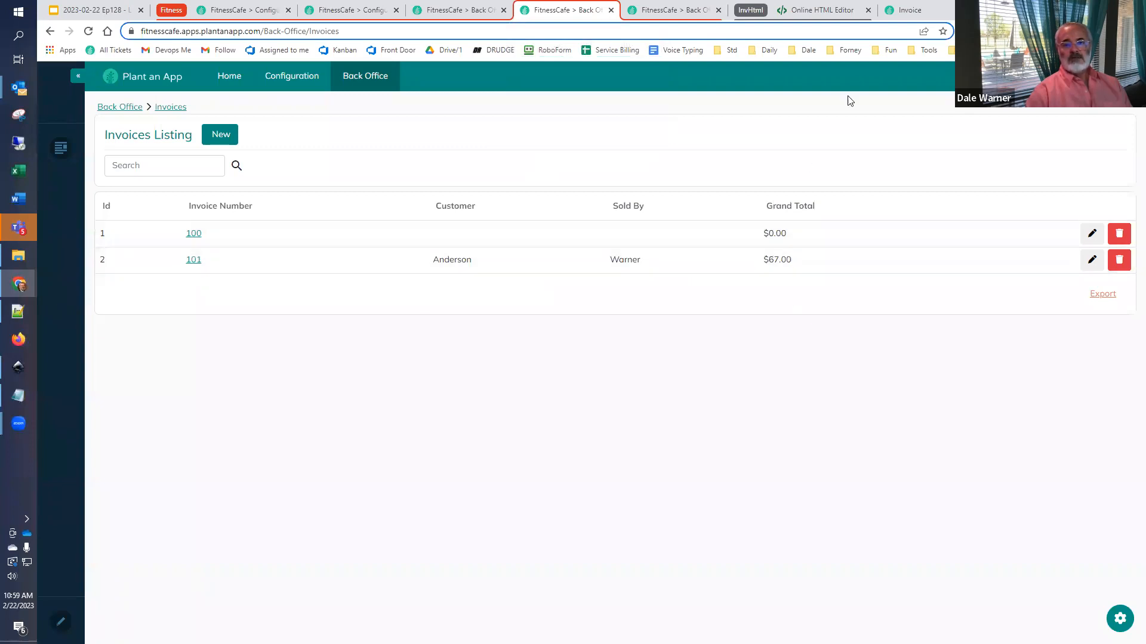
click(910, 12)
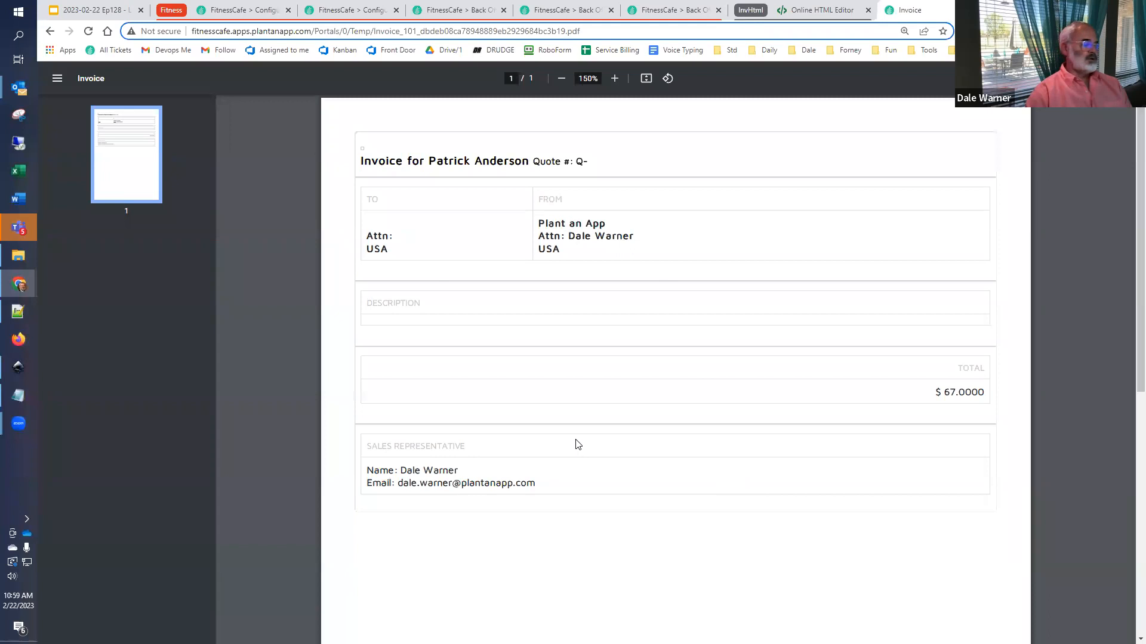
- Switch to the Google Slides presentation for the episode
click(86, 9)
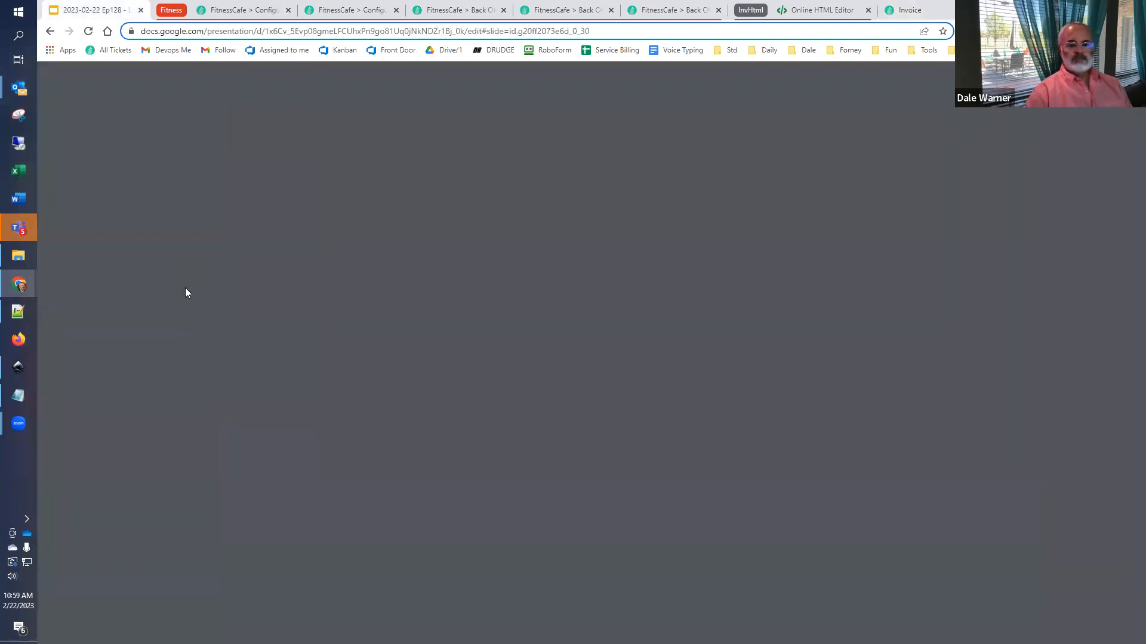